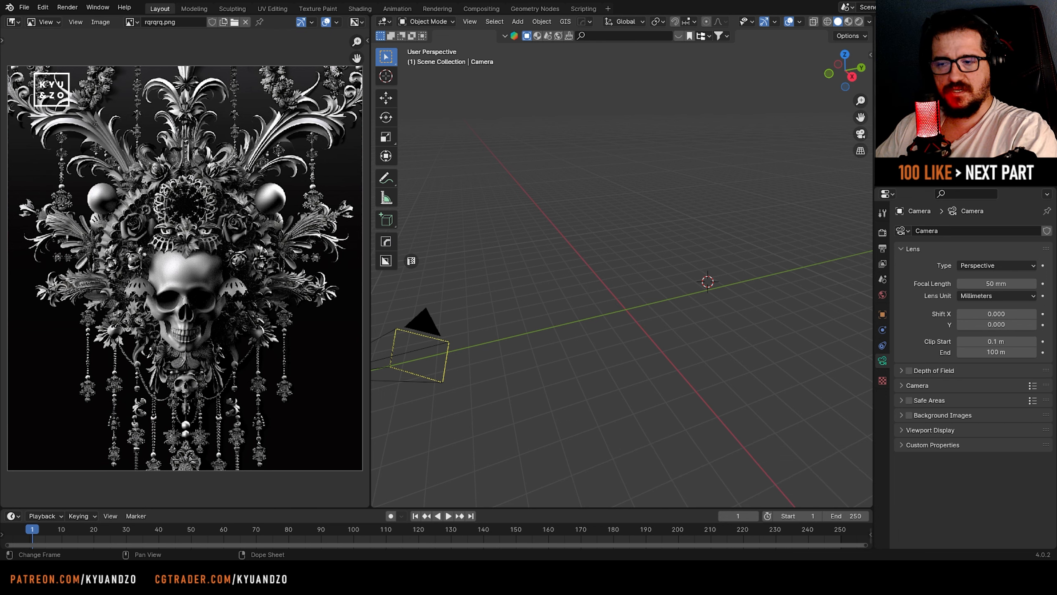
- Widen the image editor that shows the rqrqrq.png reference
{"action": "scroll", "coordinate": [530, 321], "scroll_direction": "down", "scroll_amount": 2}
{"action": "scroll", "coordinate": [530, 320], "scroll_direction": "up", "scroll_amount": 6}
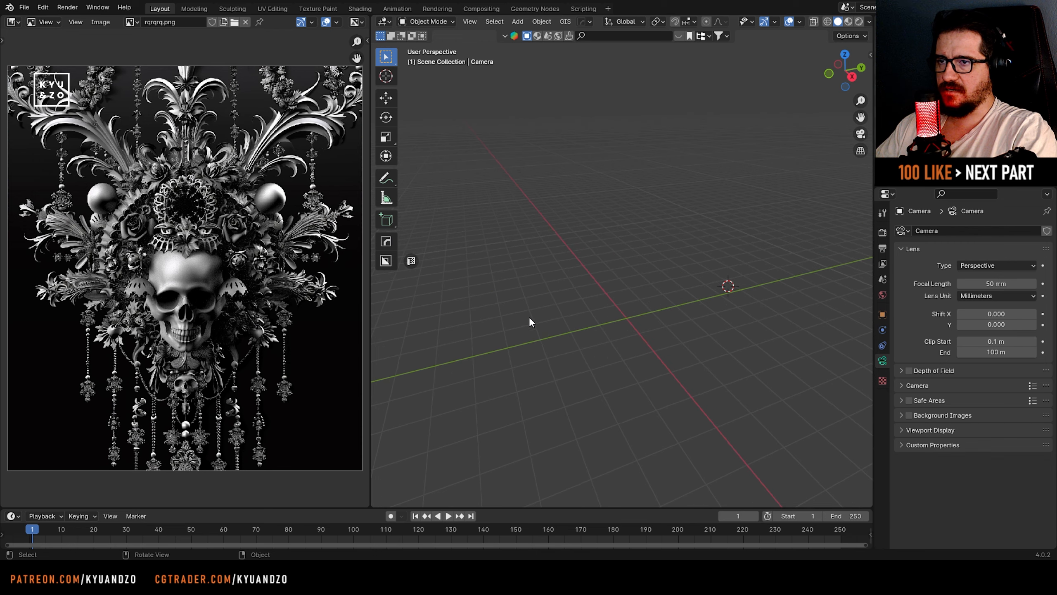
{"action": "middle_click_drag", "start_coordinate": [595, 243], "coordinate": [564, 266]}
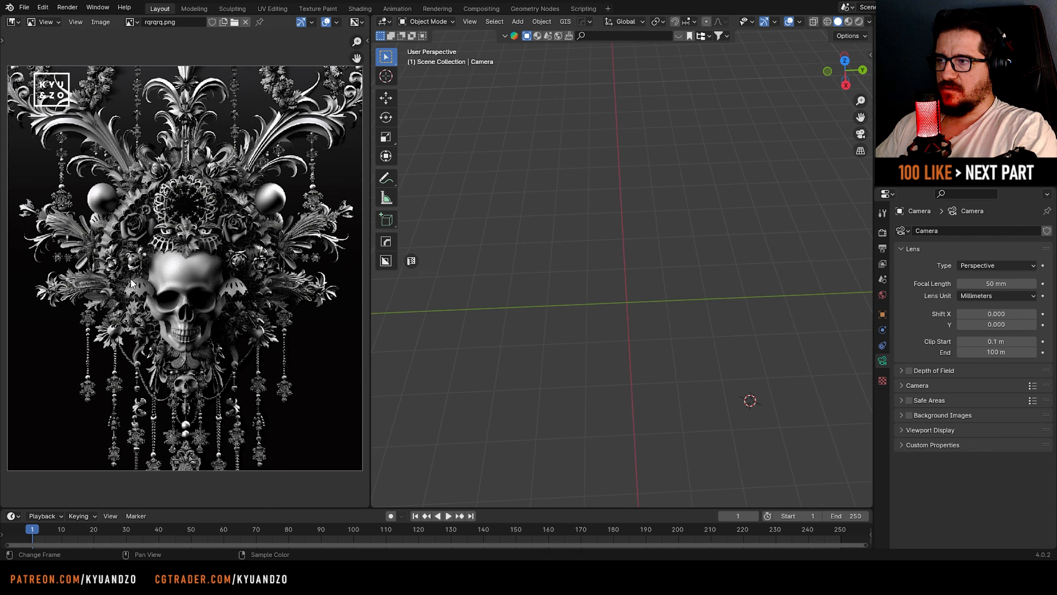
{"action": "scroll", "coordinate": [142, 275], "scroll_direction": "down", "scroll_amount": 2}
{"action": "scroll", "coordinate": [160, 269], "scroll_direction": "up", "scroll_amount": 3}
{"action": "scroll", "coordinate": [160, 270], "scroll_direction": "down", "scroll_amount": 2}
{"action": "left_click_drag", "start_coordinate": [370, 329], "coordinate": [447, 320]}
- Examine the skull artwork and the scrolling leaf ornaments in the upper right of the reference image
{"action": "scroll", "coordinate": [224, 299], "scroll_direction": "up", "scroll_amount": 1}
{"action": "scroll", "coordinate": [229, 284], "scroll_direction": "up", "scroll_amount": 2}
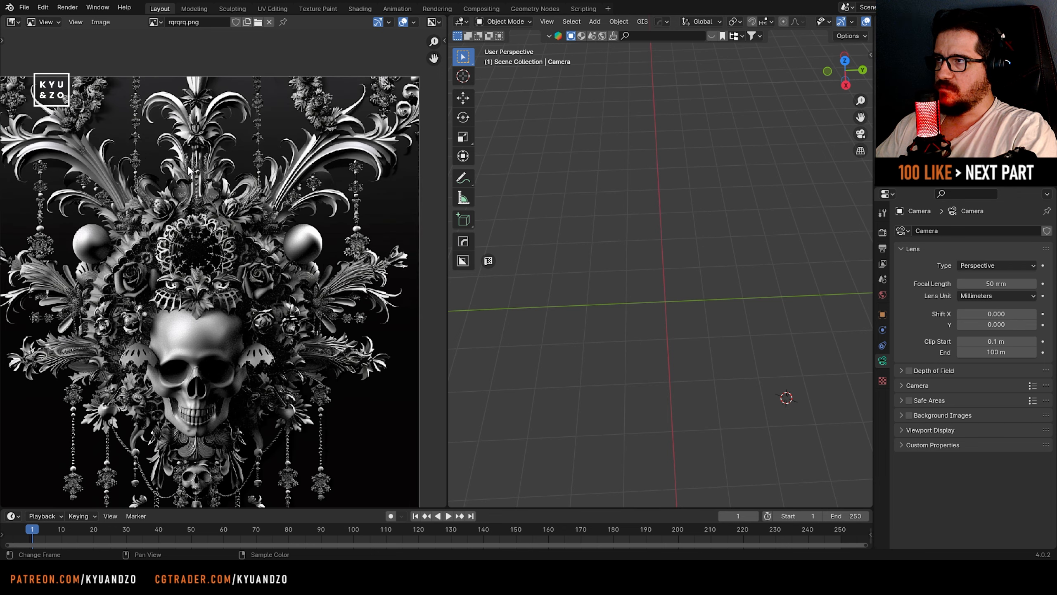
{"action": "scroll", "coordinate": [166, 271], "scroll_direction": "down", "scroll_amount": 2}
{"action": "scroll", "coordinate": [112, 396], "scroll_direction": "up", "scroll_amount": 2}
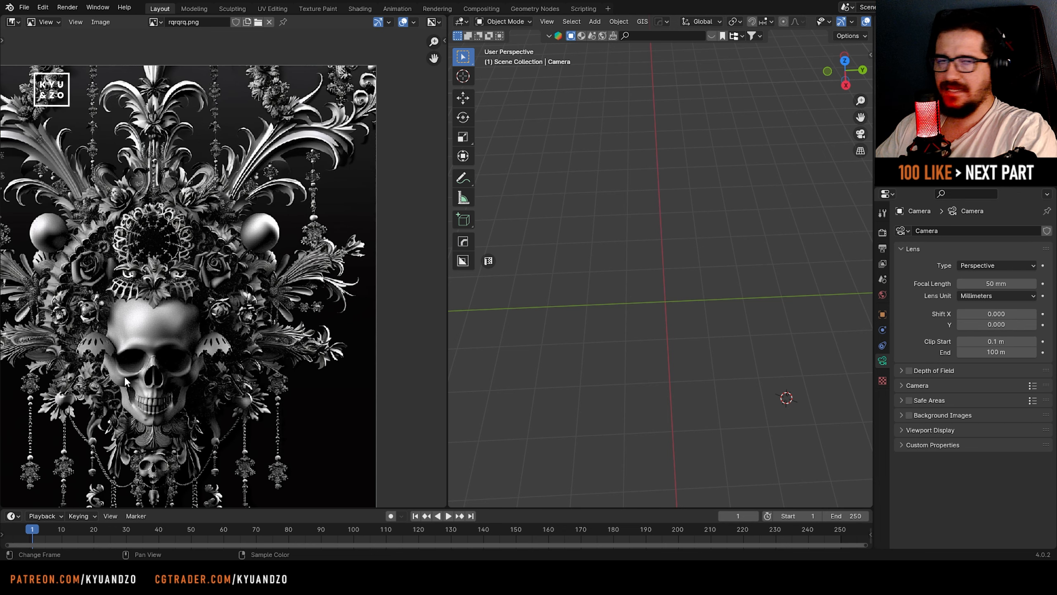
{"action": "scroll", "coordinate": [187, 207], "scroll_direction": "up", "scroll_amount": 1}
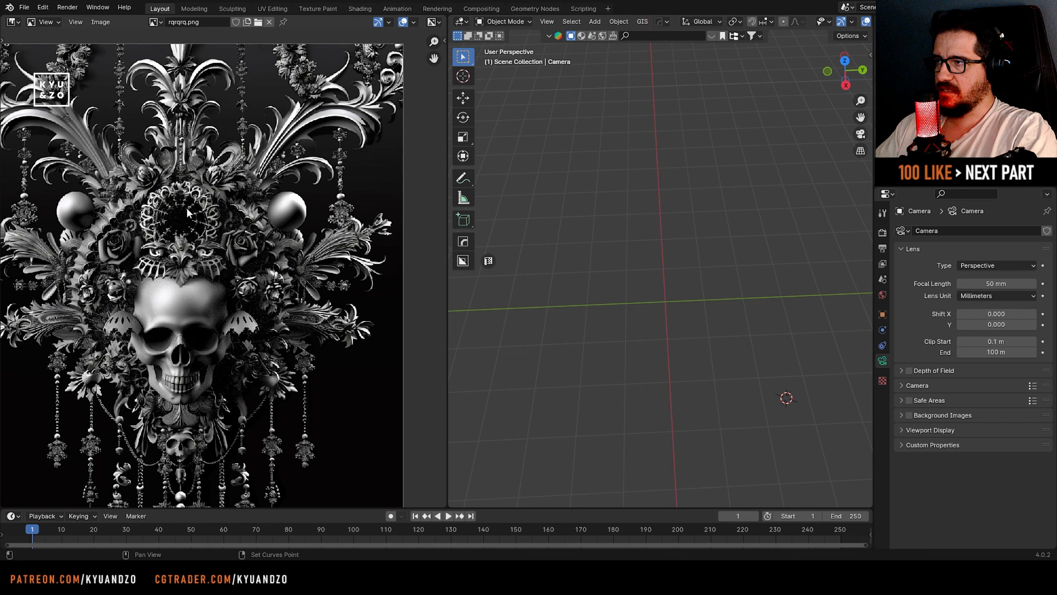
{"action": "middle_click_drag", "start_coordinate": [168, 385], "coordinate": [51, 505]}
{"action": "scroll", "coordinate": [199, 268], "scroll_direction": "up", "scroll_amount": 2}
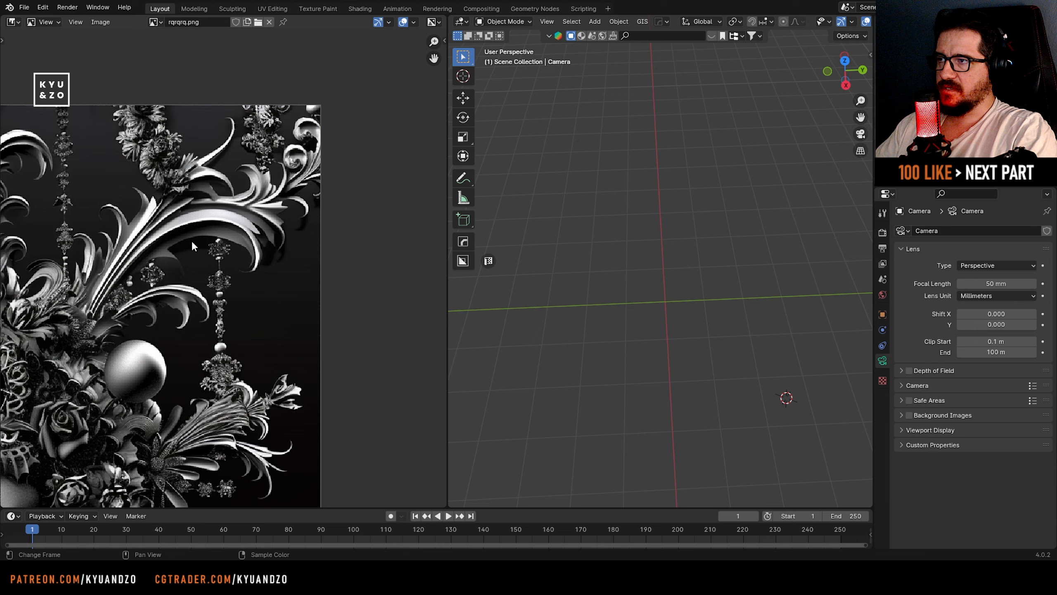
{"action": "scroll", "coordinate": [191, 240], "scroll_direction": "up", "scroll_amount": 2}
{"action": "scroll", "coordinate": [226, 228], "scroll_direction": "down", "scroll_amount": 2}
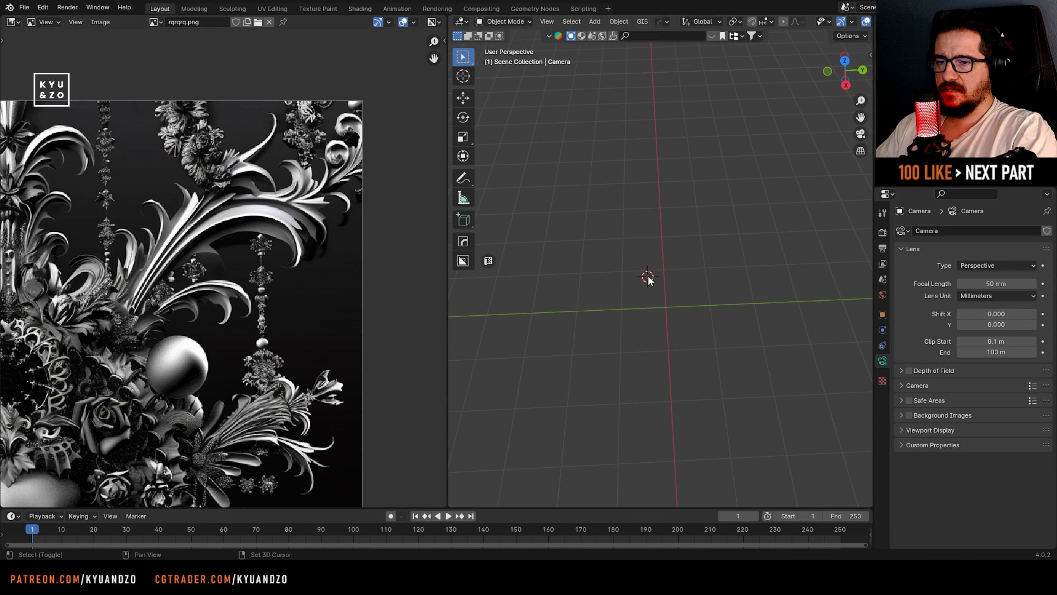
- Place the 3D cursor on the red X axis, add the rqrqrq image as a plane and switch to rendered shading
{"action": "right_click", "coordinate": [666, 271], "text": "shift"}
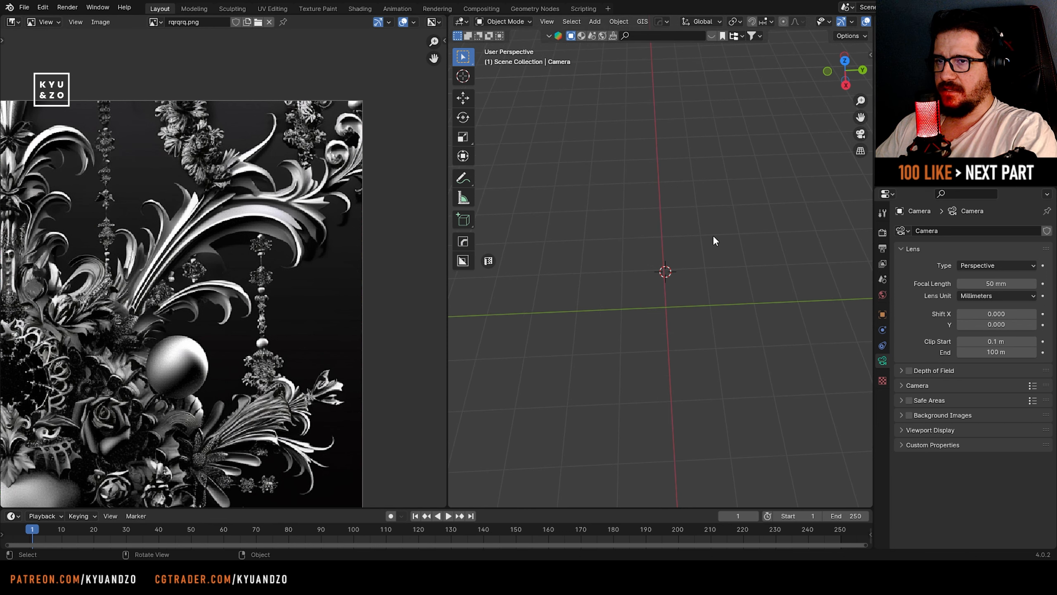
{"action": "key", "text": "shift+a"}
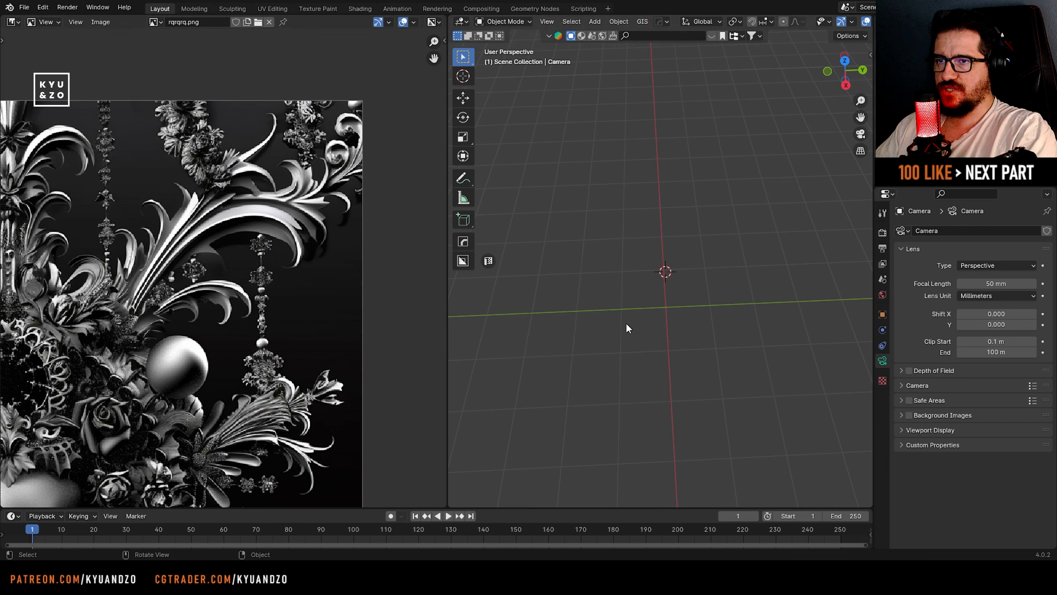
{"action": "key", "text": "shift+a"}
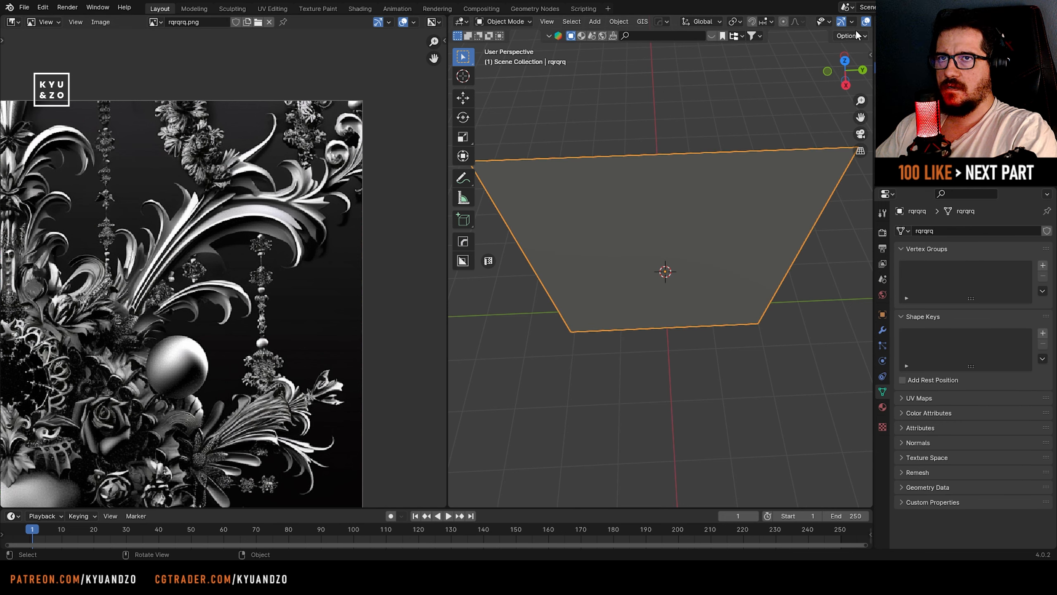
{"action": "scroll", "coordinate": [845, 27], "scroll_direction": "right", "scroll_amount": 5}
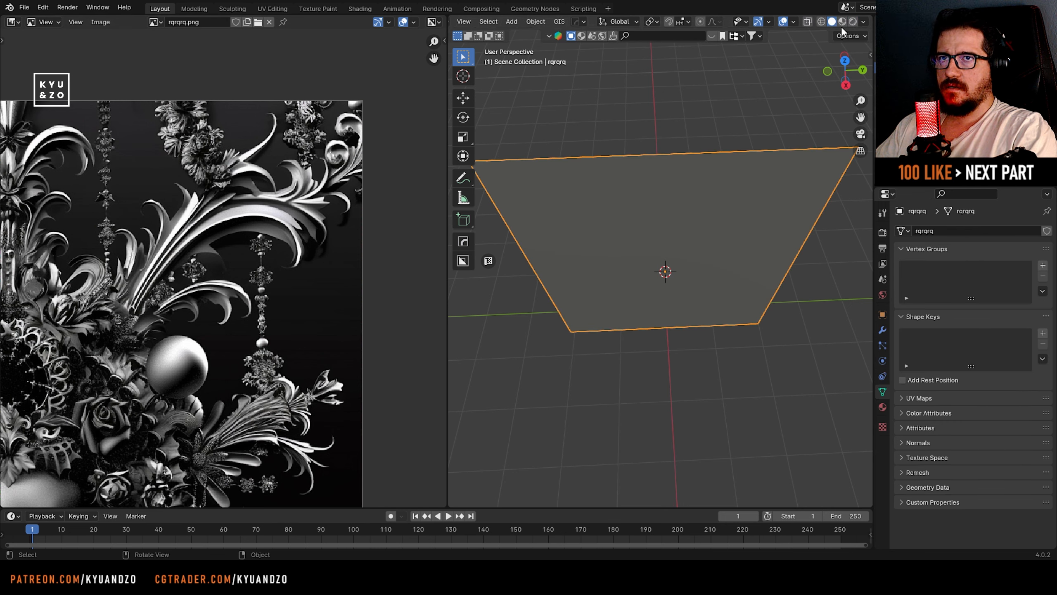
{"action": "left_click", "coordinate": [853, 21]}
- Rotate the image plane about the Y axis until it lies flat and upright in the orthographic top view
{"action": "key", "text": "r"}
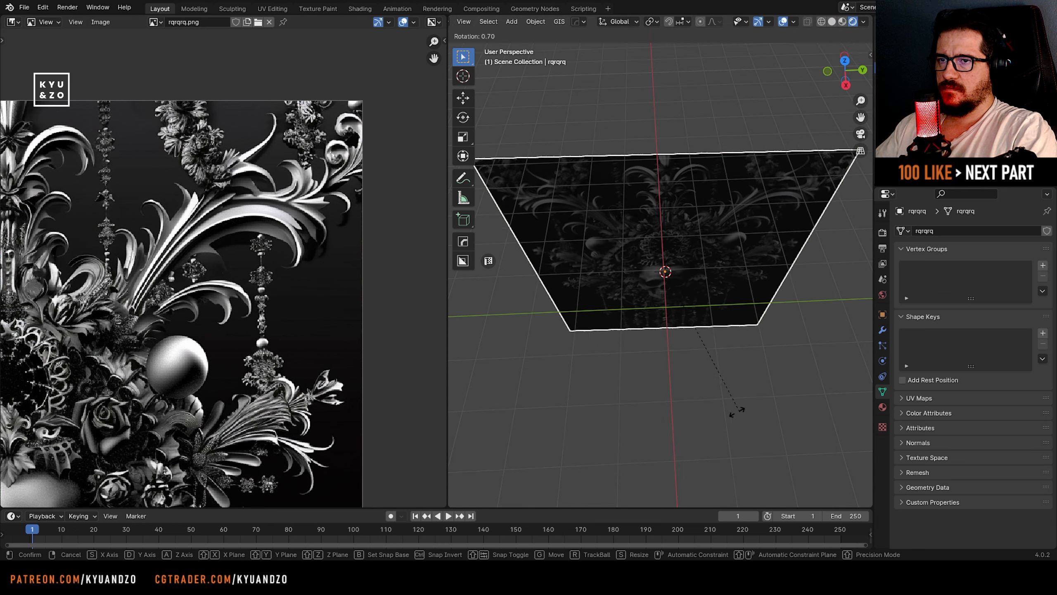
{"action": "key", "text": "y"}
{"action": "left_click", "coordinate": [686, 390]}
{"action": "key", "text": "r"}
{"action": "key", "text": "y"}
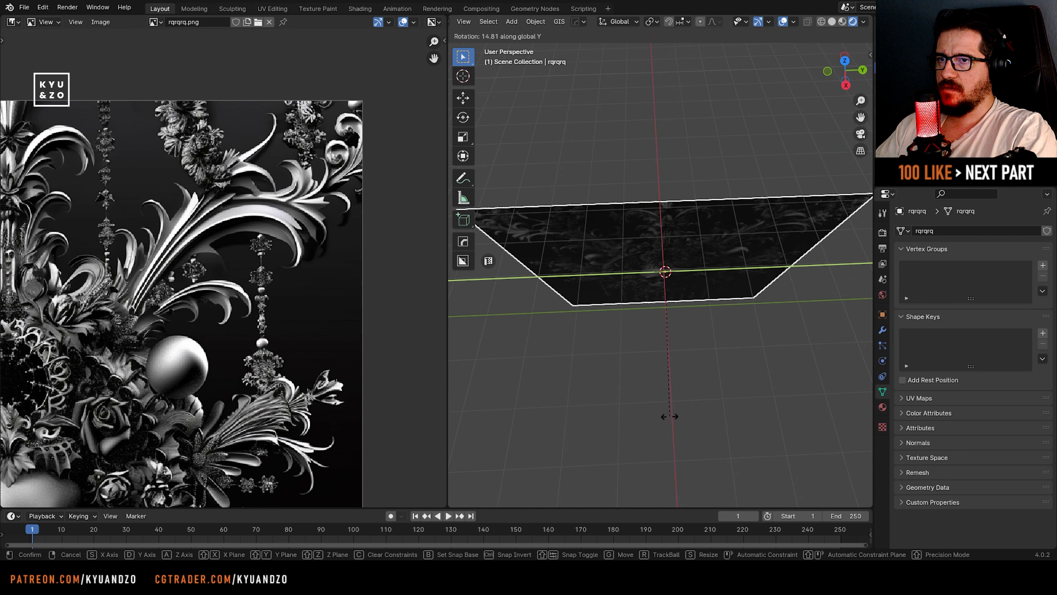
{"action": "left_click", "coordinate": [641, 316]}
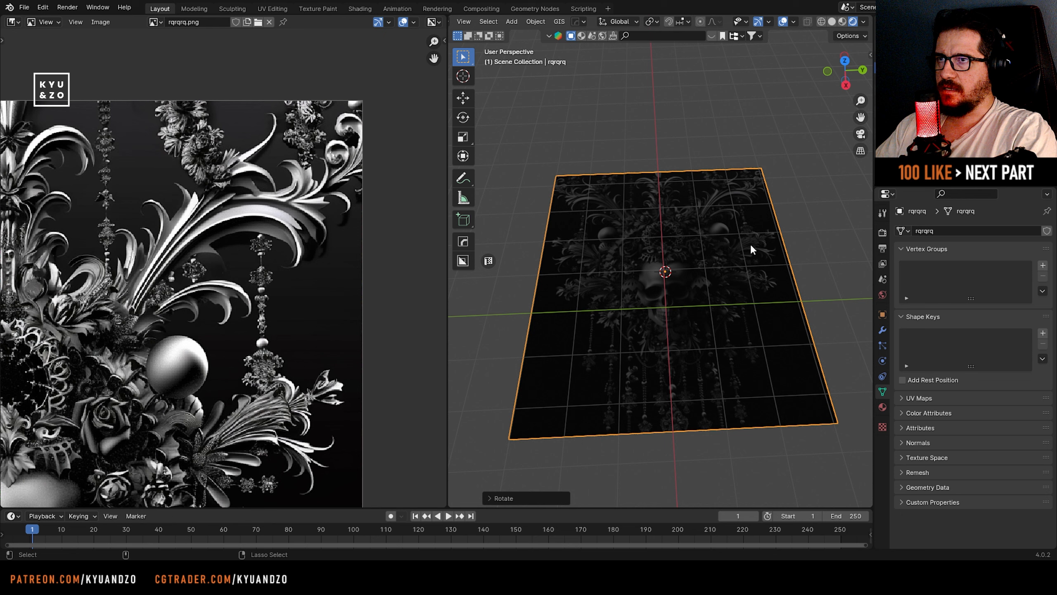
{"action": "middle_click_drag", "start_coordinate": [640, 312], "coordinate": [643, 334], "text": "alt"}
{"action": "scroll", "coordinate": [643, 334], "scroll_direction": "up", "scroll_amount": 2}
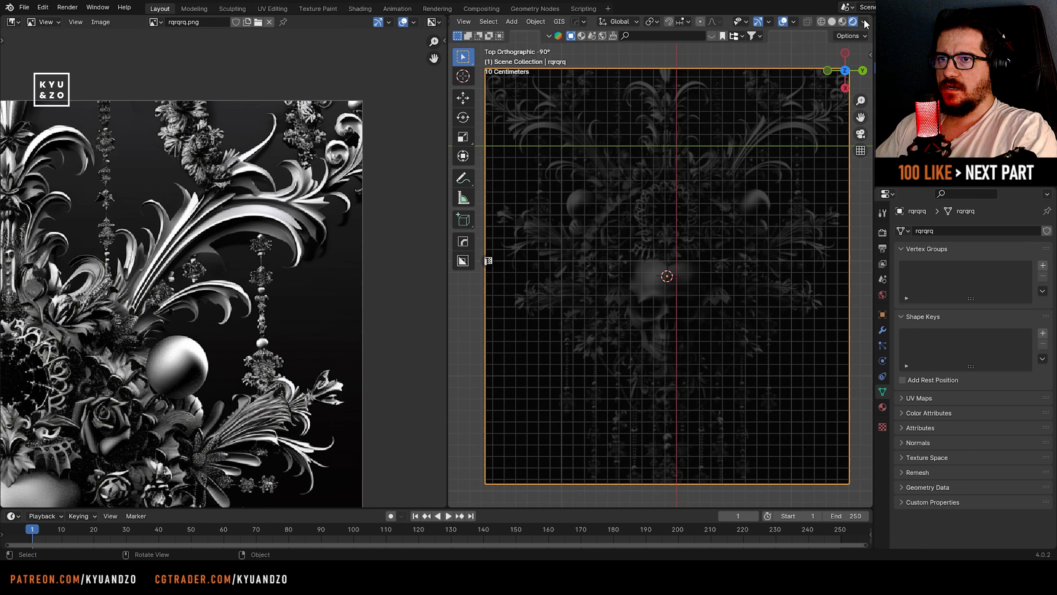
- Hide the grid, floor and axis lines in the viewport overlays
{"action": "left_click", "coordinate": [794, 21]}
{"action": "left_click", "coordinate": [730, 74]}
{"action": "left_click", "coordinate": [762, 75]}
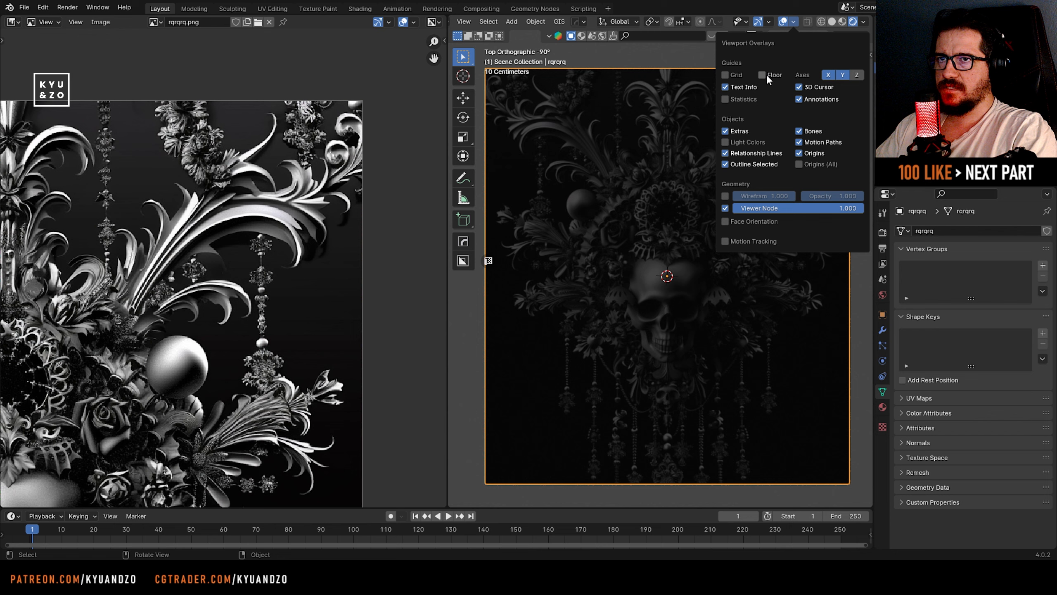
{"action": "left_click", "coordinate": [841, 76]}
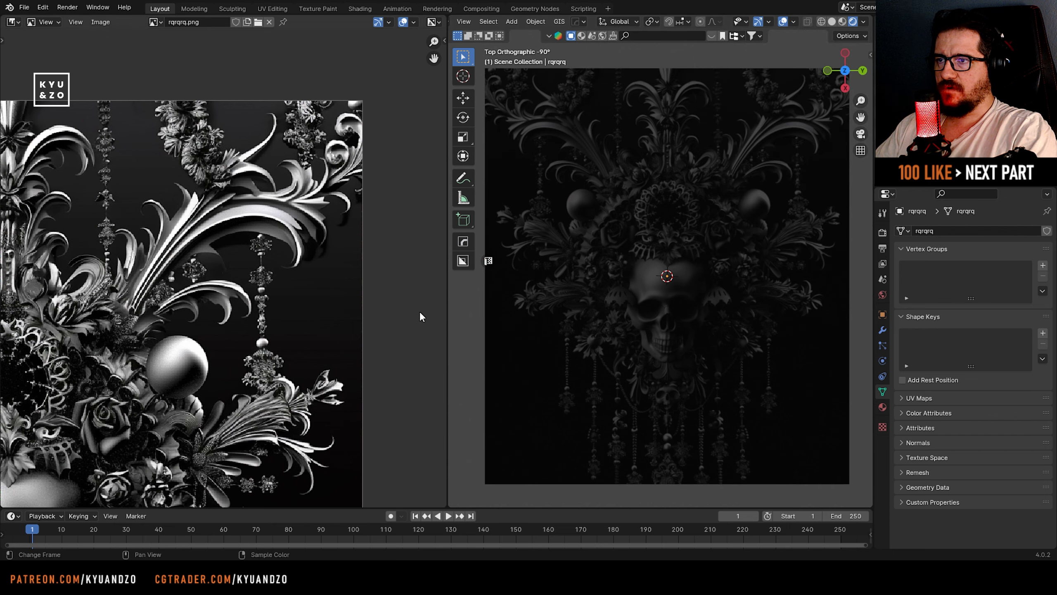
- Enlarge the timeline area and turn it into a Shader Editor with the plane's material nodes framed
{"action": "left_click_drag", "start_coordinate": [418, 508], "coordinate": [418, 431]}
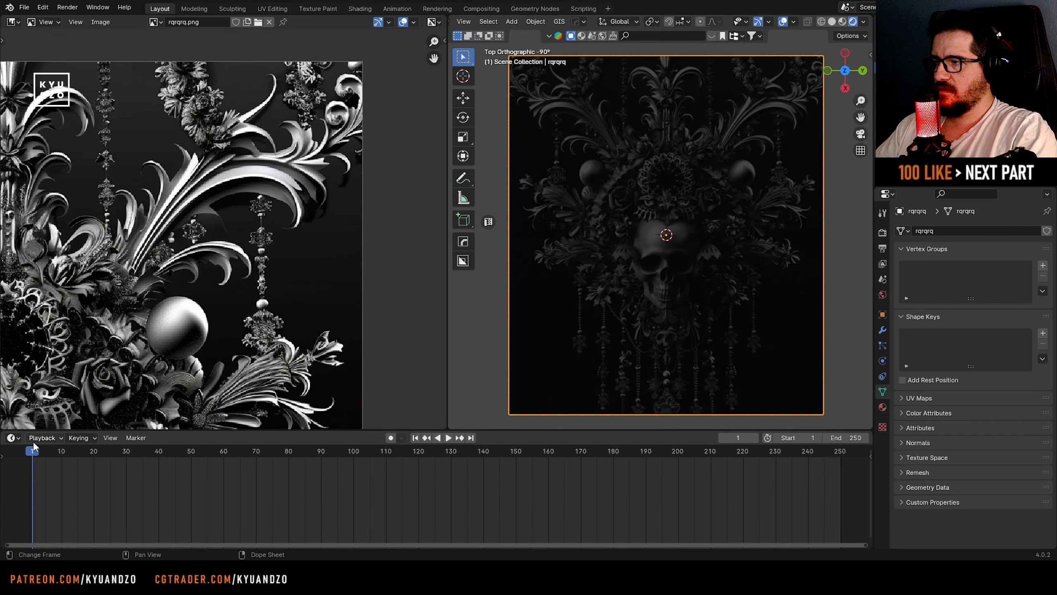
{"action": "left_click", "coordinate": [13, 437]}
{"action": "left_click", "coordinate": [13, 437]}
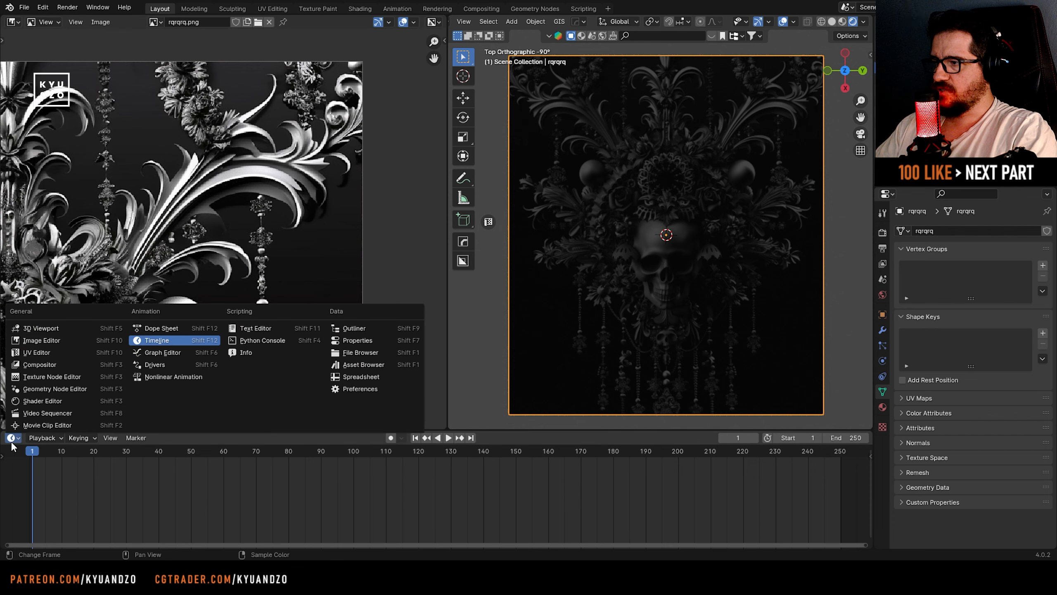
{"action": "left_click", "coordinate": [53, 402]}
{"action": "left_click_drag", "start_coordinate": [328, 431], "coordinate": [328, 379]}
{"action": "key", "text": "Home"}
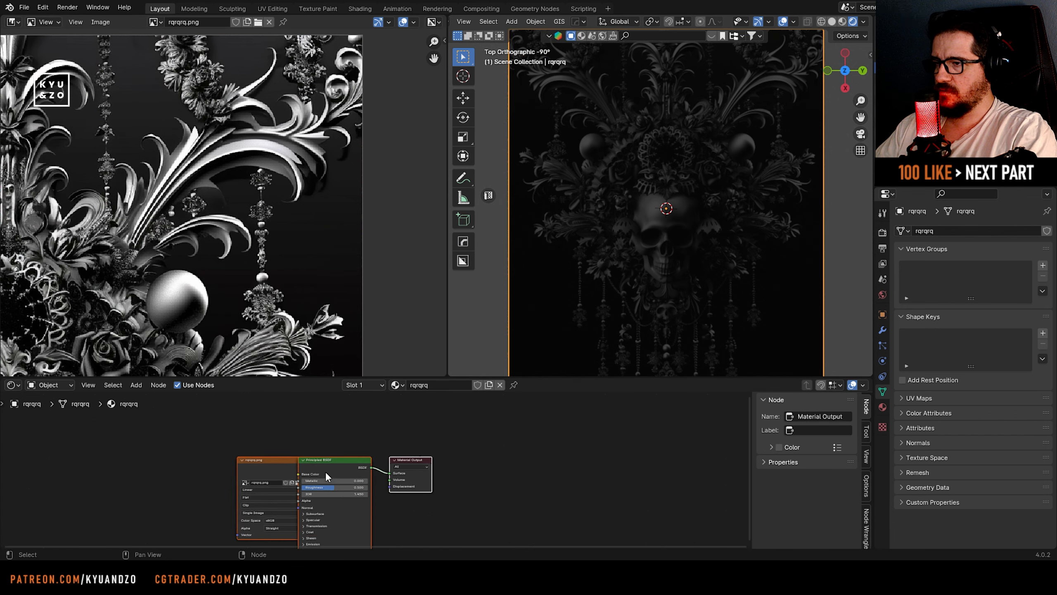
- Move the rqrqrq.png image texture node clear of the Principled BSDF node
{"action": "left_click_drag", "start_coordinate": [215, 464], "coordinate": [213, 465]}
{"action": "left_click_drag", "start_coordinate": [254, 459], "coordinate": [179, 471]}
{"action": "middle_click_drag", "start_coordinate": [247, 455], "coordinate": [445, 414]}
{"action": "scroll", "coordinate": [376, 460], "scroll_direction": "up", "scroll_amount": 4}
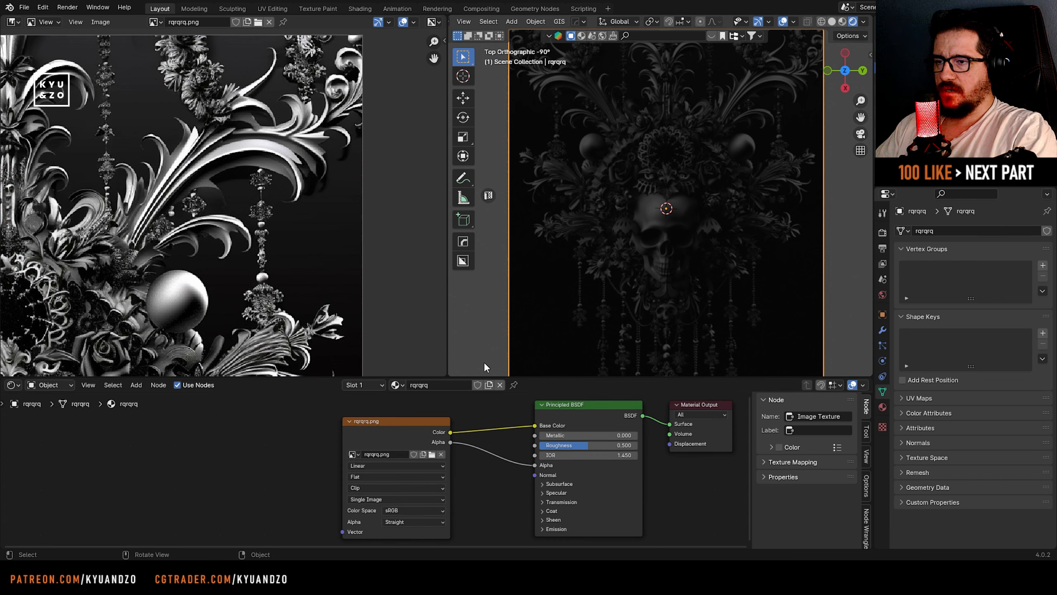
{"action": "left_click_drag", "start_coordinate": [446, 460], "coordinate": [435, 472]}
{"action": "left_click", "coordinate": [453, 478]}
{"action": "middle_click_drag", "start_coordinate": [452, 478], "coordinate": [423, 465]}
{"action": "scroll", "coordinate": [415, 468], "scroll_direction": "up", "scroll_amount": 2}
- Expand the Emission settings of the Principled BSDF and place the image texture node lower beside them
{"action": "left_click", "coordinate": [515, 535]}
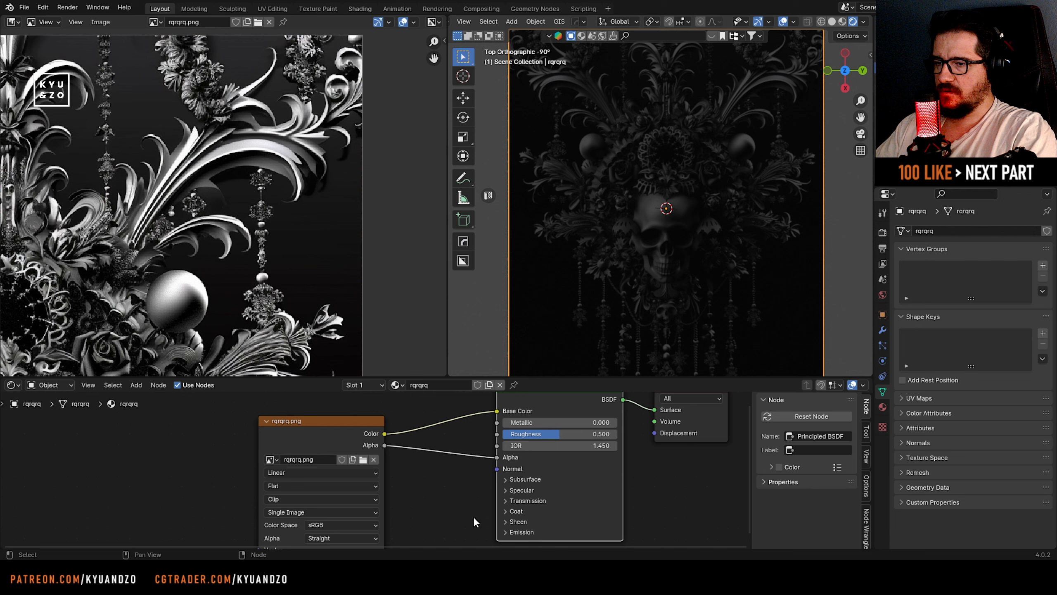
{"action": "left_click", "coordinate": [506, 532]}
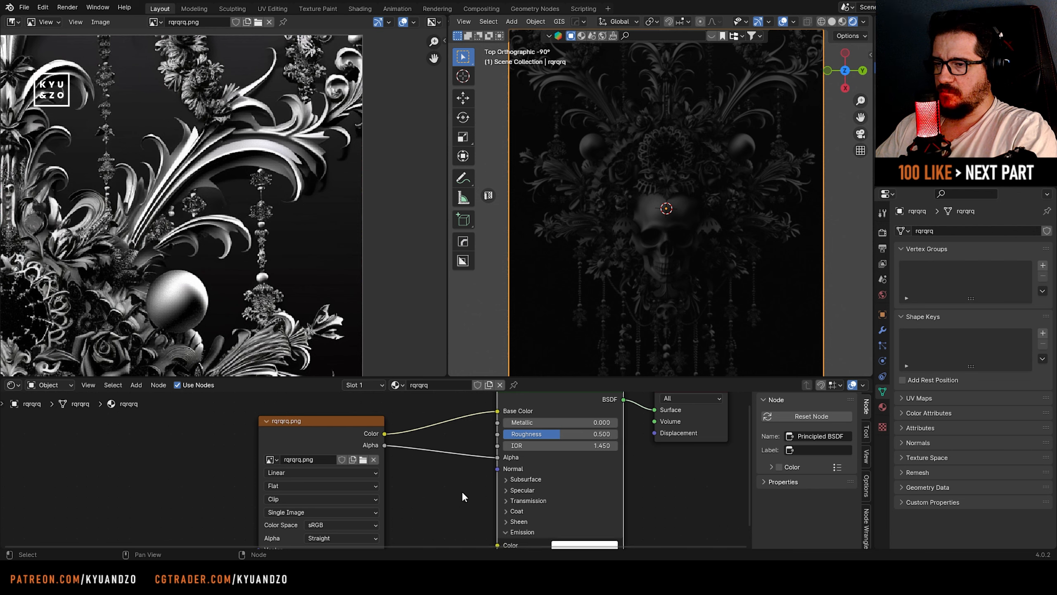
{"action": "middle_click_drag", "start_coordinate": [324, 446], "coordinate": [290, 425]}
{"action": "left_click_drag", "start_coordinate": [290, 424], "coordinate": [304, 508]}
{"action": "left_click", "coordinate": [419, 507]}
{"action": "middle_click_drag", "start_coordinate": [419, 507], "coordinate": [399, 478]}
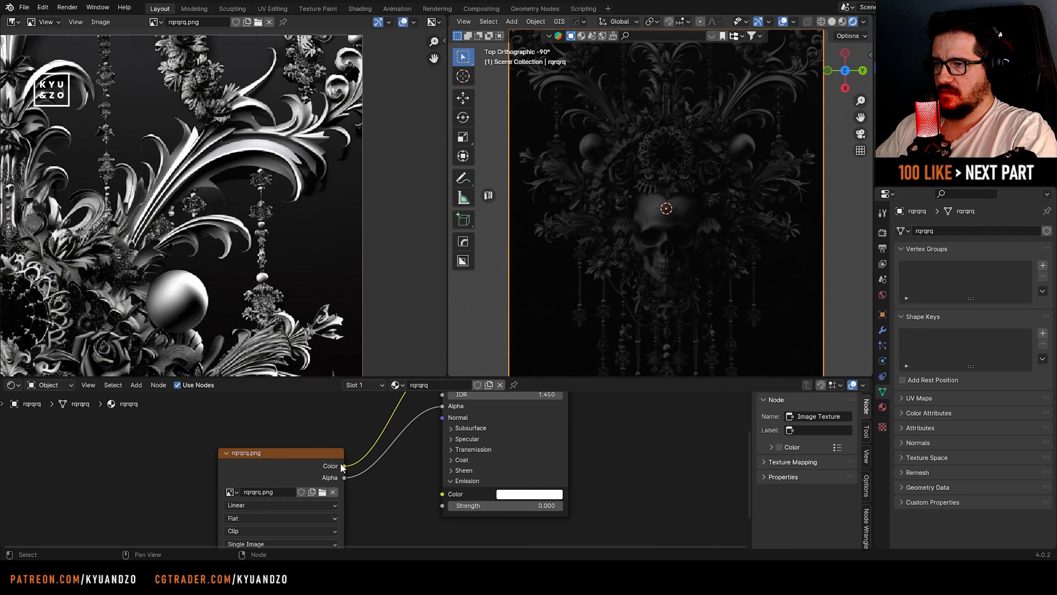
- Connect the image texture's Color output to Emission Color and set the emission strength to 1
{"action": "left_click_drag", "start_coordinate": [343, 466], "coordinate": [442, 494]}
{"action": "left_click", "coordinate": [508, 505]}
{"action": "type", "text": "1"}
{"action": "key", "text": "Return"}
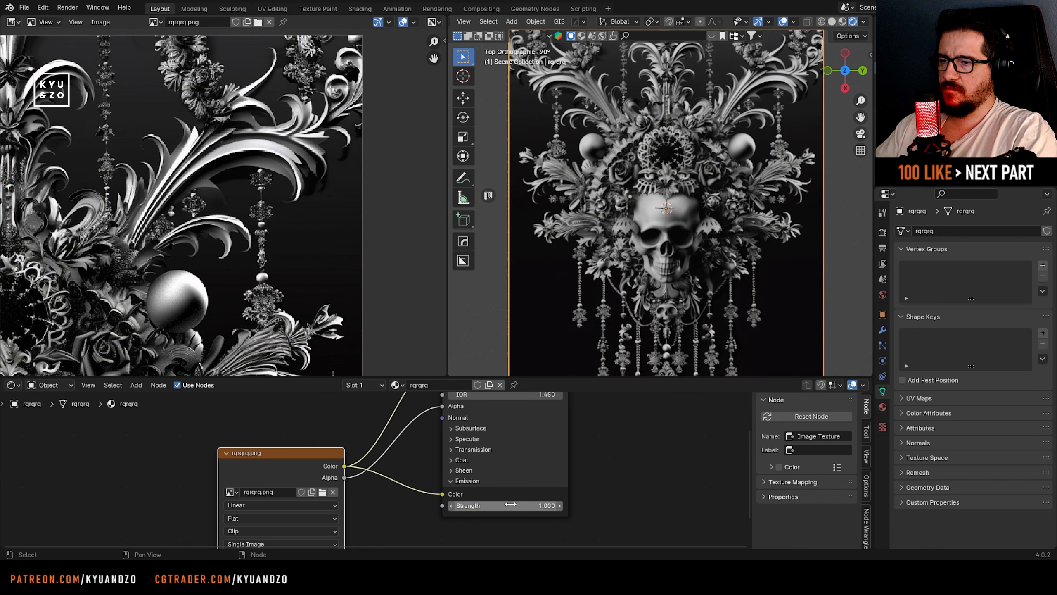
- Shrink the Shader Editor to give the 3D viewport more height
{"action": "scroll", "coordinate": [566, 269], "scroll_direction": "down", "scroll_amount": 3}
{"action": "scroll", "coordinate": [566, 270], "scroll_direction": "up", "scroll_amount": 6}
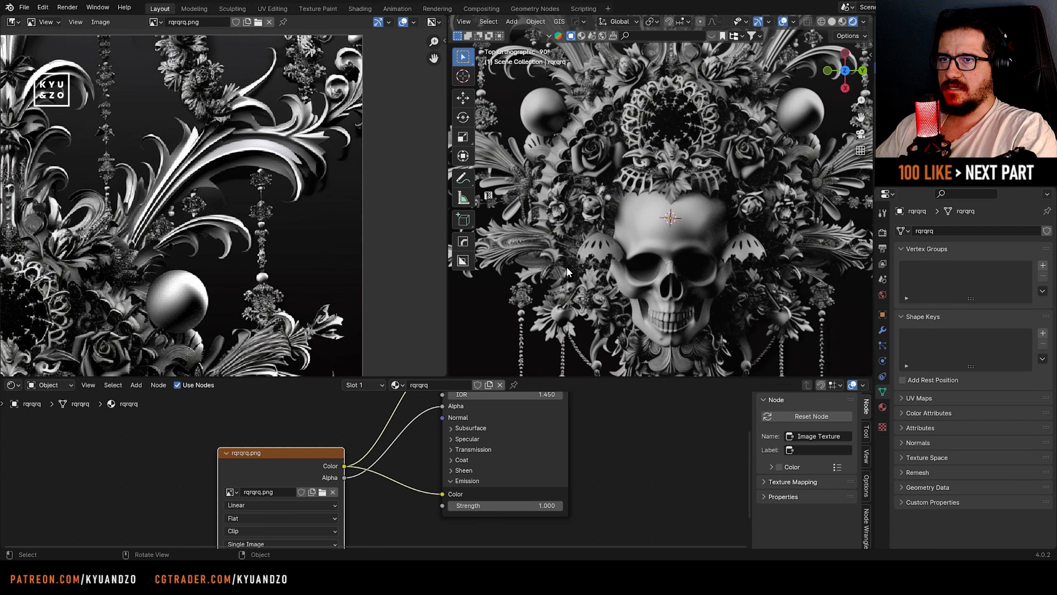
{"action": "left_click_drag", "start_coordinate": [656, 379], "coordinate": [641, 470]}
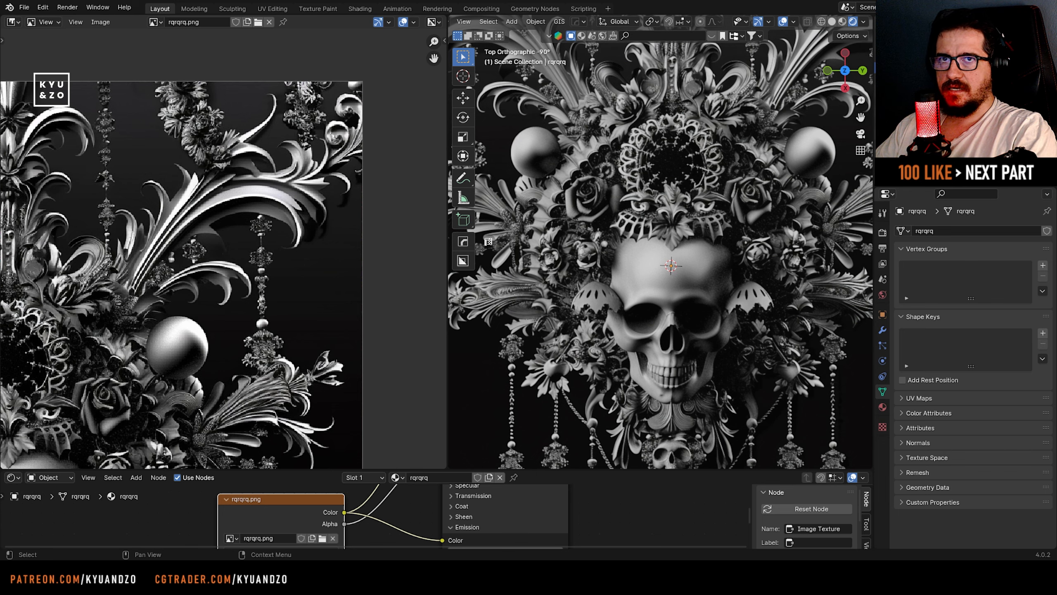
{"action": "scroll", "coordinate": [833, 240], "scroll_direction": "down", "scroll_amount": 4}
{"action": "middle_click_drag", "start_coordinate": [766, 170], "coordinate": [658, 216], "text": "shift"}
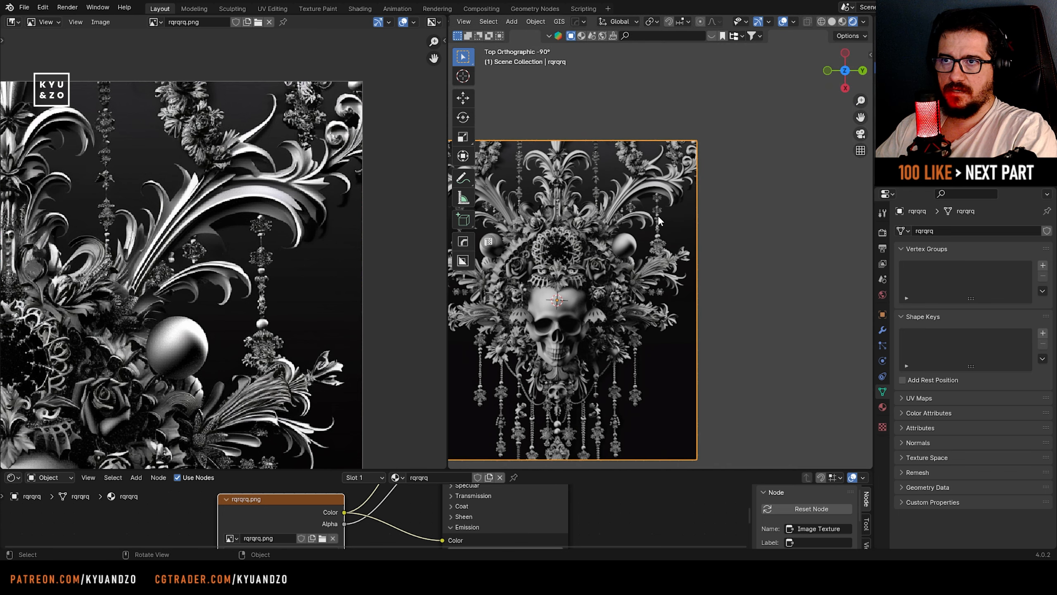
{"action": "scroll", "coordinate": [658, 220], "scroll_direction": "up", "scroll_amount": 3}
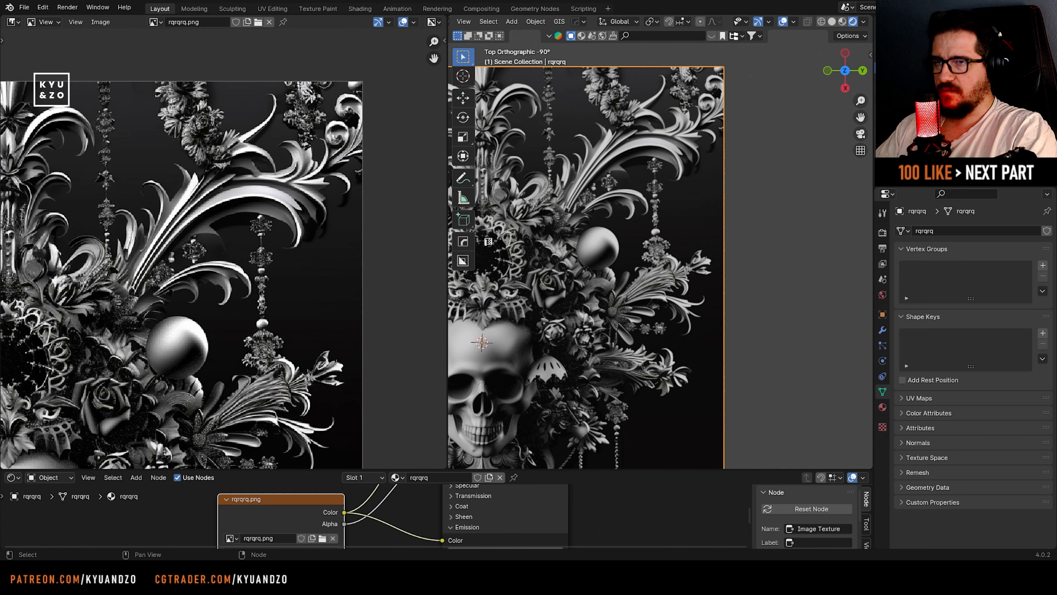
{"action": "left_click", "coordinate": [919, 133]}
{"action": "left_click", "coordinate": [916, 68]}
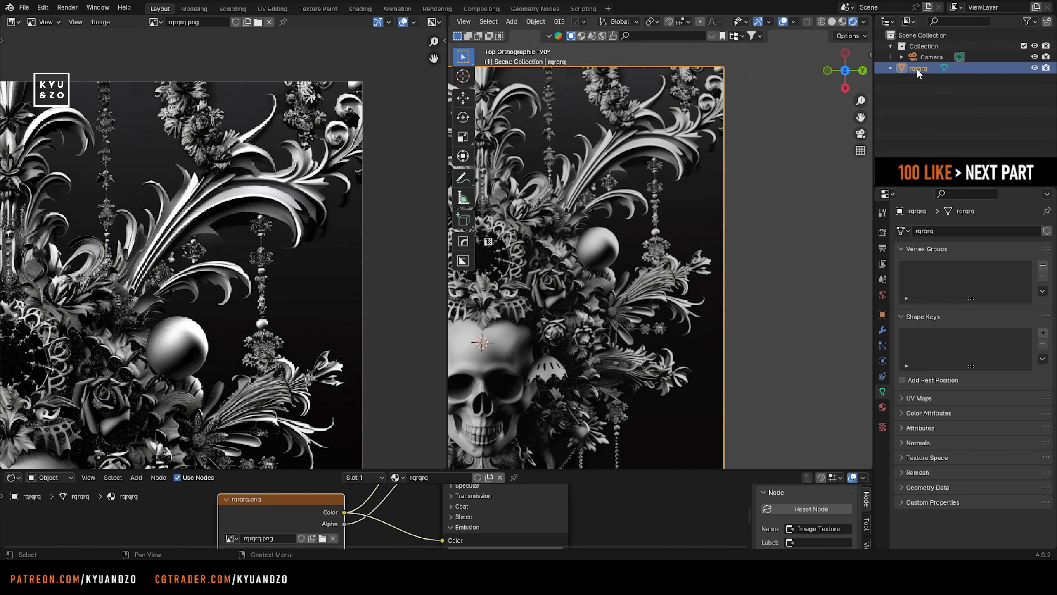
{"action": "key", "text": "g"}
{"action": "right_click", "coordinate": [595, 297]}
- Show the selectability toggle in the outliner and make the rqrqrq plane unselectable
{"action": "left_click", "coordinate": [1028, 21]}
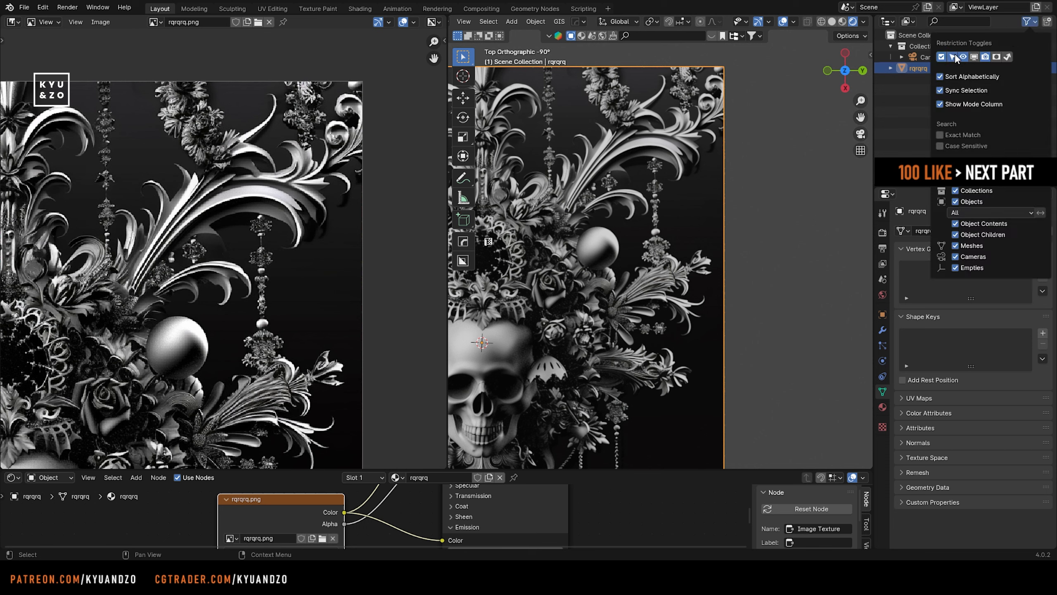
{"action": "left_click", "coordinate": [962, 111]}
{"action": "left_click", "coordinate": [920, 68]}
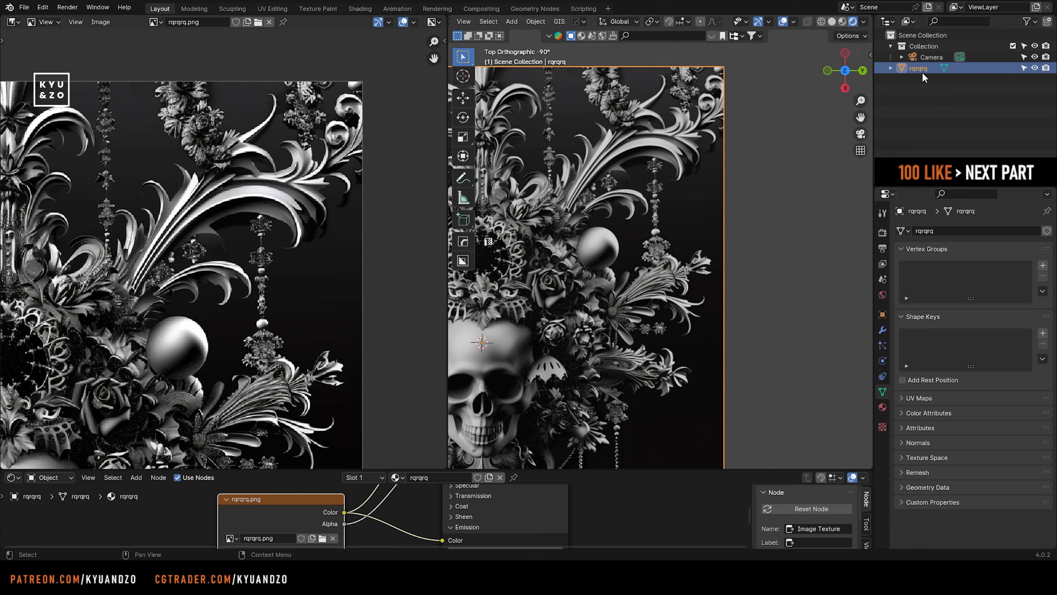
{"action": "left_click", "coordinate": [1024, 68]}
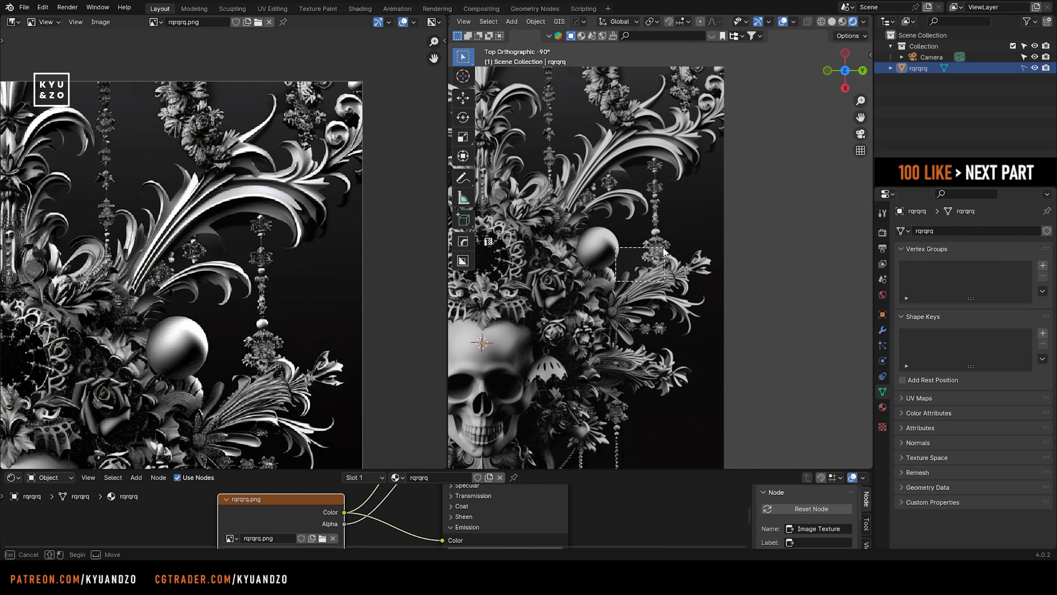
{"action": "middle_click_drag", "start_coordinate": [589, 345], "coordinate": [713, 338], "text": "shift"}
{"action": "scroll", "coordinate": [682, 369], "scroll_direction": "down", "scroll_amount": 4}
{"action": "scroll", "coordinate": [682, 368], "scroll_direction": "up", "scroll_amount": 2}
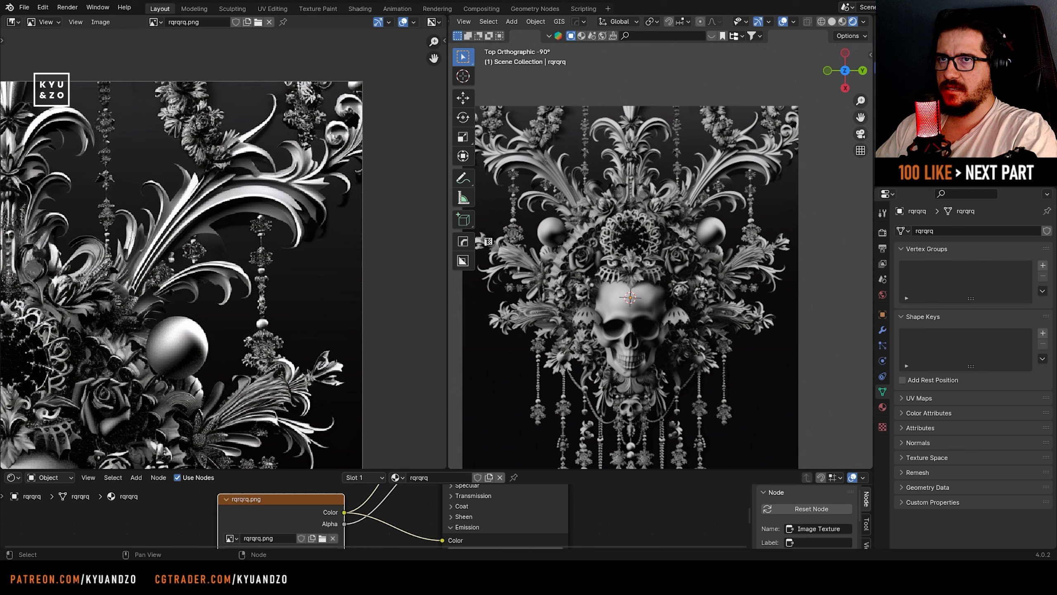
{"action": "scroll", "coordinate": [677, 162], "scroll_direction": "down", "scroll_amount": 5}
{"action": "scroll", "coordinate": [666, 187], "scroll_direction": "up", "scroll_amount": 6}
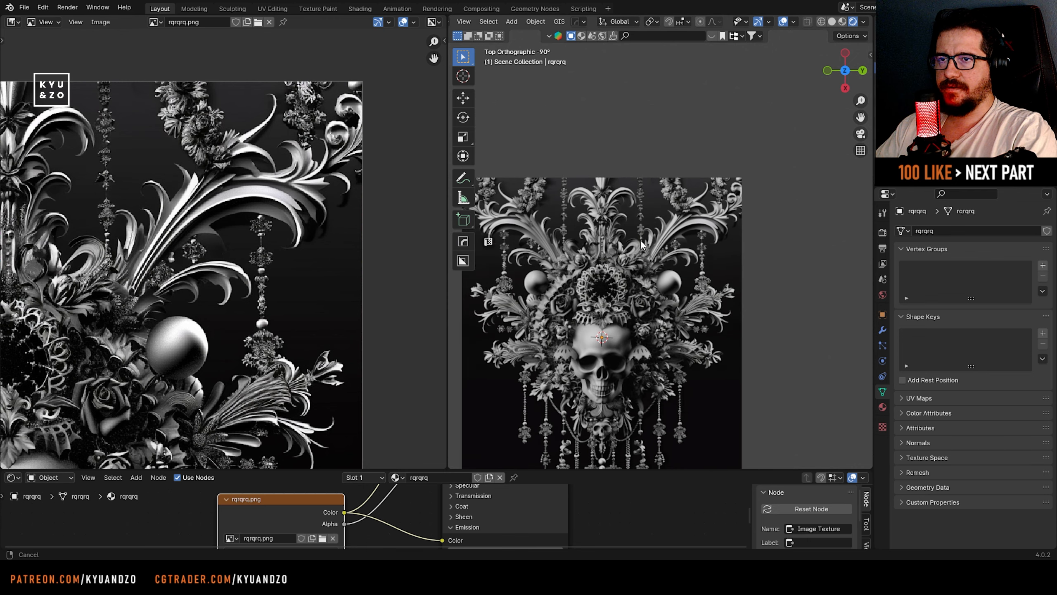
- Place the 3D cursor on the base of the large upper-right leaf ornament and add a single-vertex mesh object there
{"action": "scroll", "coordinate": [632, 291], "scroll_direction": "up", "scroll_amount": 2}
{"action": "middle_click_drag", "start_coordinate": [629, 296], "coordinate": [625, 299], "text": "shift"}
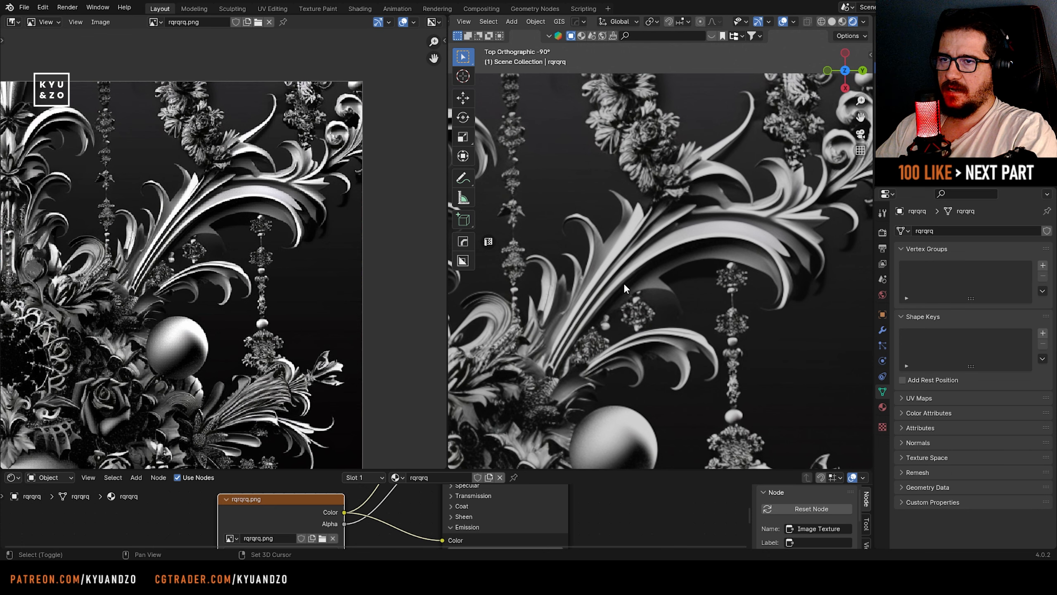
{"action": "scroll", "coordinate": [623, 282], "scroll_direction": "up", "scroll_amount": 2}
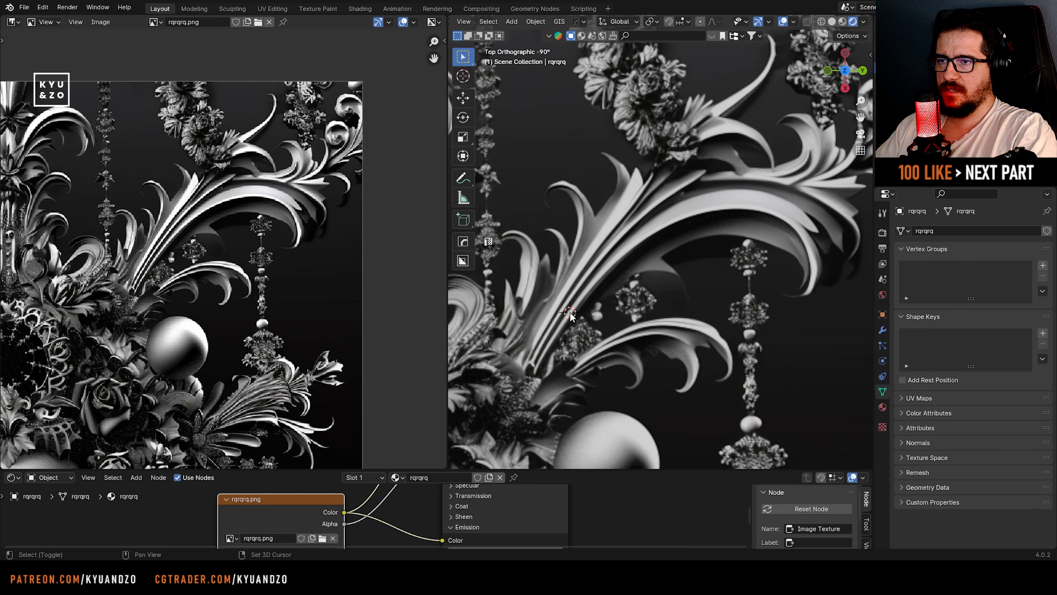
{"action": "key", "text": "shift+a"}
{"action": "mouse_move", "coordinate": [539, 197]}
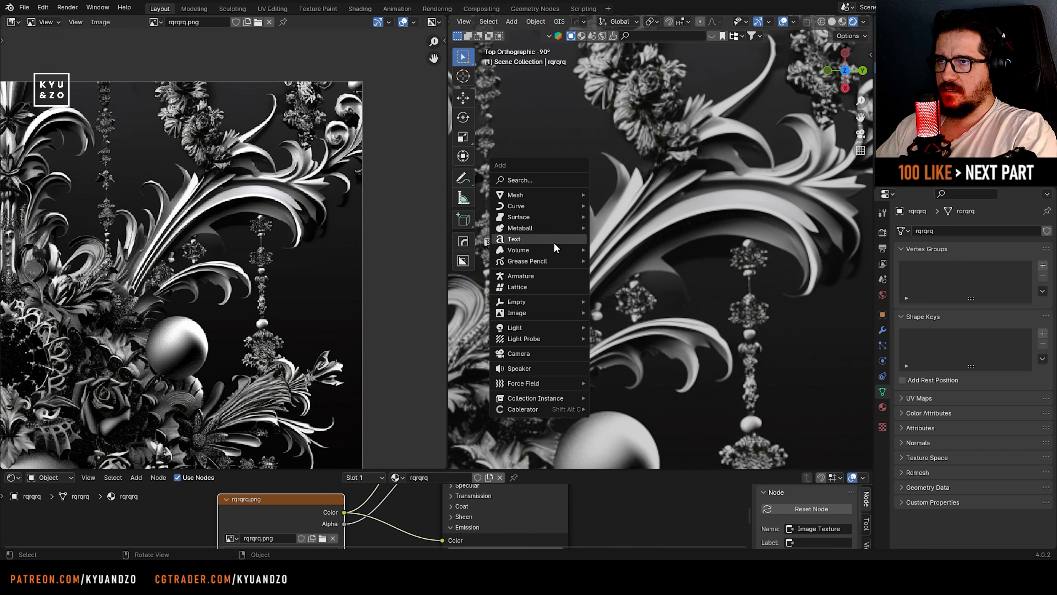
{"action": "mouse_move", "coordinate": [623, 342]}
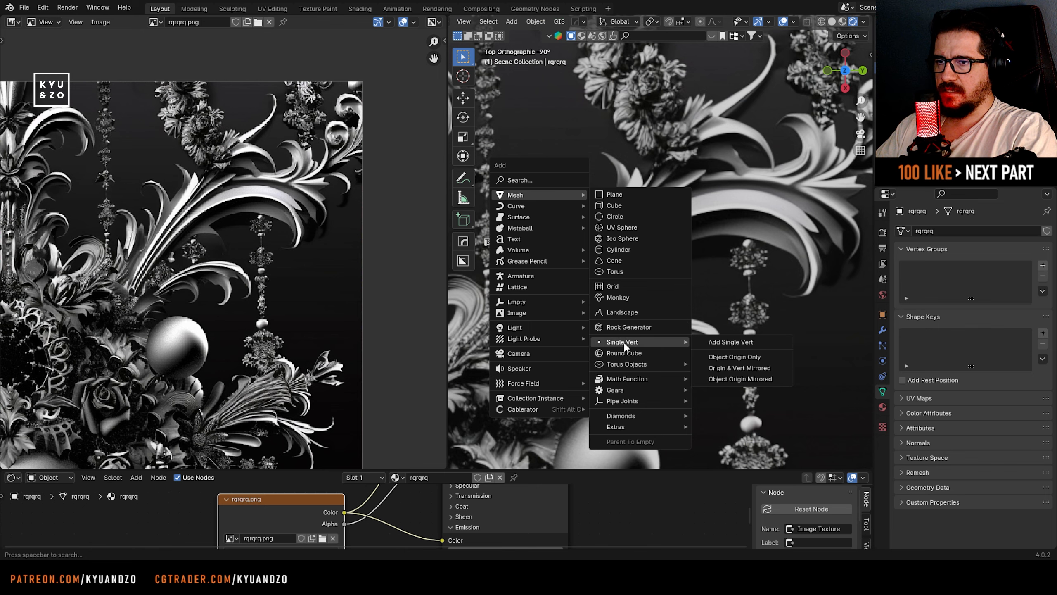
{"action": "left_click", "coordinate": [758, 340]}
- Leave edit mode and move the vertex object onto the empty area just beyond the reference plane's right edge
{"action": "scroll", "coordinate": [683, 293], "scroll_direction": "down", "scroll_amount": 3}
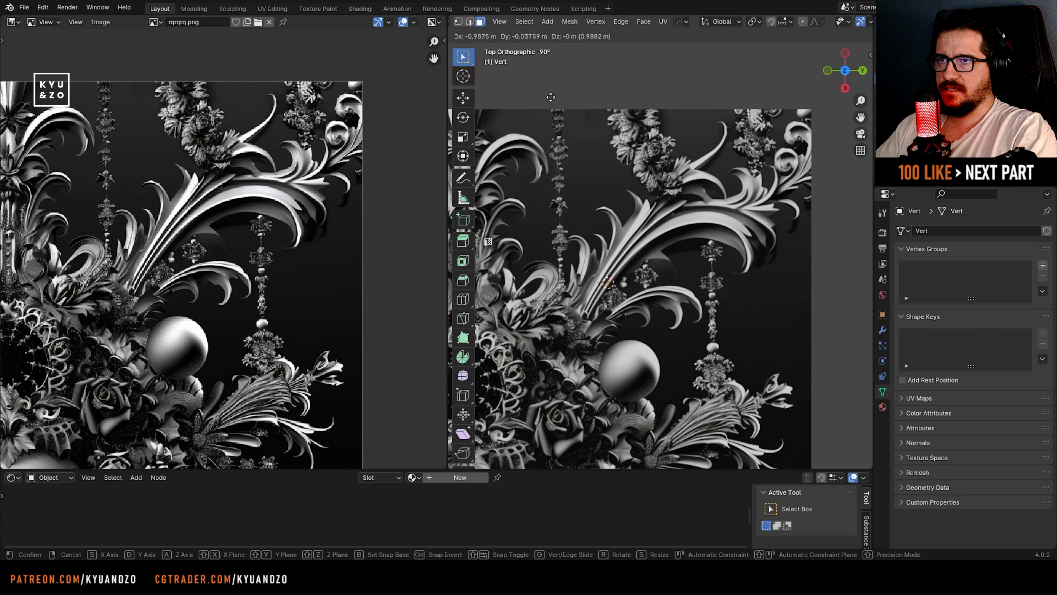
{"action": "key", "text": "Tab"}
{"action": "key", "text": "g"}
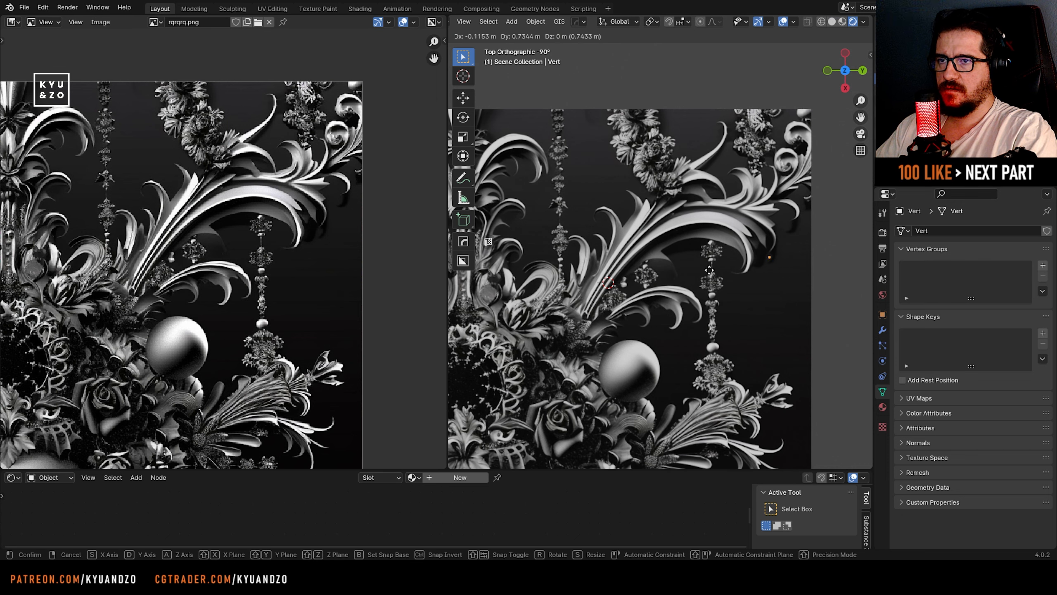
{"action": "right_click", "coordinate": [751, 290]}
{"action": "middle_click_drag", "start_coordinate": [770, 273], "coordinate": [663, 278], "text": "shift"}
{"action": "key", "text": "g"}
{"action": "right_click", "coordinate": [755, 314]}
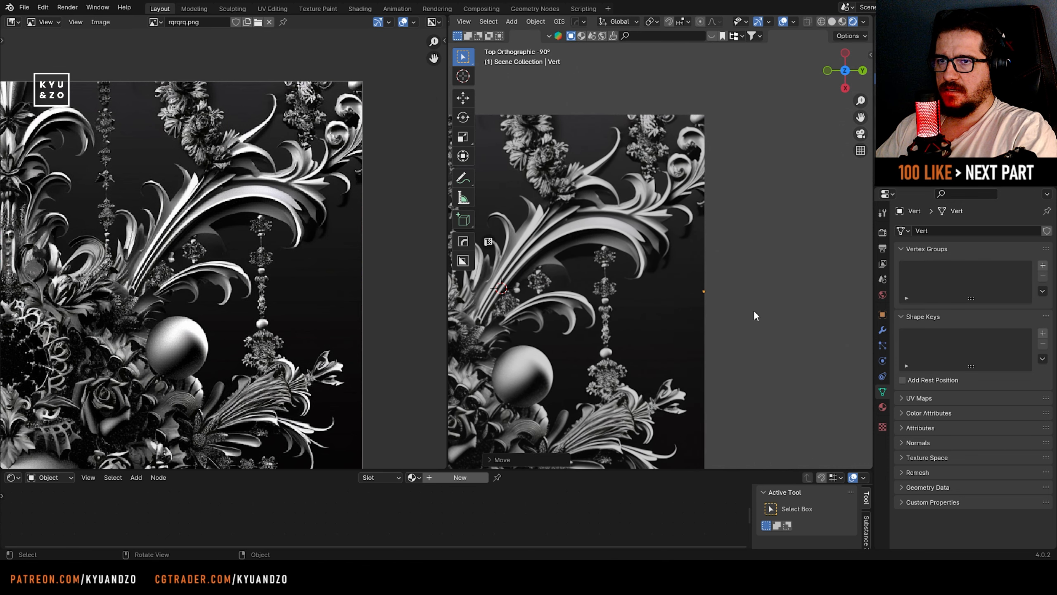
{"action": "key", "text": "g"}
{"action": "left_click", "coordinate": [797, 349]}
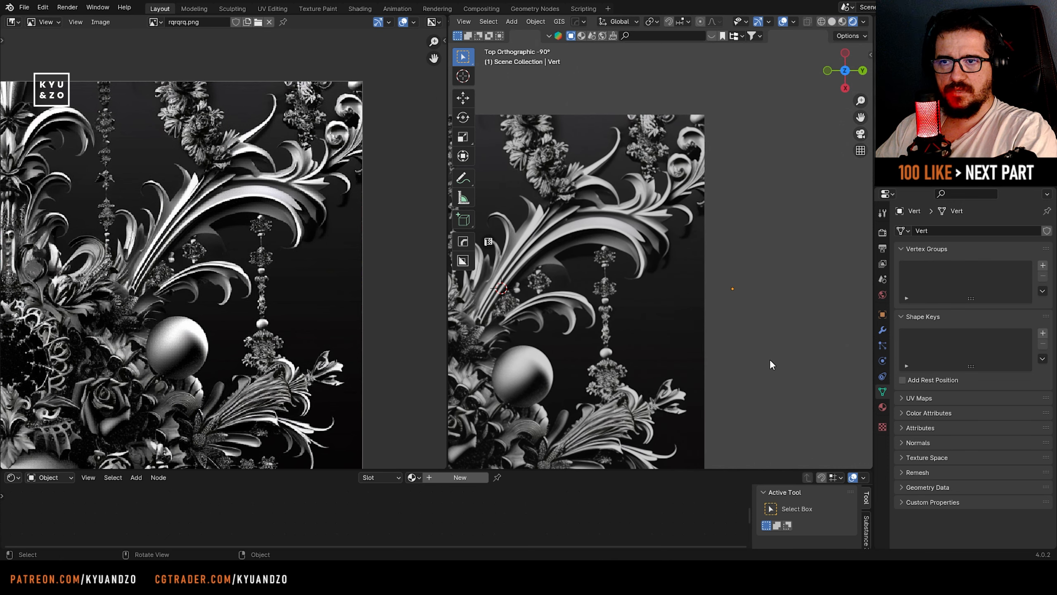
{"action": "middle_click_drag", "start_coordinate": [750, 316], "coordinate": [712, 310], "text": "shift"}
- Enter edit mode on the vertex object and switch to vertex selection
{"action": "key", "text": "b"}
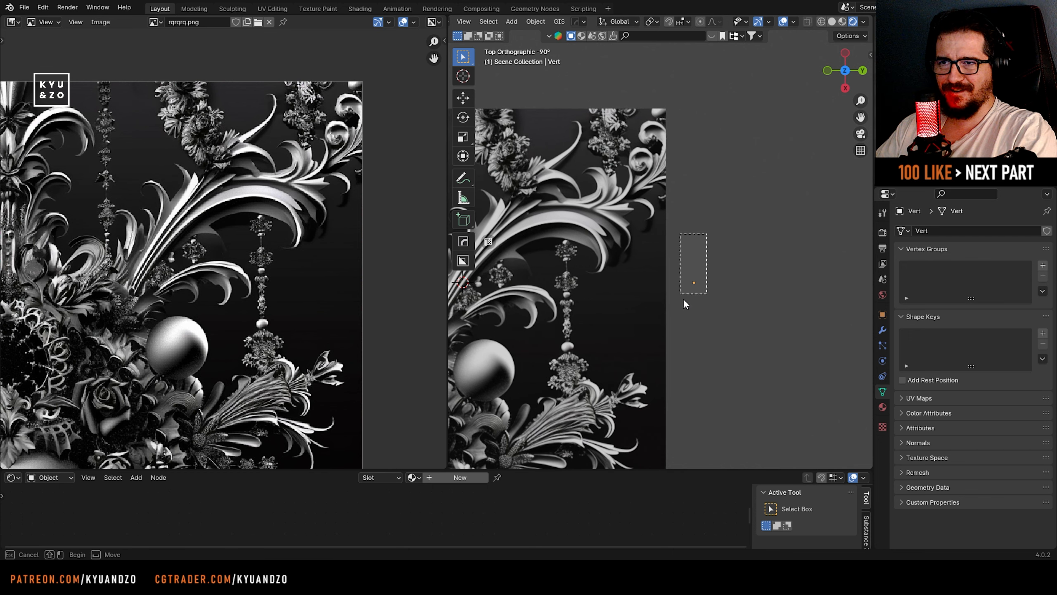
{"action": "key", "text": "Escape"}
{"action": "key", "text": "Tab"}
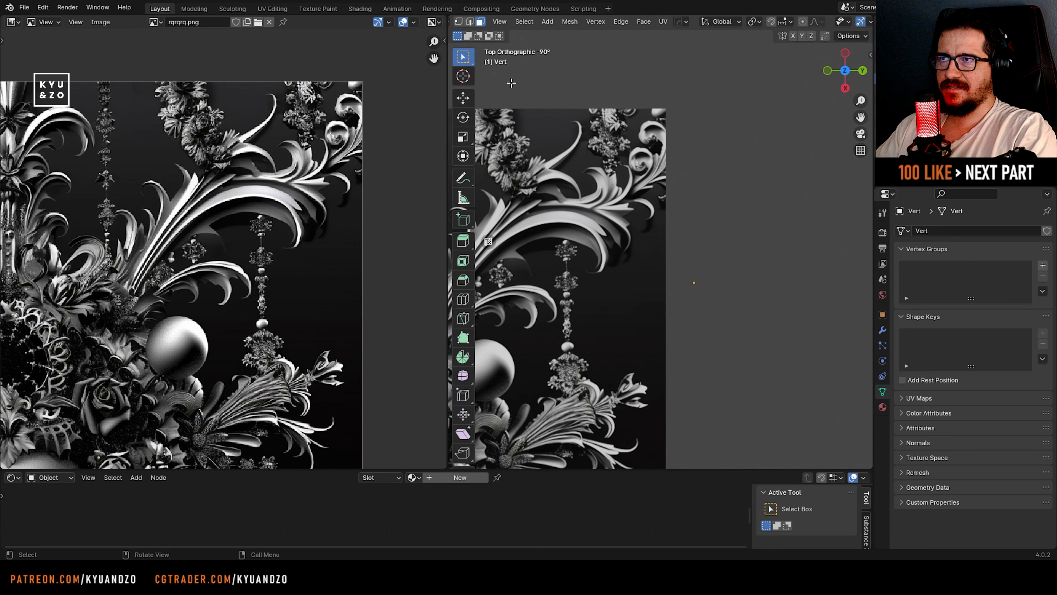
{"action": "left_click", "coordinate": [459, 26]}
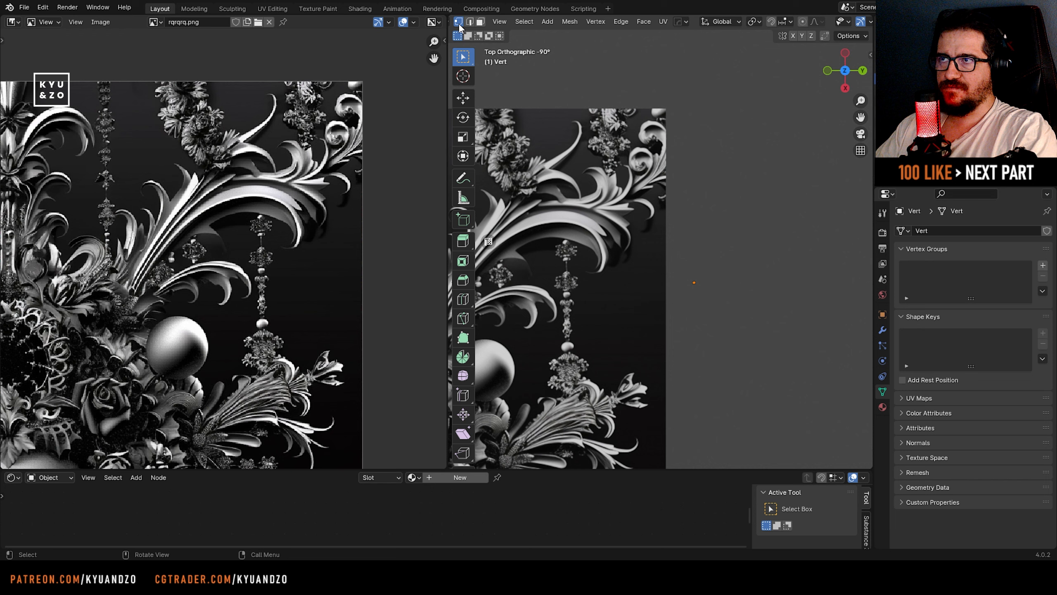
- Try extruding an edge from the vertex, undo it, and delete the vertex left by the repeated attempts
{"action": "key", "text": "e"}
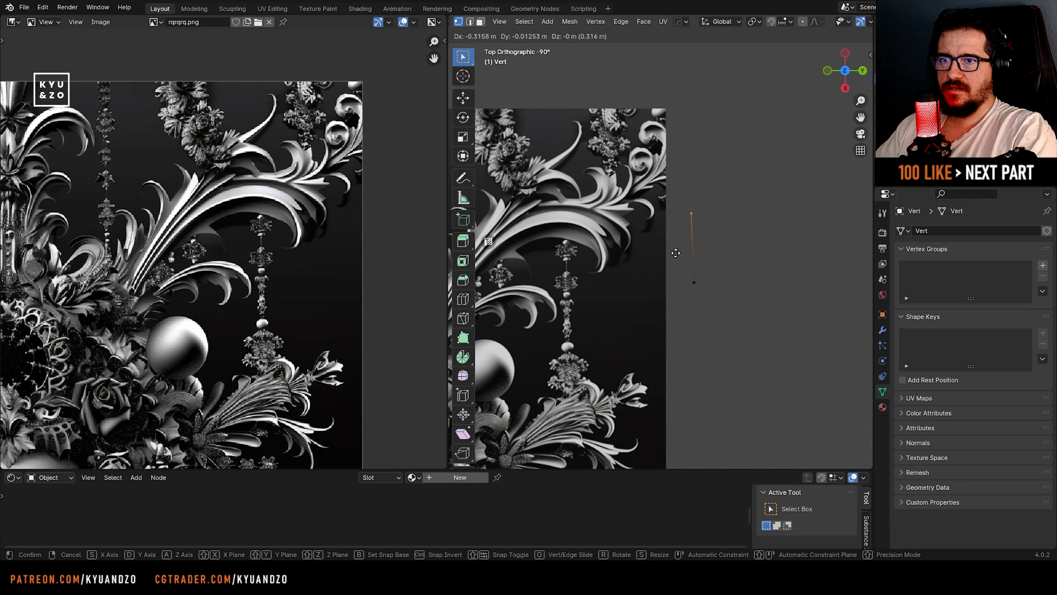
{"action": "right_click", "coordinate": [702, 258]}
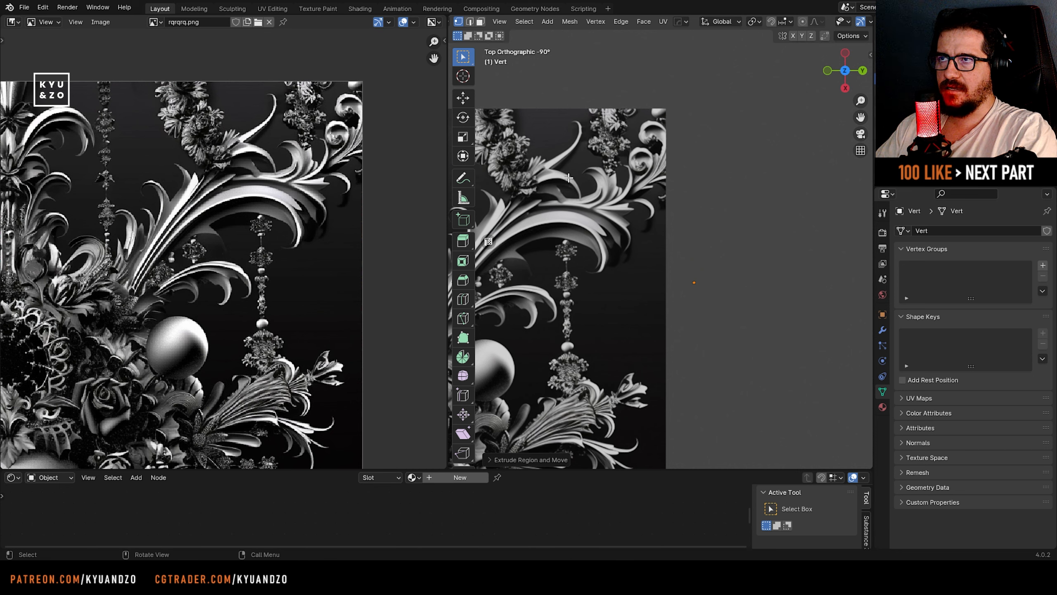
{"action": "key", "text": "ctrl+z"}
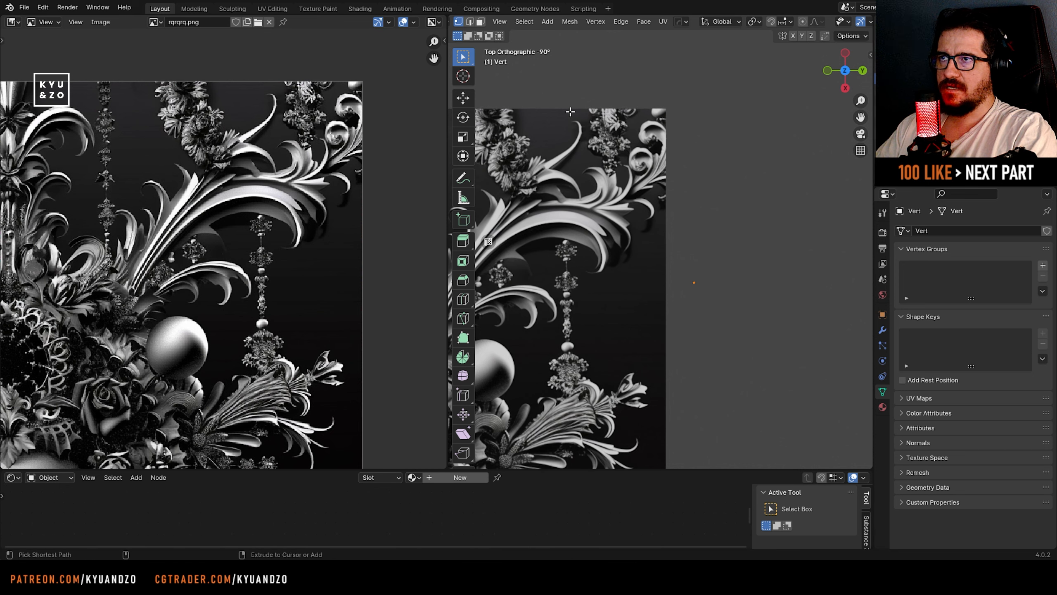
{"action": "key", "text": "e"}
{"action": "right_click", "coordinate": [699, 233]}
{"action": "key", "text": "e"}
{"action": "right_click", "coordinate": [714, 216]}
{"action": "key", "text": "x"}
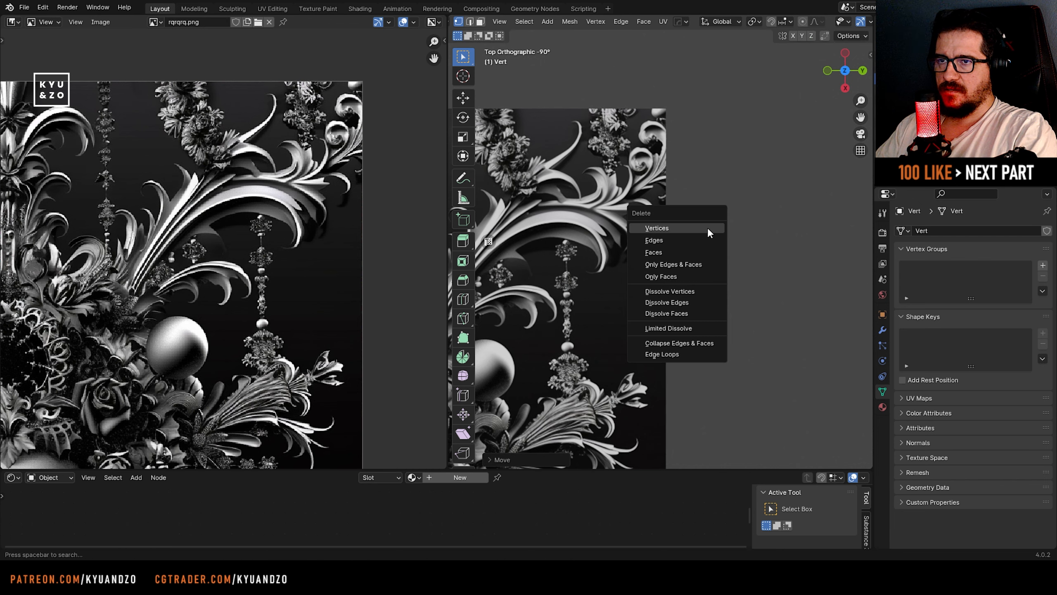
{"action": "left_click", "coordinate": [706, 231]}
- Select the remaining vertex, extrude a further vertex from it and delete the new one
{"action": "left_click_drag", "start_coordinate": [681, 258], "coordinate": [714, 303]}
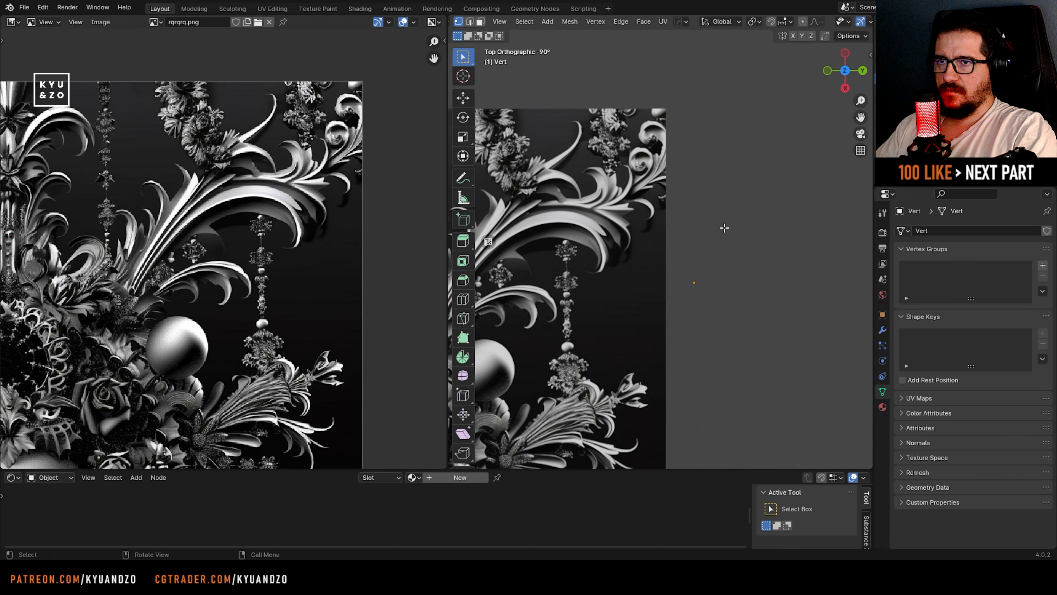
{"action": "key", "text": "e"}
{"action": "left_click", "coordinate": [741, 209]}
{"action": "key", "text": "x"}
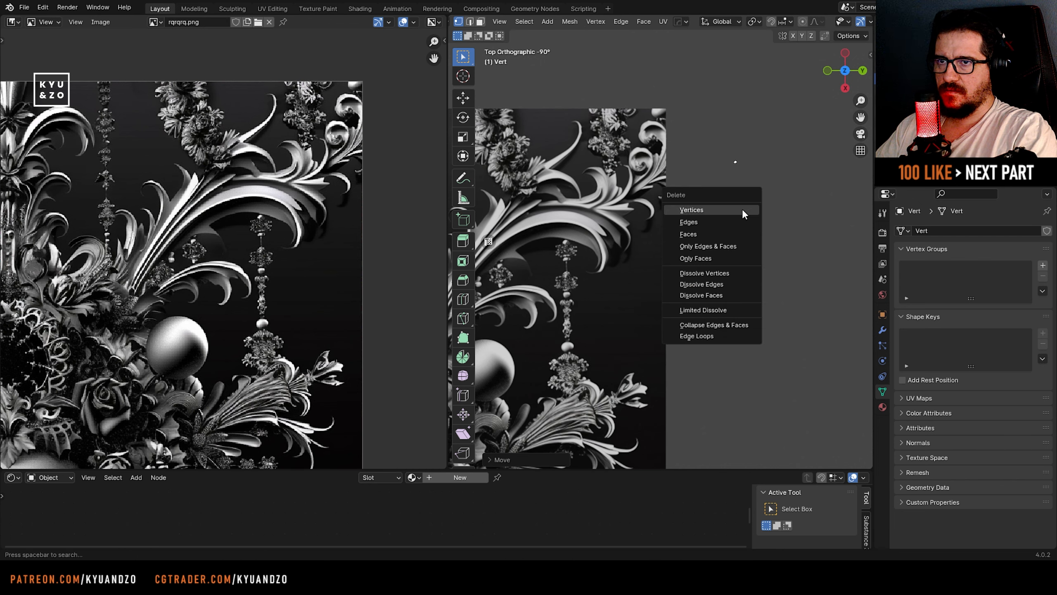
{"action": "left_click", "coordinate": [743, 213]}
{"action": "left_click_drag", "start_coordinate": [693, 241], "coordinate": [713, 332]}
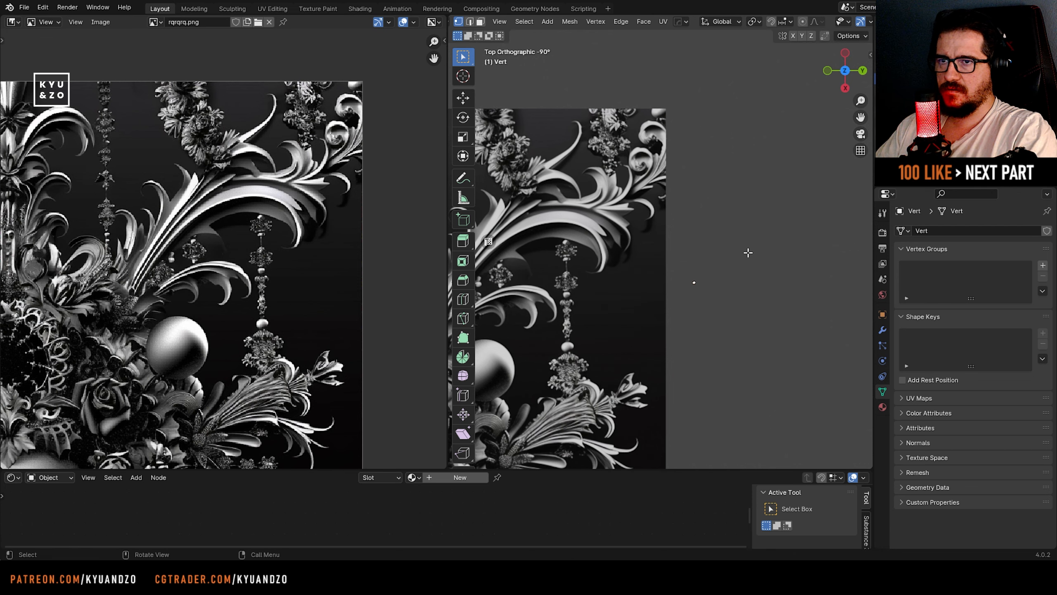
- Leave edit mode and move the vertex object to the base of the small curling leaf above the right sphere
{"action": "key", "text": "Tab"}
{"action": "middle_click_drag", "start_coordinate": [713, 314], "coordinate": [801, 296], "text": "shift"}
{"action": "key", "text": "g"}
{"action": "left_click", "coordinate": [589, 329]}
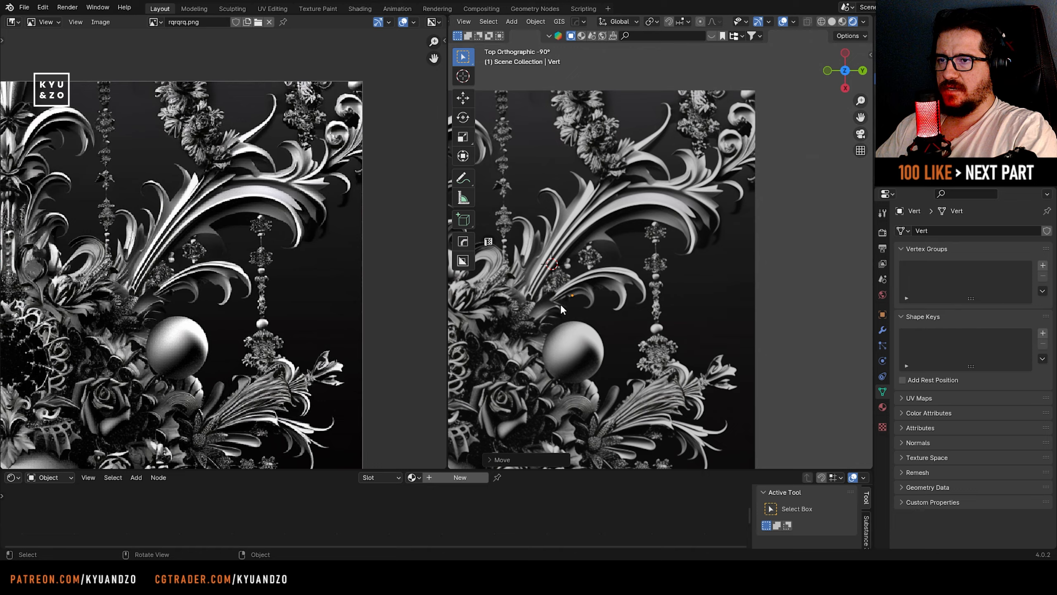
{"action": "middle_click_drag", "start_coordinate": [589, 329], "coordinate": [735, 330], "text": "shift"}
{"action": "scroll", "coordinate": [734, 329], "scroll_direction": "up", "scroll_amount": 3}
{"action": "middle_click_drag", "start_coordinate": [727, 202], "coordinate": [637, 198], "text": "shift"}
{"action": "middle_click_drag", "start_coordinate": [698, 273], "coordinate": [662, 175], "text": "shift"}
{"action": "scroll", "coordinate": [662, 175], "scroll_direction": "up", "scroll_amount": 2}
{"action": "key", "text": "g"}
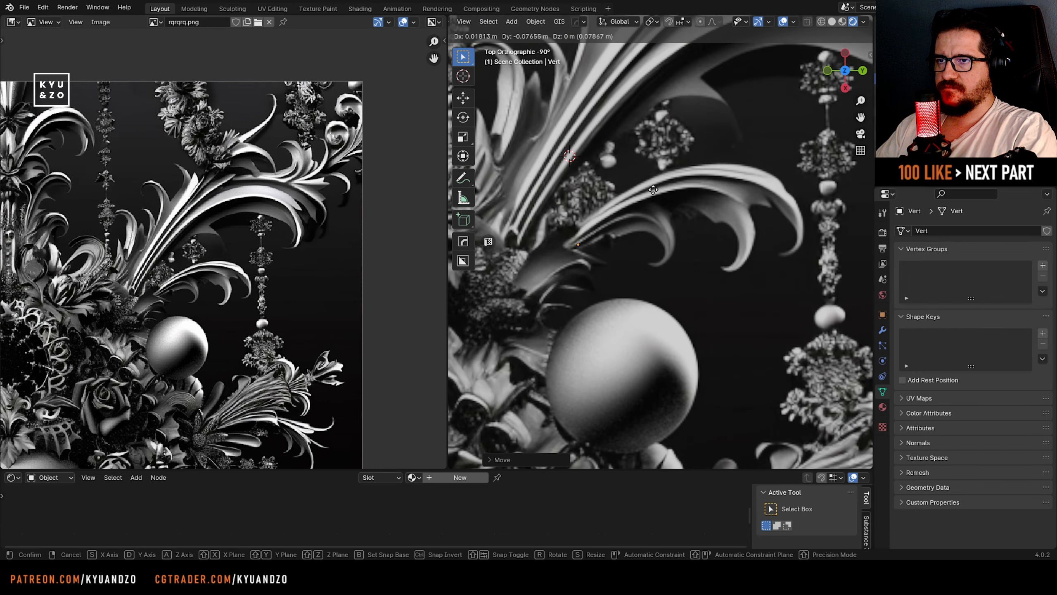
{"action": "left_click", "coordinate": [653, 200]}
- Examine the skull, the hanging chains and the surrounding leaf ornaments across the reference artwork
{"action": "scroll", "coordinate": [652, 200], "scroll_direction": "up", "scroll_amount": 2}
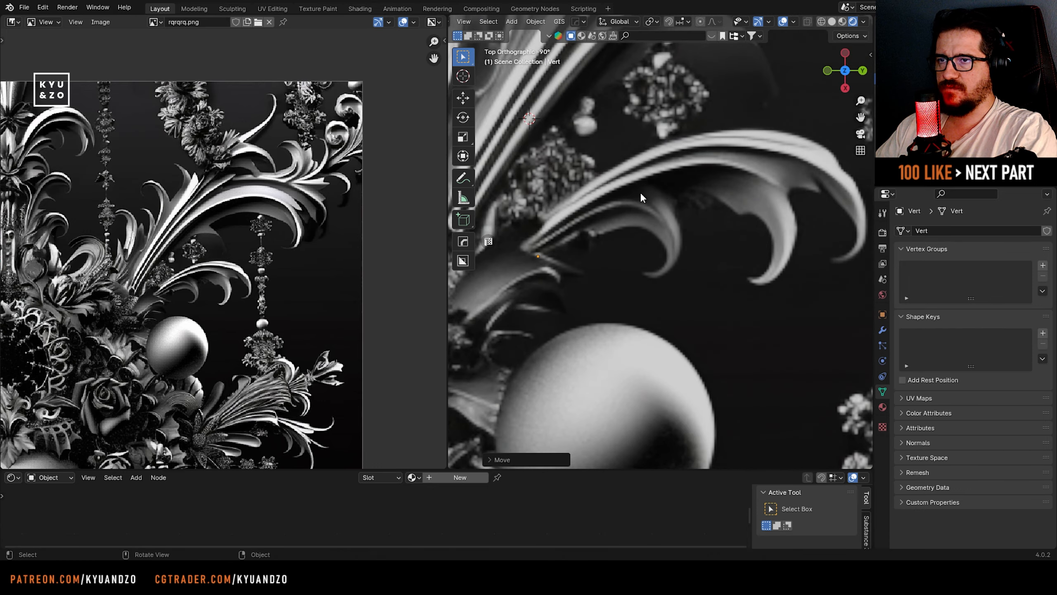
{"action": "scroll", "coordinate": [640, 192], "scroll_direction": "down", "scroll_amount": 6}
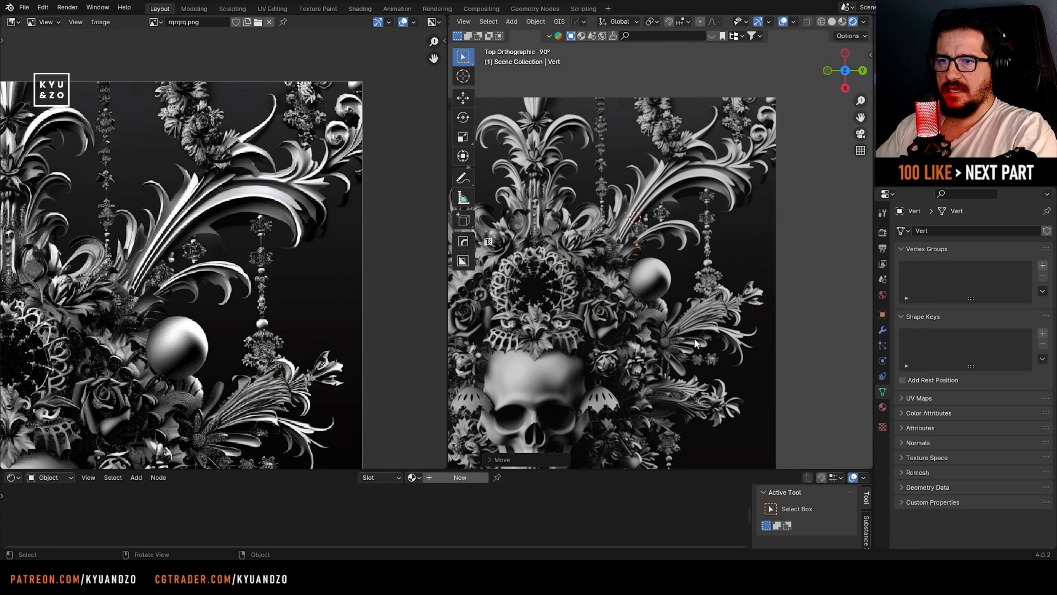
{"action": "middle_click_drag", "start_coordinate": [632, 318], "coordinate": [523, 259], "text": "shift"}
{"action": "middle_click_drag", "start_coordinate": [609, 394], "coordinate": [643, 355], "text": "shift"}
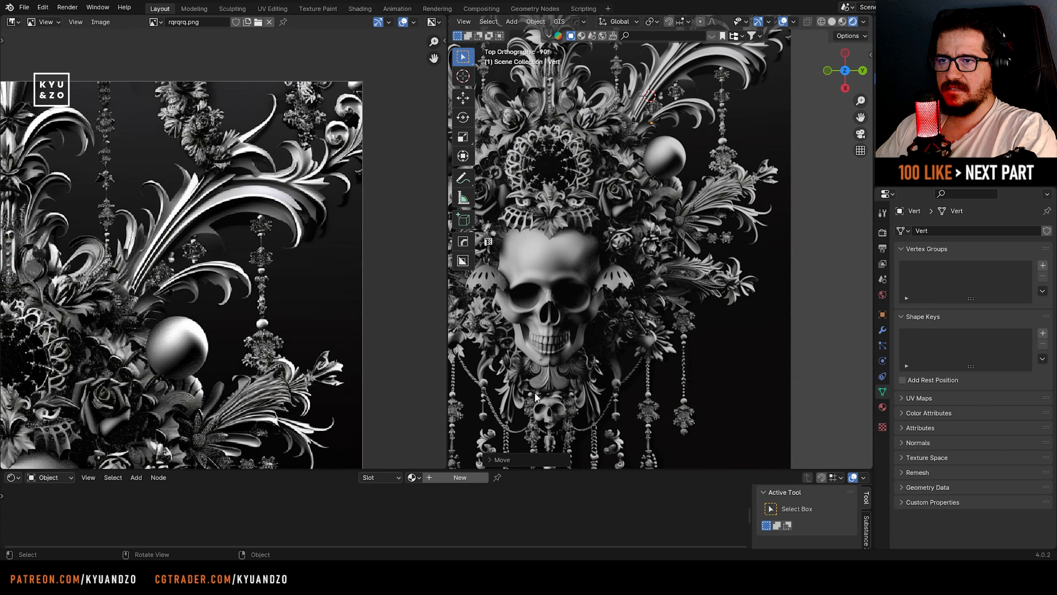
{"action": "middle_click_drag", "start_coordinate": [557, 338], "coordinate": [591, 303], "text": "shift"}
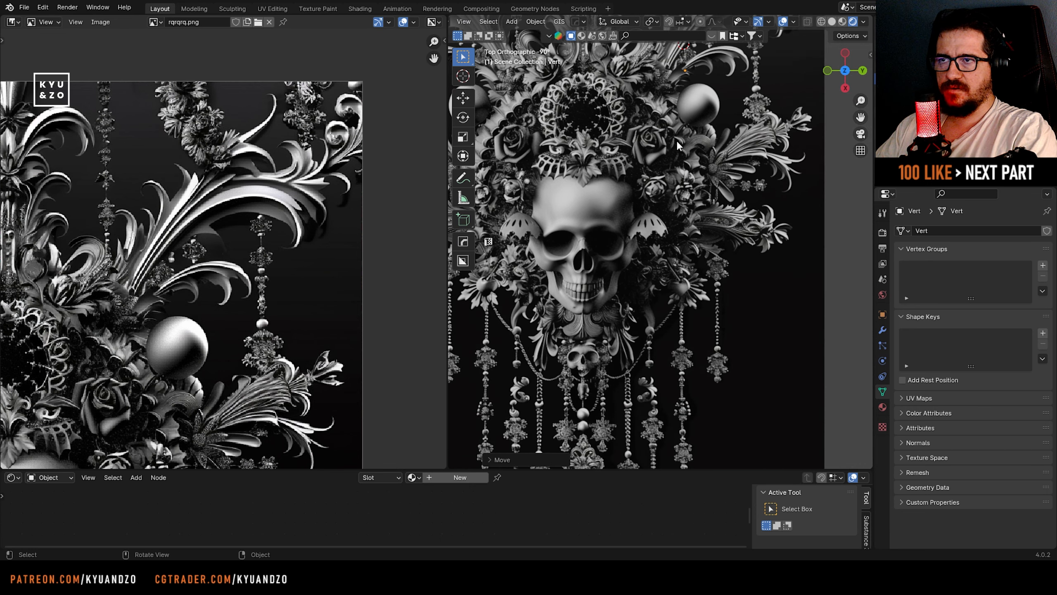
{"action": "middle_click_drag", "start_coordinate": [677, 146], "coordinate": [561, 302], "text": "shift"}
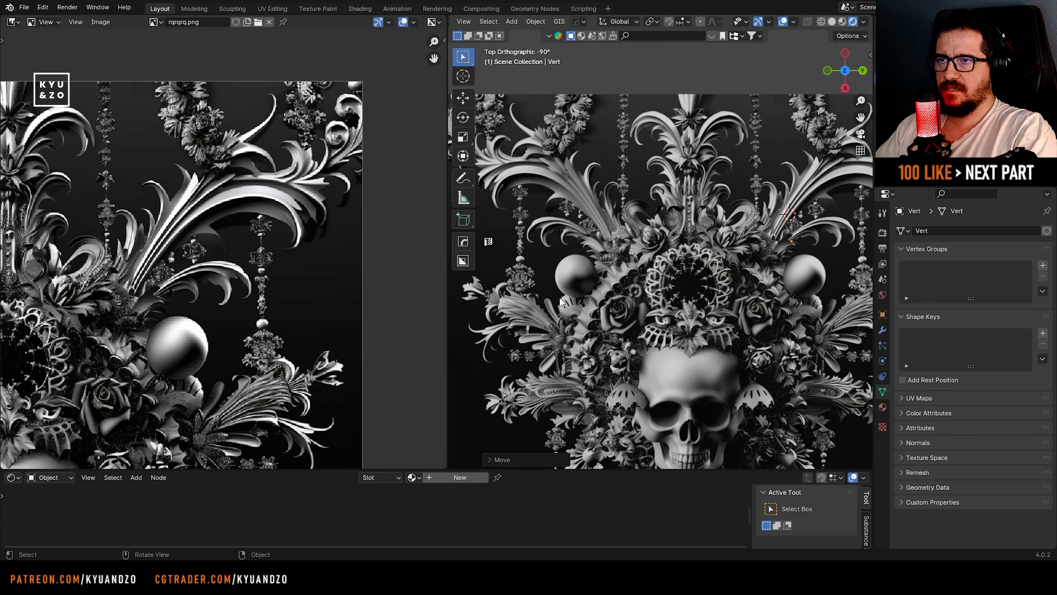
{"action": "scroll", "coordinate": [632, 193], "scroll_direction": "up", "scroll_amount": 8}
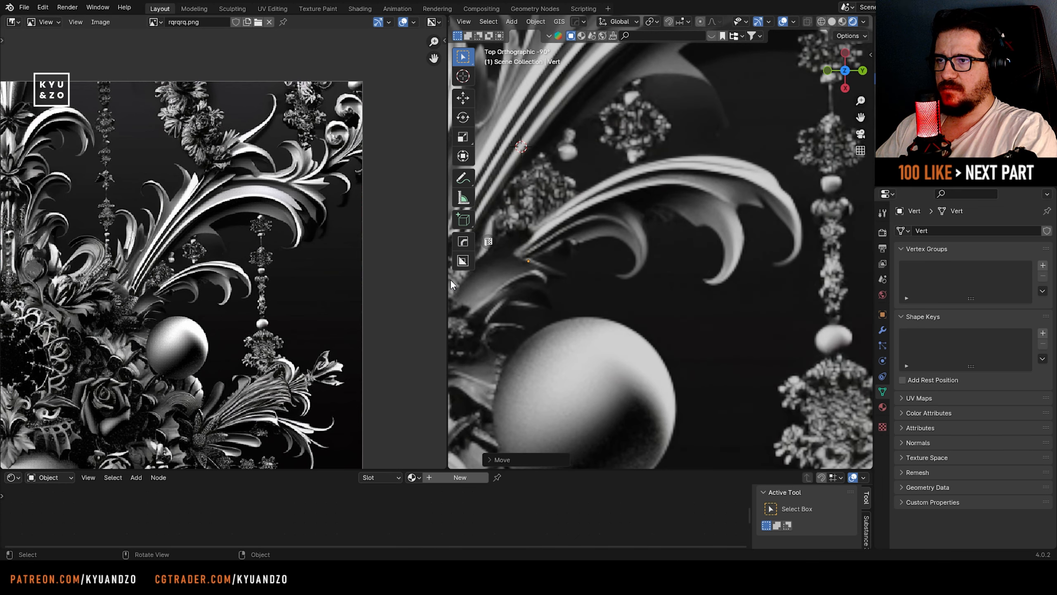
- Widen the 3D viewport over most of the image editor, framing the small curling leaf
{"action": "left_click_drag", "start_coordinate": [447, 280], "coordinate": [67, 268]}
{"action": "scroll", "coordinate": [340, 200], "scroll_direction": "down", "scroll_amount": 4}
{"action": "middle_click_drag", "start_coordinate": [353, 226], "coordinate": [424, 250], "text": "shift"}
{"action": "scroll", "coordinate": [401, 196], "scroll_direction": "up", "scroll_amount": 2}
{"action": "scroll", "coordinate": [388, 280], "scroll_direction": "up", "scroll_amount": 2}
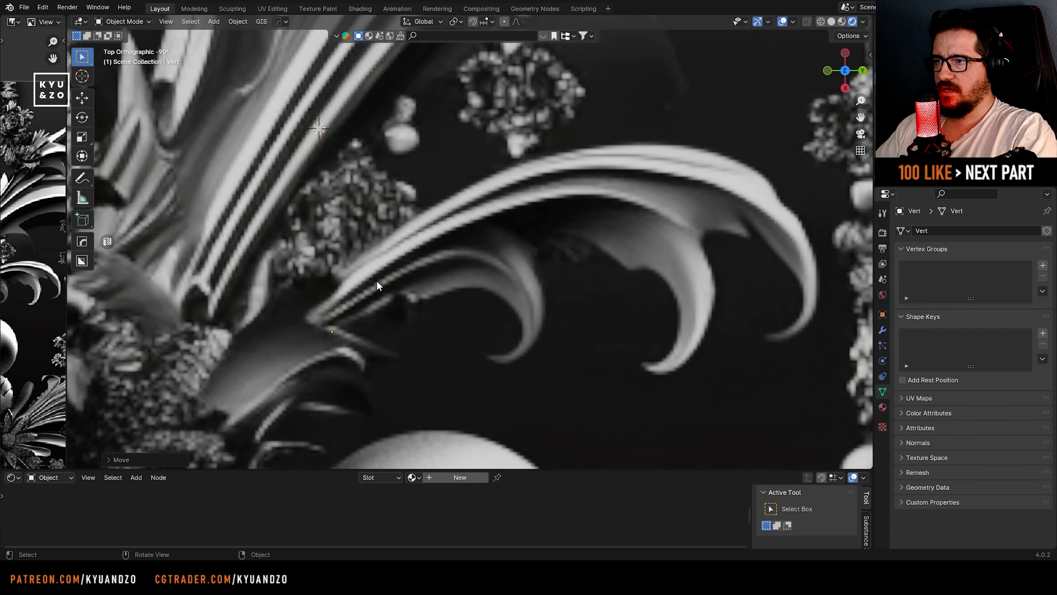
- Fine-position the vertex object at the lower edge of the small leaf's base
{"action": "middle_click_drag", "start_coordinate": [428, 296], "coordinate": [411, 292], "text": "shift"}
{"action": "key", "text": "g"}
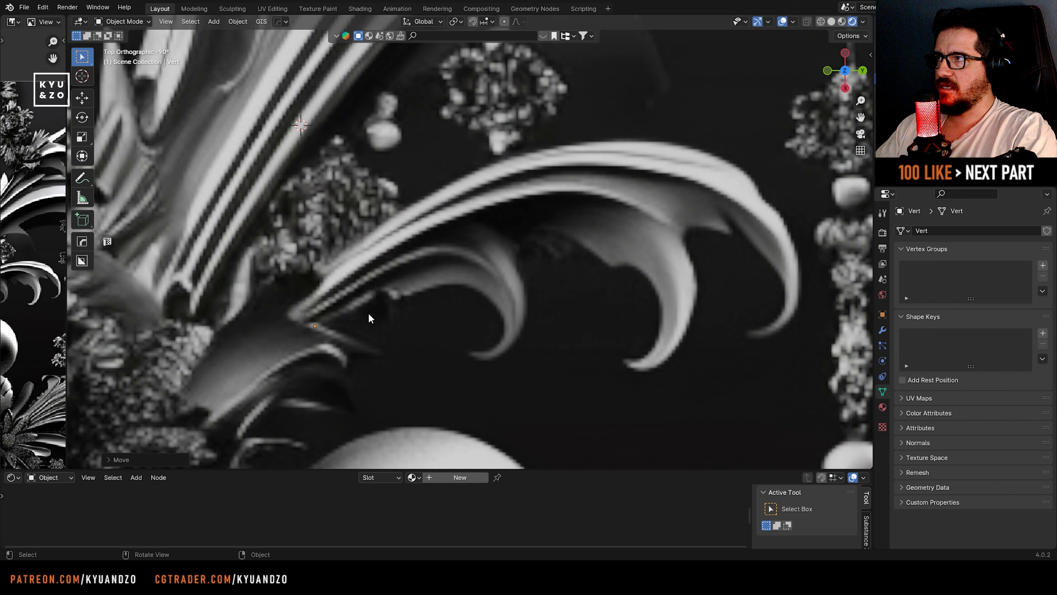
{"action": "left_click", "coordinate": [378, 303]}
- Extrude a chain of vertices from the leaf's base along the inner edge of its first hooked curl to the tip
{"action": "key", "text": "Tab"}
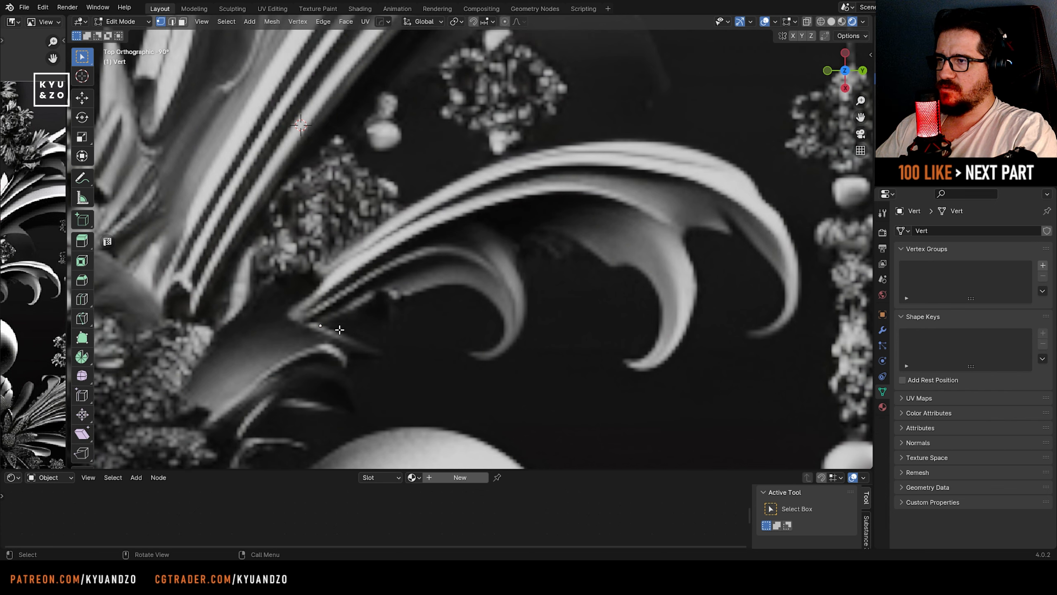
{"action": "key", "text": "e"}
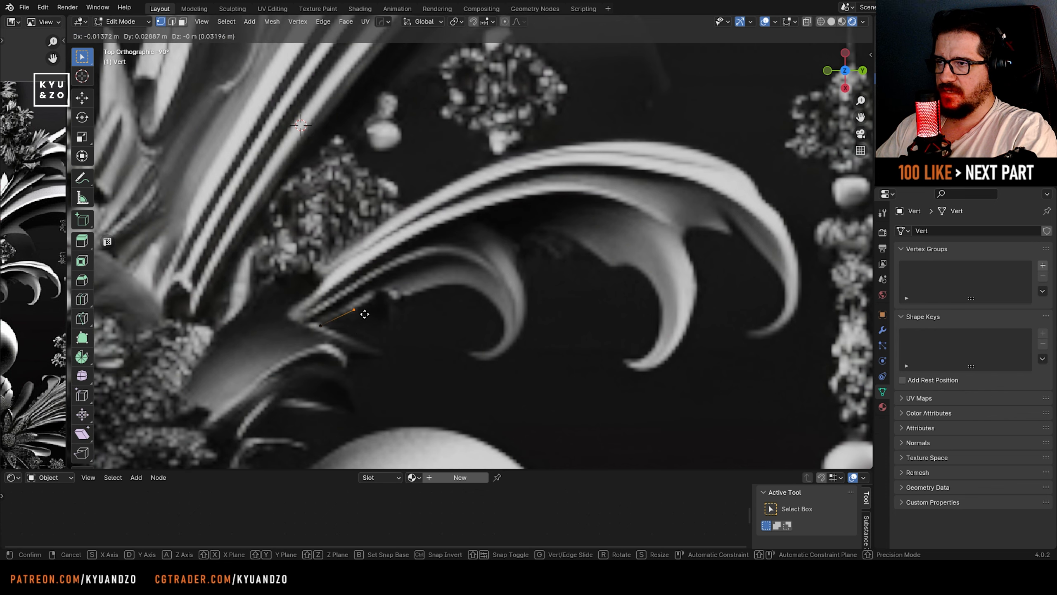
{"action": "left_click", "coordinate": [365, 313]}
{"action": "key", "text": "e"}
{"action": "left_click", "coordinate": [425, 293]}
{"action": "key", "text": "e"}
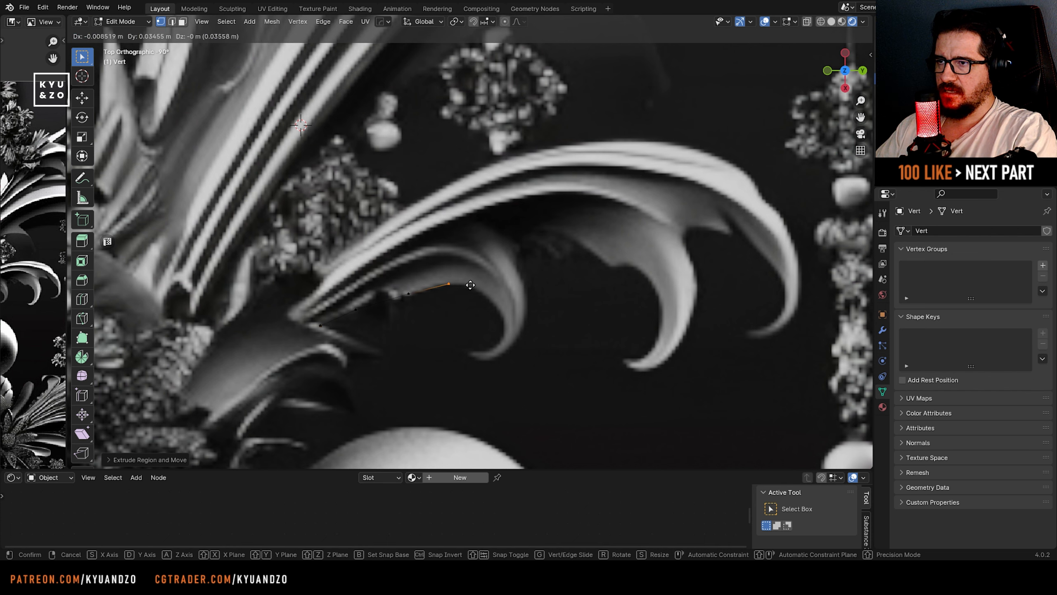
{"action": "left_click", "coordinate": [470, 285]}
{"action": "key", "text": "e"}
{"action": "left_click", "coordinate": [488, 286]}
{"action": "key", "text": "e"}
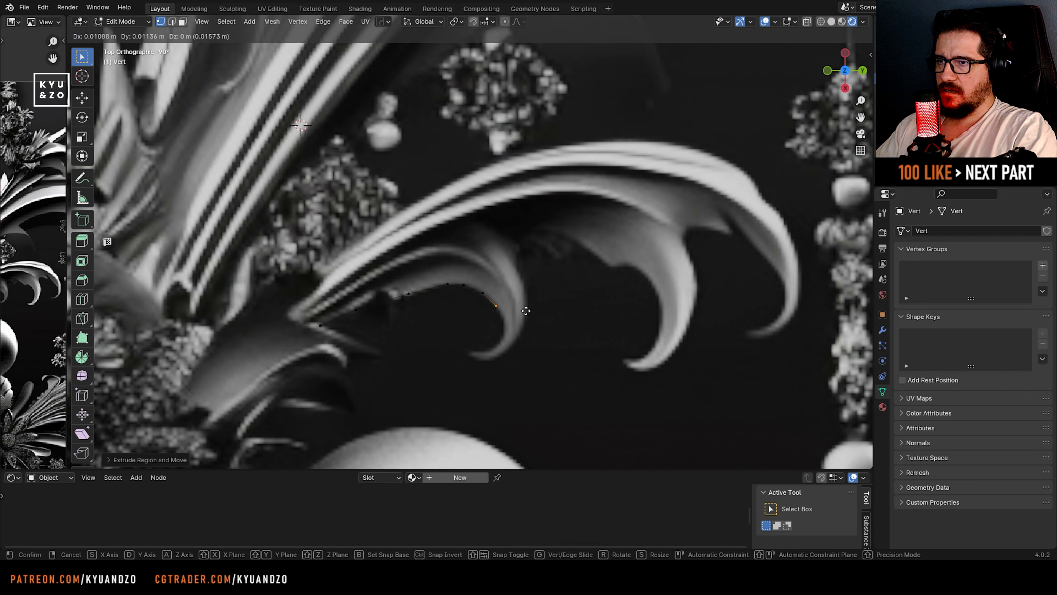
{"action": "left_click", "coordinate": [537, 367]}
{"action": "key", "text": "e"}
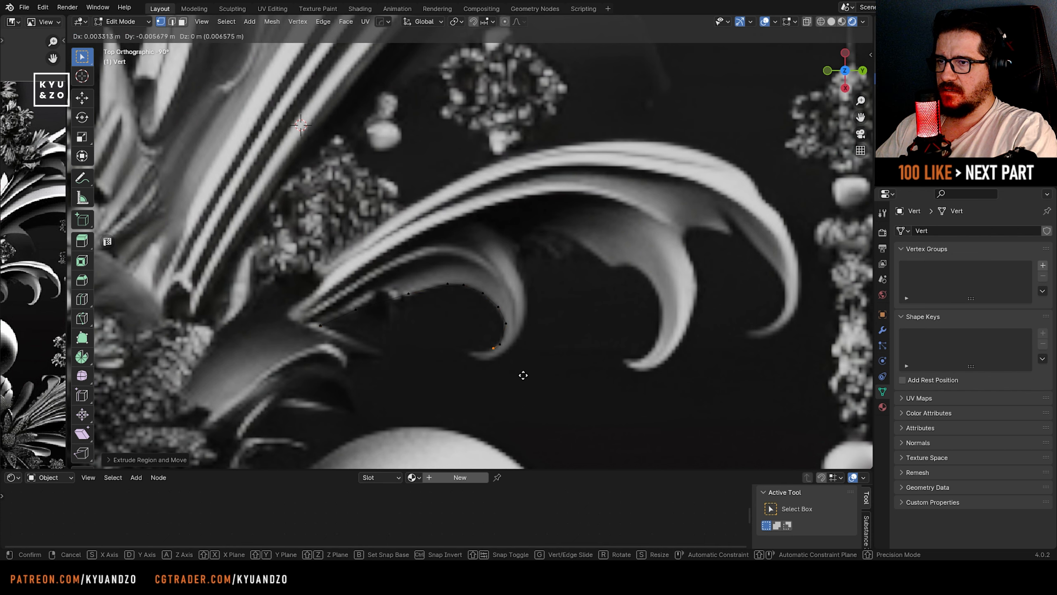
{"action": "left_click", "coordinate": [508, 380]}
- Extrude vertices around the tip of the first hooked curl and up its outer edge to the hollow beside the second curl
{"action": "key", "text": "e"}
{"action": "left_click", "coordinate": [513, 386]}
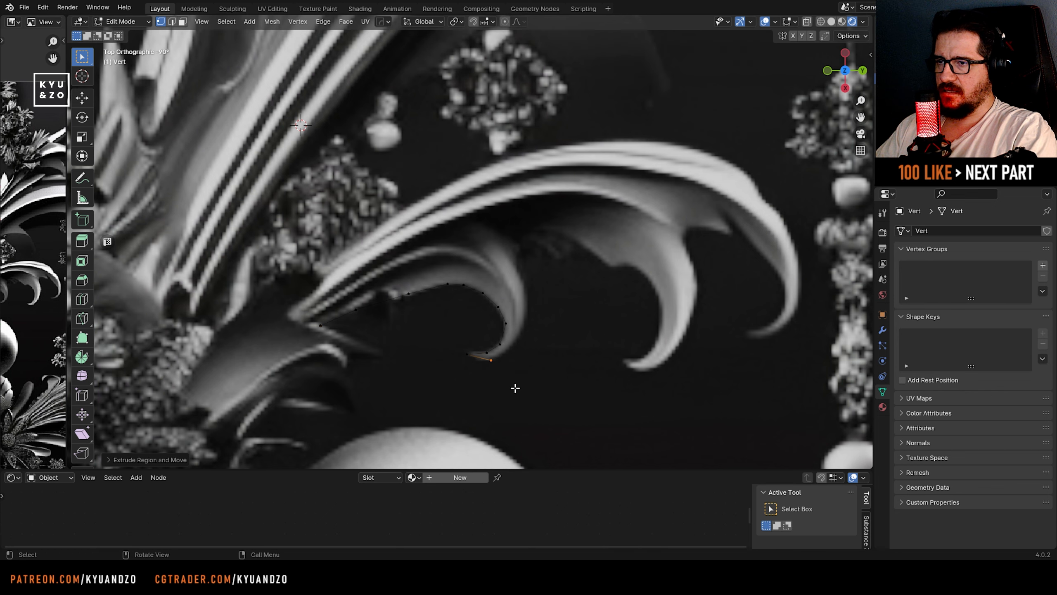
{"action": "key", "text": "e"}
{"action": "left_click", "coordinate": [528, 381]}
{"action": "key", "text": "e"}
{"action": "left_click", "coordinate": [554, 353]}
{"action": "key", "text": "e"}
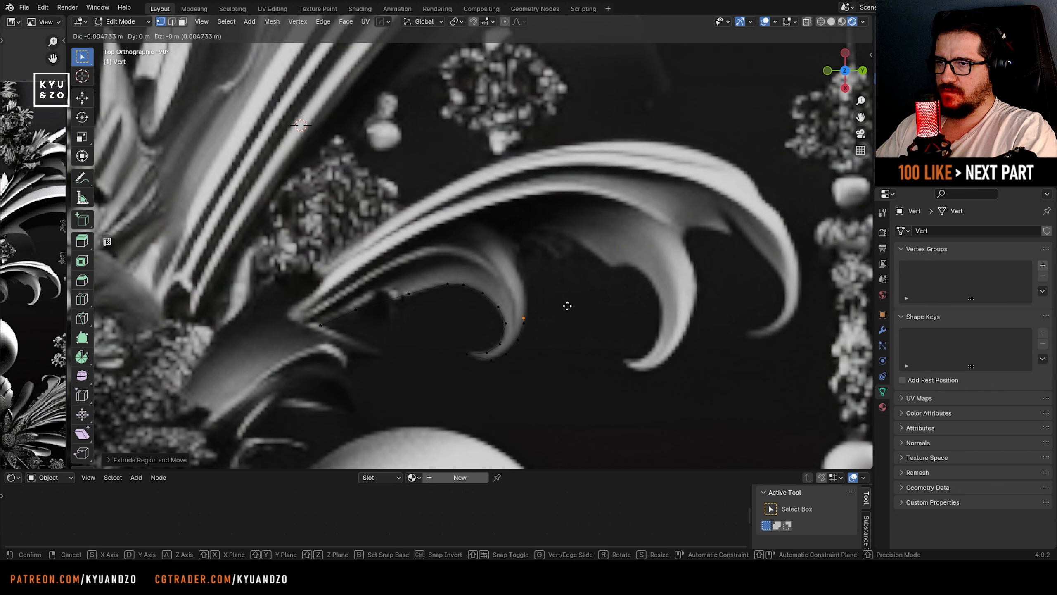
{"action": "left_click", "coordinate": [554, 253]}
{"action": "key", "text": "e"}
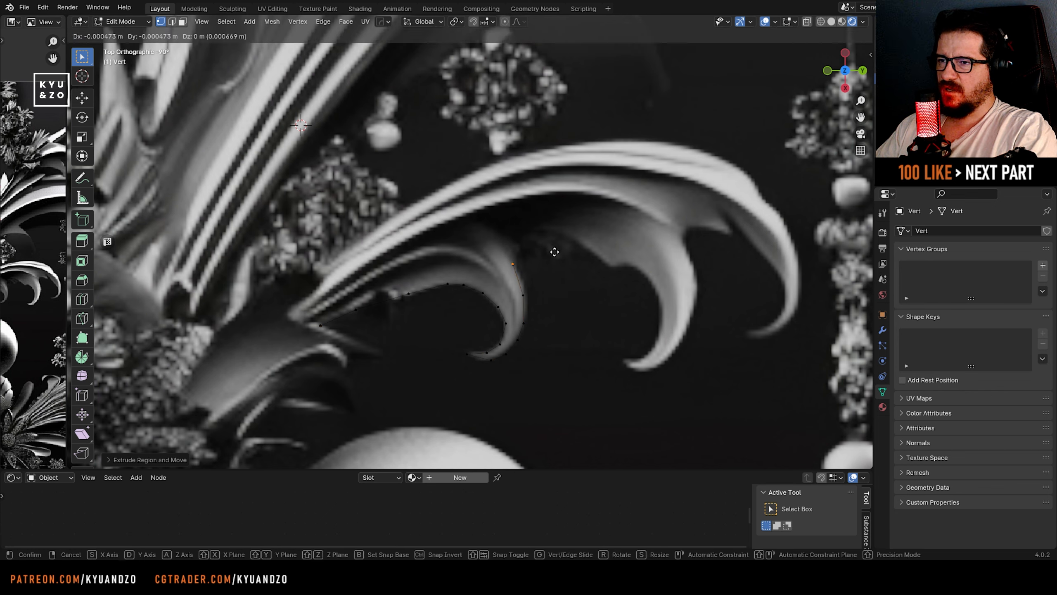
{"action": "left_click", "coordinate": [556, 232]}
- Extrude vertices along the arched lower edge between the first and second curls, up to the start of the second hook
{"action": "key", "text": "e"}
{"action": "left_click", "coordinate": [576, 217]}
{"action": "key", "text": "e"}
{"action": "left_click", "coordinate": [593, 211]}
{"action": "key", "text": "e"}
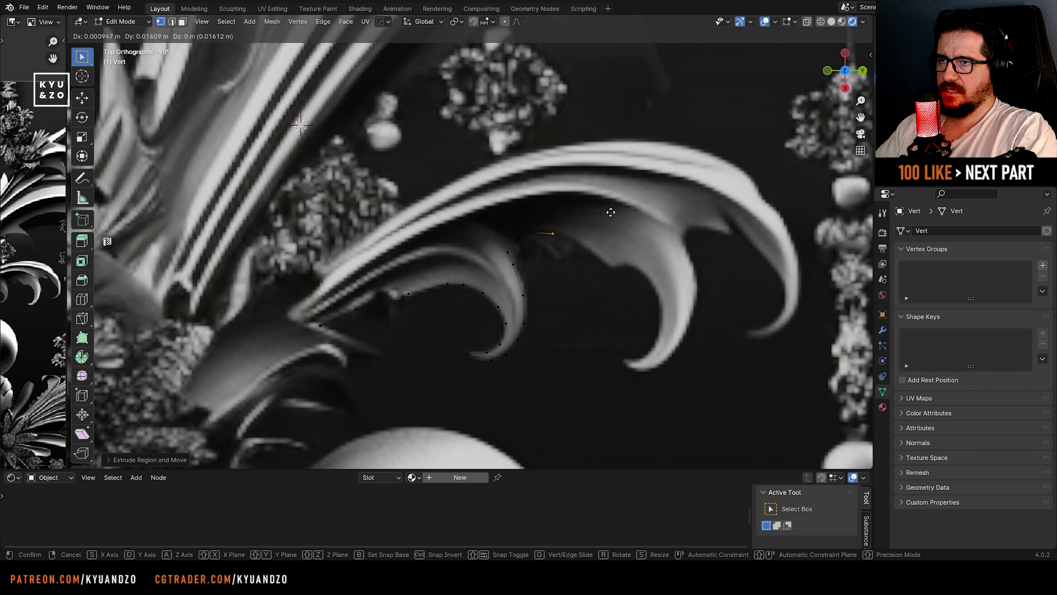
{"action": "left_click", "coordinate": [650, 224]}
{"action": "key", "text": "e"}
{"action": "left_click", "coordinate": [674, 241]}
{"action": "key", "text": "e"}
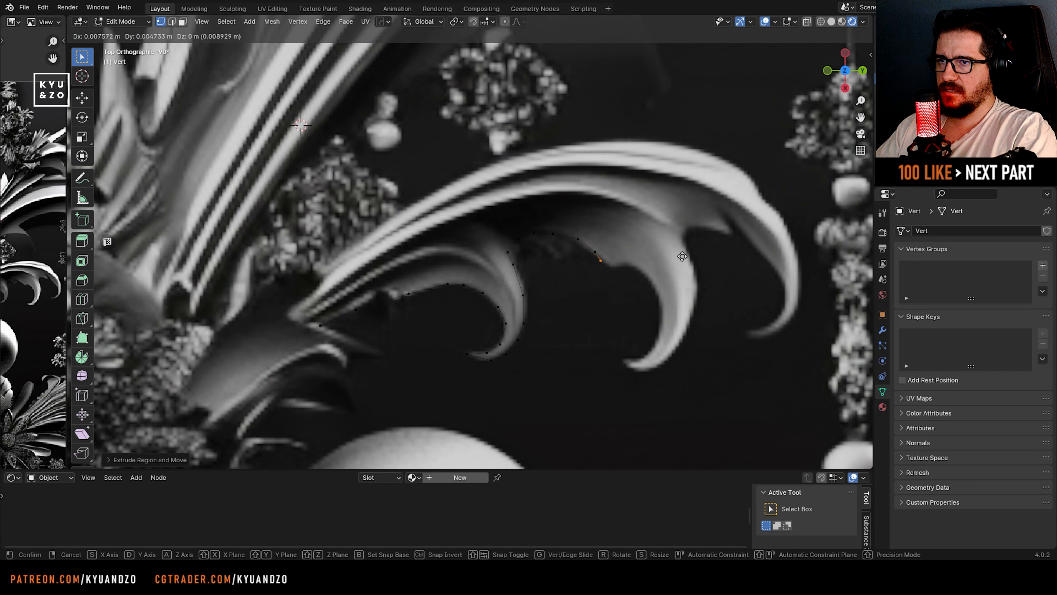
{"action": "left_click", "coordinate": [691, 259]}
{"action": "key", "text": "e"}
{"action": "left_click", "coordinate": [723, 258]}
- Extrude vertices down the inner edge of the second hooked curl and around its tip
{"action": "key", "text": "e"}
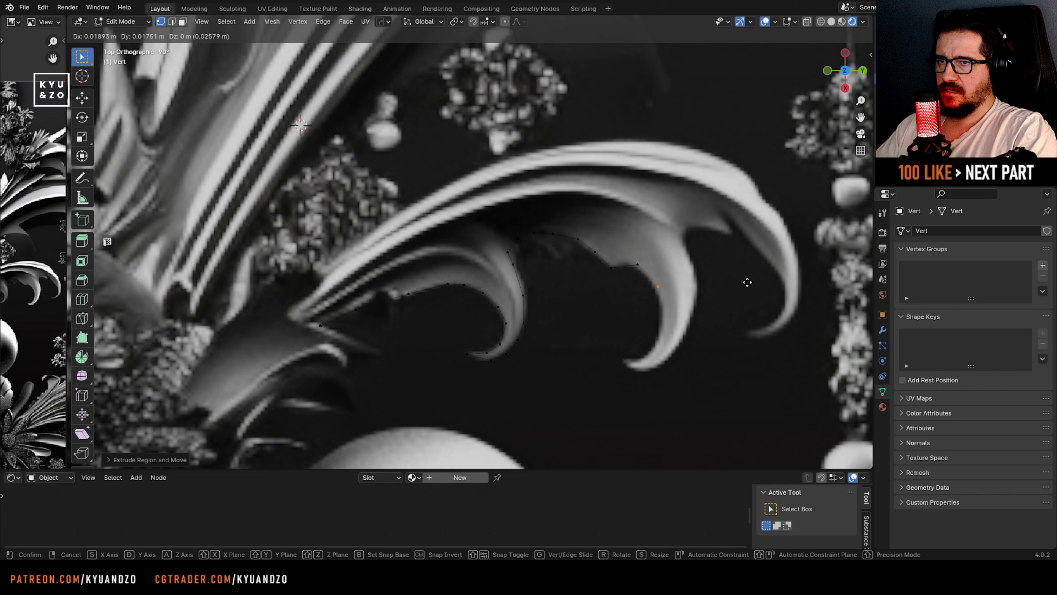
{"action": "left_click", "coordinate": [743, 375]}
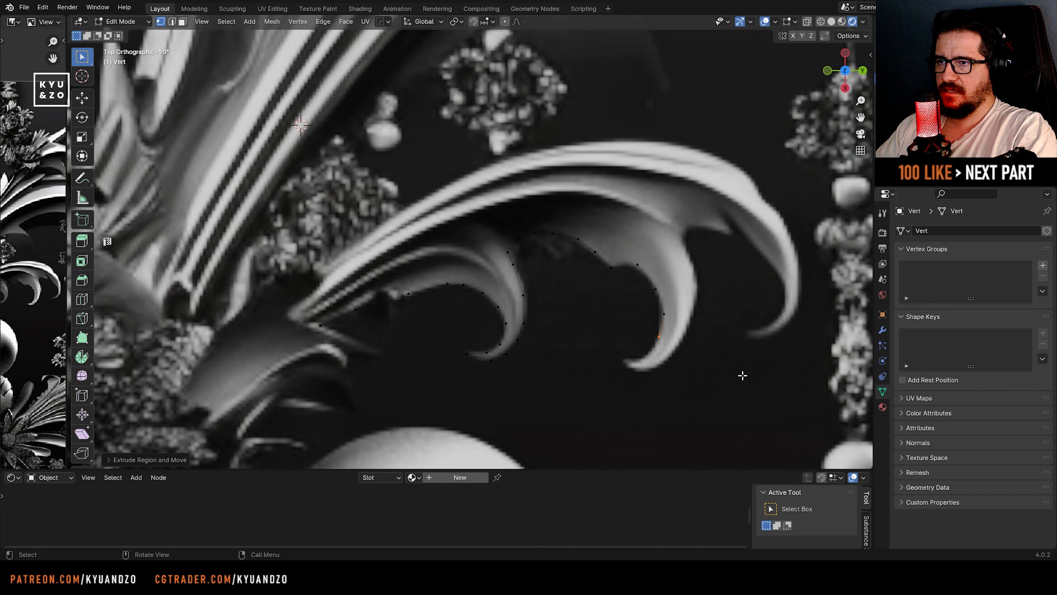
{"action": "key", "text": "e"}
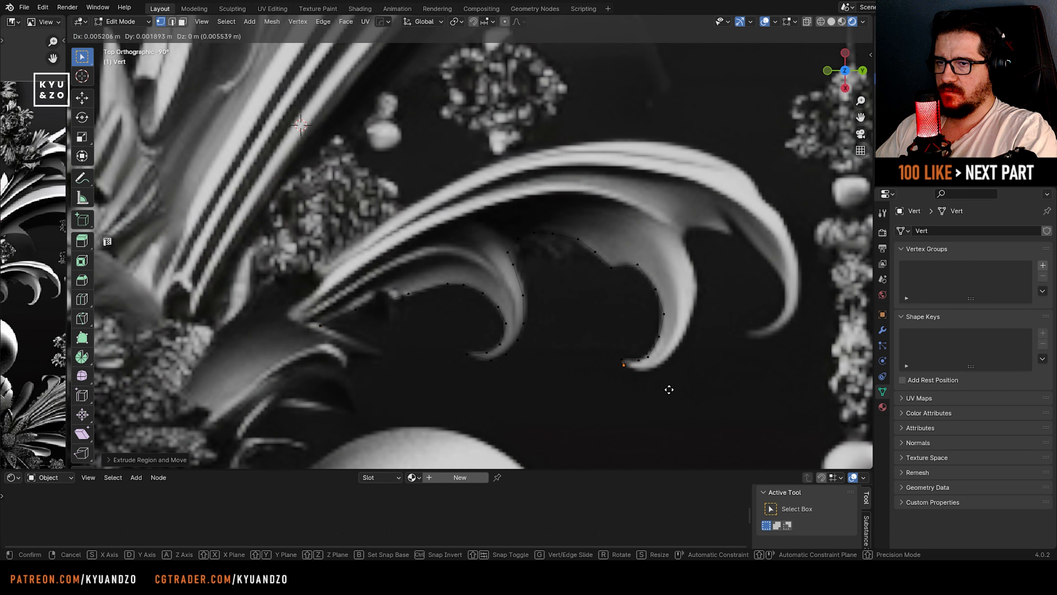
{"action": "left_click", "coordinate": [715, 374]}
- Extrude vertices up the outer edge of the second curl to the notch where it meets the main leaf
{"action": "key", "text": "e"}
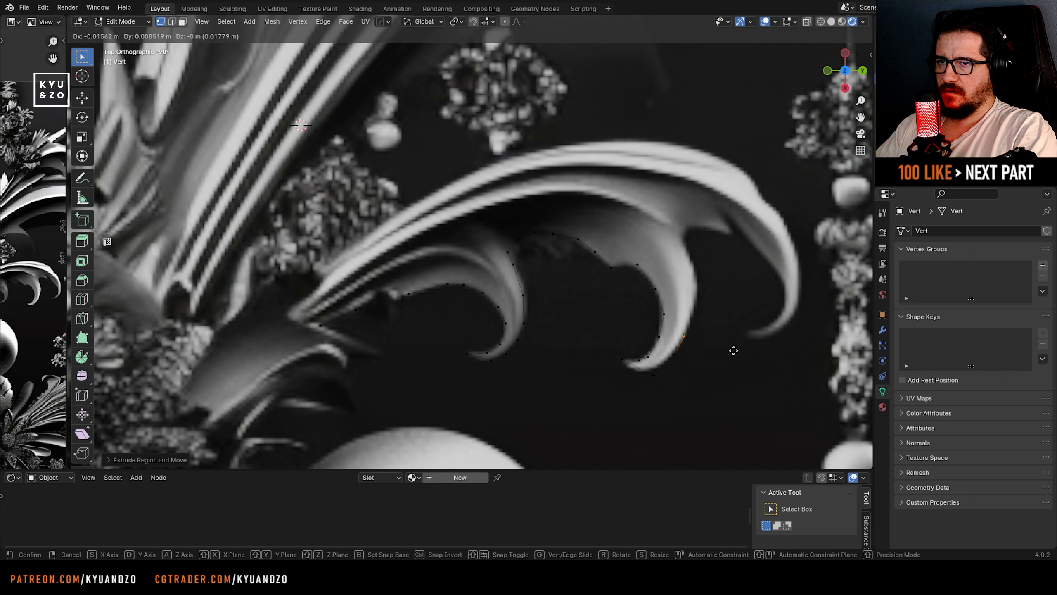
{"action": "left_click", "coordinate": [751, 292]}
{"action": "key", "text": "e"}
{"action": "left_click", "coordinate": [745, 249]}
{"action": "key", "text": "e"}
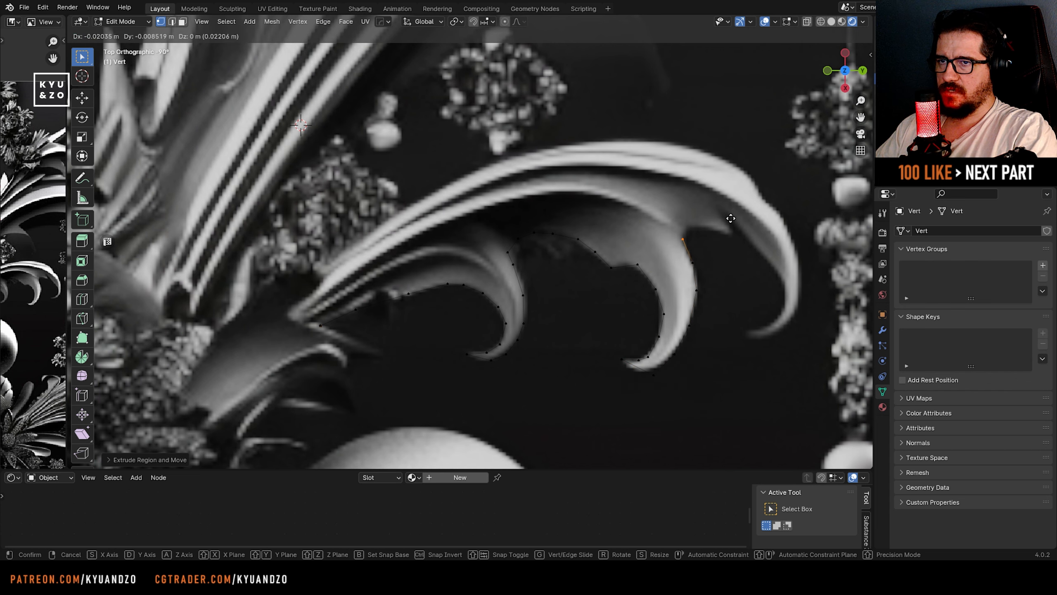
{"action": "left_click", "coordinate": [731, 218]}
- Extrude vertices around the small pointed lobe and down the inner edge of the outermost curl to its tip
{"action": "key", "text": "e"}
{"action": "left_click", "coordinate": [788, 210]}
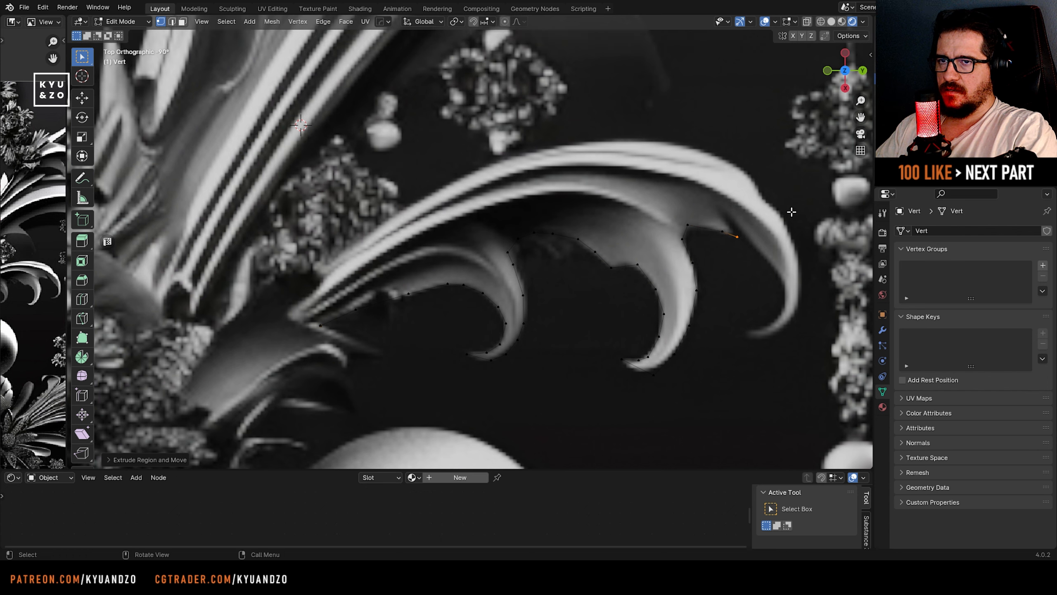
{"action": "key", "text": "e"}
{"action": "left_click", "coordinate": [799, 220]}
{"action": "key", "text": "e"}
{"action": "left_click", "coordinate": [828, 248]}
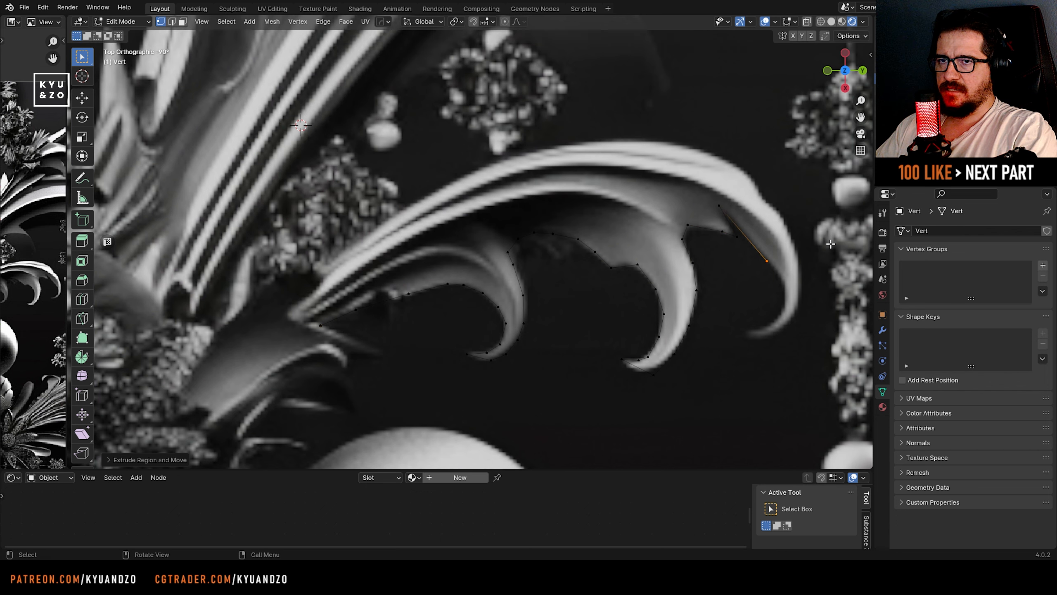
{"action": "key", "text": "e"}
{"action": "left_click", "coordinate": [847, 278]}
{"action": "key", "text": "e"}
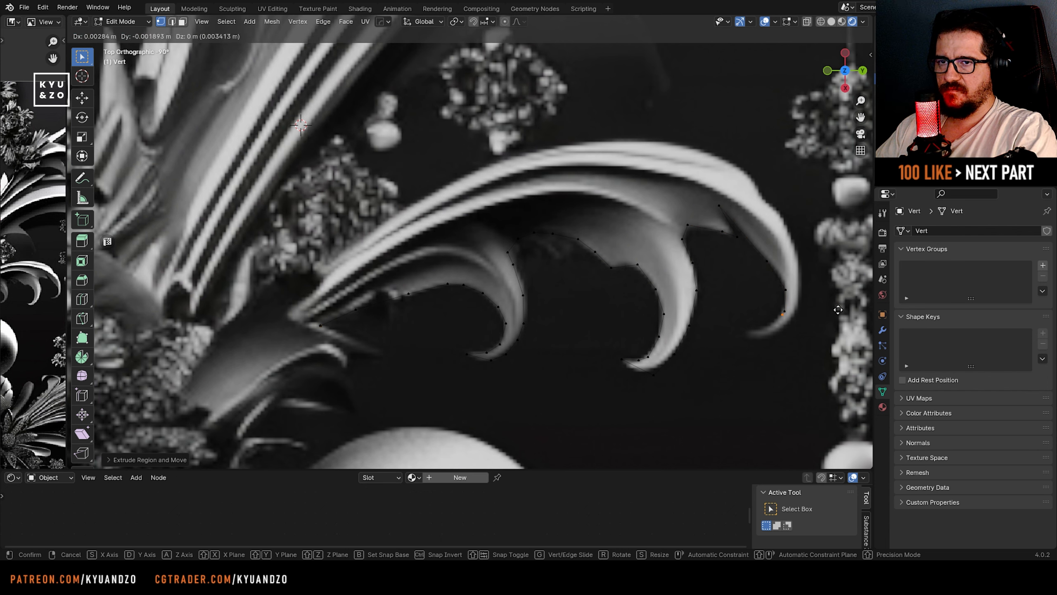
{"action": "left_click", "coordinate": [792, 336]}
- Extrude vertices around the outermost curl's tip and up its outer edge to the leaf's shoulder
{"action": "key", "text": "e"}
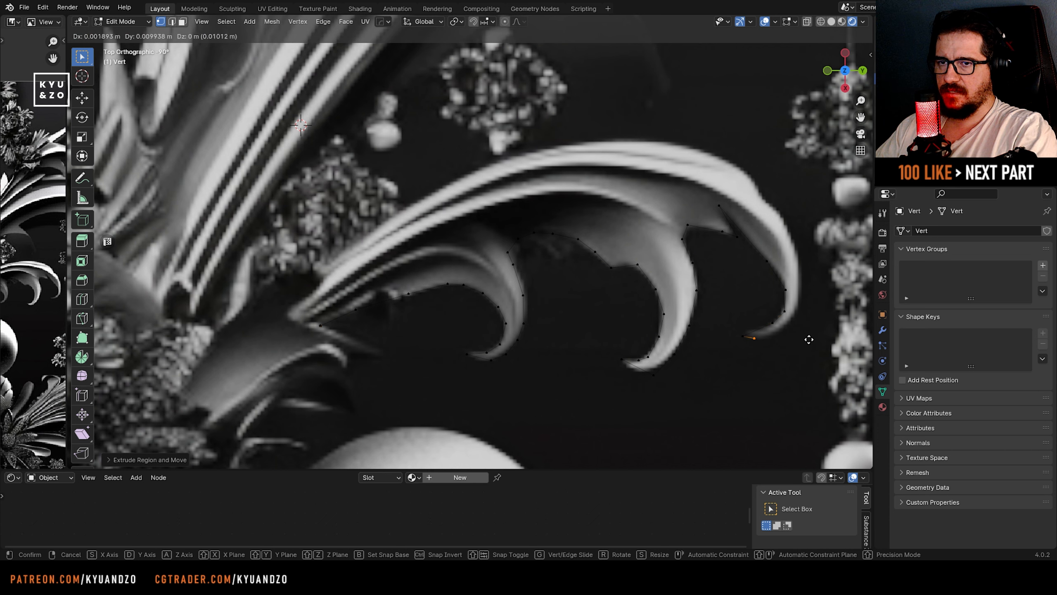
{"action": "left_click", "coordinate": [829, 330]}
{"action": "key", "text": "e"}
{"action": "left_click", "coordinate": [850, 315]}
{"action": "key", "text": "e"}
{"action": "left_click", "coordinate": [857, 279]}
{"action": "key", "text": "e"}
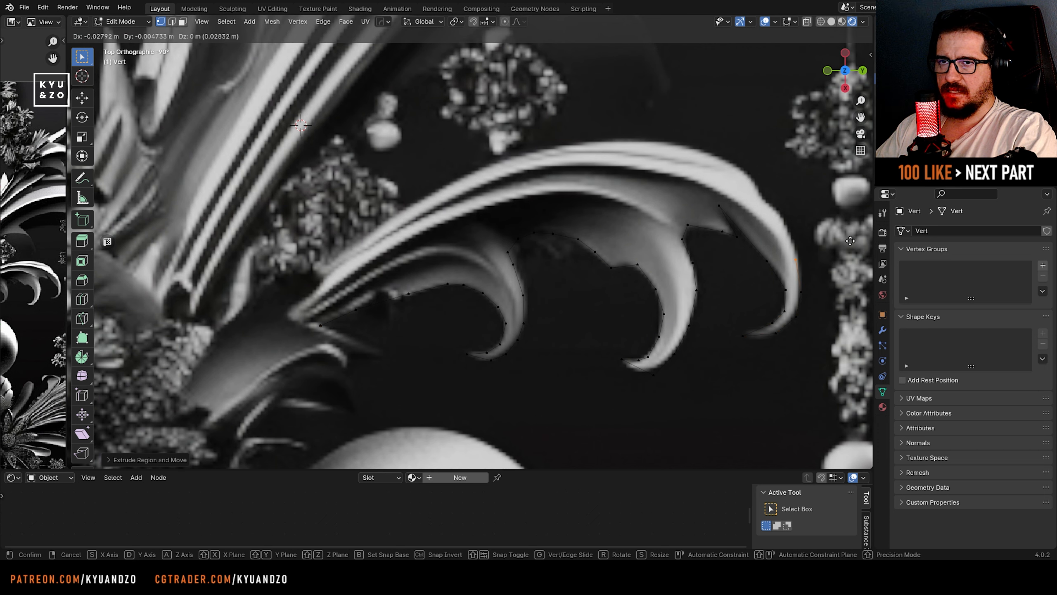
{"action": "left_click", "coordinate": [849, 242]}
{"action": "key", "text": "e"}
{"action": "left_click", "coordinate": [816, 229]}
{"action": "key", "text": "e"}
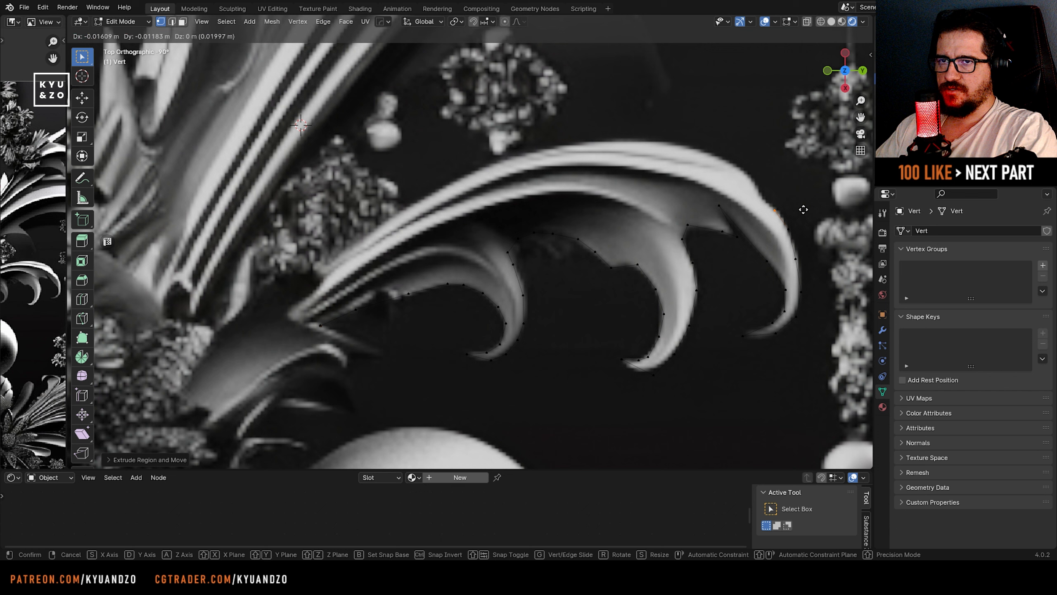
{"action": "left_click", "coordinate": [803, 208]}
- Extrude vertices from the shoulder over the crest of the leaf along its upper edge
{"action": "key", "text": "e"}
{"action": "left_click", "coordinate": [764, 161]}
{"action": "key", "text": "e"}
{"action": "left_click", "coordinate": [727, 149]}
{"action": "key", "text": "e"}
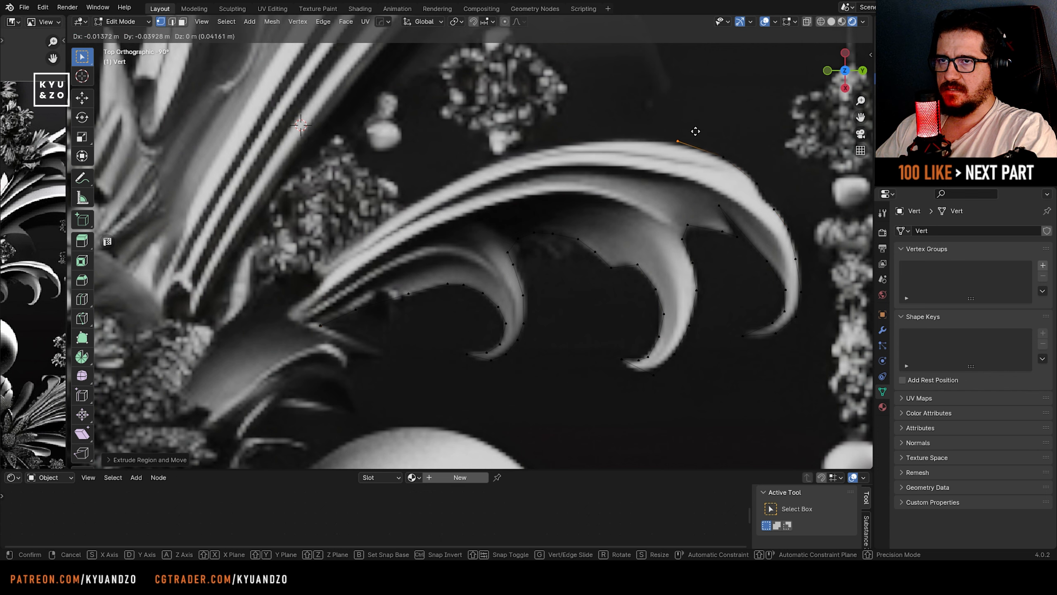
{"action": "left_click", "coordinate": [678, 134]}
{"action": "key", "text": "e"}
{"action": "left_click", "coordinate": [630, 130]}
{"action": "key", "text": "e"}
{"action": "left_click", "coordinate": [571, 136]}
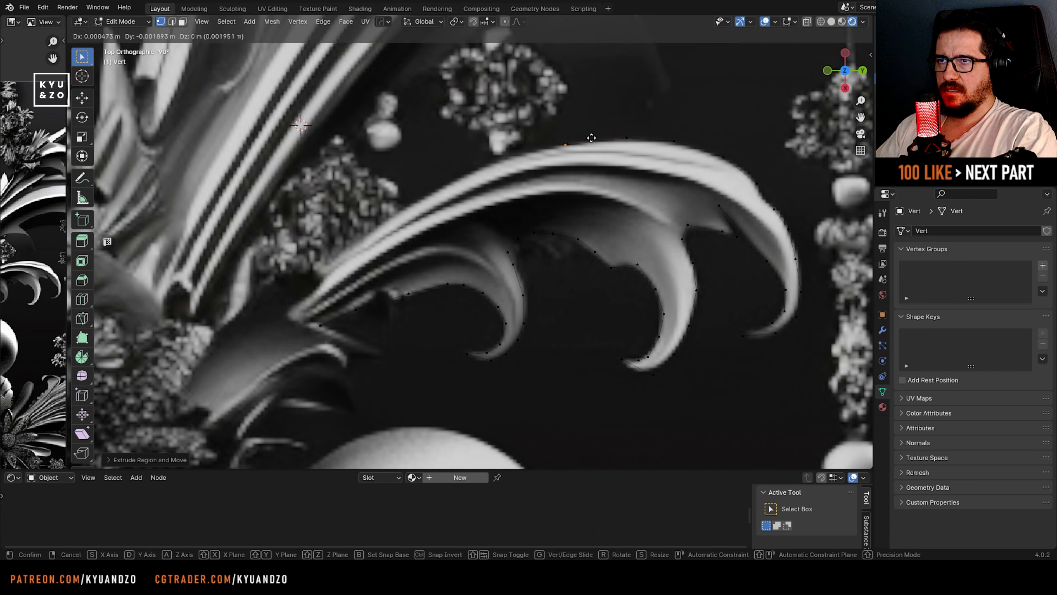
- Continue extruding vertices down the leaf's long upper edge to the pointed end of its base
{"action": "key", "text": "e"}
{"action": "left_click", "coordinate": [529, 152]}
{"action": "key", "text": "e"}
{"action": "left_click", "coordinate": [482, 165]}
{"action": "key", "text": "e"}
{"action": "left_click", "coordinate": [436, 190]}
{"action": "key", "text": "e"}
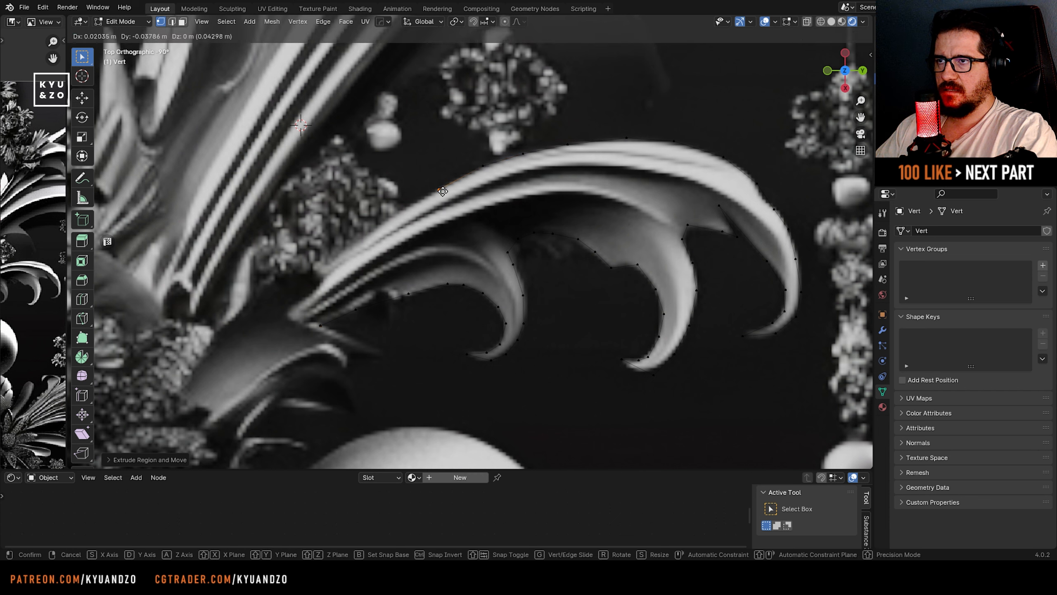
{"action": "left_click", "coordinate": [381, 227]}
{"action": "key", "text": "e"}
{"action": "left_click", "coordinate": [355, 244]}
{"action": "key", "text": "e"}
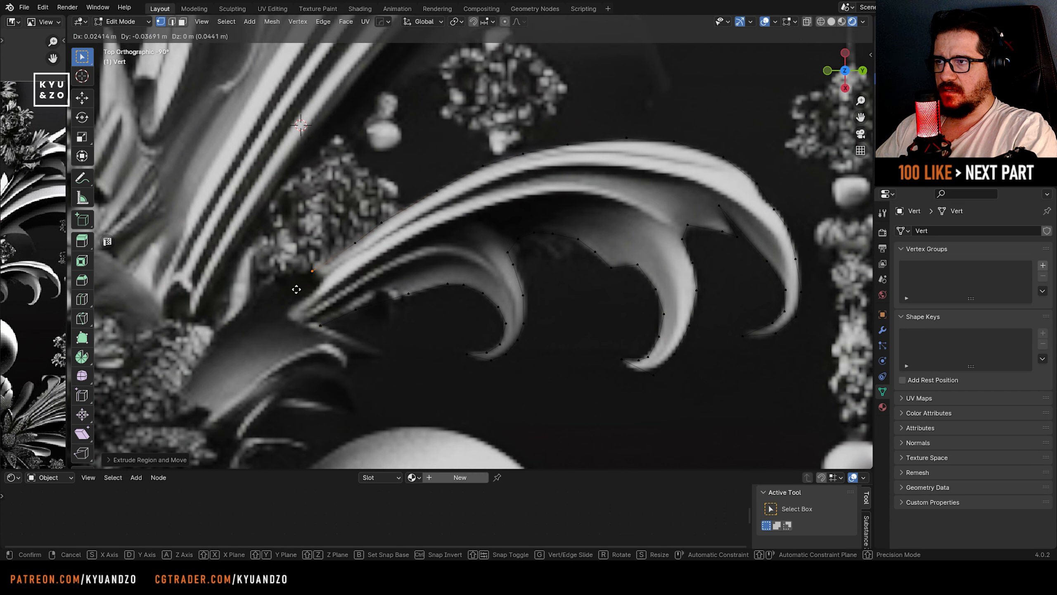
{"action": "left_click", "coordinate": [300, 302]}
{"action": "key", "text": "e"}
{"action": "left_click", "coordinate": [274, 335]}
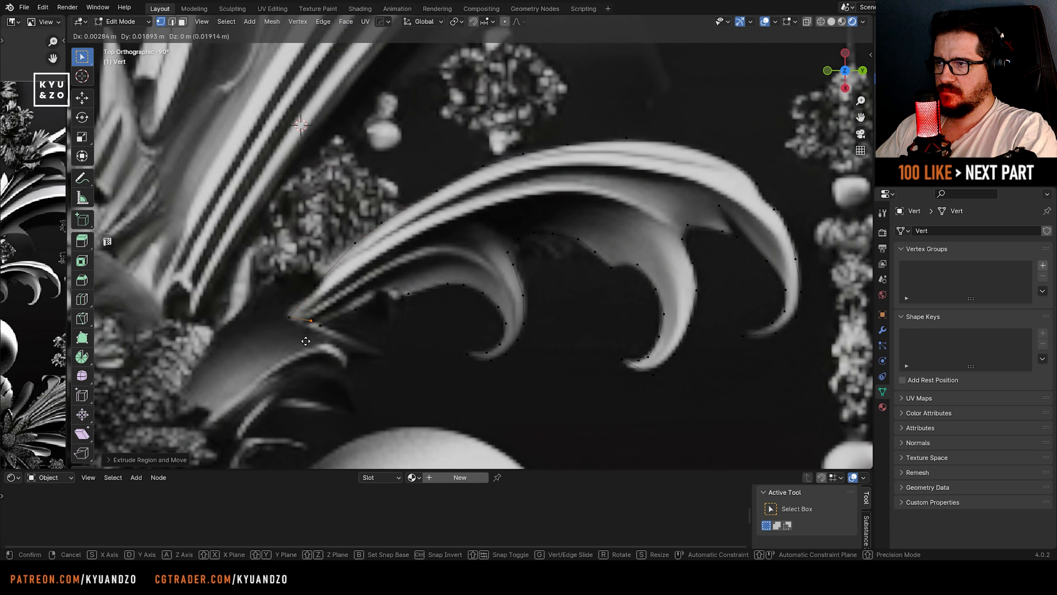
{"action": "key", "text": "e"}
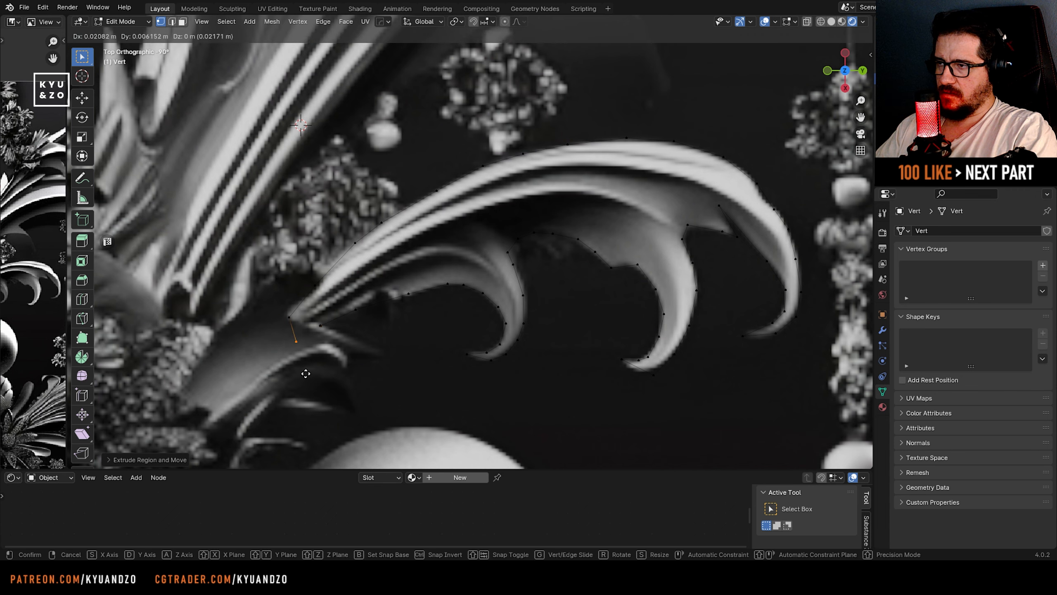
{"action": "left_click", "coordinate": [304, 370]}
{"action": "key", "text": "x"}
{"action": "left_click", "coordinate": [303, 369]}
- Select the two open end vertices at the leaf's base and try to join them with Connect Vertex Path
{"action": "left_click", "coordinate": [315, 329], "text": "shift"}
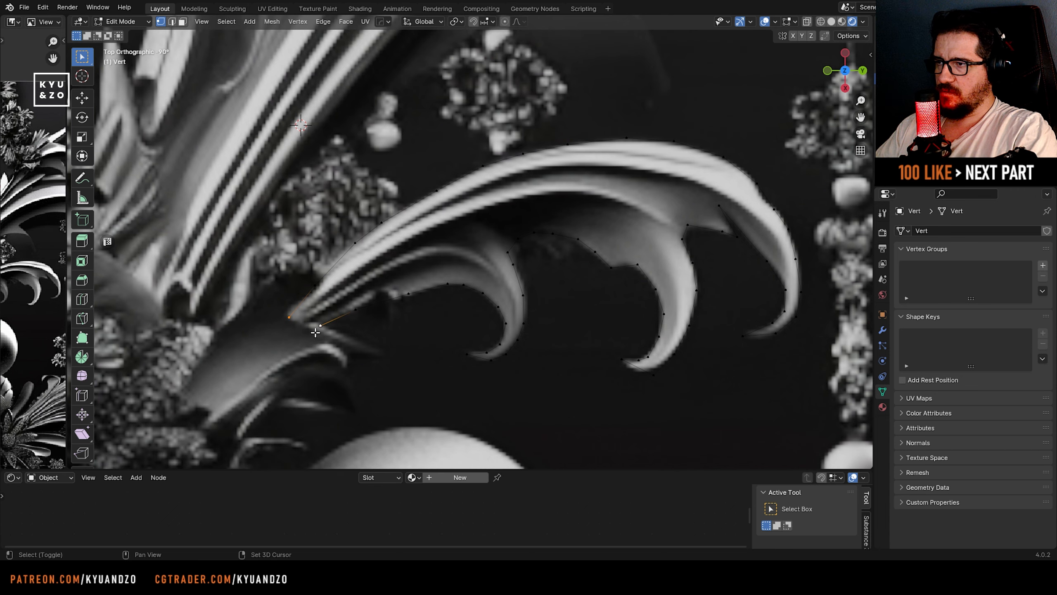
{"action": "scroll", "coordinate": [365, 332], "scroll_direction": "up", "scroll_amount": 1}
{"action": "middle_click_drag", "start_coordinate": [315, 329], "coordinate": [466, 281], "text": "shift"}
{"action": "scroll", "coordinate": [464, 258], "scroll_direction": "up", "scroll_amount": 1}
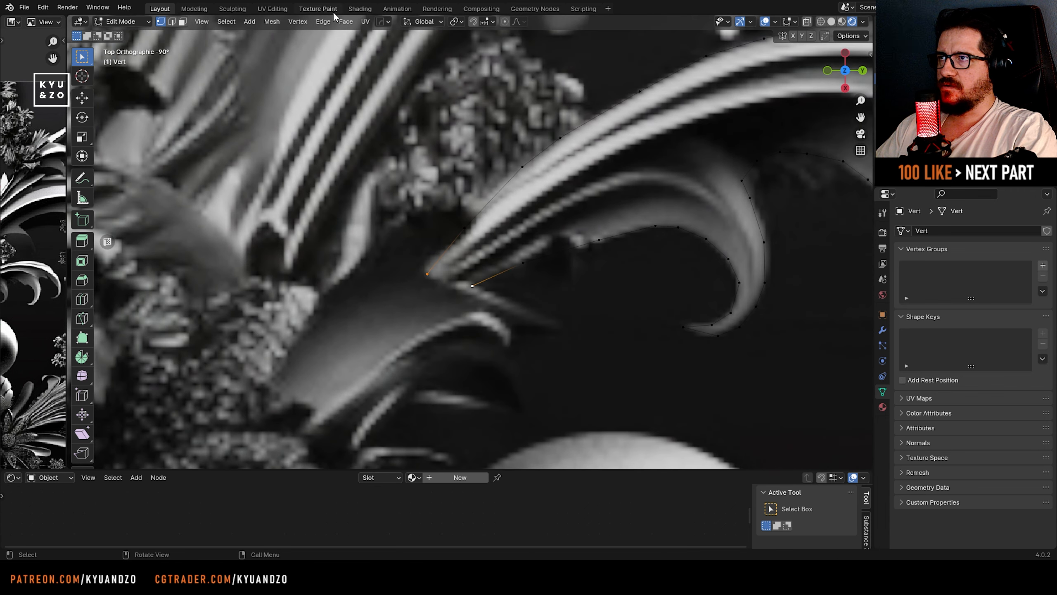
{"action": "left_click", "coordinate": [298, 21]}
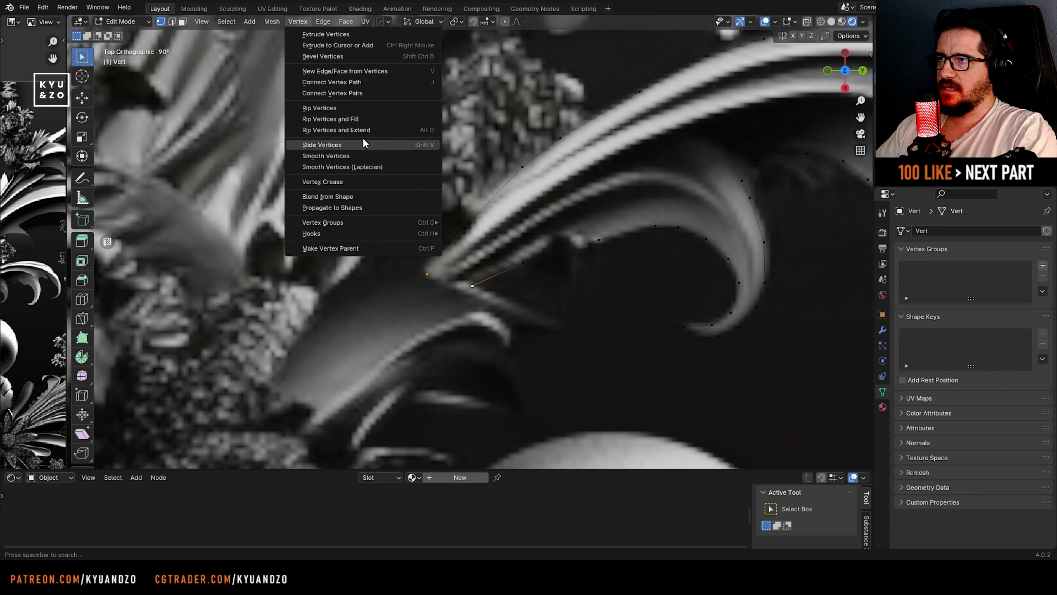
{"action": "left_click", "coordinate": [374, 83]}
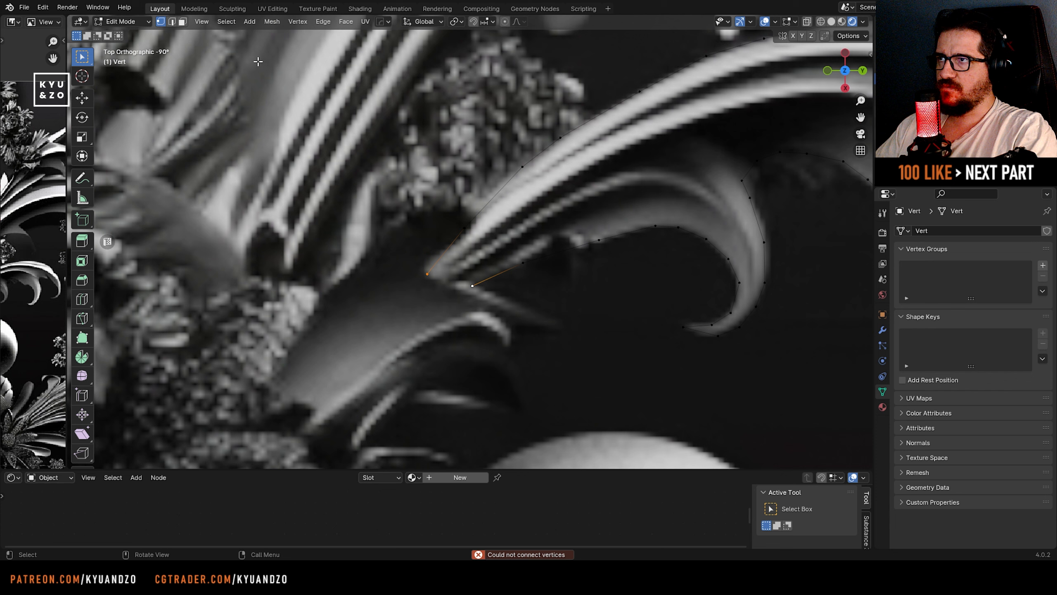
{"action": "scroll", "coordinate": [616, 356], "scroll_direction": "up", "scroll_amount": 2}
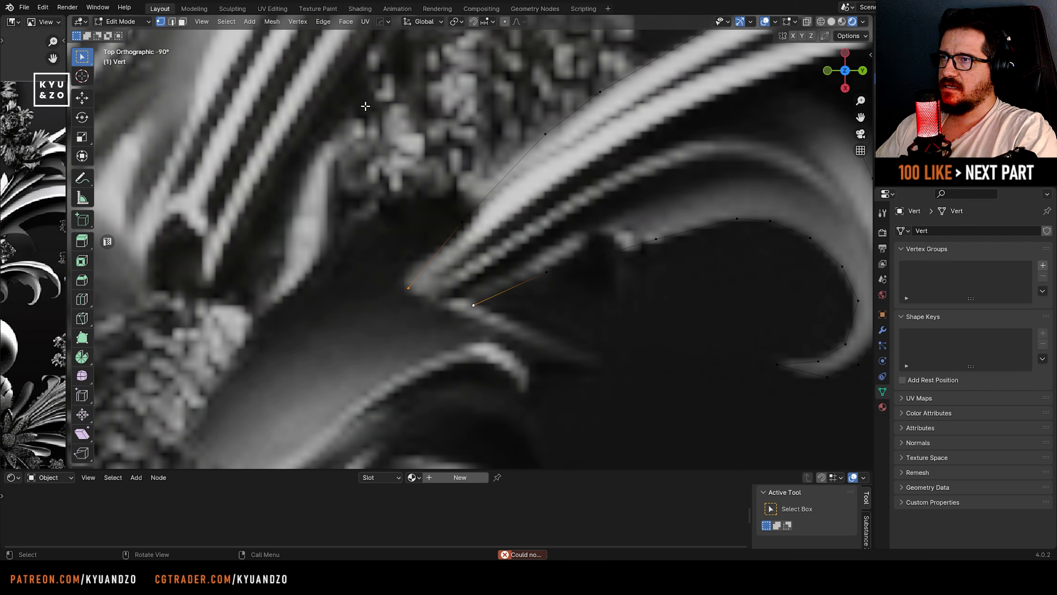
- Create an edge between the two selected base vertices to close the leaf outline, and return to Object Mode
{"action": "key", "text": "f"}
{"action": "key", "text": "Tab"}
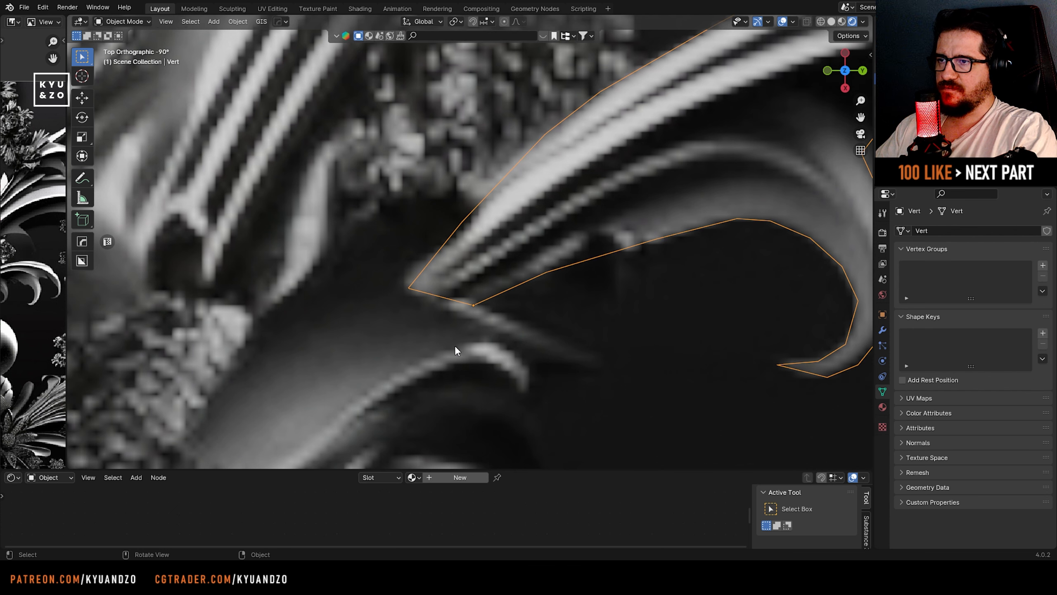
{"action": "left_click", "coordinate": [454, 345]}
{"action": "left_click_drag", "start_coordinate": [505, 271], "coordinate": [573, 310]}
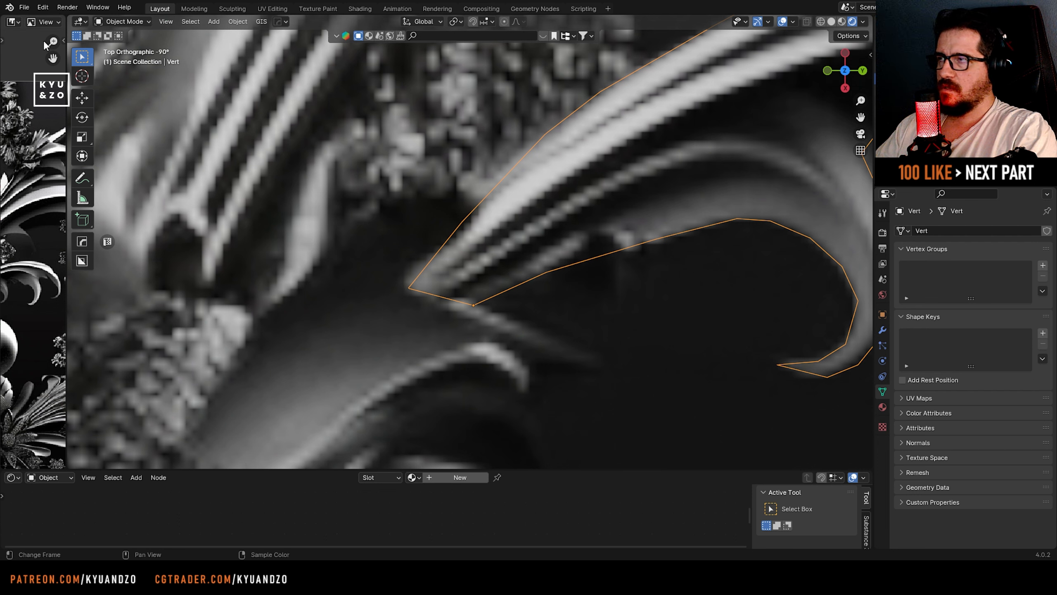
- Look up the F2 add-on in the preferences to check whether it is enabled, and close the preferences
{"action": "left_click", "coordinate": [43, 7]}
{"action": "left_click", "coordinate": [62, 149]}
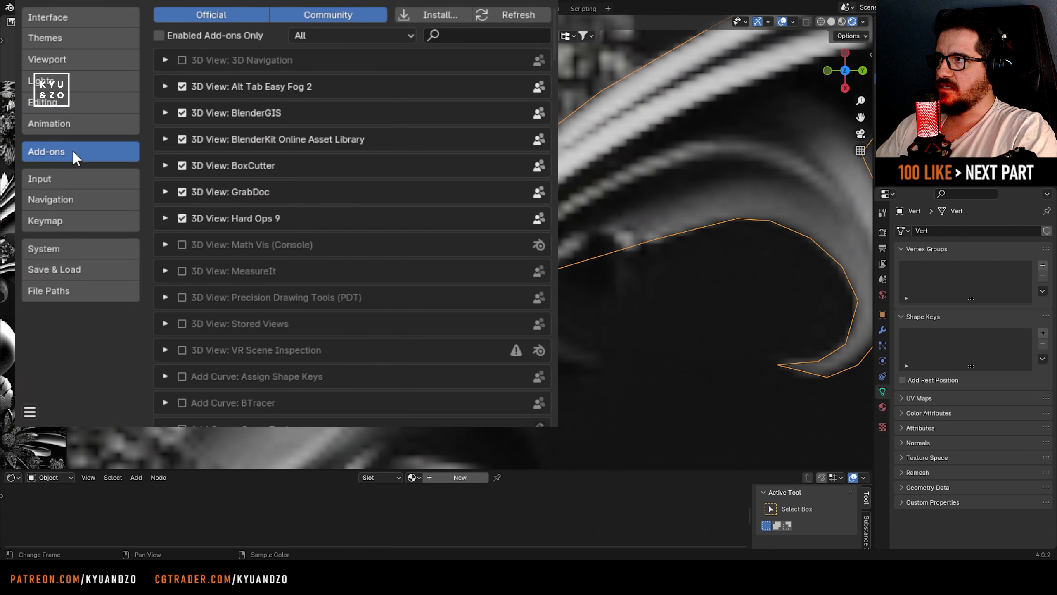
{"action": "type", "text": "F2"}
{"action": "key", "text": "Return"}
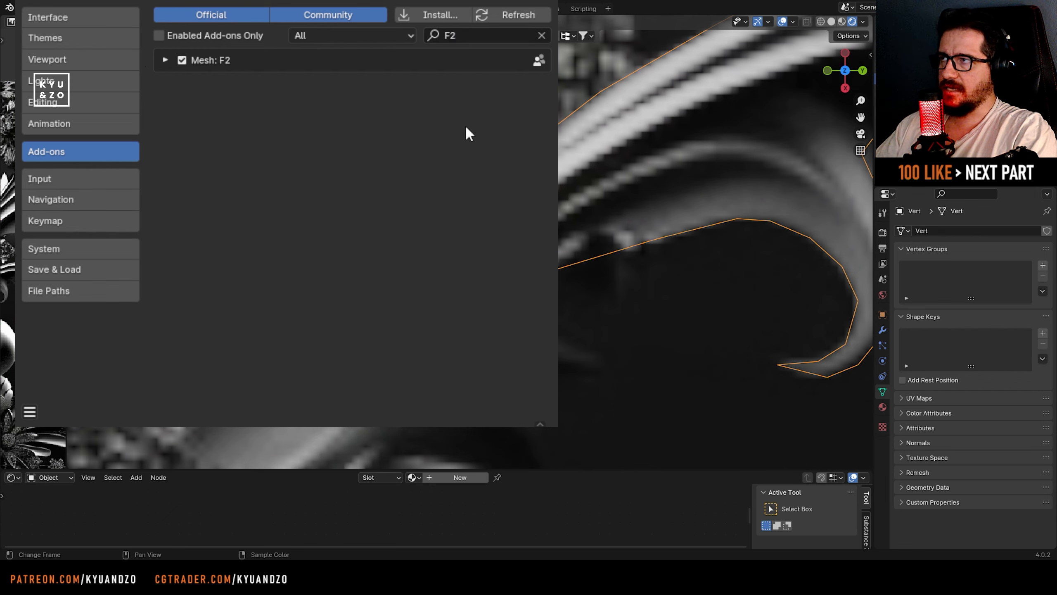
{"action": "left_click", "coordinate": [538, 0]}
{"action": "left_click", "coordinate": [451, 321]}
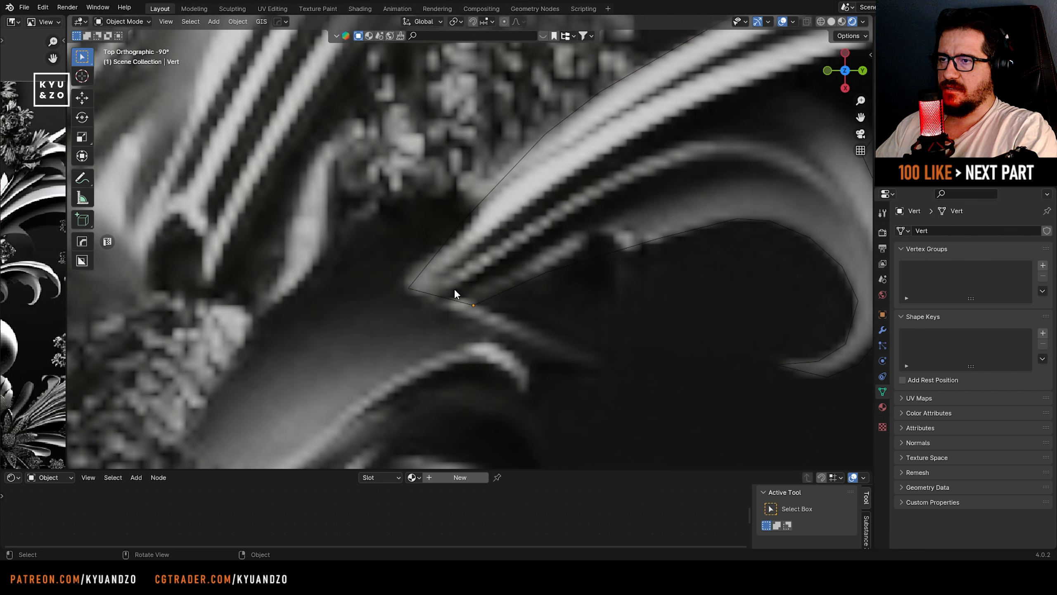
- In Edit Mode, create an edge across the leaf between the vertices nearest the base on its lower and upper edges
{"action": "left_click", "coordinate": [441, 296]}
{"action": "key", "text": "Tab"}
{"action": "left_click", "coordinate": [546, 272]}
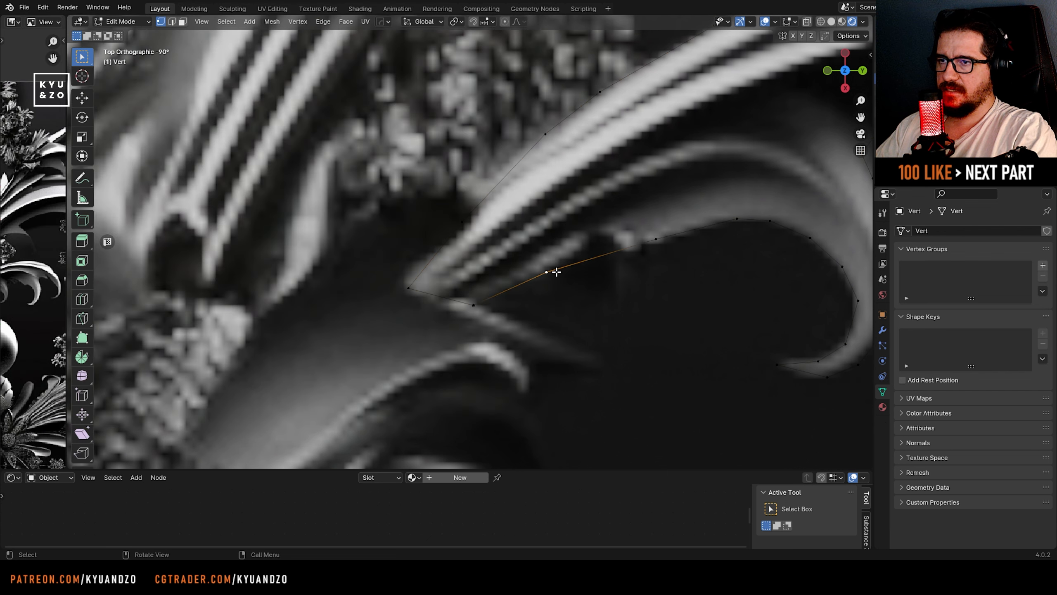
{"action": "left_click", "coordinate": [462, 221], "text": "shift"}
{"action": "key", "text": "f"}
- Fill a quad face between the new cross edge and the closing edge at the leaf's base
{"action": "key", "text": "2"}
{"action": "left_click", "coordinate": [489, 253]}
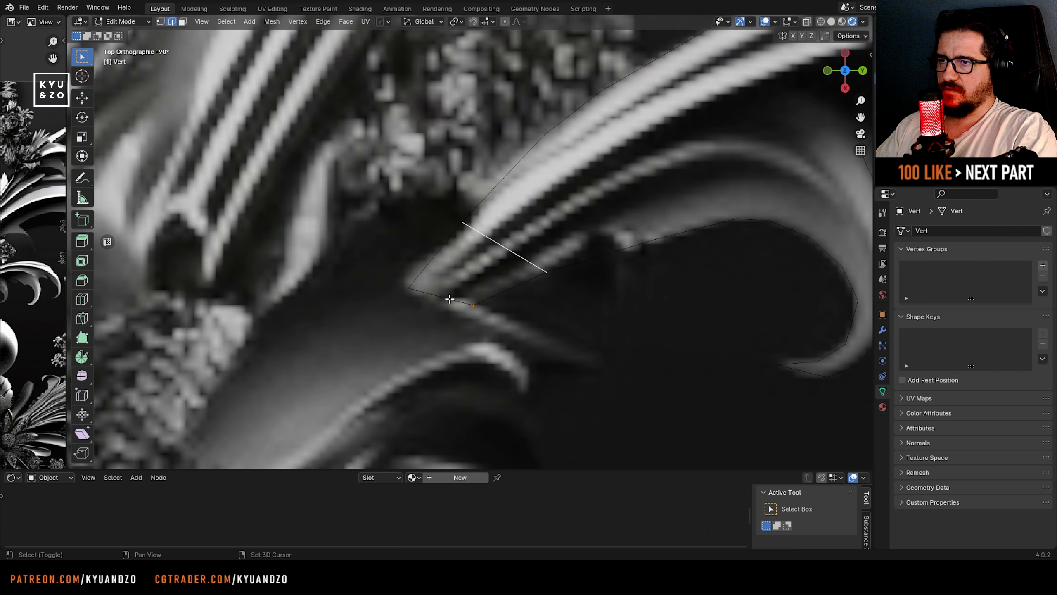
{"action": "left_click", "coordinate": [448, 297], "text": "shift"}
{"action": "key", "text": "f"}
{"action": "key", "text": "alt+z"}
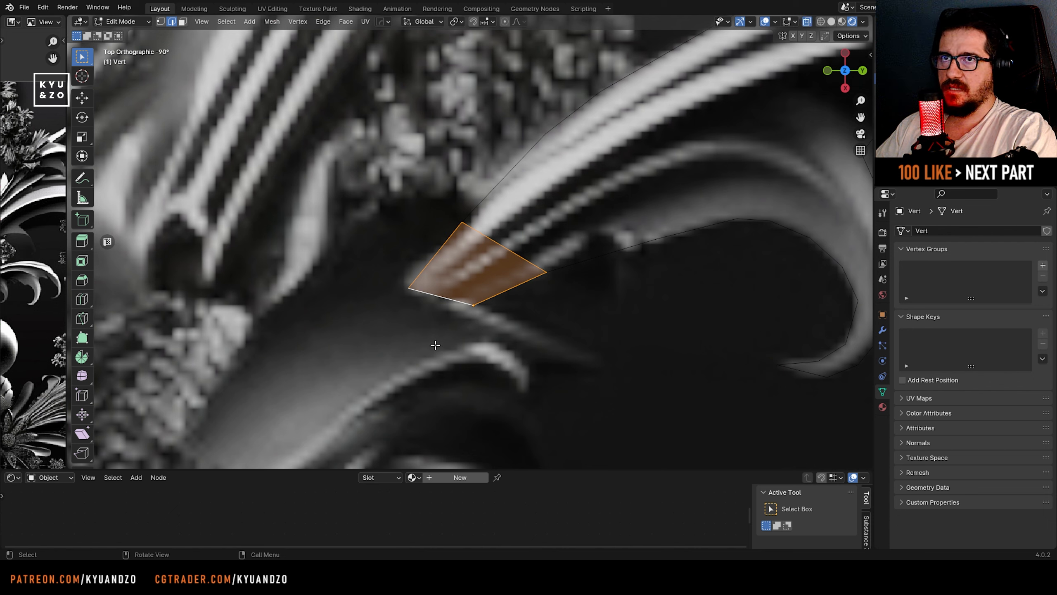
- Return to Object Mode and undo the leaf's base quad face and cross edge, keeping the closed outline
{"action": "left_click", "coordinate": [529, 345]}
{"action": "key", "text": "Tab"}
{"action": "key", "text": "Tab"}
{"action": "key", "text": "Tab"}
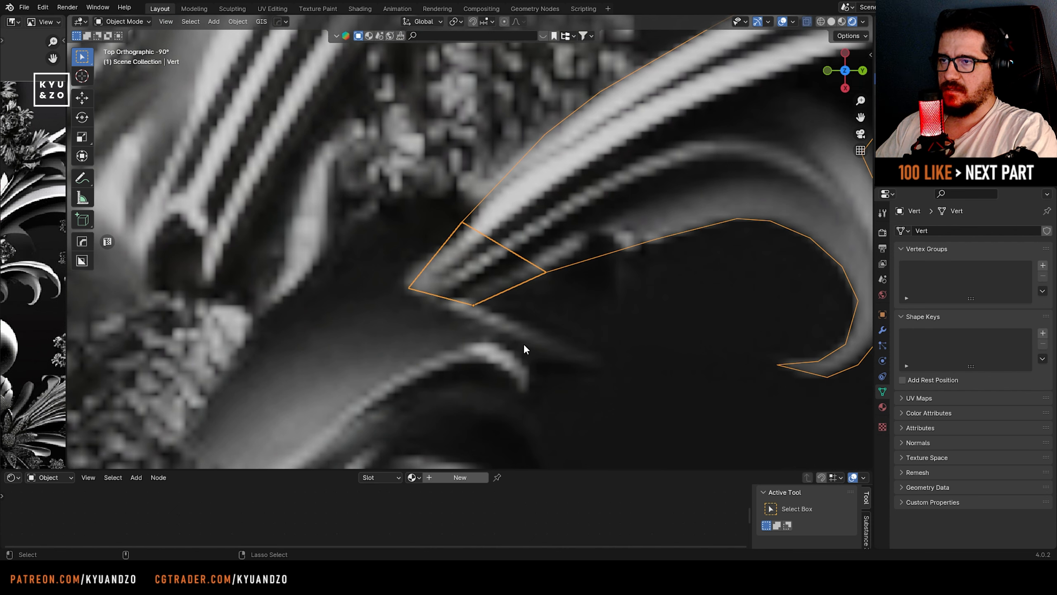
{"action": "key", "text": "ctrl+z"}
{"action": "key", "text": "ctrl+z"}
{"action": "key", "text": "ctrl+z"}
{"action": "key", "text": "ctrl+z"}
{"action": "key", "text": "ctrl+z"}
{"action": "key", "text": "ctrl+z"}
{"action": "key", "text": "ctrl+z"}
{"action": "key", "text": "ctrl+z"}
{"action": "key", "text": "ctrl+z"}
{"action": "key", "text": "ctrl+z"}
{"action": "key", "text": "ctrl+z"}
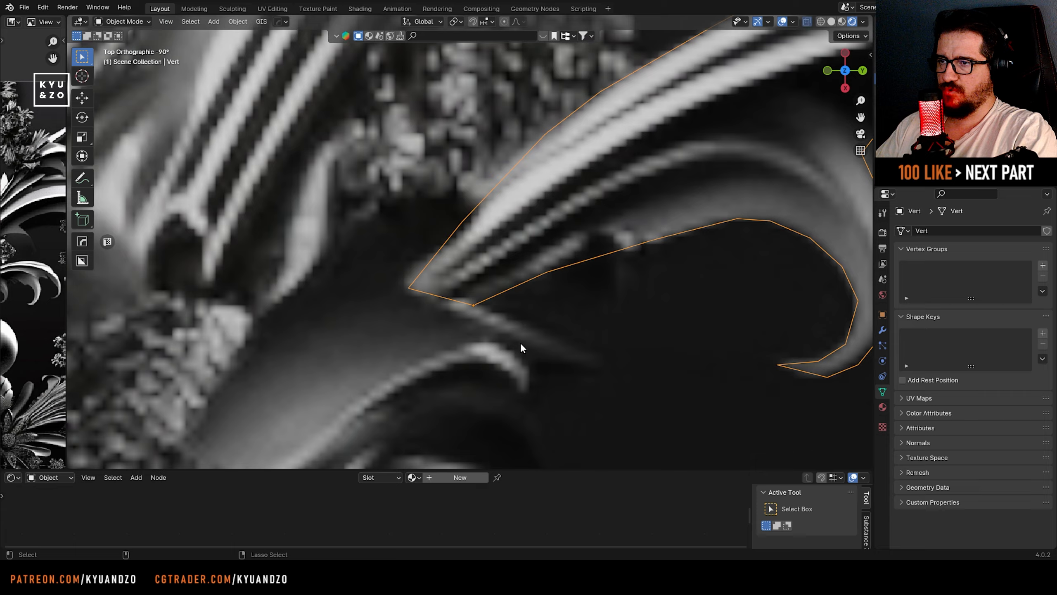
{"action": "scroll", "coordinate": [428, 327], "scroll_direction": "down", "scroll_amount": 2}
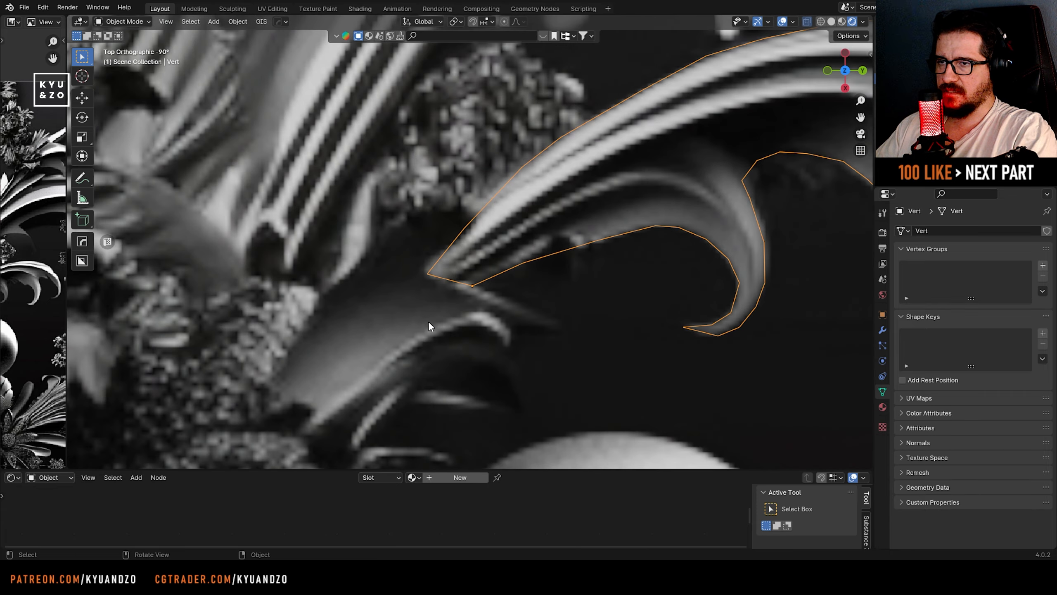
- Fill the leaf's closed outline with a single face in Edit Mode, and return to Object Mode
{"action": "key", "text": "Tab"}
{"action": "scroll", "coordinate": [435, 329], "scroll_direction": "up", "scroll_amount": 2}
{"action": "key", "text": "Tab"}
{"action": "middle_click_drag", "start_coordinate": [438, 332], "coordinate": [478, 338]}
{"action": "key", "text": "g"}
{"action": "key", "text": "z"}
{"action": "right_click", "coordinate": [475, 238]}
{"action": "middle_click_drag", "start_coordinate": [544, 133], "coordinate": [543, 236], "text": "alt"}
{"action": "middle_click_drag", "start_coordinate": [612, 196], "coordinate": [435, 259], "text": "shift"}
{"action": "scroll", "coordinate": [435, 258], "scroll_direction": "down", "scroll_amount": 2}
{"action": "scroll", "coordinate": [321, 277], "scroll_direction": "up", "scroll_amount": 2}
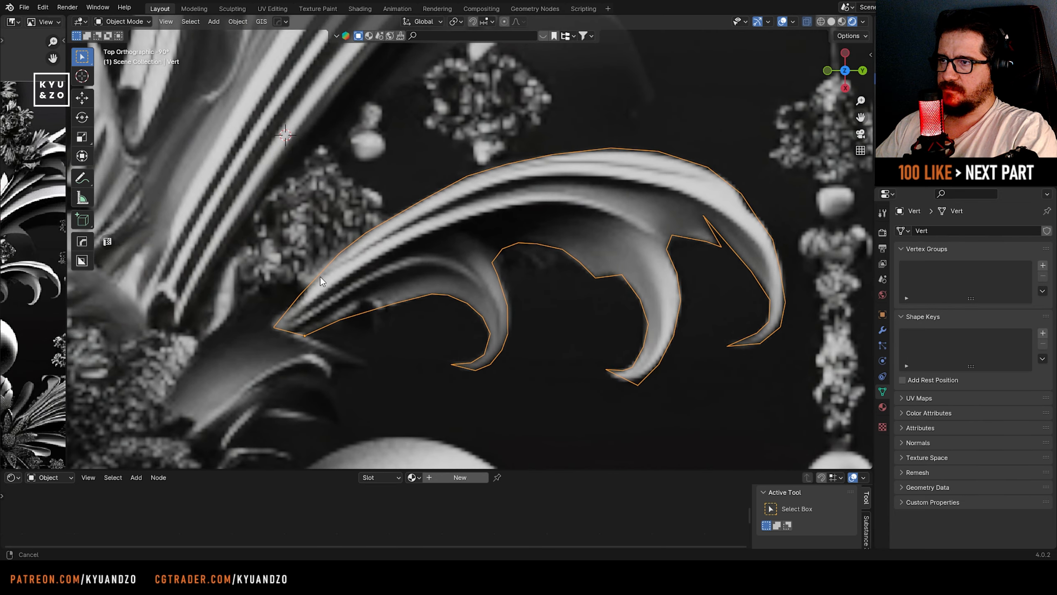
{"action": "scroll", "coordinate": [477, 287], "scroll_direction": "up", "scroll_amount": 2}
{"action": "scroll", "coordinate": [475, 296], "scroll_direction": "up", "scroll_amount": 3}
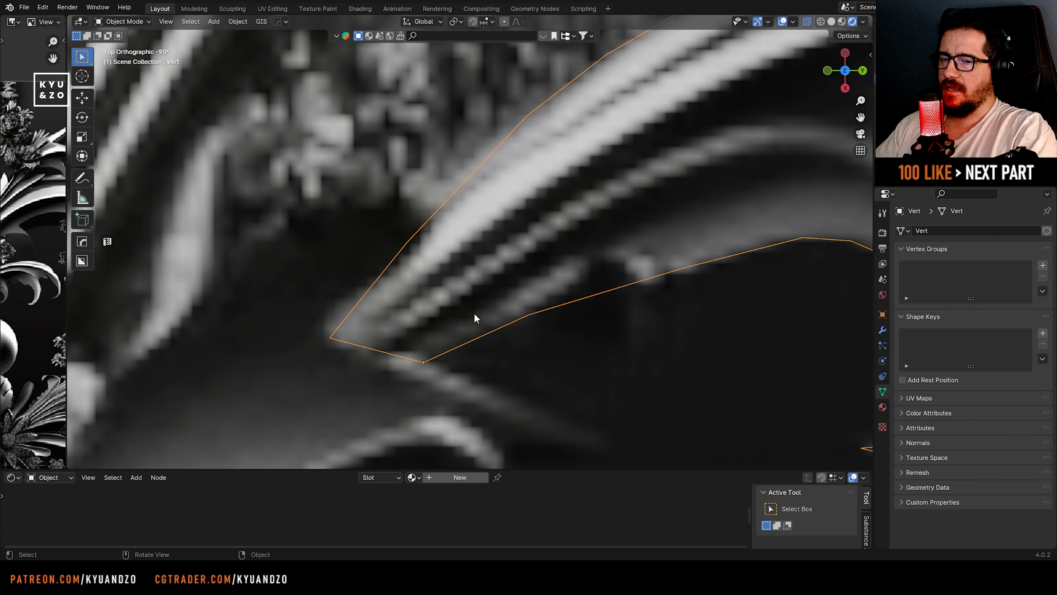
{"action": "scroll", "coordinate": [401, 292], "scroll_direction": "down", "scroll_amount": 3}
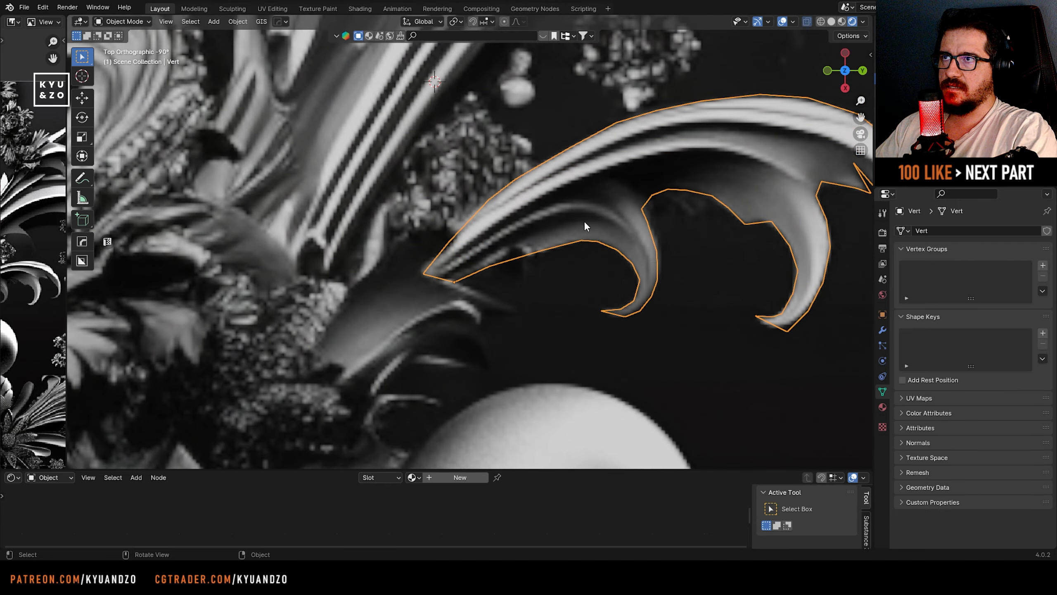
- Raise the leaf along the Z axis by about 0.0018 m, clear of the reference image plane, and return to top view
{"action": "middle_click_drag", "start_coordinate": [557, 227], "coordinate": [489, 233]}
{"action": "key", "text": "g"}
{"action": "key", "text": "z"}
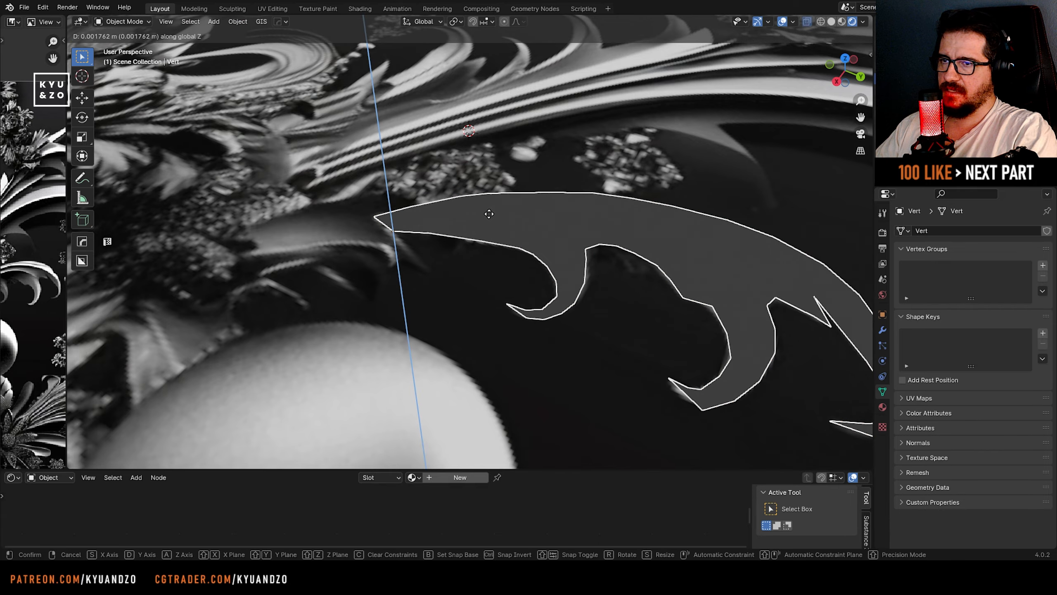
{"action": "left_click", "coordinate": [488, 214]}
{"action": "middle_click_drag", "start_coordinate": [489, 214], "coordinate": [551, 202]}
{"action": "scroll", "coordinate": [491, 230], "scroll_direction": "up", "scroll_amount": 6}
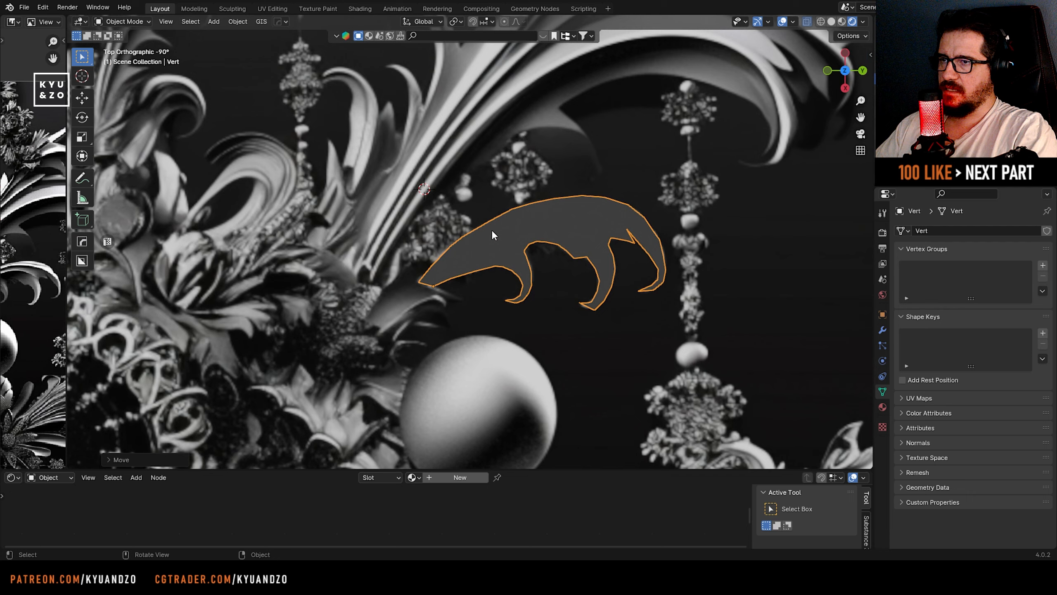
- Switch the viewport to Solid shading, select the leaf and view it at an angle
{"action": "left_click", "coordinate": [831, 21]}
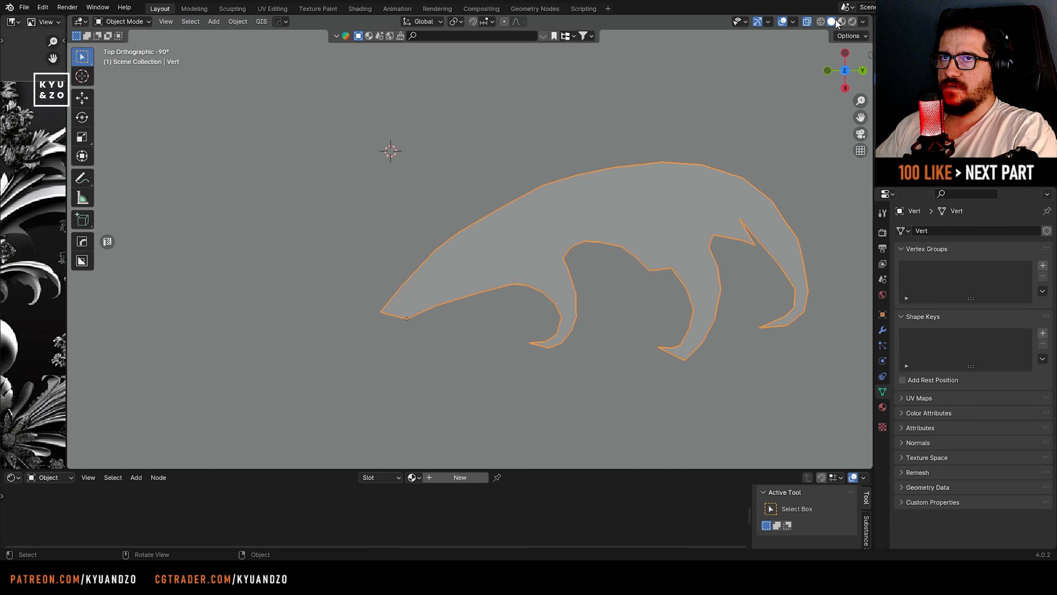
{"action": "left_click", "coordinate": [359, 193]}
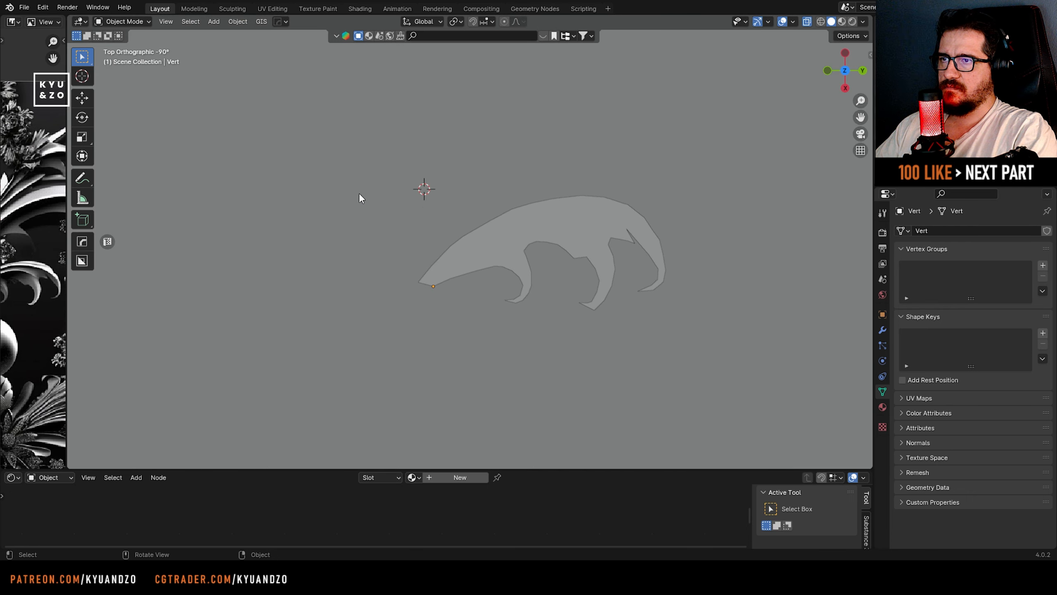
{"action": "left_click", "coordinate": [614, 239]}
{"action": "scroll", "coordinate": [611, 239], "scroll_direction": "up", "scroll_amount": 1}
{"action": "middle_click_drag", "start_coordinate": [611, 225], "coordinate": [545, 232], "text": "shift"}
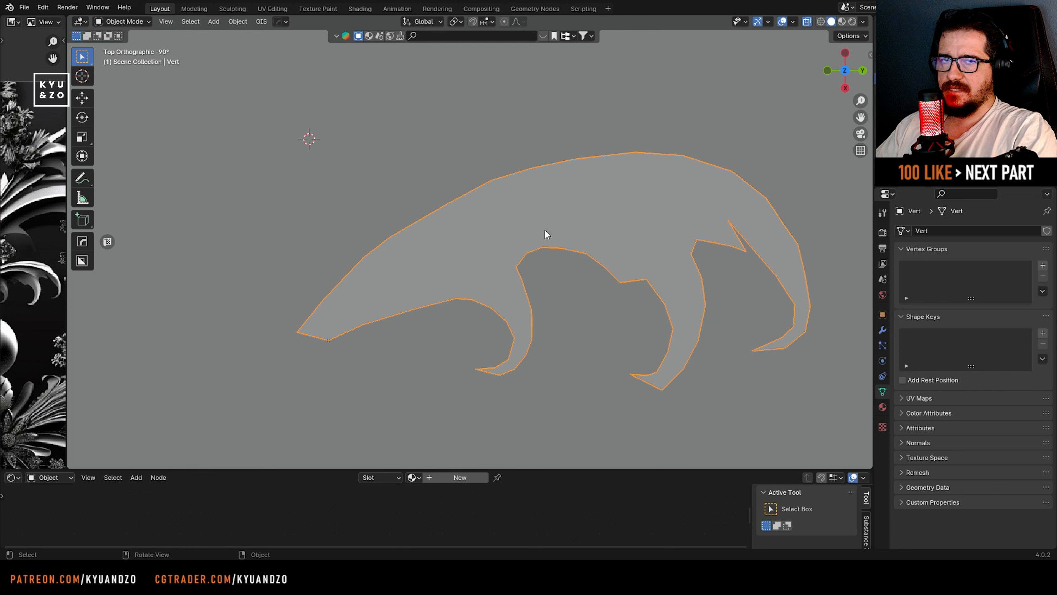
{"action": "middle_click_drag", "start_coordinate": [407, 133], "coordinate": [472, 179]}
- Disable X-Ray and set Cavity to Both, with screen-space ridge 1.300 and valley 1.433, and world-space ridge about 1.409
{"action": "left_click", "coordinate": [863, 22]}
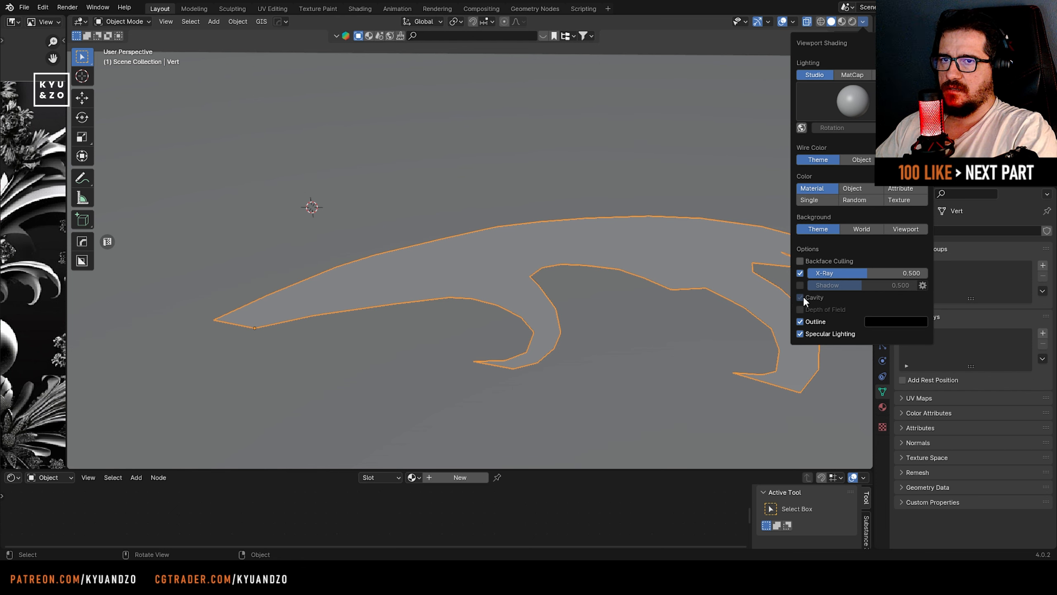
{"action": "left_click", "coordinate": [614, 171]}
{"action": "left_click", "coordinate": [863, 21]}
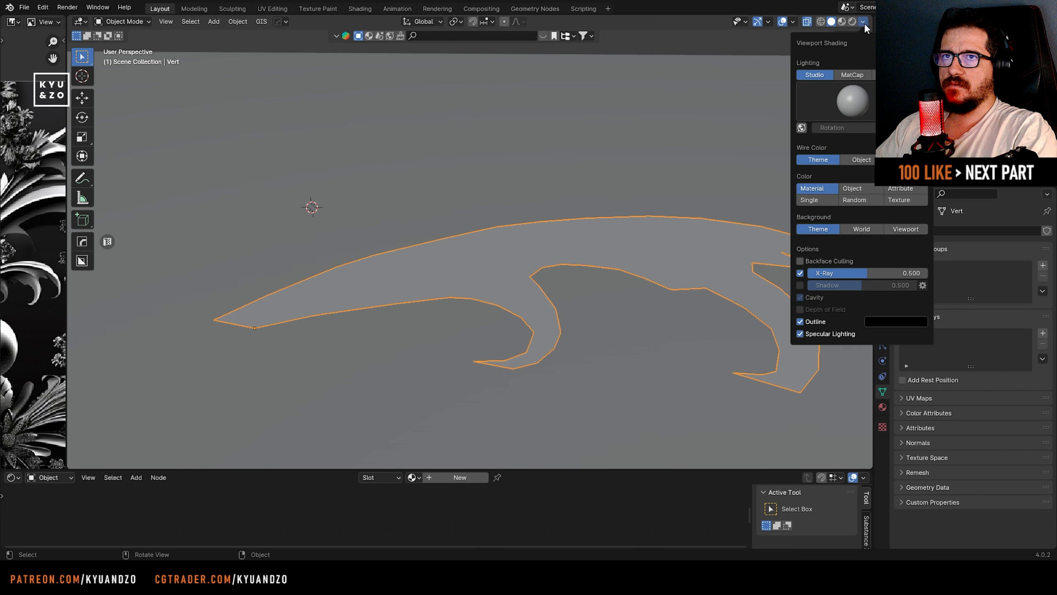
{"action": "left_click", "coordinate": [800, 273]}
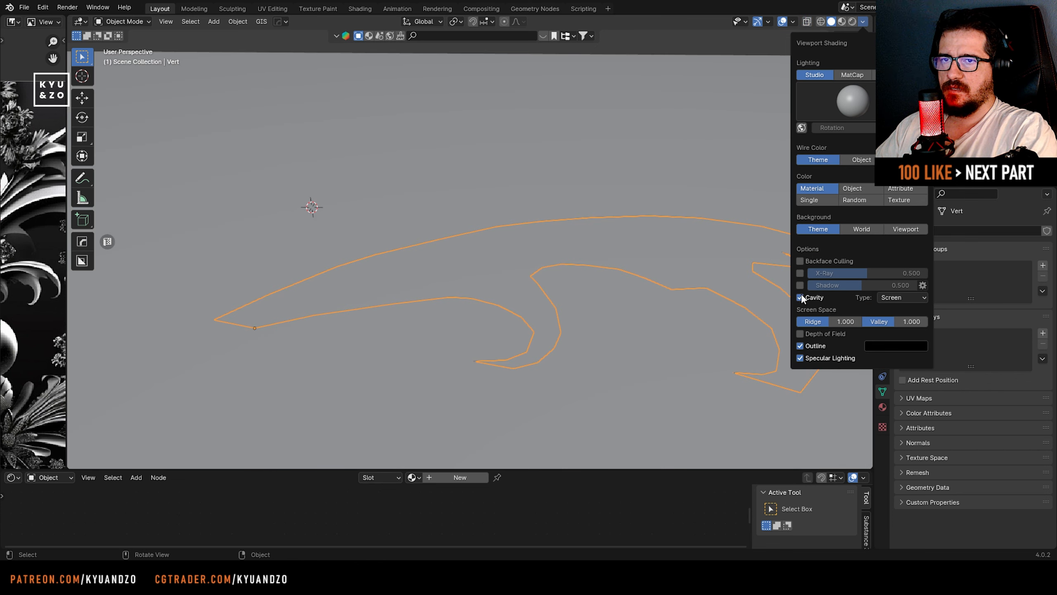
{"action": "left_click", "coordinate": [895, 297]}
{"action": "left_click", "coordinate": [892, 333]}
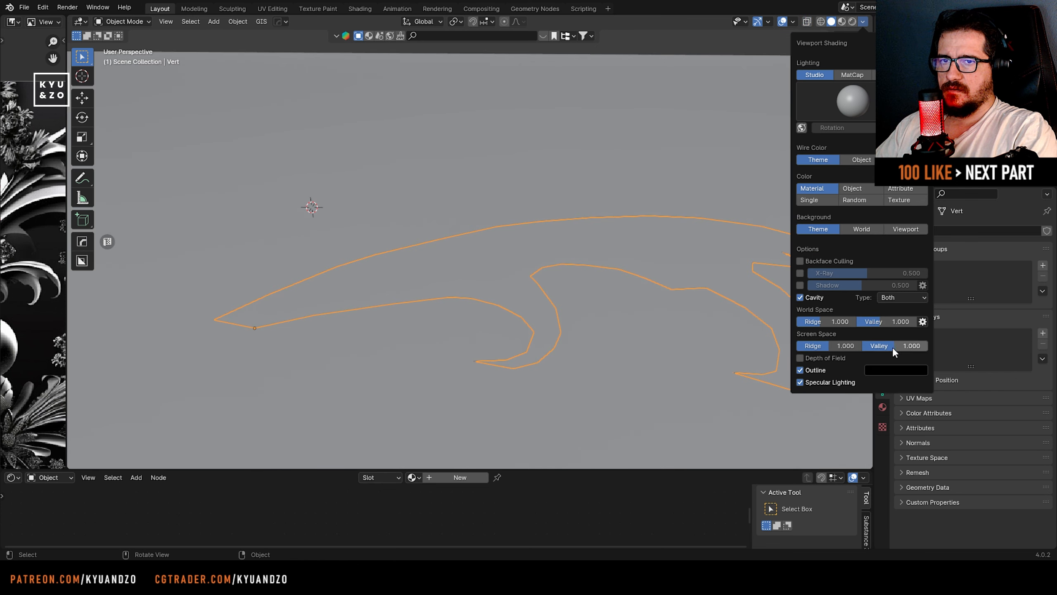
{"action": "left_click_drag", "start_coordinate": [893, 347], "coordinate": [908, 348]}
{"action": "left_click_drag", "start_coordinate": [825, 344], "coordinate": [835, 323]}
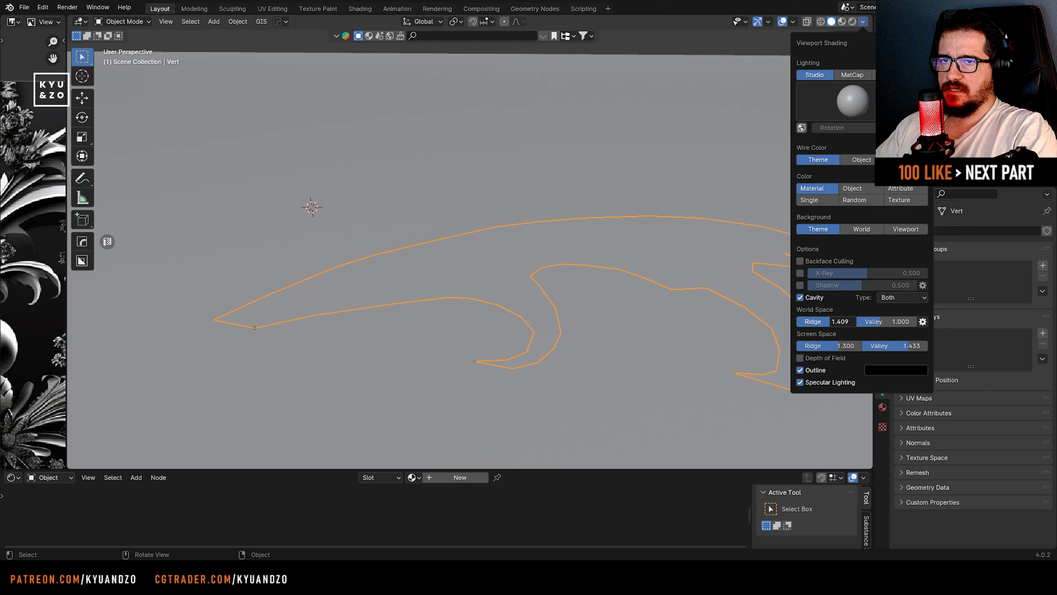
{"action": "left_click", "coordinate": [604, 205]}
- Hide the reference image plane to inspect the leaf on its own, and show the plane again
{"action": "mouse_move", "coordinate": [604, 205]}
{"action": "middle_mouse_down"}
{"action": "mouse_move", "coordinate": [531, 150]}
{"action": "mouse_move", "coordinate": [544, 164]}
{"action": "middle_mouse_up"}
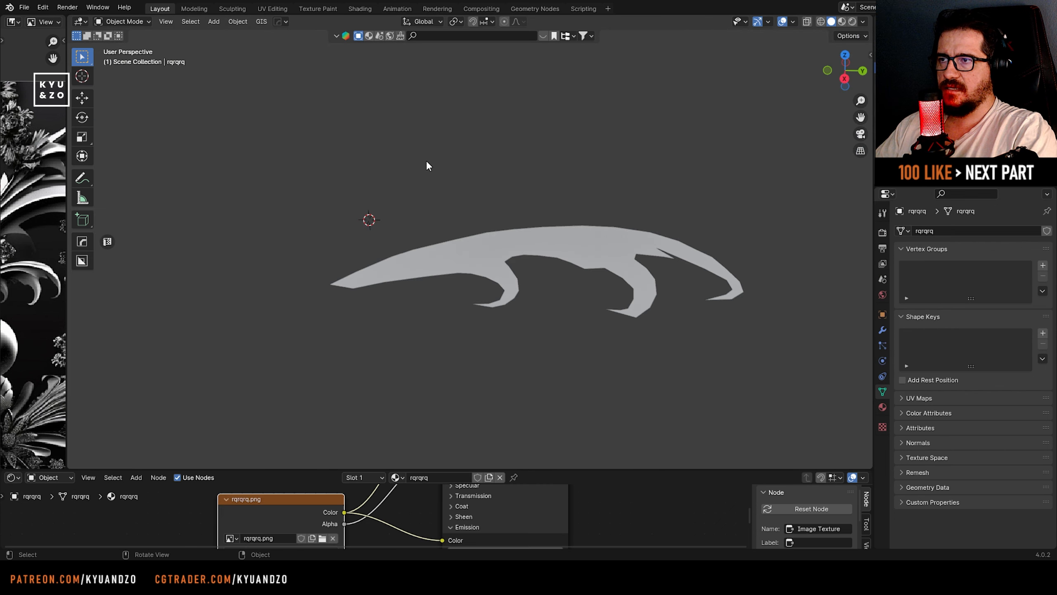
{"action": "scroll", "coordinate": [412, 177], "scroll_direction": "down", "scroll_amount": 10}
{"action": "scroll", "coordinate": [410, 177], "scroll_direction": "up", "scroll_amount": 10}
{"action": "left_click", "coordinate": [517, 257]}
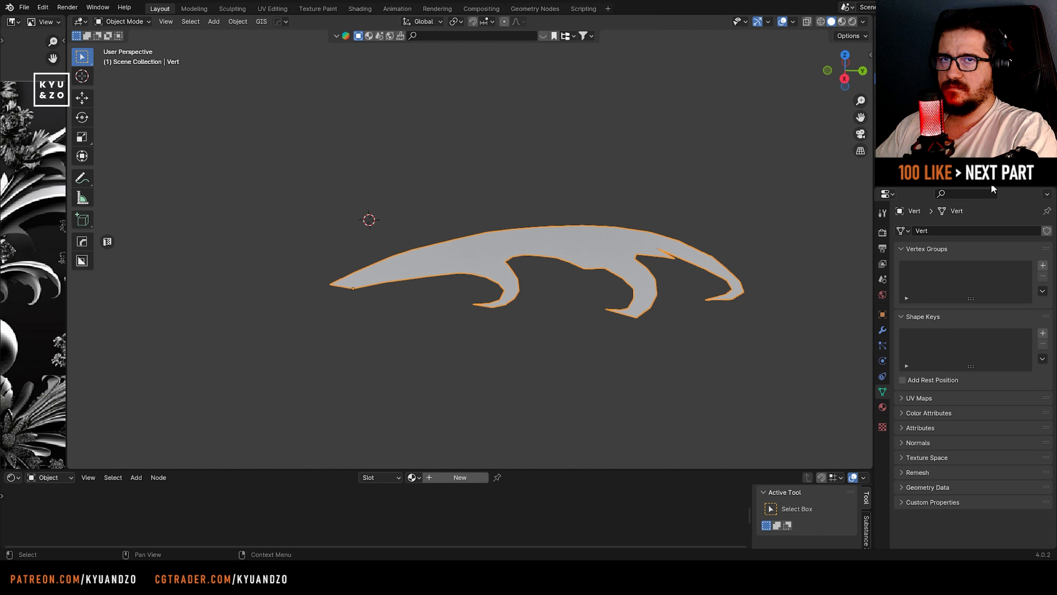
{"action": "left_click", "coordinate": [1036, 69]}
{"action": "left_click", "coordinate": [1035, 69]}
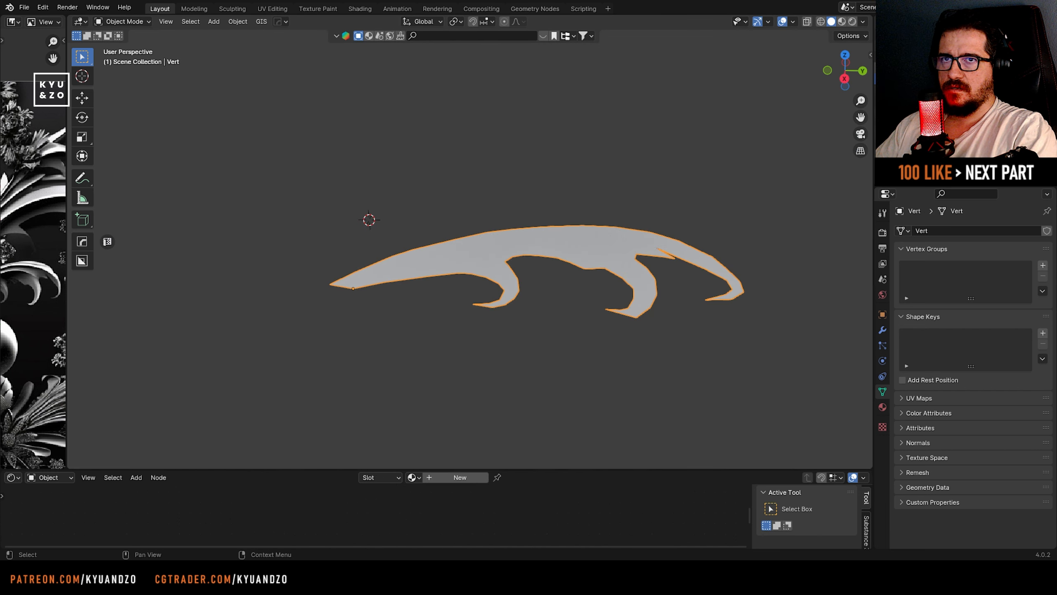
{"action": "left_click", "coordinate": [1036, 68]}
{"action": "left_click", "coordinate": [1035, 68]}
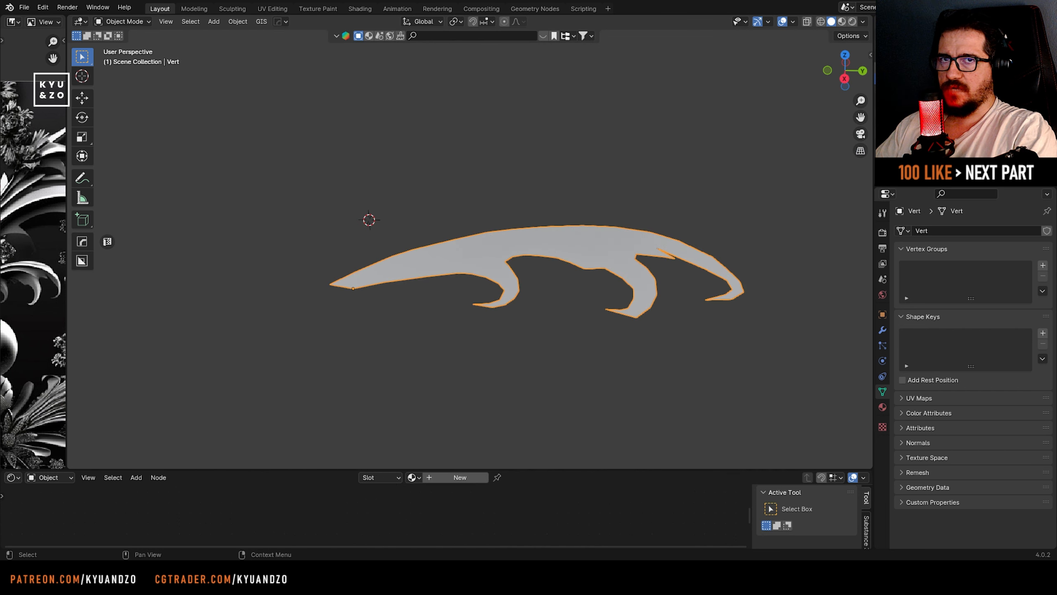
{"action": "left_click", "coordinate": [1035, 68]}
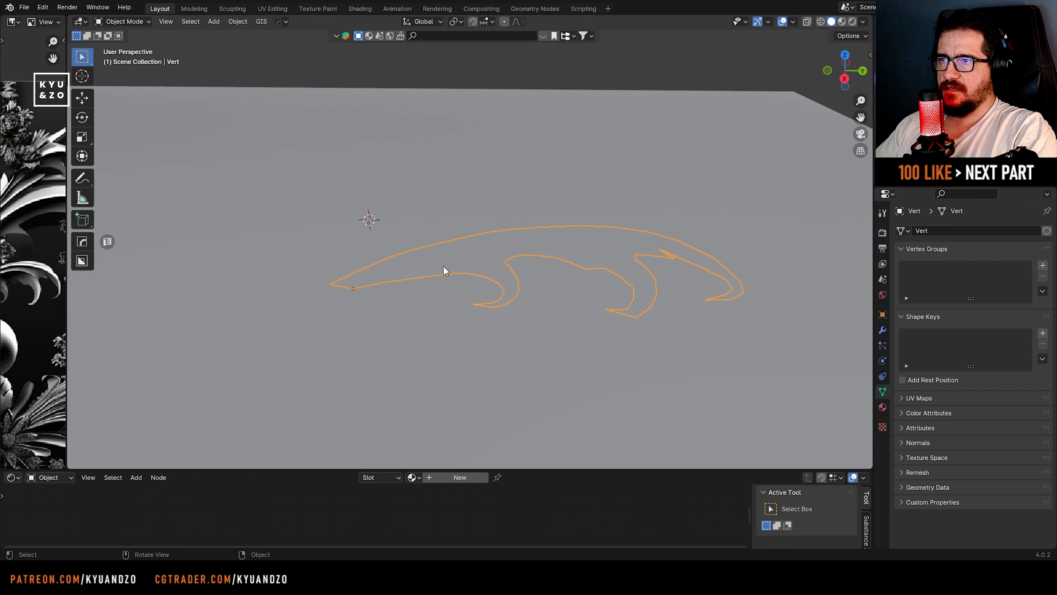
- Return to the top view, switch the viewport to Rendered shading and select the leaf
{"action": "middle_click_drag", "start_coordinate": [443, 267], "coordinate": [442, 227]}
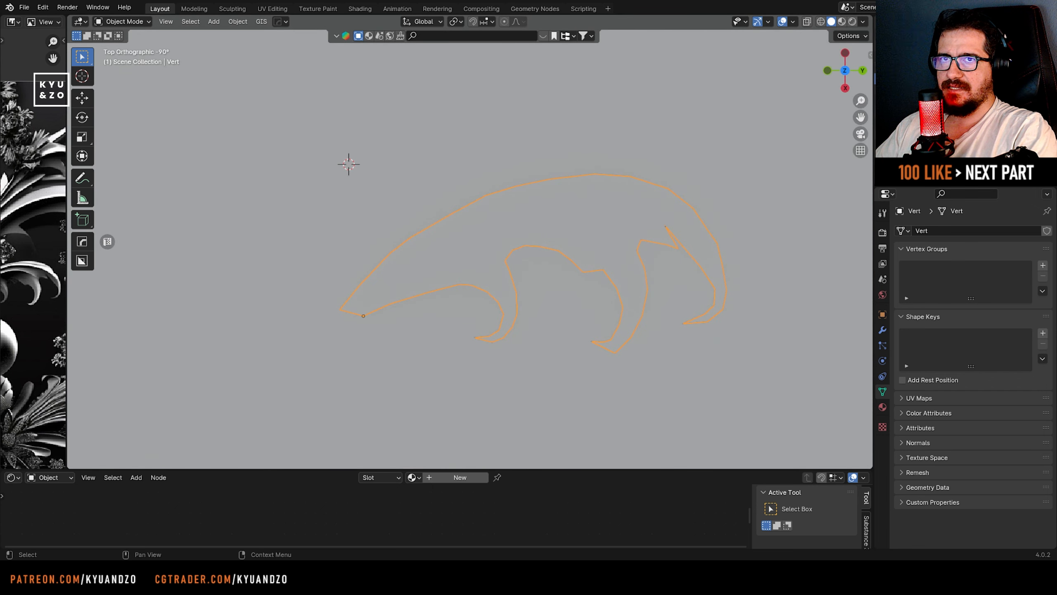
{"action": "left_click", "coordinate": [443, 227]}
{"action": "left_click", "coordinate": [852, 22]}
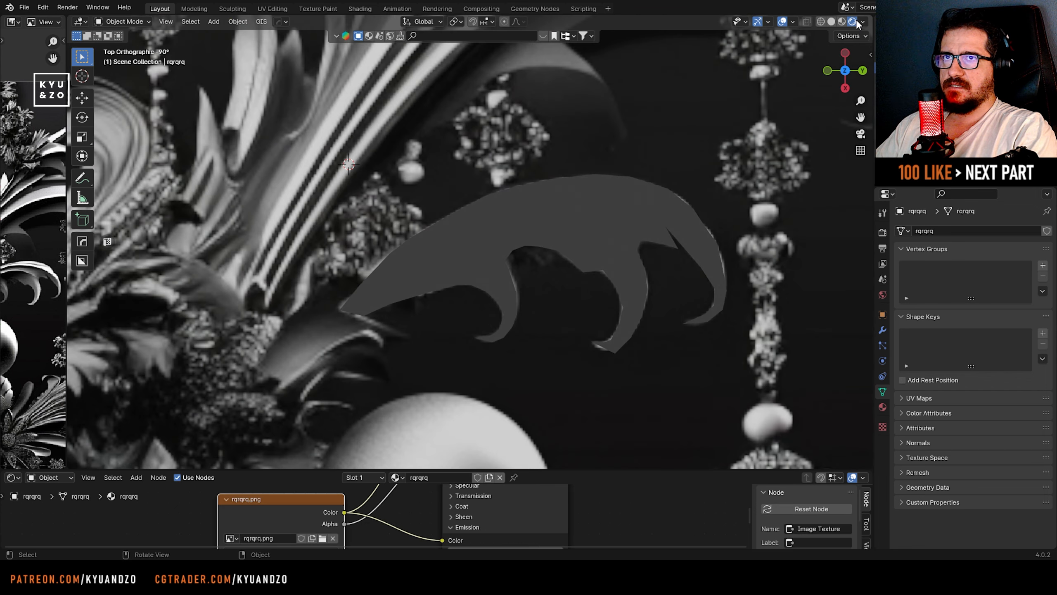
{"action": "left_click", "coordinate": [441, 265]}
{"action": "scroll", "coordinate": [441, 265], "scroll_direction": "up", "scroll_amount": 1}
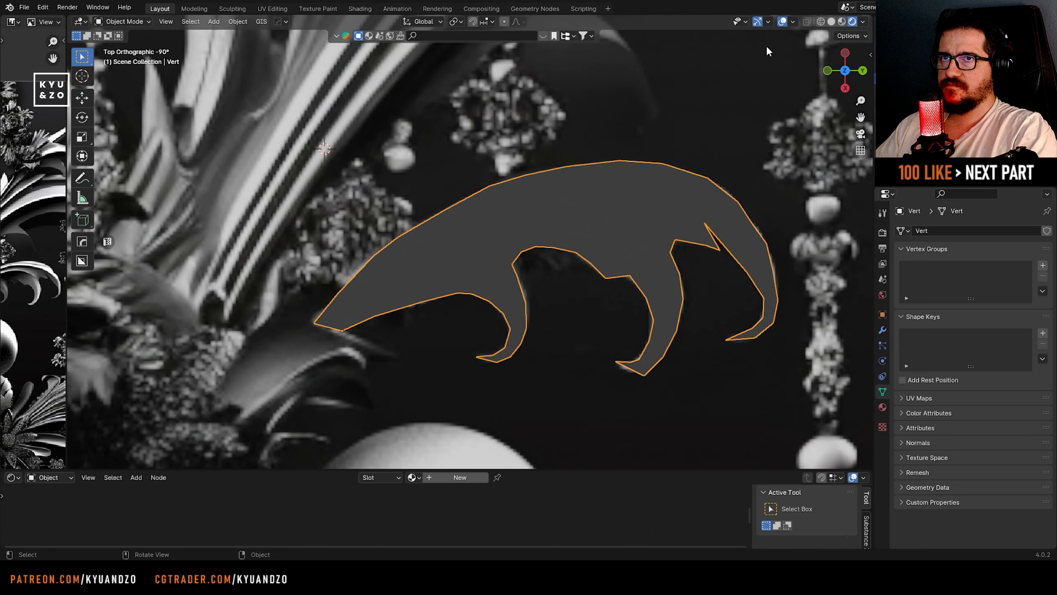
- View the leaf over the reference in Material Preview shading, and switch back to Rendered shading
{"action": "left_click", "coordinate": [841, 22]}
{"action": "key", "text": "alt+a"}
{"action": "left_click", "coordinate": [454, 282]}
{"action": "scroll", "coordinate": [454, 282], "scroll_direction": "down", "scroll_amount": 3}
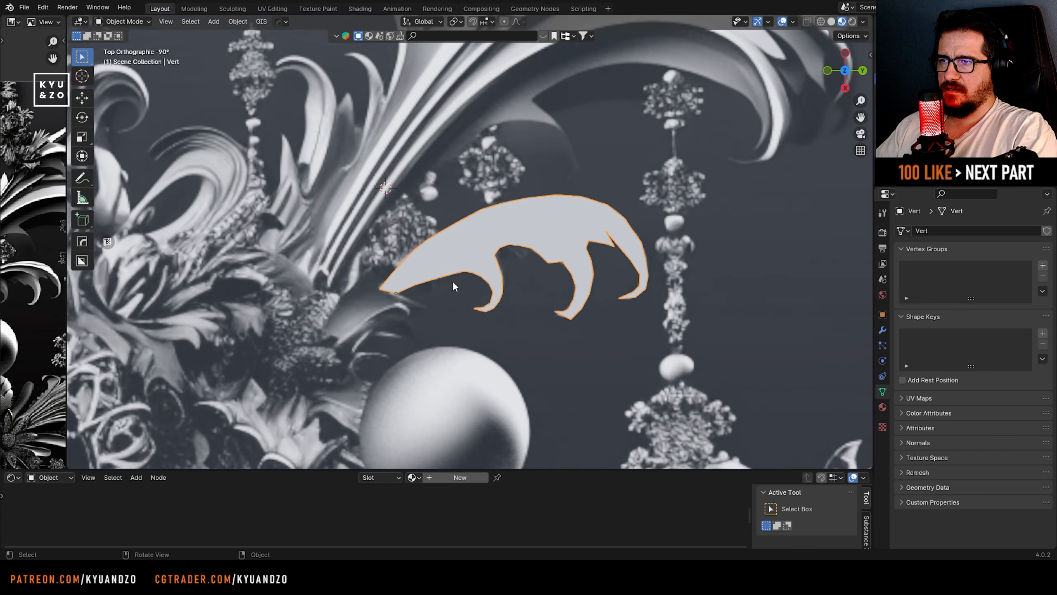
{"action": "left_click", "coordinate": [852, 21]}
{"action": "scroll", "coordinate": [576, 198], "scroll_direction": "up", "scroll_amount": 3}
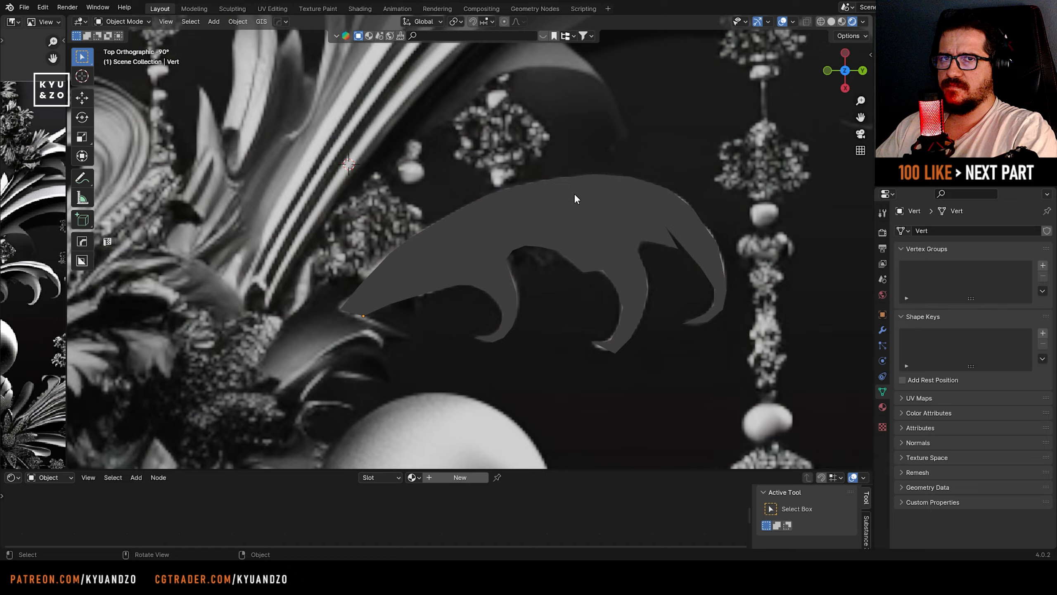
{"action": "scroll", "coordinate": [491, 264], "scroll_direction": "up", "scroll_amount": 1}
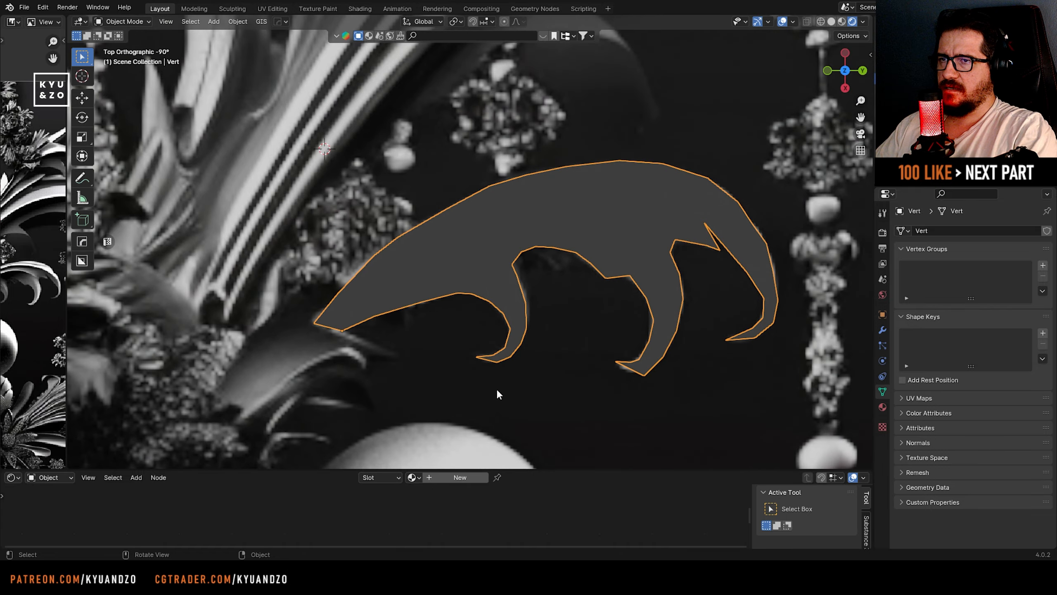
- Lower the leaf along the Z axis by about 0.0039 m, beneath the reference image plane, and return to top view
{"action": "middle_click_drag", "start_coordinate": [499, 395], "coordinate": [483, 266]}
{"action": "key", "text": "g"}
{"action": "key", "text": "z"}
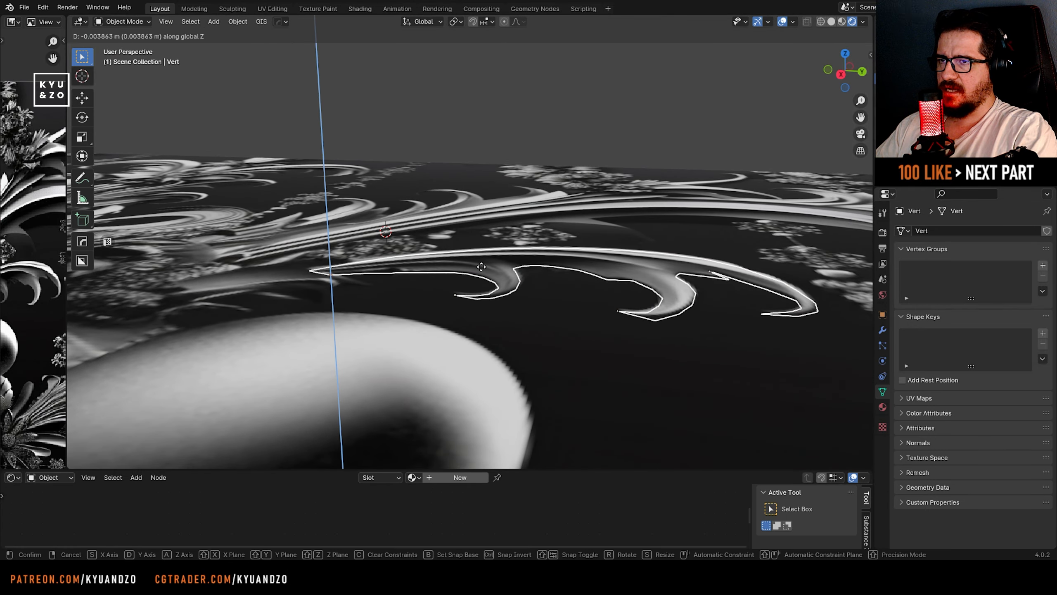
{"action": "left_click", "coordinate": [481, 266]}
{"action": "middle_click_drag", "start_coordinate": [500, 205], "coordinate": [517, 302]}
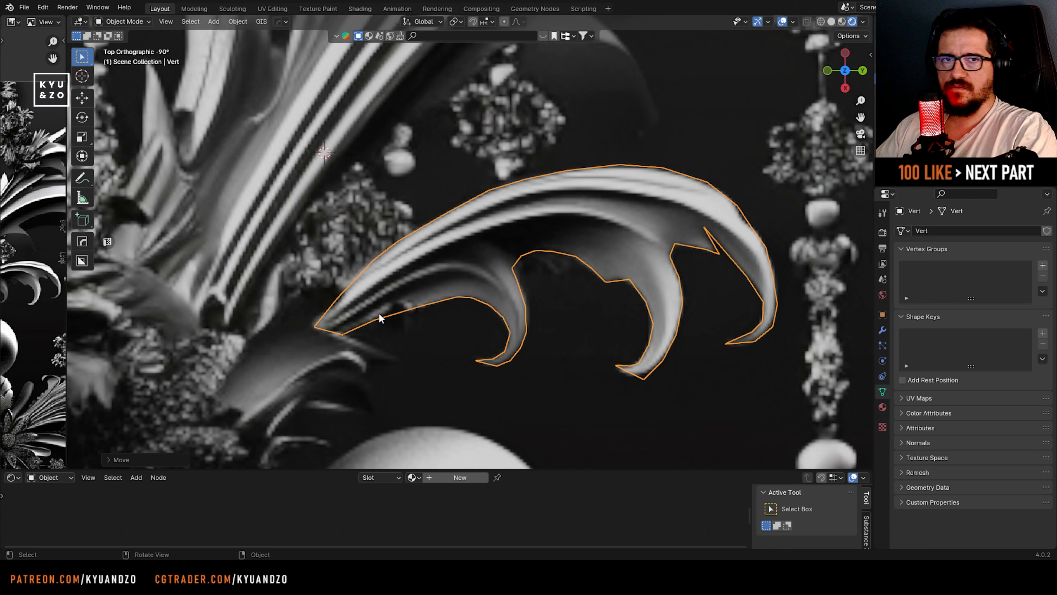
- Enter Edit Mode and knife-cut the leaf face along its lowest rib, from the base to the first curl's tip
{"action": "scroll", "coordinate": [382, 302], "scroll_direction": "up", "scroll_amount": 2}
{"action": "key", "text": "Tab"}
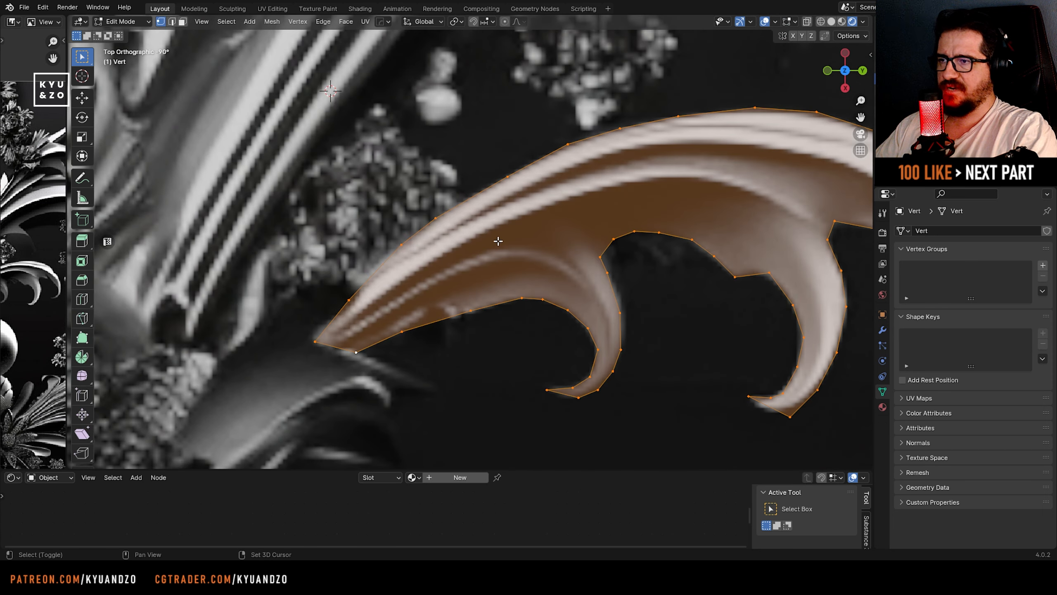
{"action": "middle_click_drag", "start_coordinate": [498, 241], "coordinate": [268, 315], "text": "shift"}
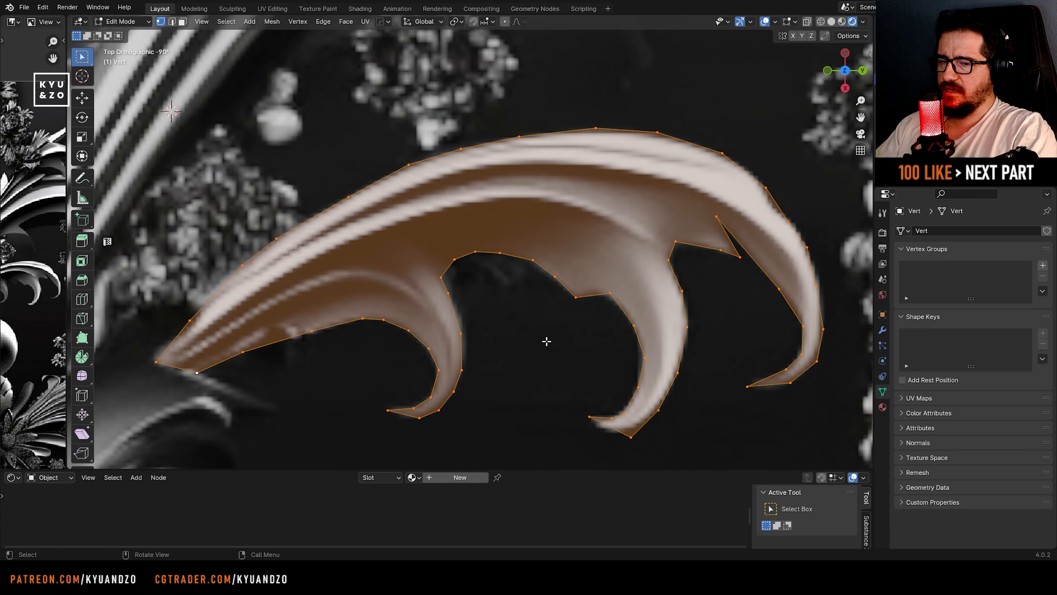
{"action": "key", "text": "k"}
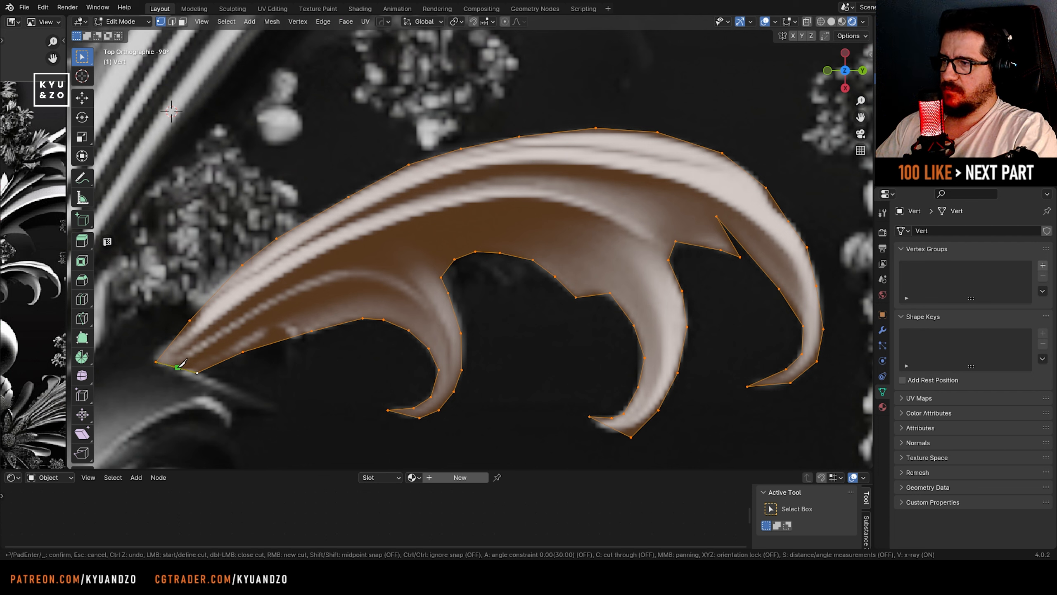
{"action": "left_click", "coordinate": [178, 366]}
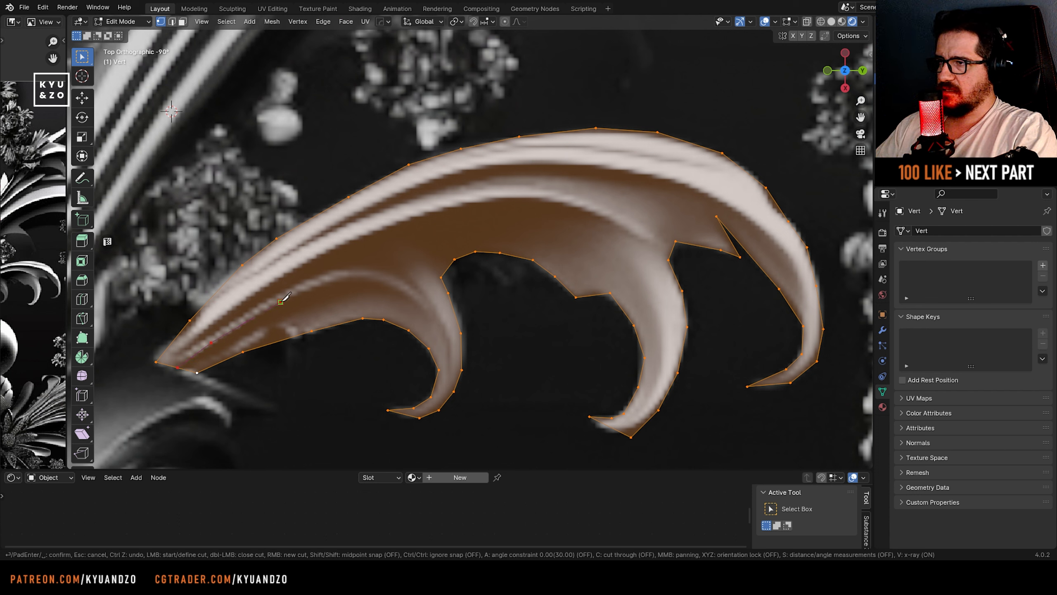
{"action": "left_click", "coordinate": [337, 282]}
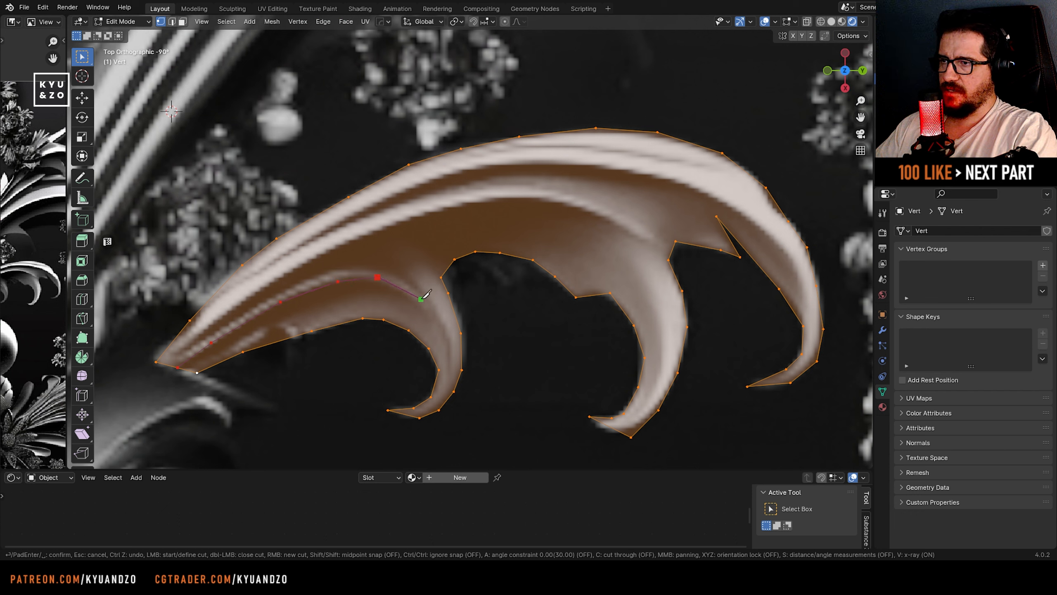
{"action": "left_click", "coordinate": [421, 299]}
{"action": "left_click", "coordinate": [444, 339]}
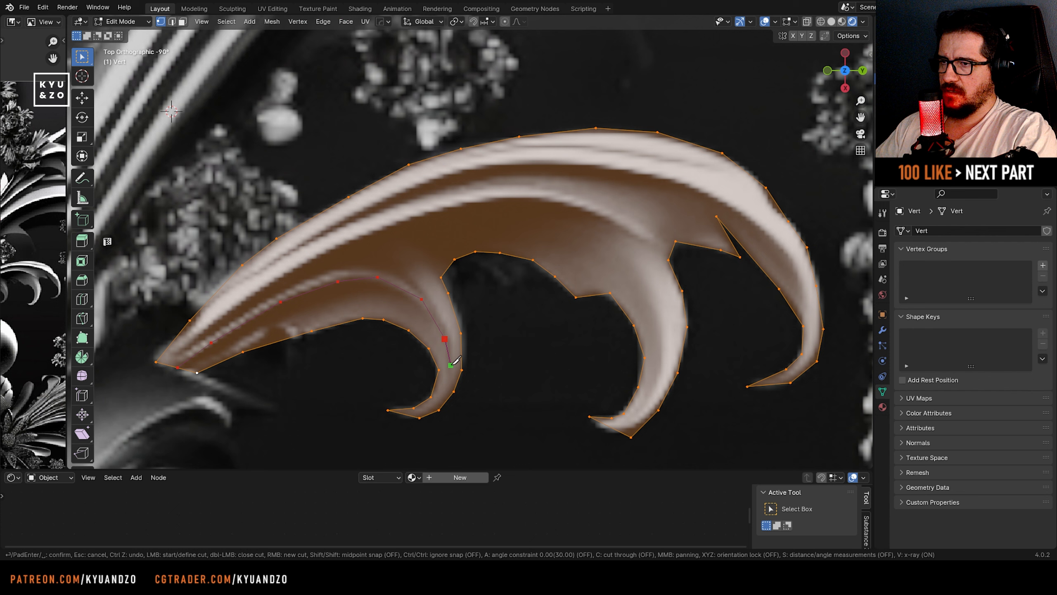
{"action": "left_click", "coordinate": [450, 372]}
{"action": "left_click", "coordinate": [432, 407]}
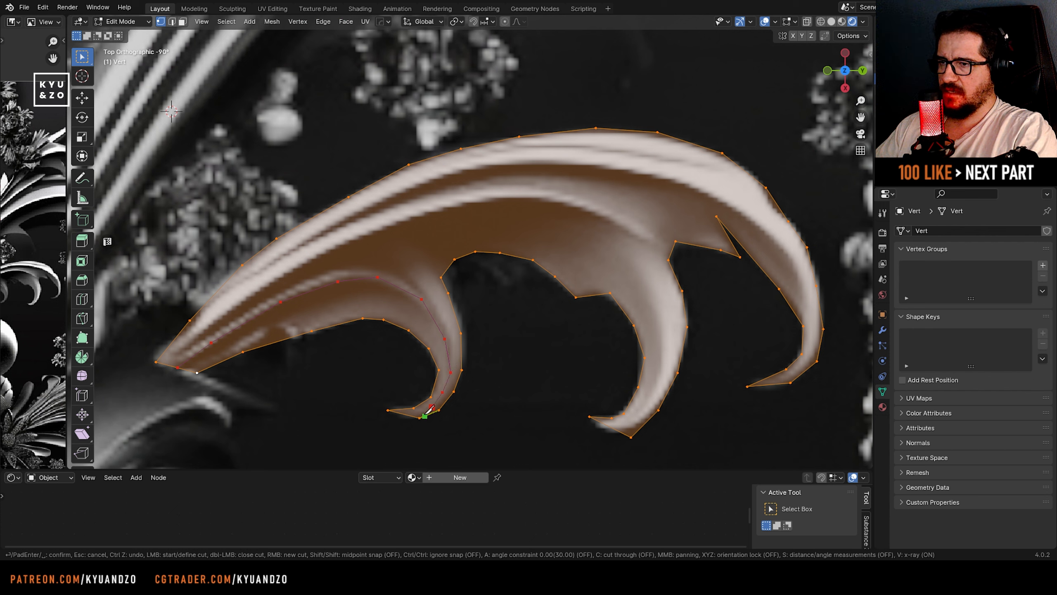
{"action": "left_click", "coordinate": [419, 411]}
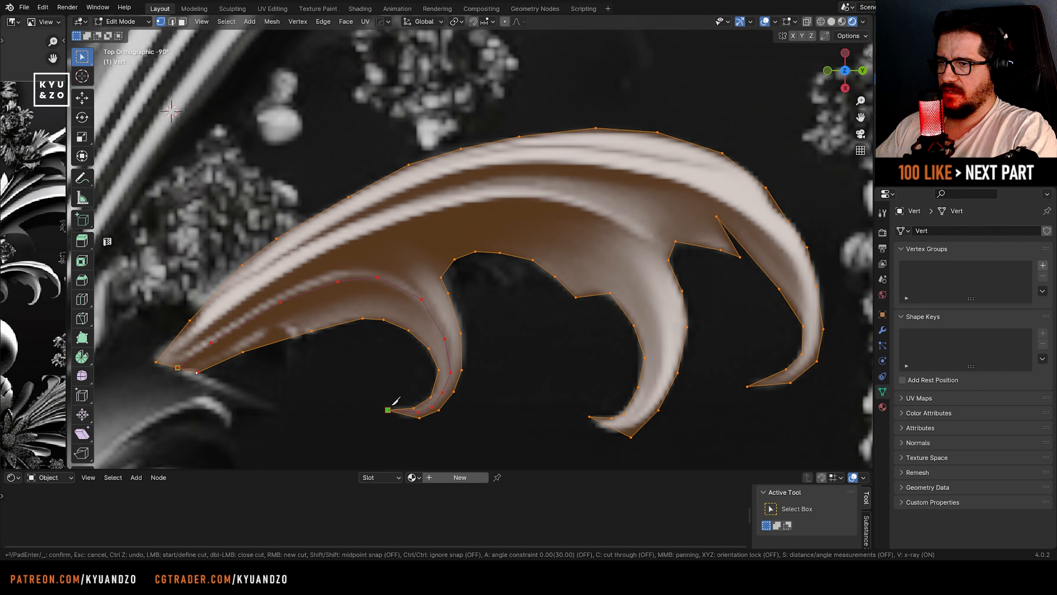
{"action": "left_click", "coordinate": [394, 402]}
{"action": "key", "text": "Return"}
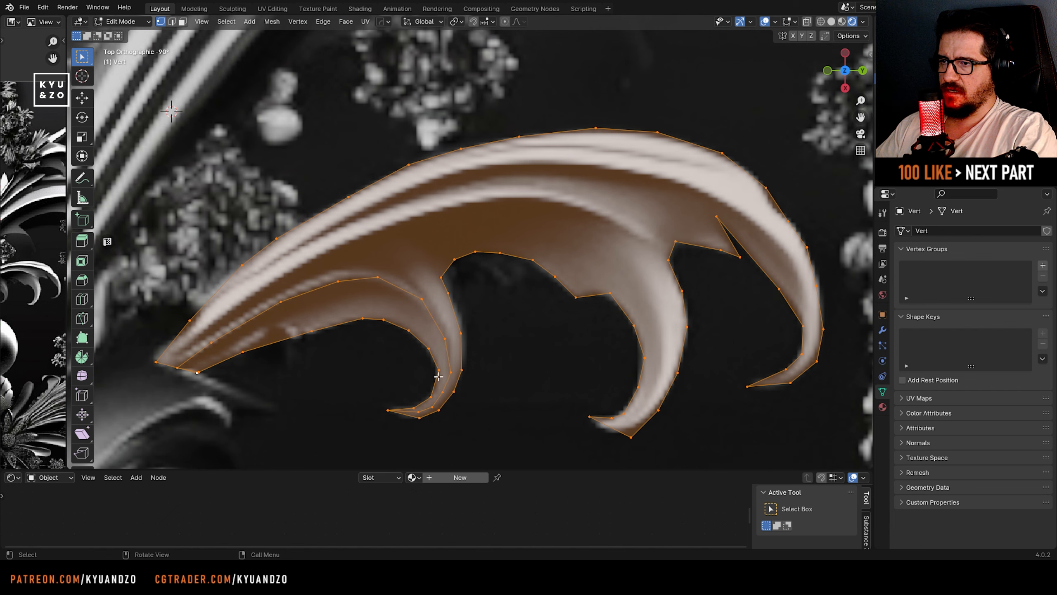
- Knife-cut the leaf face along its middle rib, from the base to just above the second curl
{"action": "middle_click_drag", "start_coordinate": [366, 324], "coordinate": [429, 360], "text": "shift"}
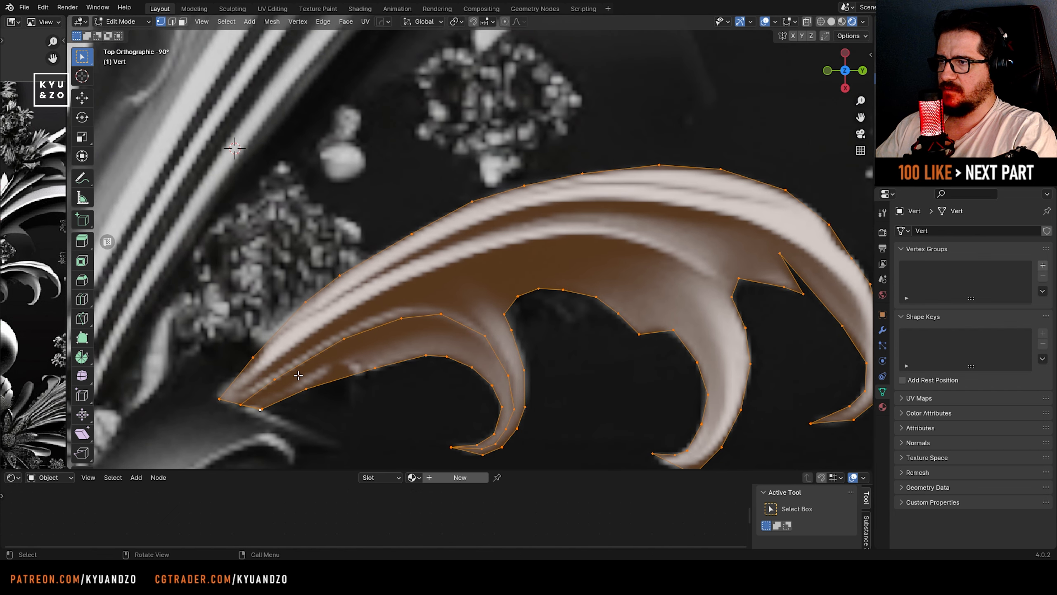
{"action": "key", "text": "k"}
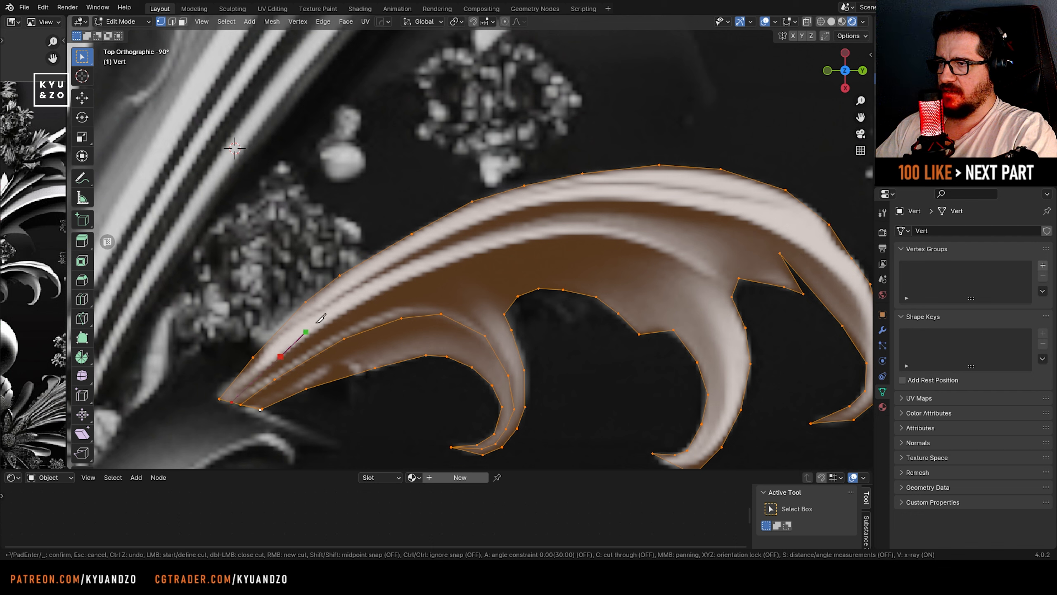
{"action": "left_click", "coordinate": [358, 303]}
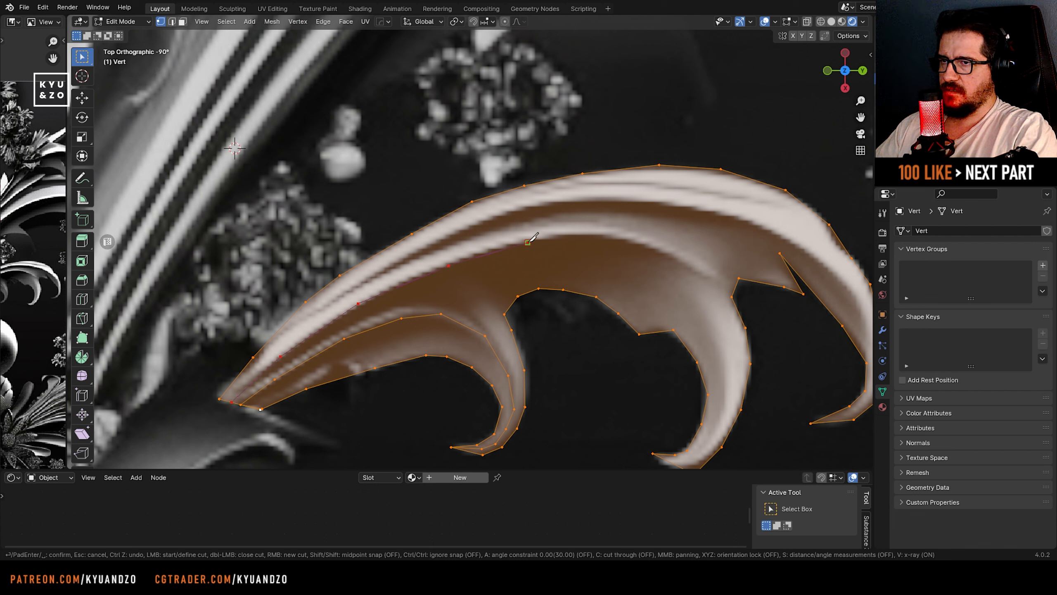
{"action": "left_click", "coordinate": [652, 246]}
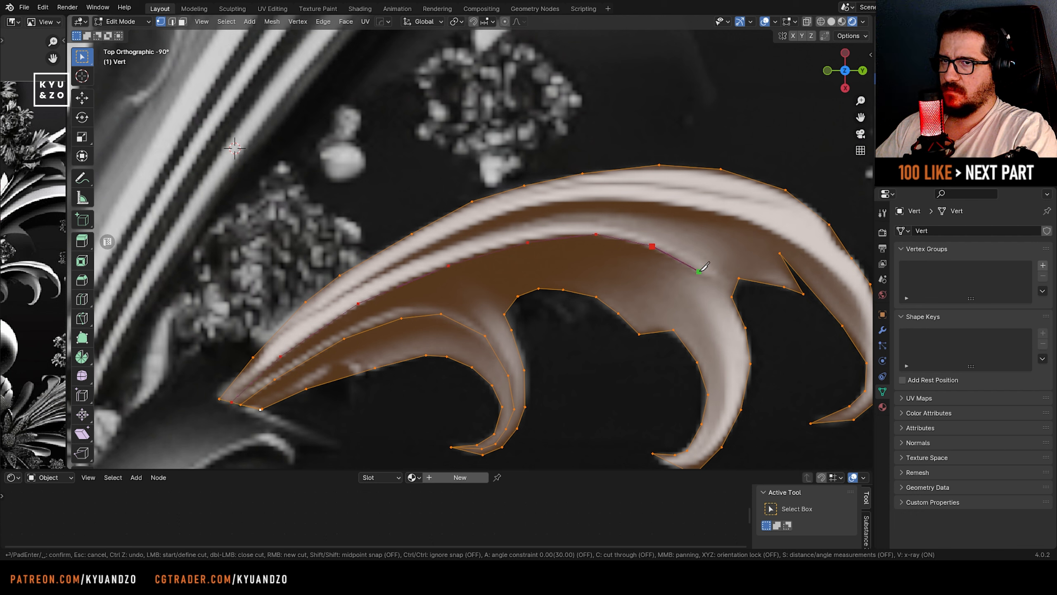
{"action": "key", "text": "Return"}
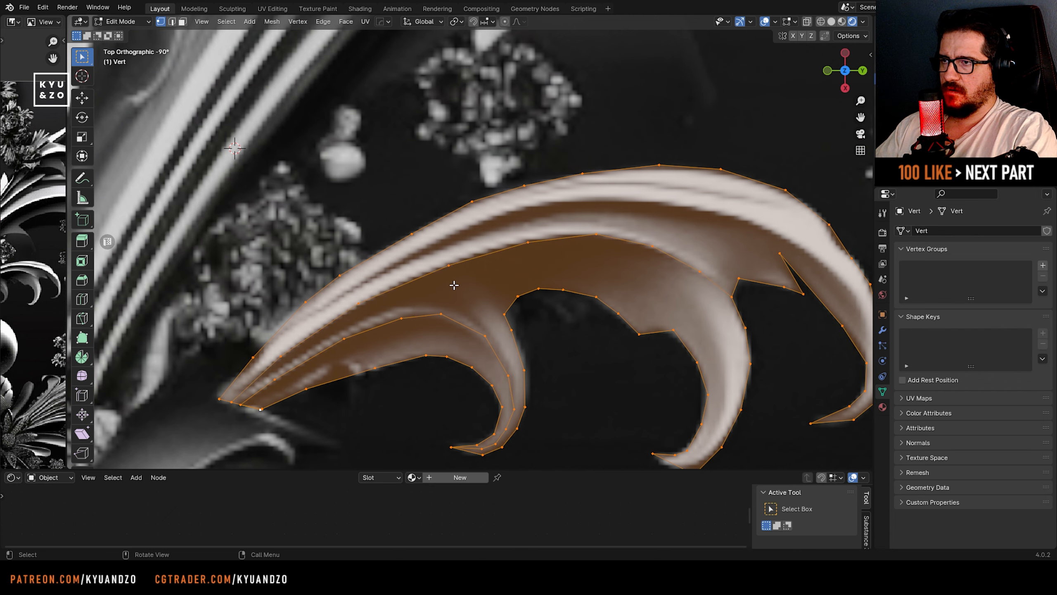
- Try to knife-cut the leaf face along its upper rib, from the third curl back to the base
{"action": "key", "text": "k"}
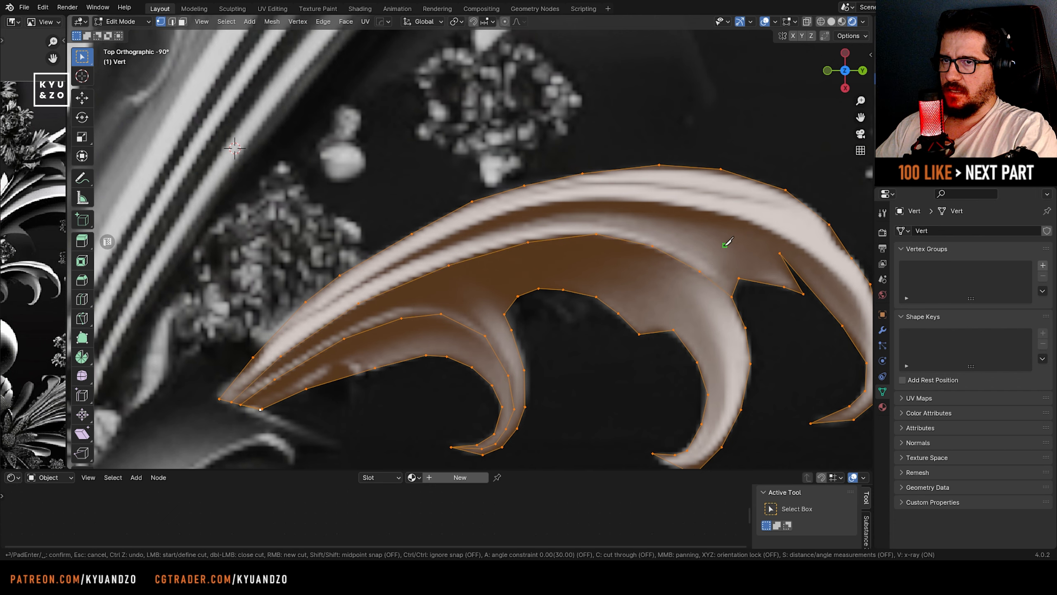
{"action": "middle_click_drag", "start_coordinate": [725, 244], "coordinate": [781, 336]}
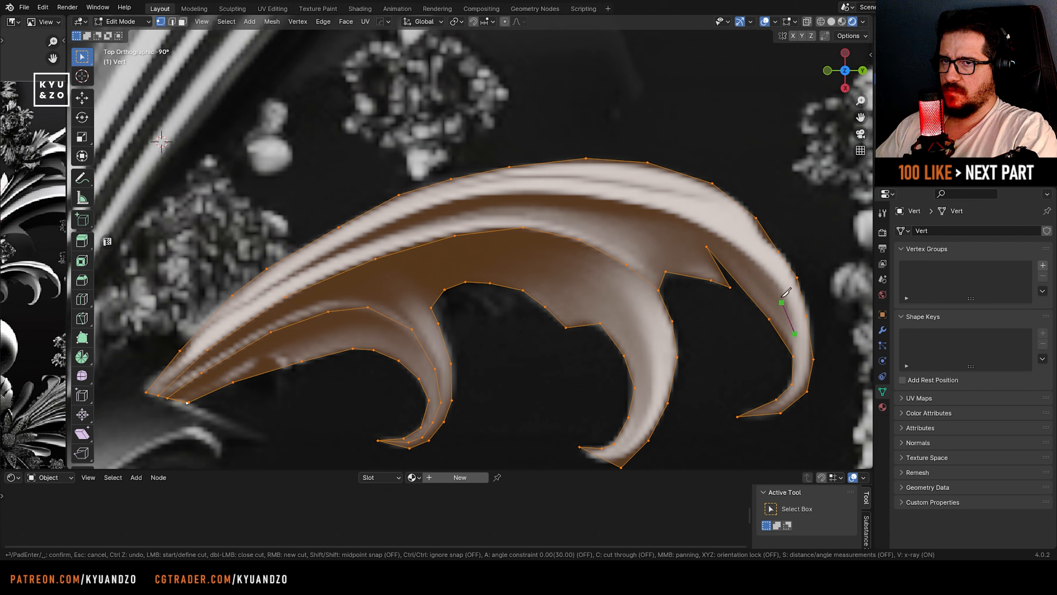
{"action": "left_click", "coordinate": [775, 285]}
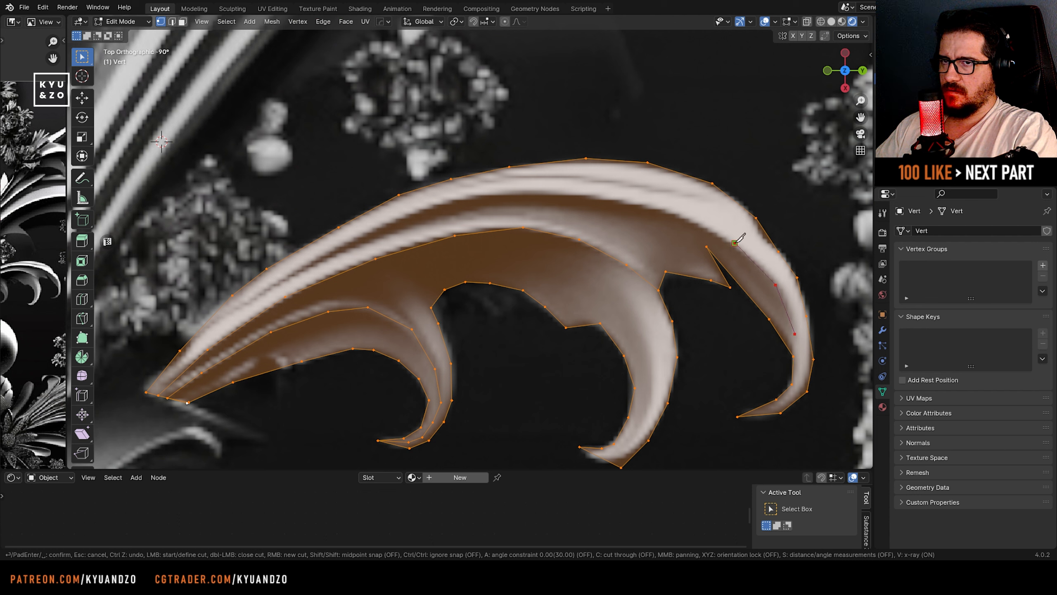
{"action": "left_click", "coordinate": [621, 201]}
{"action": "left_click", "coordinate": [546, 194]}
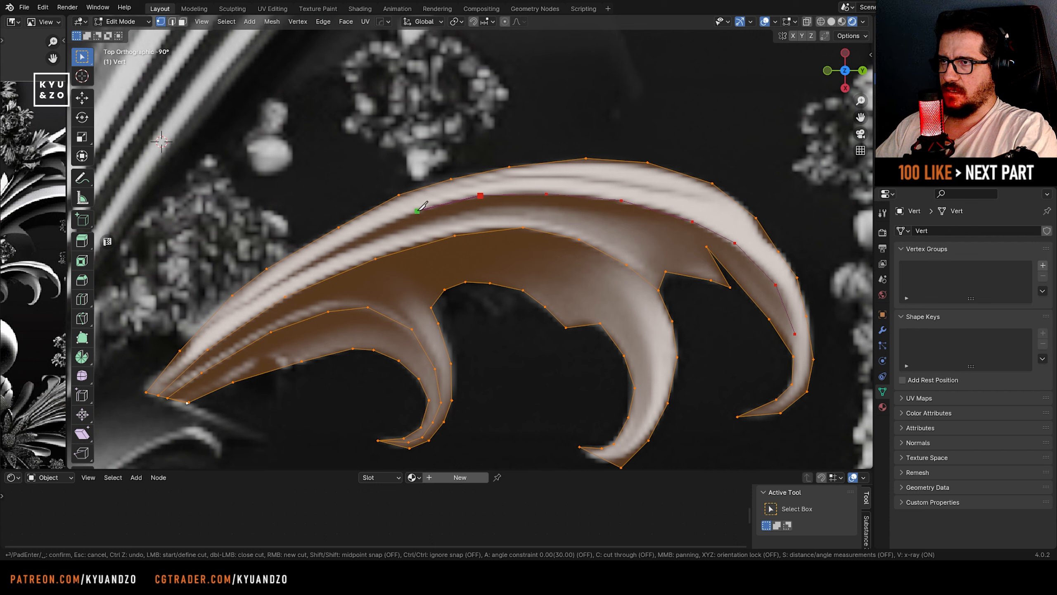
{"action": "left_click", "coordinate": [319, 256]}
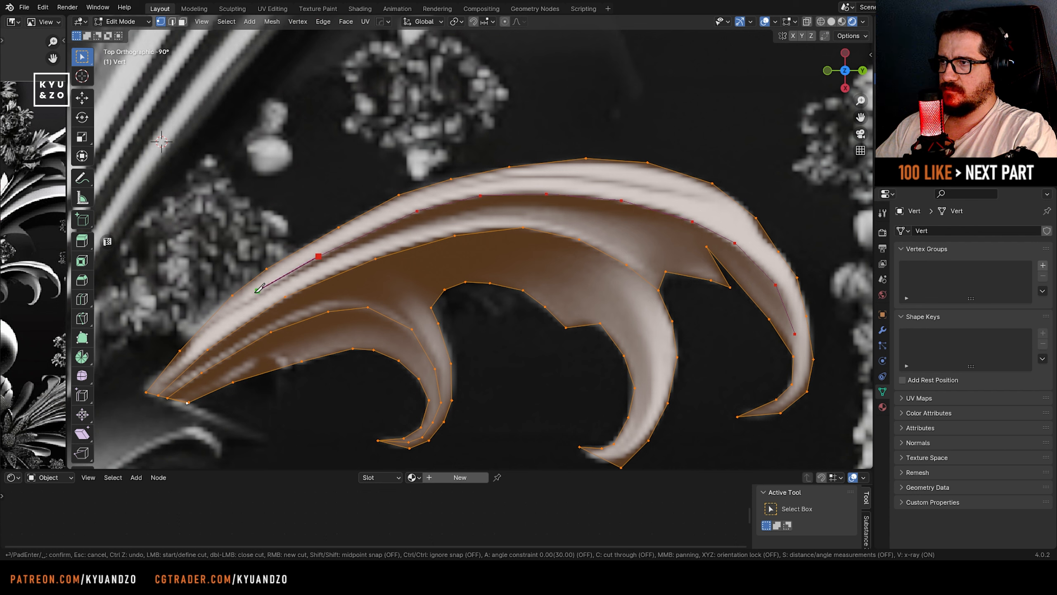
{"action": "left_click", "coordinate": [204, 335]}
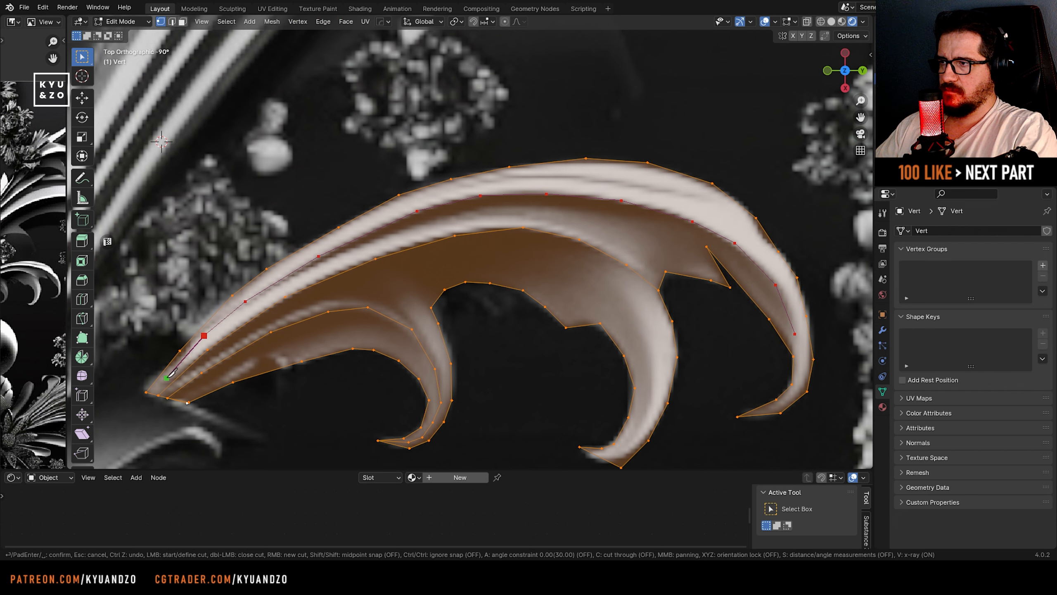
{"action": "left_click", "coordinate": [153, 394]}
{"action": "key", "text": "Return"}
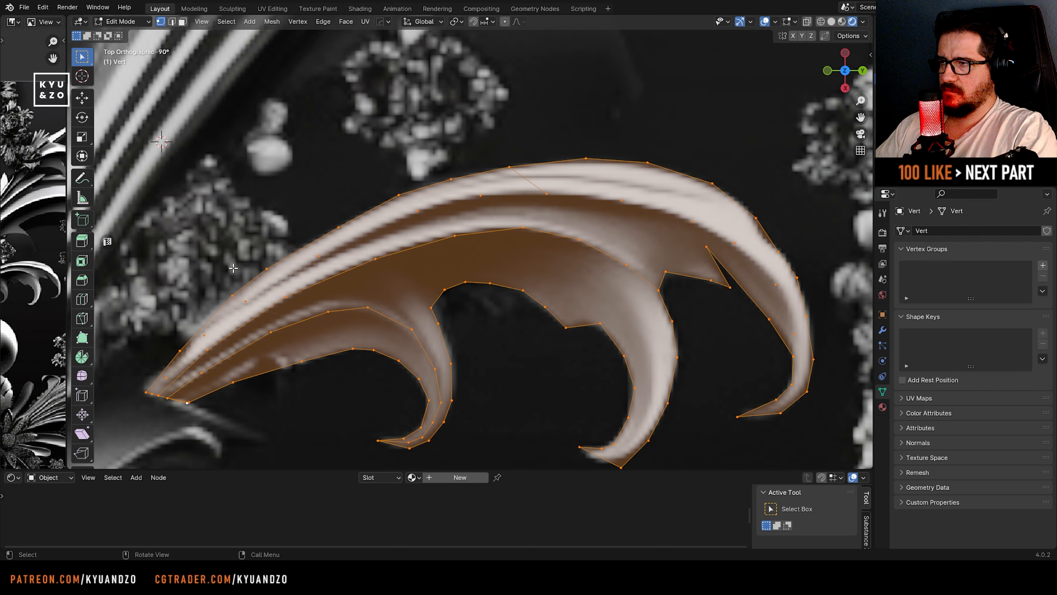
{"action": "middle_click_drag", "start_coordinate": [309, 199], "coordinate": [327, 186], "text": "shift"}
{"action": "scroll", "coordinate": [258, 312], "scroll_direction": "up", "scroll_amount": 2}
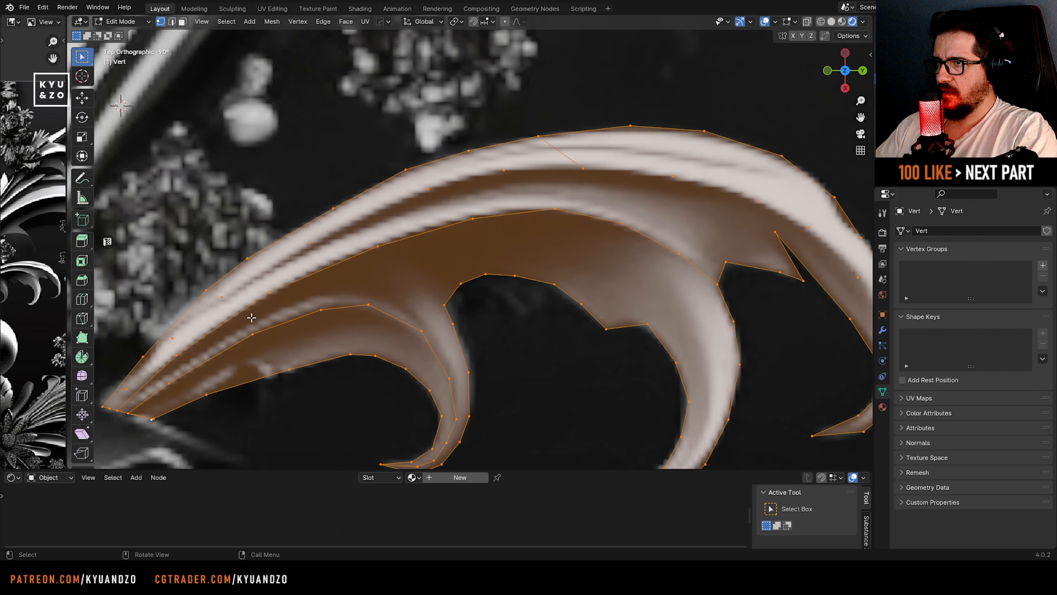
{"action": "scroll", "coordinate": [252, 317], "scroll_direction": "down", "scroll_amount": 3}
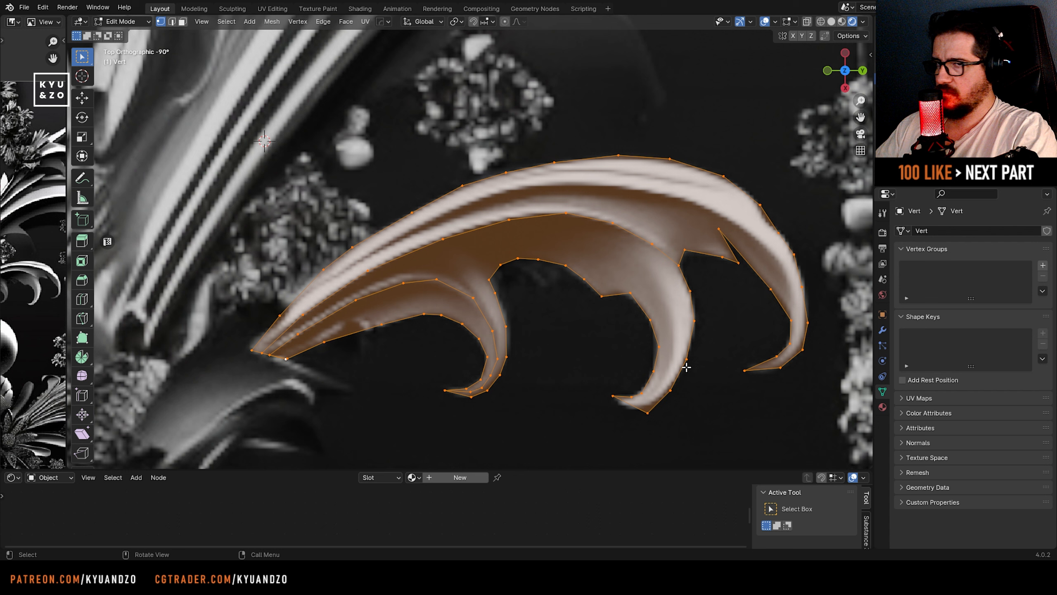
- Knife-cut the upper rib again from the third curl to the leaf's base, using fewer, wider-spaced points
{"action": "key", "text": "k"}
{"action": "left_click", "coordinate": [786, 280]}
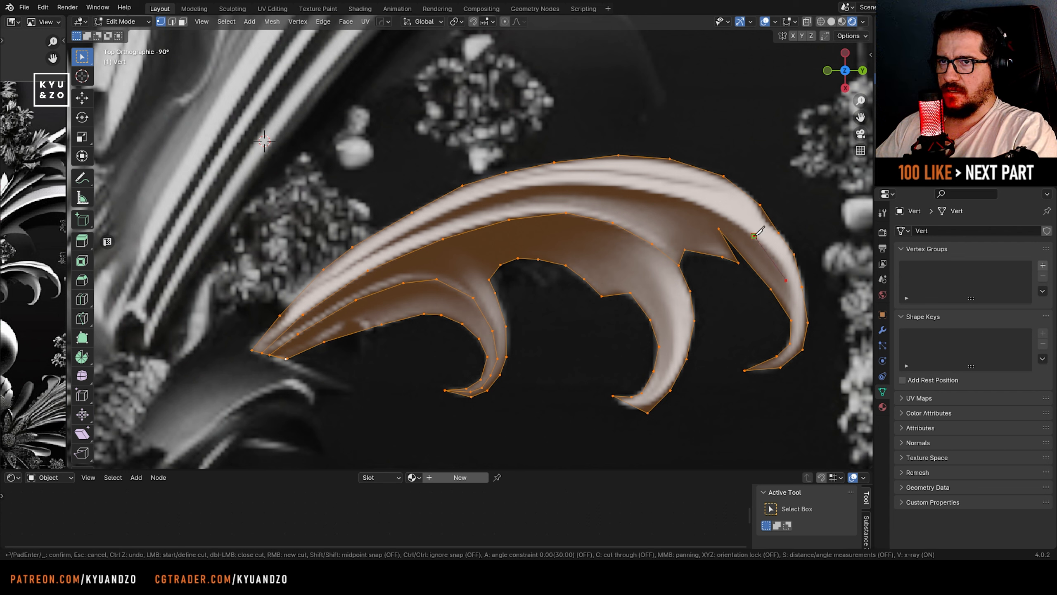
{"action": "left_click", "coordinate": [513, 186]}
{"action": "left_click", "coordinate": [359, 260]}
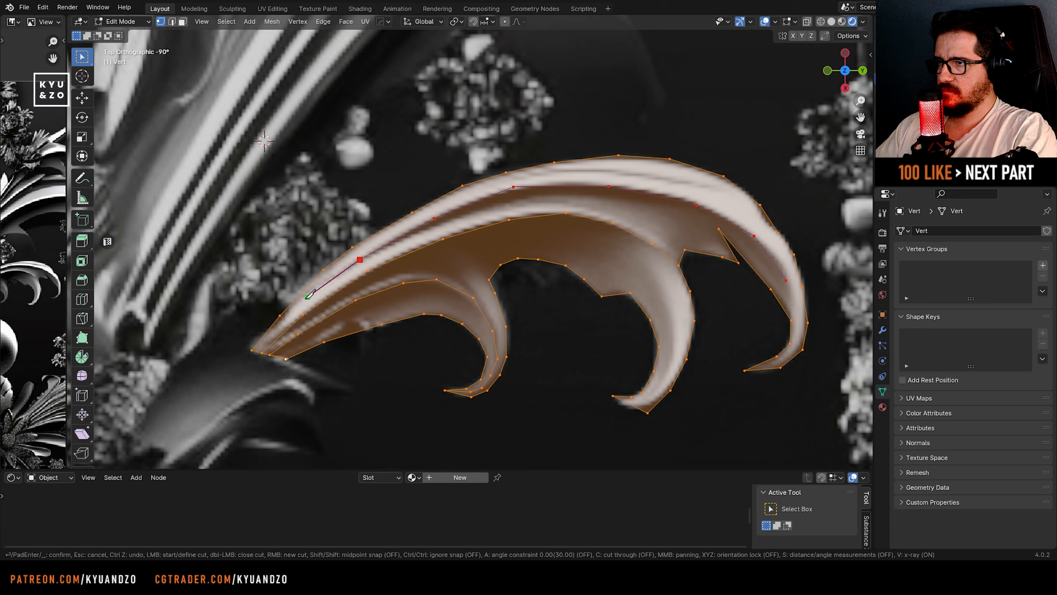
{"action": "left_click", "coordinate": [305, 299]}
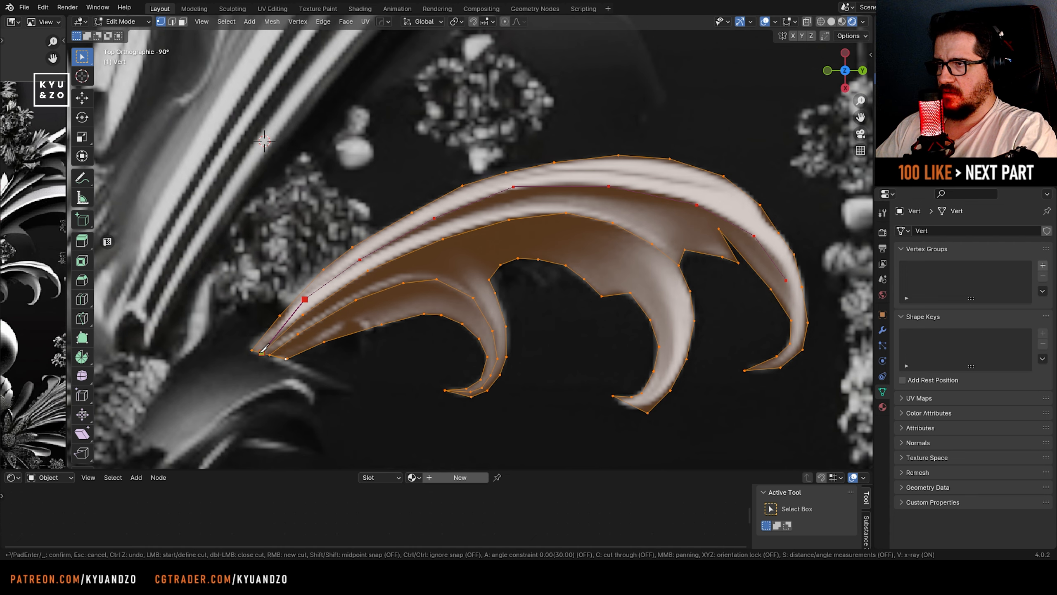
{"action": "left_click", "coordinate": [262, 352]}
{"action": "key", "text": "Return"}
- Move the outline vertices at the notch between the second and third curls onto the reference's edge
{"action": "scroll", "coordinate": [471, 206], "scroll_direction": "up", "scroll_amount": 3}
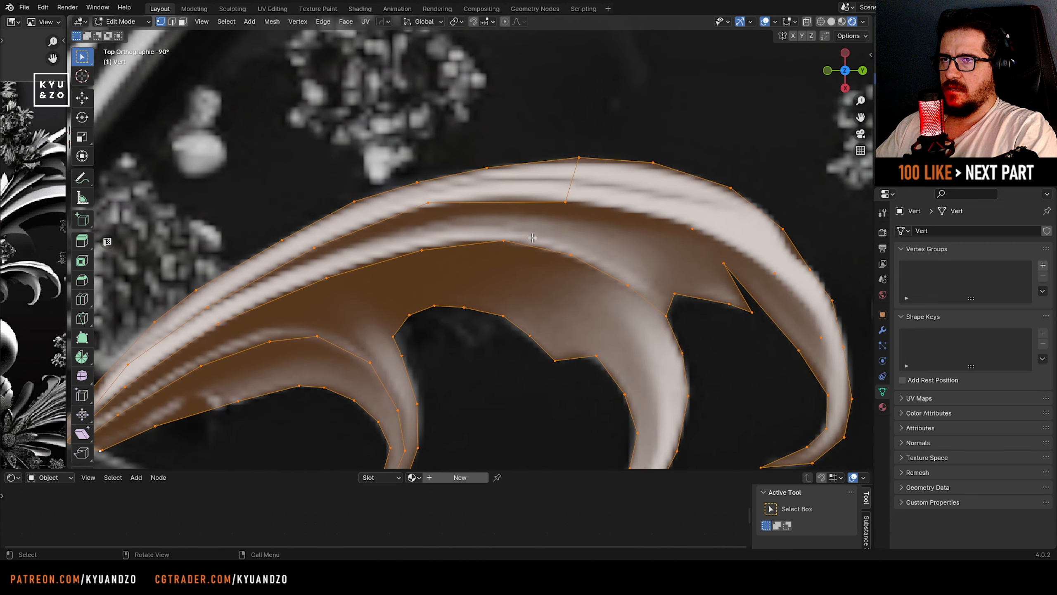
{"action": "scroll", "coordinate": [560, 245], "scroll_direction": "down", "scroll_amount": 4}
{"action": "scroll", "coordinate": [491, 242], "scroll_direction": "up", "scroll_amount": 3}
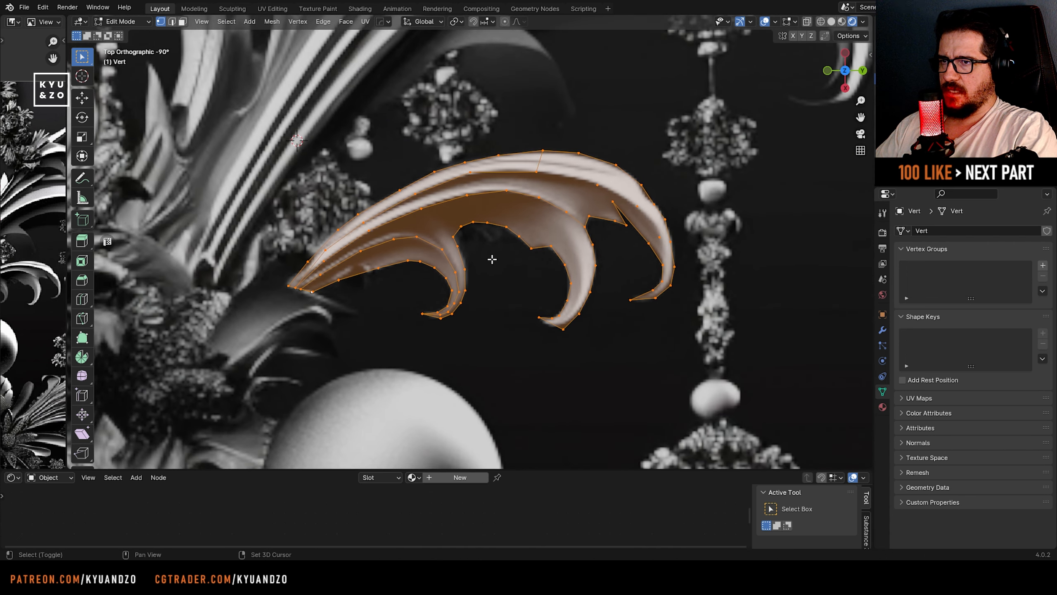
{"action": "scroll", "coordinate": [575, 367], "scroll_direction": "up", "scroll_amount": 1}
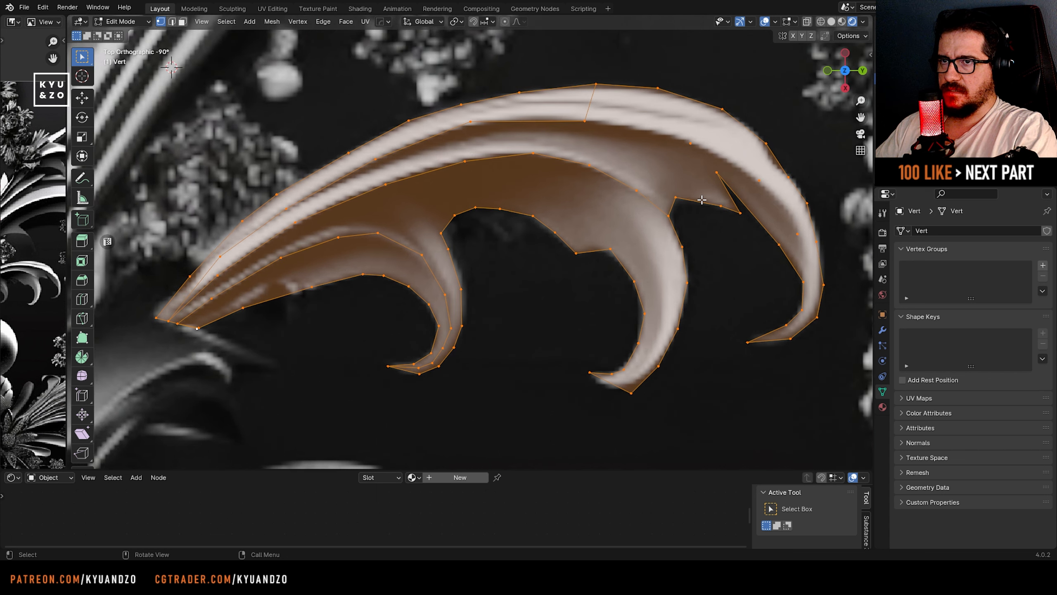
{"action": "left_click", "coordinate": [722, 207]}
{"action": "key", "text": "g"}
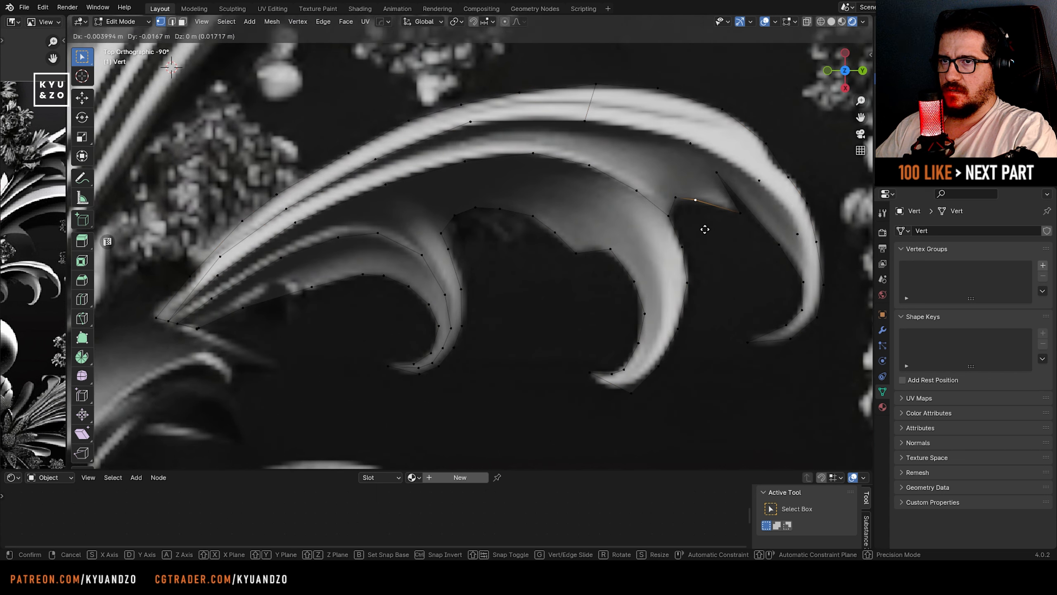
{"action": "key", "text": "Escape"}
{"action": "key", "text": "g"}
{"action": "left_click", "coordinate": [731, 208]}
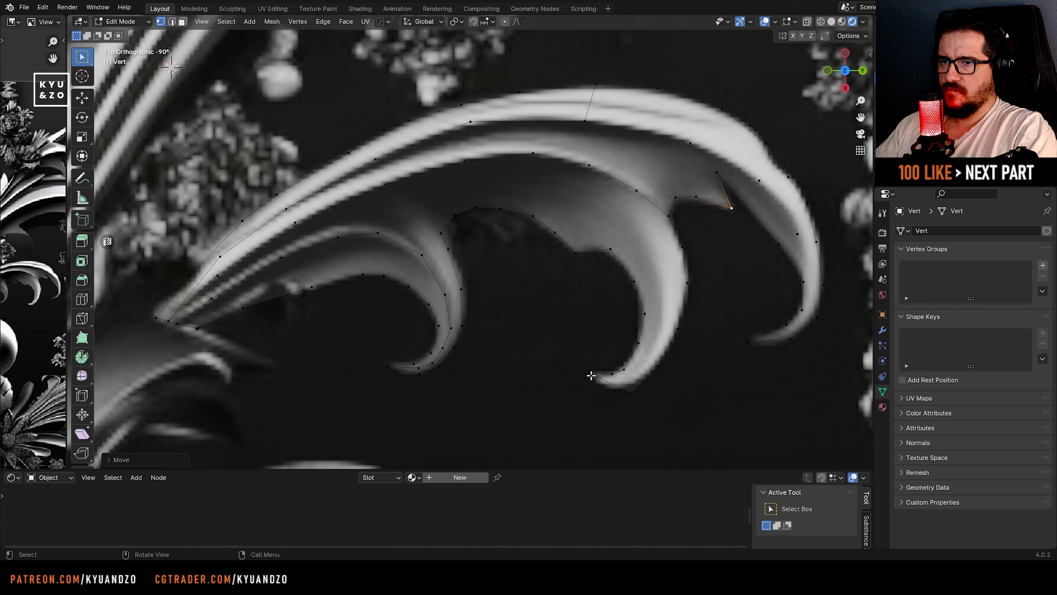
- Knife a vertex into the second curl's lower outline, then position it and the curl's tip vertex to match the reference
{"action": "key", "text": "k"}
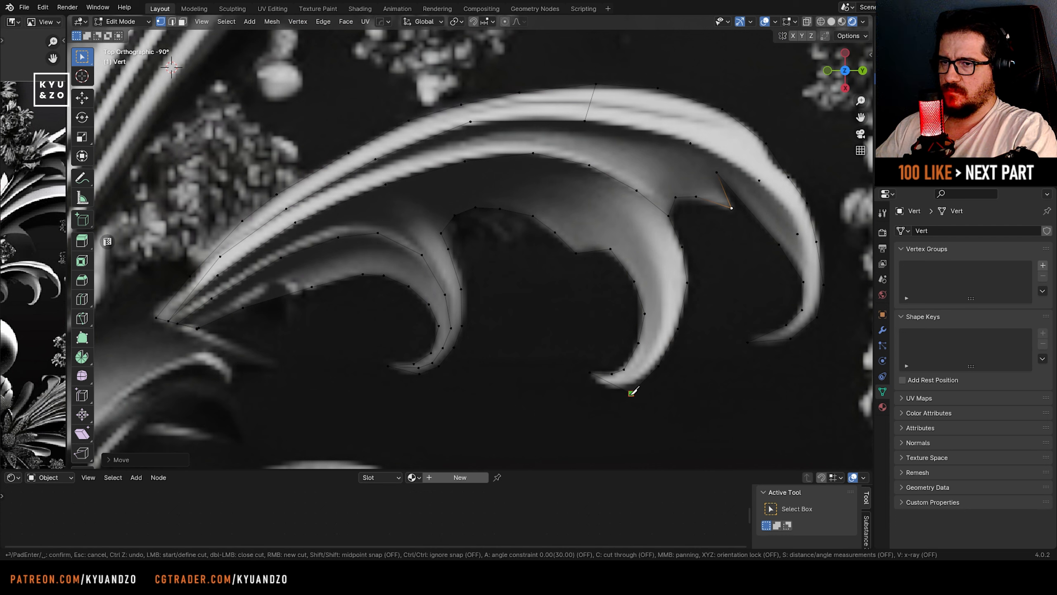
{"action": "left_click", "coordinate": [631, 392]}
{"action": "key", "text": "Return"}
{"action": "key", "text": "g"}
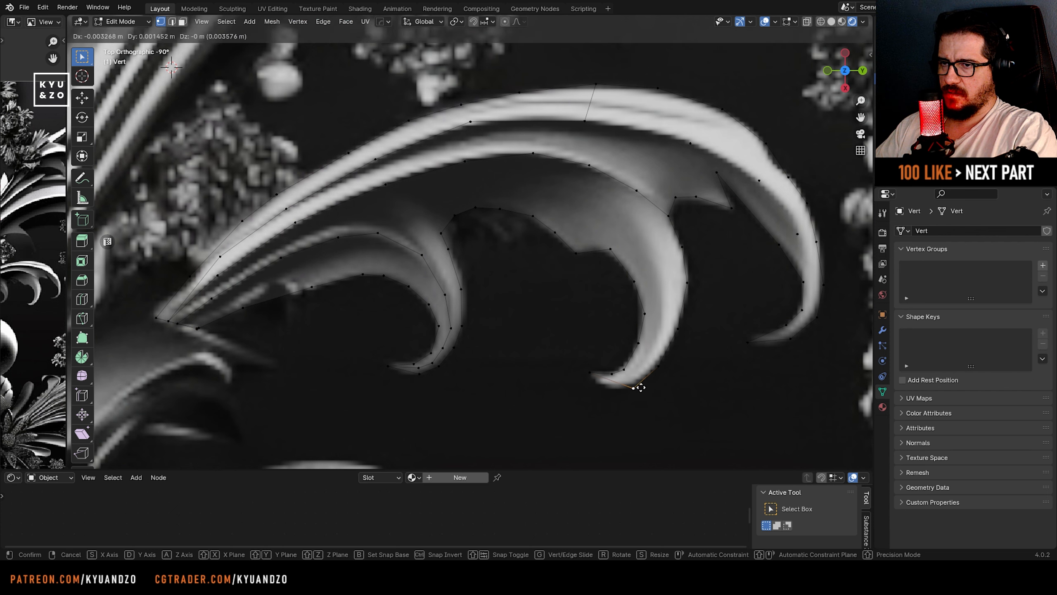
{"action": "left_click", "coordinate": [637, 387]}
{"action": "left_click", "coordinate": [594, 372]}
{"action": "key", "text": "g"}
{"action": "left_click", "coordinate": [580, 372]}
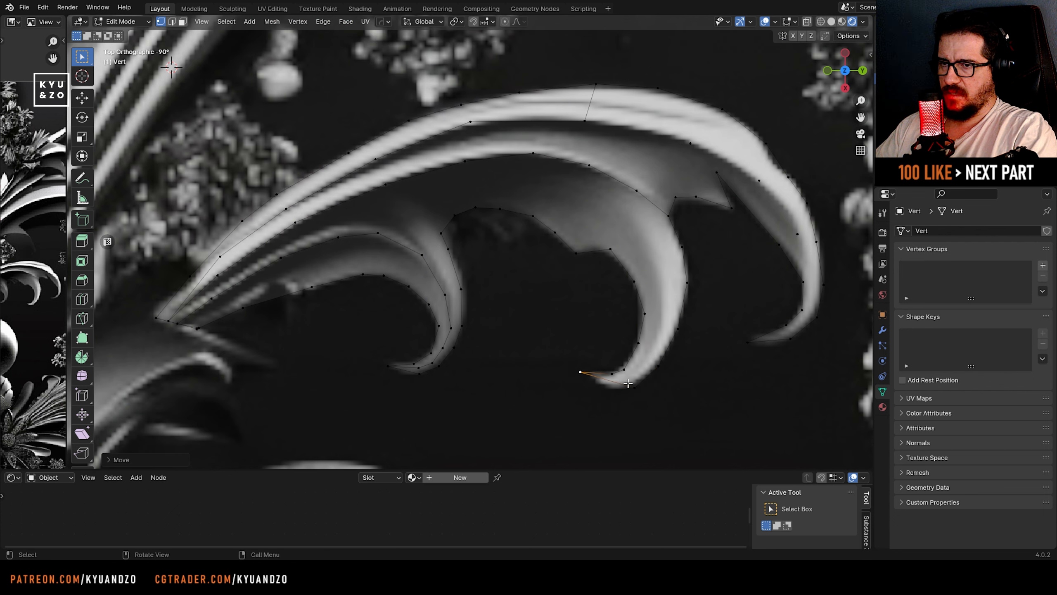
- Move the outline vertices around the second curl's lower bend and inner side near the tip onto the reference's edge
{"action": "left_click", "coordinate": [628, 391]}
{"action": "key", "text": "g"}
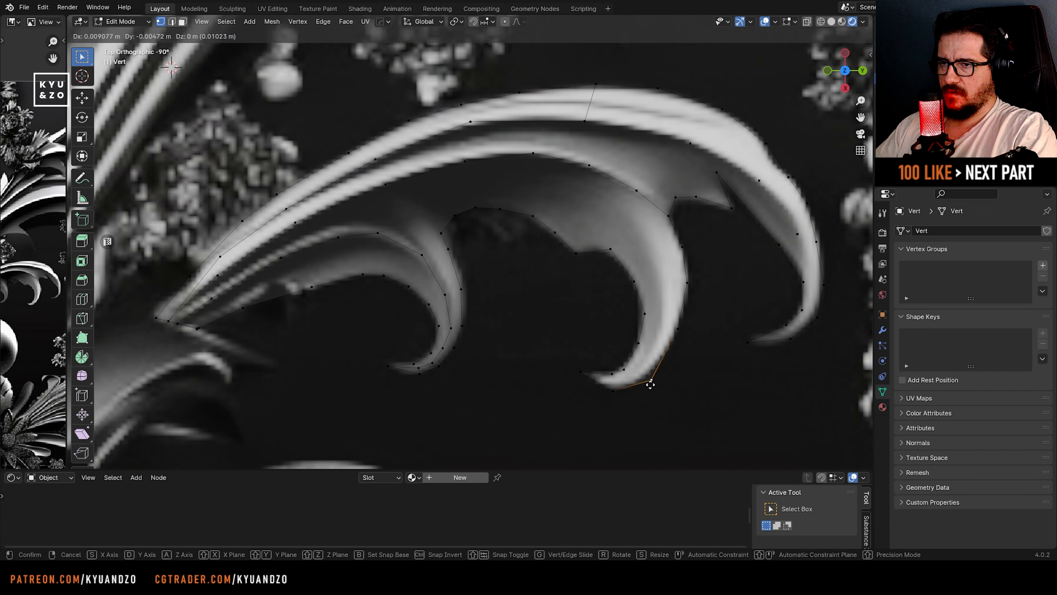
{"action": "left_click", "coordinate": [649, 379]}
{"action": "left_click", "coordinate": [665, 350]}
{"action": "key", "text": "g"}
{"action": "left_click", "coordinate": [616, 372]}
{"action": "left_click", "coordinate": [616, 373]}
{"action": "key", "text": "g"}
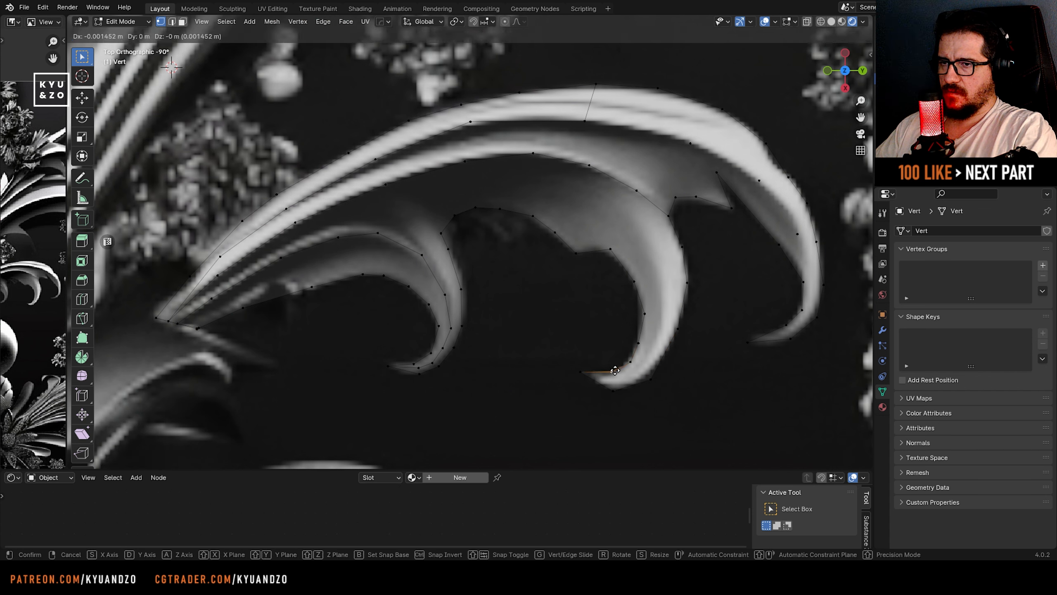
{"action": "left_click", "coordinate": [616, 370]}
- Knife-cut the leaf face along the second curl's center, from its tip up to the middle rib
{"action": "key", "text": "k"}
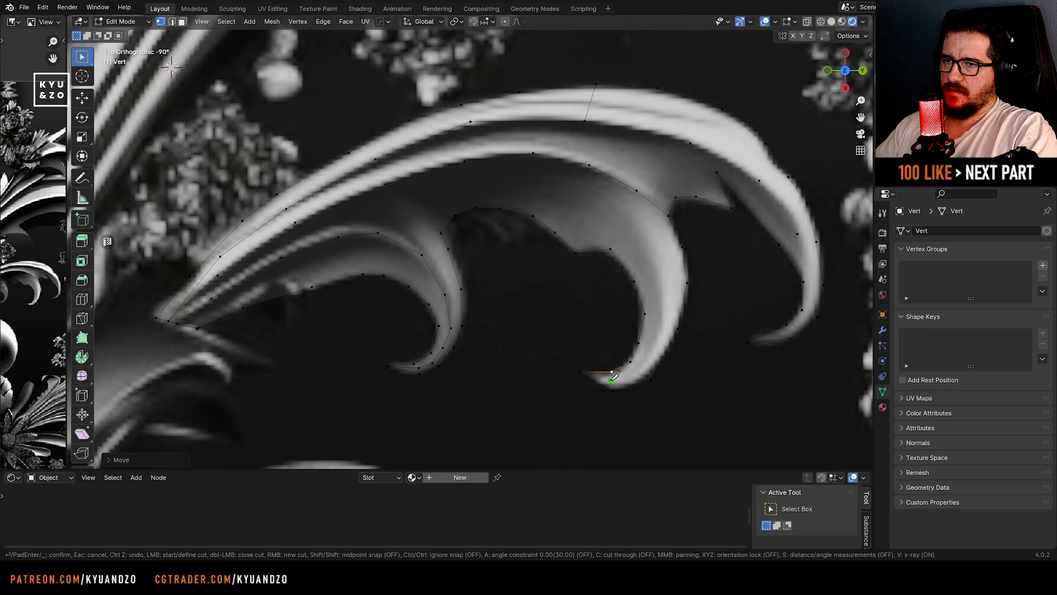
{"action": "left_click", "coordinate": [633, 373]}
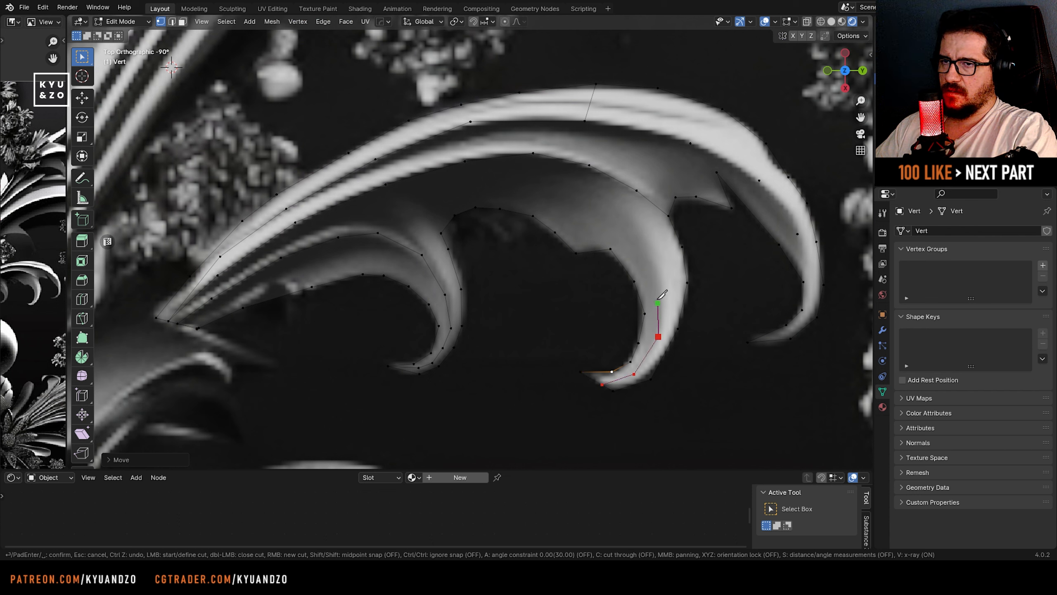
{"action": "left_click", "coordinate": [657, 273]}
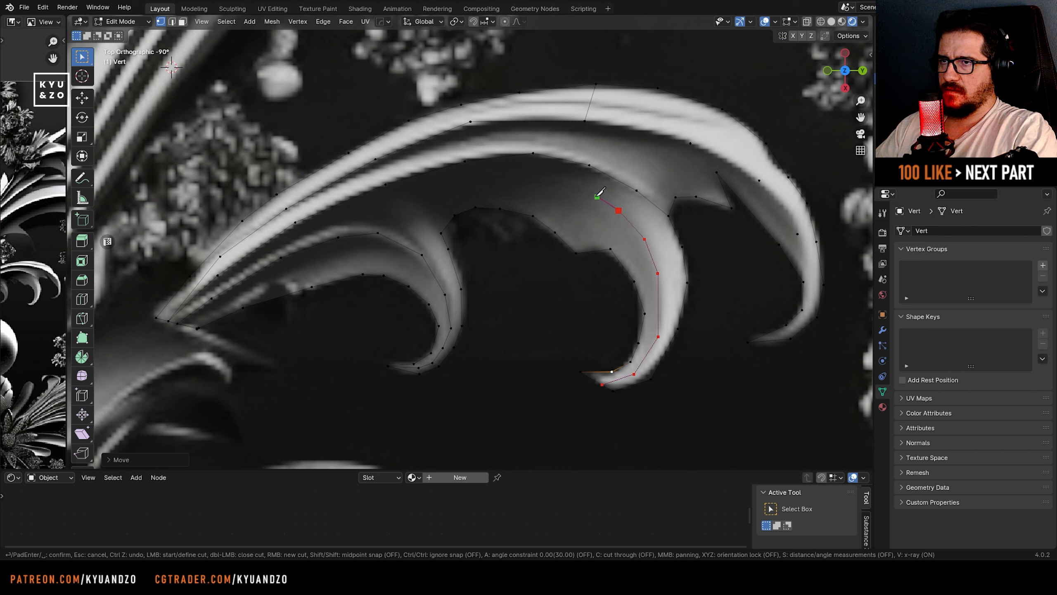
{"action": "left_click", "coordinate": [533, 152]}
{"action": "key", "text": "Return"}
- Hide the reference image in the 3D viewport and switch the viewport to Solid shading
{"action": "middle_click_drag", "start_coordinate": [544, 323], "coordinate": [465, 147]}
{"action": "key", "text": "Tab"}
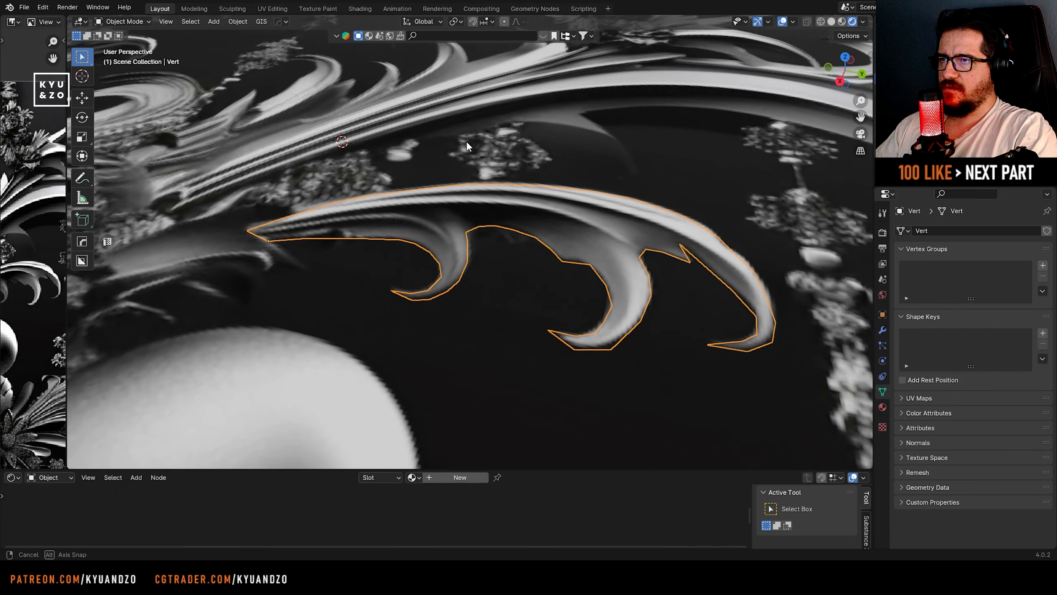
{"action": "scroll", "coordinate": [465, 146], "scroll_direction": "down", "scroll_amount": 2}
{"action": "key", "text": "Tab"}
{"action": "scroll", "coordinate": [520, 135], "scroll_direction": "down", "scroll_amount": 1}
{"action": "scroll", "coordinate": [578, 123], "scroll_direction": "up", "scroll_amount": 1}
{"action": "key", "text": "Tab"}
{"action": "left_click", "coordinate": [578, 123]}
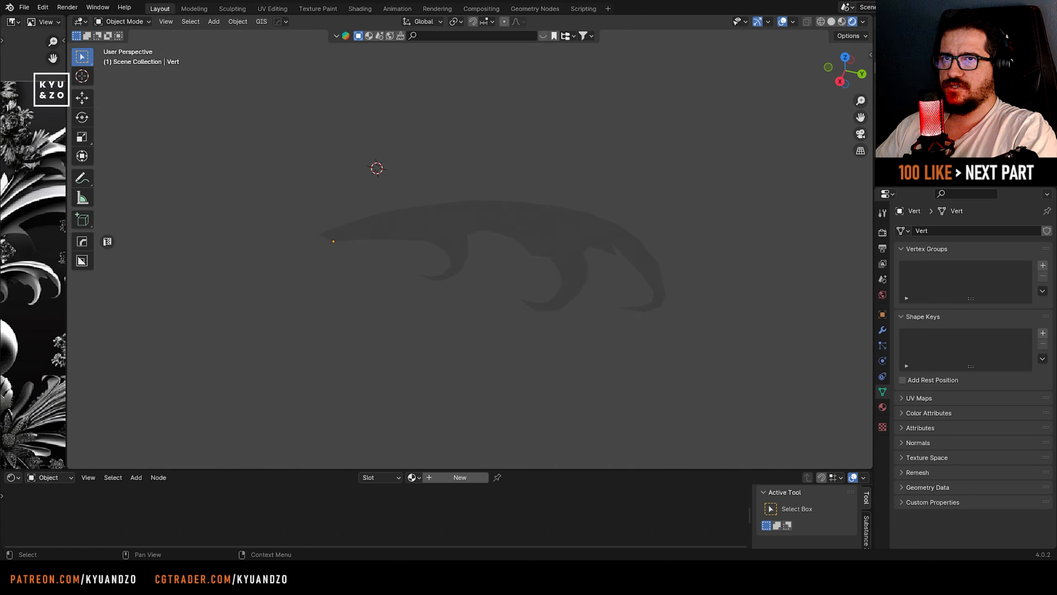
{"action": "left_click", "coordinate": [506, 220]}
{"action": "left_click", "coordinate": [831, 22]}
{"action": "left_click", "coordinate": [509, 158]}
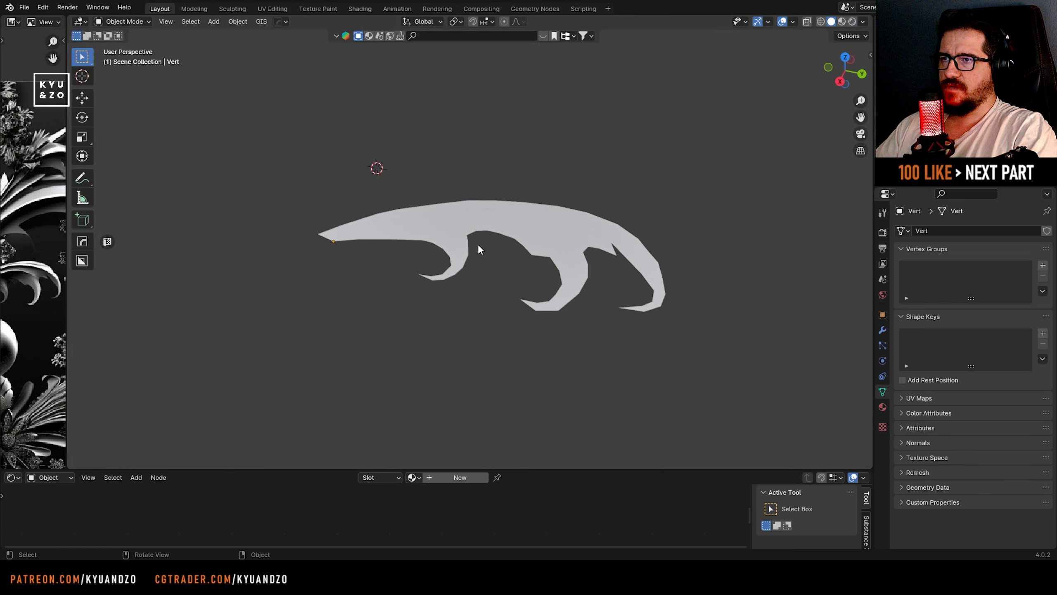
- Select the leaf object and widen the image editor so the matching leaf in the reference shows beside the viewport
{"action": "left_click", "coordinate": [455, 217]}
{"action": "left_click_drag", "start_coordinate": [67, 291], "coordinate": [371, 293]}
{"action": "scroll", "coordinate": [173, 221], "scroll_direction": "up", "scroll_amount": 3}
{"action": "scroll", "coordinate": [173, 221], "scroll_direction": "up", "scroll_amount": 2}
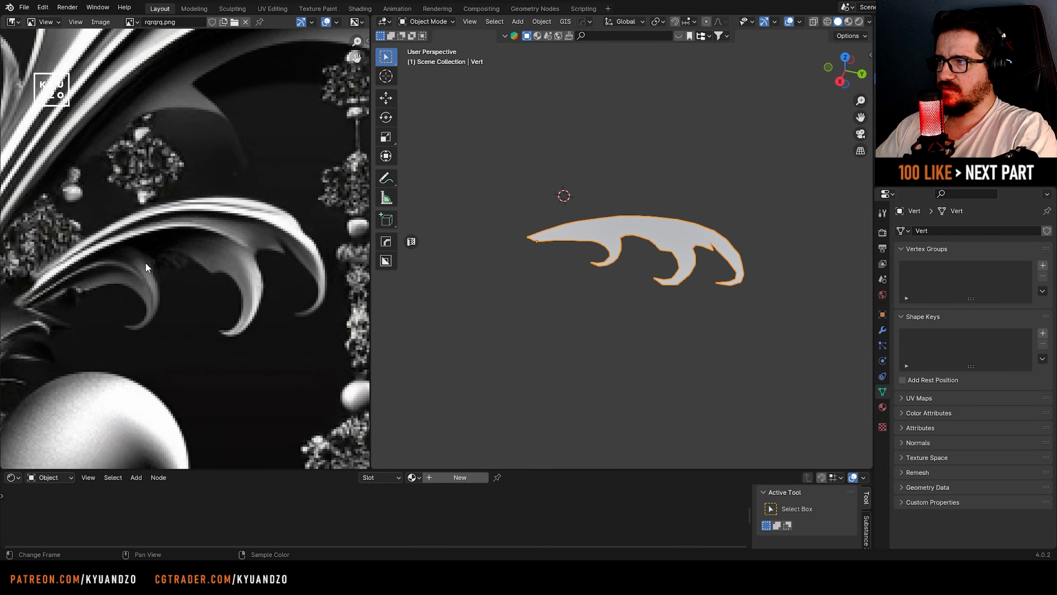
{"action": "scroll", "coordinate": [595, 225], "scroll_direction": "up", "scroll_amount": 4}
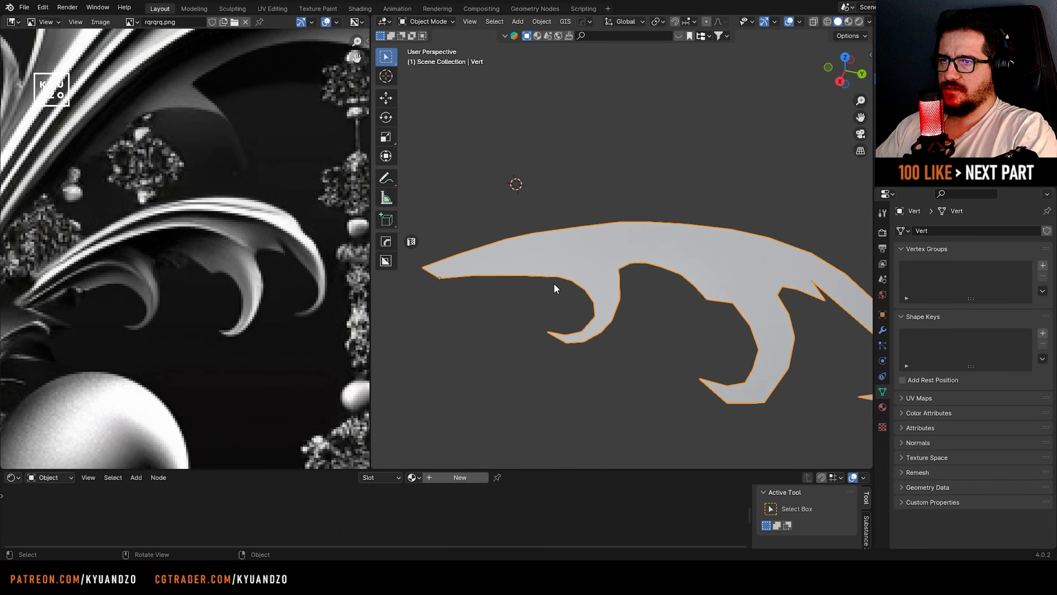
- Select the lower rib's edges in edge mode, from the first curl's tip to the leaf's base
{"action": "key", "text": "Tab"}
{"action": "scroll", "coordinate": [565, 267], "scroll_direction": "up", "scroll_amount": 2}
{"action": "key", "text": "2"}
{"action": "left_click", "coordinate": [630, 299], "text": "shift"}
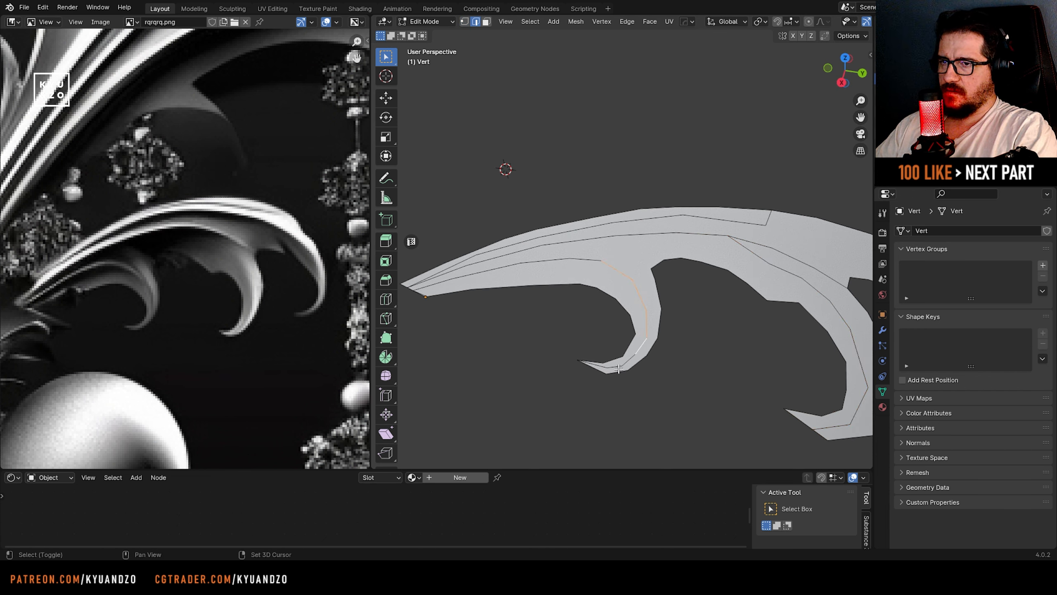
{"action": "scroll", "coordinate": [625, 360], "scroll_direction": "up", "scroll_amount": 2}
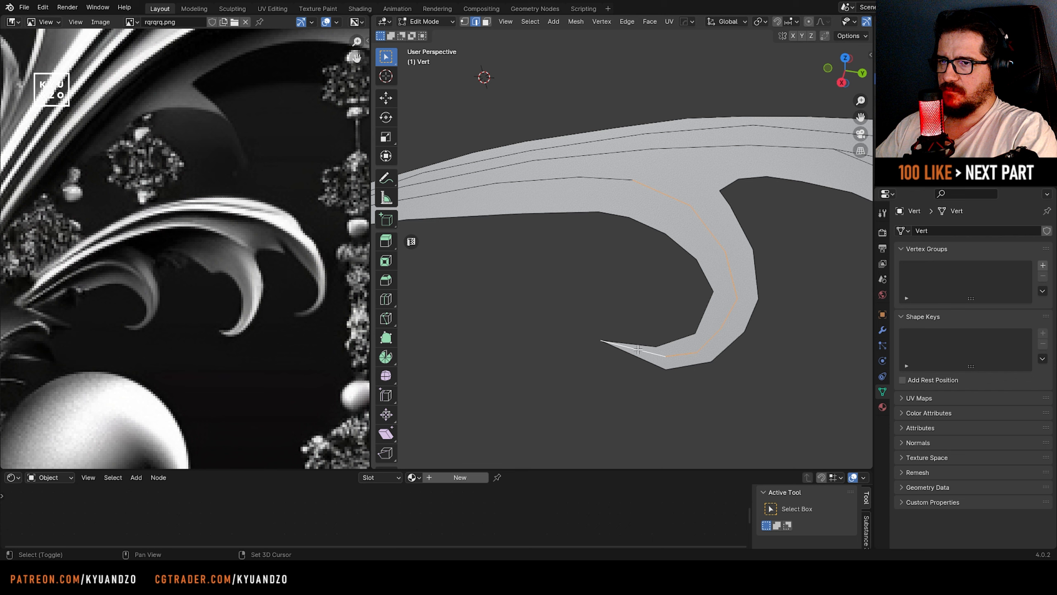
{"action": "left_click", "coordinate": [551, 180], "text": "shift"}
{"action": "left_click", "coordinate": [604, 177], "text": "shift"}
{"action": "middle_click_drag", "start_coordinate": [439, 214], "coordinate": [525, 219], "text": "shift"}
{"action": "left_click", "coordinate": [524, 196], "text": "shift"}
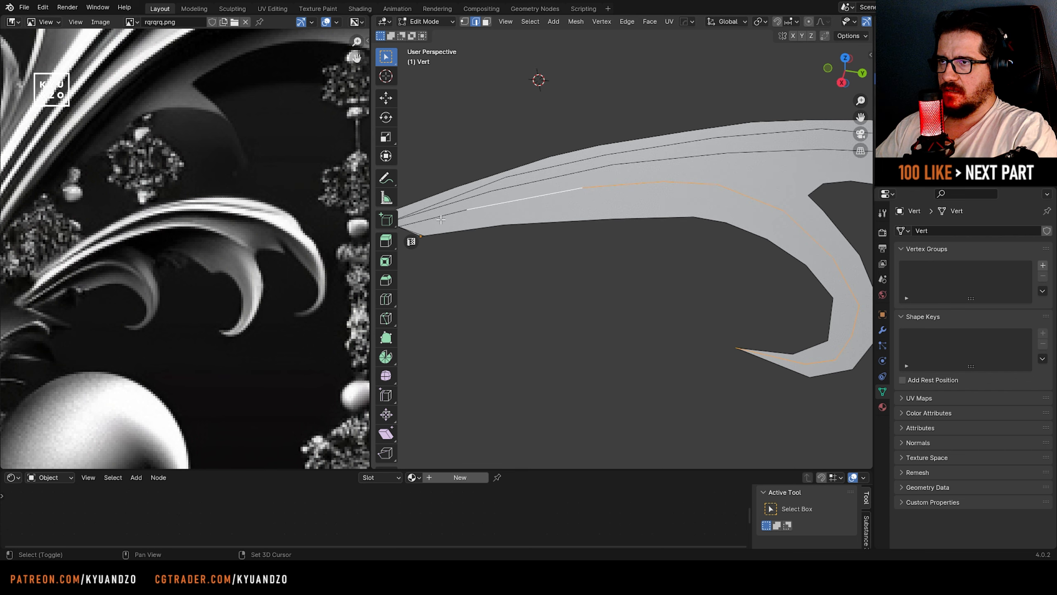
{"action": "left_click", "coordinate": [444, 215], "text": "shift"}
{"action": "key", "text": "g"}
{"action": "key", "text": "z"}
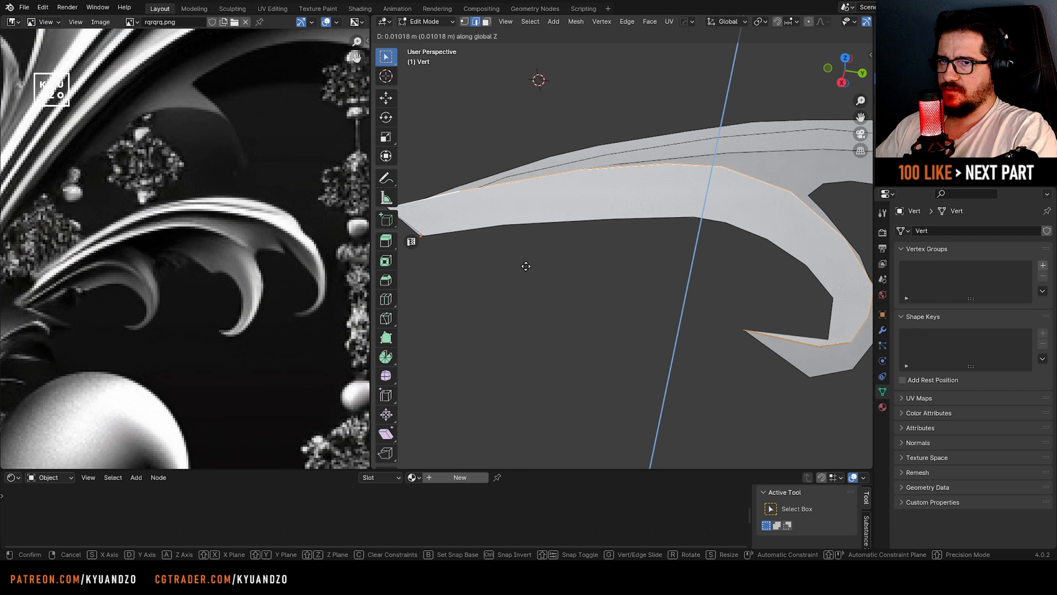
{"action": "right_click", "coordinate": [528, 264]}
{"action": "middle_click_drag", "start_coordinate": [718, 284], "coordinate": [621, 255], "text": "shift"}
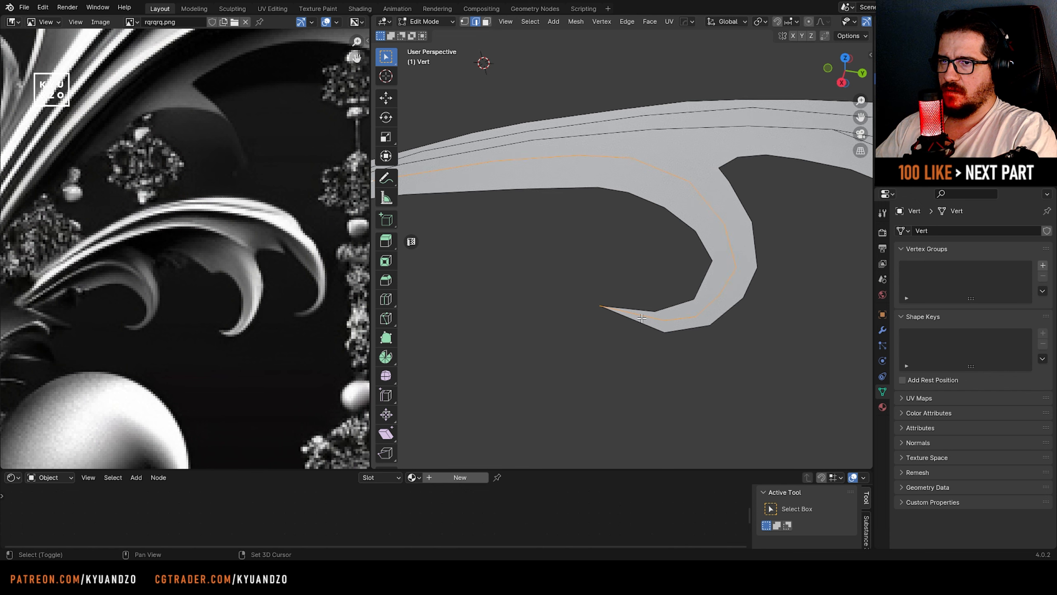
- Deselect the edge at the first curl's tip and raise the remaining lower rib edges about 0.007 m along Z
{"action": "left_click", "coordinate": [642, 318], "text": "shift"}
{"action": "key", "text": "g"}
{"action": "key", "text": "a"}
{"action": "right_click", "coordinate": [522, 220]}
{"action": "middle_click_drag", "start_coordinate": [522, 219], "coordinate": [594, 218], "text": "shift"}
{"action": "key", "text": "g"}
{"action": "key", "text": "a"}
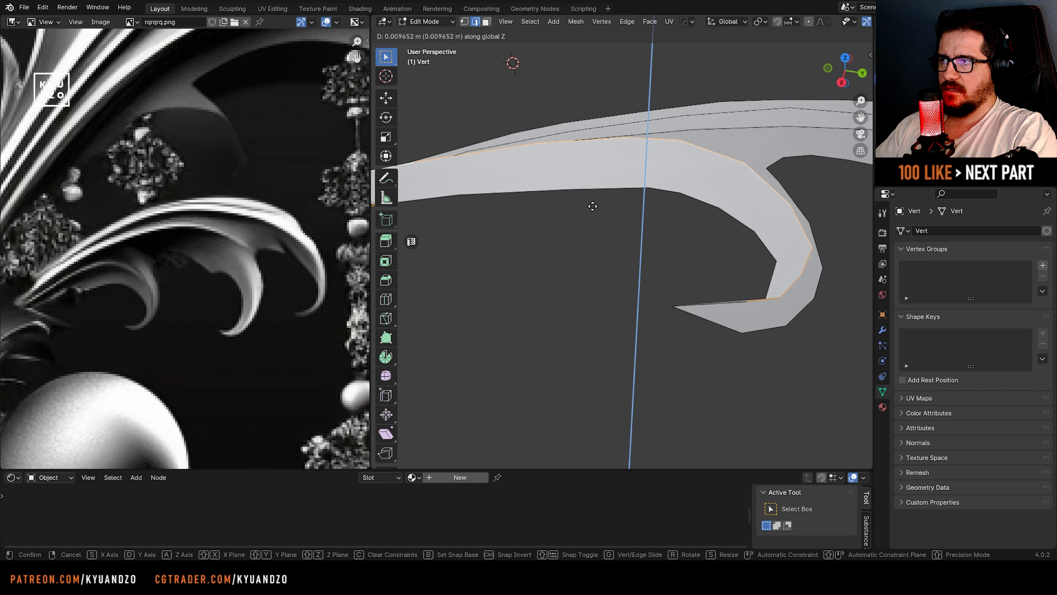
{"action": "right_click", "coordinate": [592, 216]}
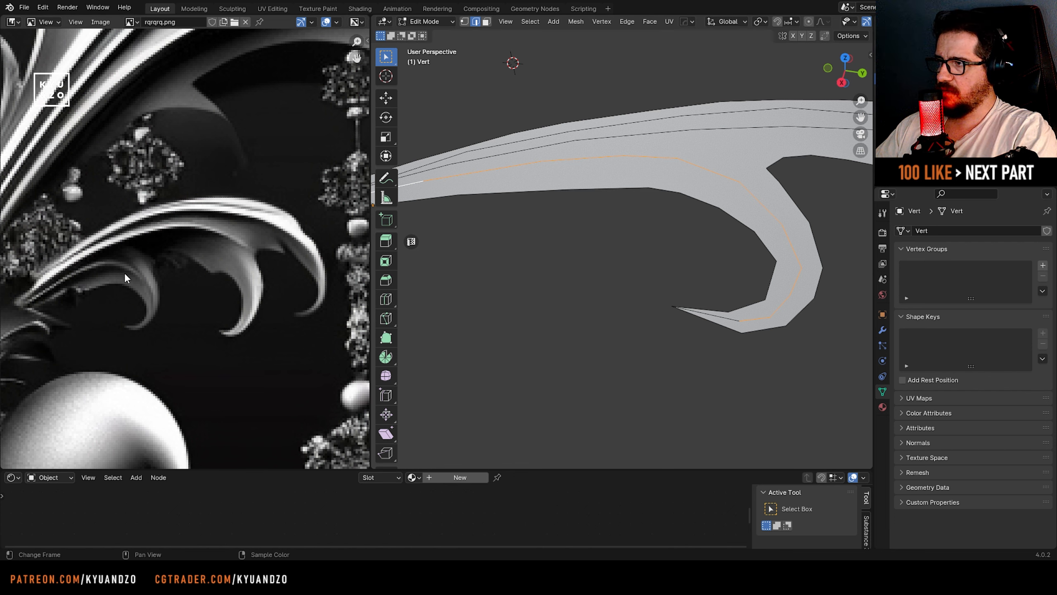
{"action": "key", "text": "g"}
{"action": "key", "text": "z"}
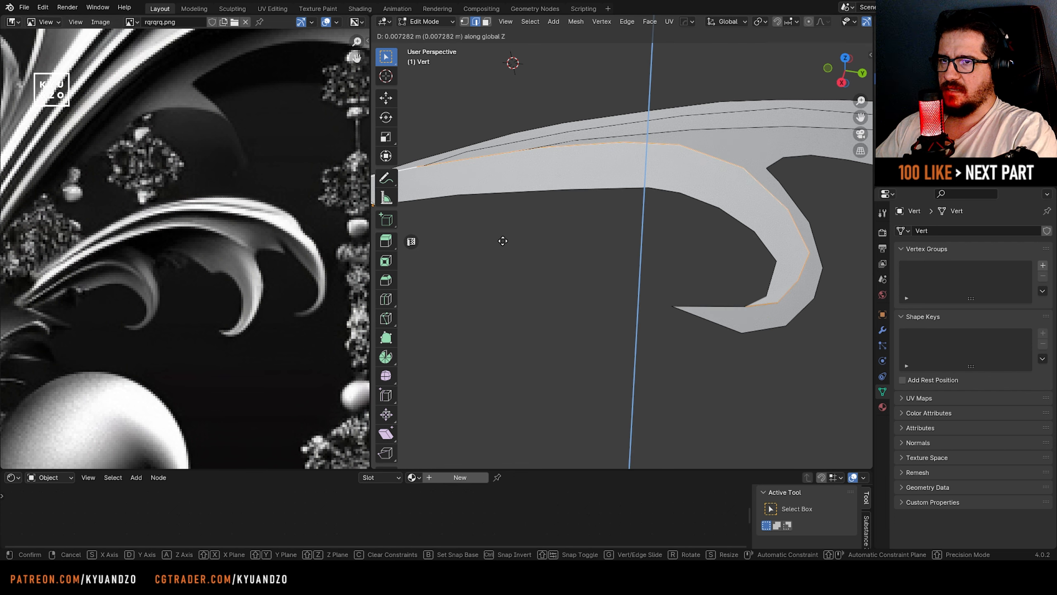
{"action": "left_click", "coordinate": [503, 241]}
- Select the middle rib's edges from the leaf's base to the outer side of the second curl
{"action": "middle_click_drag", "start_coordinate": [581, 165], "coordinate": [580, 267]}
{"action": "scroll", "coordinate": [580, 266], "scroll_direction": "down", "scroll_amount": 3}
{"action": "scroll", "coordinate": [489, 206], "scroll_direction": "up", "scroll_amount": 2}
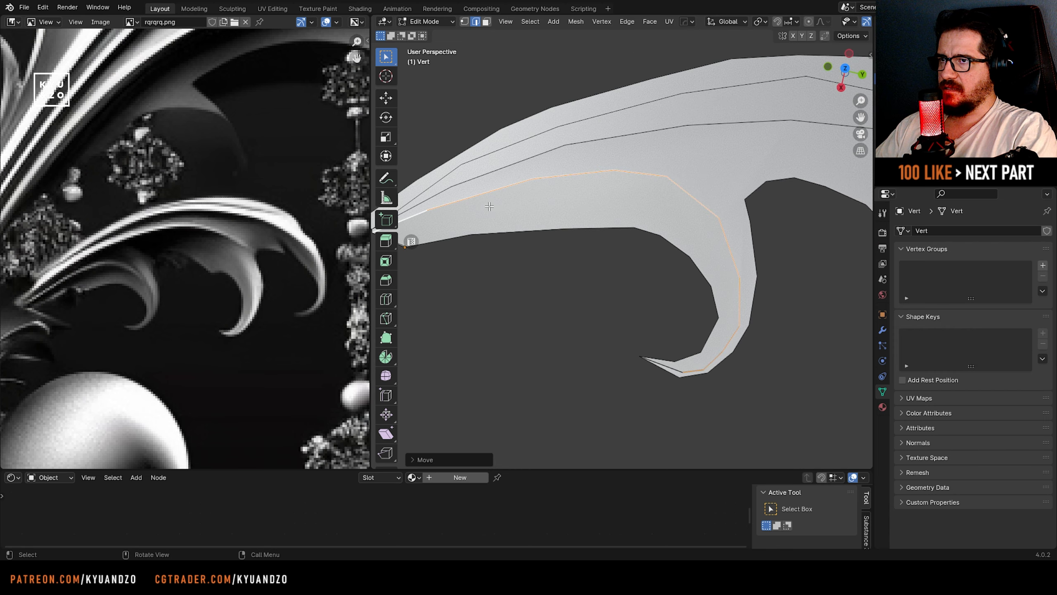
{"action": "left_click", "coordinate": [442, 192]}
{"action": "left_click", "coordinate": [519, 162], "text": "shift"}
{"action": "left_click", "coordinate": [599, 136], "text": "shift"}
{"action": "middle_click_drag", "start_coordinate": [768, 110], "coordinate": [630, 195], "text": "shift"}
{"action": "left_click", "coordinate": [612, 132], "text": "shift"}
{"action": "left_click", "coordinate": [658, 156], "text": "shift"}
{"action": "left_click", "coordinate": [712, 189], "text": "shift"}
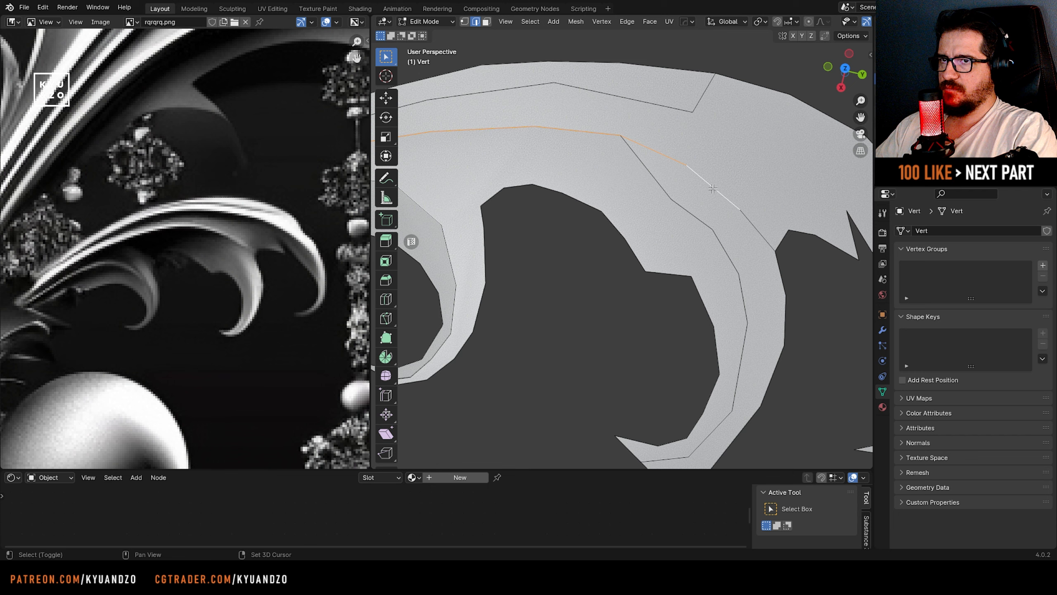
{"action": "key", "text": "g"}
{"action": "key", "text": "z"}
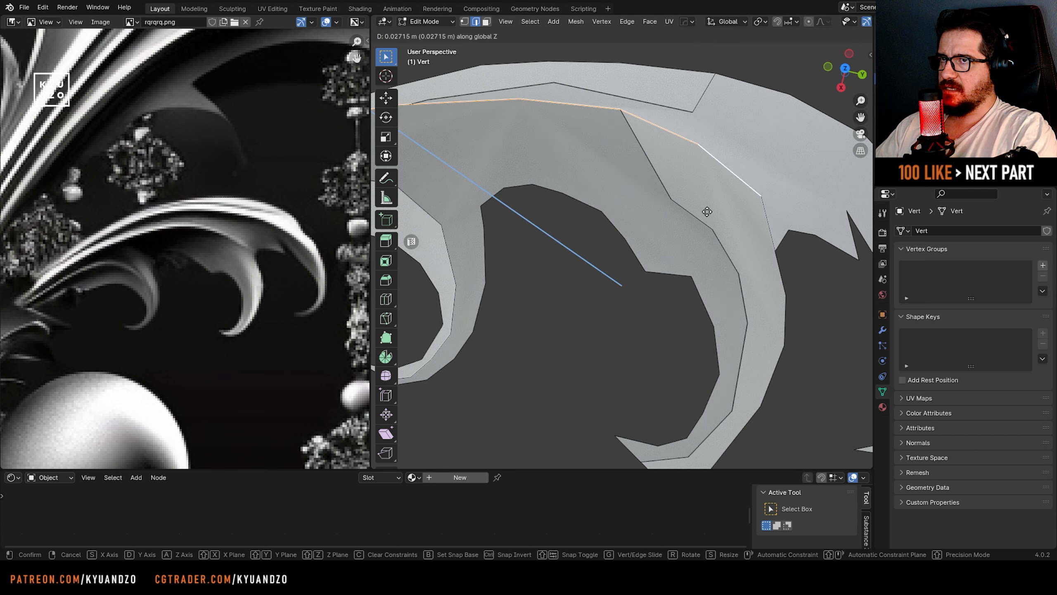
{"action": "right_click", "coordinate": [699, 239]}
- Raise the selected middle rib edges slightly along the global Z axis, judging the height from a low side view
{"action": "middle_click_drag", "start_coordinate": [698, 239], "coordinate": [647, 167]}
{"action": "key", "text": "shift+grave"}
{"action": "key", "text": "s"}
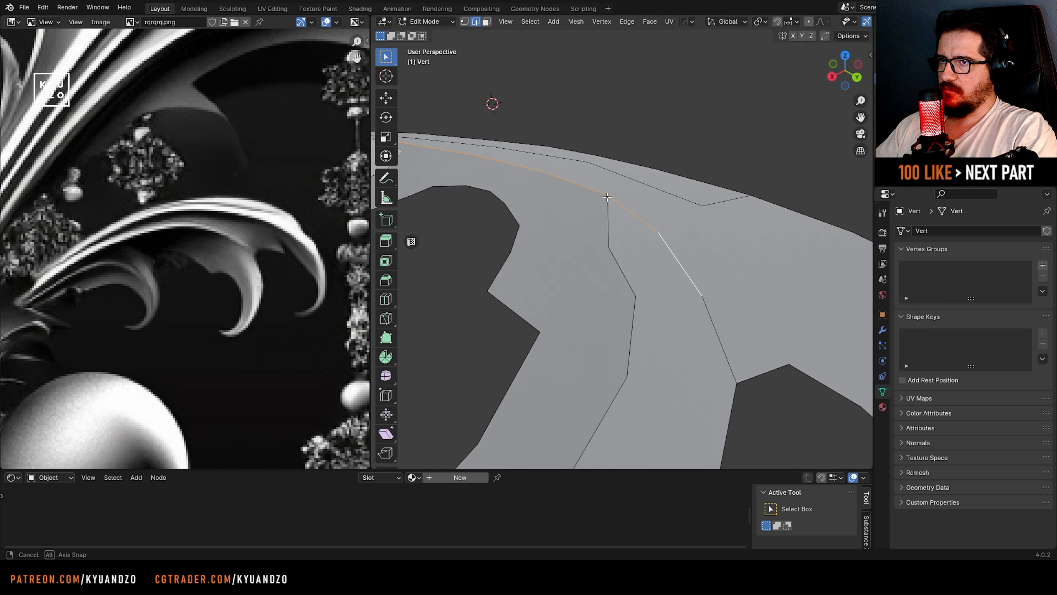
{"action": "key", "text": "w"}
{"action": "key", "text": "s"}
{"action": "key", "text": "w"}
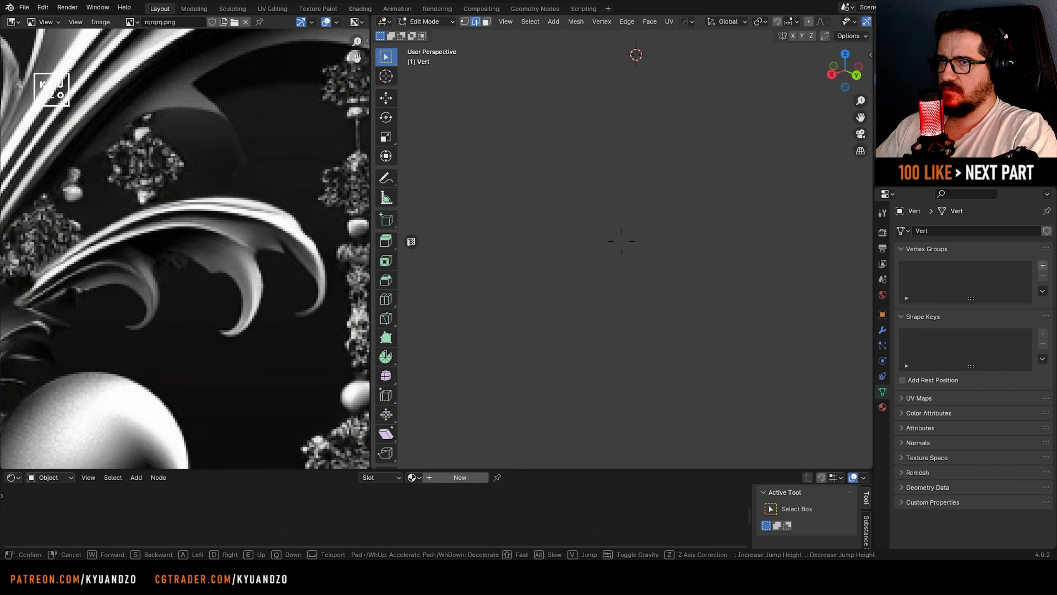
{"action": "key", "text": "s"}
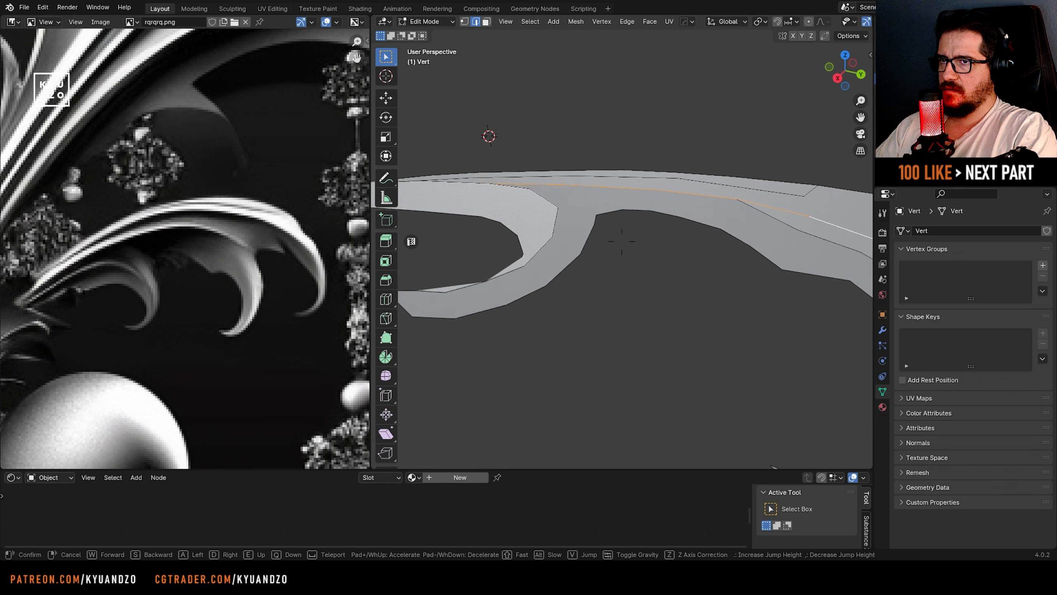
{"action": "left_click", "coordinate": [622, 241]}
{"action": "key", "text": "g"}
{"action": "key", "text": "z"}
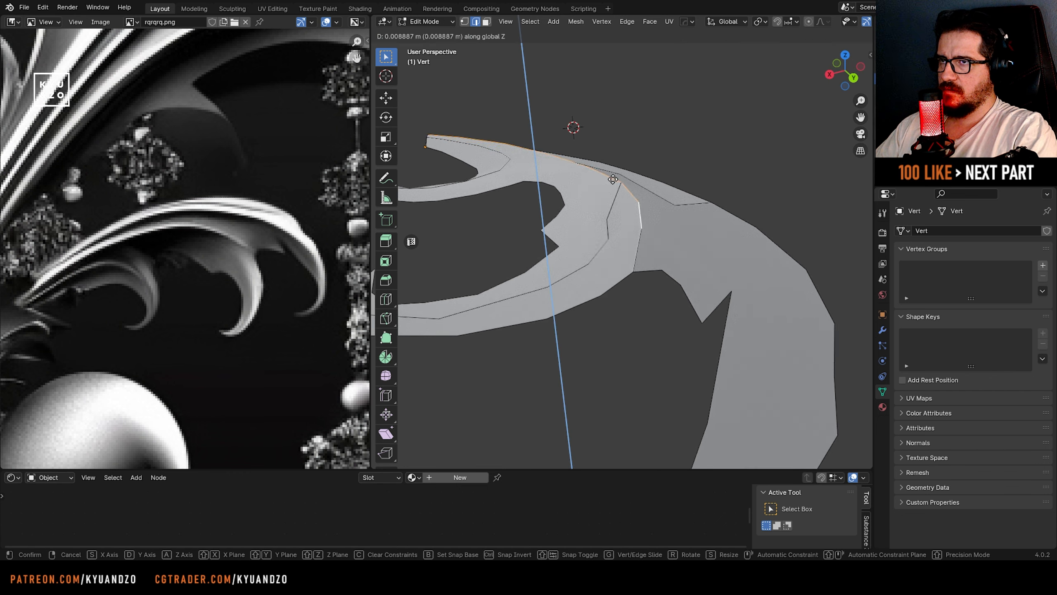
{"action": "left_click", "coordinate": [616, 191]}
- Select the center rib edges running down the second curl and raise them about 0.014 m along Z
{"action": "middle_click_drag", "start_coordinate": [616, 192], "coordinate": [626, 283]}
{"action": "left_click", "coordinate": [624, 257], "text": "shift"}
{"action": "left_click", "coordinate": [623, 291], "text": "shift"}
{"action": "left_click", "coordinate": [597, 340], "text": "shift"}
{"action": "left_click", "coordinate": [537, 397], "text": "shift"}
{"action": "middle_click_drag", "start_coordinate": [509, 378], "coordinate": [545, 390], "text": "shift"}
{"action": "key", "text": "g"}
{"action": "key", "text": "z"}
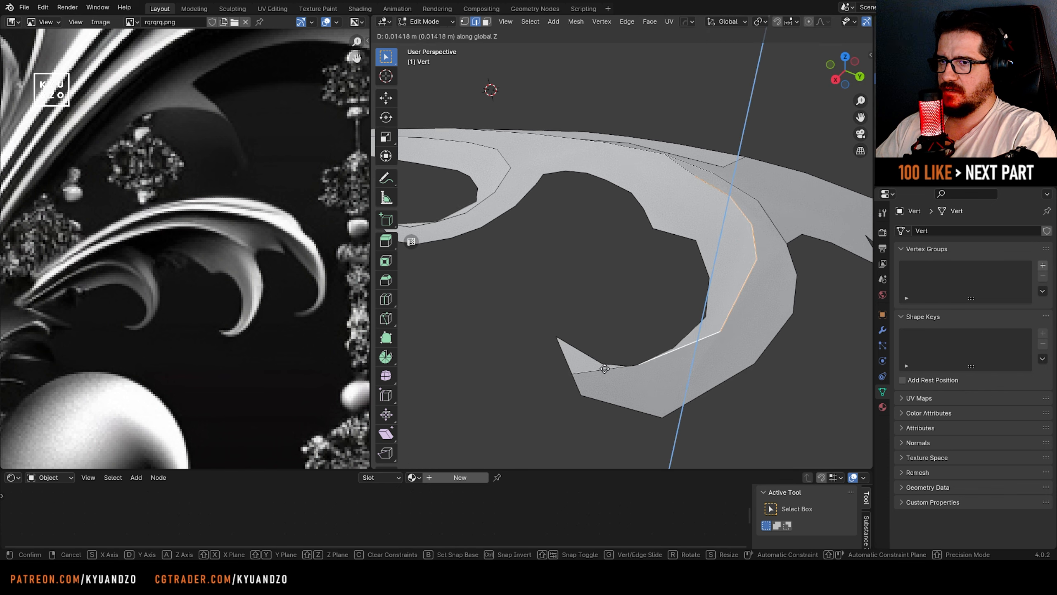
{"action": "left_click", "coordinate": [604, 370]}
- Move the upper vertex of the second curl's center rib slightly towards the middle rib to smooth the ridge
{"action": "middle_click_drag", "start_coordinate": [603, 370], "coordinate": [641, 294]}
{"action": "key", "text": "Tab"}
{"action": "scroll", "coordinate": [615, 308], "scroll_direction": "down", "scroll_amount": 5}
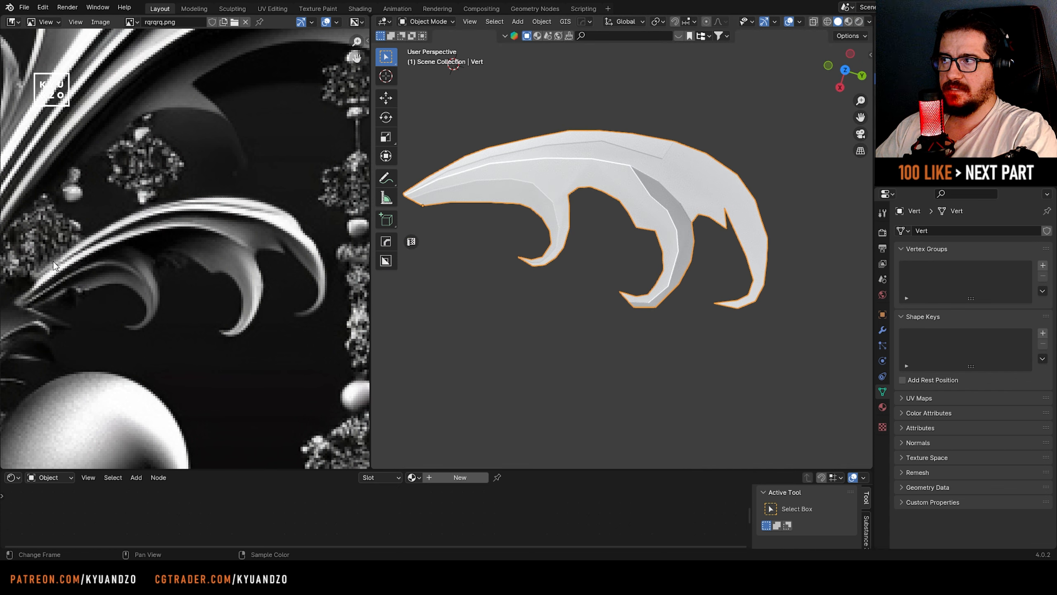
{"action": "scroll", "coordinate": [616, 227], "scroll_direction": "up", "scroll_amount": 5}
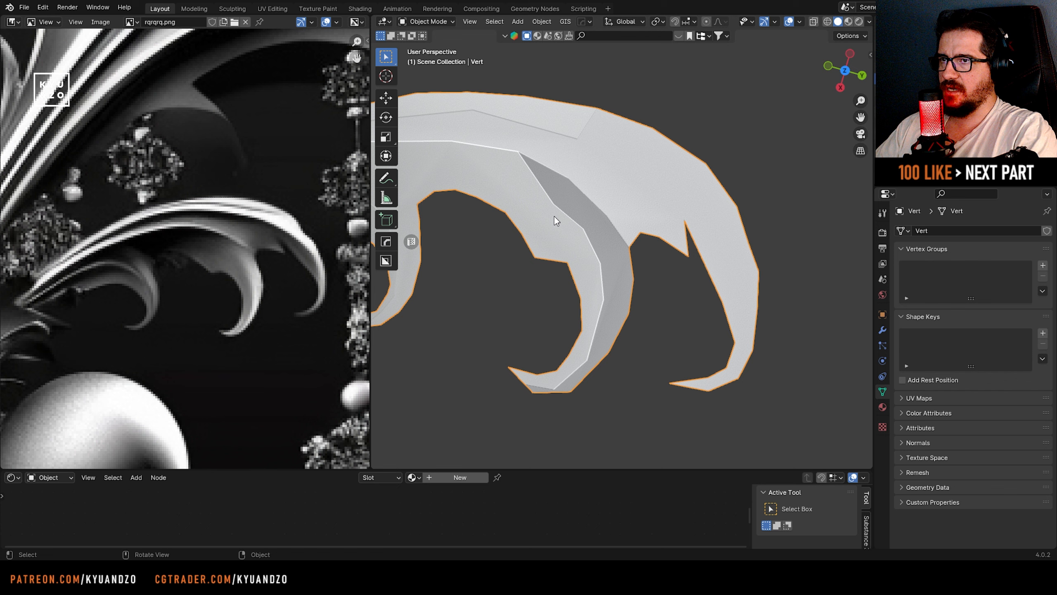
{"action": "key", "text": "Tab"}
{"action": "middle_click_drag", "start_coordinate": [556, 217], "coordinate": [619, 250], "text": "shift"}
{"action": "scroll", "coordinate": [620, 247], "scroll_direction": "up", "scroll_amount": 1}
{"action": "key", "text": "1"}
{"action": "left_click", "coordinate": [627, 239]}
{"action": "key", "text": "g"}
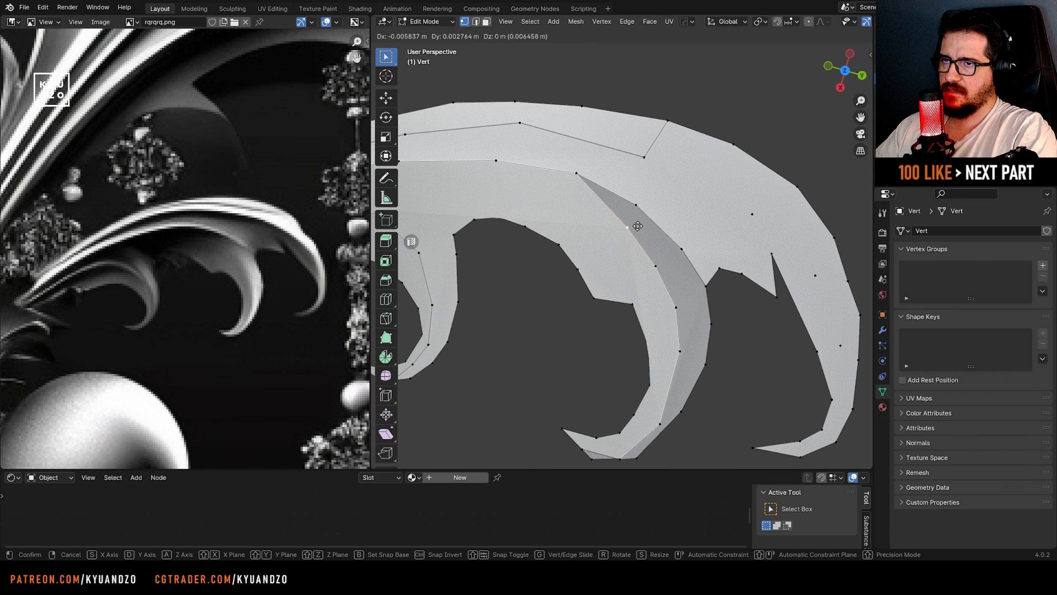
{"action": "left_click", "coordinate": [635, 226]}
- Delete the stray unconnected vertices inside the third, outermost curl of the leaf
{"action": "key", "text": "Tab"}
{"action": "scroll", "coordinate": [588, 301], "scroll_direction": "down", "scroll_amount": 4}
{"action": "middle_click_drag", "start_coordinate": [666, 220], "coordinate": [619, 235], "text": "shift"}
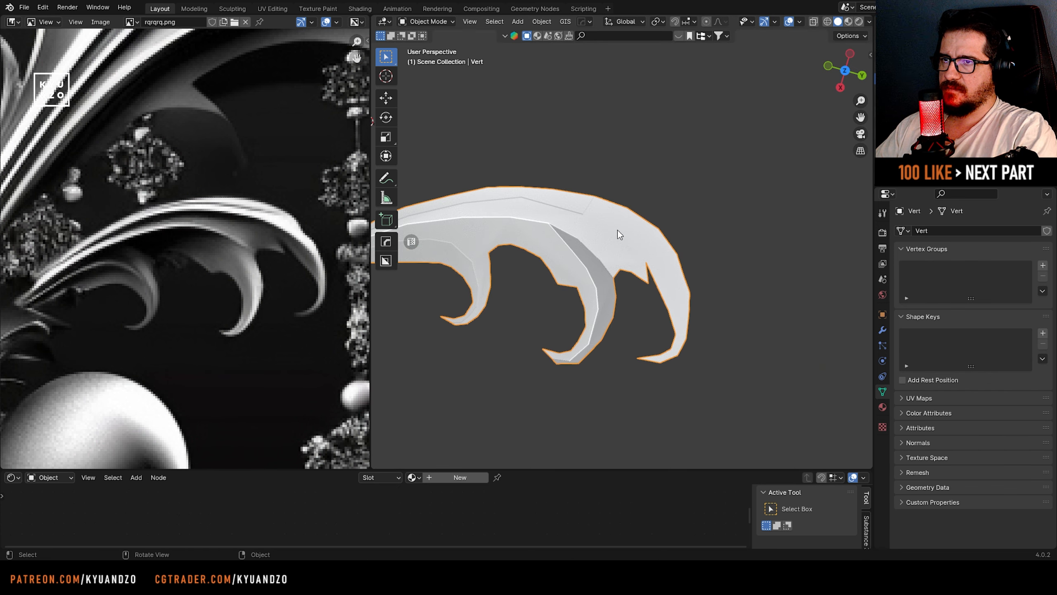
{"action": "scroll", "coordinate": [604, 284], "scroll_direction": "up", "scroll_amount": 2}
{"action": "key", "text": "Tab"}
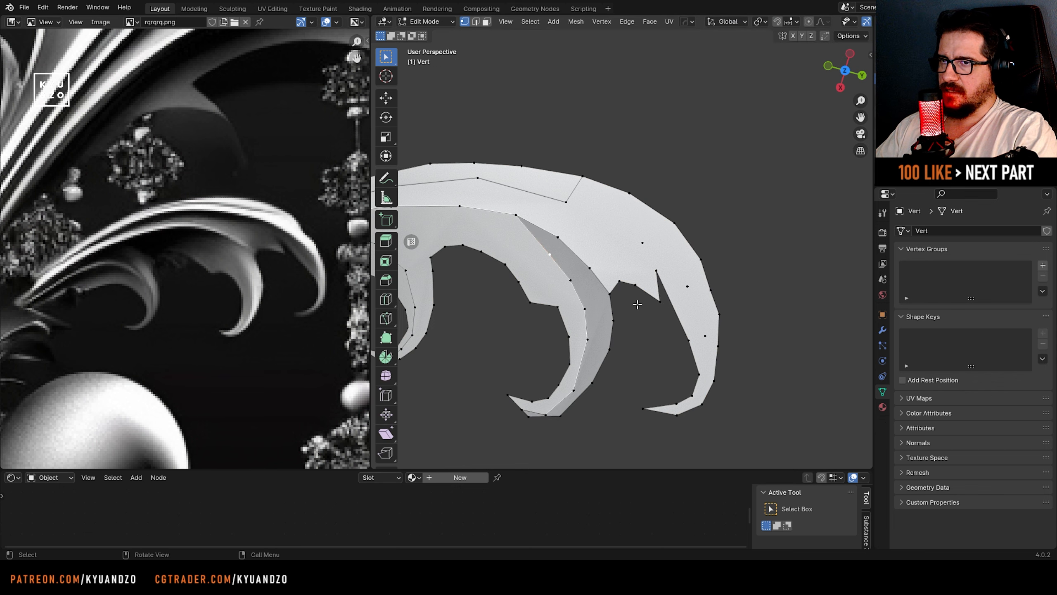
{"action": "middle_click_drag", "start_coordinate": [620, 271], "coordinate": [651, 272]}
{"action": "left_click", "coordinate": [643, 271], "text": "shift"}
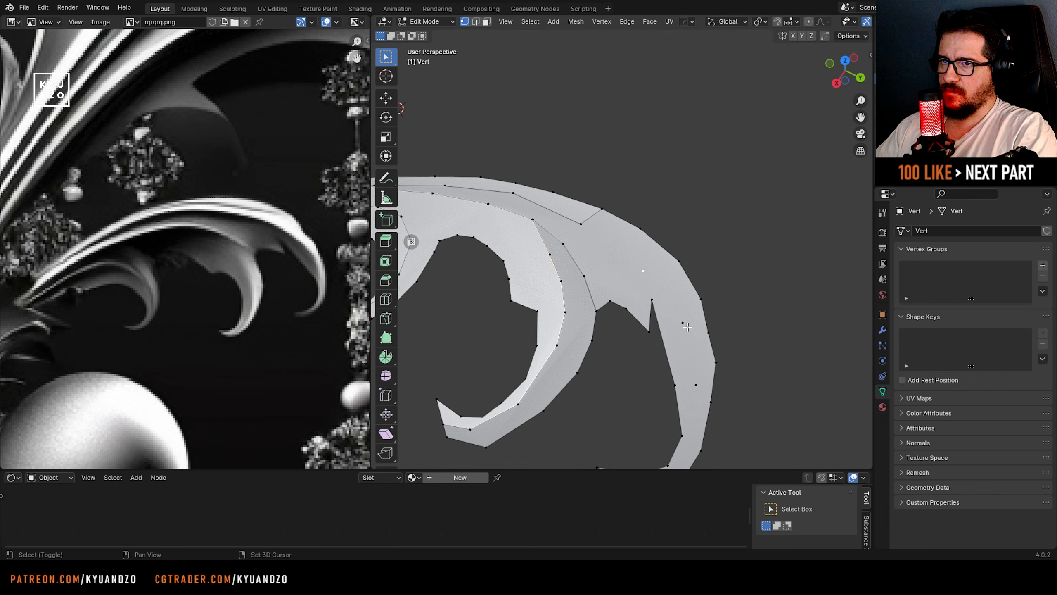
{"action": "left_click", "coordinate": [696, 385], "text": "shift"}
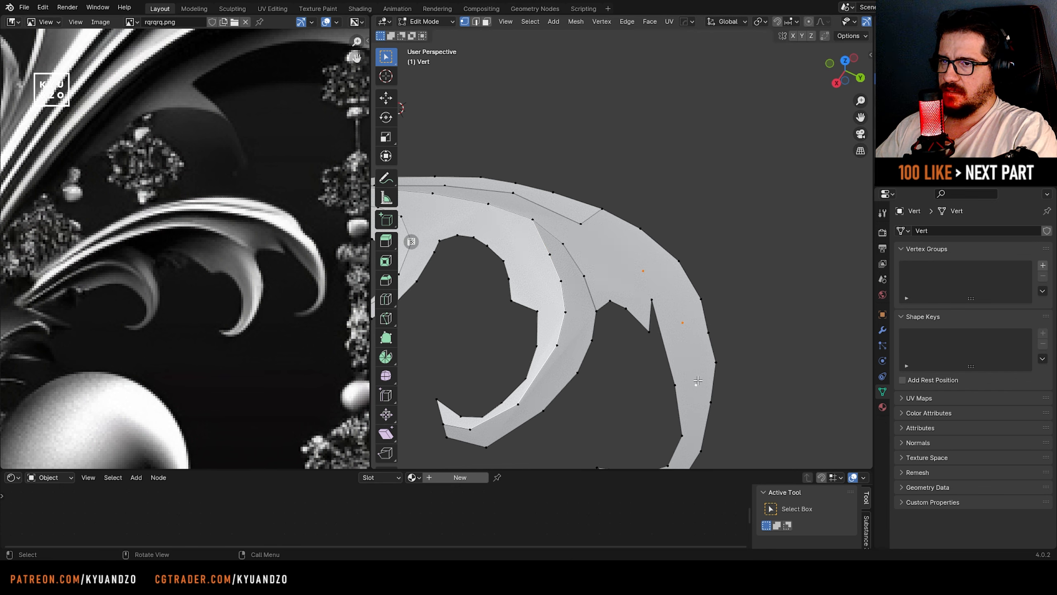
{"action": "key", "text": "x"}
{"action": "left_click", "coordinate": [697, 384]}
- Knife-cut a center rib along the third curl, from its outer edge near the tip up to the end of the leaf's upper rib
{"action": "middle_click_drag", "start_coordinate": [607, 247], "coordinate": [585, 270], "text": "alt"}
{"action": "scroll", "coordinate": [491, 284], "scroll_direction": "up", "scroll_amount": 2}
{"action": "key", "text": "k"}
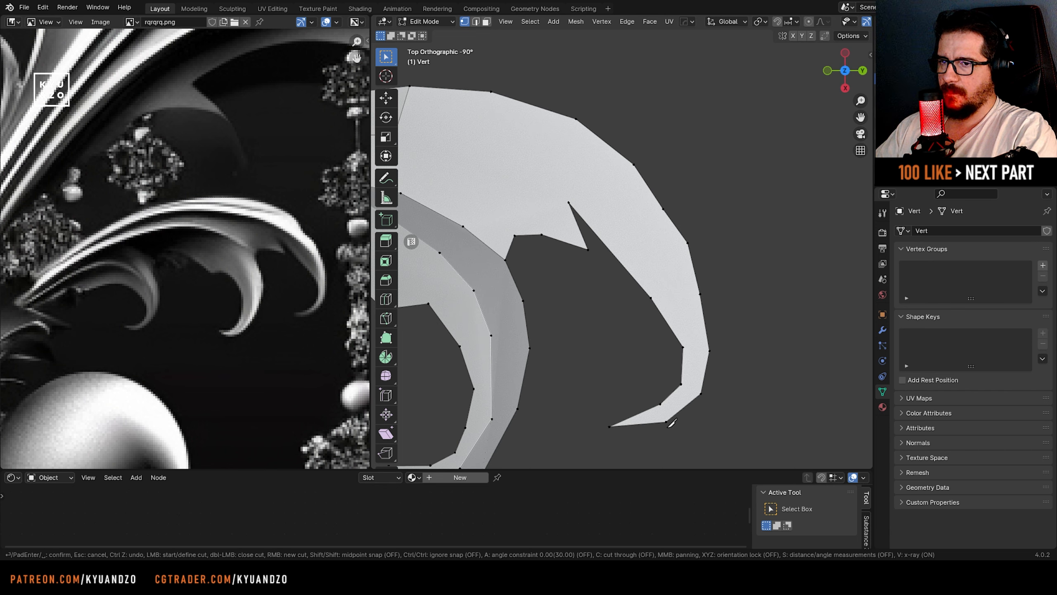
{"action": "left_click", "coordinate": [696, 346]}
{"action": "left_click", "coordinate": [677, 294]}
{"action": "left_click", "coordinate": [646, 232]}
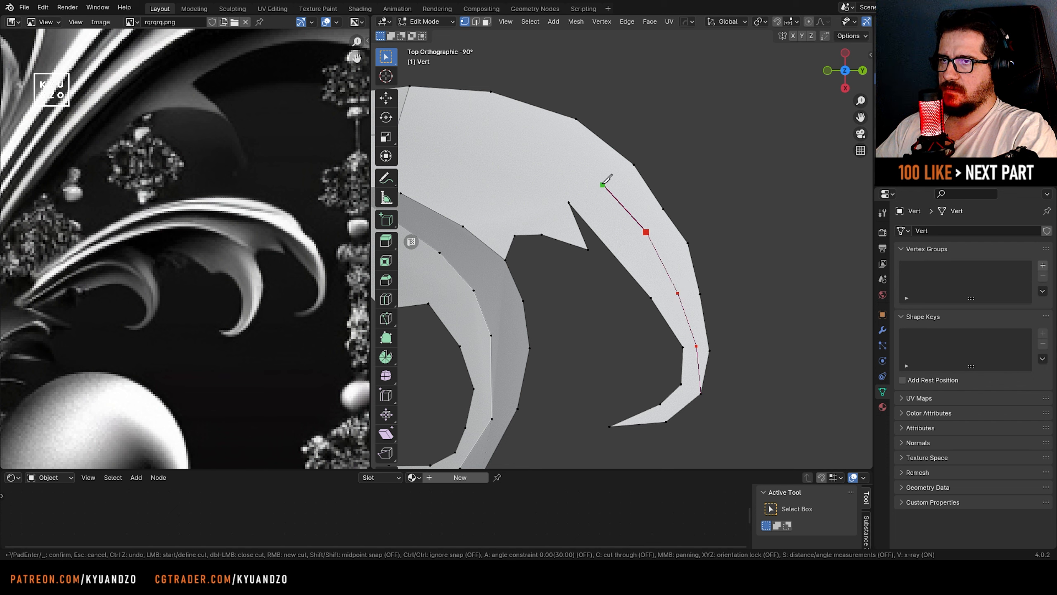
{"action": "left_click", "coordinate": [600, 183]}
{"action": "left_click", "coordinate": [538, 149]}
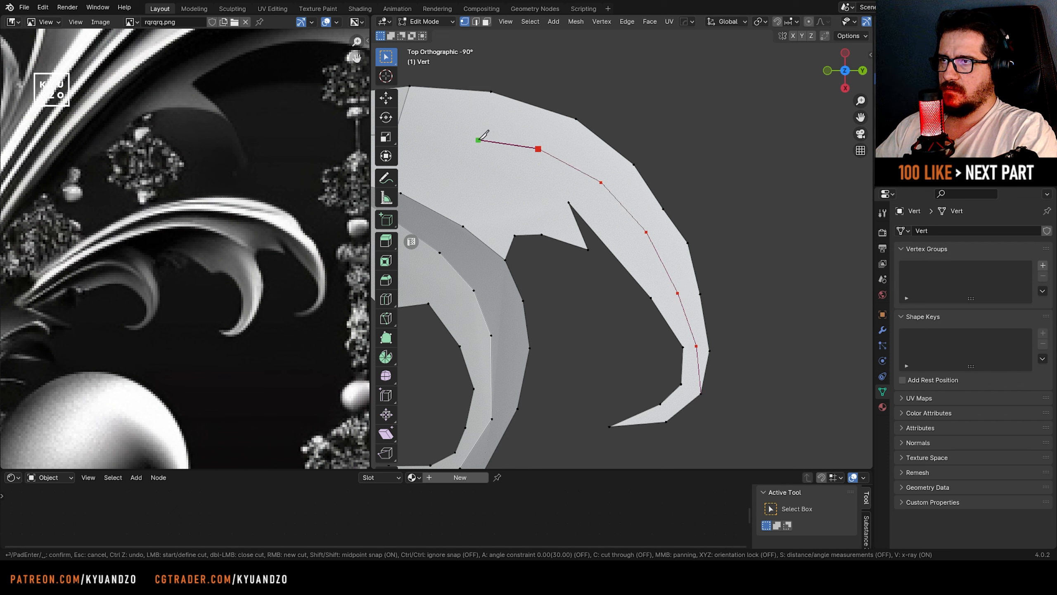
{"action": "left_click", "coordinate": [430, 128]}
{"action": "middle_click_drag", "start_coordinate": [399, 129], "coordinate": [605, 172], "text": "shift"}
{"action": "key", "text": "Return"}
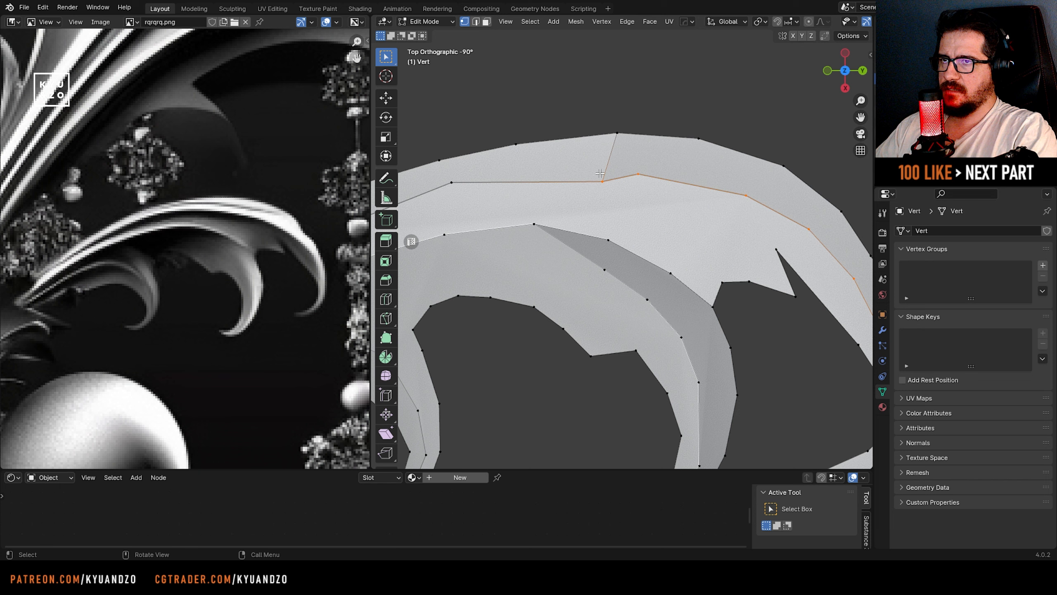
- Move the new rib's first vertex beyond the upper rib's end slightly outward along the leaf to smooth the join
{"action": "key", "text": "g"}
{"action": "left_click", "coordinate": [640, 184]}
{"action": "key", "text": "ctrl+z"}
{"action": "left_click", "coordinate": [637, 173]}
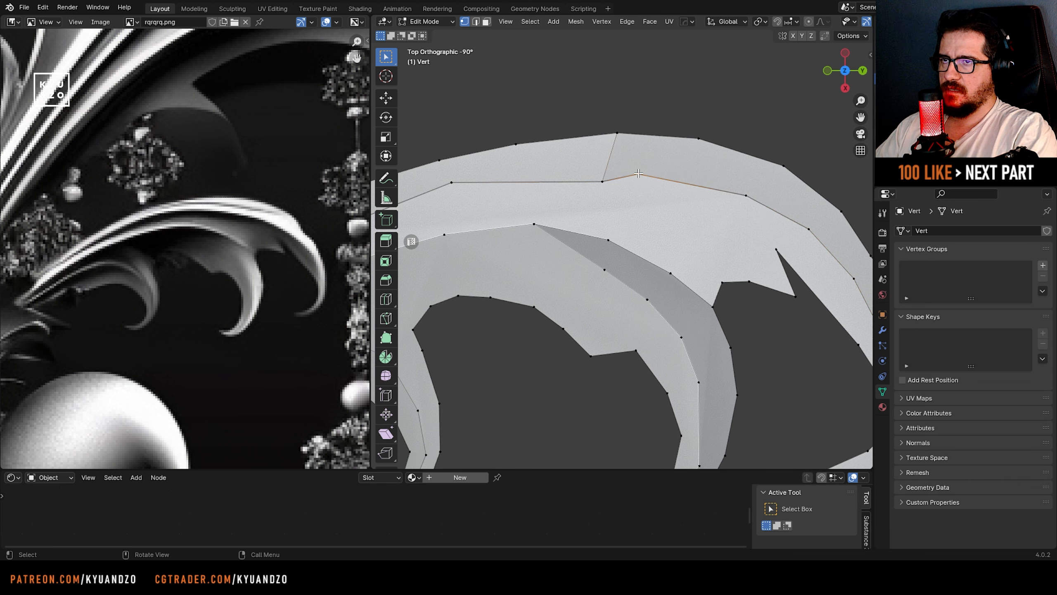
{"action": "key", "text": "g"}
{"action": "left_click", "coordinate": [660, 181]}
{"action": "middle_click_drag", "start_coordinate": [727, 253], "coordinate": [618, 233], "text": "shift"}
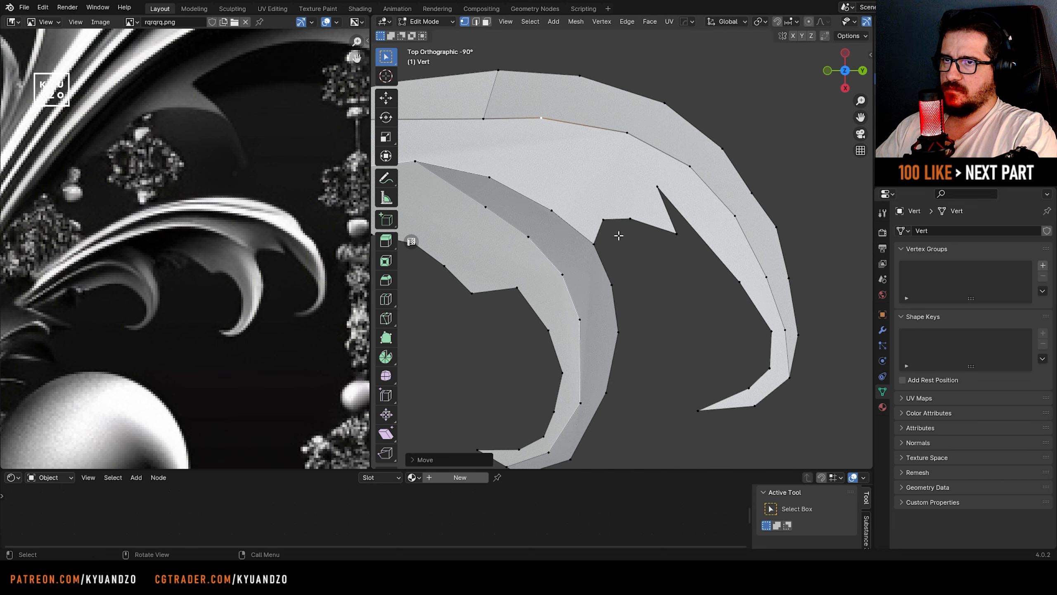
- Select the third curl's center rib edges and raise them about 0.01 m along the global Z axis
{"action": "key", "text": "2"}
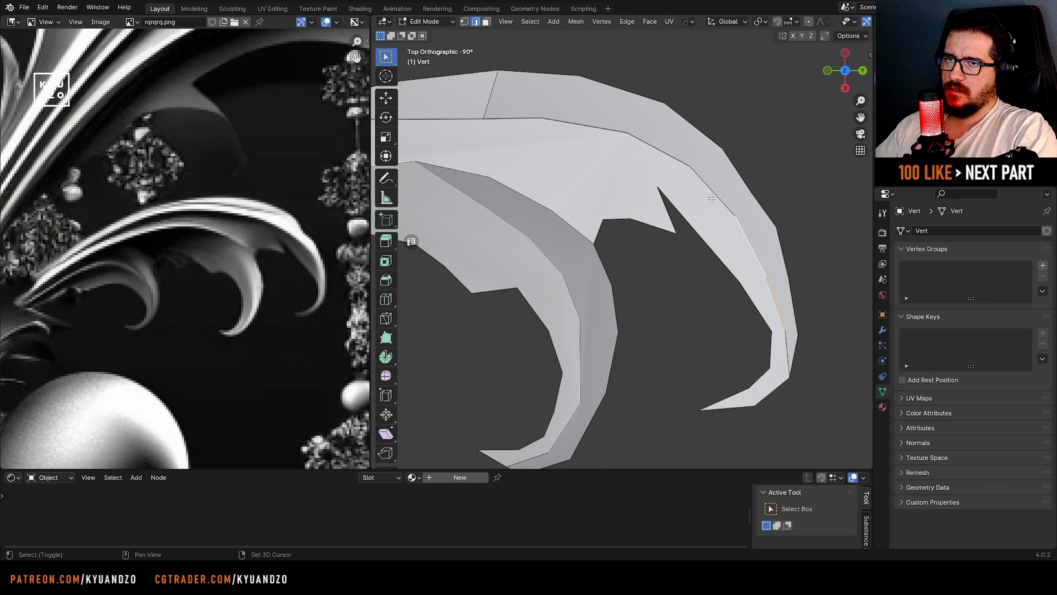
{"action": "left_click", "coordinate": [773, 295], "text": "alt"}
{"action": "key", "text": "g"}
{"action": "left_click", "coordinate": [624, 214]}
{"action": "middle_click_drag", "start_coordinate": [623, 214], "coordinate": [604, 156]}
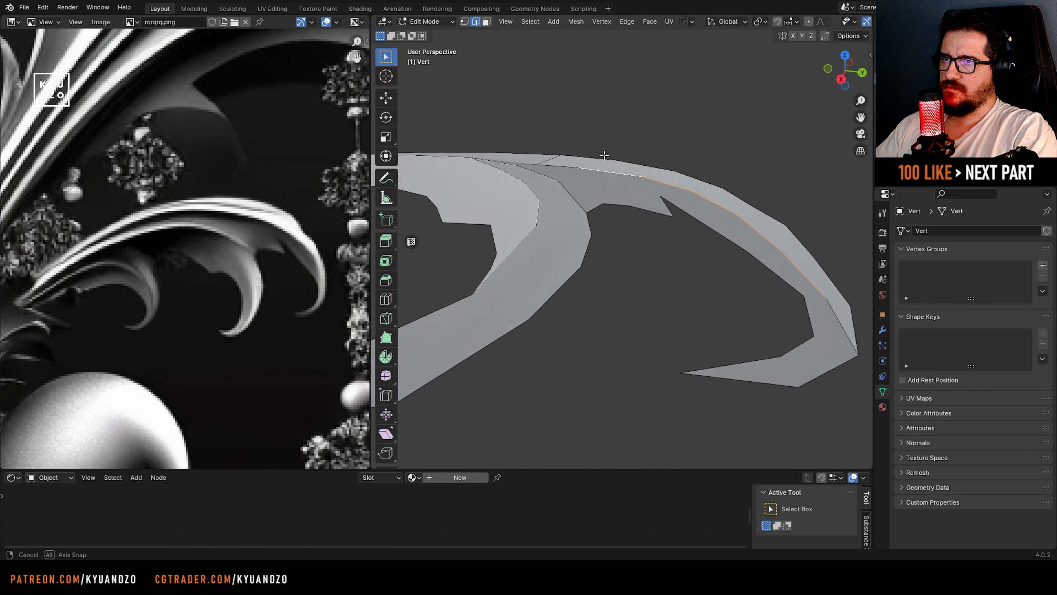
{"action": "key", "text": "g"}
{"action": "key", "text": "a"}
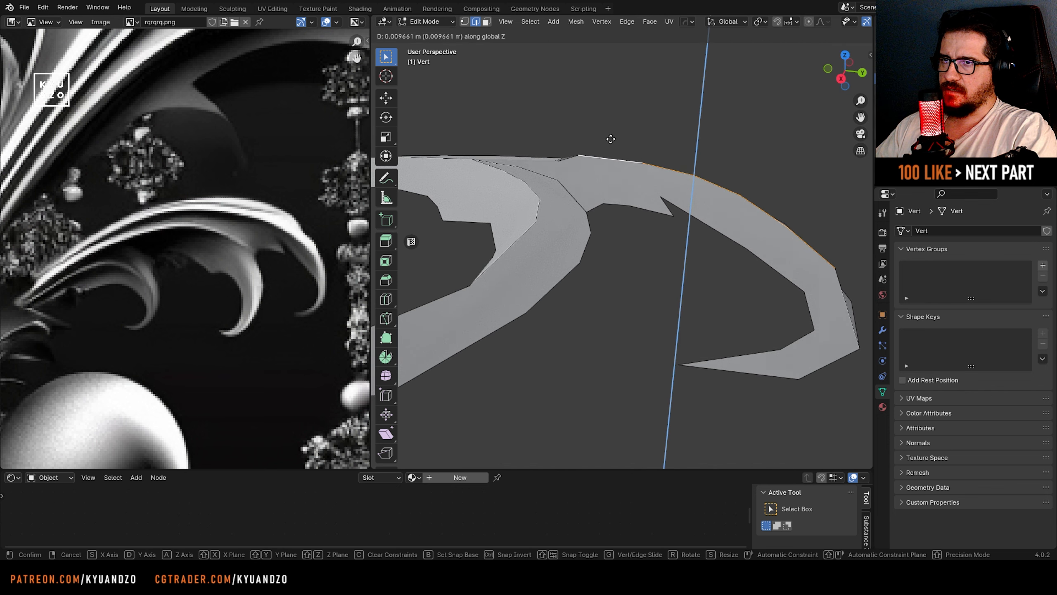
{"action": "left_click", "coordinate": [612, 141]}
{"action": "middle_click_drag", "start_coordinate": [612, 140], "coordinate": [465, 217]}
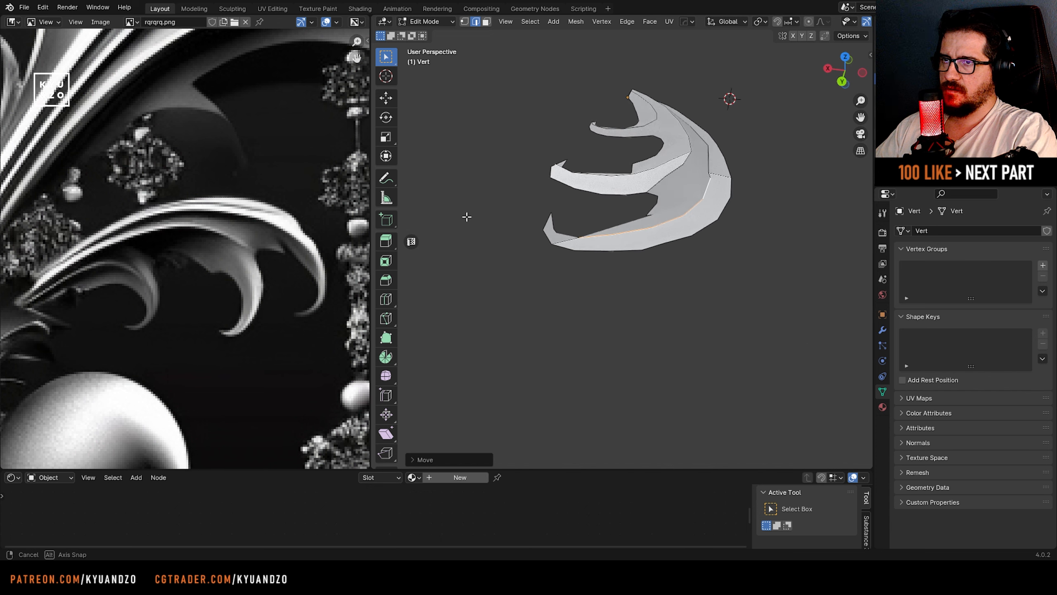
- Try a Subdivision Surface modifier on the leaf, compare the shape with the reference image and remove the modifier
{"action": "key", "text": "Tab"}
{"action": "middle_click_drag", "start_coordinate": [533, 155], "coordinate": [604, 257]}
{"action": "key", "text": "Tab"}
{"action": "scroll", "coordinate": [593, 159], "scroll_direction": "up", "scroll_amount": 4}
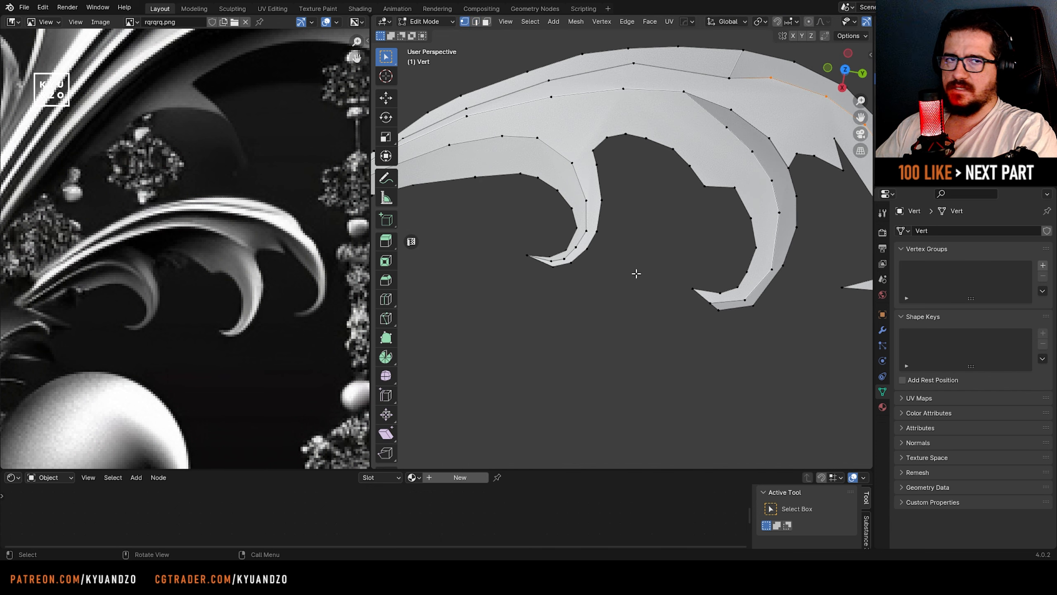
{"action": "key", "text": "Tab"}
{"action": "left_click", "coordinate": [882, 331]}
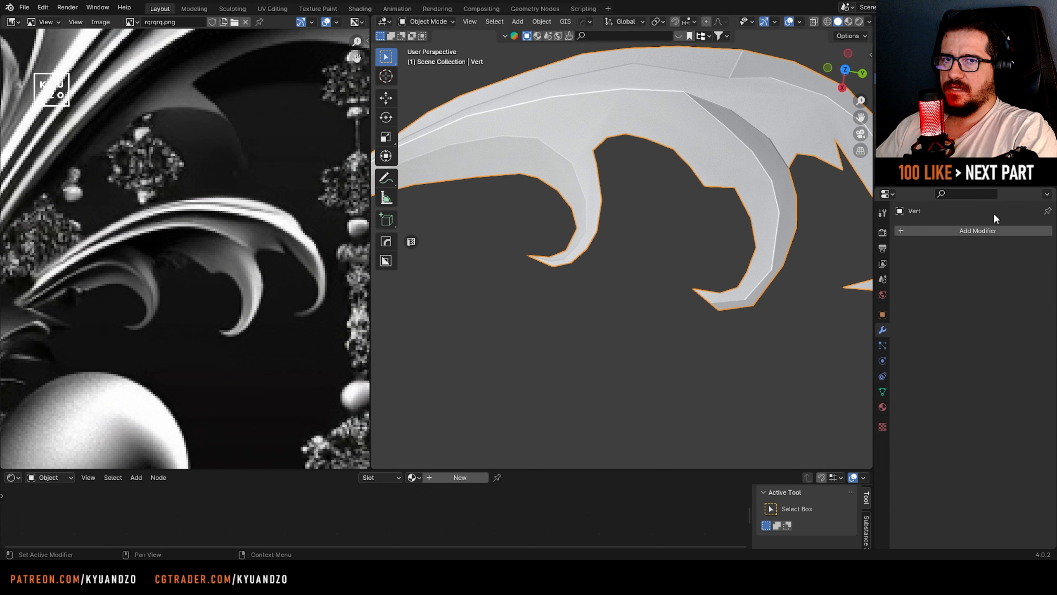
{"action": "left_click", "coordinate": [991, 230]}
{"action": "mouse_move", "coordinate": [940, 266]}
{"action": "left_click", "coordinate": [837, 409]}
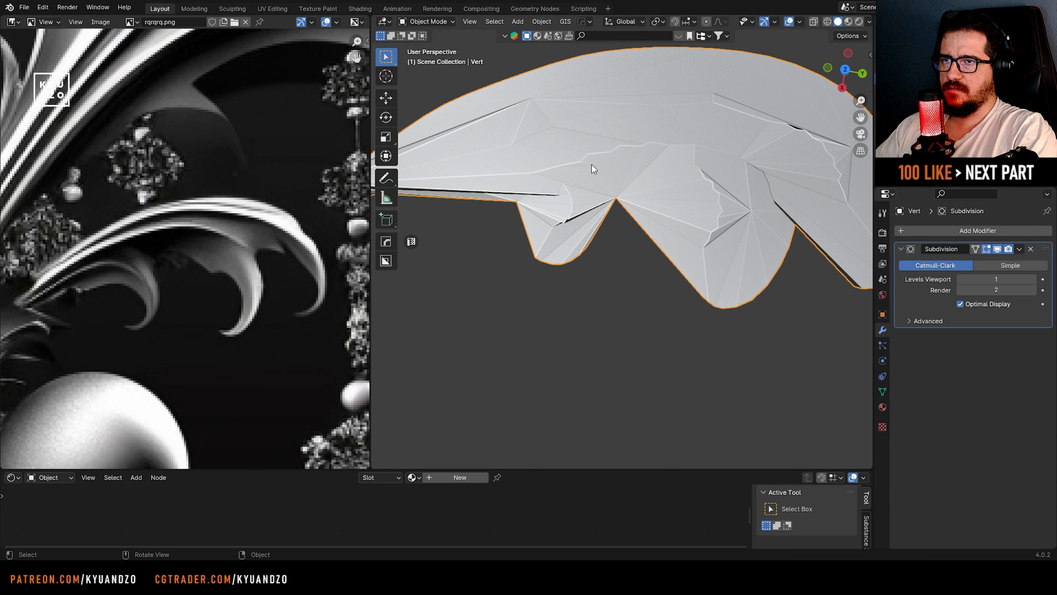
{"action": "scroll", "coordinate": [586, 146], "scroll_direction": "down", "scroll_amount": 3}
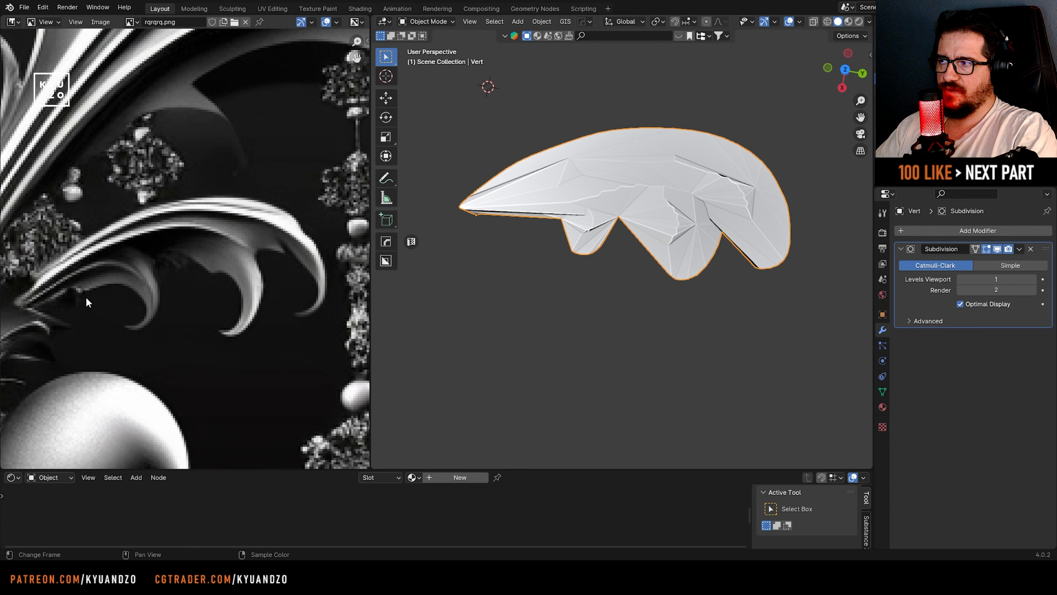
{"action": "scroll", "coordinate": [98, 264], "scroll_direction": "up", "scroll_amount": 3}
{"action": "scroll", "coordinate": [249, 197], "scroll_direction": "up", "scroll_amount": 3}
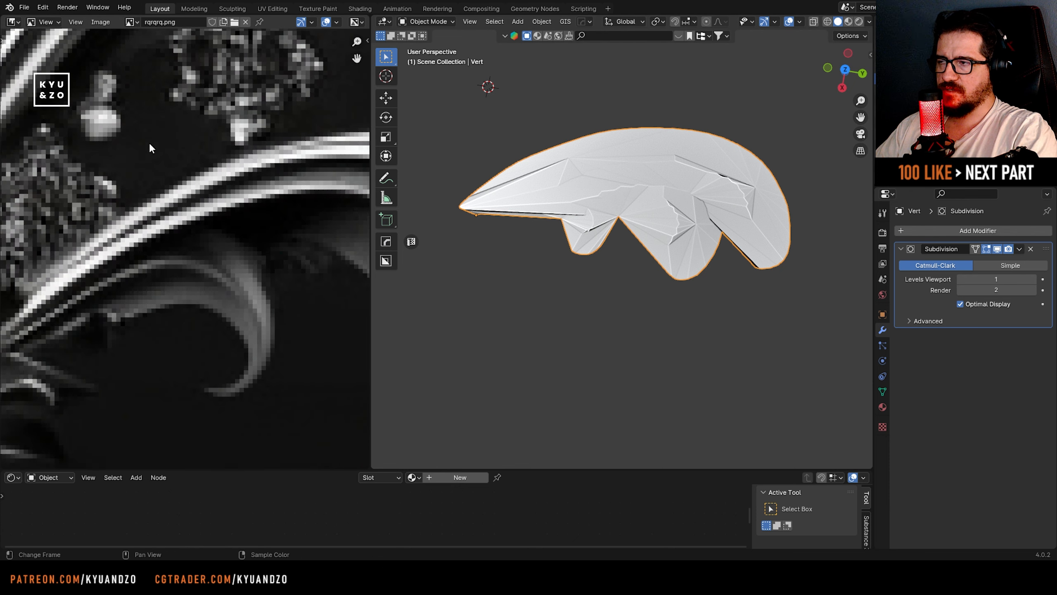
{"action": "scroll", "coordinate": [195, 235], "scroll_direction": "down", "scroll_amount": 2}
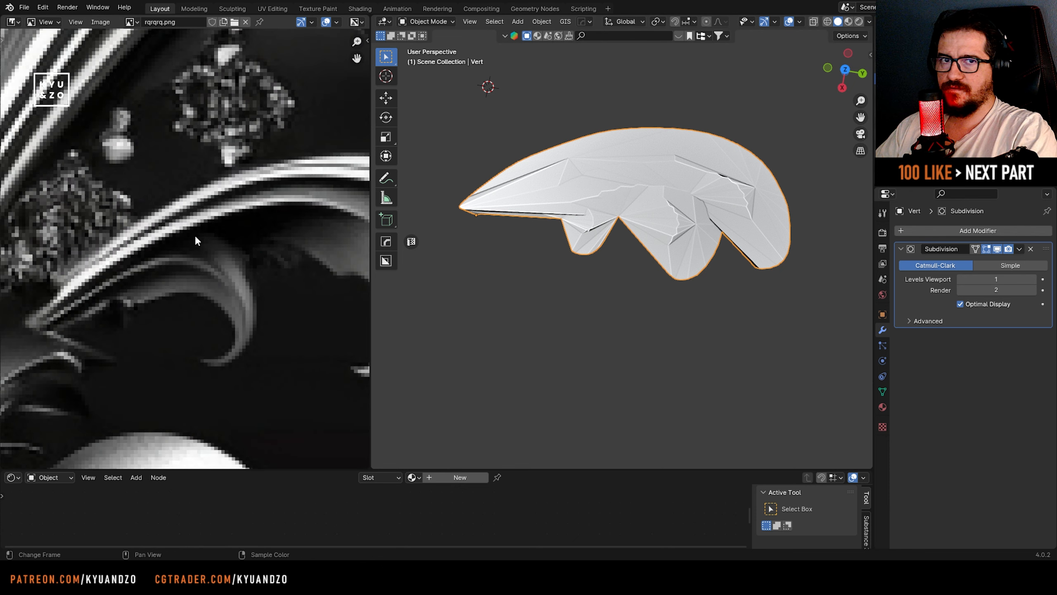
{"action": "left_click", "coordinate": [1031, 249]}
- Slide the vertex beside the leaf base's lower corner along the lower edge by a factor of about 0.36
{"action": "key", "text": "Tab"}
{"action": "scroll", "coordinate": [411, 239], "scroll_direction": "up", "scroll_amount": 3}
{"action": "middle_click_drag", "start_coordinate": [411, 238], "coordinate": [462, 323], "text": "shift"}
{"action": "scroll", "coordinate": [588, 261], "scroll_direction": "up", "scroll_amount": 2}
{"action": "left_click", "coordinate": [590, 254]}
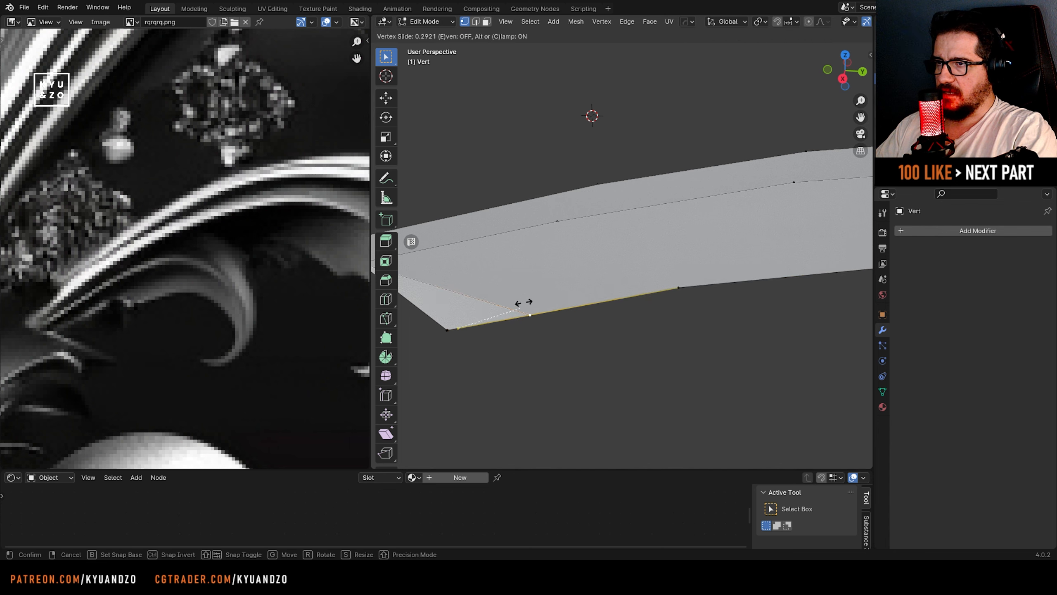
{"action": "right_click", "coordinate": [501, 302]}
{"action": "middle_click_drag", "start_coordinate": [495, 301], "coordinate": [621, 298], "text": "shift"}
{"action": "scroll", "coordinate": [620, 299], "scroll_direction": "up", "scroll_amount": 1}
{"action": "key", "text": "g"}
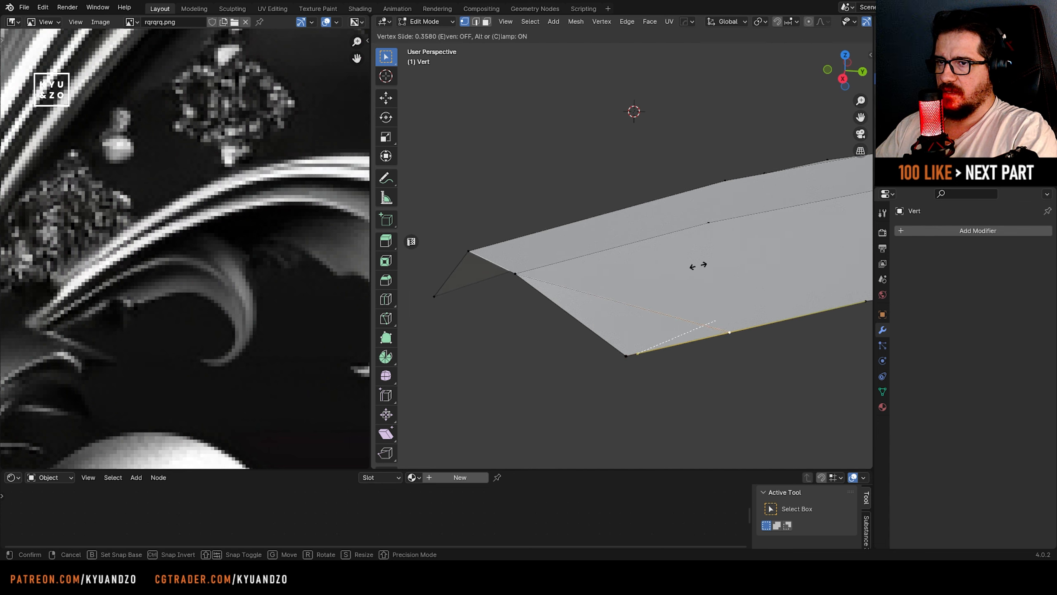
{"action": "left_click", "coordinate": [691, 267]}
{"action": "left_click", "coordinate": [624, 357]}
{"action": "middle_click_drag", "start_coordinate": [624, 357], "coordinate": [572, 242]}
{"action": "key", "text": "g"}
{"action": "key", "text": "g"}
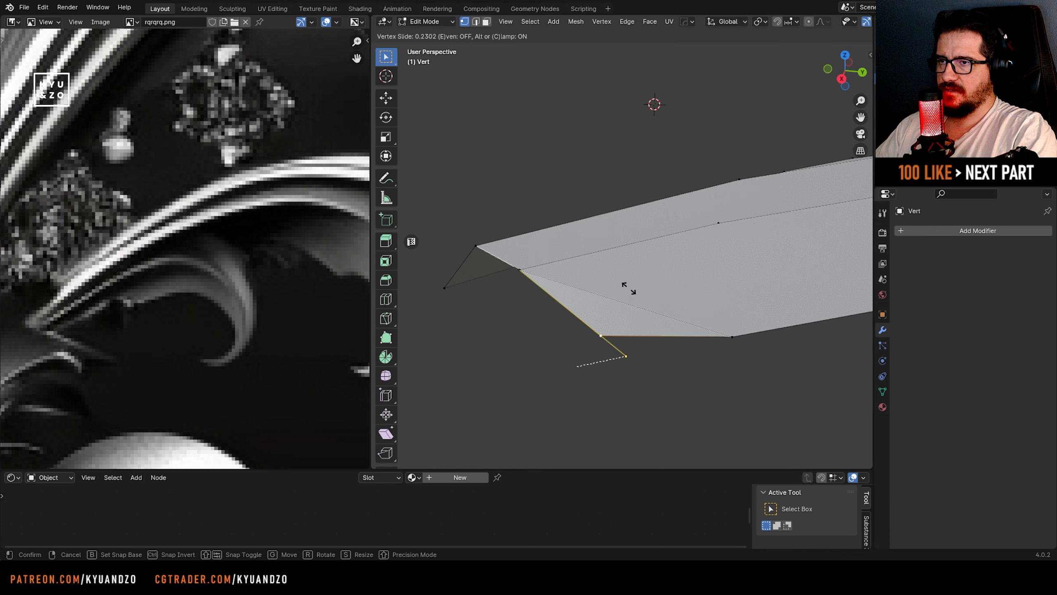
{"action": "right_click", "coordinate": [682, 271]}
- Connect the lower rib's first vertex past the leaf's base to the opposite lower-edge vertex with a new edge
{"action": "middle_click_drag", "start_coordinate": [683, 272], "coordinate": [558, 266], "text": "shift"}
{"action": "key", "text": "3"}
{"action": "key", "text": "1"}
{"action": "scroll", "coordinate": [558, 266], "scroll_direction": "down", "scroll_amount": 2}
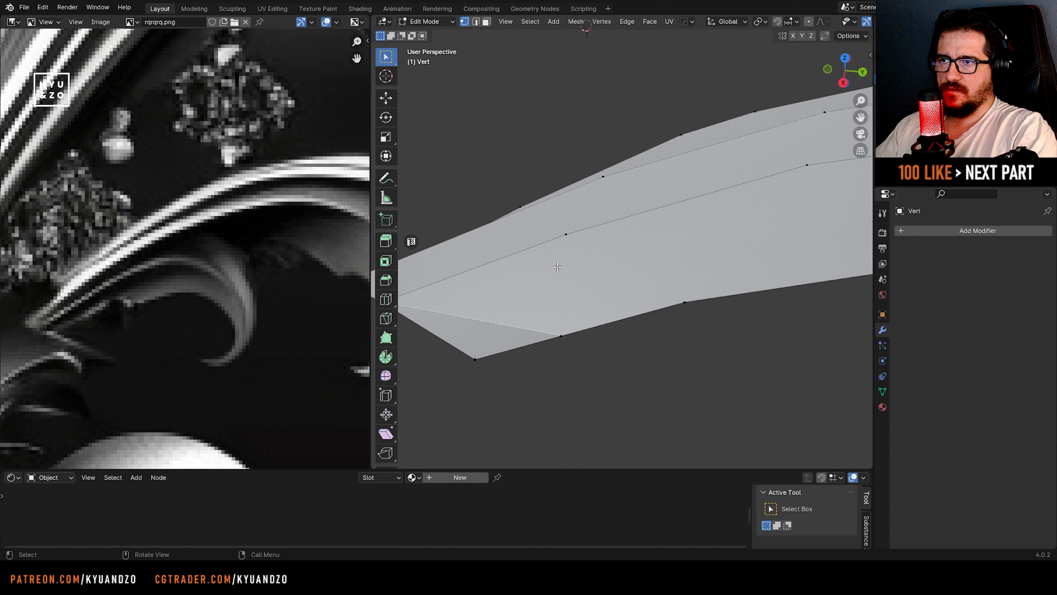
{"action": "scroll", "coordinate": [558, 253], "scroll_direction": "up", "scroll_amount": 1}
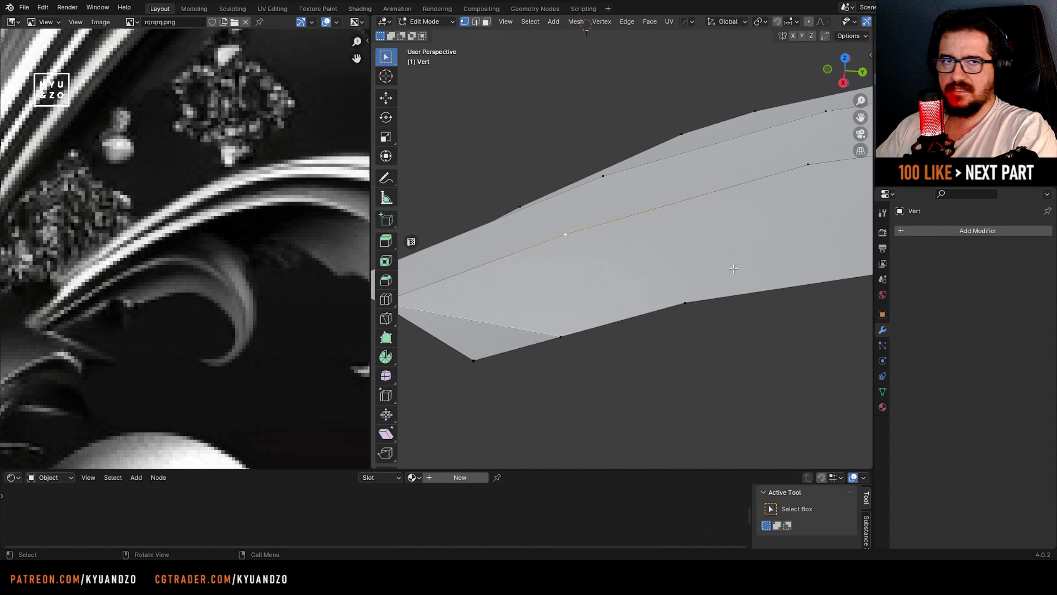
{"action": "left_click", "coordinate": [692, 297], "text": "shift"}
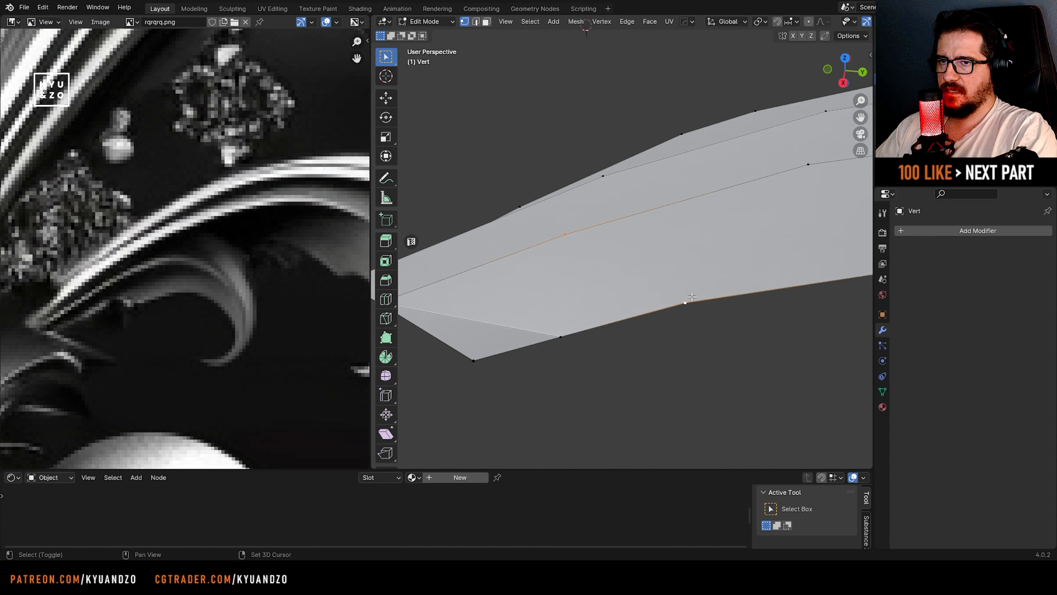
{"action": "key", "text": "j"}
{"action": "middle_click_drag", "start_coordinate": [500, 306], "coordinate": [541, 270]}
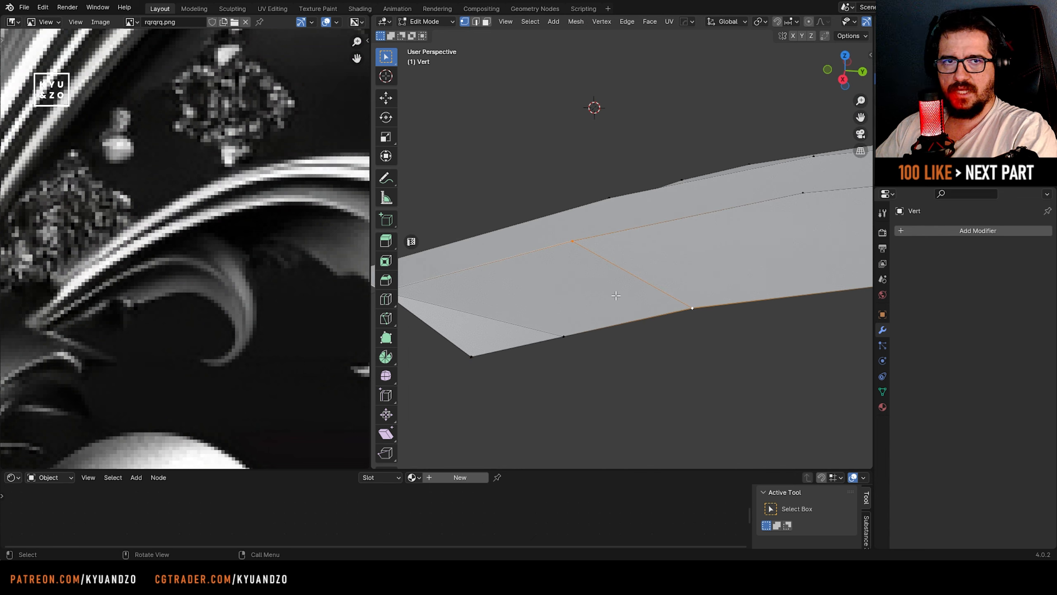
{"action": "key", "text": "ctrl+z"}
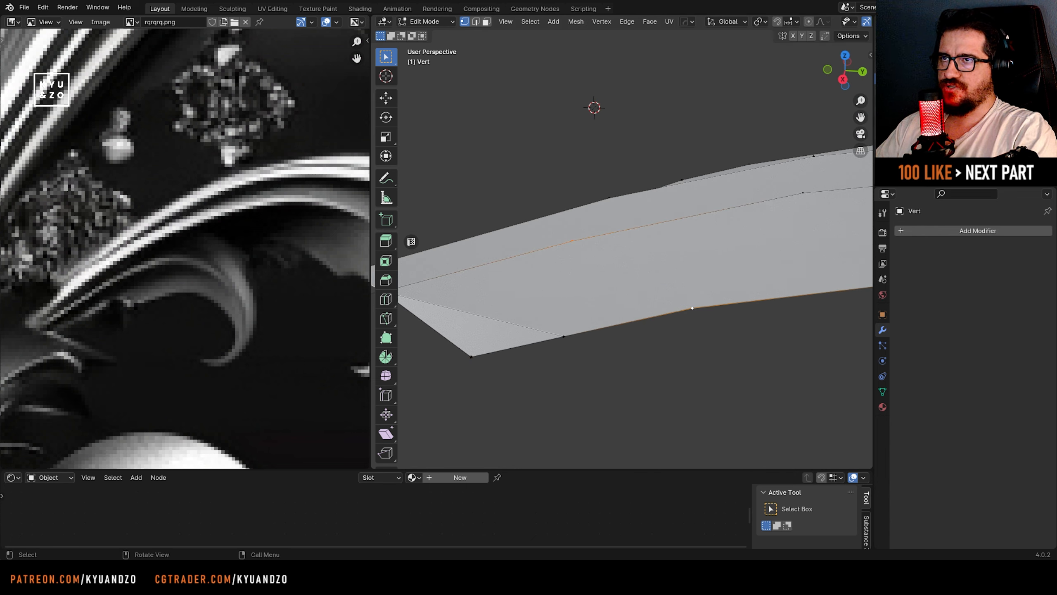
{"action": "left_click", "coordinate": [601, 21]}
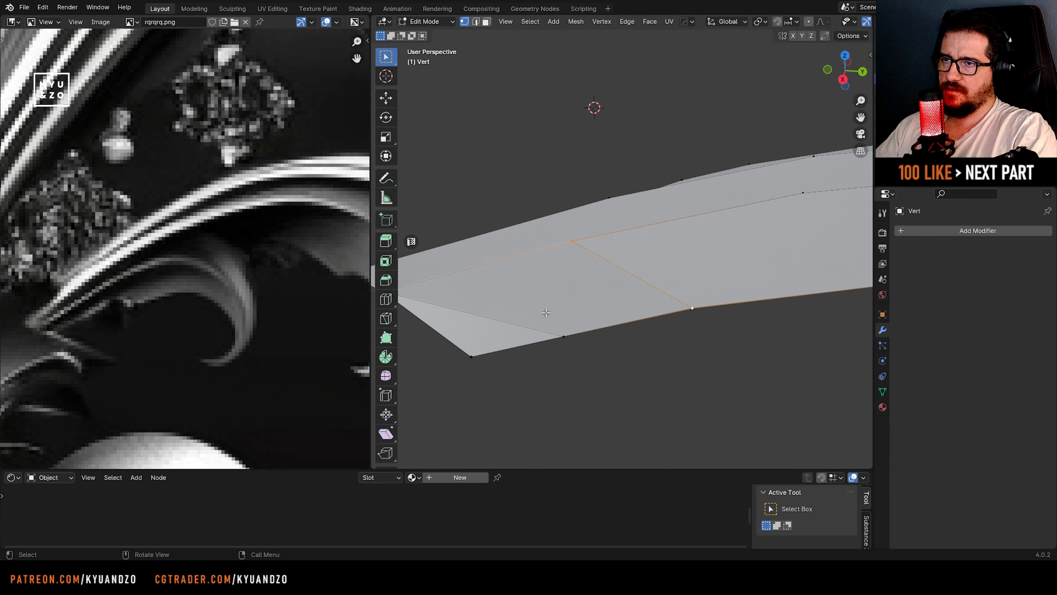
- Connect the next vertex along the lower rib to its opposite lower-edge vertex, enclosing a four-sided face
{"action": "middle_click_drag", "start_coordinate": [546, 312], "coordinate": [738, 278]}
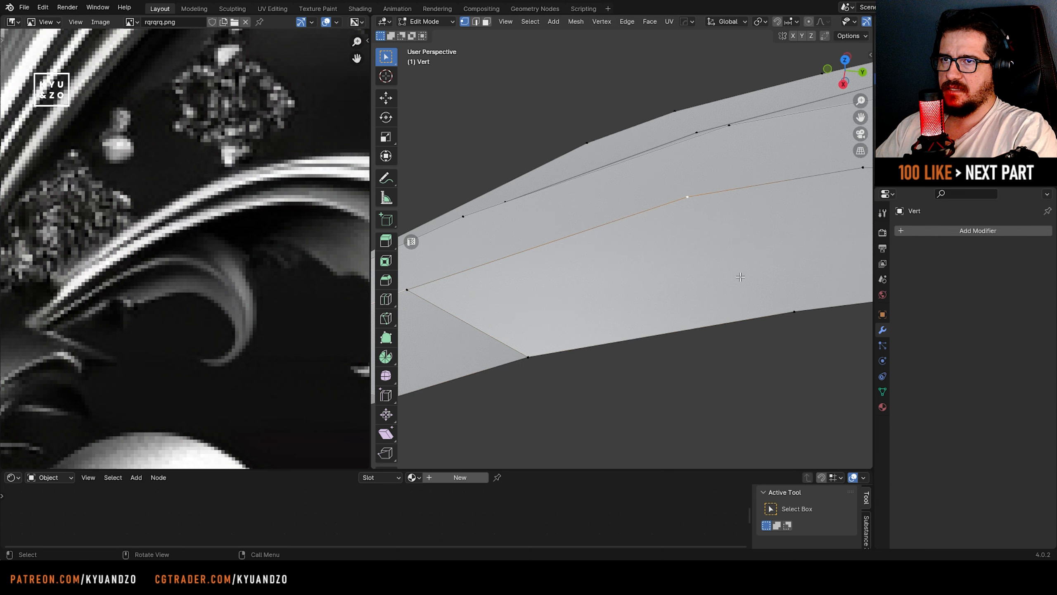
{"action": "key", "text": "2"}
{"action": "left_click", "coordinate": [796, 308]}
{"action": "middle_click_drag", "start_coordinate": [796, 307], "coordinate": [725, 137]}
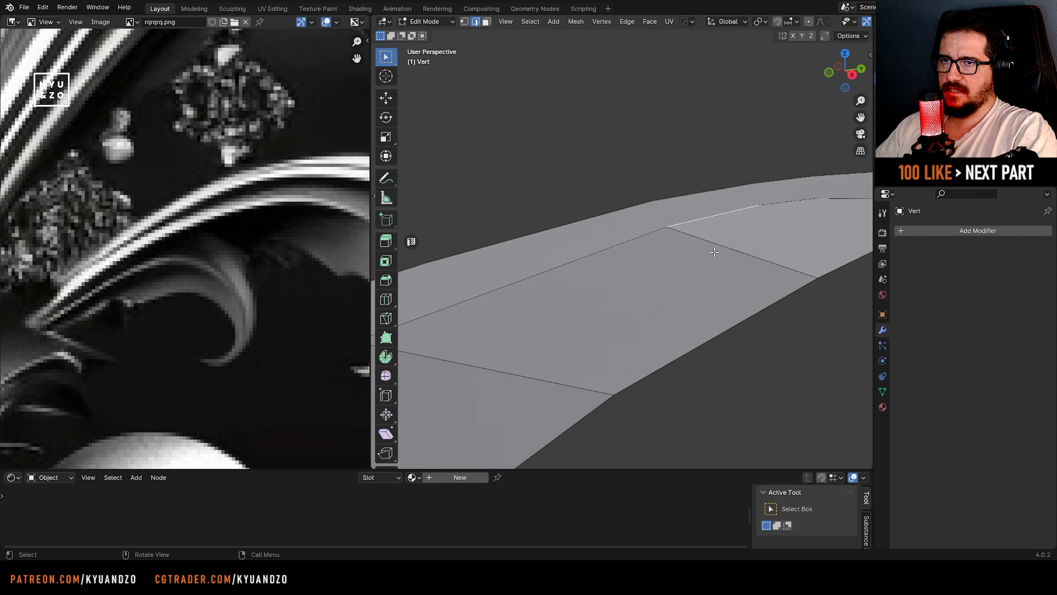
{"action": "key", "text": "g"}
{"action": "key", "text": "z"}
{"action": "right_click", "coordinate": [707, 204]}
{"action": "key", "text": "3"}
{"action": "left_click", "coordinate": [659, 269]}
{"action": "key", "text": "g"}
{"action": "key", "text": "a"}
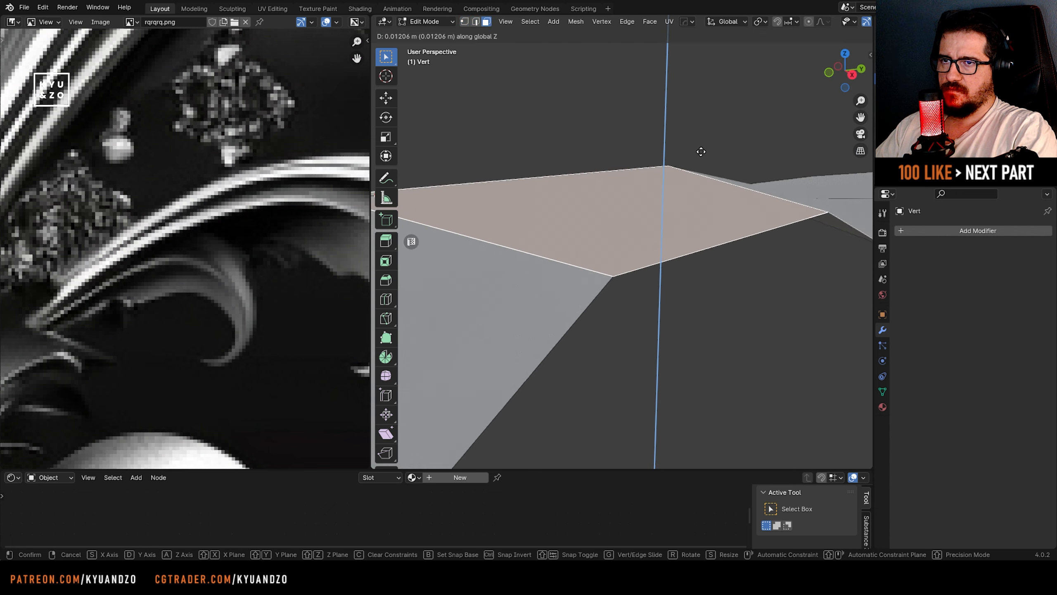
{"action": "right_click", "coordinate": [653, 180]}
- Try to merge the two lower-edge vertices at the leaf's base
{"action": "middle_click_drag", "start_coordinate": [653, 180], "coordinate": [617, 214]}
{"action": "scroll", "coordinate": [614, 241], "scroll_direction": "down", "scroll_amount": 8}
{"action": "scroll", "coordinate": [586, 259], "scroll_direction": "up", "scroll_amount": 2}
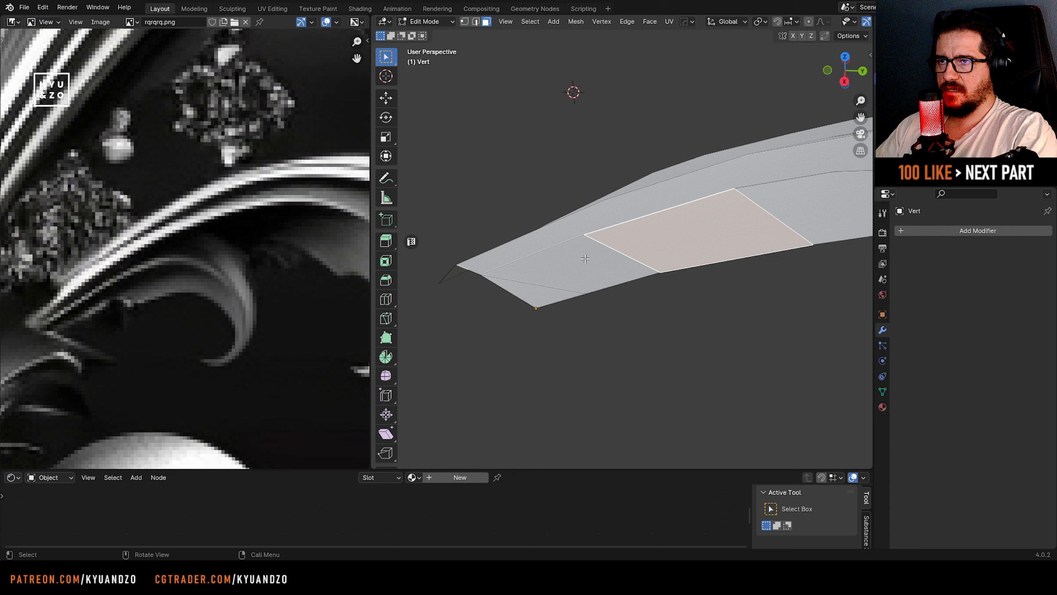
{"action": "left_click", "coordinate": [538, 297]}
{"action": "scroll", "coordinate": [541, 280], "scroll_direction": "up", "scroll_amount": 2}
{"action": "key", "text": "1"}
{"action": "left_click", "coordinate": [551, 289], "text": "shift"}
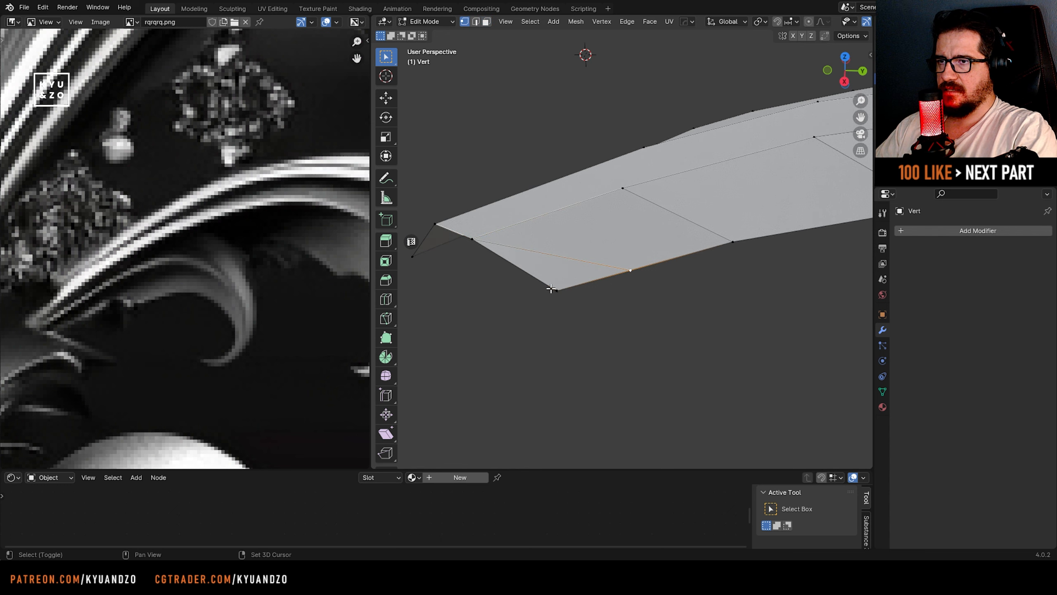
{"action": "key", "text": "m"}
{"action": "left_click", "coordinate": [541, 293]}
{"action": "middle_click_drag", "start_coordinate": [570, 274], "coordinate": [564, 283]}
{"action": "scroll", "coordinate": [564, 283], "scroll_direction": "up", "scroll_amount": 3}
{"action": "key", "text": "ctrl+z"}
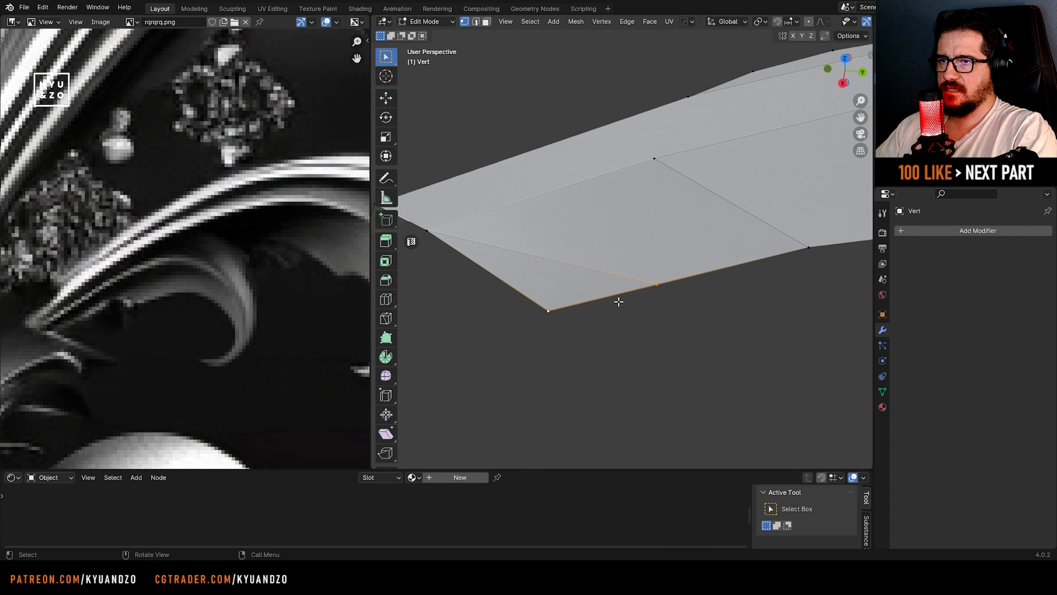
- Merge the two lower-edge vertices at the leaf's base into the corner vertex using Merge At Last
{"action": "left_click", "coordinate": [549, 310], "text": "shift"}
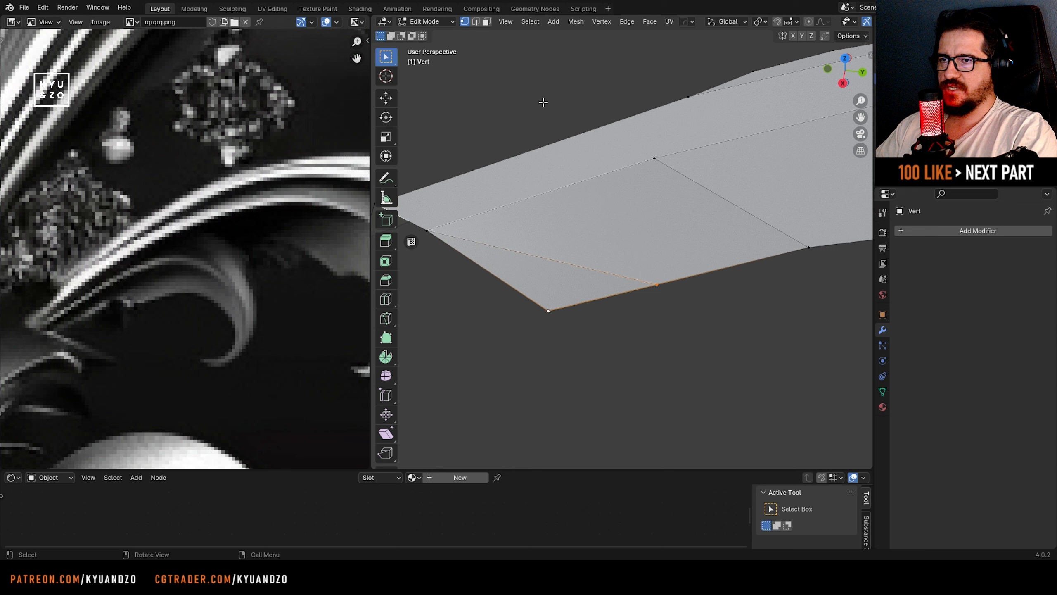
{"action": "left_click", "coordinate": [575, 23]}
{"action": "mouse_move", "coordinate": [615, 97]}
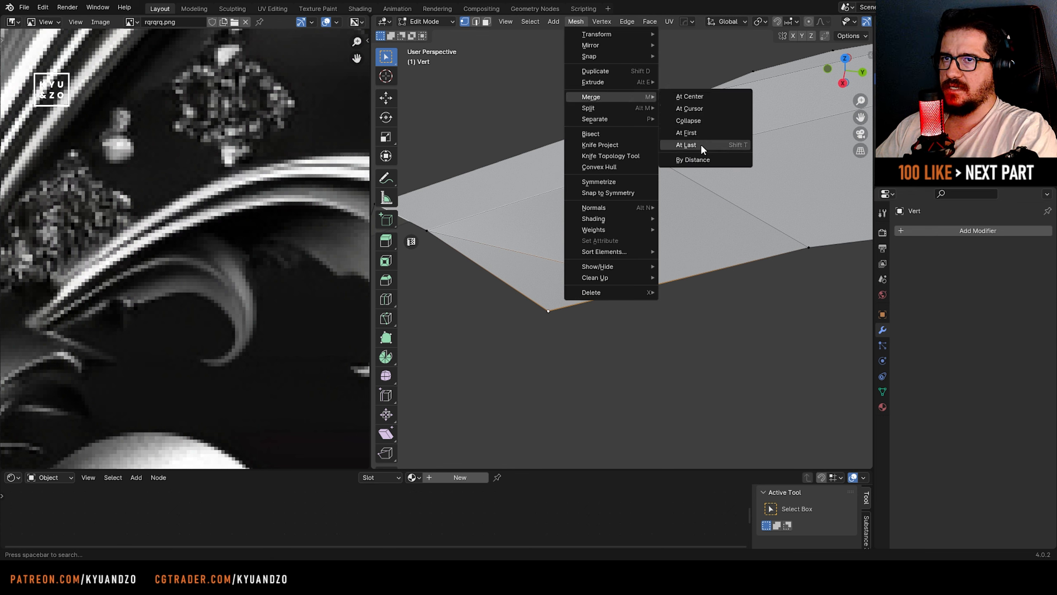
{"action": "left_click", "coordinate": [727, 145]}
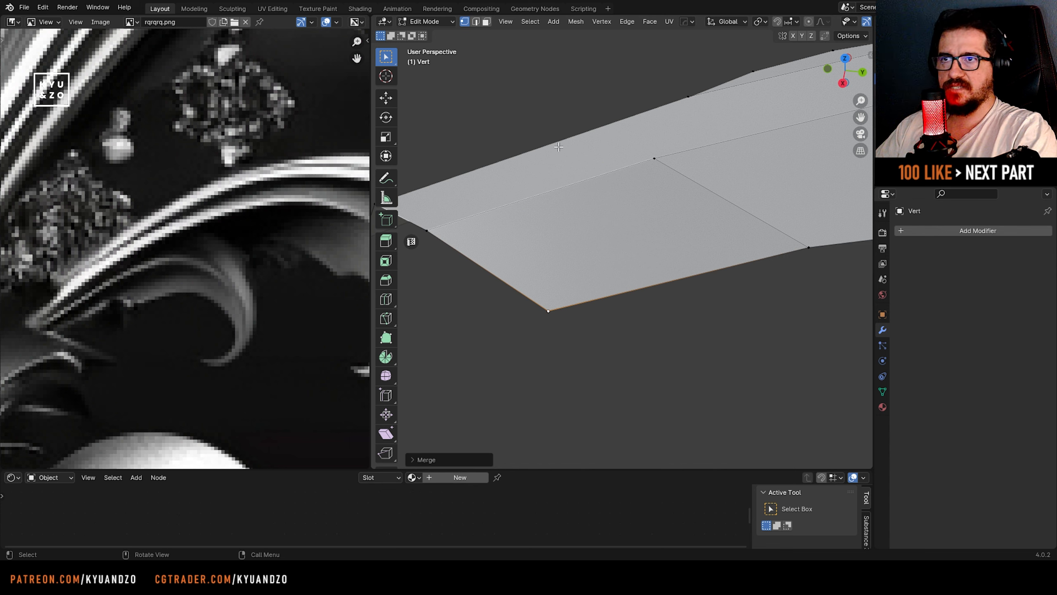
{"action": "middle_click_drag", "start_coordinate": [558, 135], "coordinate": [736, 271]}
{"action": "key", "text": "3"}
{"action": "left_click", "coordinate": [715, 341]}
{"action": "key", "text": "ctrl+r"}
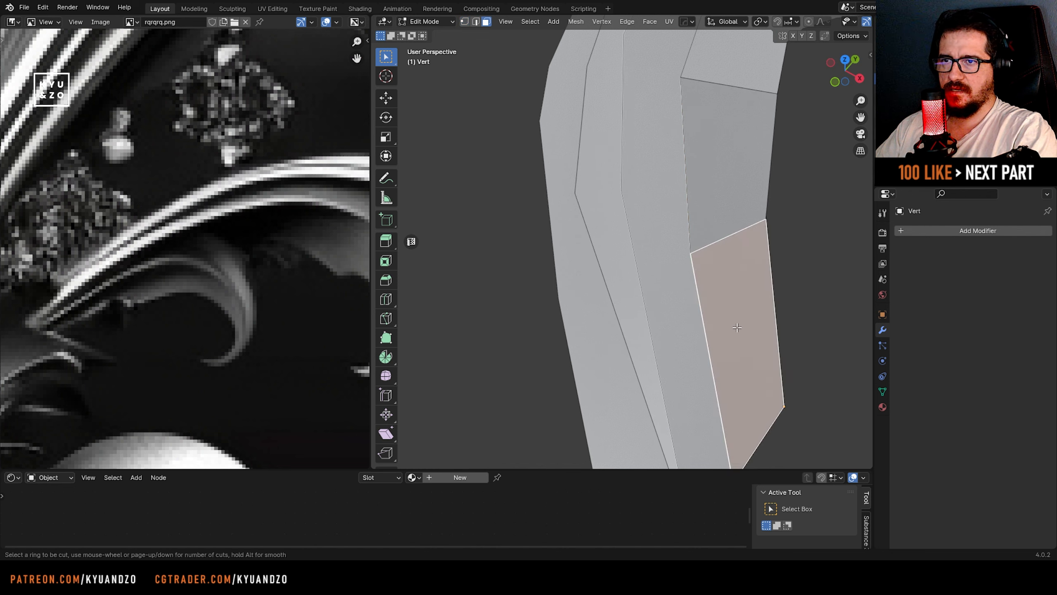
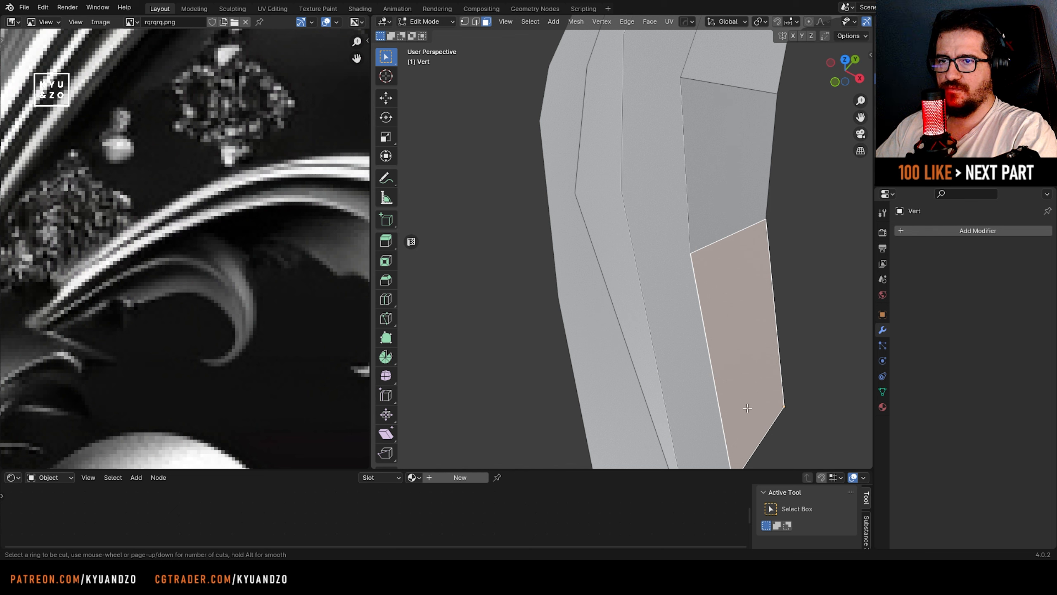
{"action": "key", "text": "Escape"}
- Knife-cut from the lower rib's first vertex past the leaf's base across the neighbouring rib edges to the opposite outer-edge vertex
{"action": "scroll", "coordinate": [663, 305], "scroll_direction": "up", "scroll_amount": 1}
{"action": "key", "text": "1"}
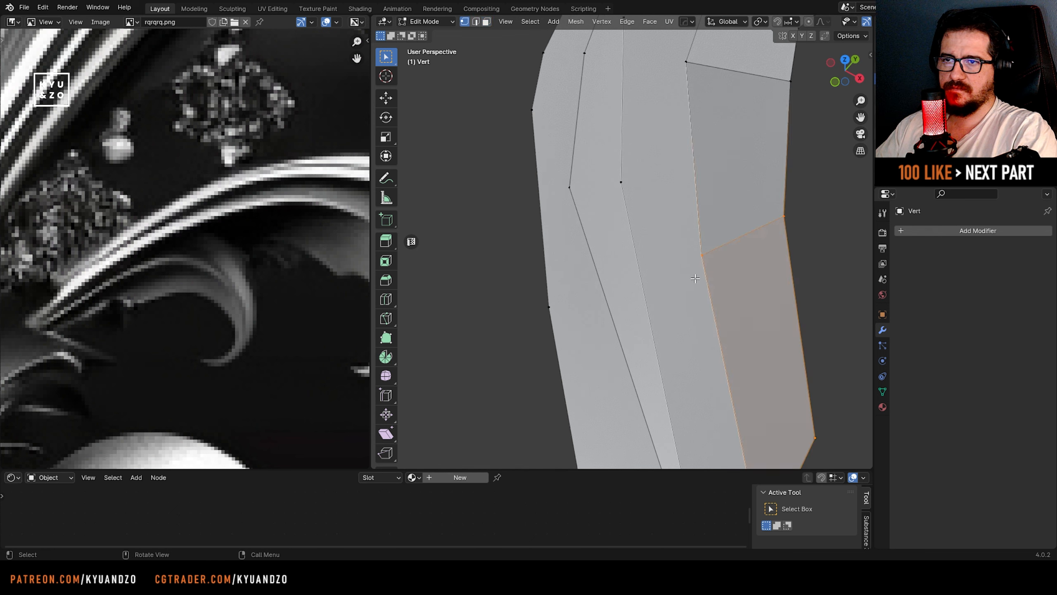
{"action": "key", "text": "k"}
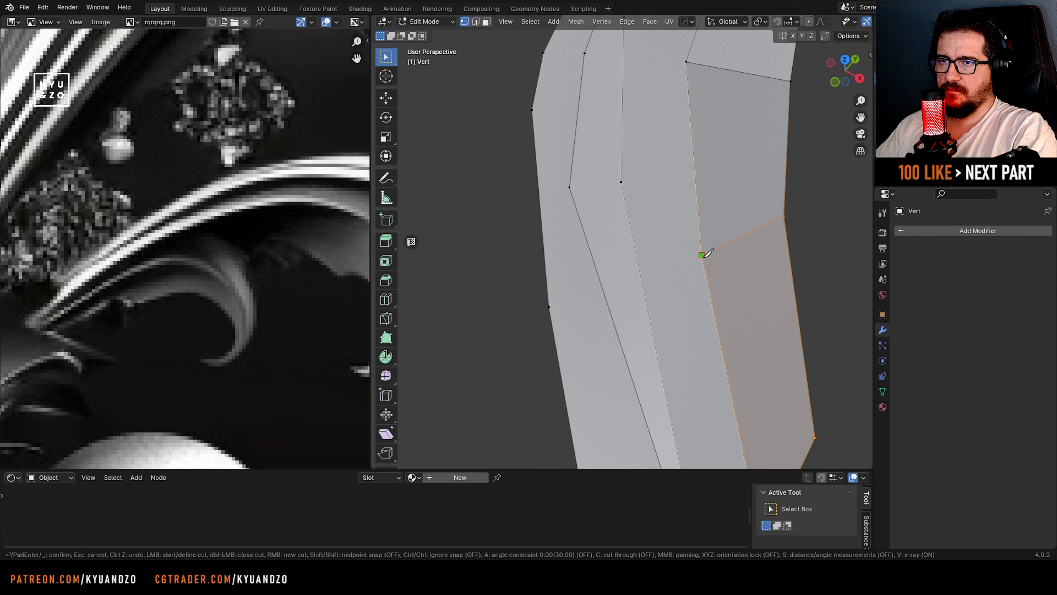
{"action": "left_click", "coordinate": [702, 255]}
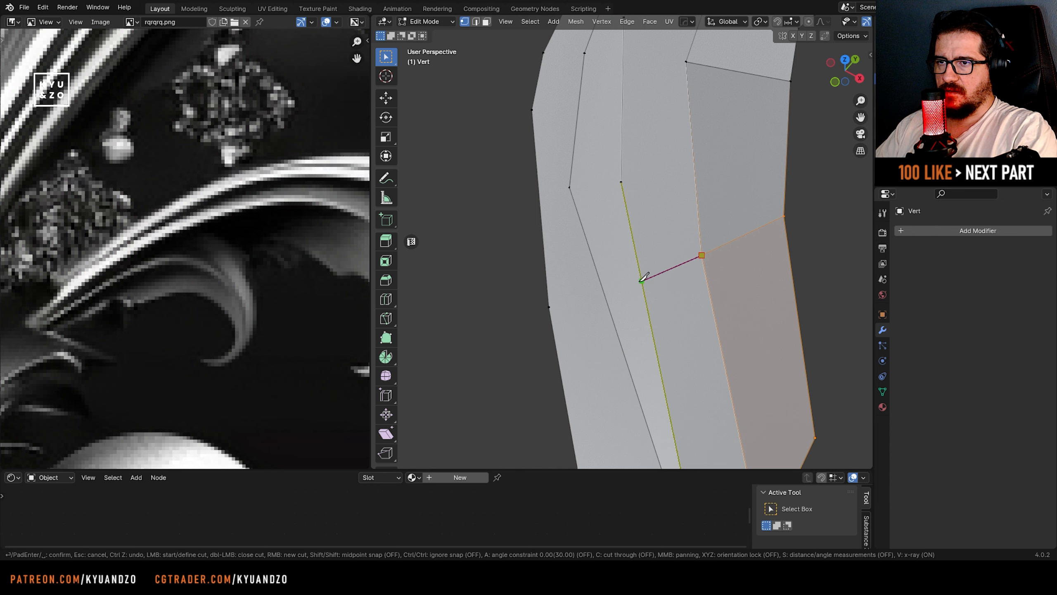
{"action": "middle_click_drag", "start_coordinate": [643, 277], "coordinate": [631, 299]}
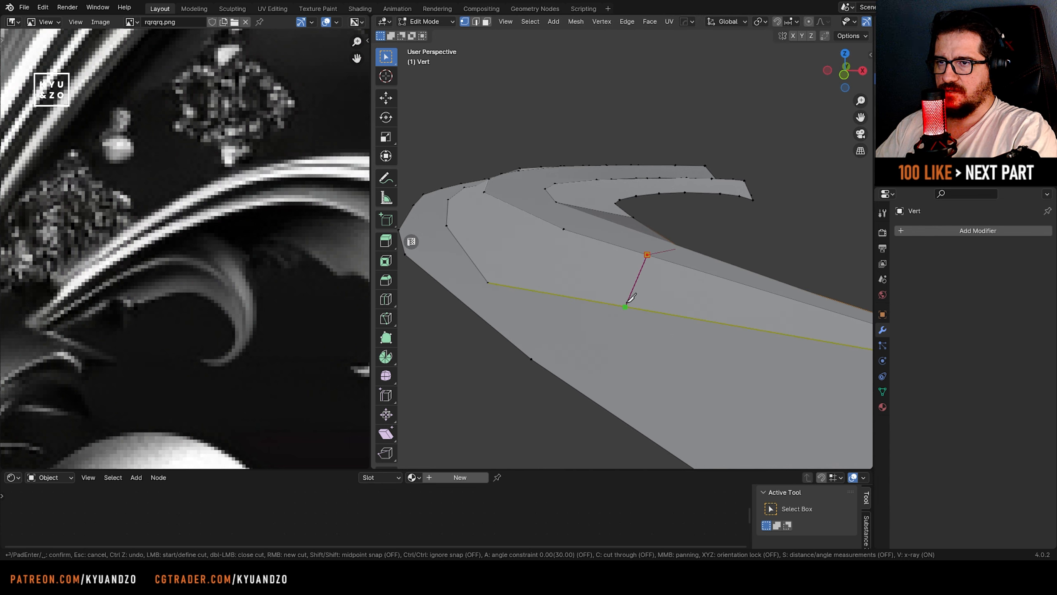
{"action": "left_click", "coordinate": [625, 307]}
{"action": "left_click", "coordinate": [533, 358]}
{"action": "key", "text": "Return"}
{"action": "middle_click_drag", "start_coordinate": [529, 358], "coordinate": [616, 265]}
{"action": "key", "text": "ctrl+r"}
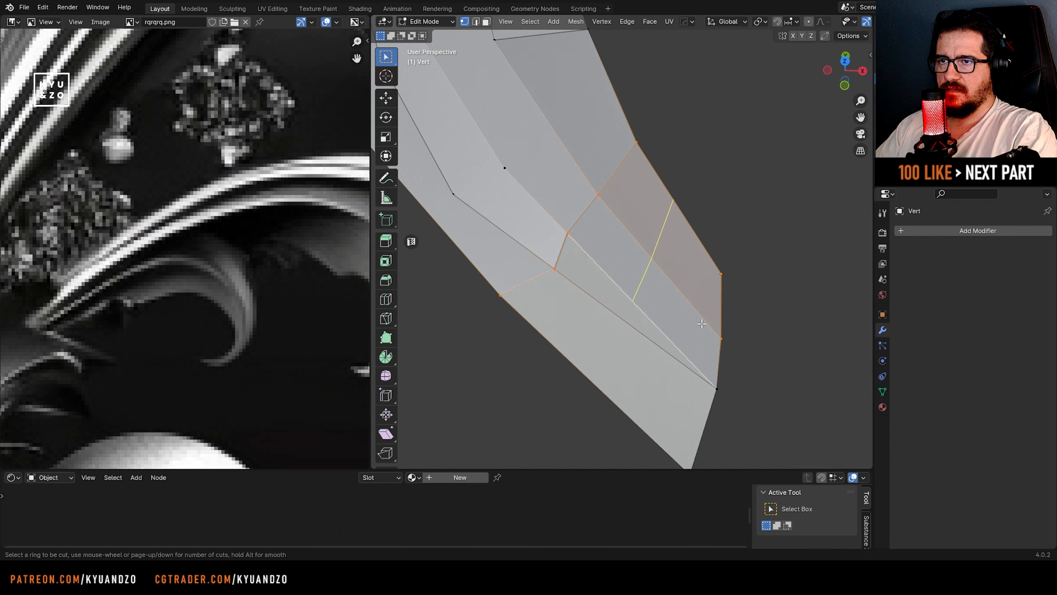
{"action": "key", "text": "Escape"}
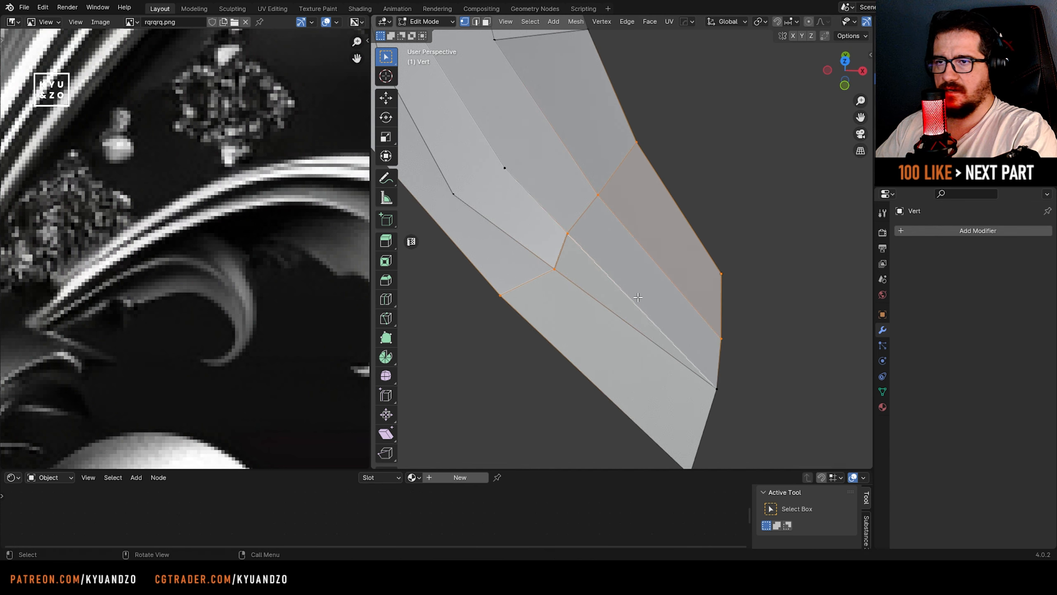
{"action": "middle_click_drag", "start_coordinate": [603, 347], "coordinate": [548, 288]}
{"action": "middle_click_drag", "start_coordinate": [601, 238], "coordinate": [574, 184]}
{"action": "middle_click_drag", "start_coordinate": [590, 230], "coordinate": [560, 219]}
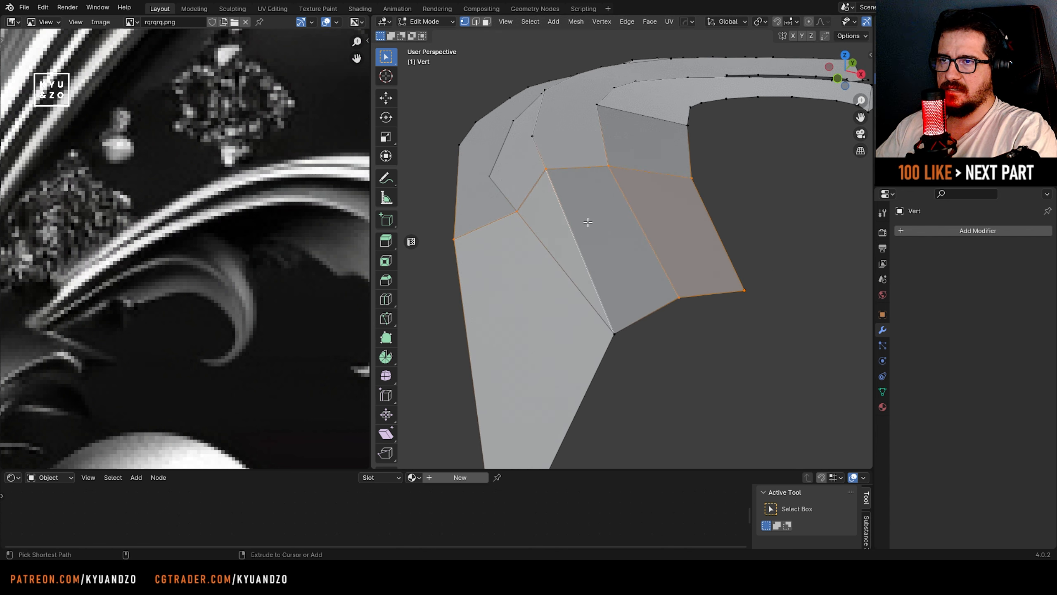
{"action": "key", "text": "ctrl+r"}
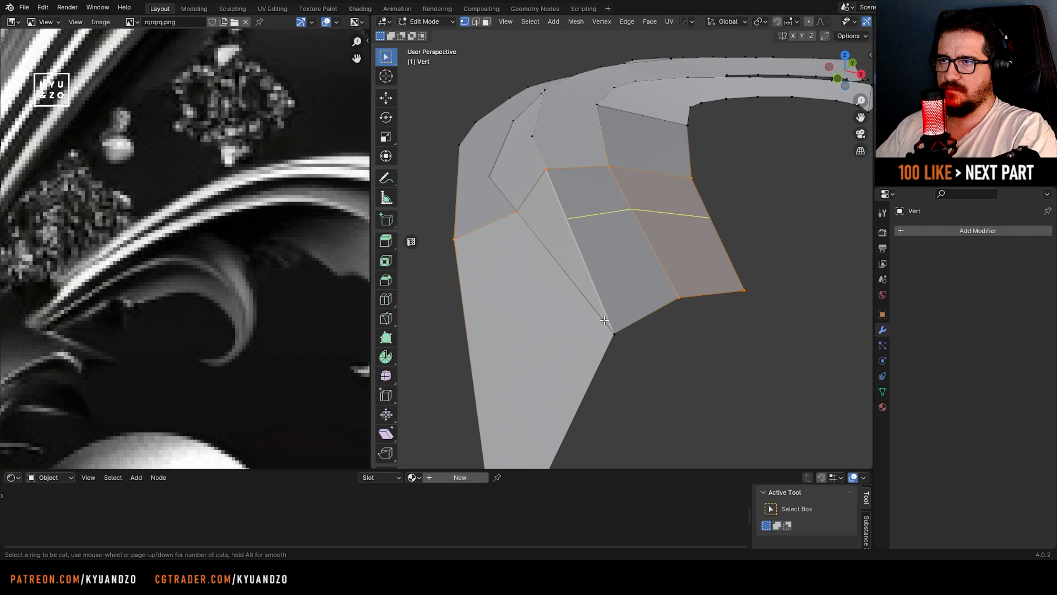
{"action": "right_click", "coordinate": [520, 195]}
{"action": "middle_click_drag", "start_coordinate": [517, 226], "coordinate": [576, 231]}
{"action": "key", "text": "ctrl+r"}
{"action": "right_click", "coordinate": [633, 215]}
{"action": "middle_click_drag", "start_coordinate": [640, 264], "coordinate": [554, 160]}
- Merge the two new cut vertices on the neighbouring ribs into one and slide the outer rib's next vertex
{"action": "left_click", "coordinate": [591, 211]}
{"action": "key", "text": "shift+r"}
{"action": "key", "text": "shift+v"}
{"action": "left_click", "coordinate": [557, 144]}
{"action": "key", "text": "shift+v"}
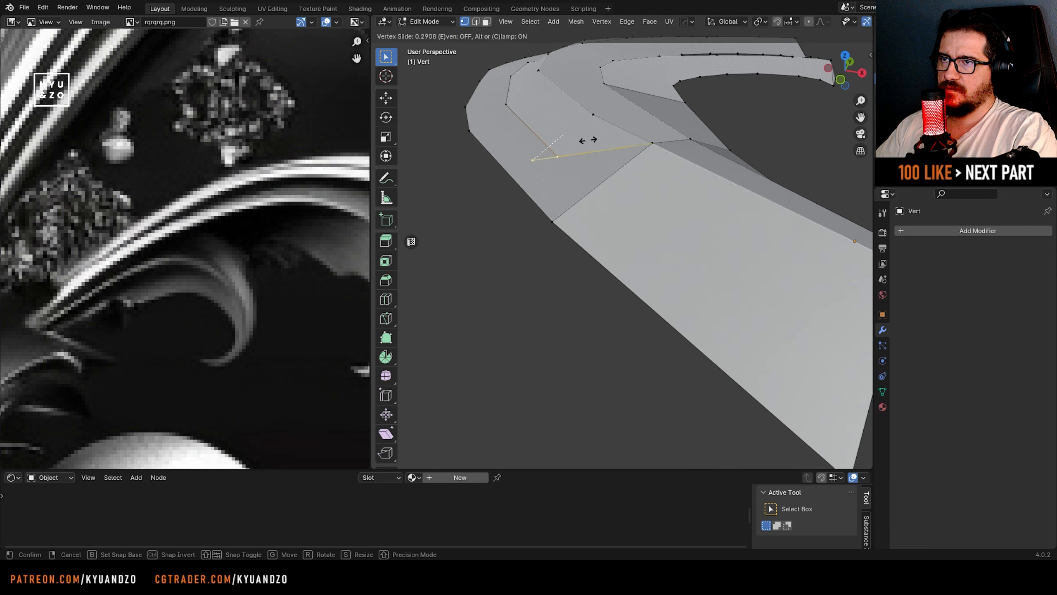
{"action": "left_click", "coordinate": [608, 121]}
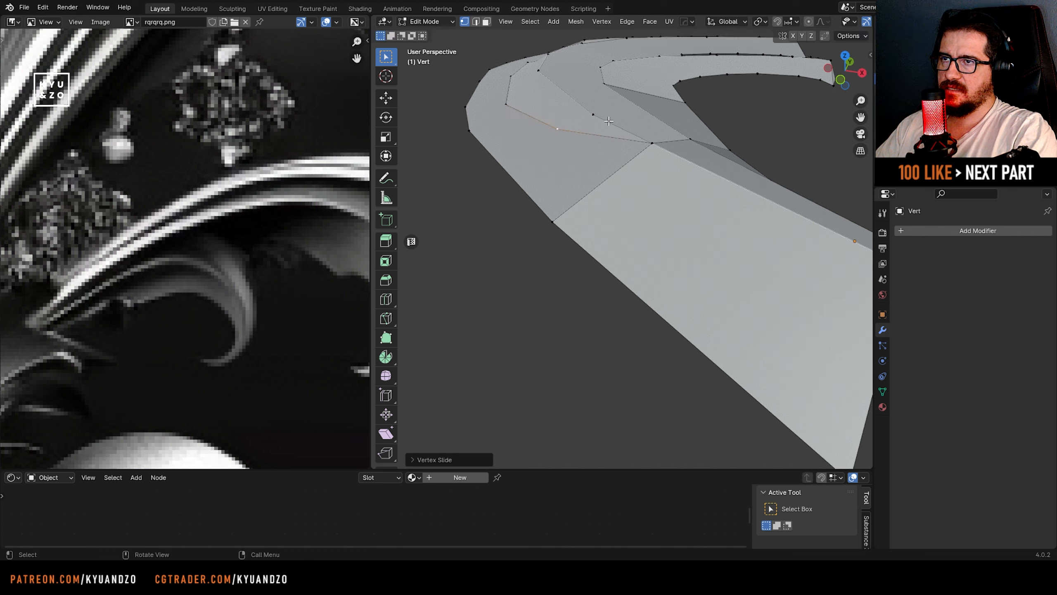
- Slide the outer rib's vertex along its edge toward the merged vertex by a factor of about 0.18
{"action": "key", "text": "shift+v"}
{"action": "left_click", "coordinate": [580, 130]}
{"action": "key", "text": "shift+v"}
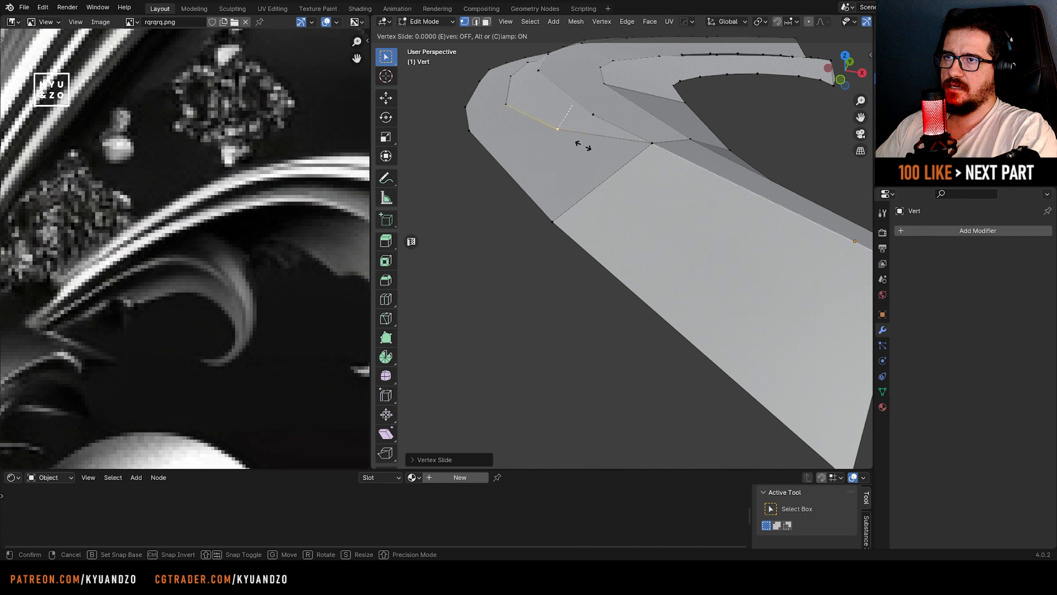
{"action": "left_click", "coordinate": [593, 149]}
{"action": "middle_click_drag", "start_coordinate": [593, 148], "coordinate": [524, 92]}
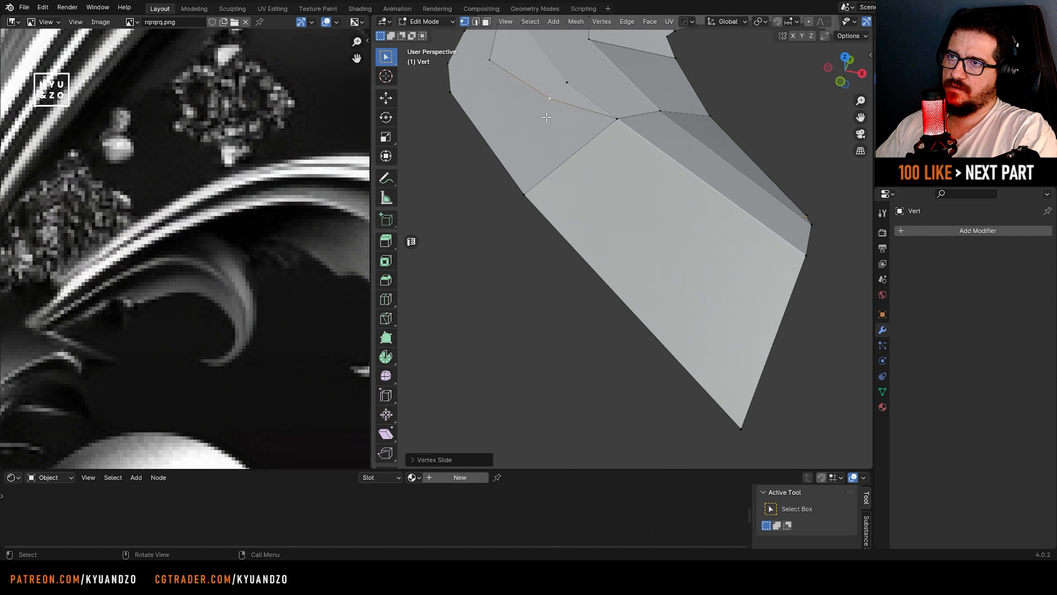
{"action": "key", "text": "shift+v"}
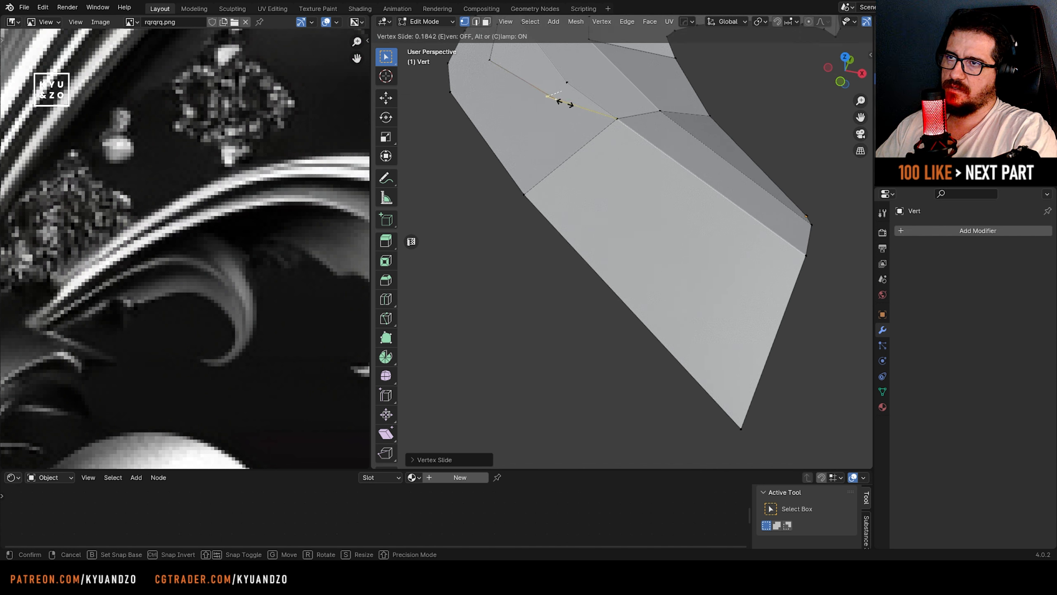
{"action": "left_click", "coordinate": [565, 103]}
- Adjust the outer rib's vertex with a vertical move, a small slide and a free move to bring it beside the neighbouring rib's vertex
{"action": "mouse_move", "coordinate": [553, 113]}
{"action": "middle_mouse_down"}
{"action": "mouse_move", "coordinate": [533, 87]}
{"action": "mouse_move", "coordinate": [558, 102]}
{"action": "middle_mouse_up"}
{"action": "key", "text": "g"}
{"action": "key", "text": "z"}
{"action": "left_click", "coordinate": [531, 85]}
{"action": "scroll", "coordinate": [566, 104], "scroll_direction": "up", "scroll_amount": 3}
{"action": "key", "text": "shift+v"}
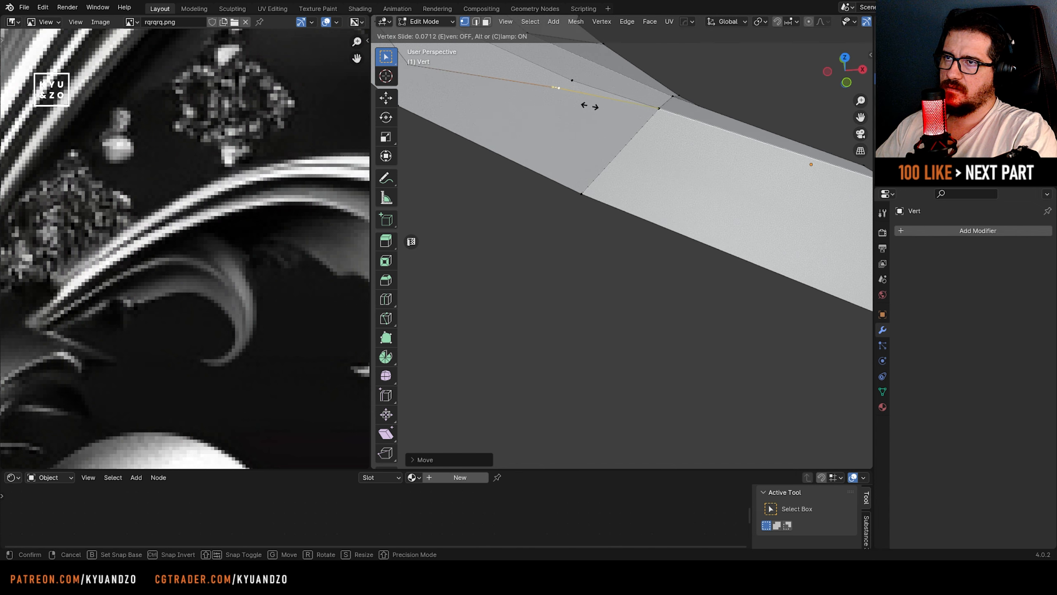
{"action": "left_click", "coordinate": [595, 109]}
{"action": "middle_click_drag", "start_coordinate": [591, 103], "coordinate": [595, 183]}
{"action": "key", "text": "g"}
{"action": "left_click", "coordinate": [512, 89]}
- Try to add a loop cut across the leaf's base faces, slid toward the base end
{"action": "middle_click_drag", "start_coordinate": [666, 194], "coordinate": [581, 209], "text": "shift"}
{"action": "key", "text": "ctrl+r"}
{"action": "left_click", "coordinate": [580, 209]}
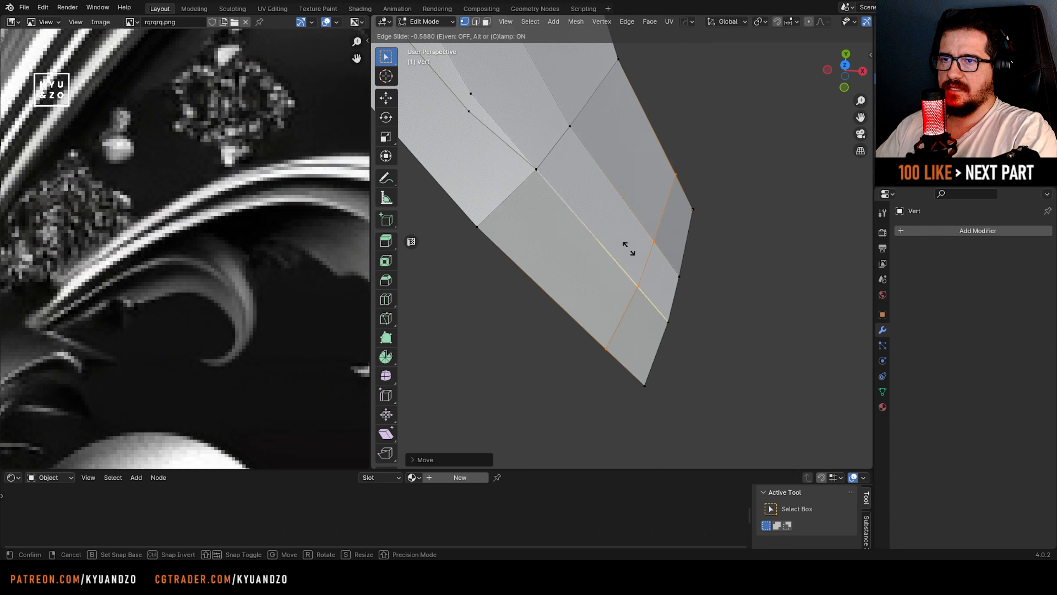
{"action": "left_click", "coordinate": [645, 262]}
{"action": "key", "text": "ctrl+z"}
- Add a Subdivision Surface modifier to the leaf and set its viewport levels to 2
{"action": "key", "text": "Tab"}
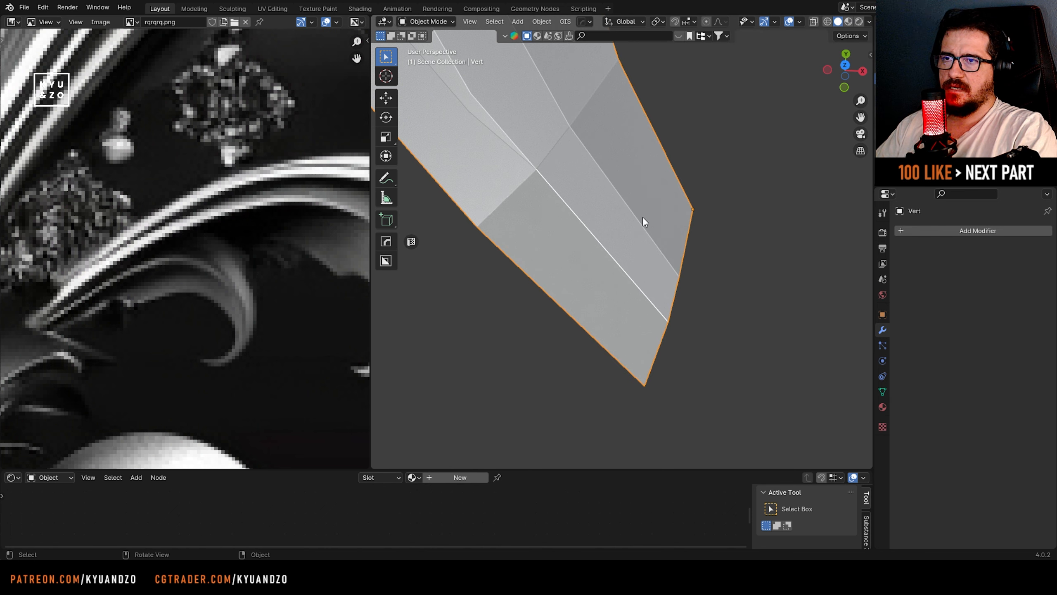
{"action": "left_click", "coordinate": [993, 232]}
{"action": "mouse_move", "coordinate": [976, 231]}
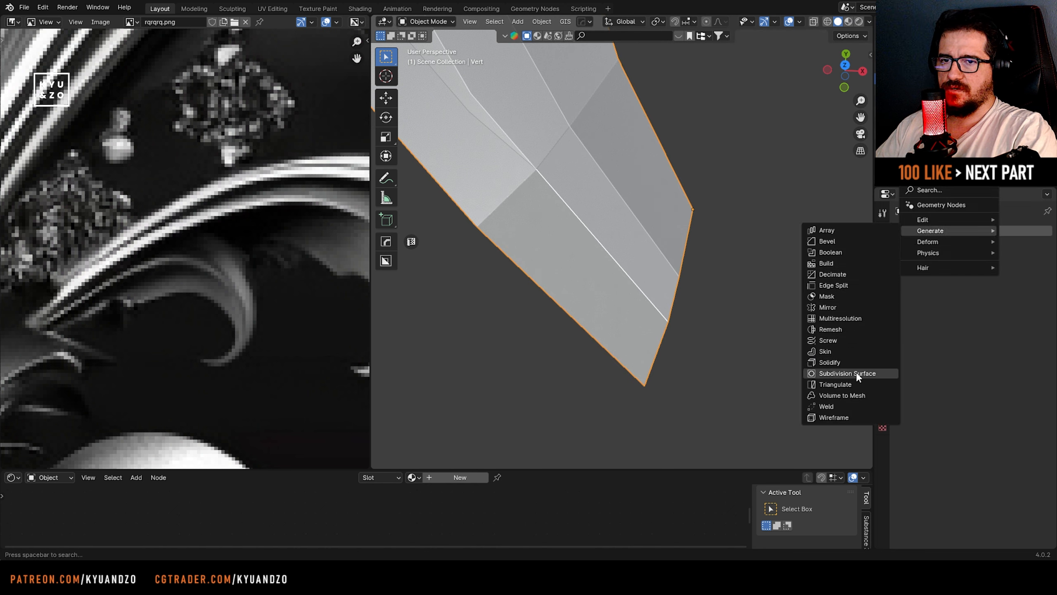
{"action": "left_click", "coordinate": [849, 374]}
{"action": "scroll", "coordinate": [590, 212], "scroll_direction": "down", "scroll_amount": 5}
{"action": "scroll", "coordinate": [593, 216], "scroll_direction": "up", "scroll_amount": 8}
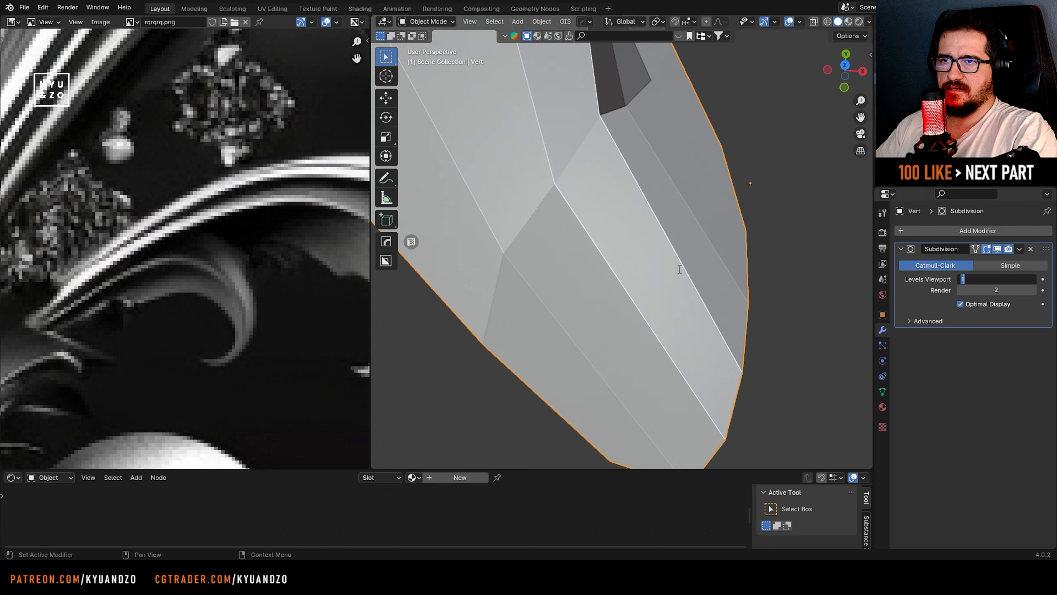
{"action": "left_click", "coordinate": [956, 385]}
{"action": "left_click", "coordinate": [1043, 284]}
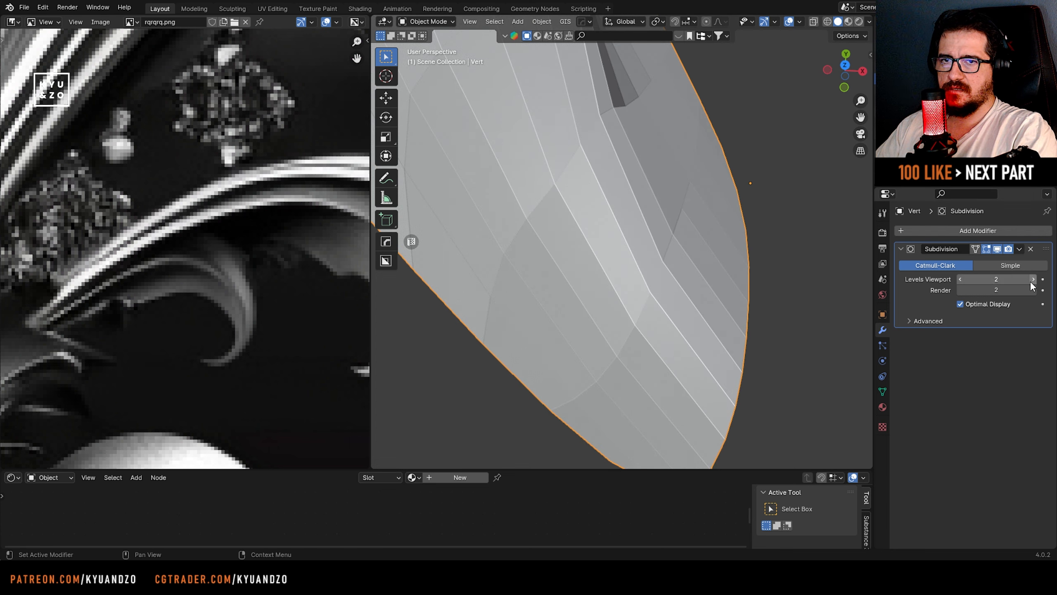
- Examine the subdivided leaf's surface around the base and compare it with the reference artwork
{"action": "scroll", "coordinate": [772, 250], "scroll_direction": "down", "scroll_amount": 2}
{"action": "mouse_move", "coordinate": [772, 250]}
{"action": "middle_mouse_down"}
{"action": "mouse_move", "coordinate": [715, 194]}
{"action": "mouse_move", "coordinate": [778, 255]}
{"action": "middle_mouse_up"}
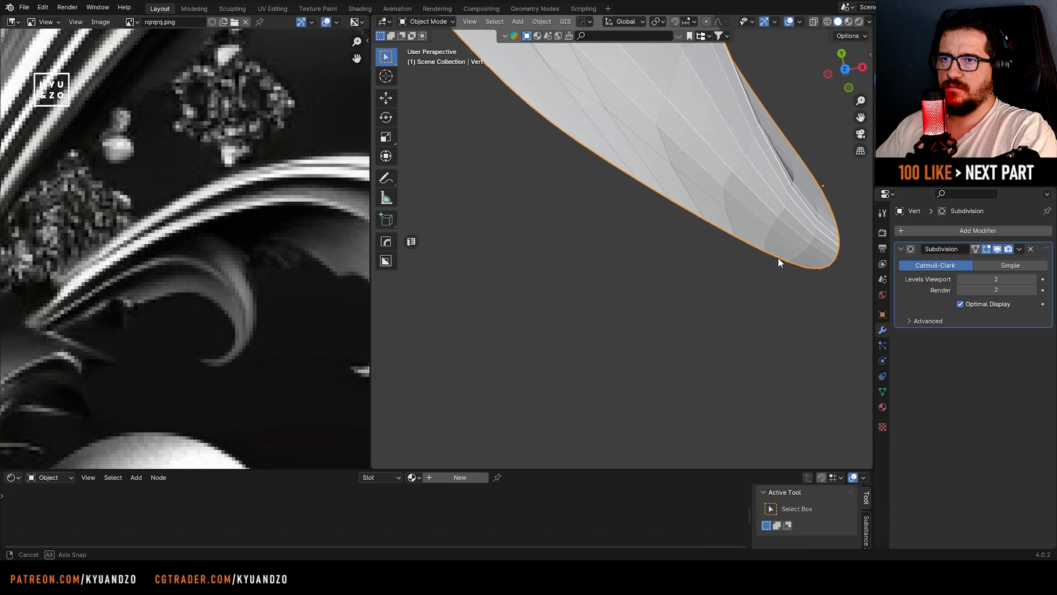
{"action": "key", "text": "shift+grave"}
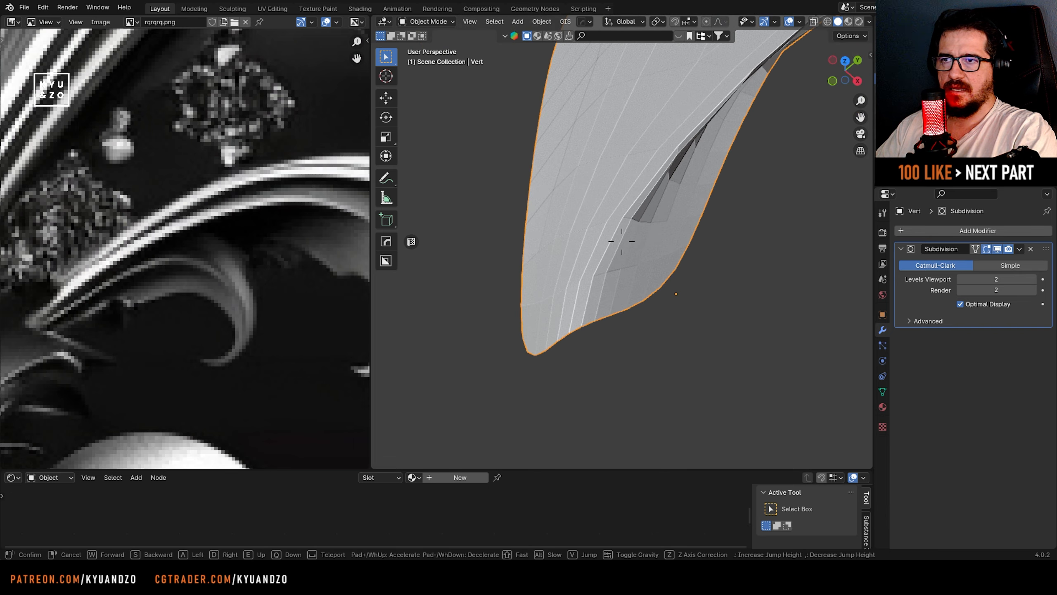
{"action": "key", "text": "Return"}
{"action": "scroll", "coordinate": [163, 222], "scroll_direction": "down", "scroll_amount": 5}
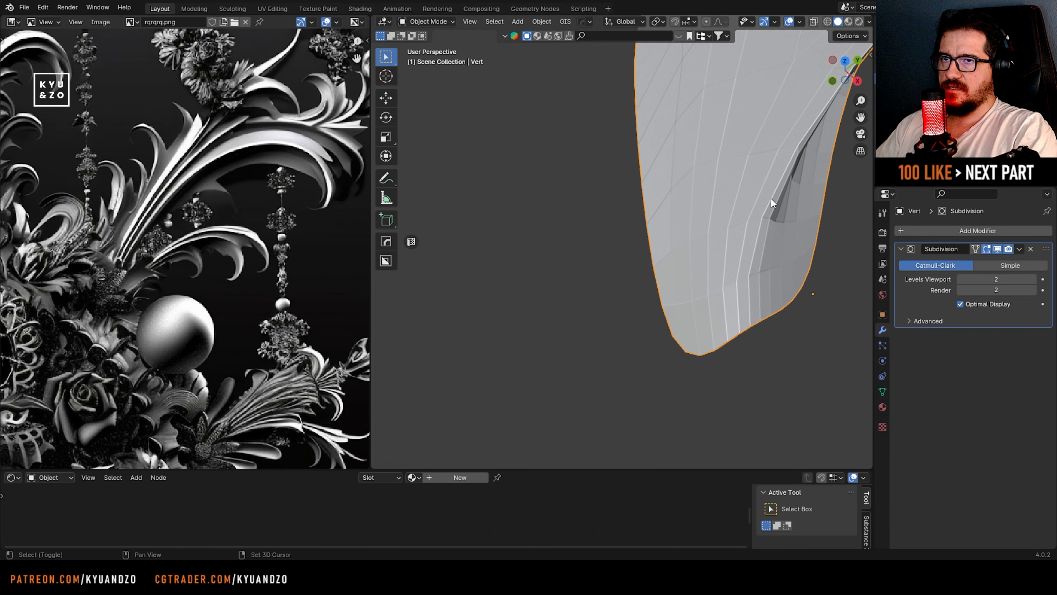
{"action": "middle_click_drag", "start_coordinate": [705, 203], "coordinate": [506, 243]}
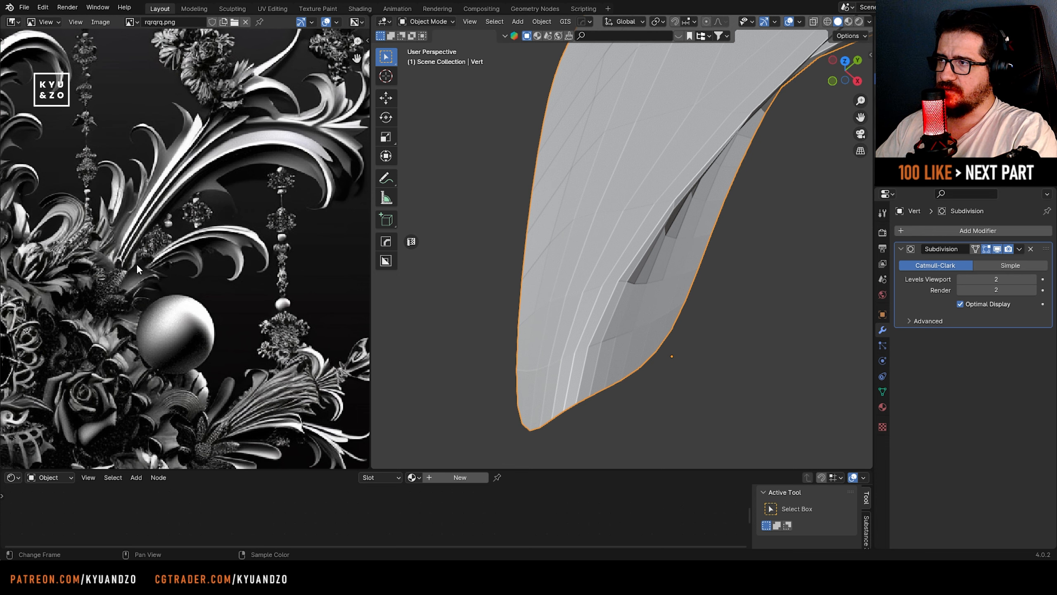
{"action": "scroll", "coordinate": [83, 183], "scroll_direction": "down", "scroll_amount": 3}
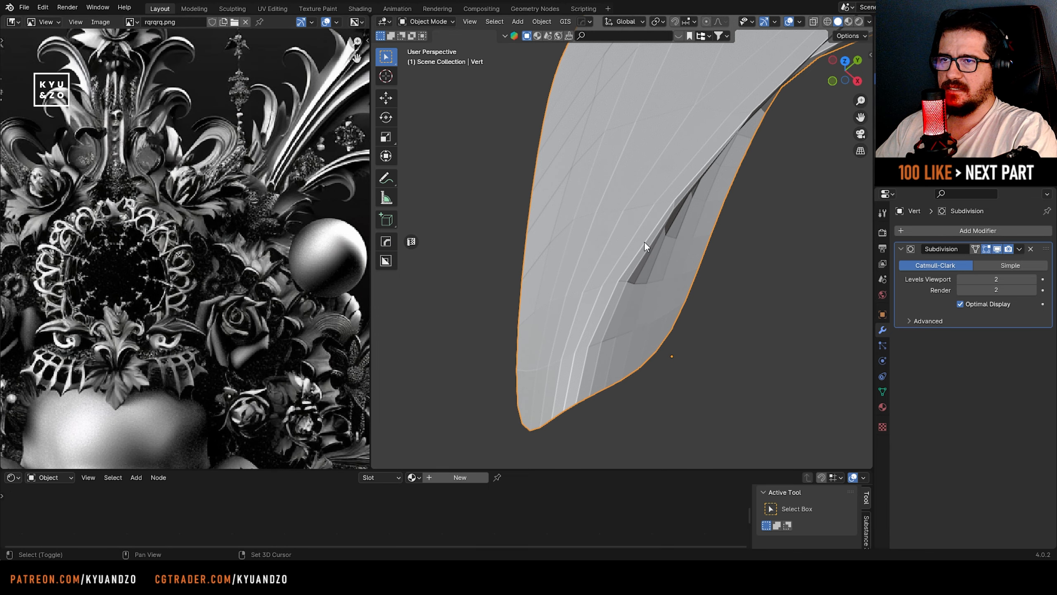
{"action": "middle_click_drag", "start_coordinate": [498, 289], "coordinate": [587, 252]}
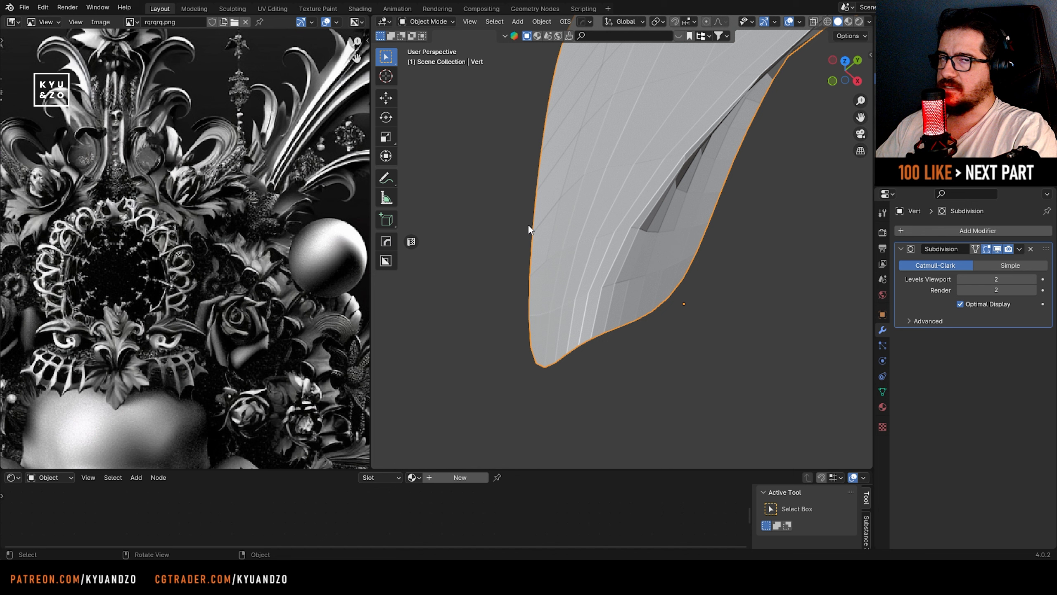
{"action": "scroll", "coordinate": [528, 224], "scroll_direction": "up", "scroll_amount": 1}
- Turn off the subdivision's viewport display and return to editing the leaf's mesh
{"action": "left_click", "coordinate": [997, 250]}
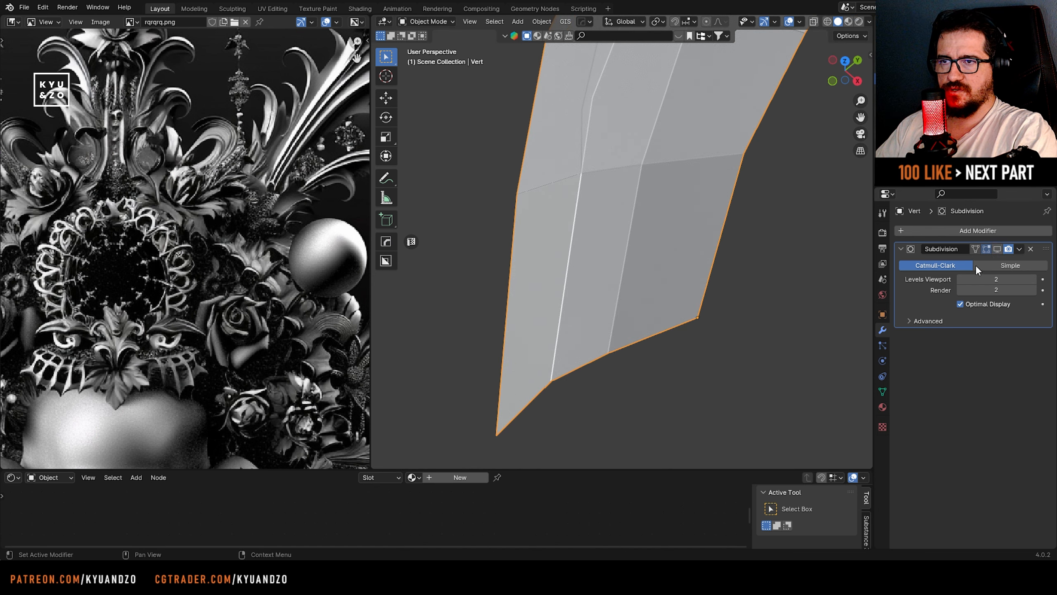
{"action": "key", "text": "Tab"}
{"action": "middle_click_drag", "start_coordinate": [528, 239], "coordinate": [614, 187]}
{"action": "key", "text": "2"}
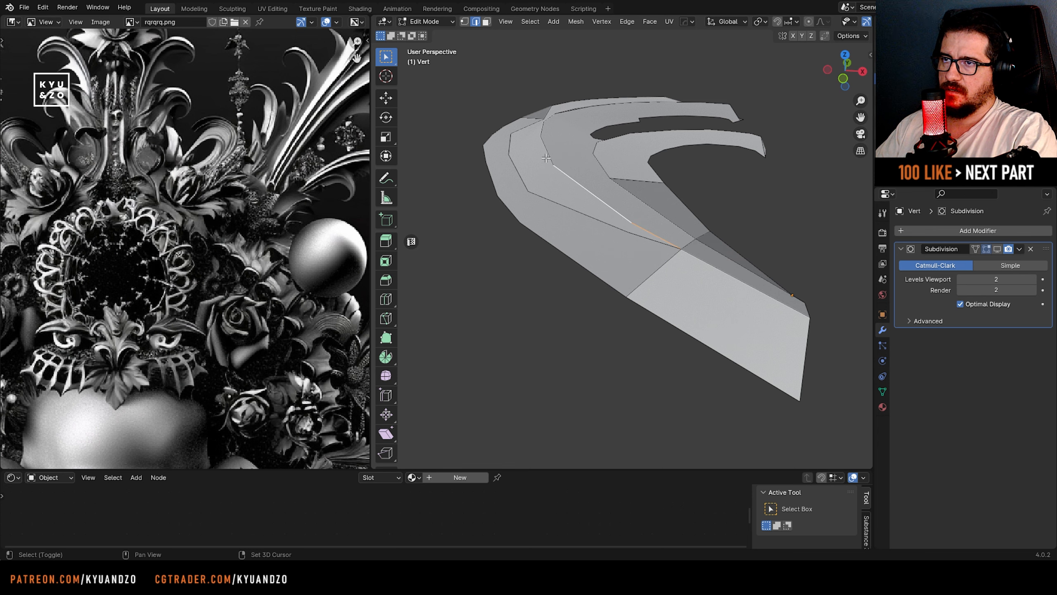
{"action": "left_click", "coordinate": [545, 157], "text": "shift"}
{"action": "key", "text": "g"}
{"action": "key", "text": "z"}
{"action": "right_click", "coordinate": [569, 200]}
- Try to merge the outer rib's vertex with the close neighbouring rib vertex near the leaf's base
{"action": "middle_click_drag", "start_coordinate": [578, 230], "coordinate": [604, 262]}
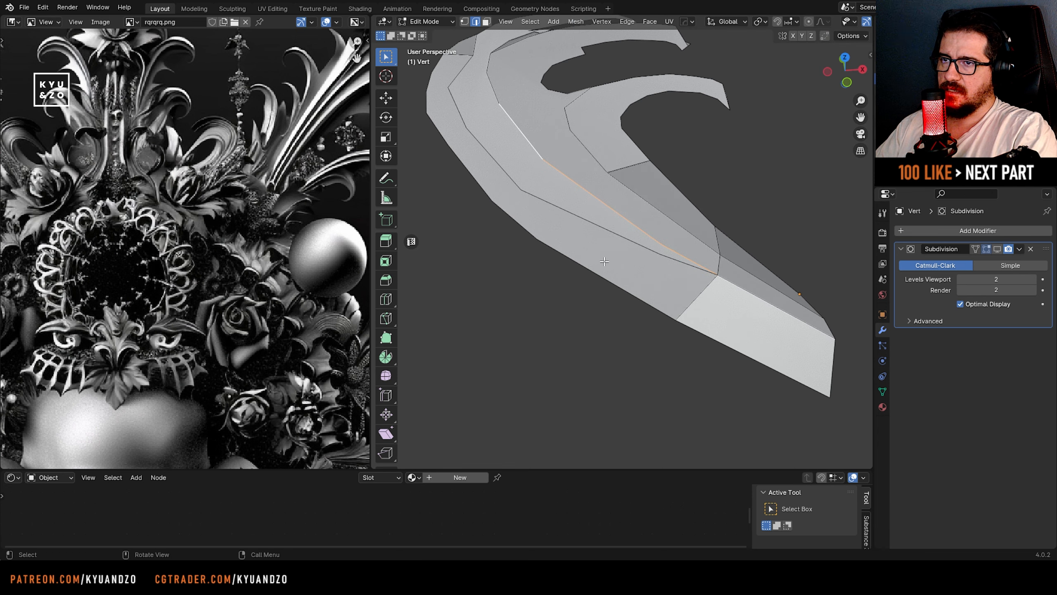
{"action": "scroll", "coordinate": [604, 261], "scroll_direction": "up", "scroll_amount": 3}
{"action": "key", "text": "1"}
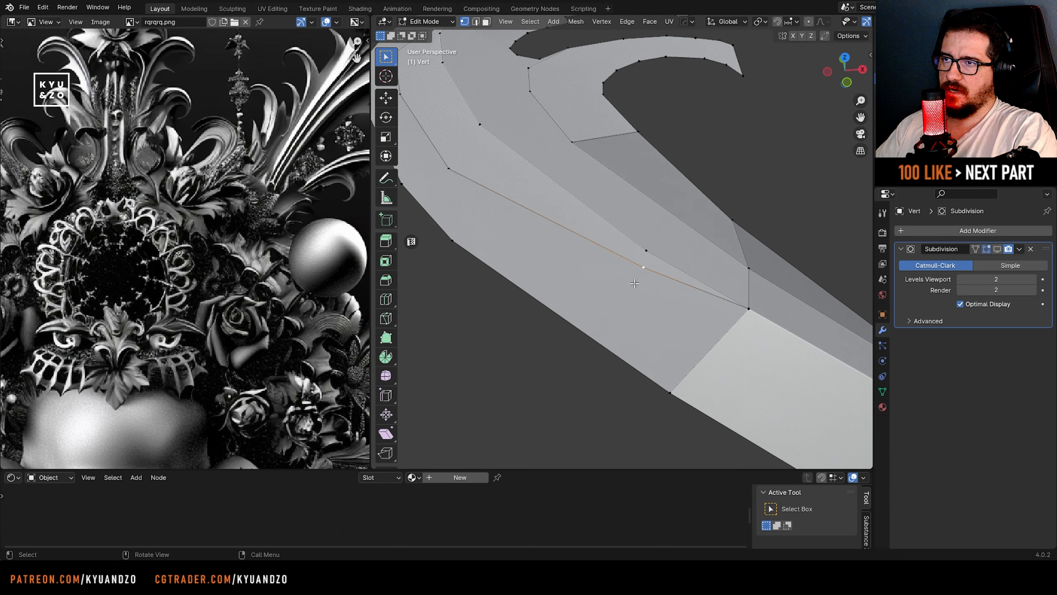
{"action": "key", "text": "m"}
{"action": "left_click", "coordinate": [409, 228]}
{"action": "key", "text": "ctrl+z"}
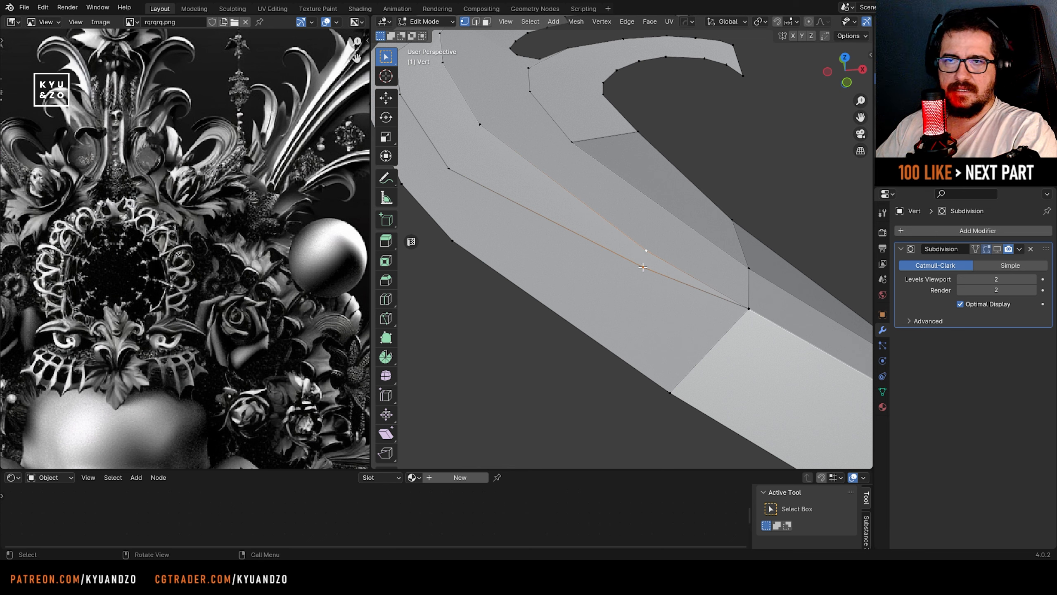
- Try to slide the outer rib's vertex along the rib edge near the leaf's base
{"action": "key", "text": "g"}
{"action": "key", "text": "g"}
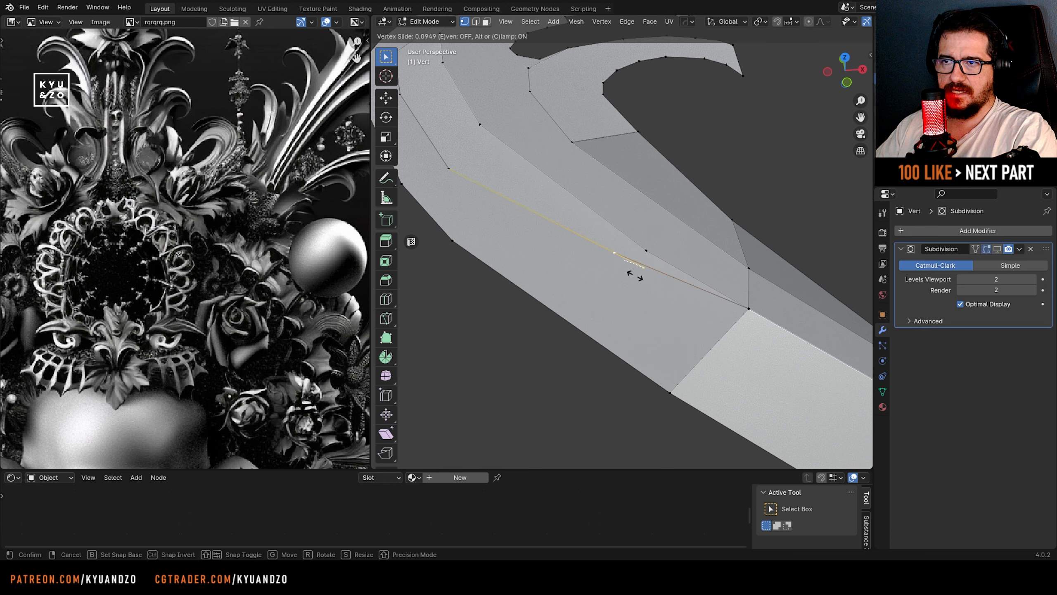
{"action": "left_click", "coordinate": [656, 274]}
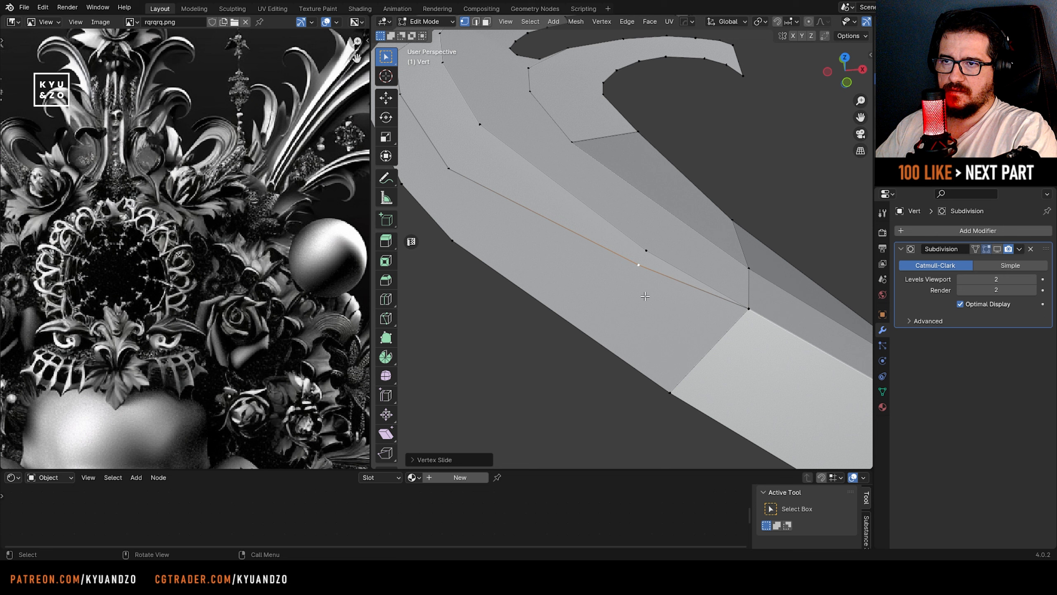
{"action": "middle_click_drag", "start_coordinate": [645, 296], "coordinate": [599, 262], "text": "shift"}
{"action": "key", "text": "ctrl+z"}
- Knife a cut from the outer rib's vertex to the leaf's outer edge and connect that vertex with the close neighbouring rib vertex
{"action": "scroll", "coordinate": [599, 262], "scroll_direction": "up", "scroll_amount": 3}
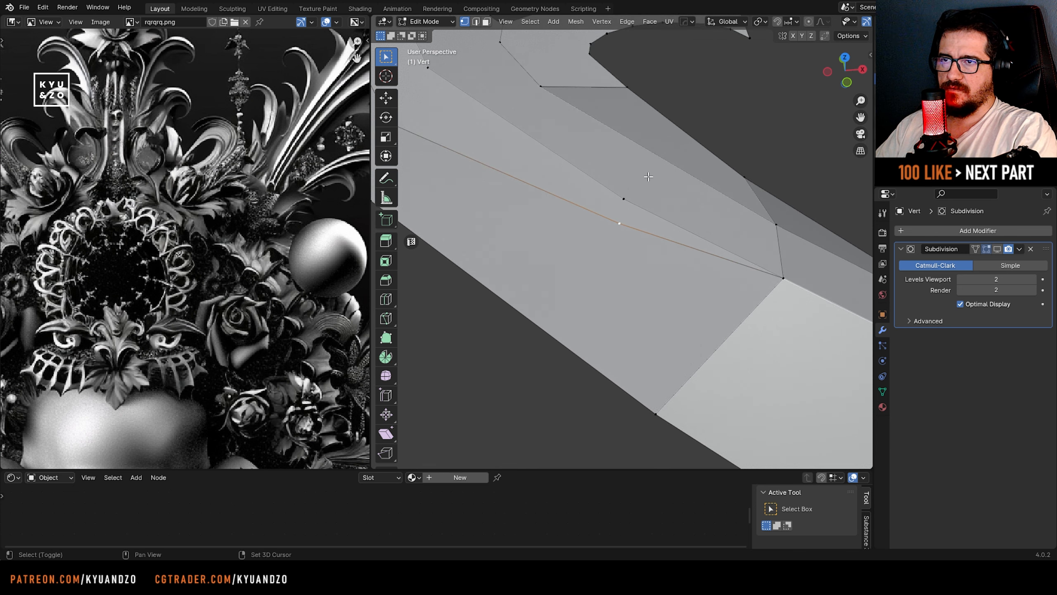
{"action": "scroll", "coordinate": [585, 232], "scroll_direction": "down", "scroll_amount": 2}
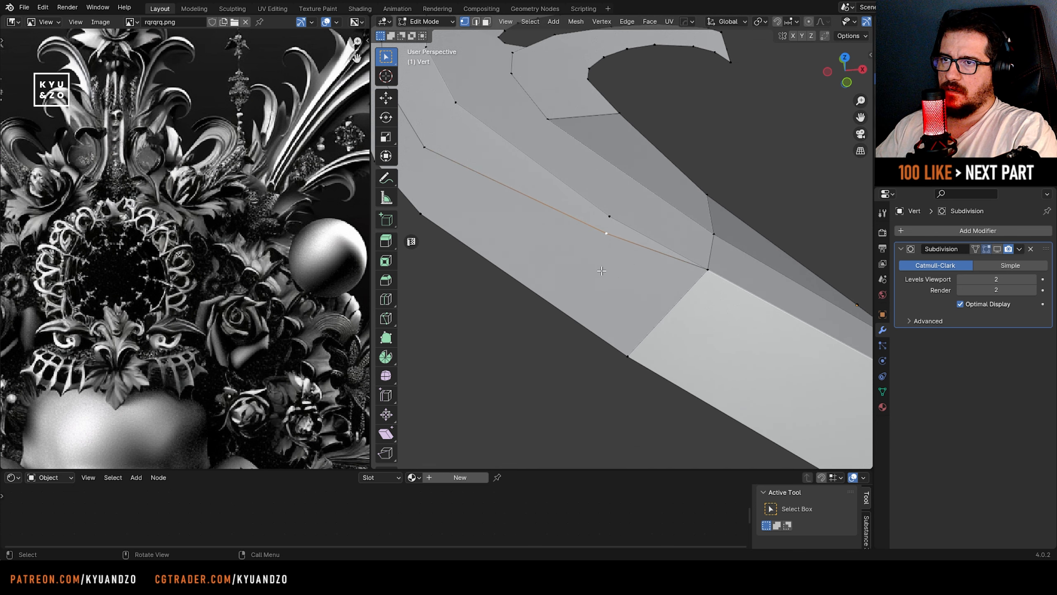
{"action": "key", "text": "k"}
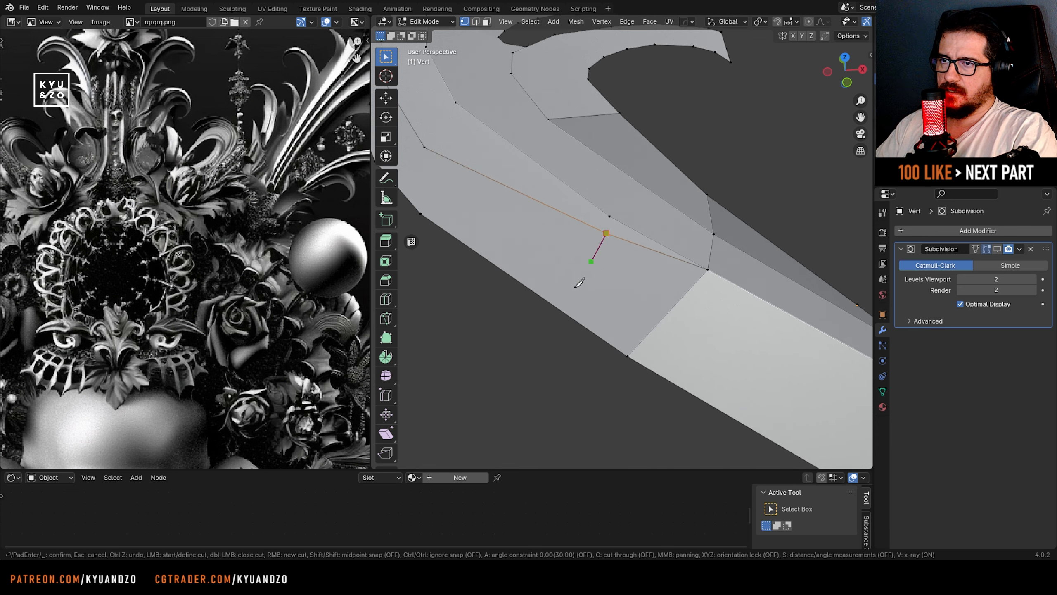
{"action": "left_click", "coordinate": [545, 298]}
{"action": "key", "text": "Return"}
{"action": "middle_click_drag", "start_coordinate": [545, 298], "coordinate": [605, 273]}
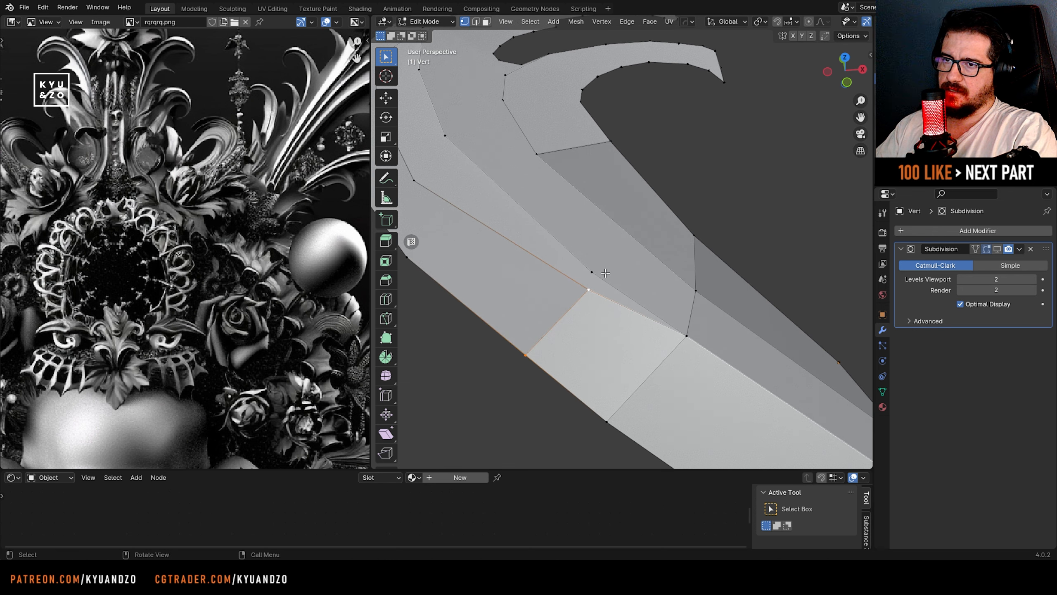
{"action": "key", "text": "k"}
{"action": "left_click", "coordinate": [588, 289]}
{"action": "key", "text": "Return"}
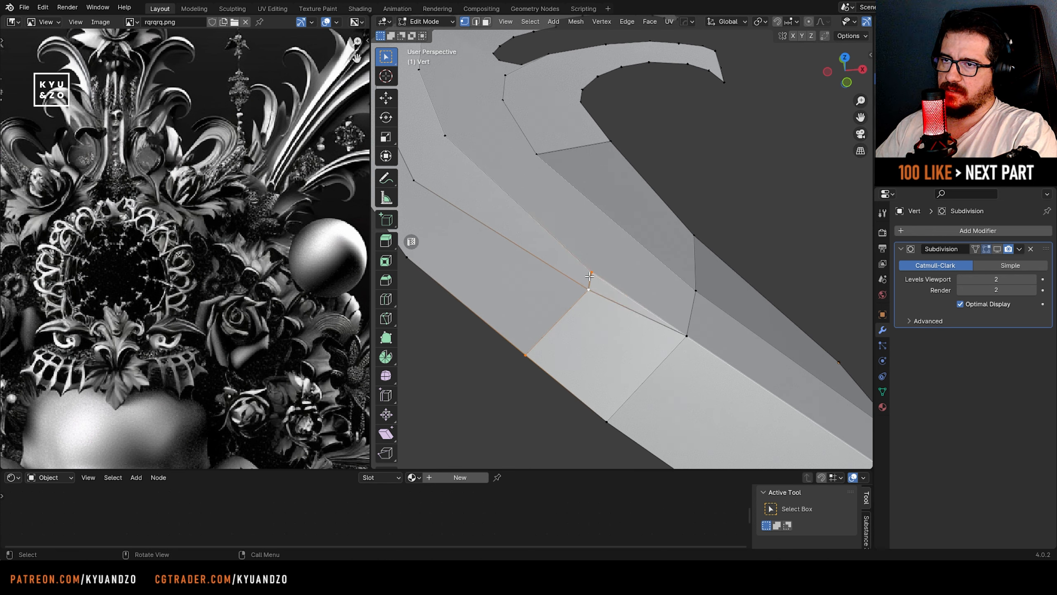
- Knife a straight cut from the neighbouring rib's vertex across the inner faces to the leaf's inner edge
{"action": "key", "text": "k"}
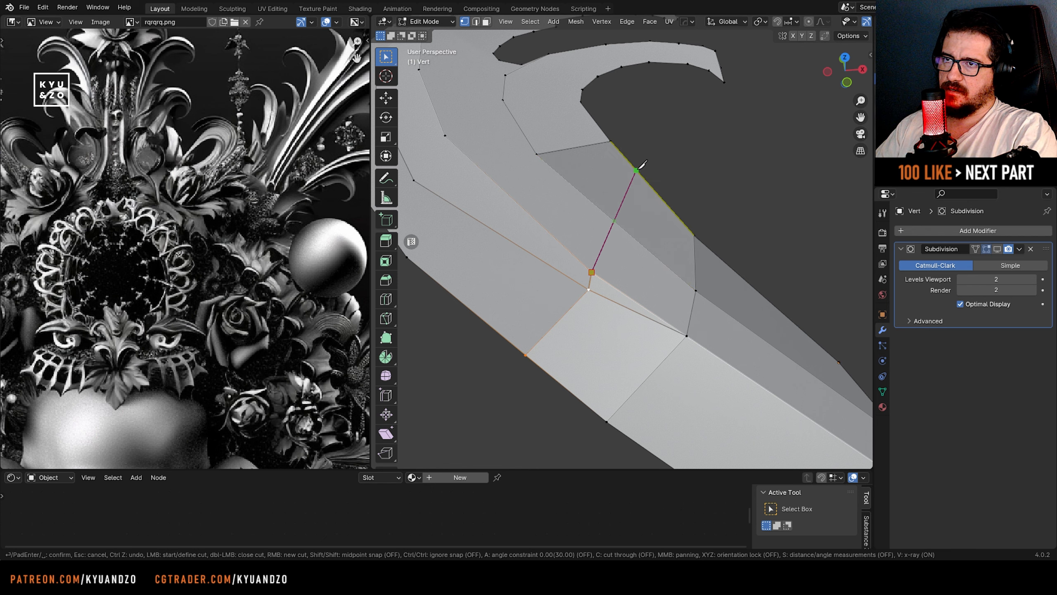
{"action": "key", "text": "Return"}
{"action": "middle_click_drag", "start_coordinate": [628, 212], "coordinate": [523, 343]}
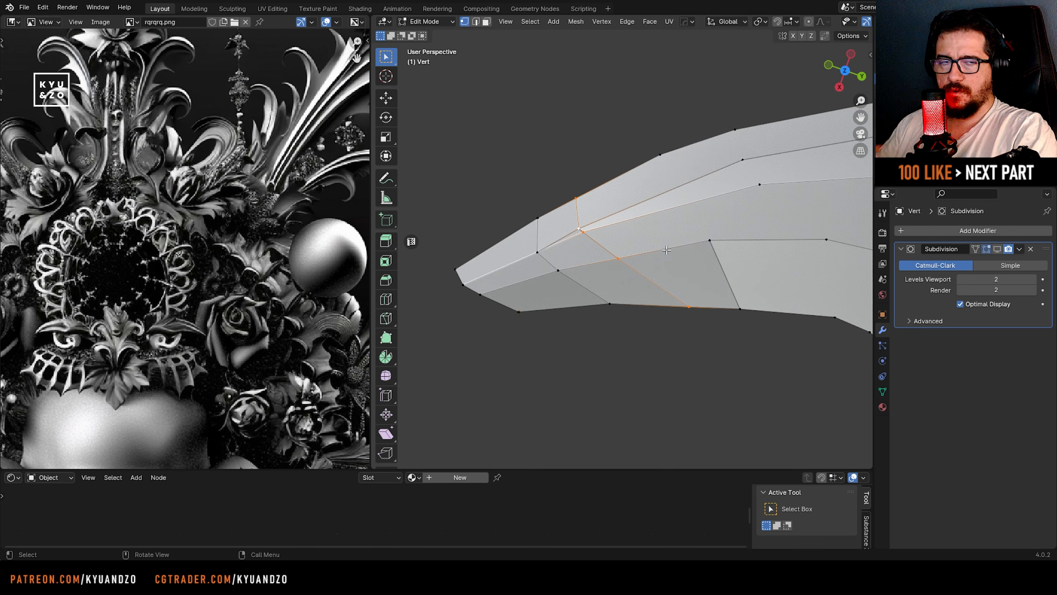
{"action": "scroll", "coordinate": [683, 246], "scroll_direction": "up", "scroll_amount": 1}
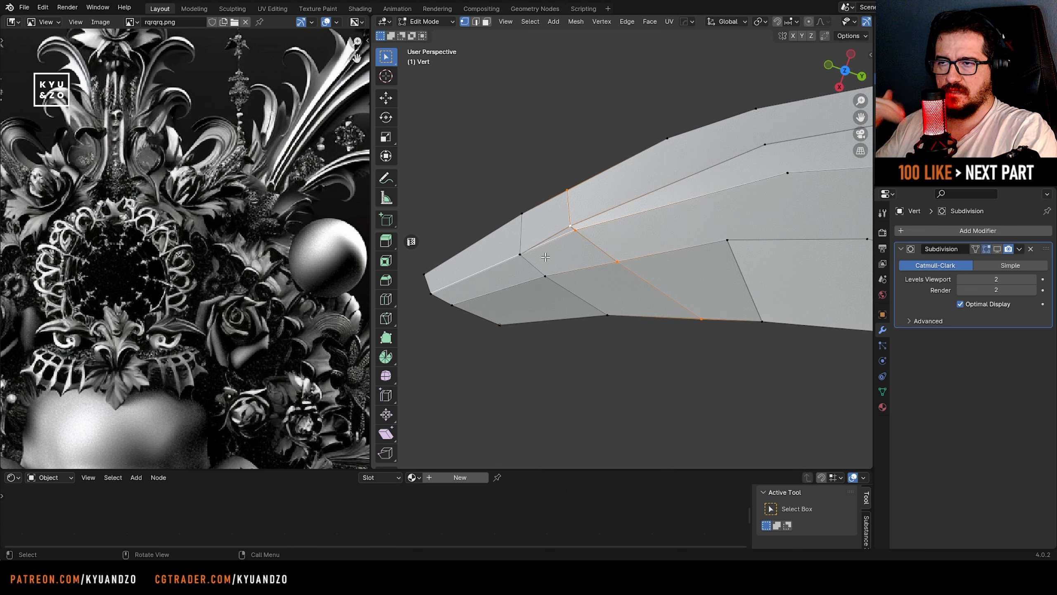
{"action": "scroll", "coordinate": [545, 257], "scroll_direction": "down", "scroll_amount": 4}
{"action": "scroll", "coordinate": [558, 201], "scroll_direction": "up", "scroll_amount": 5}
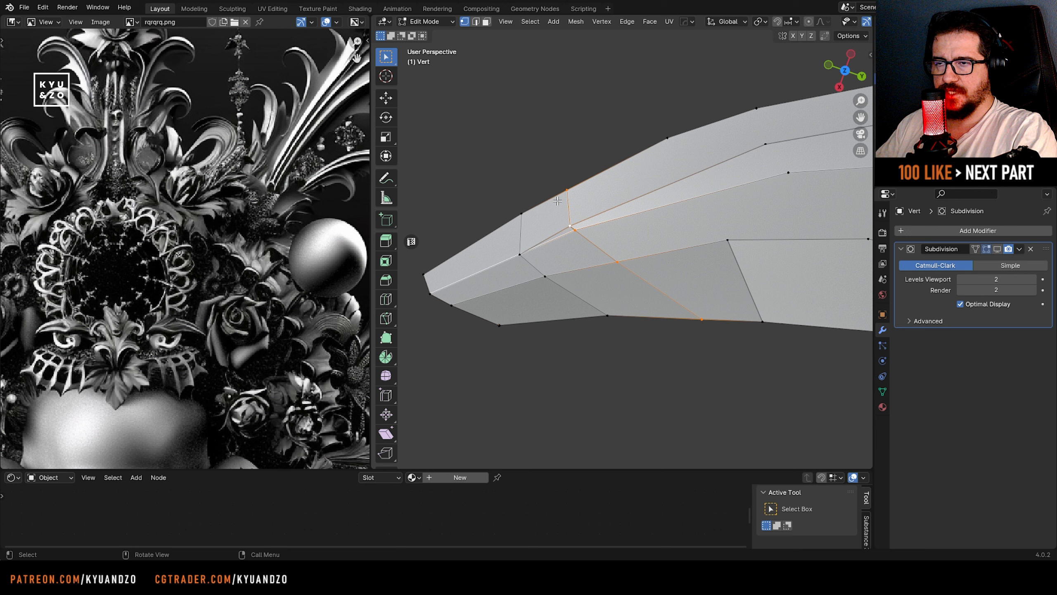
- Knife a two-segment cut from the neighbouring rib's vertex through the innermost rib to the leaf's inner edge
{"action": "key", "text": "k"}
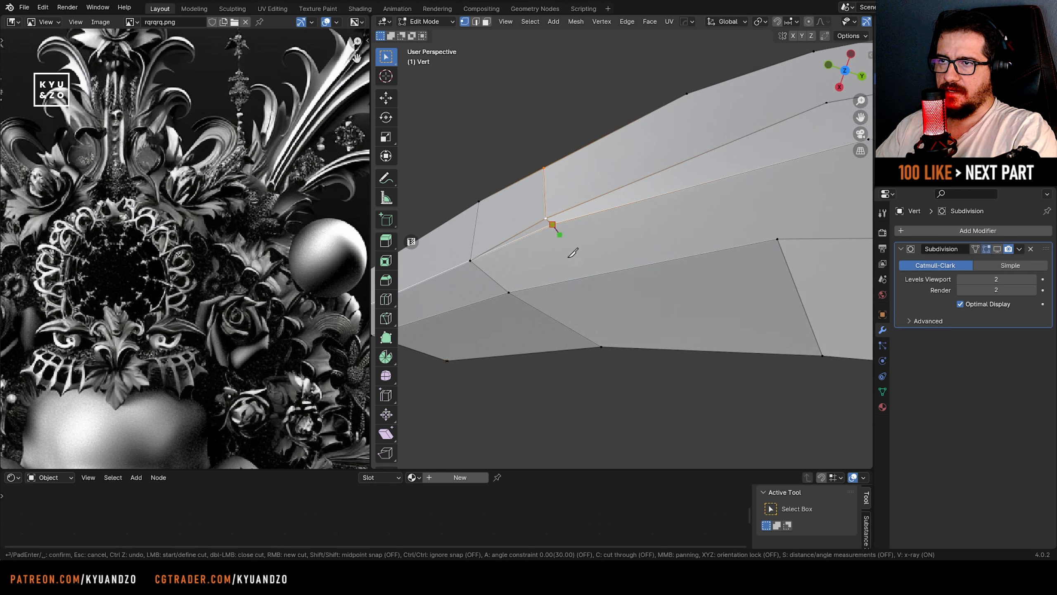
{"action": "left_click", "coordinate": [603, 273]}
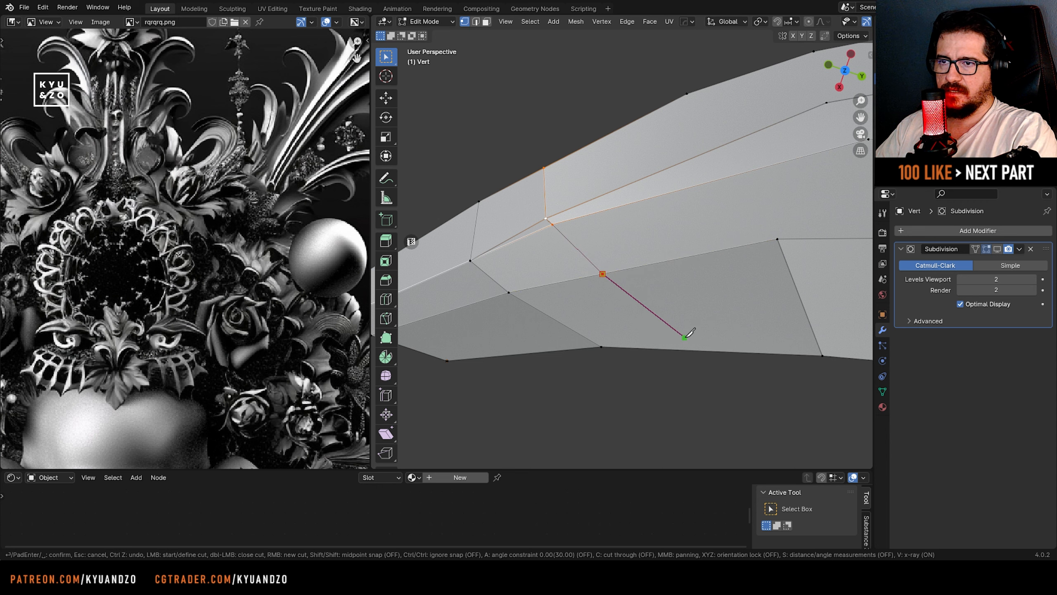
{"action": "left_click", "coordinate": [688, 333]}
{"action": "key", "text": "Return"}
{"action": "scroll", "coordinate": [664, 310], "scroll_direction": "down", "scroll_amount": 6}
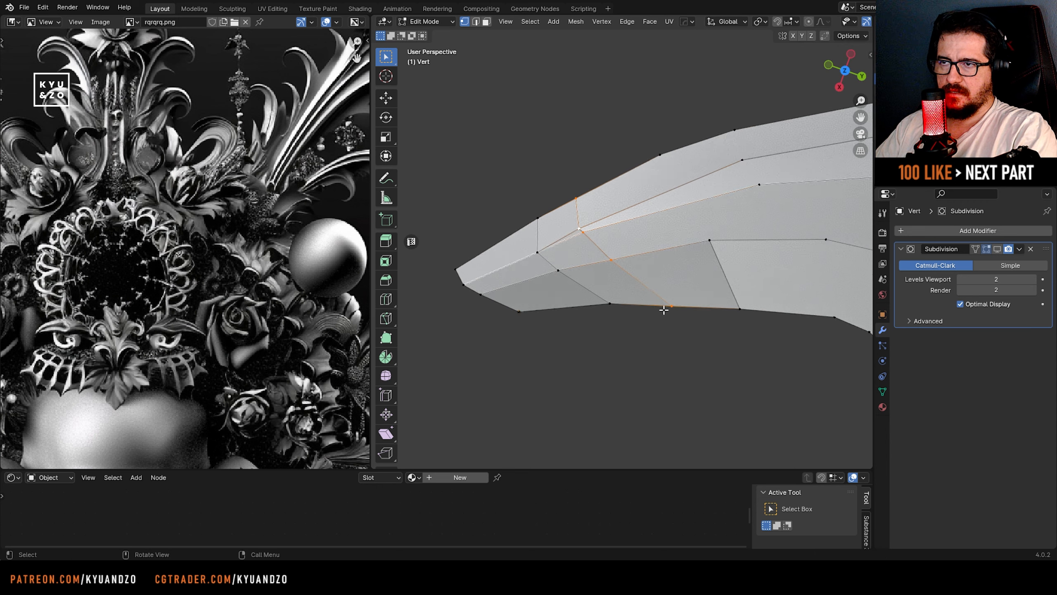
- Knife an edge between the inner edge's vertex and the facing innermost rib vertex where the nearest curl begins
{"action": "scroll", "coordinate": [663, 312], "scroll_direction": "up", "scroll_amount": 3}
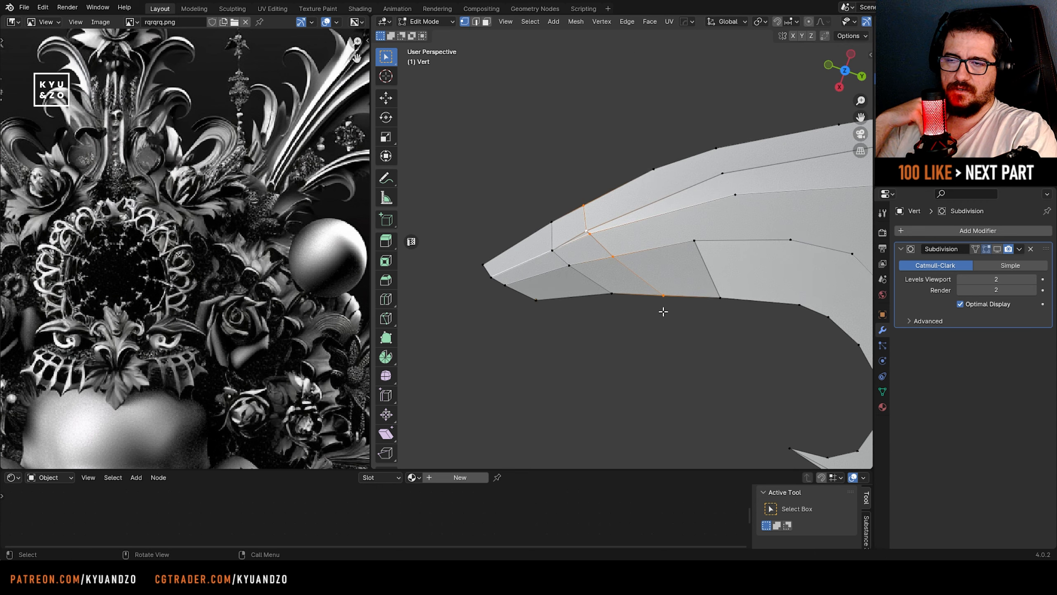
{"action": "scroll", "coordinate": [770, 294], "scroll_direction": "up", "scroll_amount": 1}
{"action": "middle_click_drag", "start_coordinate": [770, 295], "coordinate": [684, 299], "text": "shift"}
{"action": "key", "text": "k"}
{"action": "left_click", "coordinate": [659, 229]}
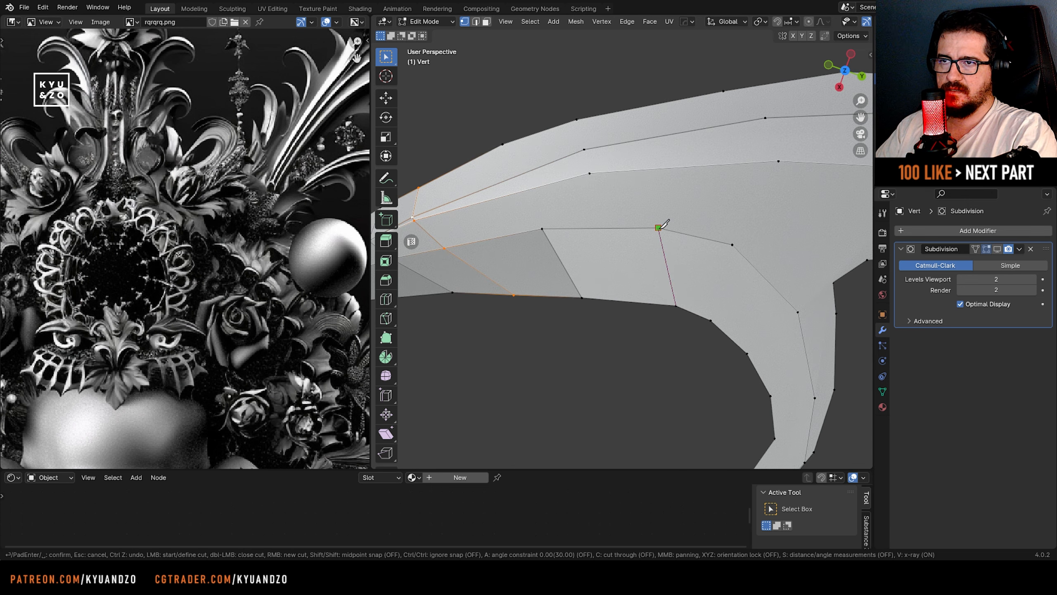
{"action": "key", "text": "Return"}
- Knife two more cross edges along the bend of the nearest curl, joining inner edge vertices to the facing rib vertices
{"action": "key", "text": "k"}
{"action": "left_click", "coordinate": [710, 320]}
{"action": "left_click", "coordinate": [732, 244]}
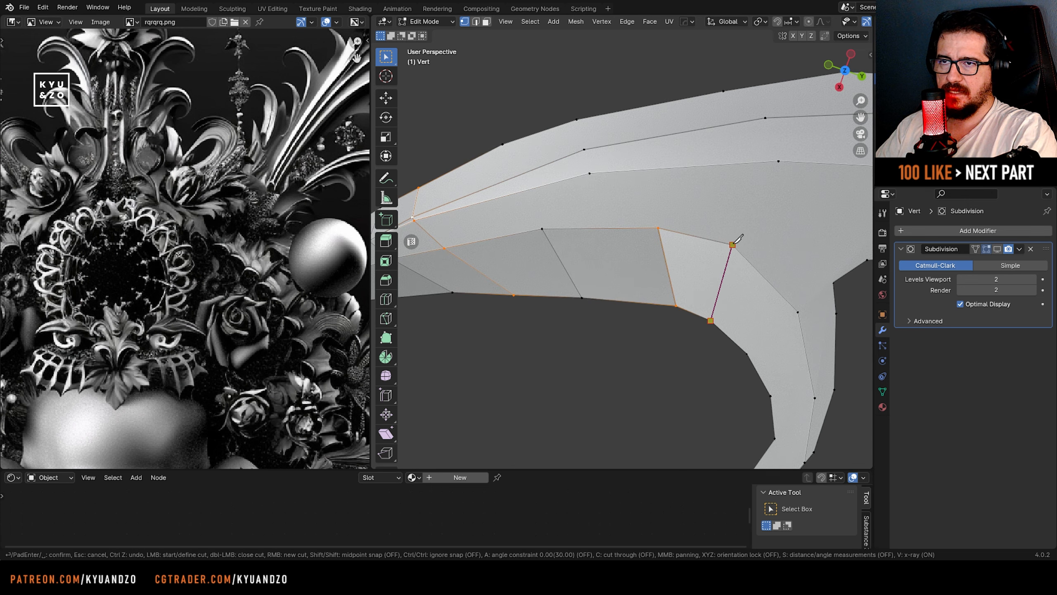
{"action": "key", "text": "Return"}
{"action": "key", "text": "k"}
{"action": "left_click", "coordinate": [747, 353]}
{"action": "left_click", "coordinate": [795, 297]}
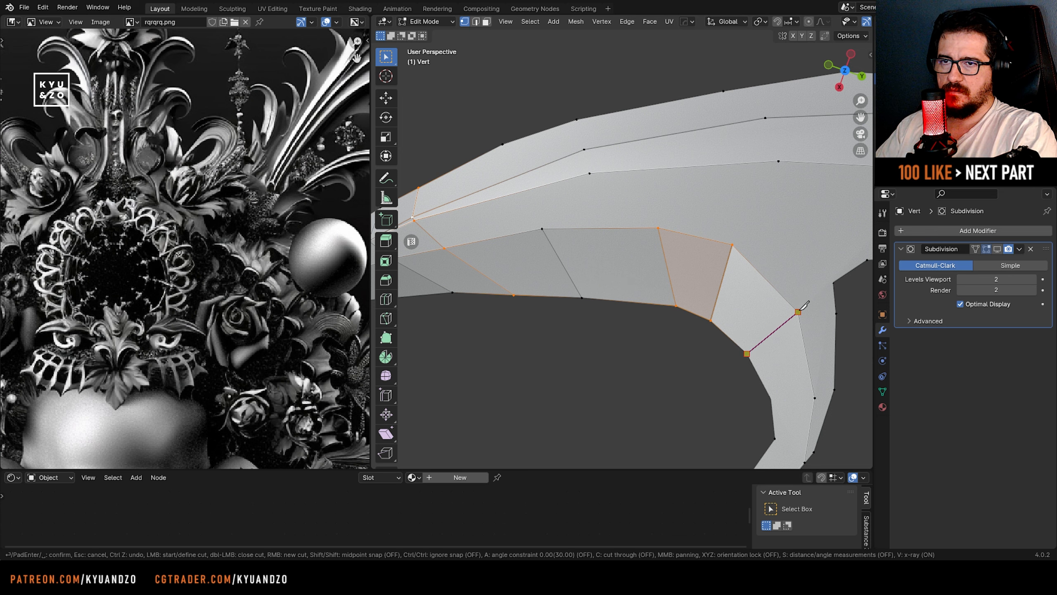
{"action": "key", "text": "Return"}
- Examine the nearest curl down to its tip and the uncut faces back towards the leaf's base
{"action": "scroll", "coordinate": [672, 325], "scroll_direction": "down", "scroll_amount": 3}
{"action": "scroll", "coordinate": [575, 278], "scroll_direction": "up", "scroll_amount": 3}
{"action": "scroll", "coordinate": [614, 285], "scroll_direction": "up", "scroll_amount": 1}
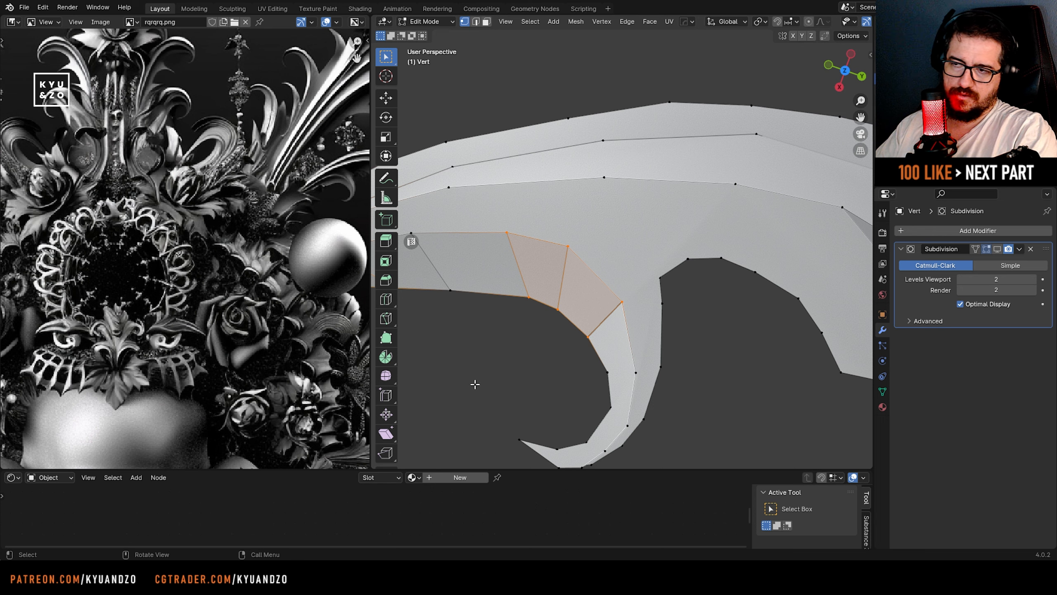
{"action": "middle_click_drag", "start_coordinate": [558, 444], "coordinate": [583, 339], "text": "shift"}
{"action": "middle_click_drag", "start_coordinate": [562, 385], "coordinate": [573, 281], "text": "shift"}
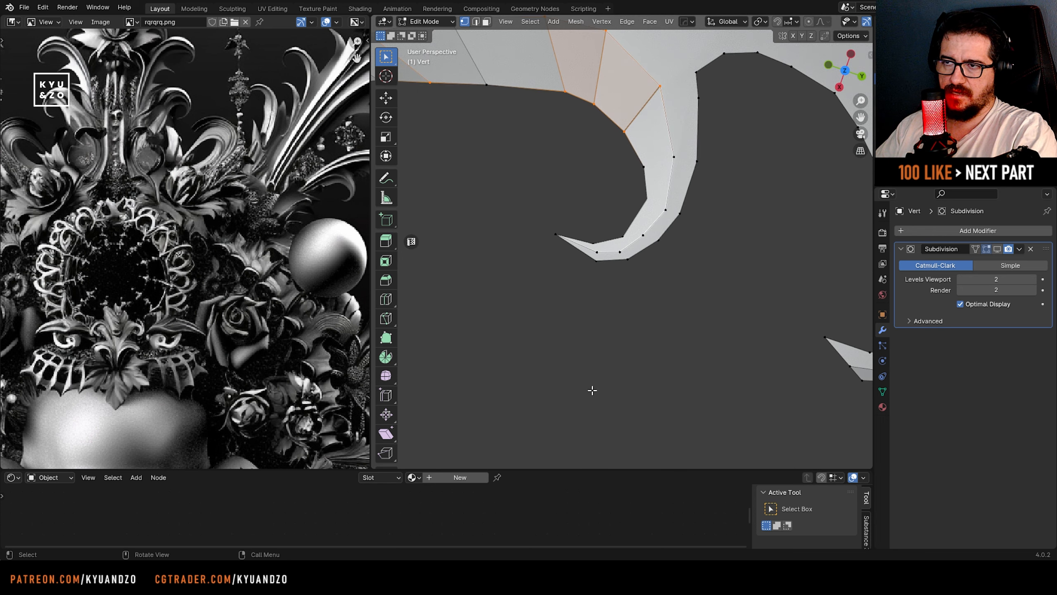
{"action": "middle_click_drag", "start_coordinate": [404, 164], "coordinate": [600, 395], "text": "shift"}
{"action": "scroll", "coordinate": [625, 325], "scroll_direction": "up", "scroll_amount": 1}
{"action": "middle_click_drag", "start_coordinate": [625, 325], "coordinate": [605, 399], "text": "shift"}
{"action": "scroll", "coordinate": [666, 333], "scroll_direction": "up", "scroll_amount": 1}
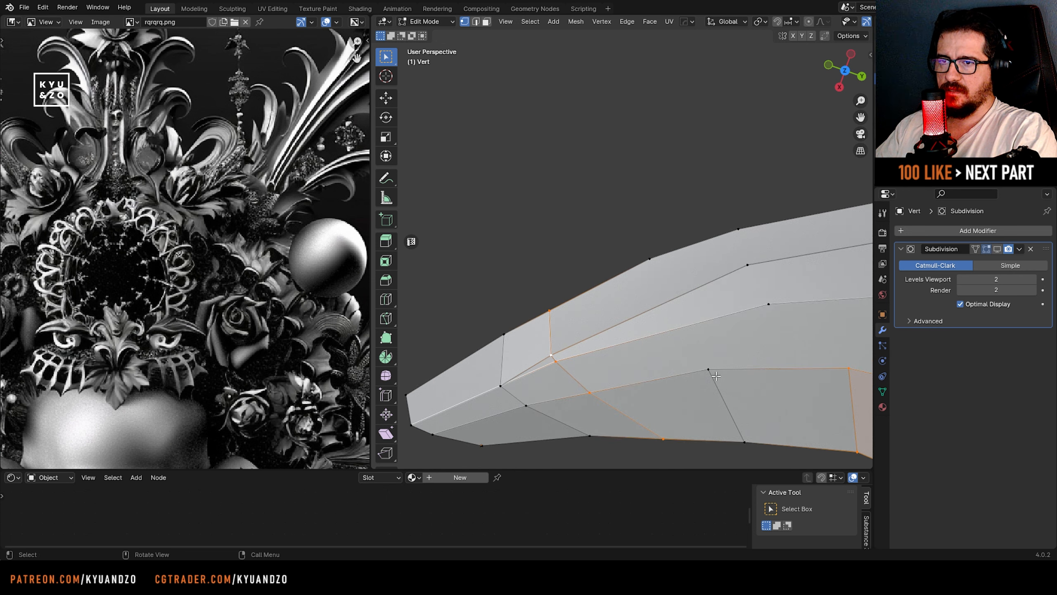
- Continue the existing cross edge from the innermost rib over both other ribs to the outer edge's vertex with knife cuts
{"action": "key", "text": "k"}
{"action": "left_click", "coordinate": [690, 332]}
{"action": "key", "text": "Return"}
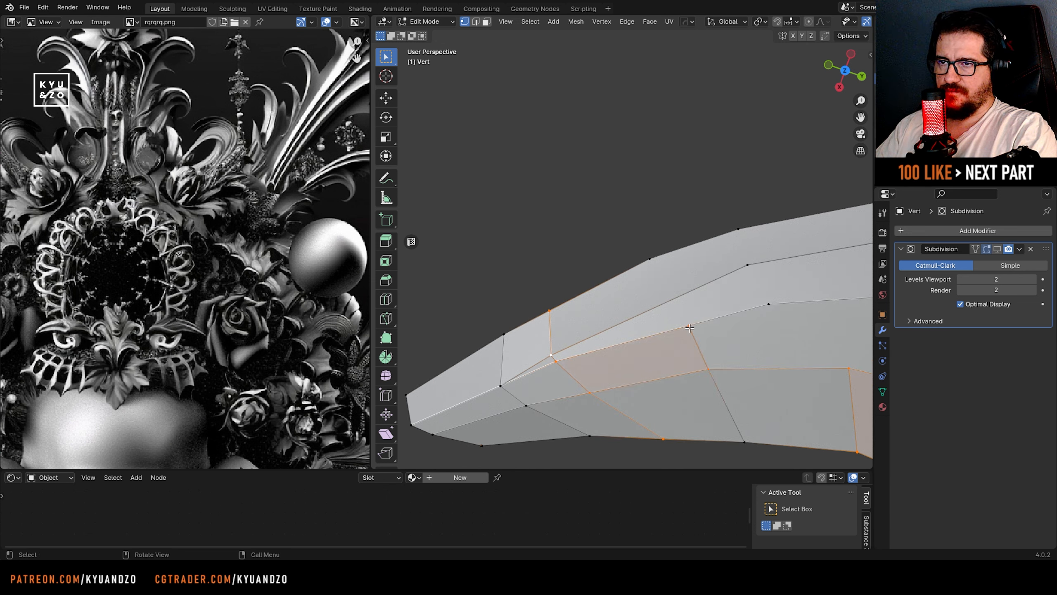
{"action": "key", "text": "k"}
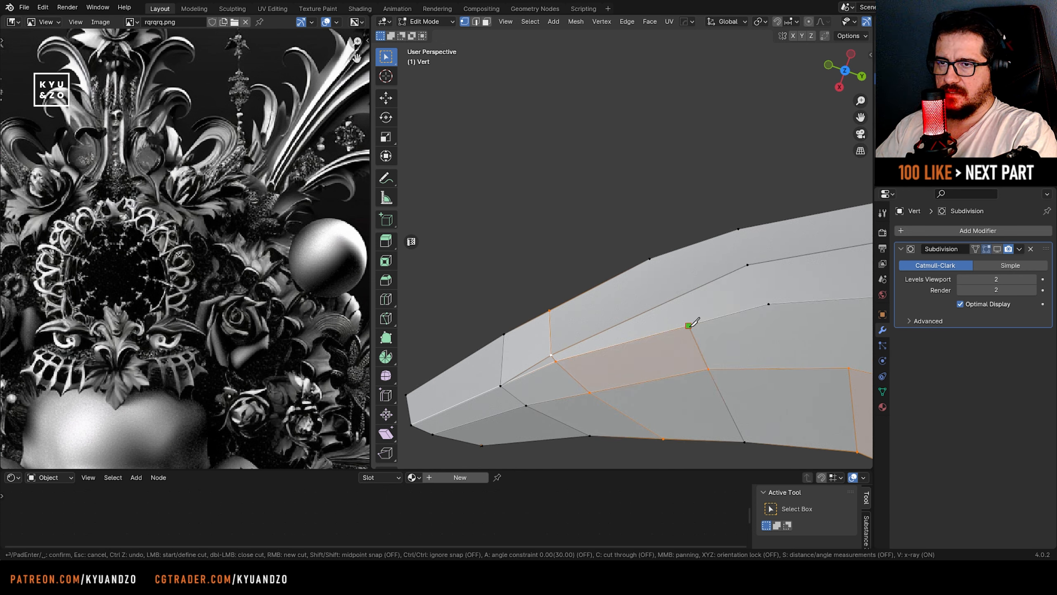
{"action": "left_click", "coordinate": [671, 300]}
{"action": "key", "text": "Return"}
{"action": "key", "text": "k"}
{"action": "left_click", "coordinate": [647, 258]}
{"action": "key", "text": "Return"}
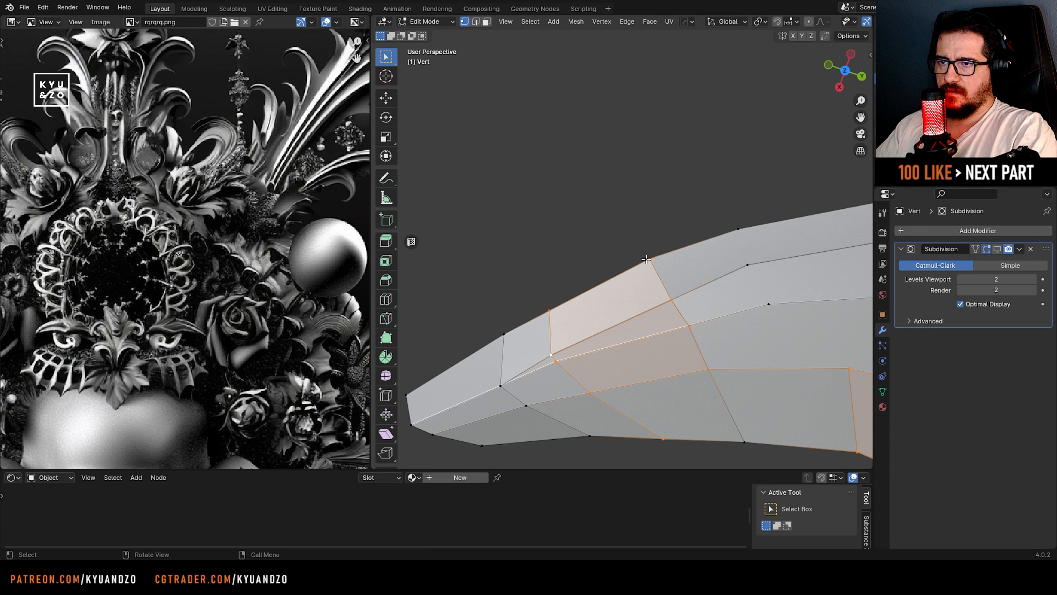
{"action": "middle_click_drag", "start_coordinate": [646, 259], "coordinate": [772, 292]}
{"action": "key", "text": "shift+grave"}
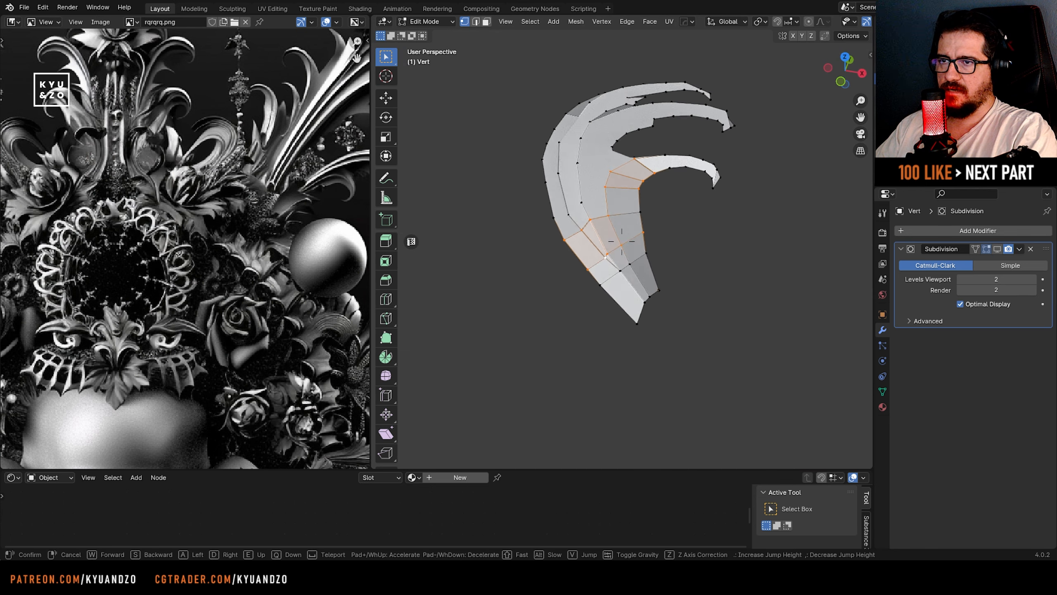
{"action": "key", "text": "w"}
{"action": "left_click", "coordinate": [728, 320]}
{"action": "key", "text": "2"}
{"action": "left_click", "coordinate": [601, 261]}
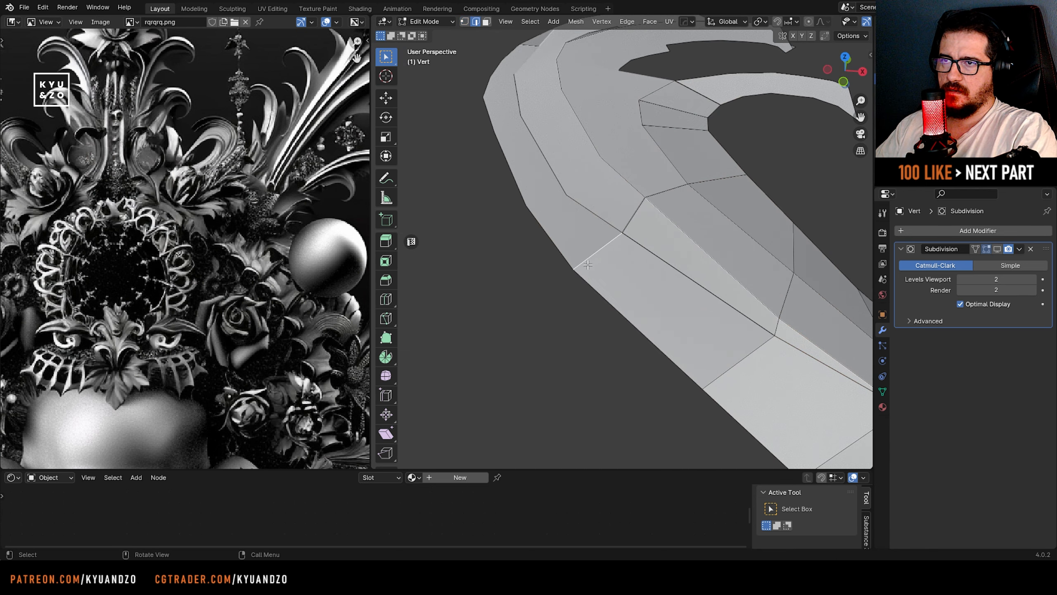
{"action": "key", "text": "g"}
{"action": "right_click", "coordinate": [503, 248]}
- Turn on the subdivision's viewport display and leave mesh editing to check the smoothed leaf
{"action": "left_click", "coordinate": [998, 251]}
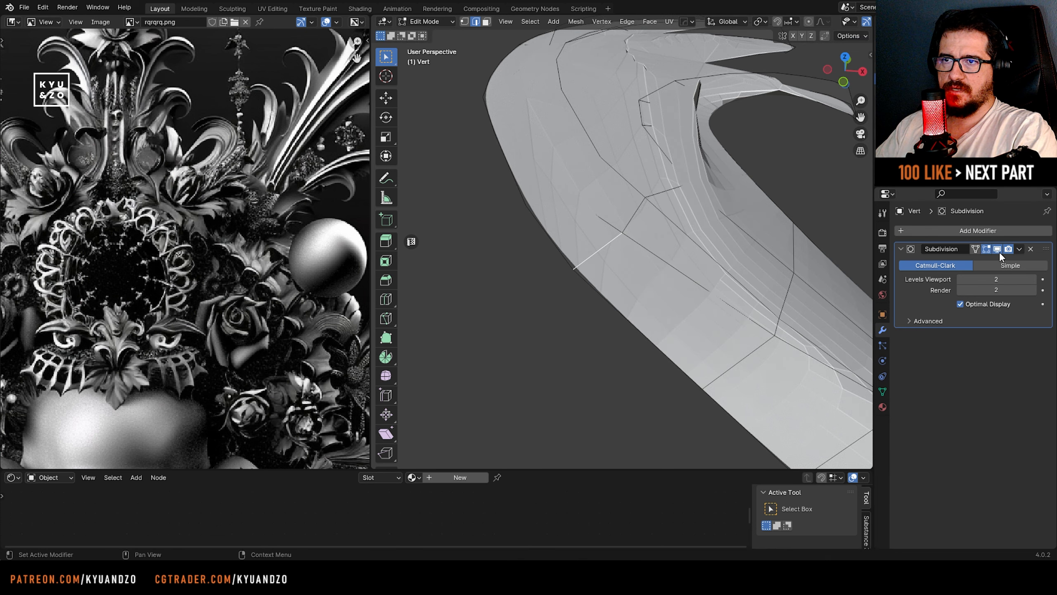
{"action": "left_click", "coordinate": [998, 251]}
{"action": "left_click", "coordinate": [999, 251]}
{"action": "key", "text": "shift+grave"}
{"action": "key", "text": "Escape"}
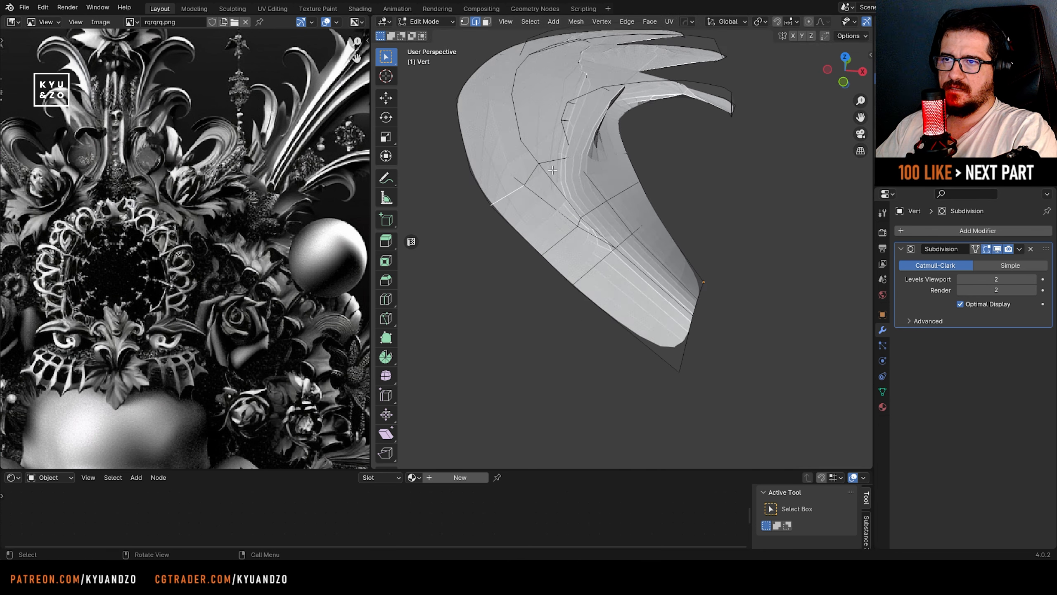
{"action": "key", "text": "Tab"}
- Apply Shade Auto Smooth to the leaf and inspect its surface around the base
{"action": "right_click", "coordinate": [596, 215]}
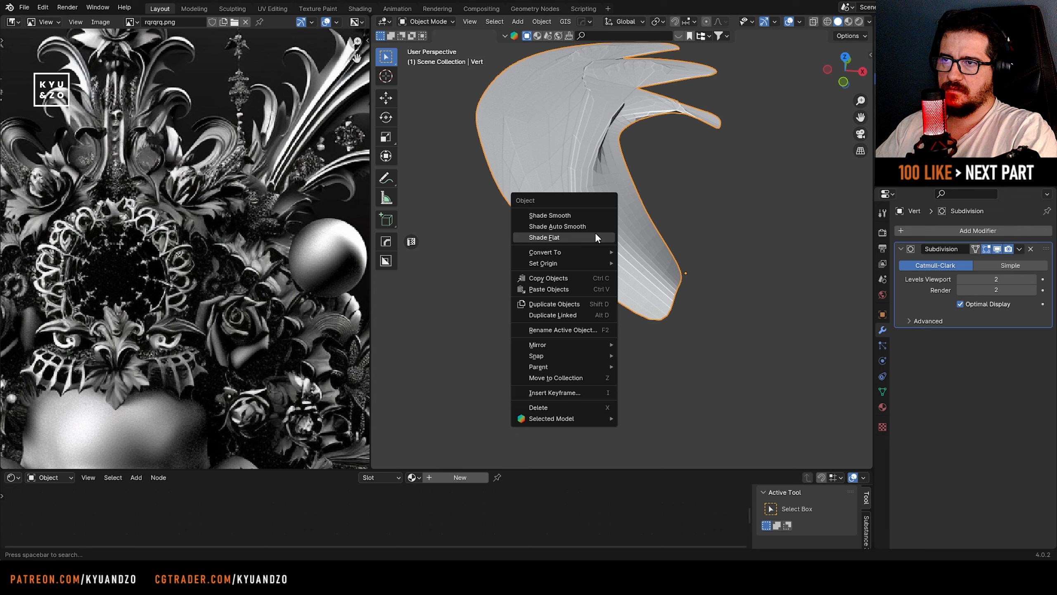
{"action": "left_click", "coordinate": [602, 222]}
{"action": "scroll", "coordinate": [476, 184], "scroll_direction": "down", "scroll_amount": 2}
{"action": "scroll", "coordinate": [476, 184], "scroll_direction": "up", "scroll_amount": 4}
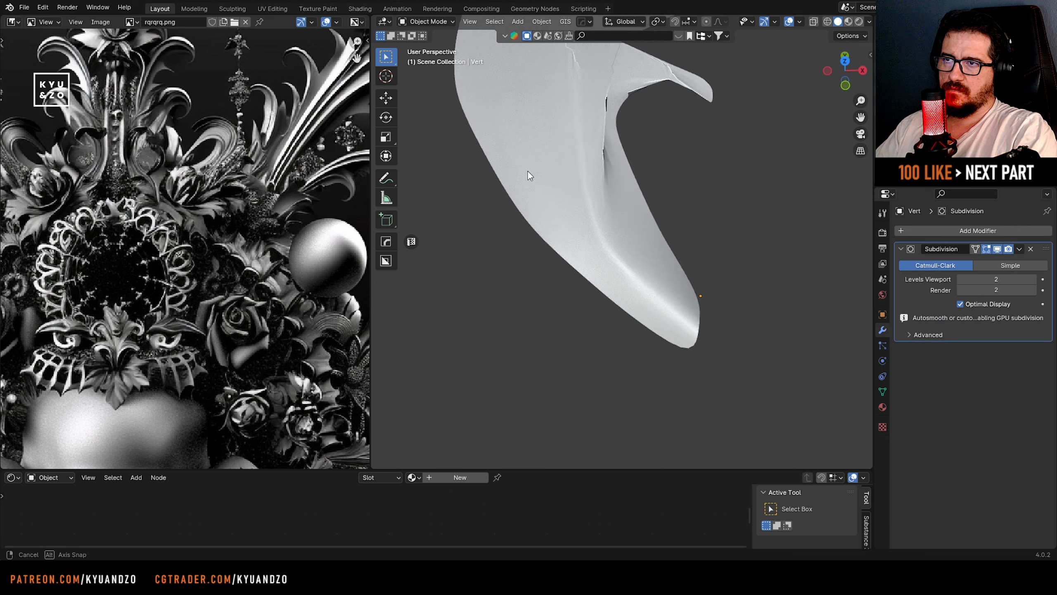
{"action": "middle_click_drag", "start_coordinate": [529, 172], "coordinate": [556, 266]}
- Turn off the subdivision's viewport display and return to vertex editing of the leaf beside the new cross edge
{"action": "key", "text": "shift+grave"}
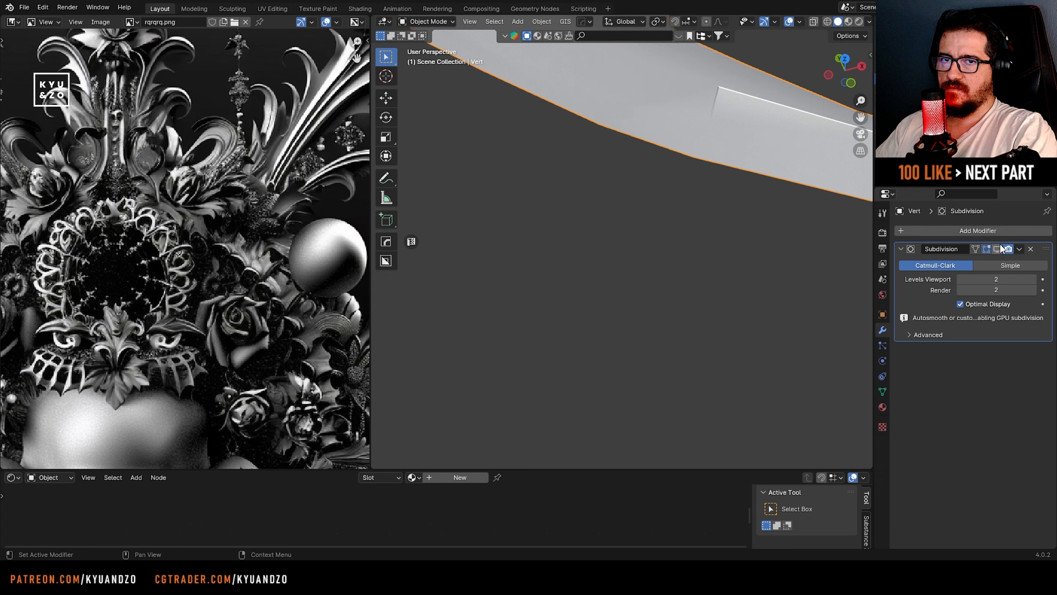
{"action": "key", "text": "s"}
{"action": "left_click", "coordinate": [593, 184]}
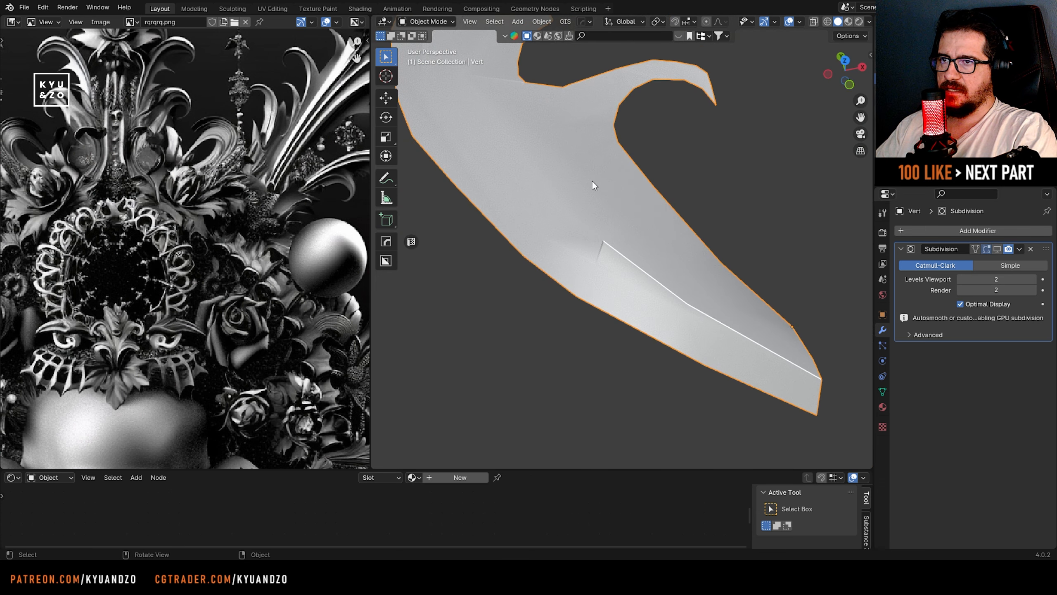
{"action": "key", "text": "Tab"}
{"action": "key", "text": "shift+grave"}
{"action": "key", "text": "w"}
{"action": "left_click", "coordinate": [599, 242]}
{"action": "key", "text": "1"}
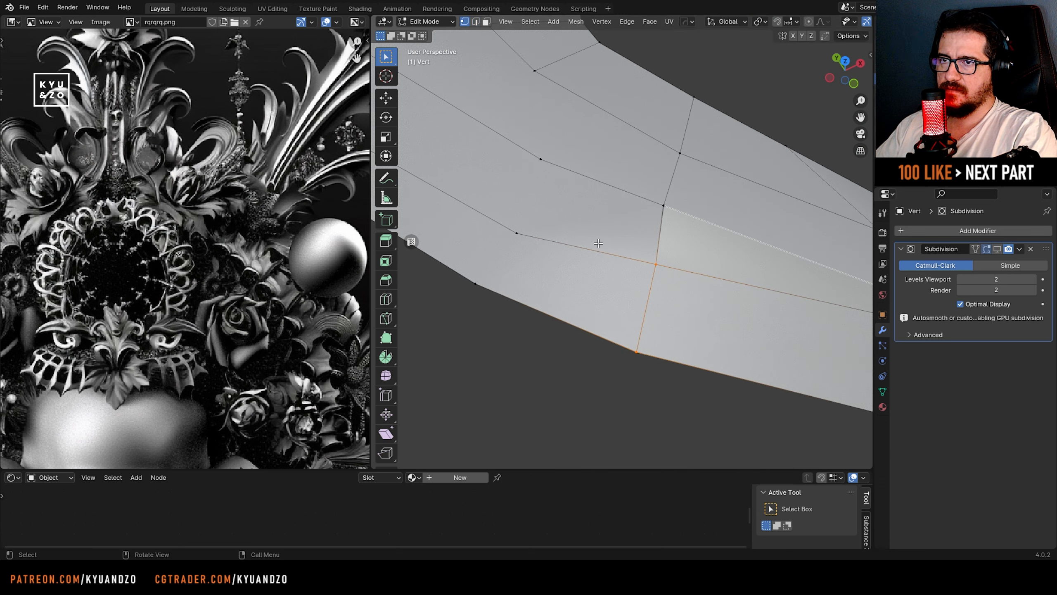
{"action": "left_click", "coordinate": [660, 208]}
{"action": "key", "text": "g"}
{"action": "right_click", "coordinate": [683, 213]}
- Try a loop cut across the strip just before the closely spaced vertex pair on the ridge, and undo it
{"action": "middle_click_drag", "start_coordinate": [692, 215], "coordinate": [569, 213], "text": "shift"}
{"action": "key", "text": "ctrl+r"}
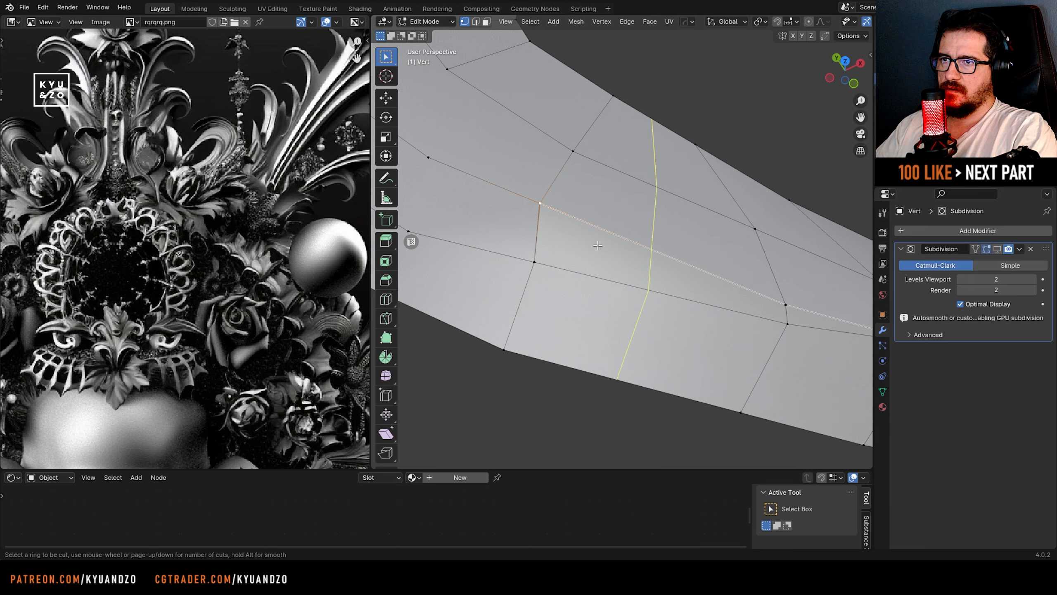
{"action": "left_click", "coordinate": [604, 227]}
{"action": "left_click", "coordinate": [694, 250]}
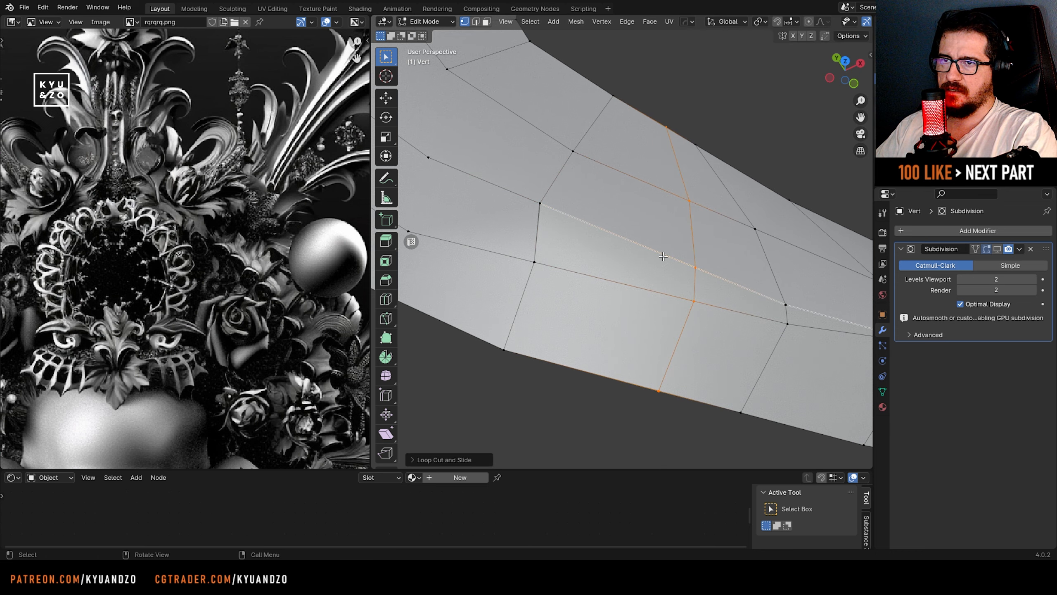
{"action": "key", "text": "ctrl+z"}
{"action": "middle_click_drag", "start_coordinate": [738, 273], "coordinate": [602, 246], "text": "shift"}
{"action": "scroll", "coordinate": [636, 246], "scroll_direction": "down", "scroll_amount": 4}
{"action": "scroll", "coordinate": [602, 247], "scroll_direction": "up", "scroll_amount": 2}
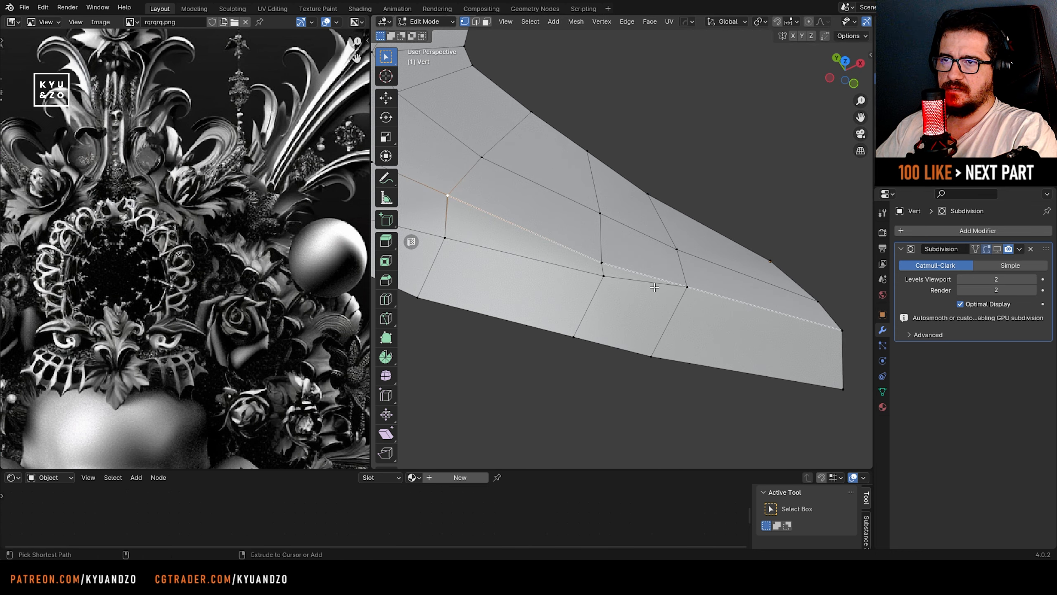
{"action": "key", "text": "ctrl+r"}
{"action": "right_click", "coordinate": [663, 300]}
{"action": "scroll", "coordinate": [663, 300], "scroll_direction": "up", "scroll_amount": 2}
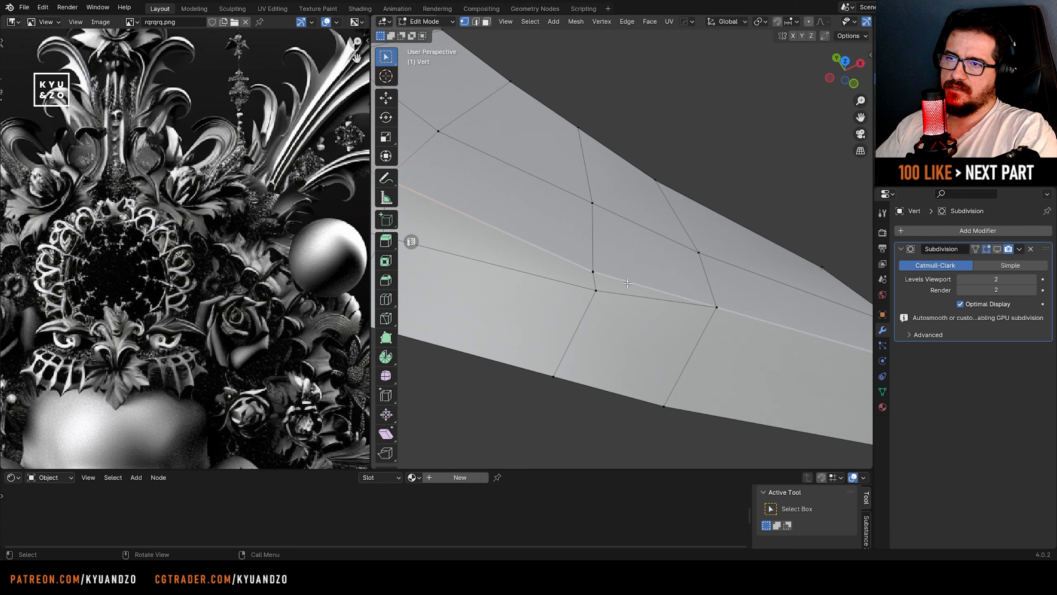
- Slide the ridge vertex of the closely spaced pair along its cross edge to separate it from its neighbour
{"action": "middle_click_drag", "start_coordinate": [586, 288], "coordinate": [485, 361]}
{"action": "key", "text": "shift+v"}
{"action": "left_click", "coordinate": [629, 249]}
{"action": "middle_click_drag", "start_coordinate": [635, 274], "coordinate": [580, 291], "text": "shift"}
{"action": "scroll", "coordinate": [597, 252], "scroll_direction": "down", "scroll_amount": 5}
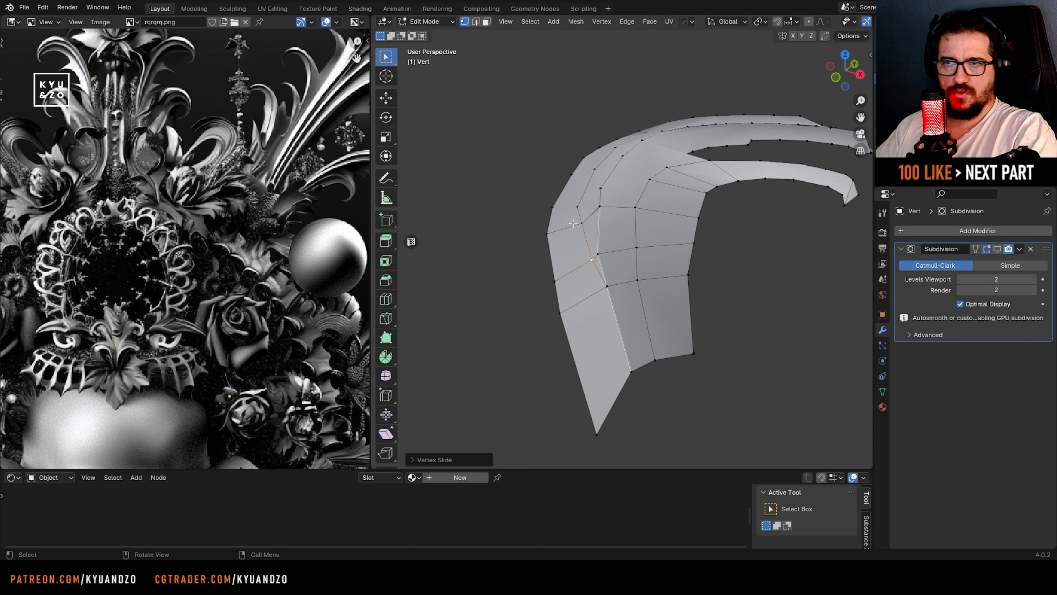
{"action": "scroll", "coordinate": [573, 224], "scroll_direction": "up", "scroll_amount": 3}
{"action": "key", "text": "shift+v"}
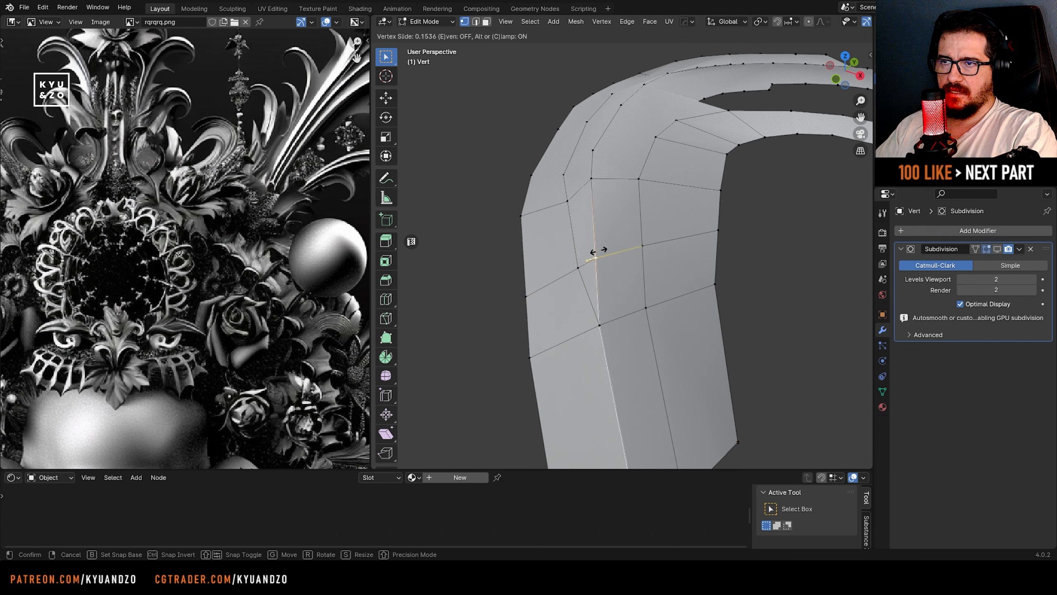
{"action": "left_click", "coordinate": [593, 252]}
- Set the 3D view's clipping range to start at 0.001 m and end at 5555 m
{"action": "middle_click_drag", "start_coordinate": [592, 252], "coordinate": [557, 264]}
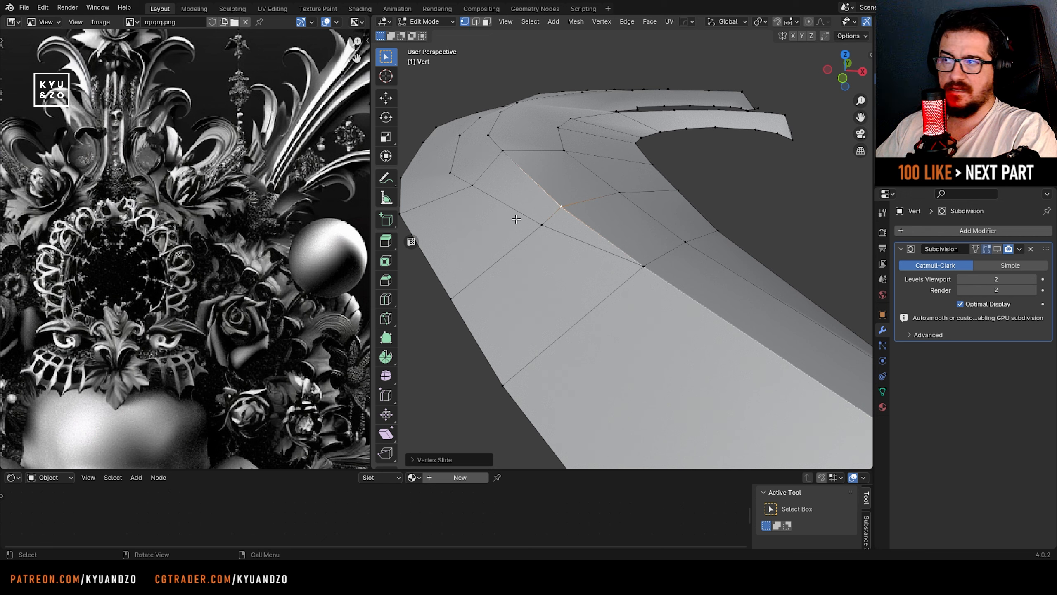
{"action": "middle_click_drag", "start_coordinate": [634, 208], "coordinate": [626, 215]}
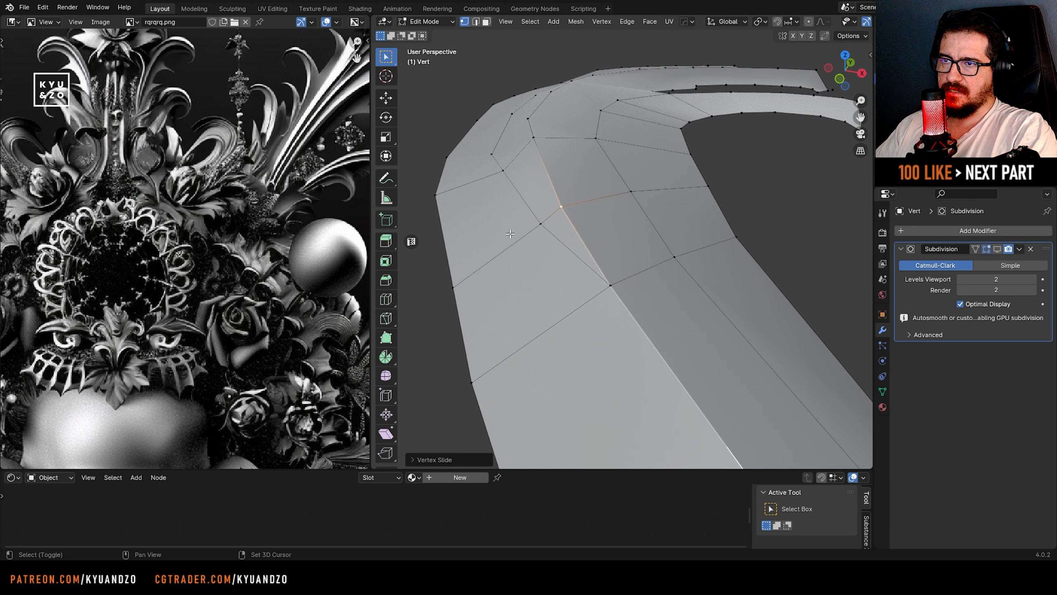
{"action": "middle_click_drag", "start_coordinate": [543, 253], "coordinate": [564, 257], "text": "shift"}
{"action": "scroll", "coordinate": [564, 257], "scroll_direction": "up", "scroll_amount": 1}
{"action": "mouse_move", "coordinate": [532, 225]}
{"action": "middle_mouse_down"}
{"action": "mouse_move", "coordinate": [550, 244]}
{"action": "mouse_move", "coordinate": [548, 225]}
{"action": "middle_mouse_up"}
{"action": "scroll", "coordinate": [541, 233], "scroll_direction": "up", "scroll_amount": 2}
{"action": "scroll", "coordinate": [549, 225], "scroll_direction": "down", "scroll_amount": 1}
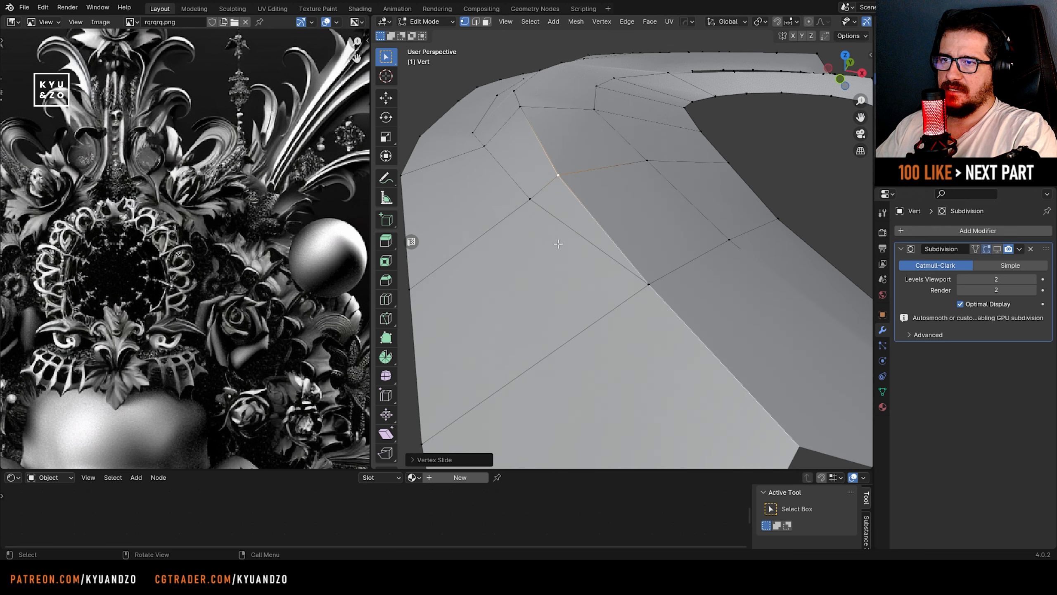
{"action": "key", "text": "n"}
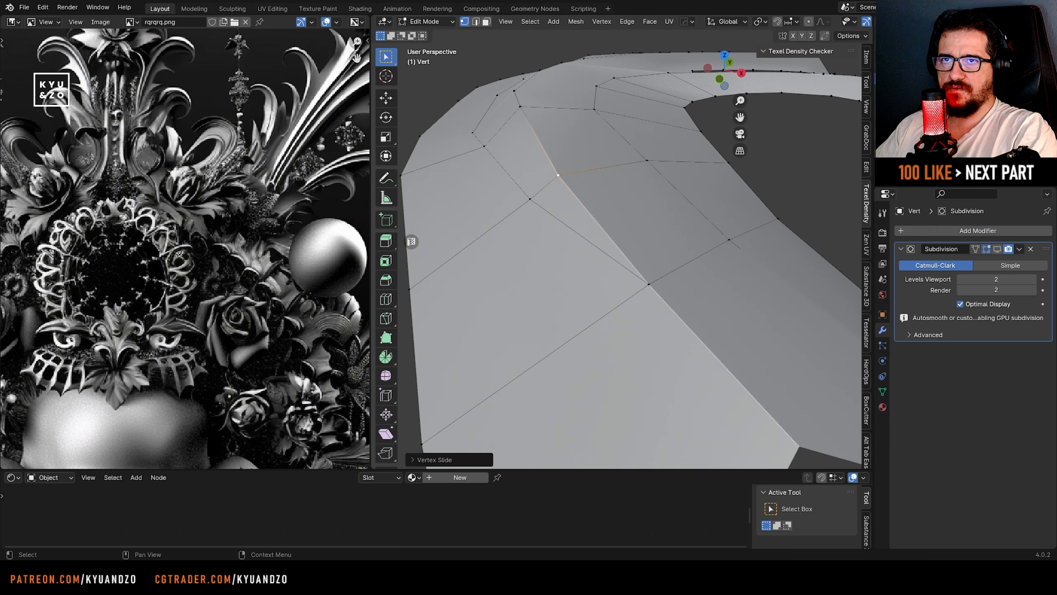
{"action": "left_click", "coordinate": [866, 106]}
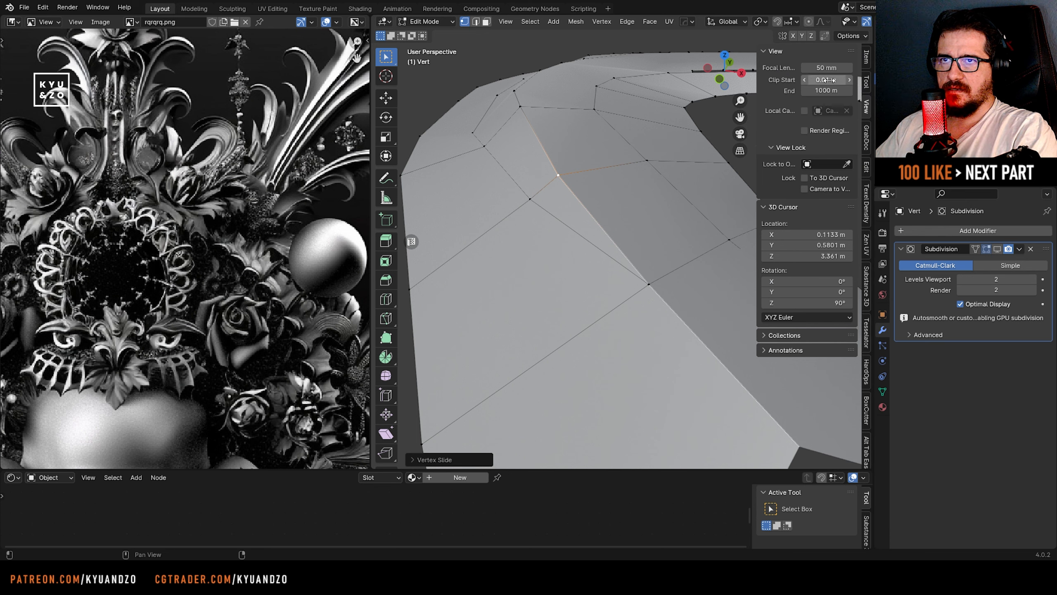
{"action": "left_click_drag", "start_coordinate": [827, 80], "coordinate": [801, 80]}
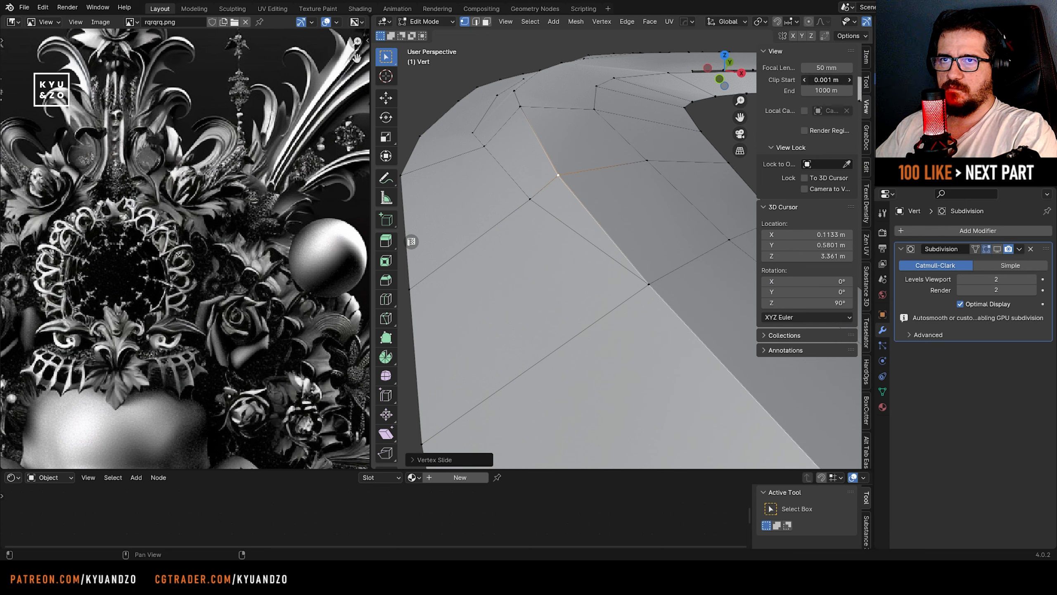
{"action": "mouse_move", "coordinate": [827, 80]}
{"action": "left_mouse_down"}
{"action": "mouse_move", "coordinate": [847, 80]}
{"action": "mouse_move", "coordinate": [807, 80]}
{"action": "left_mouse_up"}
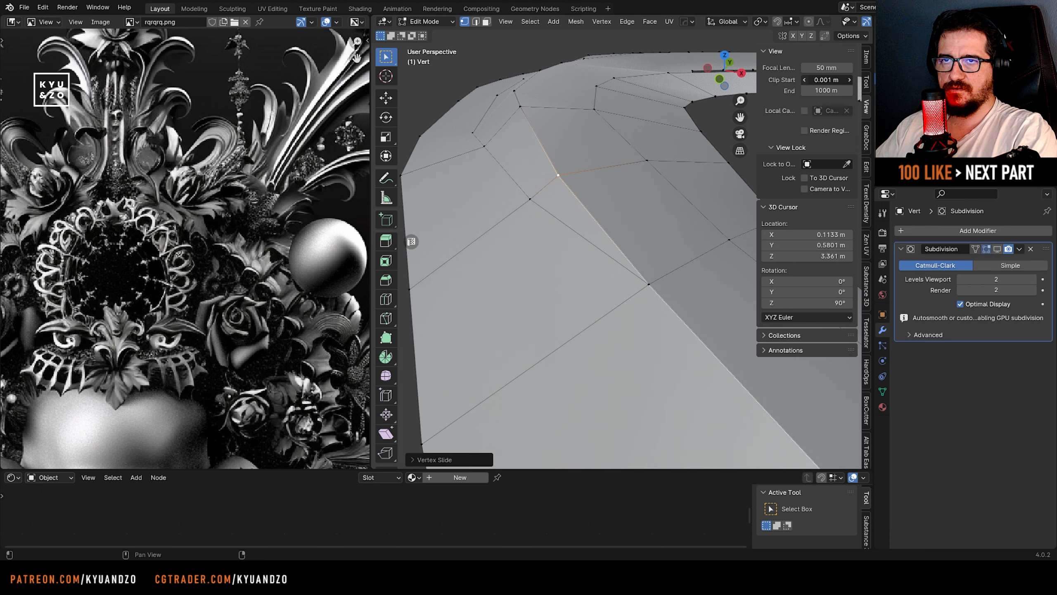
{"action": "left_click", "coordinate": [841, 91]}
{"action": "type", "text": "555"}
{"action": "key", "text": "Return"}
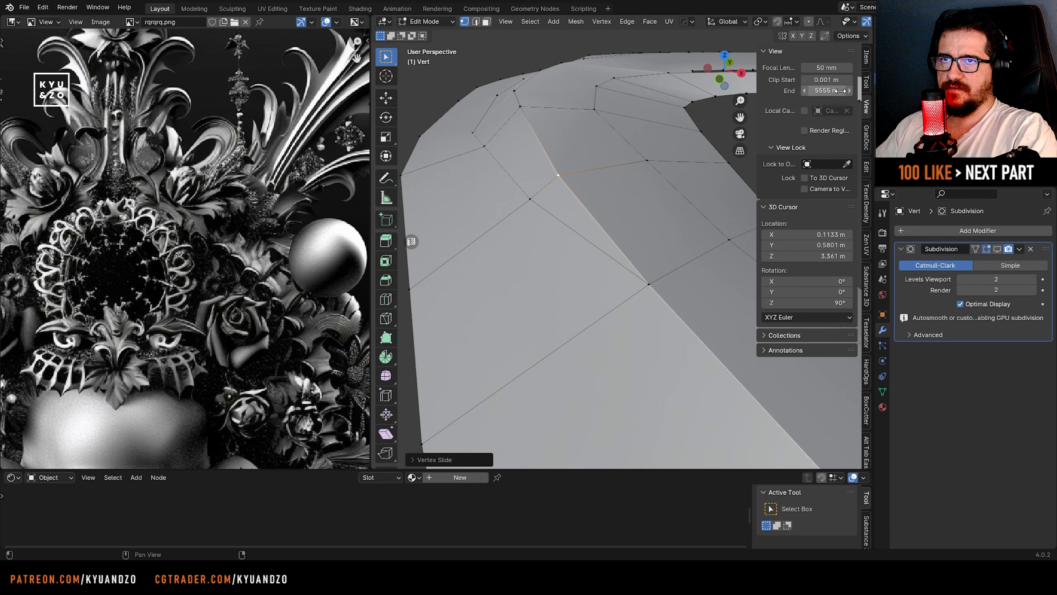
{"action": "key", "text": "n"}
- Knife-cut an edge from the vertex beside the ridge to the next cross edge, just short of its ridge vertex
{"action": "scroll", "coordinate": [552, 255], "scroll_direction": "up", "scroll_amount": 3}
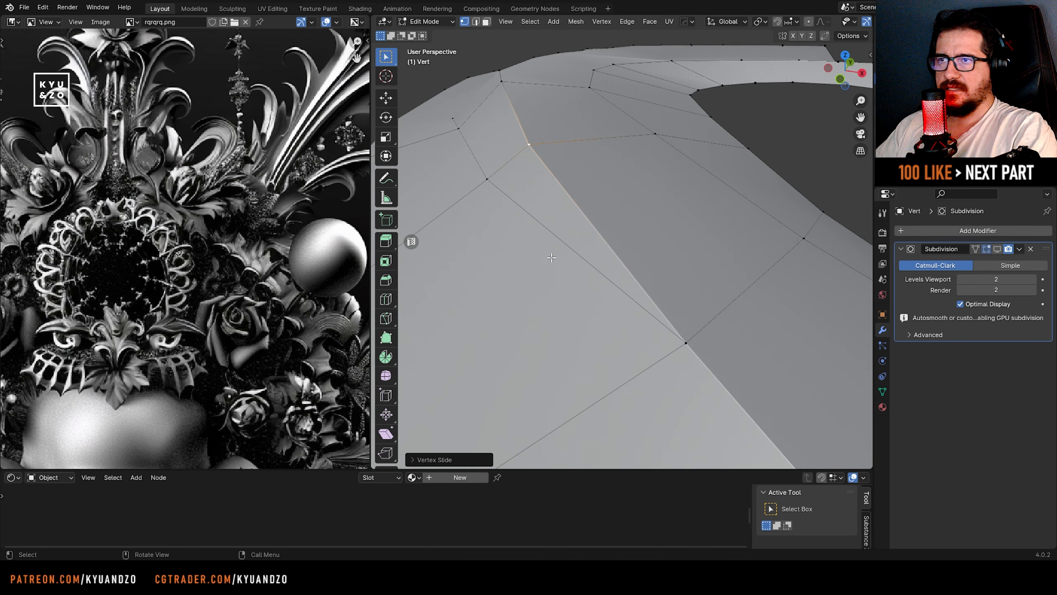
{"action": "middle_click_drag", "start_coordinate": [552, 255], "coordinate": [566, 188], "text": "shift"}
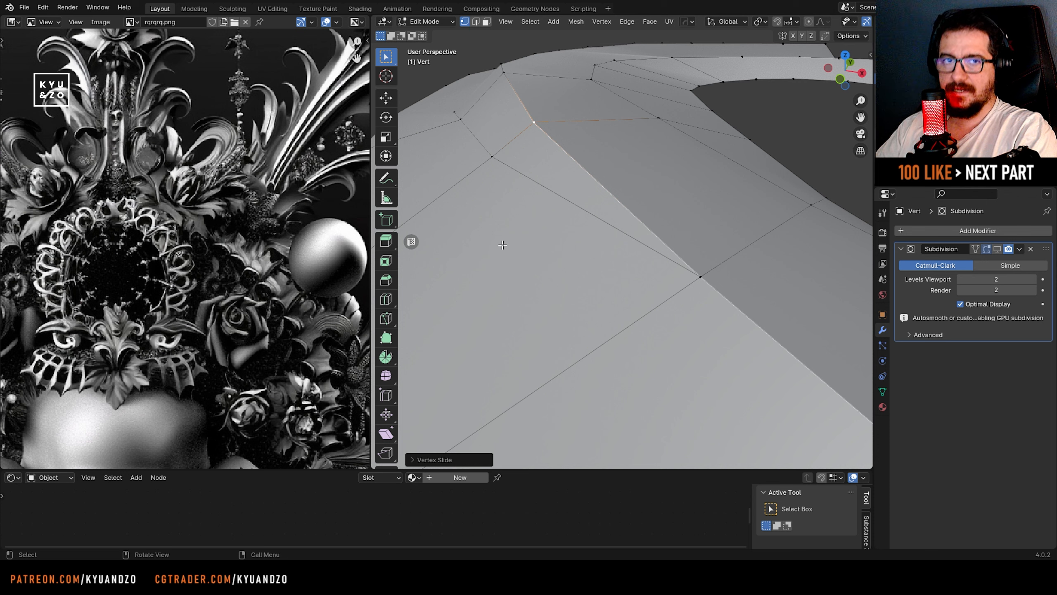
{"action": "key", "text": "k"}
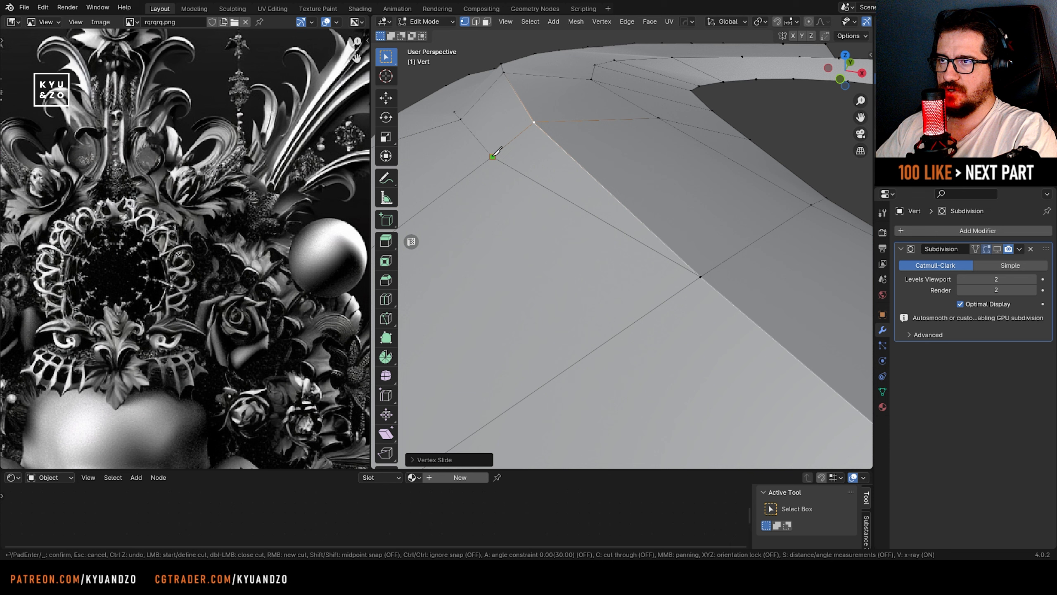
{"action": "left_click", "coordinate": [493, 156]}
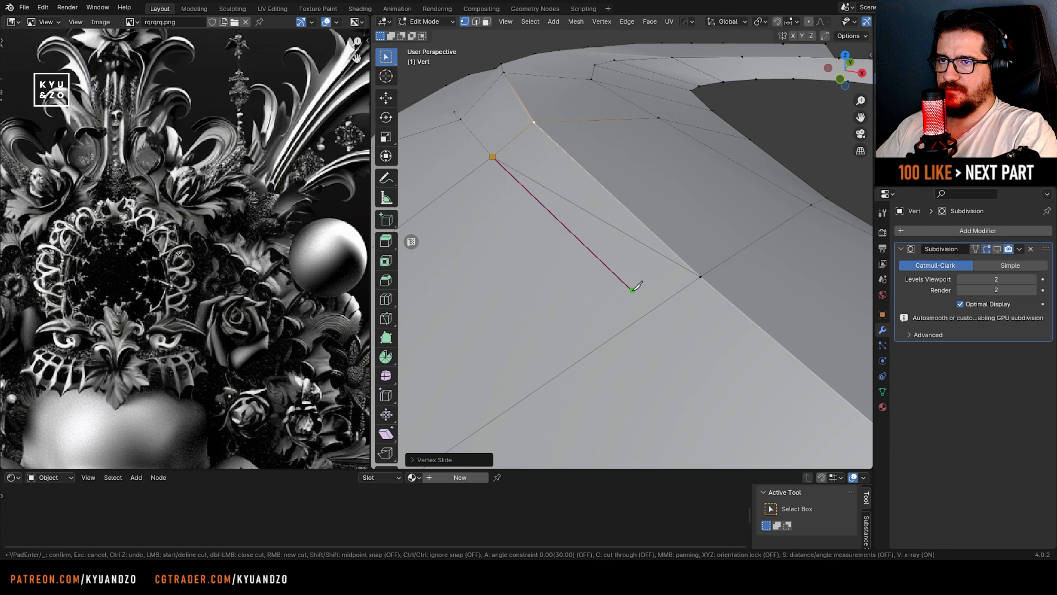
{"action": "left_click", "coordinate": [690, 283]}
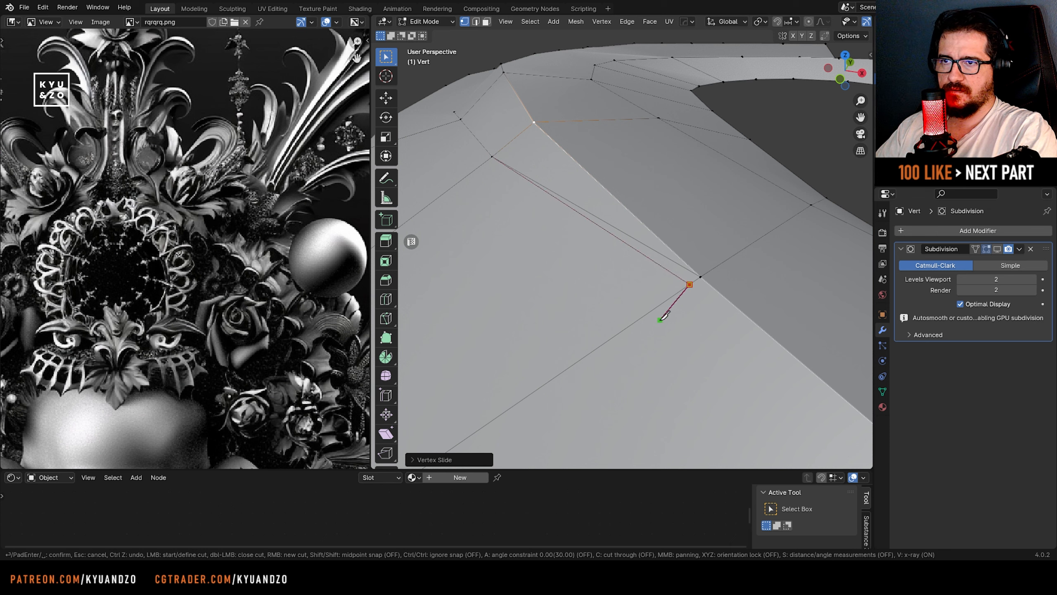
{"action": "key", "text": "Return"}
- Dissolve the old diagonal edge running beside the new knife cut into the ridge vertex
{"action": "key", "text": "2"}
{"action": "left_click", "coordinate": [592, 225]}
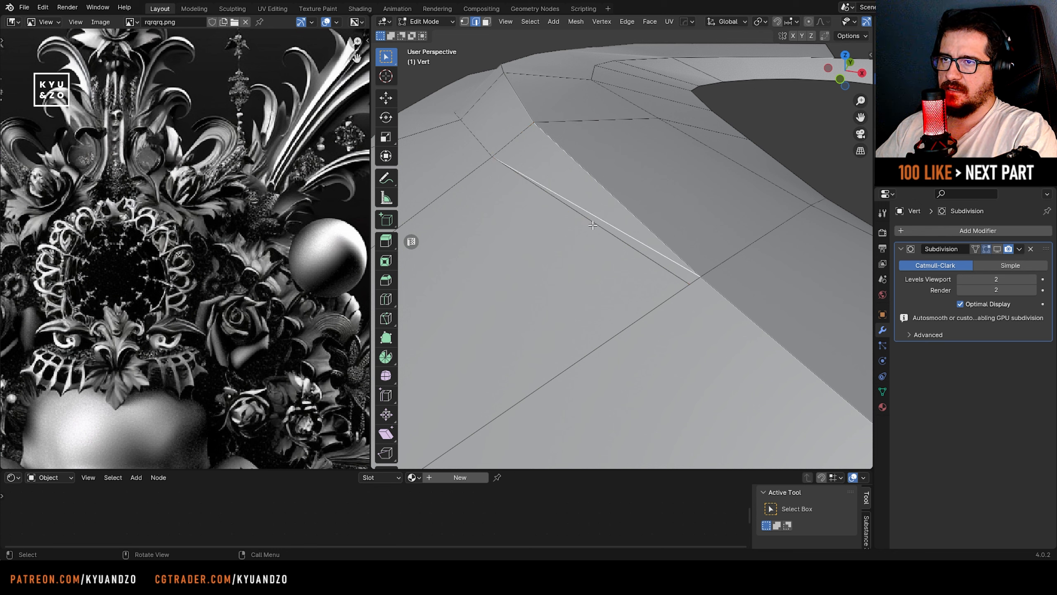
{"action": "key", "text": "x"}
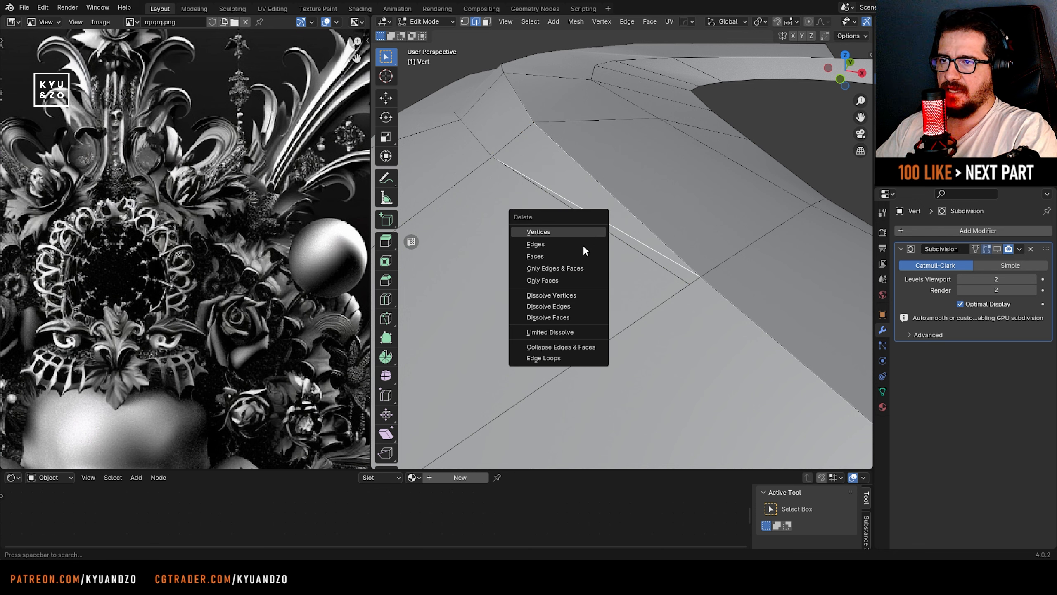
{"action": "left_click", "coordinate": [564, 302]}
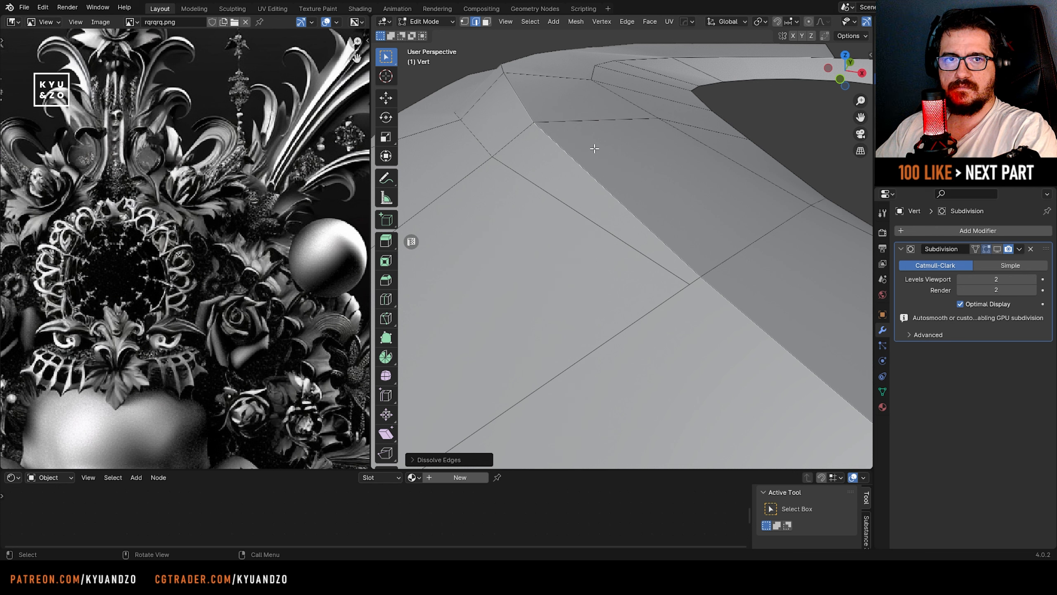
- Slide the knife cut's end vertex along its cross edge until it almost meets the ridge vertex
{"action": "key", "text": "1"}
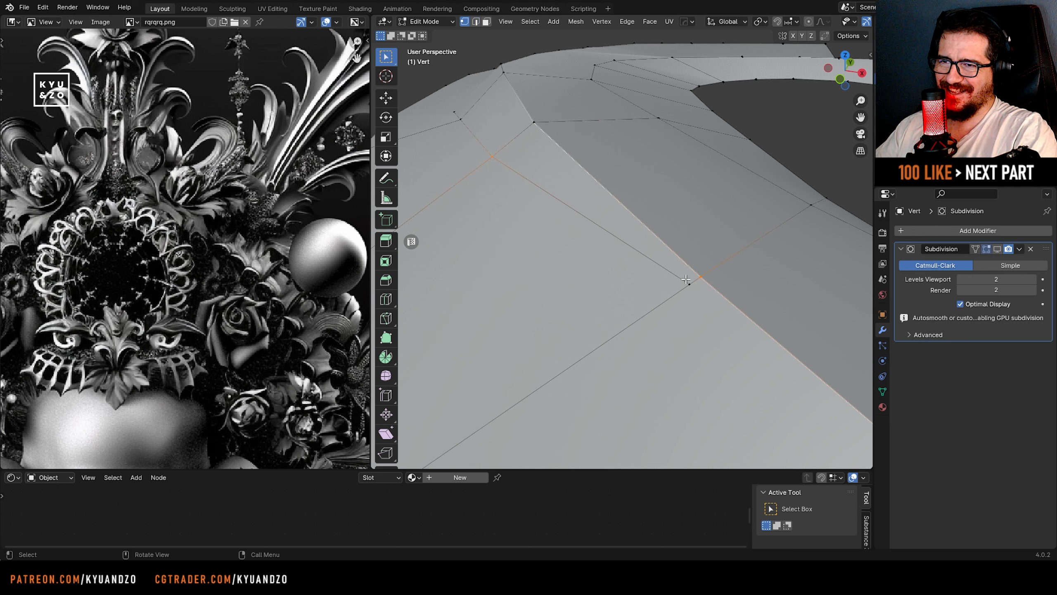
{"action": "left_click", "coordinate": [689, 280]}
{"action": "key", "text": "shift+v"}
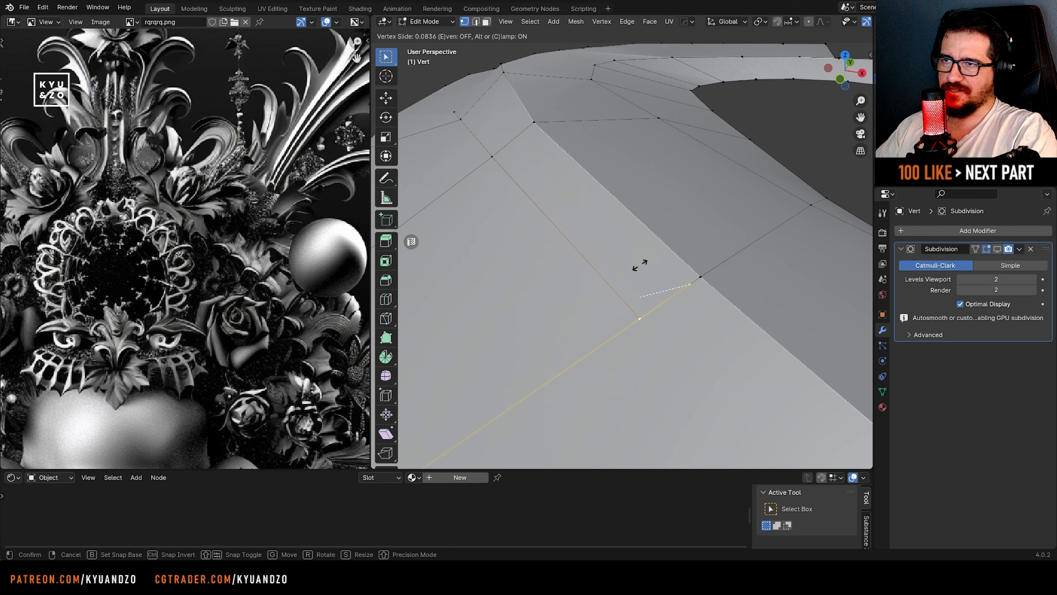
{"action": "left_click", "coordinate": [701, 263]}
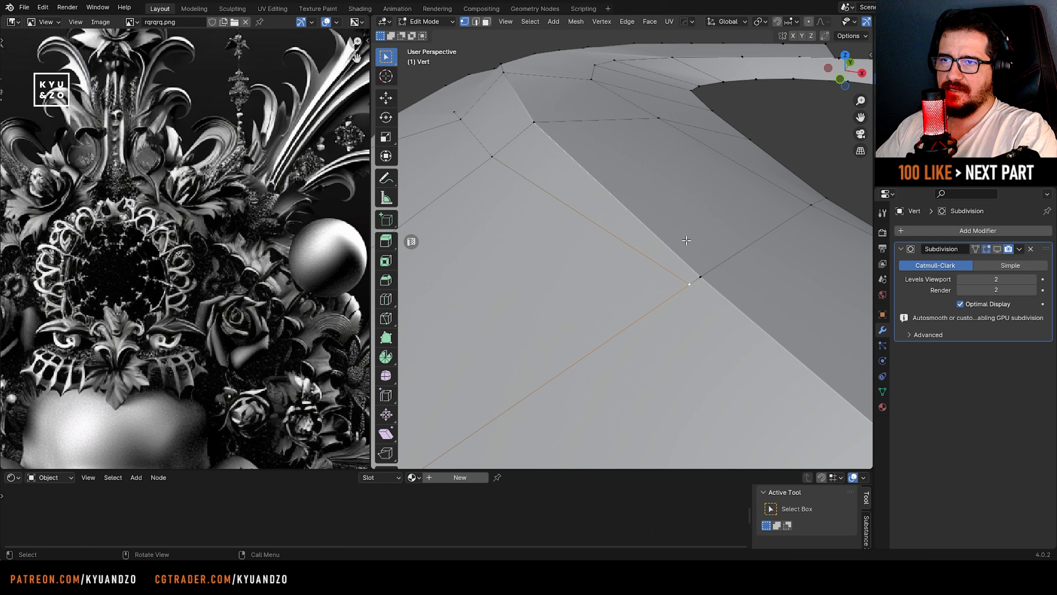
{"action": "scroll", "coordinate": [683, 236], "scroll_direction": "up", "scroll_amount": 1}
{"action": "key", "text": "shift+v"}
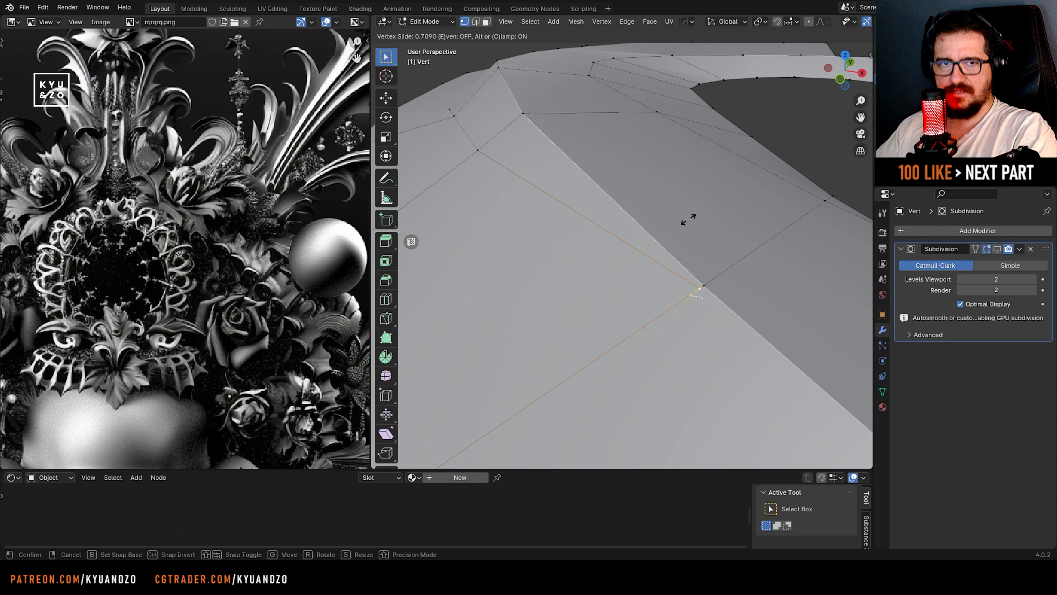
{"action": "left_click", "coordinate": [688, 219]}
- Add a loop cut across the strip between the vertex pair and the rerouted corner, sliding it slightly off centre
{"action": "scroll", "coordinate": [688, 219], "scroll_direction": "down", "scroll_amount": 5}
{"action": "middle_click_drag", "start_coordinate": [666, 216], "coordinate": [699, 243]}
{"action": "scroll", "coordinate": [624, 241], "scroll_direction": "up", "scroll_amount": 4}
{"action": "key", "text": "ctrl+r"}
{"action": "left_click", "coordinate": [584, 219]}
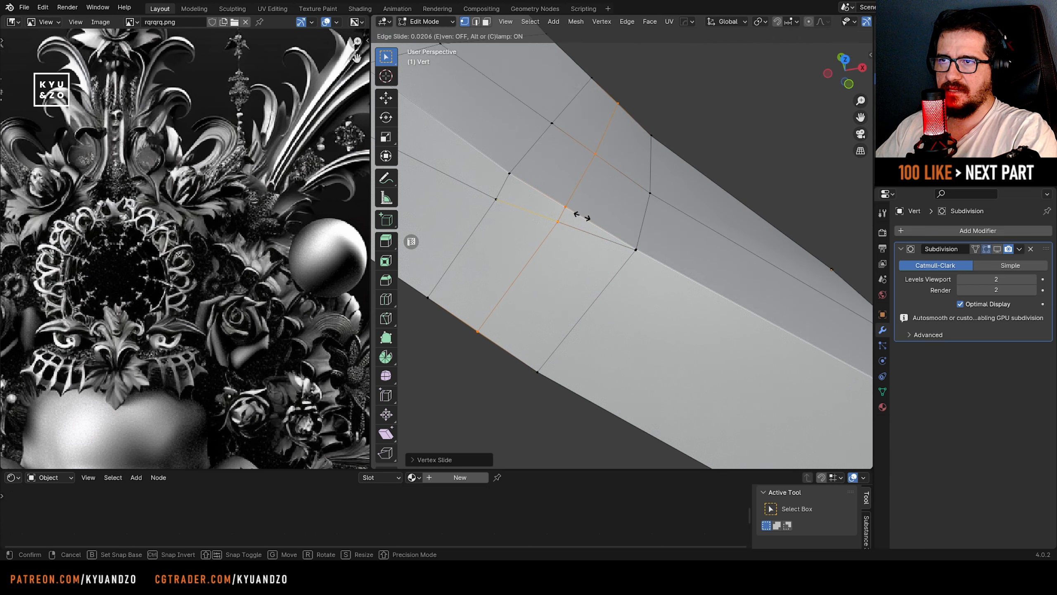
{"action": "left_click", "coordinate": [581, 215]}
{"action": "middle_click_drag", "start_coordinate": [582, 215], "coordinate": [574, 244]}
- Try another loop cut across the strip next to the one just added, and undo it
{"action": "key", "text": "ctrl+r"}
{"action": "left_click", "coordinate": [626, 246]}
{"action": "left_click", "coordinate": [609, 234]}
{"action": "key", "text": "ctrl+z"}
- Use walk navigation to examine the ridge topology around the new loop cut up close
{"action": "key", "text": "shift+grave"}
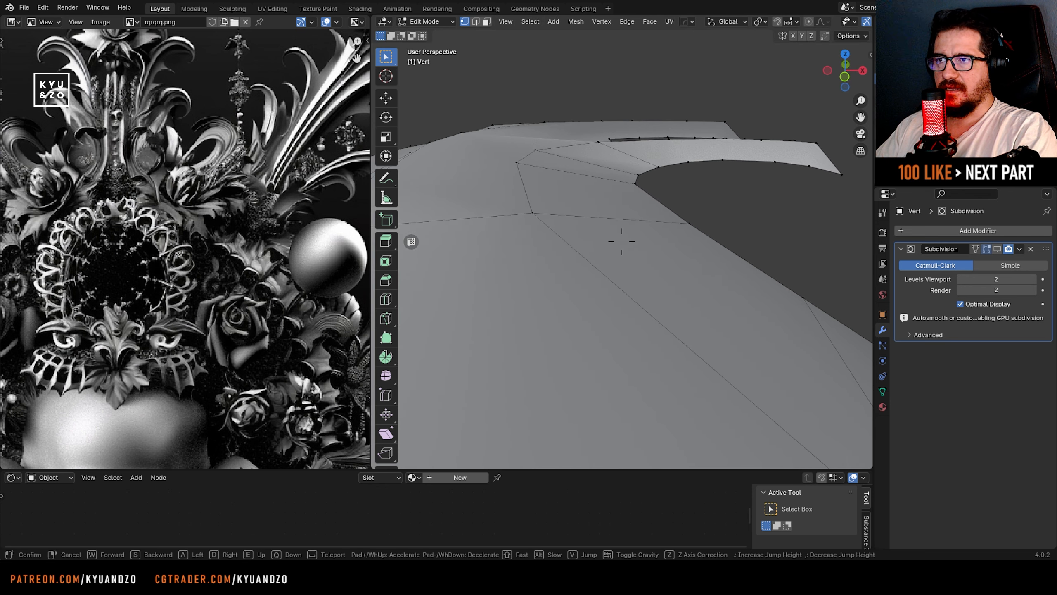
{"action": "left_click", "coordinate": [551, 386]}
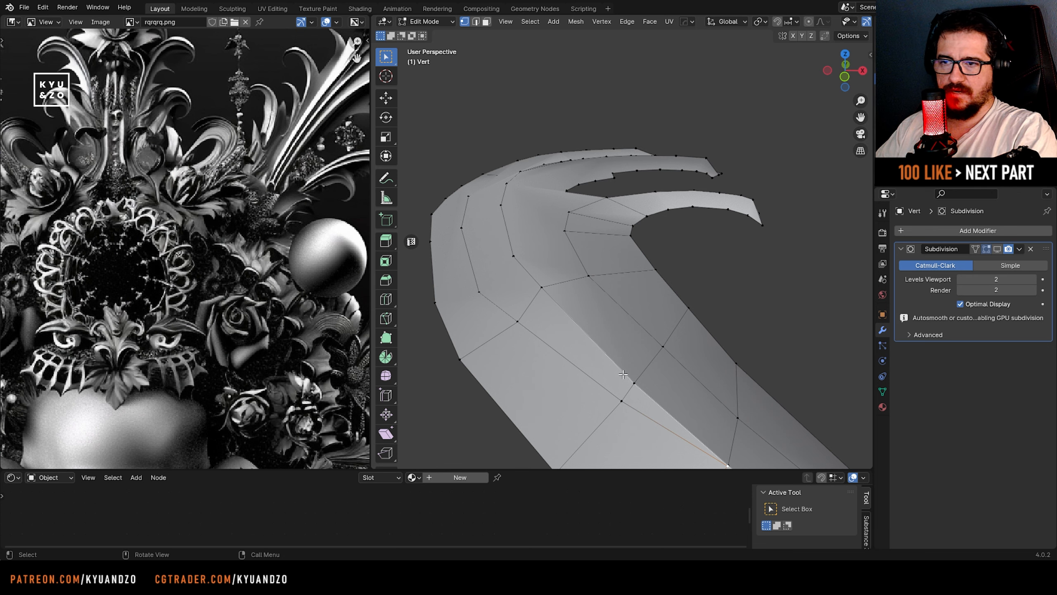
{"action": "key", "text": "shift+grave"}
{"action": "key", "text": "w"}
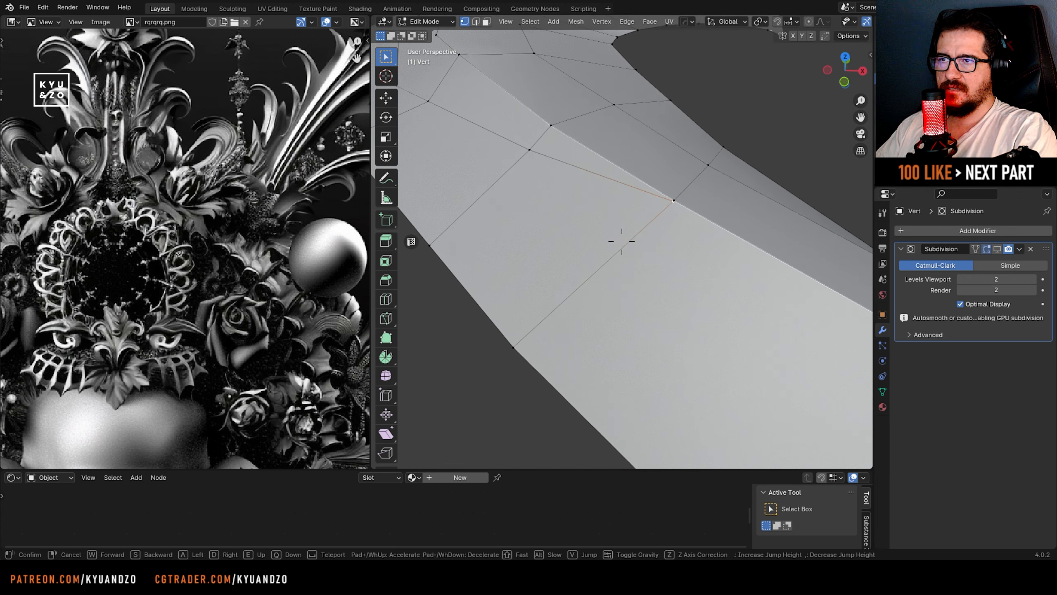
{"action": "left_click", "coordinate": [599, 249]}
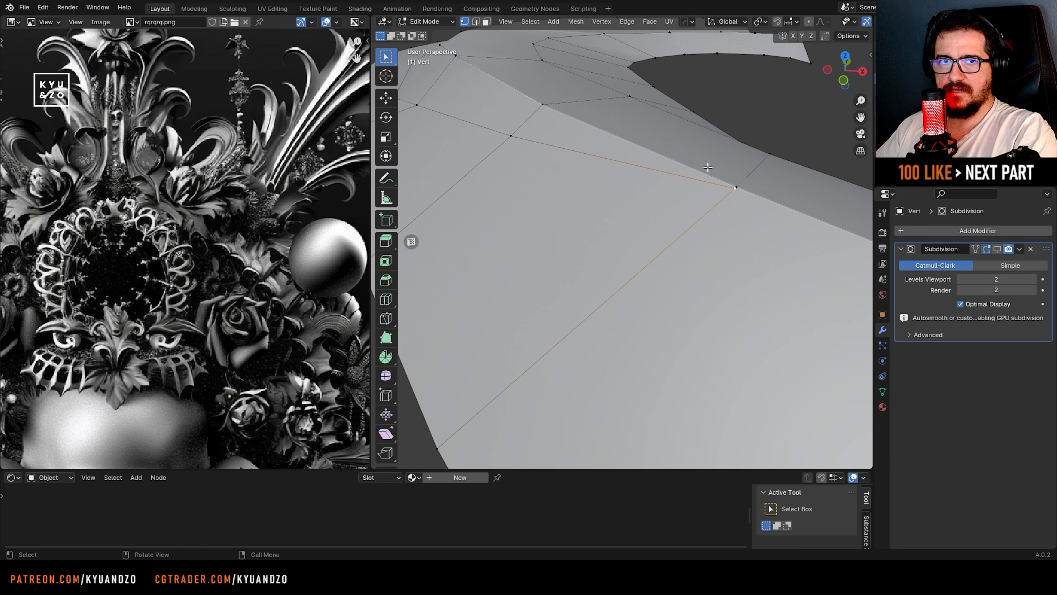
- Turn on the Subdivision modifier's viewport display to preview the smoothed leaf mesh
{"action": "scroll", "coordinate": [693, 184], "scroll_direction": "down", "scroll_amount": 3}
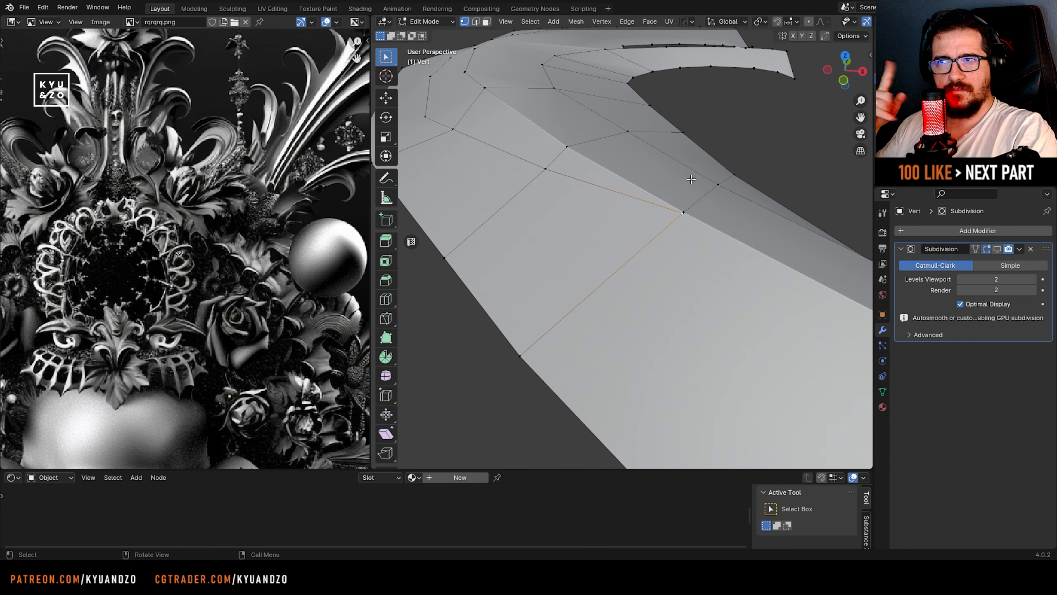
{"action": "scroll", "coordinate": [691, 179], "scroll_direction": "up", "scroll_amount": 2}
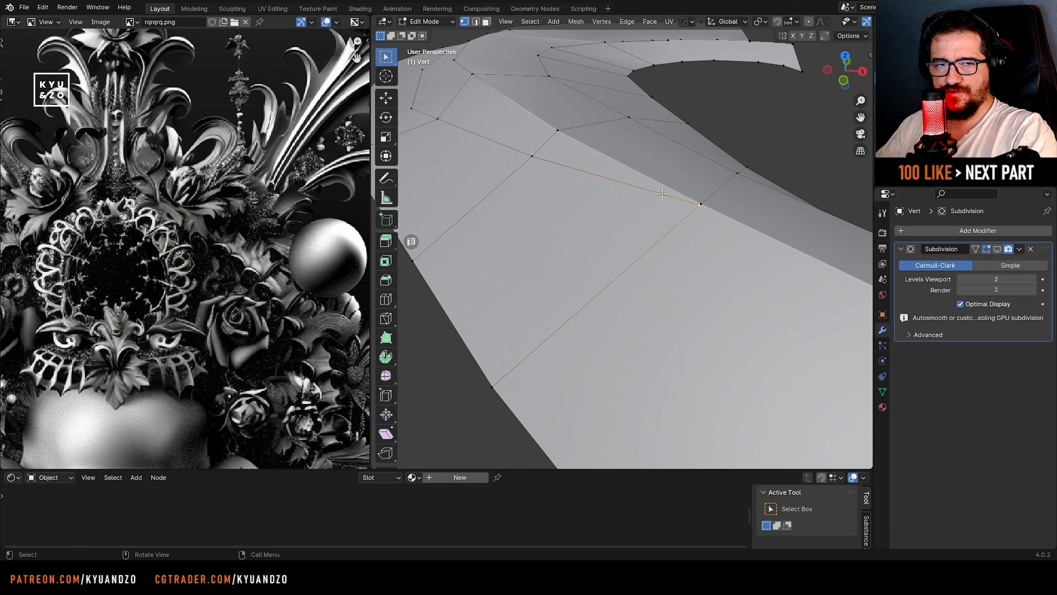
{"action": "scroll", "coordinate": [662, 193], "scroll_direction": "down", "scroll_amount": 3}
{"action": "scroll", "coordinate": [633, 205], "scroll_direction": "up", "scroll_amount": 3}
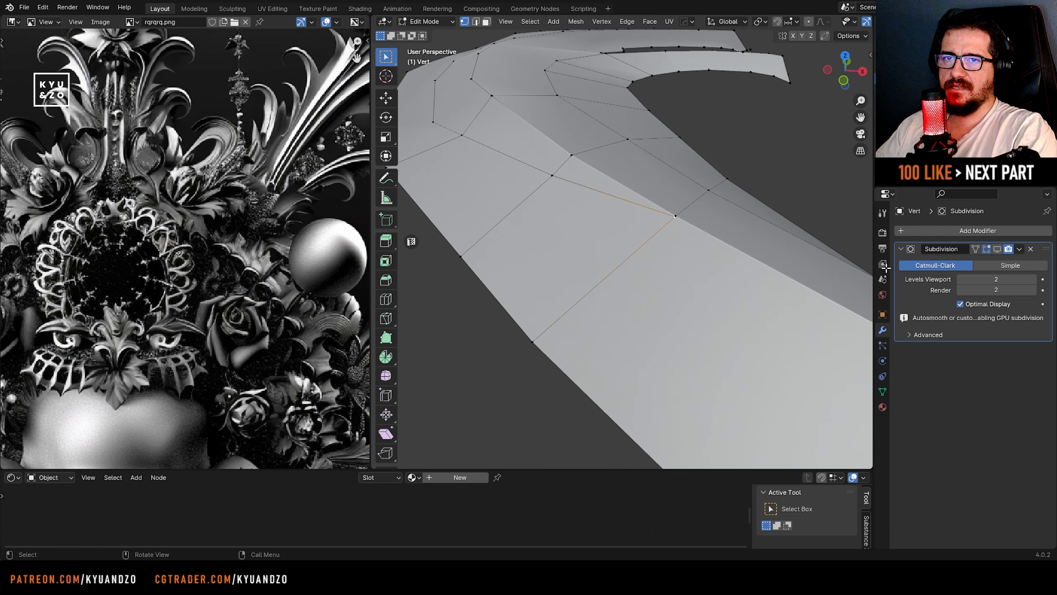
{"action": "left_click", "coordinate": [997, 249]}
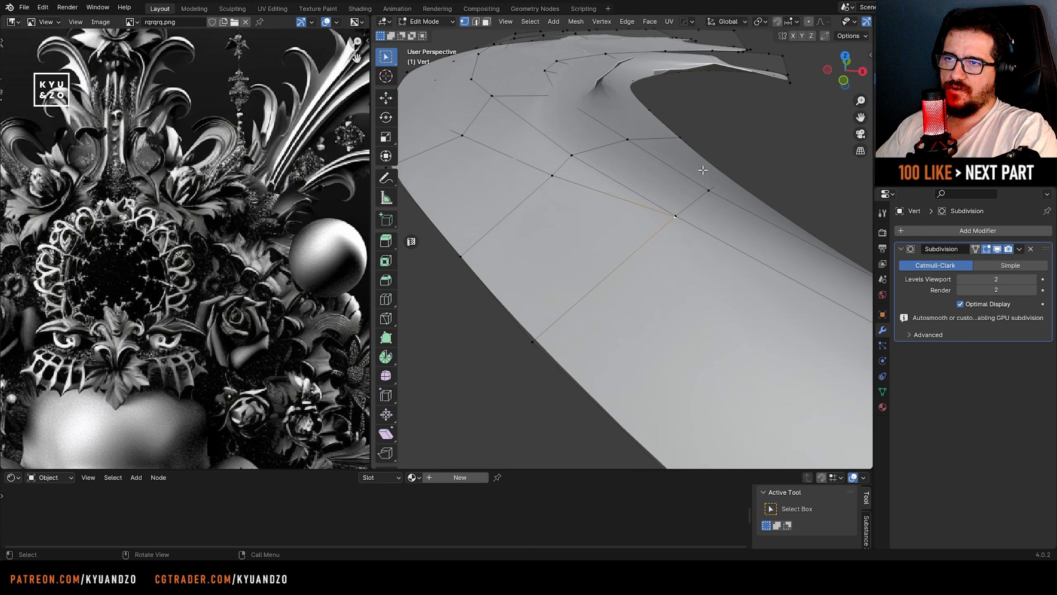
- Select the connected edges along the leaf's ridge, trying a vertical move on the edge nearest the rerouted corner
{"action": "key", "text": "2"}
{"action": "left_click", "coordinate": [626, 190]}
{"action": "key", "text": "g"}
{"action": "key", "text": "z"}
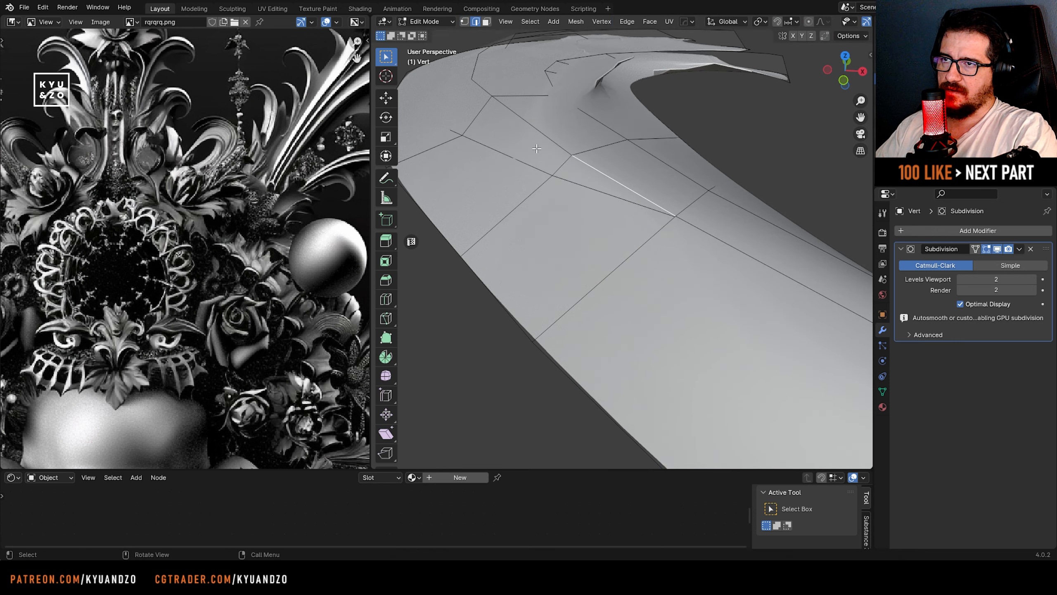
{"action": "left_click", "coordinate": [530, 132]}
{"action": "left_click", "coordinate": [488, 114], "text": "shift"}
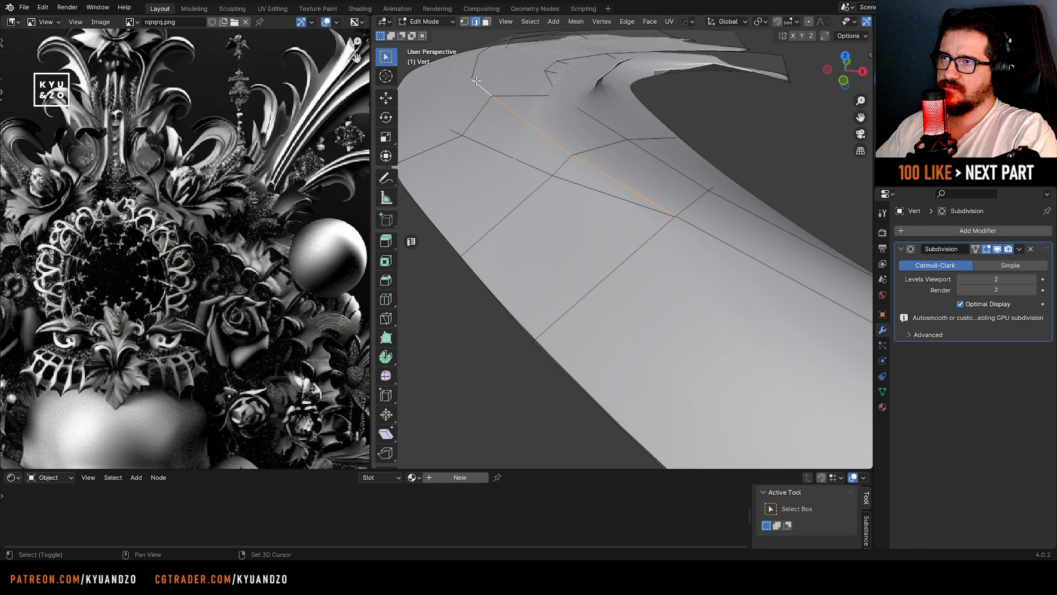
- Shade the leaf smooth in Object Mode and set the Subdivision modifier's viewport levels to 3
{"action": "key", "text": "Tab"}
{"action": "middle_click_drag", "start_coordinate": [556, 240], "coordinate": [707, 241]}
{"action": "scroll", "coordinate": [719, 244], "scroll_direction": "up", "scroll_amount": 5}
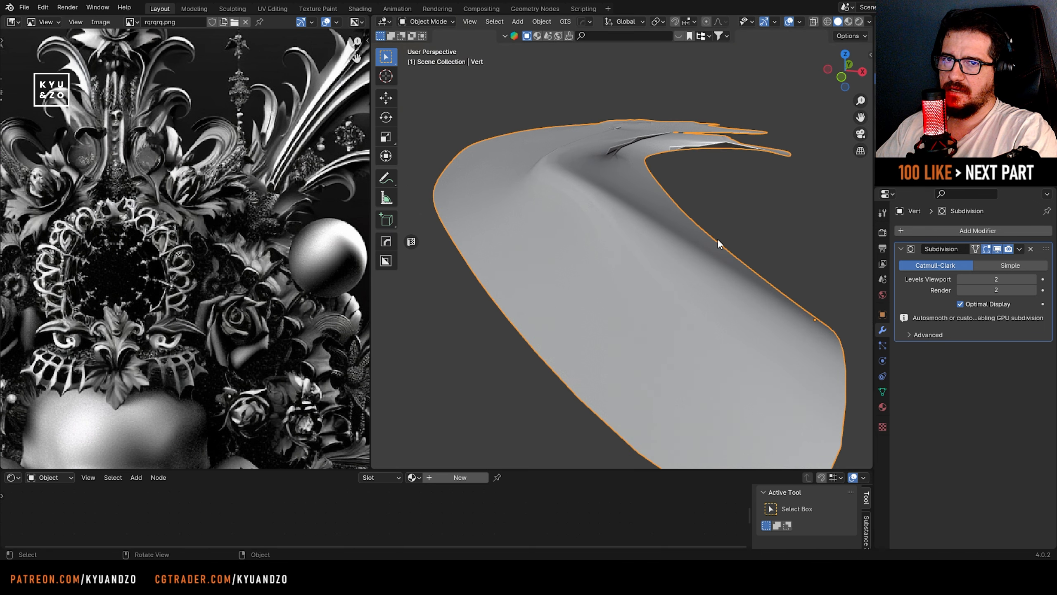
{"action": "right_click", "coordinate": [582, 218]}
{"action": "left_click", "coordinate": [582, 218]}
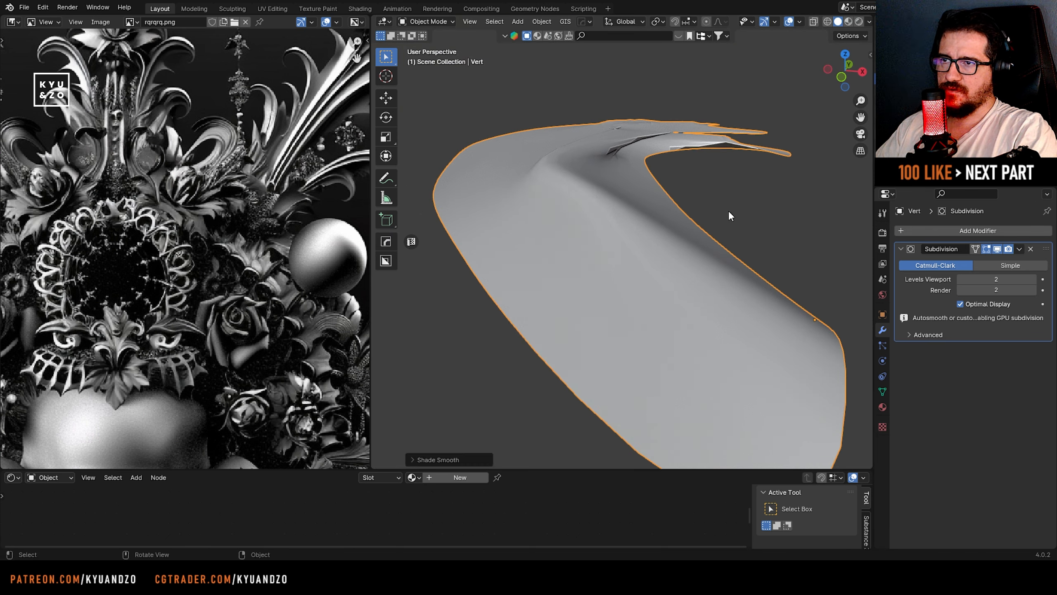
{"action": "left_click", "coordinate": [1033, 280]}
- Use walk navigation to examine the smoothed ridge and lower tip of the leaf from several angles
{"action": "middle_click_drag", "start_coordinate": [538, 282], "coordinate": [557, 212]}
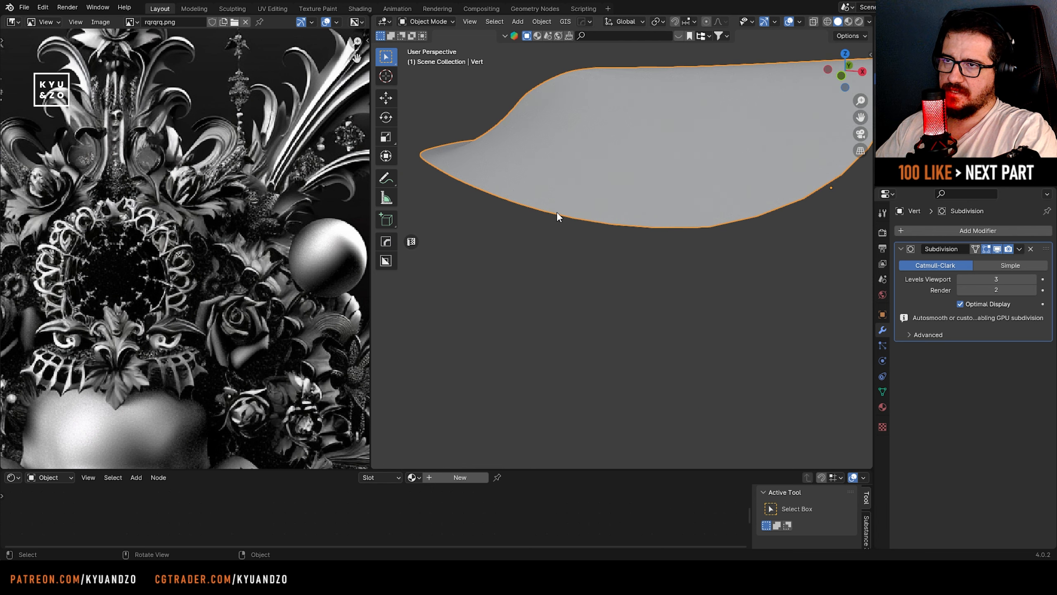
{"action": "key", "text": "shift+grave"}
{"action": "key", "text": "w"}
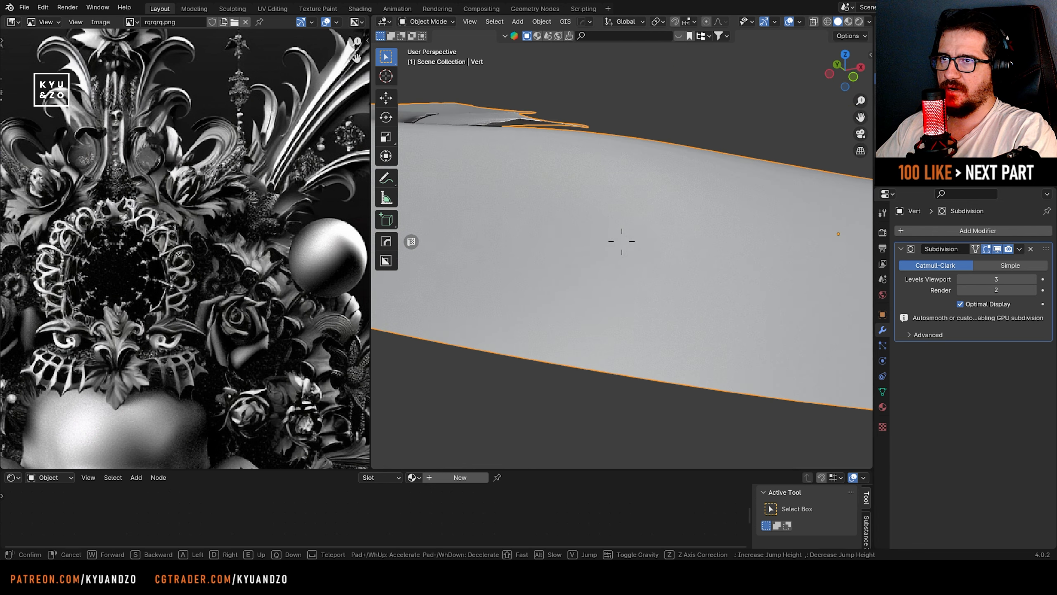
{"action": "key", "text": "w"}
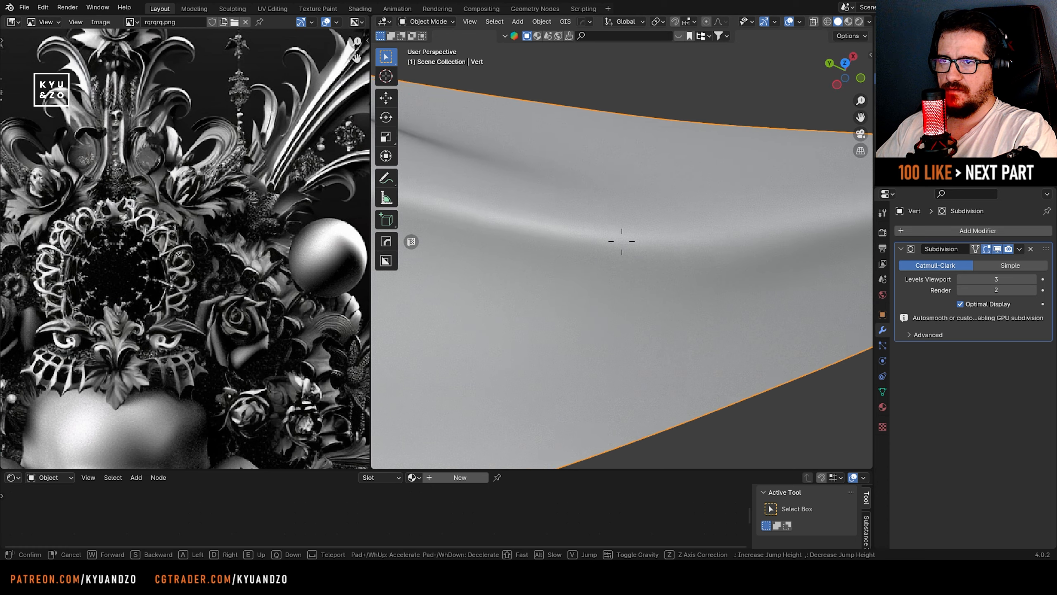
{"action": "key", "text": "w"}
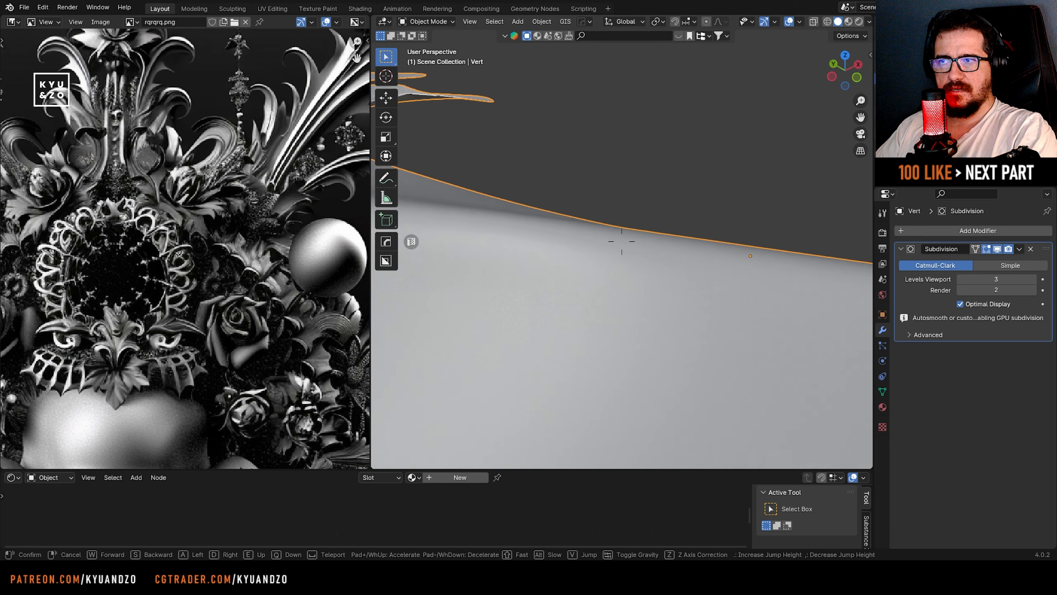
{"action": "key", "text": "d"}
{"action": "left_click", "coordinate": [611, 176]}
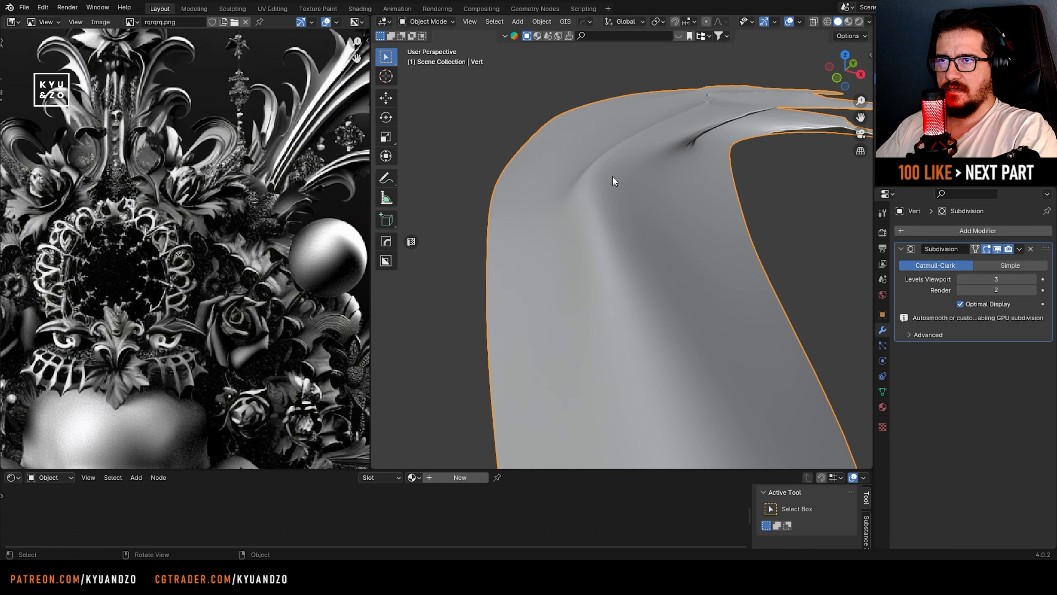
{"action": "key", "text": "shift+grave"}
{"action": "key", "text": "s"}
{"action": "left_click", "coordinate": [611, 176]}
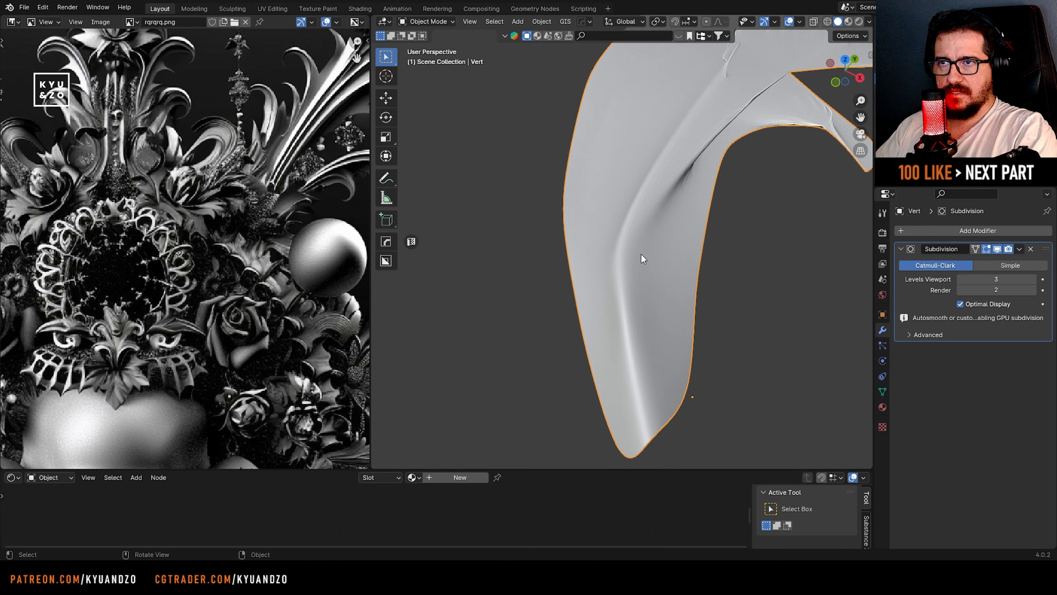
- Return to Edit Mode and compare the ridge with and without viewport subdivision, leaving the subdivision display off
{"action": "key", "text": "Tab"}
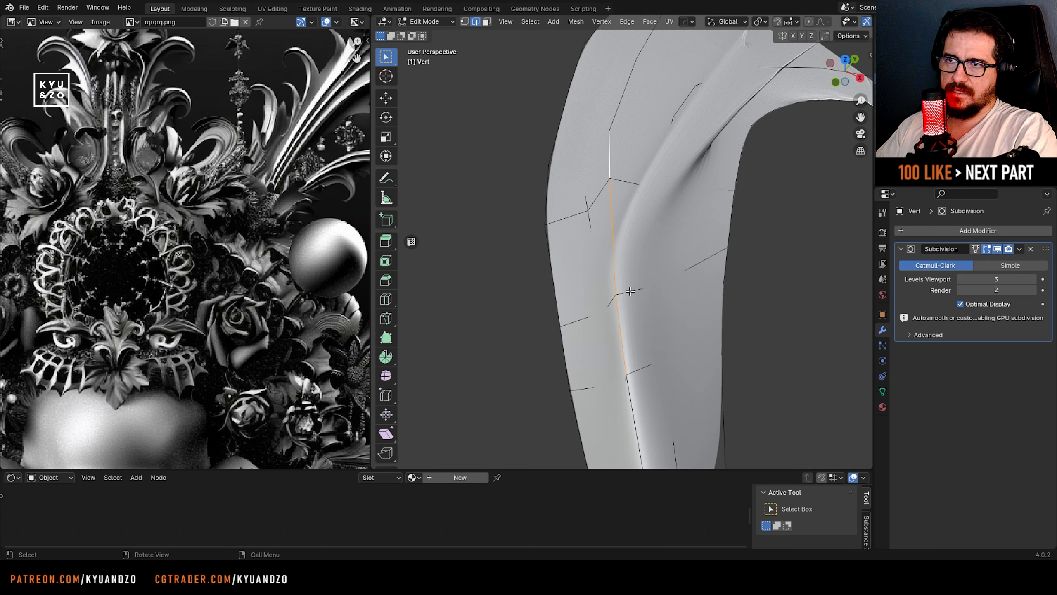
{"action": "left_click", "coordinate": [997, 249]}
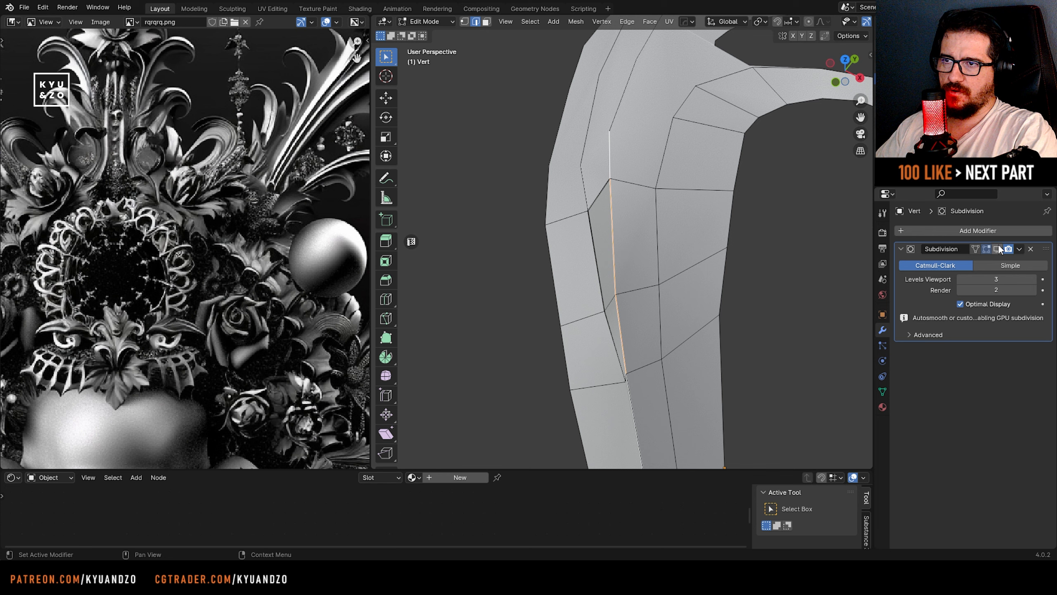
{"action": "left_click", "coordinate": [997, 249]}
{"action": "left_click", "coordinate": [998, 249]}
{"action": "left_click", "coordinate": [998, 248]}
{"action": "left_click", "coordinate": [998, 249]}
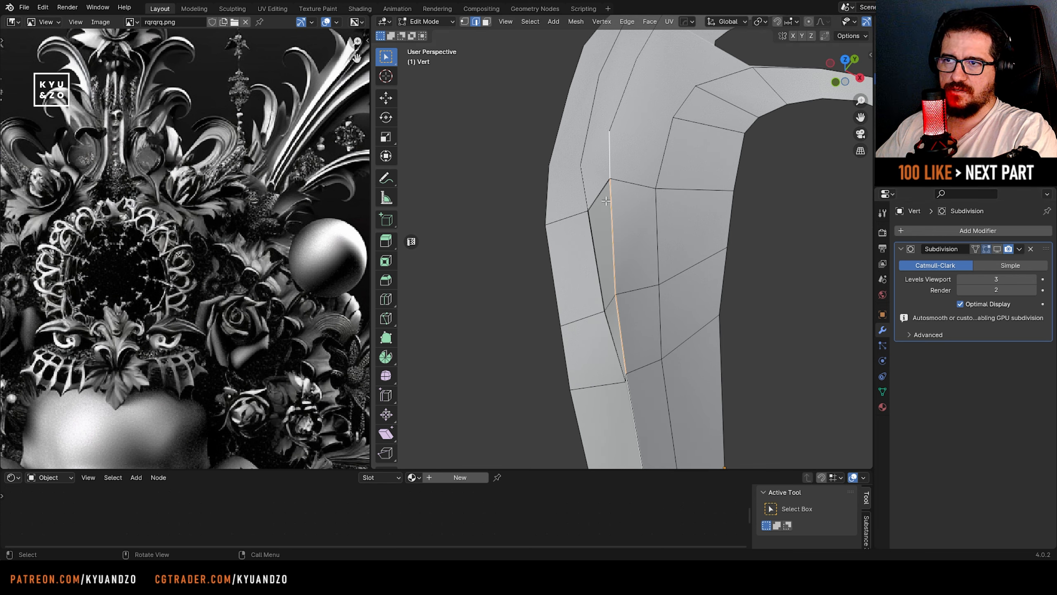
- Select the edge on the outer side of the narrow strip beside the ridge and try moving it freely
{"action": "key", "text": "g"}
{"action": "right_click", "coordinate": [599, 262]}
{"action": "left_click", "coordinate": [595, 254]}
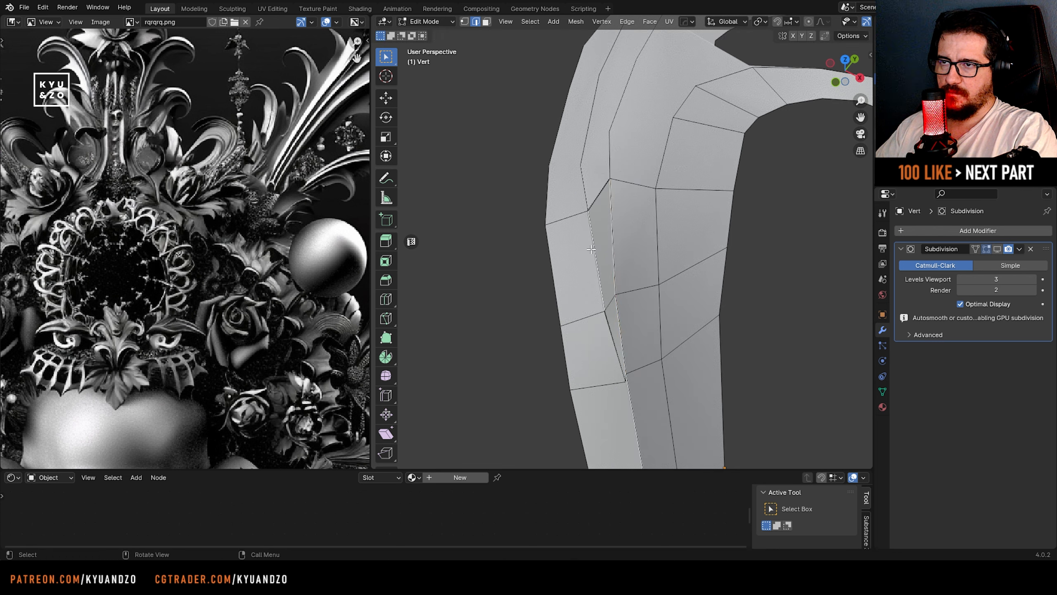
{"action": "key", "text": "g"}
{"action": "right_click", "coordinate": [542, 259]}
{"action": "key", "text": "g"}
{"action": "right_click", "coordinate": [543, 260]}
- Shift the selected outer strip edge slightly beside the ridge, judging its height from a low side view
{"action": "middle_click_drag", "start_coordinate": [542, 260], "coordinate": [540, 193]}
{"action": "key", "text": "g"}
{"action": "key", "text": "z"}
{"action": "right_click", "coordinate": [576, 183]}
{"action": "key", "text": "g"}
{"action": "right_click", "coordinate": [540, 197]}
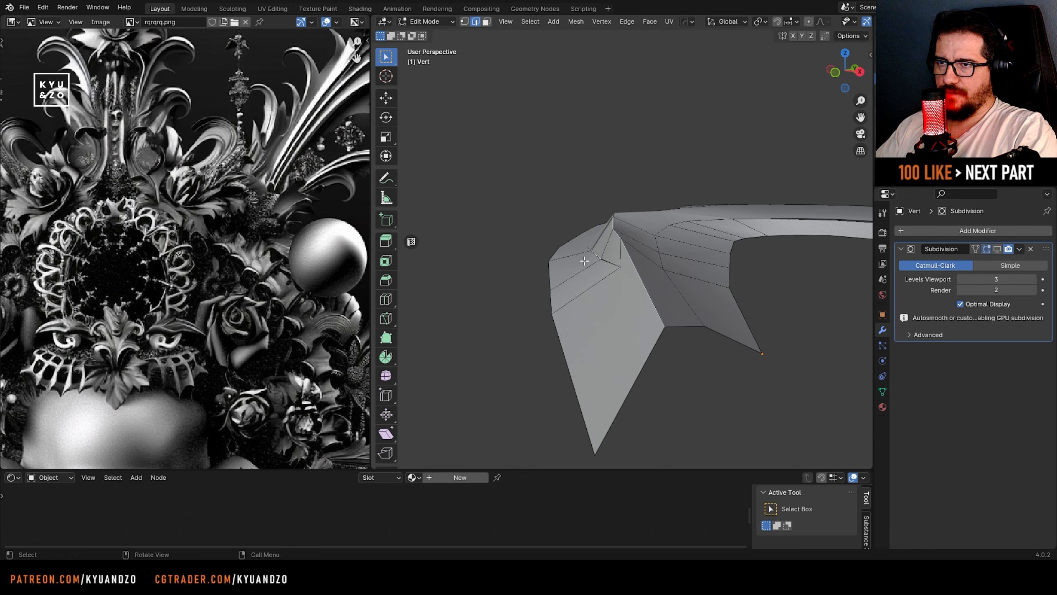
{"action": "middle_click_drag", "start_coordinate": [586, 256], "coordinate": [624, 208], "text": "ctrl"}
{"action": "key", "text": "g"}
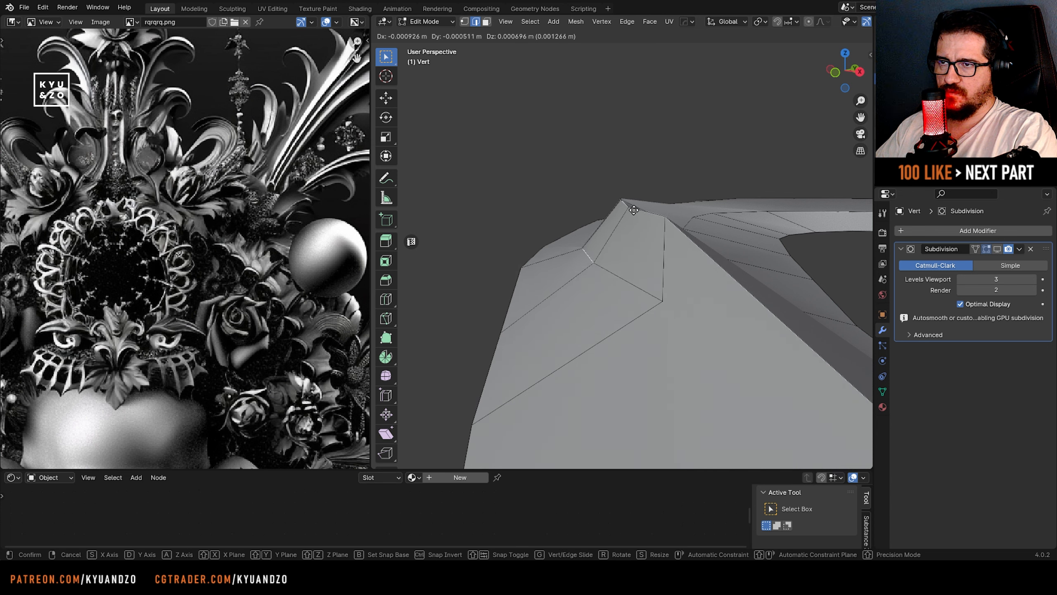
{"action": "left_click", "coordinate": [633, 255]}
- Move the single vertex below that edge away from the ridge, toward the leaf's outer border
{"action": "key", "text": "1"}
{"action": "left_click", "coordinate": [659, 301]}
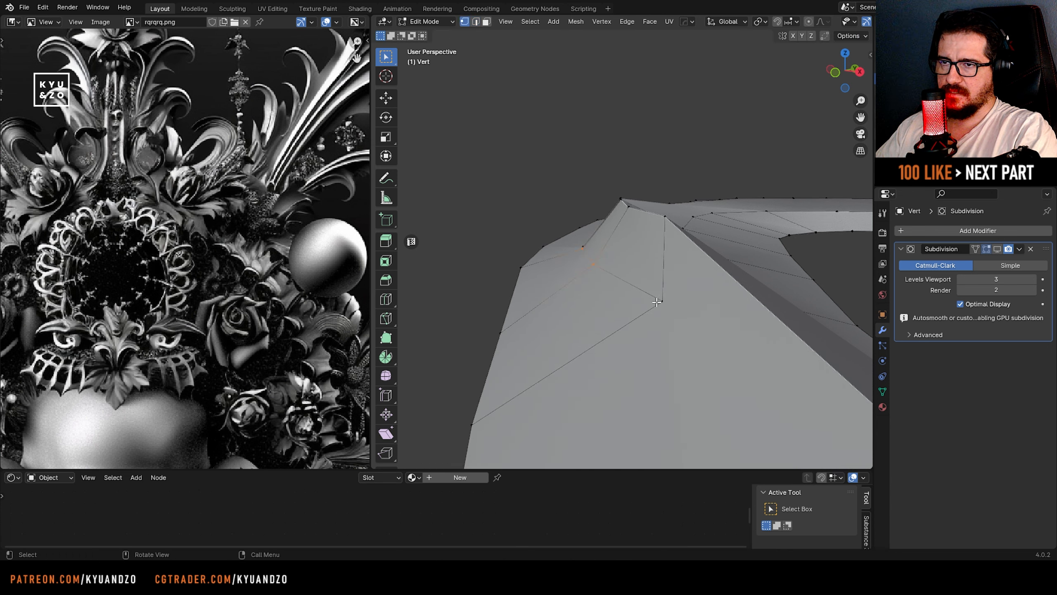
{"action": "key", "text": "g"}
{"action": "left_click", "coordinate": [632, 296]}
{"action": "middle_click_drag", "start_coordinate": [632, 297], "coordinate": [560, 196]}
{"action": "left_click", "coordinate": [573, 146]}
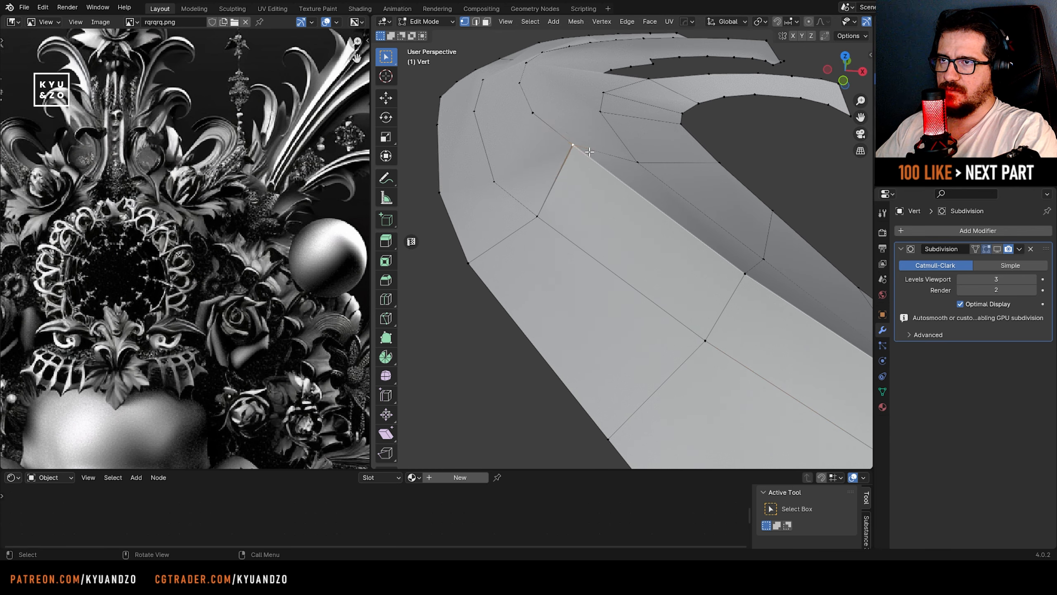
{"action": "key", "text": "g"}
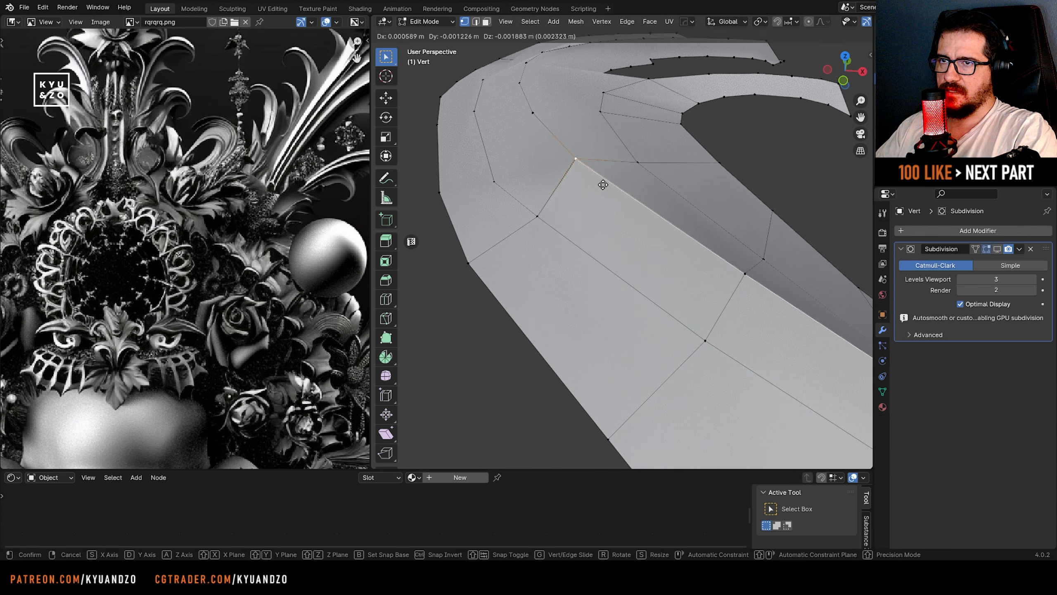
{"action": "right_click", "coordinate": [622, 213]}
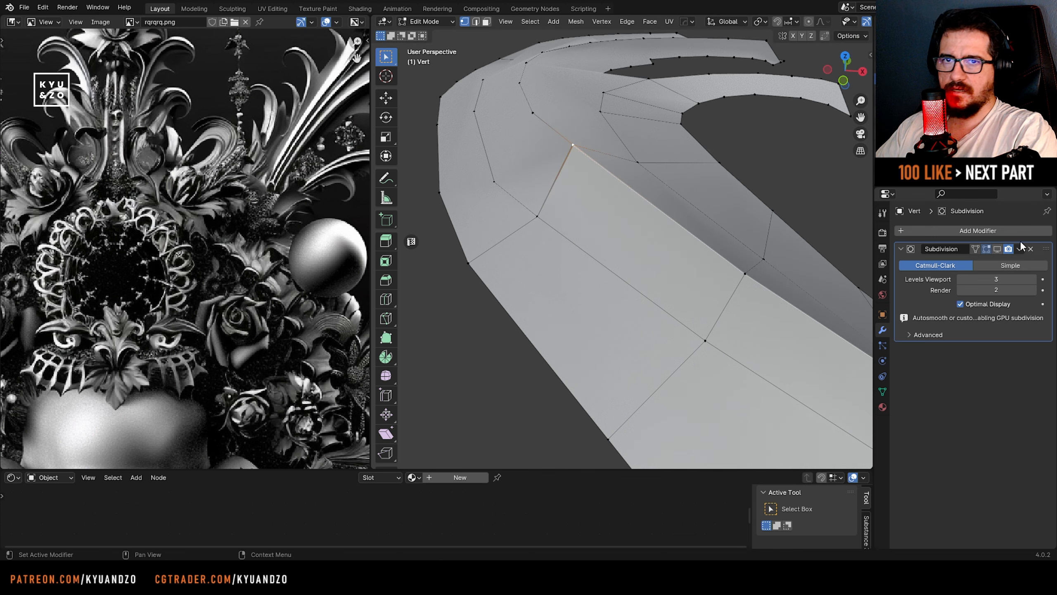
- Preview the whole leaf smoothed by the Subdivision modifier in Object Mode, and turn its viewport display off again
{"action": "left_click", "coordinate": [998, 249]}
{"action": "key", "text": "Tab"}
{"action": "scroll", "coordinate": [636, 185], "scroll_direction": "down", "scroll_amount": 2}
{"action": "middle_click_drag", "start_coordinate": [636, 184], "coordinate": [565, 274]}
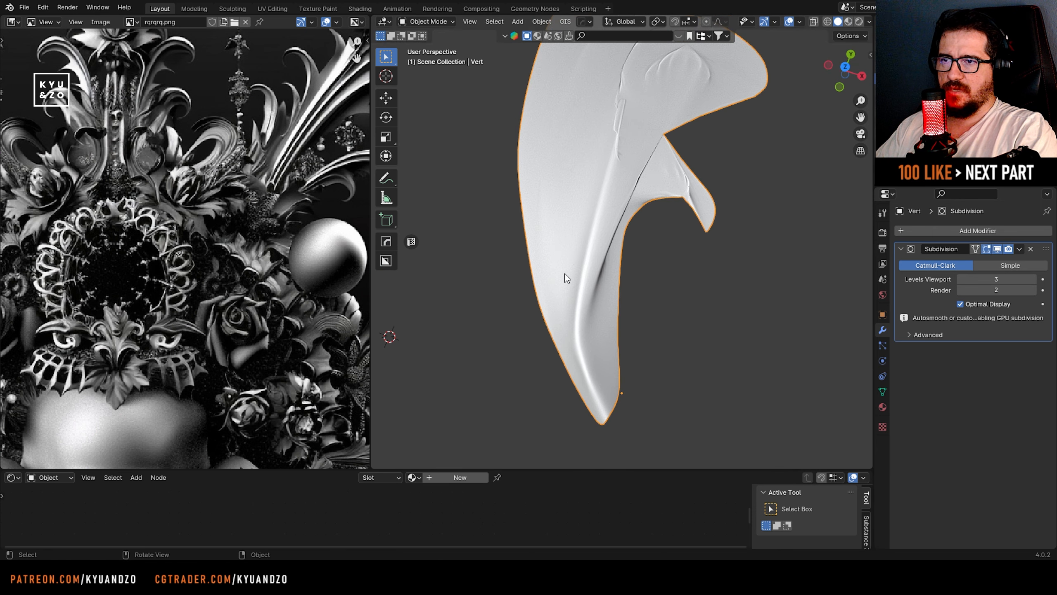
{"action": "scroll", "coordinate": [570, 168], "scroll_direction": "down", "scroll_amount": 4}
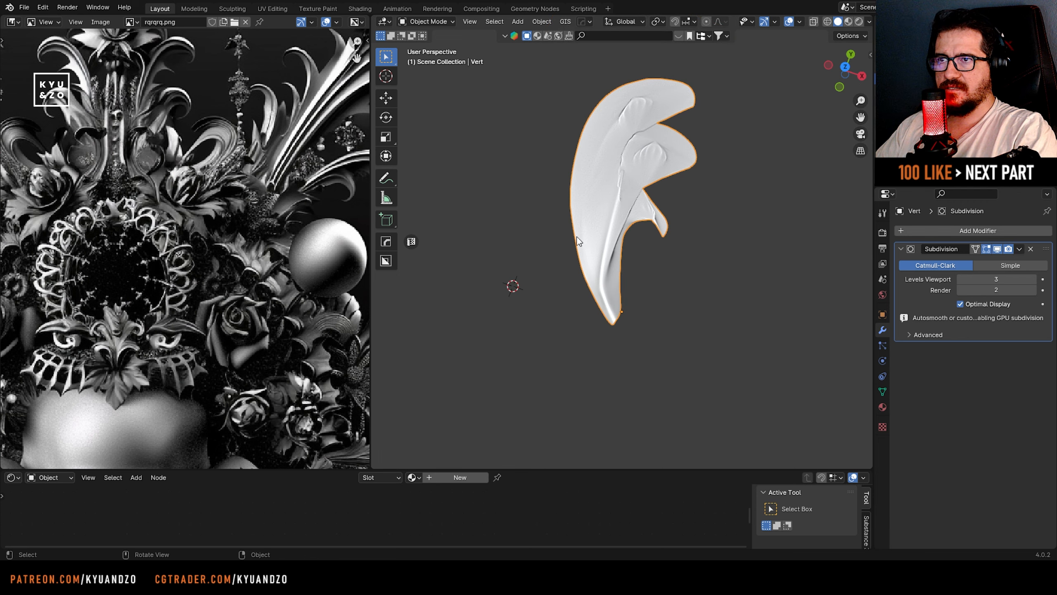
{"action": "scroll", "coordinate": [621, 271], "scroll_direction": "up", "scroll_amount": 3}
{"action": "middle_click_drag", "start_coordinate": [629, 212], "coordinate": [611, 187], "text": "shift"}
{"action": "left_click", "coordinate": [996, 250]}
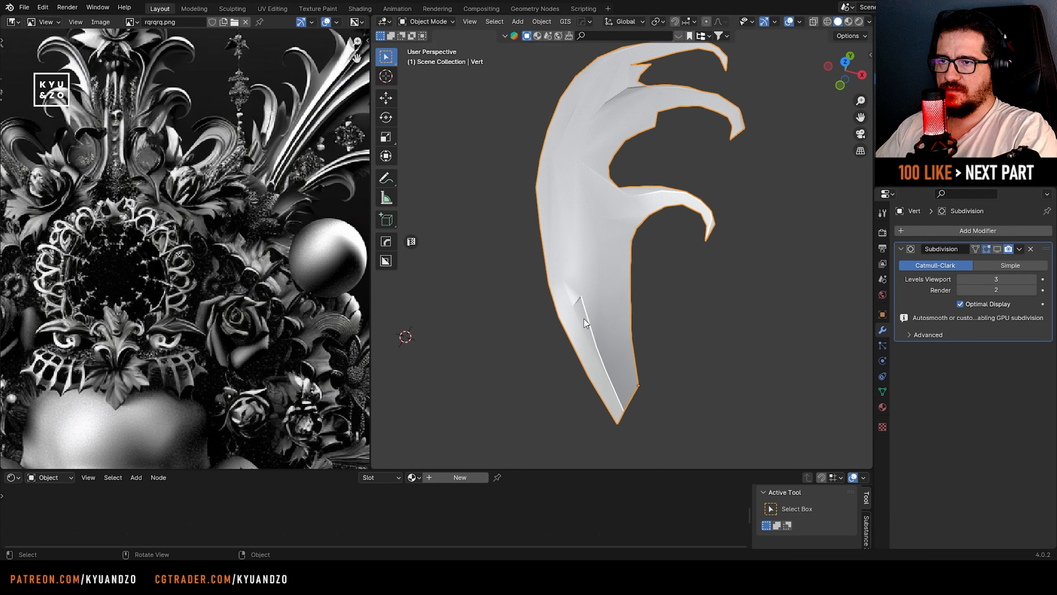
- Knife-cut a new edge in Edit Mode from the middle strip vertex across to the opposite vertex on the ridge line
{"action": "middle_click_drag", "start_coordinate": [584, 318], "coordinate": [645, 307]}
{"action": "key", "text": "Tab"}
{"action": "scroll", "coordinate": [679, 227], "scroll_direction": "up", "scroll_amount": 8}
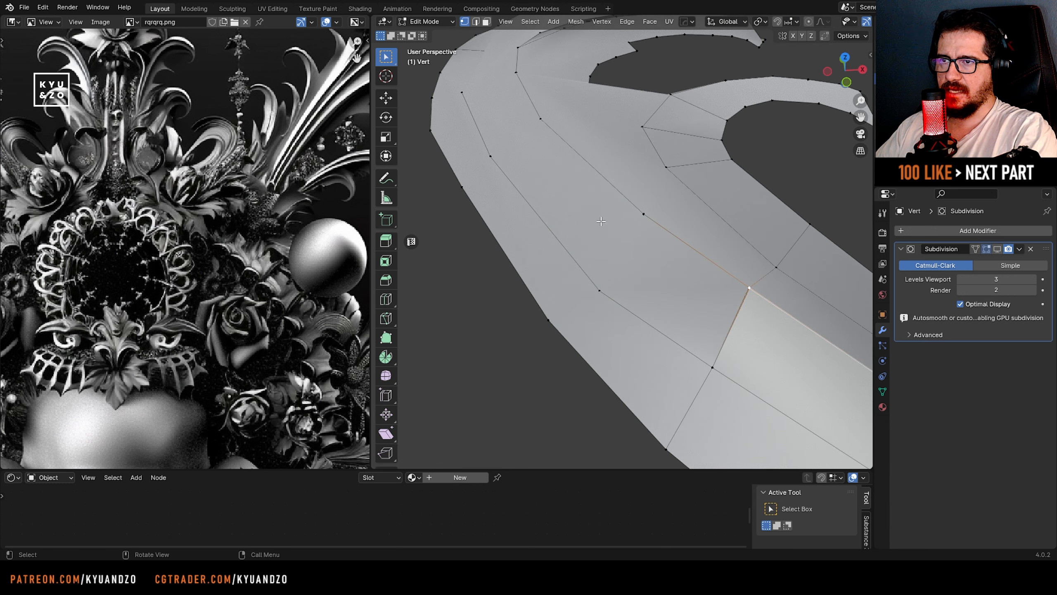
{"action": "key", "text": "k"}
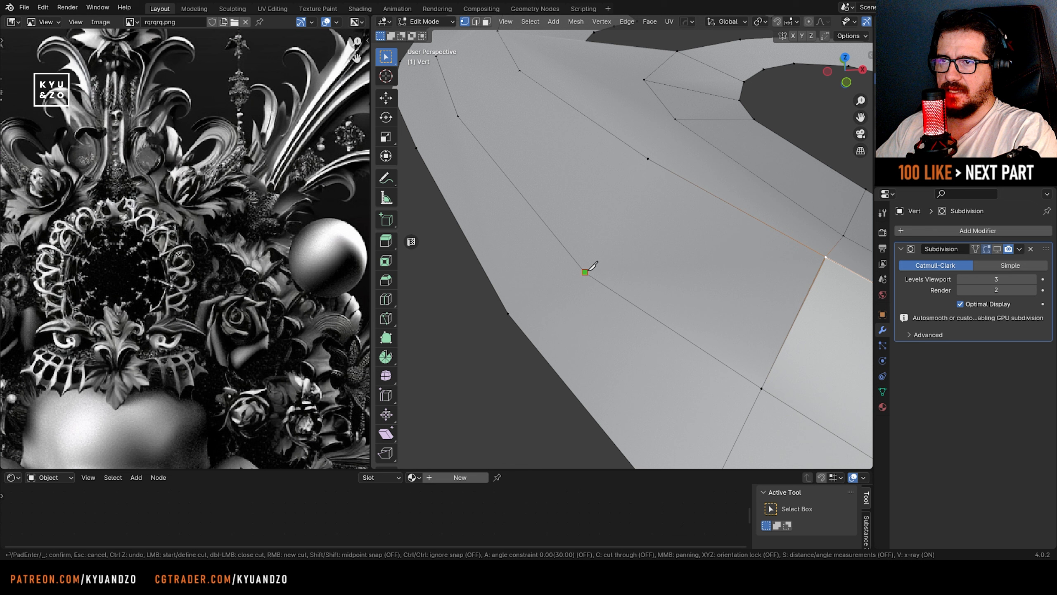
{"action": "left_click", "coordinate": [585, 272]}
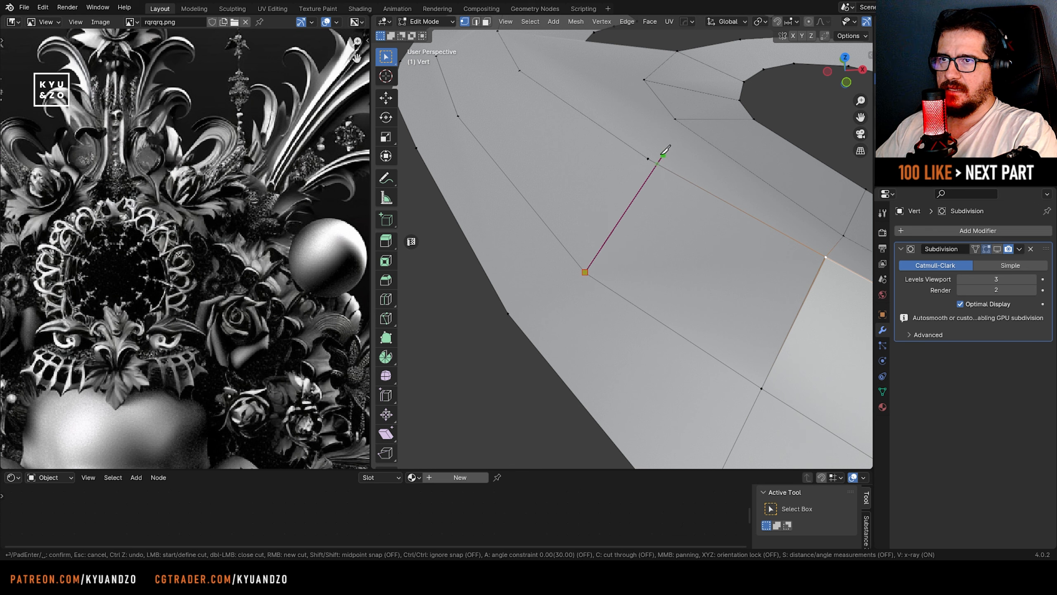
{"action": "left_click", "coordinate": [647, 159]}
{"action": "key", "text": "Return"}
- Continue the cut with the Knife from the same middle strip vertex to the vertex on the outer border
{"action": "middle_click_drag", "start_coordinate": [584, 281], "coordinate": [577, 246], "text": "shift"}
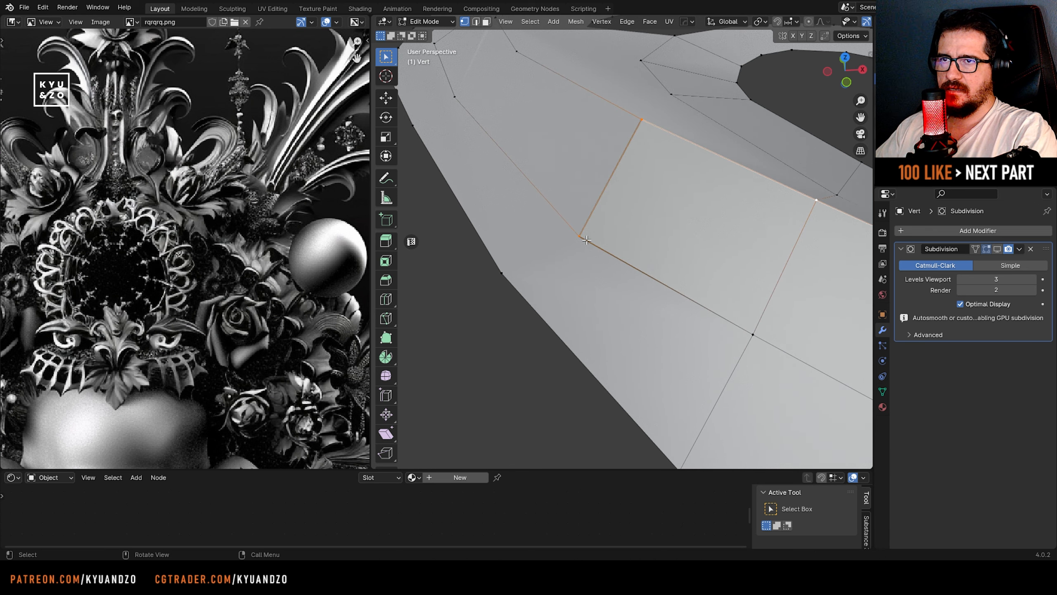
{"action": "key", "text": "k"}
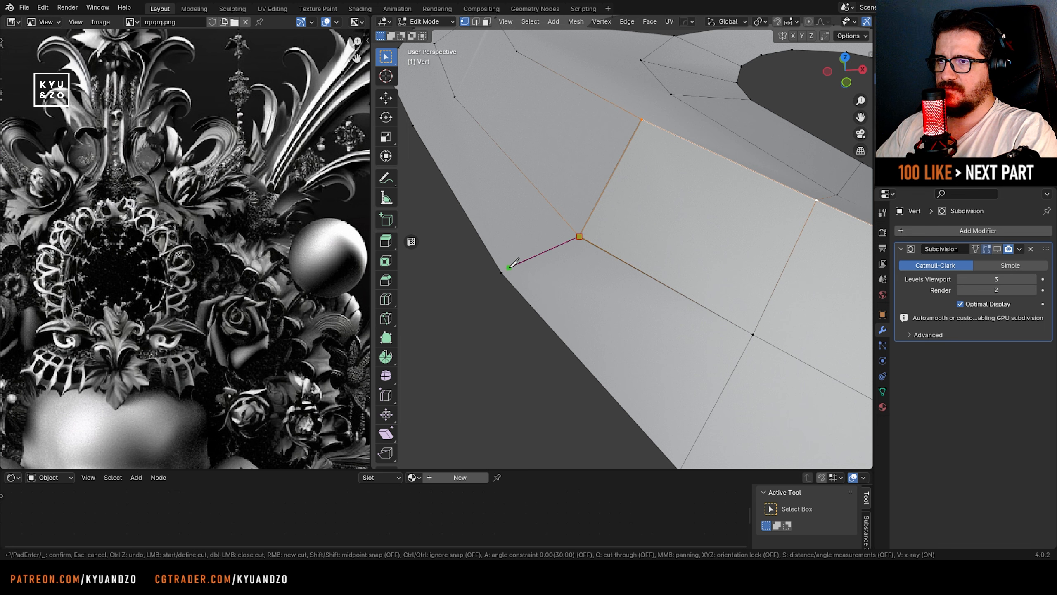
{"action": "left_click", "coordinate": [501, 273]}
{"action": "key", "text": "Return"}
- Vertex-slide the vertex on the inner side of the ridge by about 0.32 along its edge, in line with the new cut
{"action": "middle_click_drag", "start_coordinate": [544, 222], "coordinate": [621, 241]}
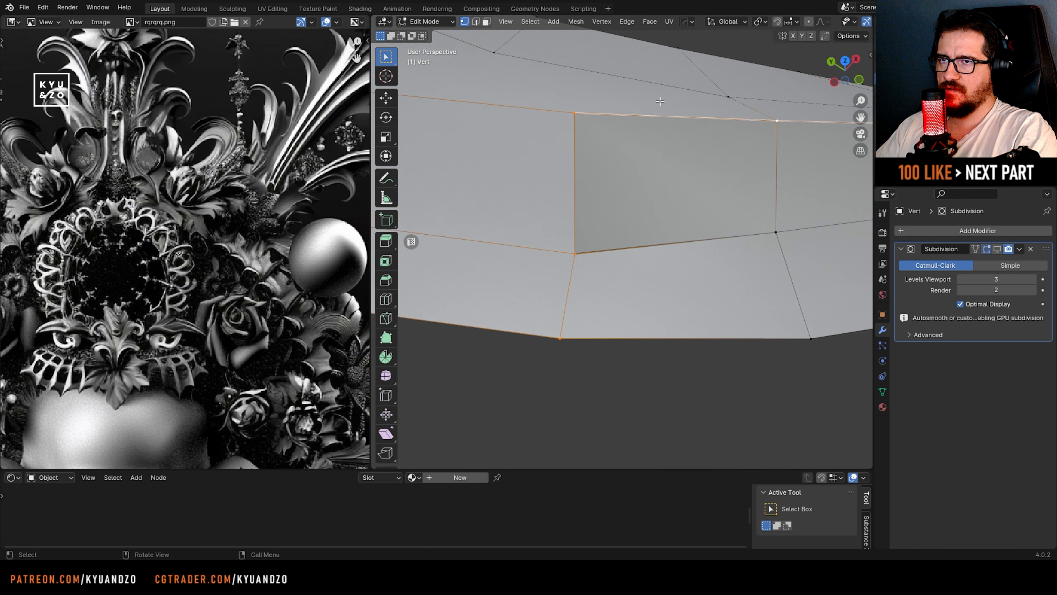
{"action": "middle_click_drag", "start_coordinate": [675, 65], "coordinate": [648, 208], "text": "shift"}
{"action": "middle_click_drag", "start_coordinate": [541, 144], "coordinate": [592, 197], "text": "shift"}
{"action": "scroll", "coordinate": [589, 197], "scroll_direction": "down", "scroll_amount": 5}
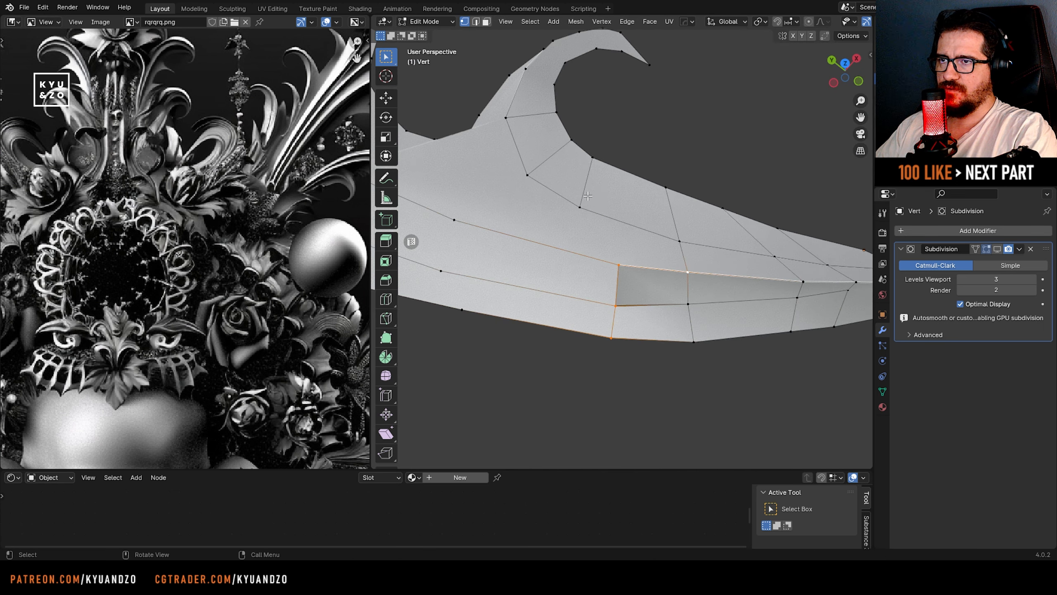
{"action": "scroll", "coordinate": [579, 193], "scroll_direction": "up", "scroll_amount": 3}
{"action": "left_click", "coordinate": [579, 193]}
{"action": "key", "text": "shift+v"}
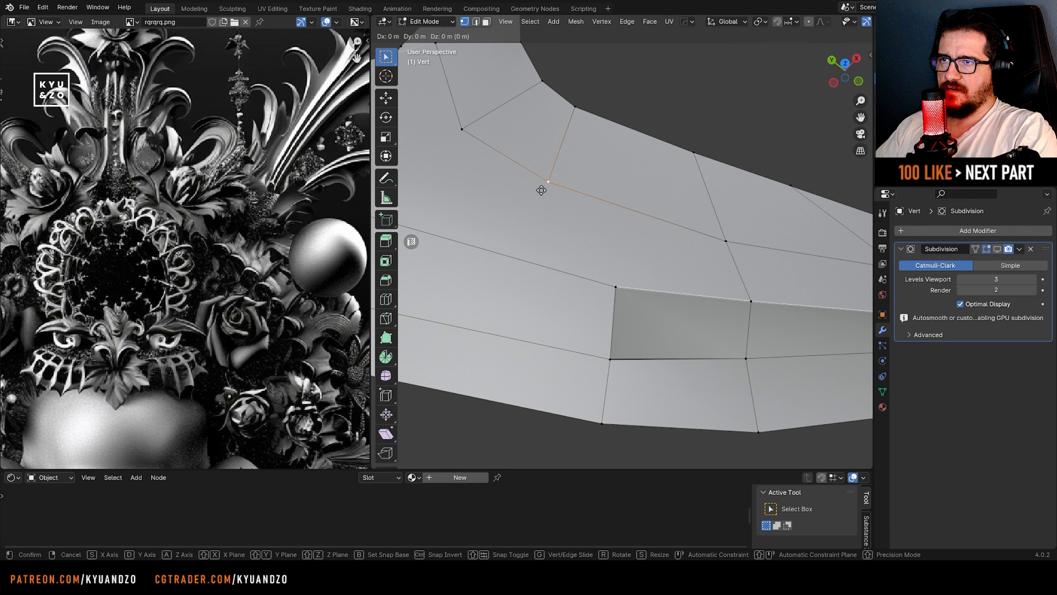
{"action": "key", "text": "e"}
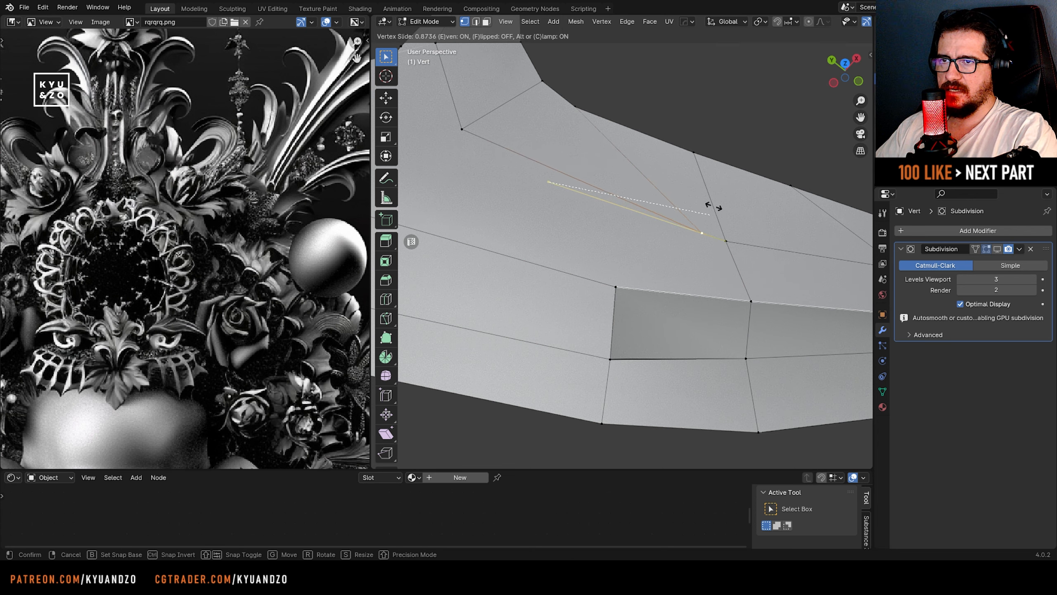
{"action": "key", "text": "e"}
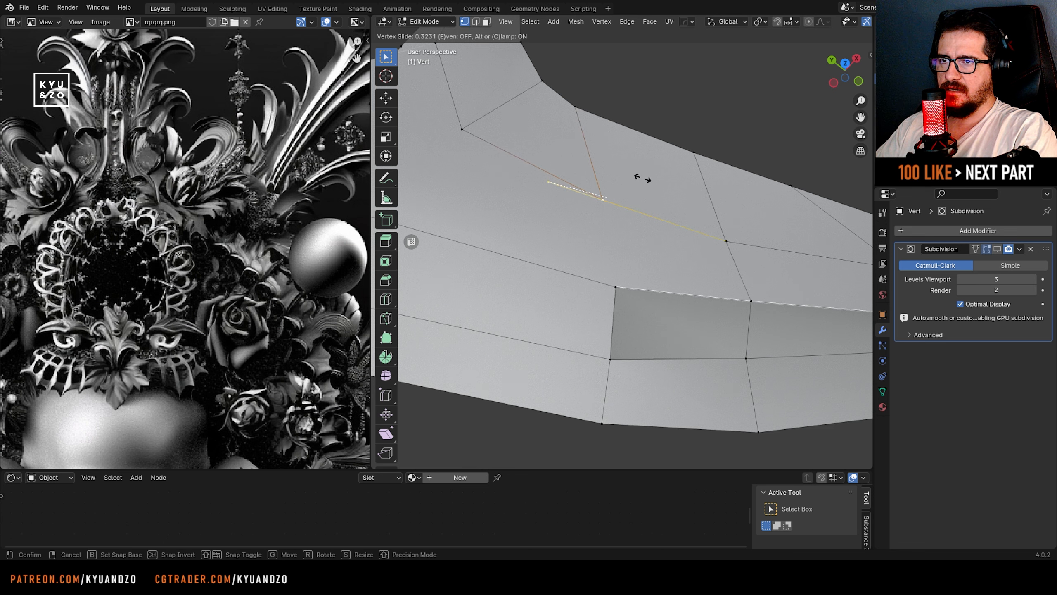
{"action": "left_click", "coordinate": [643, 178]}
- Knife-cut an edge from the slid vertex to the ridge vertex where the new cross cut ends
{"action": "key", "text": "k"}
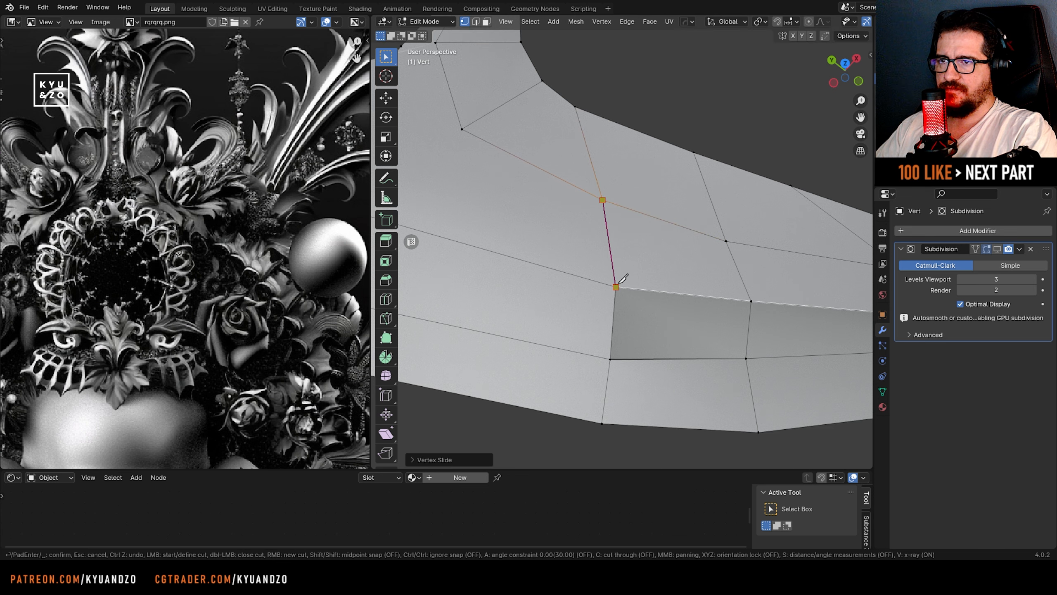
{"action": "left_click", "coordinate": [618, 272]}
{"action": "key", "text": "Return"}
{"action": "scroll", "coordinate": [611, 304], "scroll_direction": "down", "scroll_amount": 4}
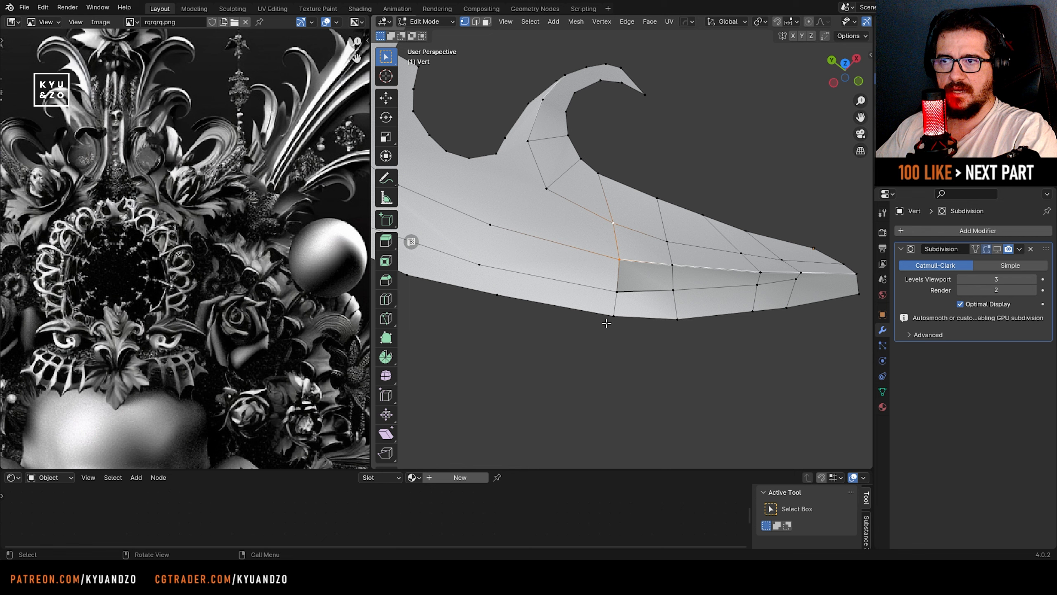
{"action": "left_click", "coordinate": [677, 269]}
{"action": "key", "text": "shift+v"}
{"action": "right_click", "coordinate": [686, 269]}
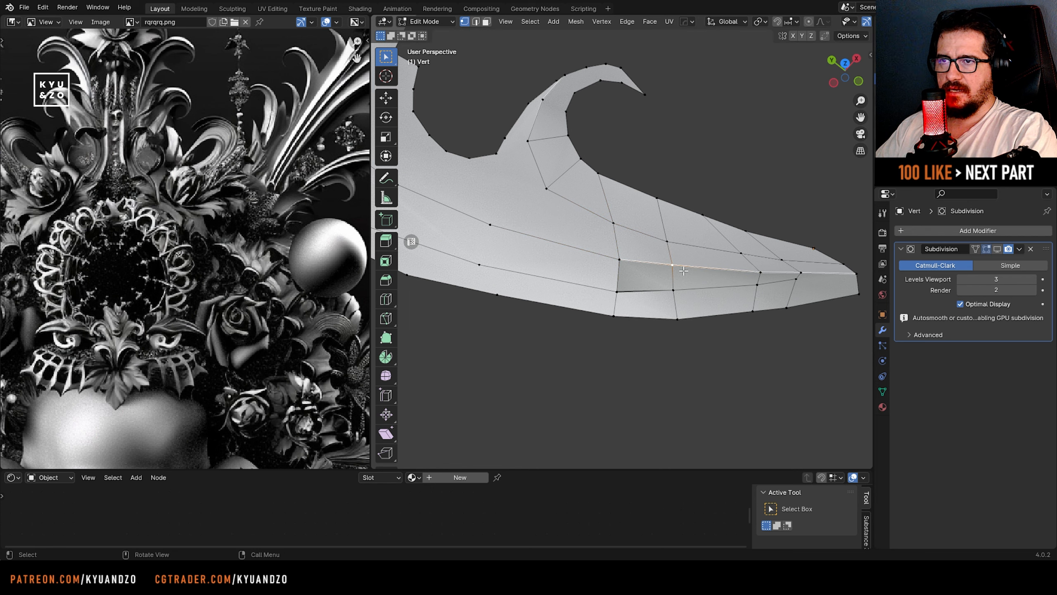
{"action": "middle_click_drag", "start_coordinate": [619, 207], "coordinate": [590, 227], "text": "shift"}
{"action": "scroll", "coordinate": [590, 227], "scroll_direction": "up", "scroll_amount": 1}
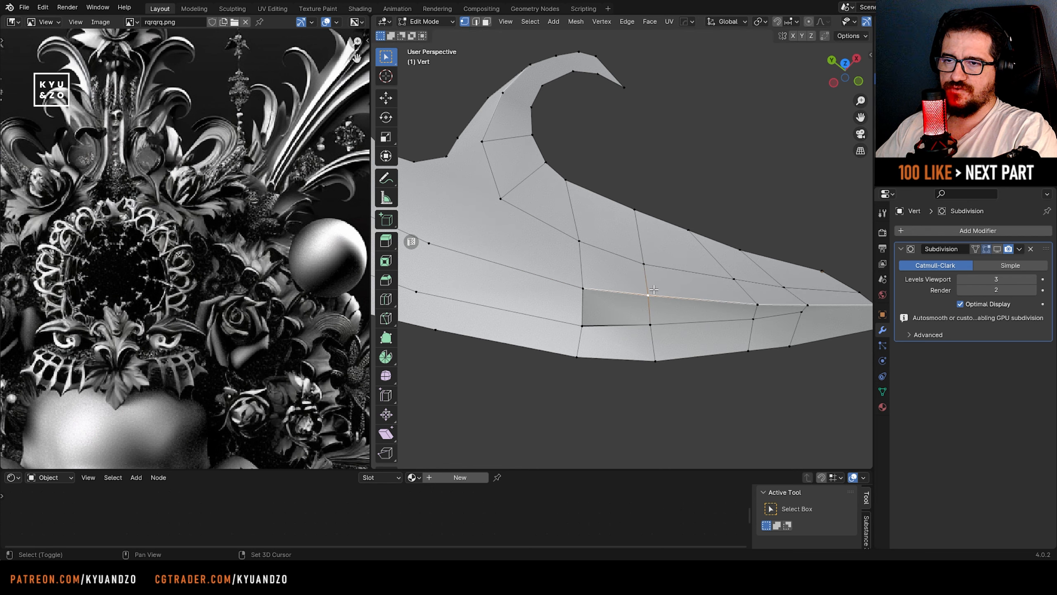
{"action": "middle_click_drag", "start_coordinate": [653, 289], "coordinate": [590, 259], "text": "shift"}
{"action": "scroll", "coordinate": [511, 299], "scroll_direction": "down", "scroll_amount": 3}
{"action": "scroll", "coordinate": [550, 177], "scroll_direction": "up", "scroll_amount": 6}
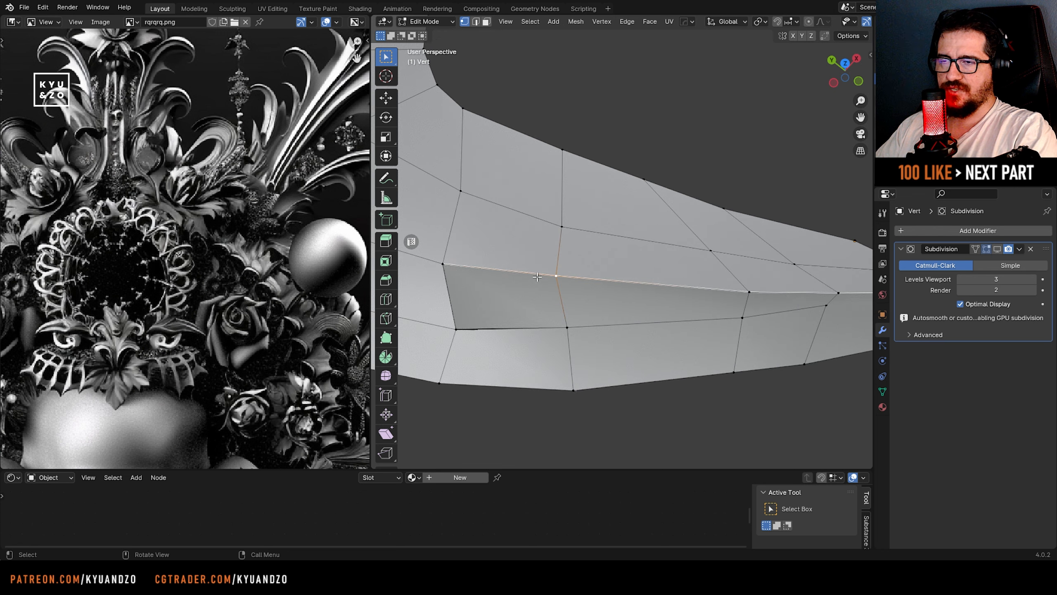
{"action": "key", "text": "g"}
{"action": "key", "text": "g"}
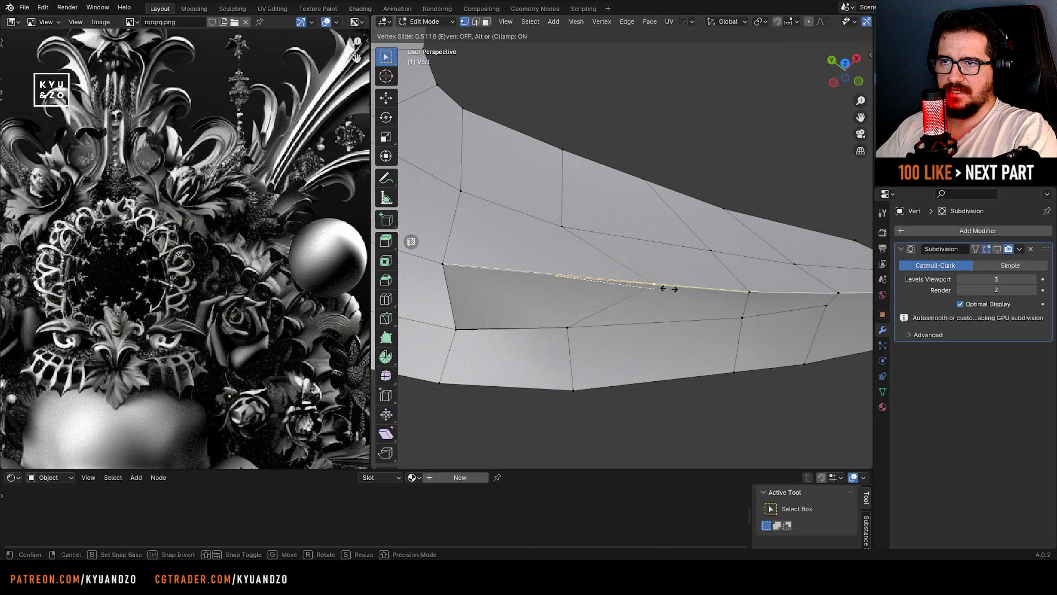
{"action": "right_click", "coordinate": [668, 288]}
{"action": "scroll", "coordinate": [572, 392], "scroll_direction": "down", "scroll_amount": 3}
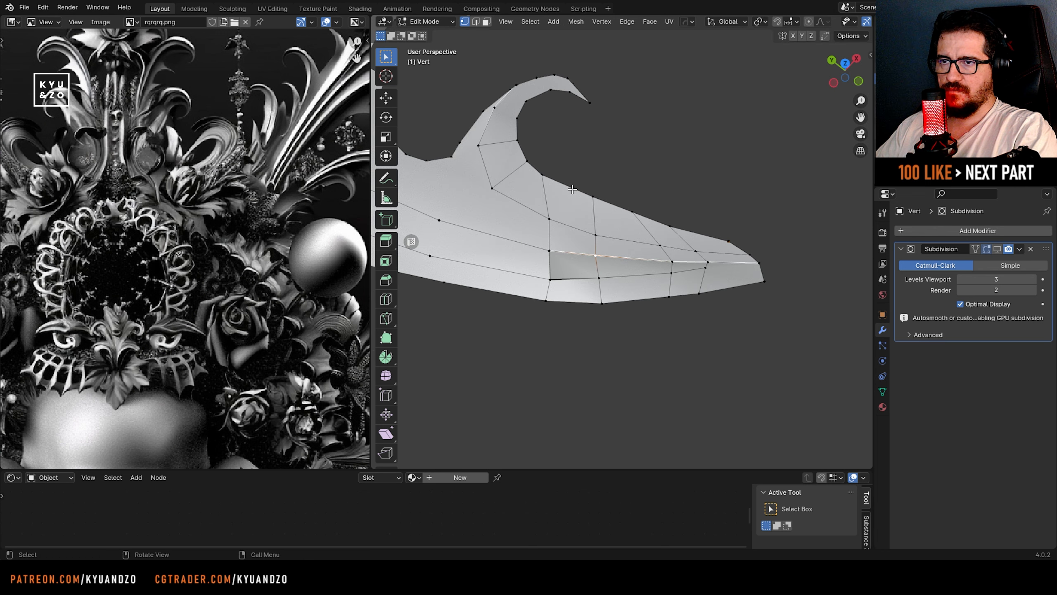
- Vertex-slide the middle ridge vertex and the strip vertex directly below it toward the leaf tip
{"action": "scroll", "coordinate": [603, 292], "scroll_direction": "up", "scroll_amount": 3}
{"action": "key", "text": "g"}
{"action": "key", "text": "g"}
{"action": "left_click", "coordinate": [608, 231]}
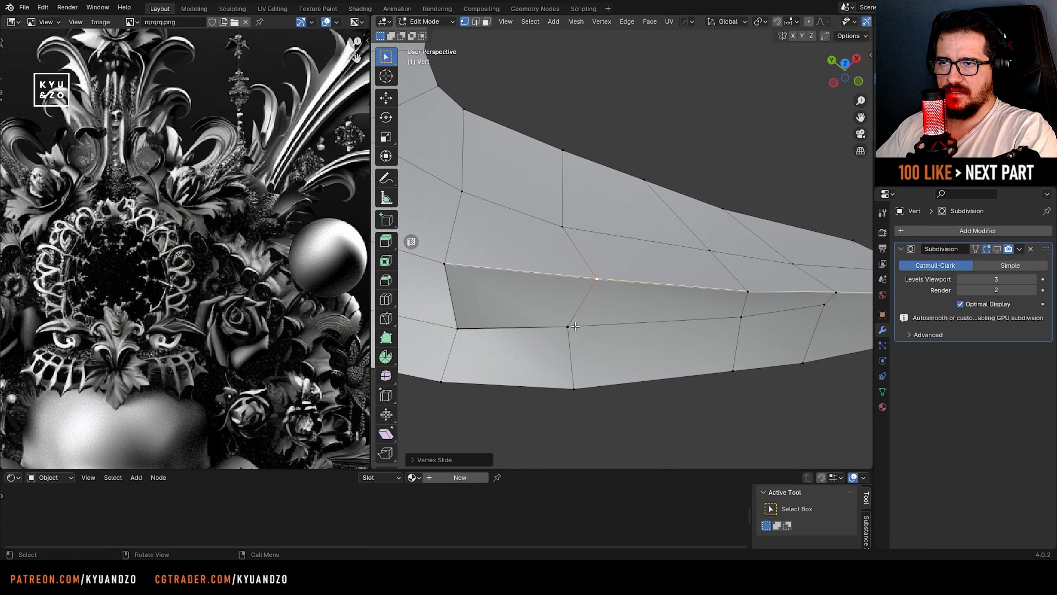
{"action": "left_click", "coordinate": [568, 326]}
{"action": "key", "text": "g"}
{"action": "key", "text": "g"}
{"action": "left_click", "coordinate": [599, 282]}
- Vertex-slide the same ridge vertex about 0.12 further toward the tip, and slide the inner strip vertex above it the same way
{"action": "left_click", "coordinate": [599, 282]}
{"action": "key", "text": "g"}
{"action": "key", "text": "g"}
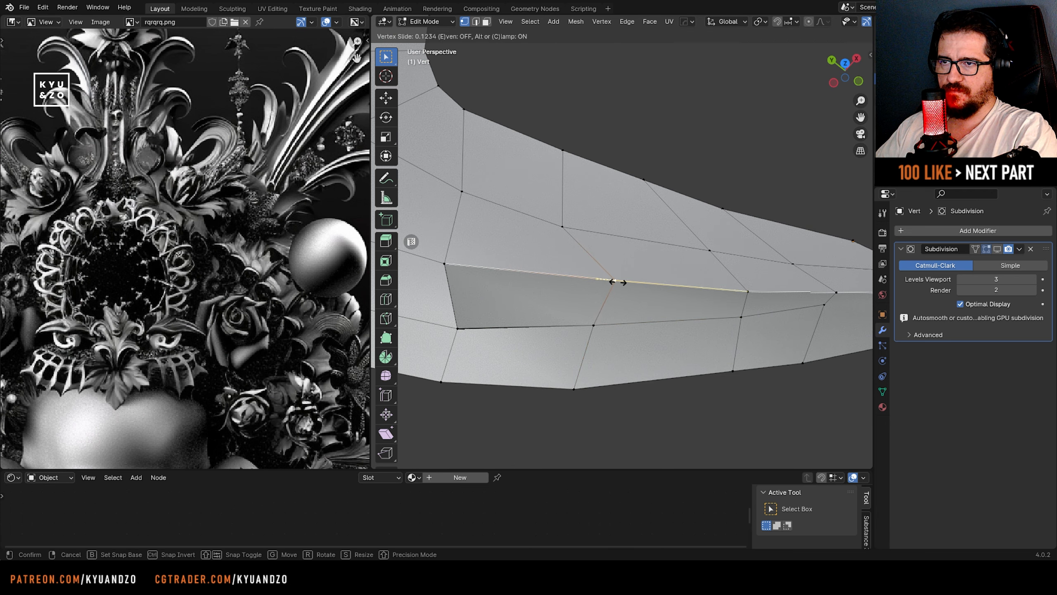
{"action": "left_click", "coordinate": [618, 284]}
{"action": "left_click", "coordinate": [568, 232]}
{"action": "key", "text": "g"}
{"action": "key", "text": "g"}
{"action": "left_click", "coordinate": [597, 237]}
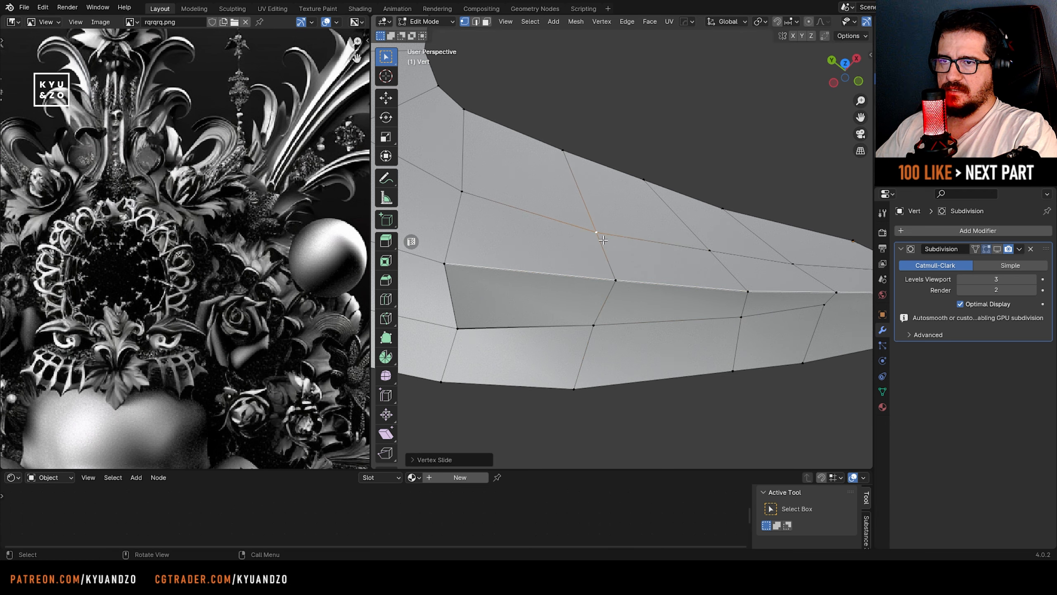
- Vertex-slide the strip vertex below the ridge slightly further toward the tip to straighten its cross edge
{"action": "left_click", "coordinate": [565, 150]}
{"action": "left_click", "coordinate": [589, 320]}
{"action": "key", "text": "g"}
{"action": "key", "text": "g"}
{"action": "left_click", "coordinate": [598, 319]}
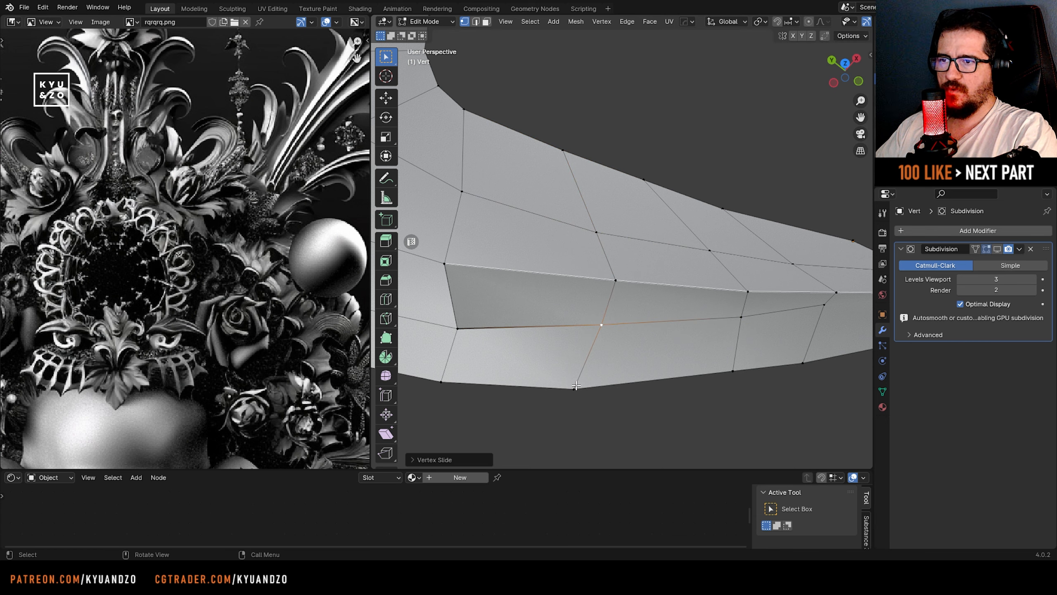
- On the next cross edge toward the tip, vertex-slide the outer border vertex about 0.14 and the strip vertex slightly away from the tip
{"action": "left_click", "coordinate": [576, 386]}
{"action": "scroll", "coordinate": [643, 330], "scroll_direction": "down", "scroll_amount": 2}
{"action": "left_click", "coordinate": [700, 331]}
{"action": "key", "text": "g"}
{"action": "key", "text": "g"}
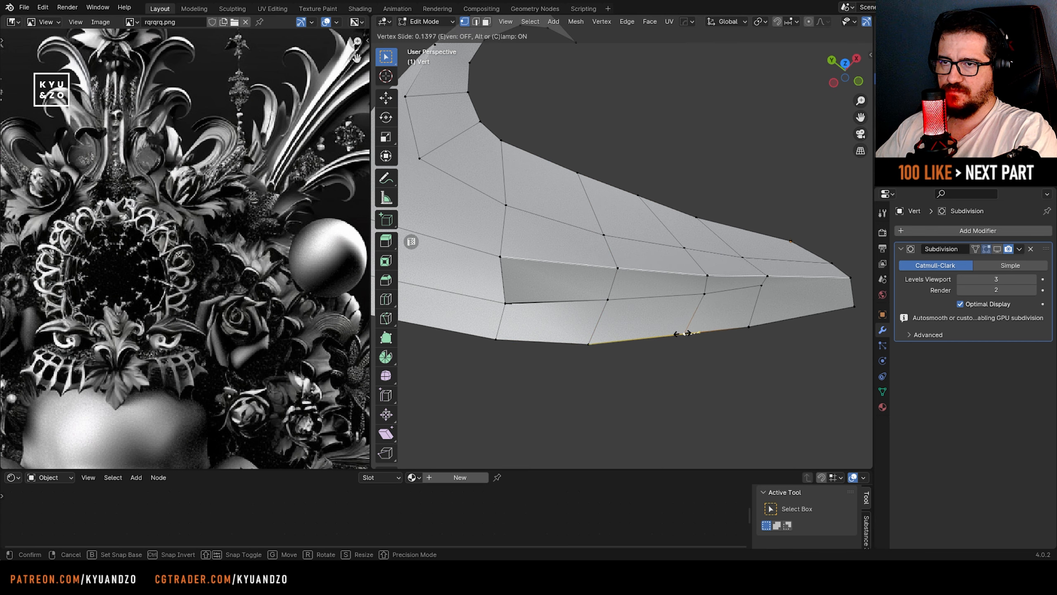
{"action": "left_click", "coordinate": [686, 333]}
{"action": "left_click", "coordinate": [703, 294]}
{"action": "key", "text": "g"}
{"action": "key", "text": "g"}
{"action": "left_click", "coordinate": [699, 295]}
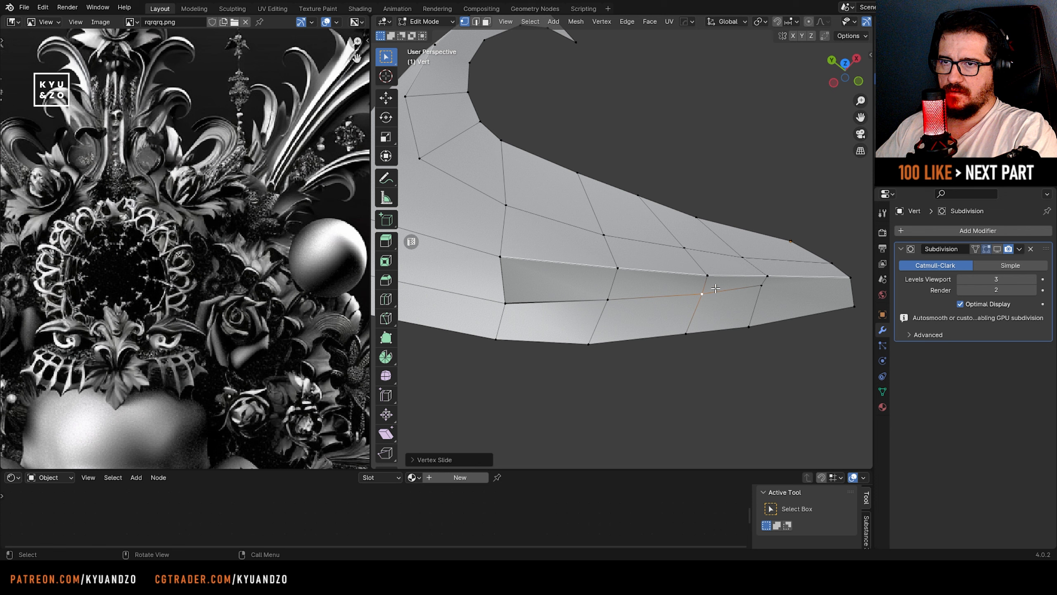
- On the cross edge nearest the tip, vertex-slide the ridge vertex and the outer border vertex slightly away from the tip
{"action": "left_click", "coordinate": [762, 286]}
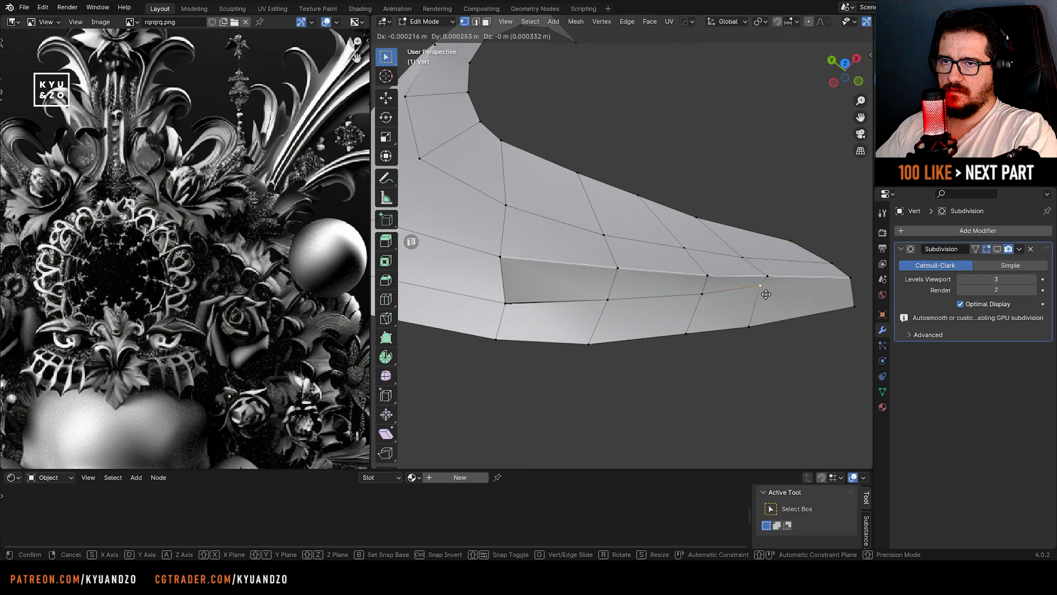
{"action": "key", "text": "g"}
{"action": "key", "text": "g"}
{"action": "left_click", "coordinate": [764, 277]}
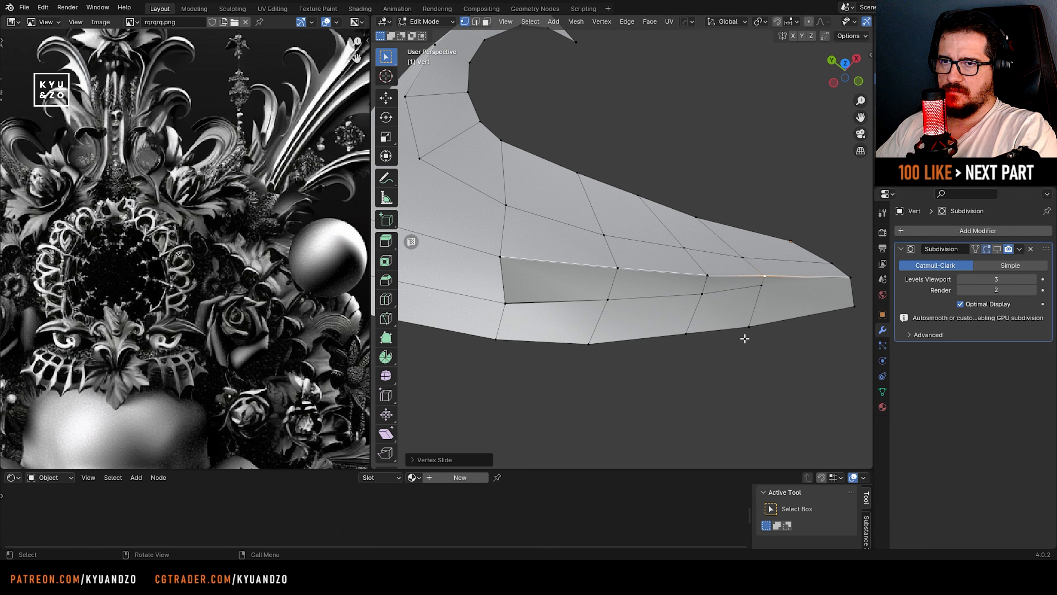
{"action": "left_click", "coordinate": [747, 328]}
{"action": "key", "text": "g"}
{"action": "key", "text": "g"}
{"action": "left_click", "coordinate": [742, 330]}
{"action": "scroll", "coordinate": [573, 272], "scroll_direction": "down", "scroll_amount": 3}
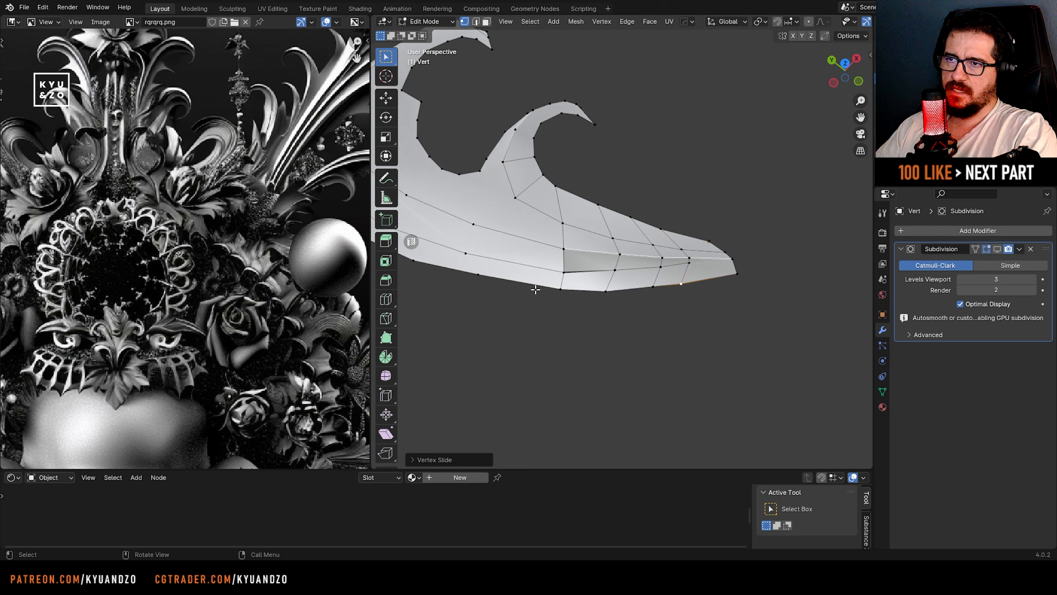
- Move the strip vertex below the start of the ridge crease to refine the crease's end
{"action": "scroll", "coordinate": [536, 290], "scroll_direction": "up", "scroll_amount": 5}
{"action": "scroll", "coordinate": [536, 289], "scroll_direction": "down", "scroll_amount": 2}
{"action": "left_click", "coordinate": [497, 366]}
{"action": "left_click", "coordinate": [522, 294]}
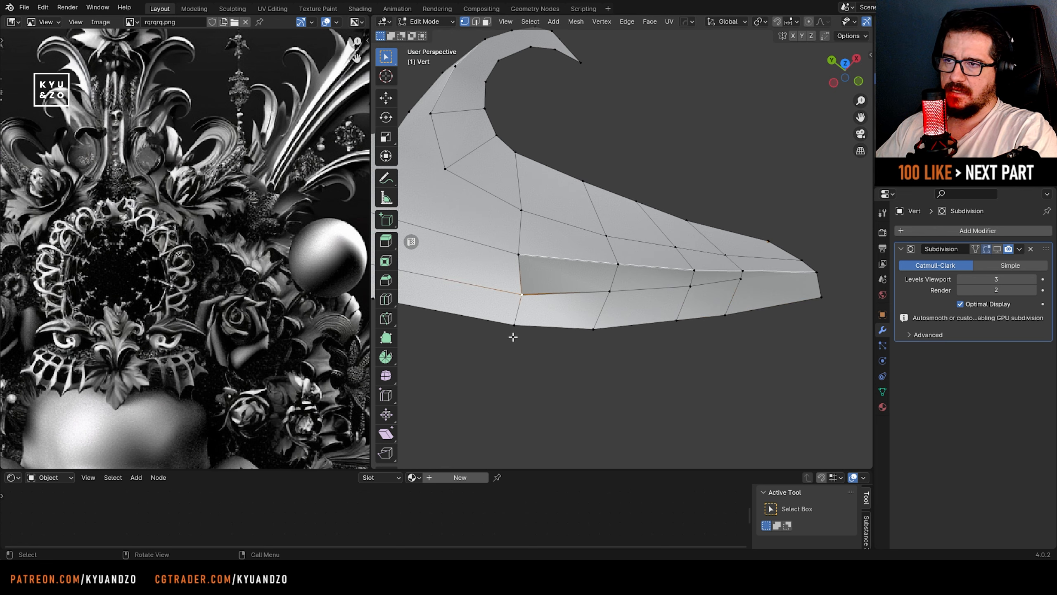
{"action": "key", "text": "g"}
{"action": "right_click", "coordinate": [542, 296]}
{"action": "middle_click_drag", "start_coordinate": [540, 295], "coordinate": [562, 321]}
{"action": "key", "text": "g"}
{"action": "key", "text": "a"}
{"action": "left_click", "coordinate": [513, 233]}
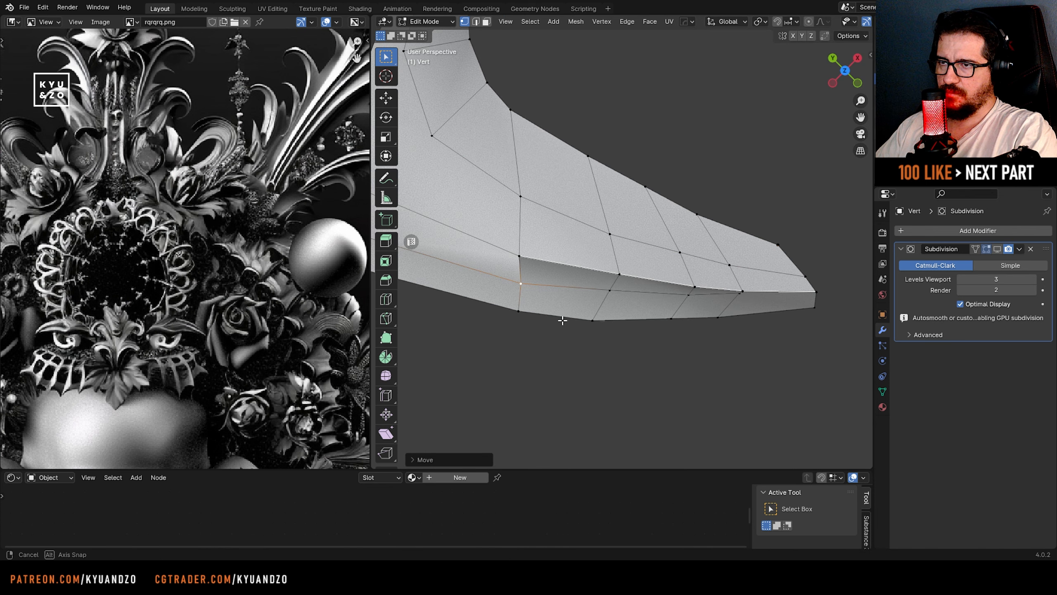
- Examine the leaf in Object Mode without subdivision and with the Subdivision modifier's viewport display temporarily enabled
{"action": "key", "text": "Tab"}
{"action": "scroll", "coordinate": [544, 339], "scroll_direction": "down", "scroll_amount": 5}
{"action": "scroll", "coordinate": [544, 343], "scroll_direction": "up", "scroll_amount": 6}
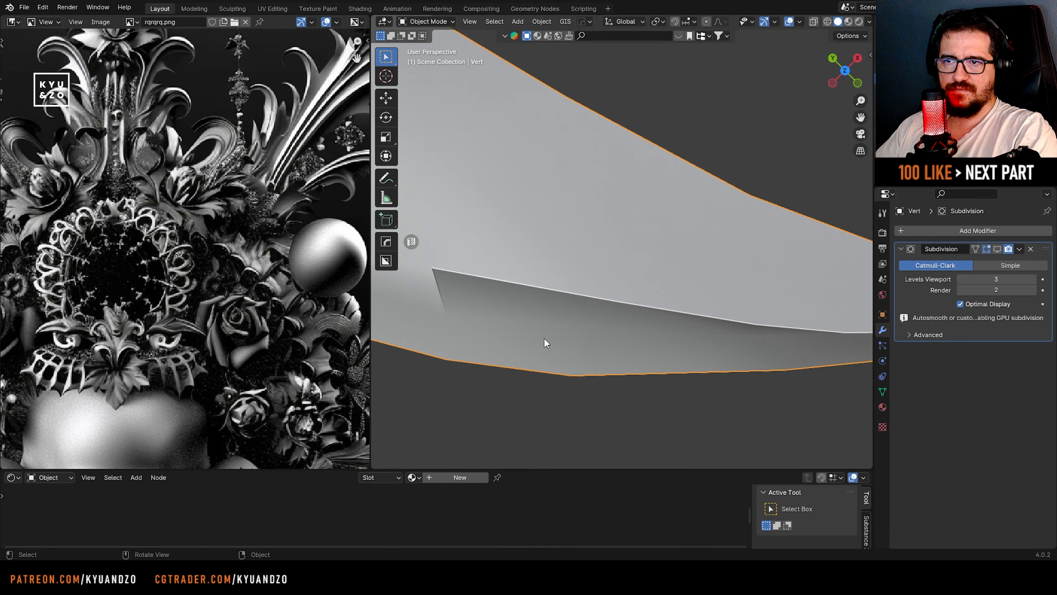
{"action": "key", "text": "Tab"}
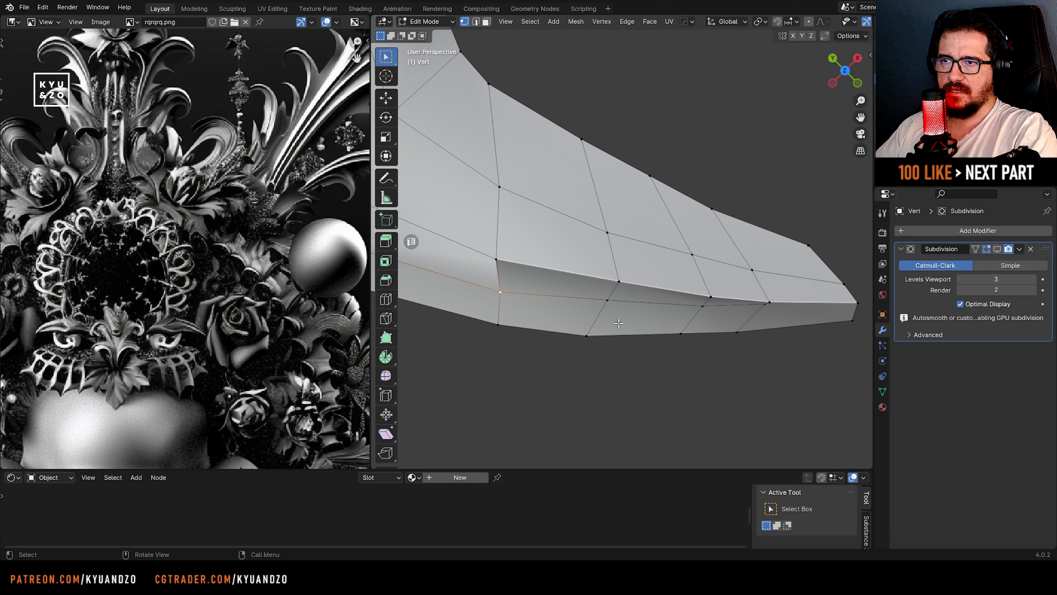
{"action": "scroll", "coordinate": [619, 323], "scroll_direction": "down", "scroll_amount": 3}
{"action": "key", "text": "Tab"}
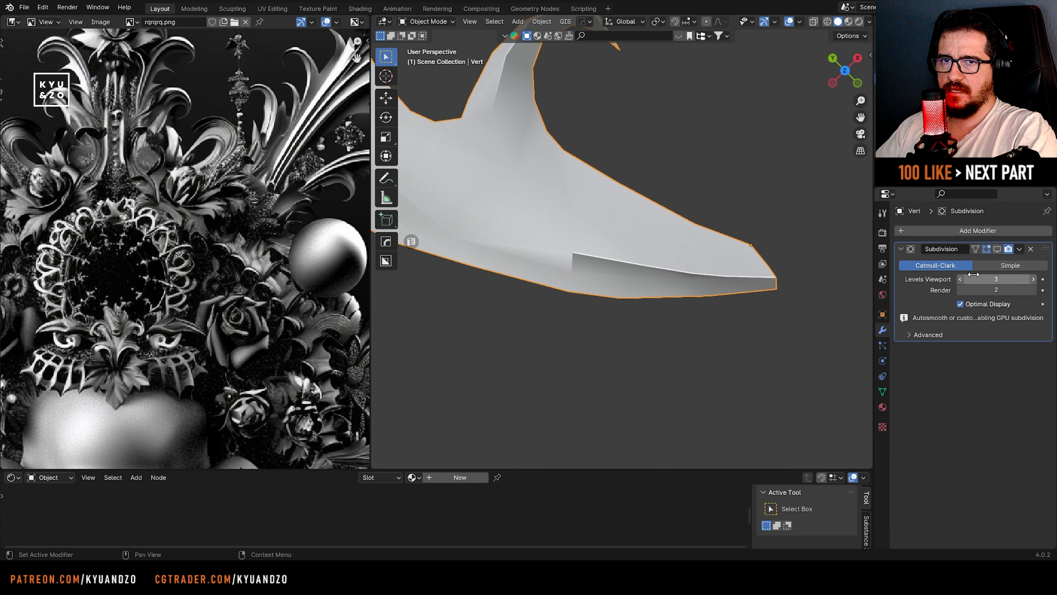
{"action": "middle_click_drag", "start_coordinate": [770, 254], "coordinate": [633, 198]}
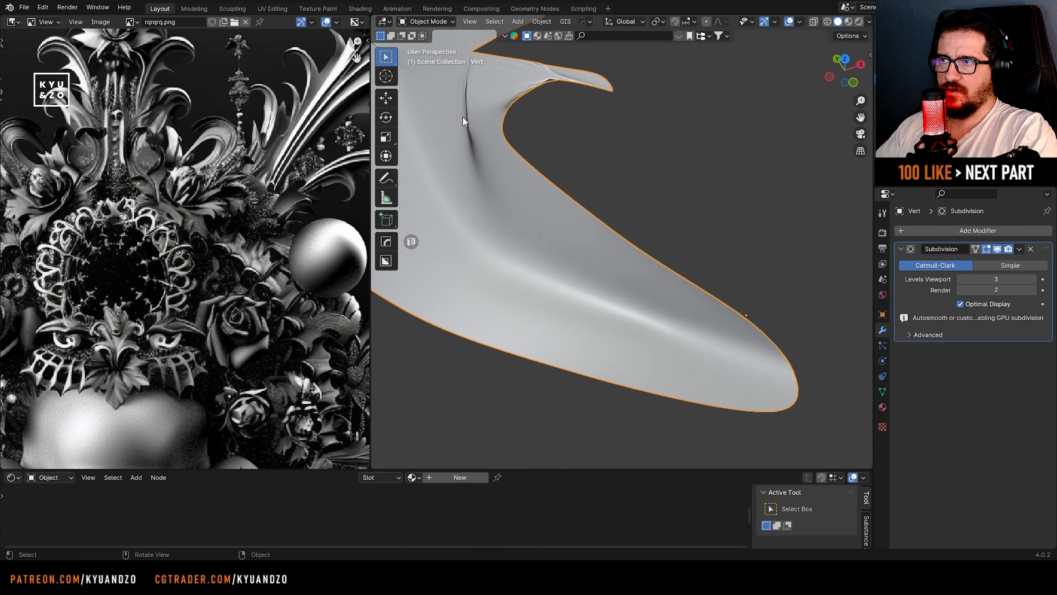
{"action": "scroll", "coordinate": [462, 115], "scroll_direction": "down", "scroll_amount": 3}
{"action": "left_click", "coordinate": [996, 249]}
{"action": "middle_click_drag", "start_coordinate": [644, 214], "coordinate": [664, 264]}
- In Edit Mode, vertex-slide the outer border vertex before the crease about 0.18 along the border toward the tip
{"action": "key", "text": "Tab"}
{"action": "middle_click_drag", "start_coordinate": [560, 239], "coordinate": [586, 204], "text": "shift"}
{"action": "scroll", "coordinate": [586, 204], "scroll_direction": "up", "scroll_amount": 5}
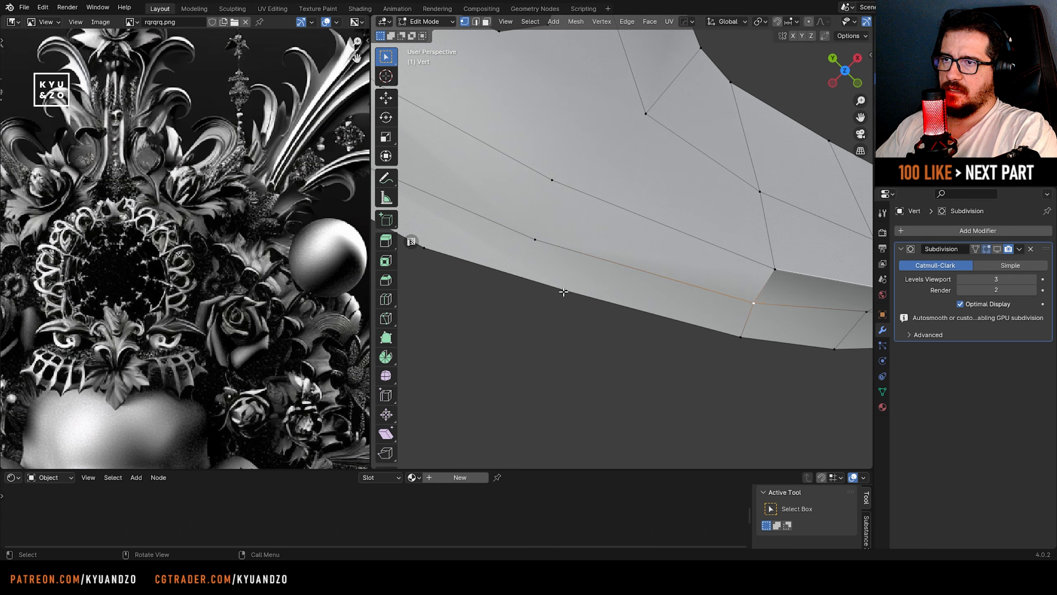
{"action": "left_click", "coordinate": [563, 292]}
{"action": "key", "text": "shift+v"}
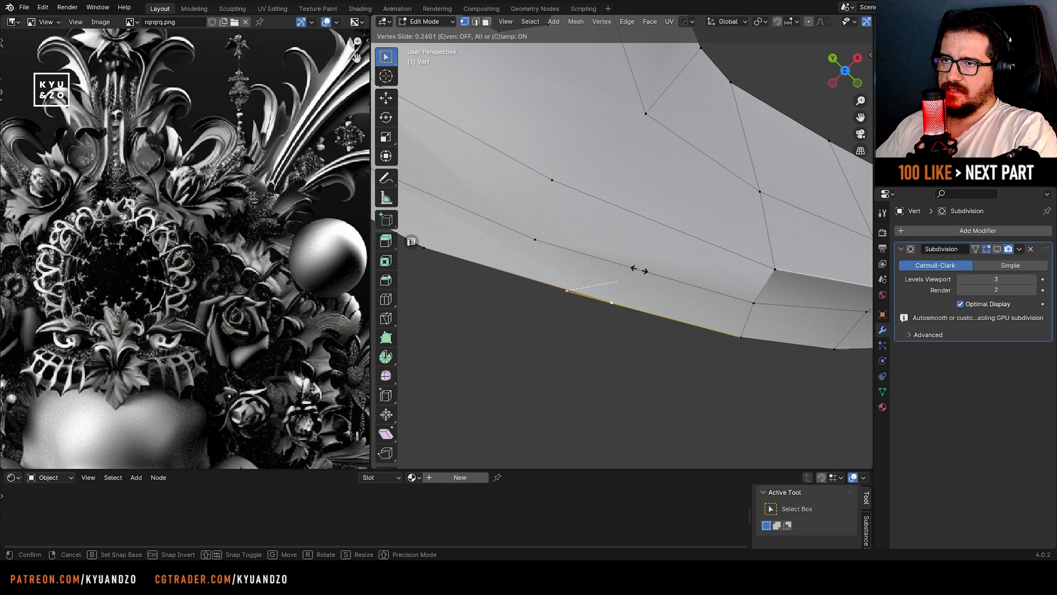
{"action": "right_click", "coordinate": [636, 269]}
{"action": "key", "text": "shift+v"}
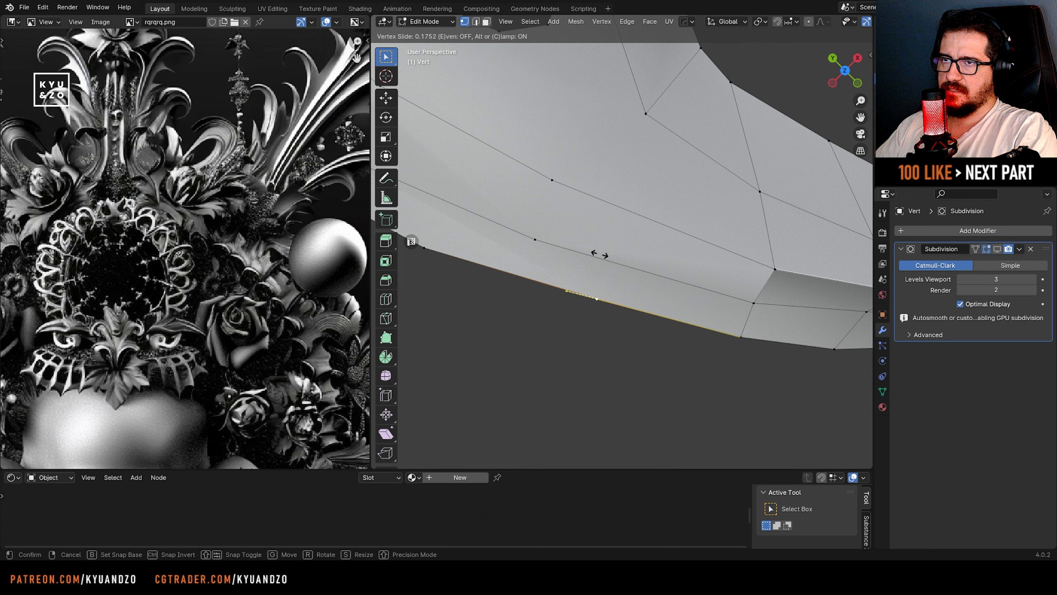
{"action": "left_click", "coordinate": [599, 254]}
{"action": "scroll", "coordinate": [605, 183], "scroll_direction": "down", "scroll_amount": 2}
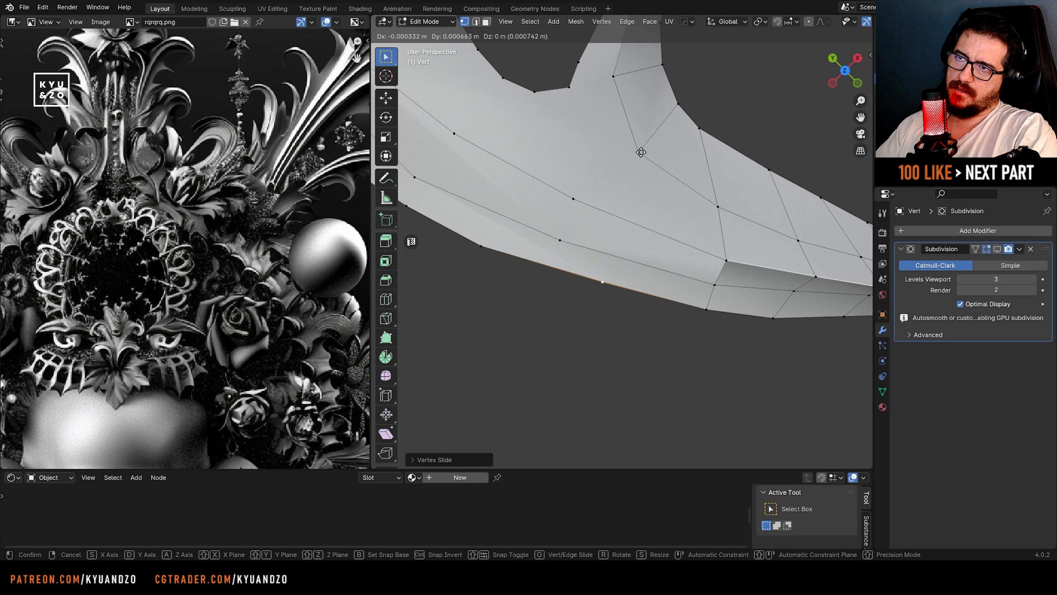
- Vertex-slide the inner vertex below the curl slightly toward the tip, and knife-cut from it across both long edges to the outer border vertex
{"action": "left_click", "coordinate": [638, 153]}
{"action": "key", "text": "shift+v"}
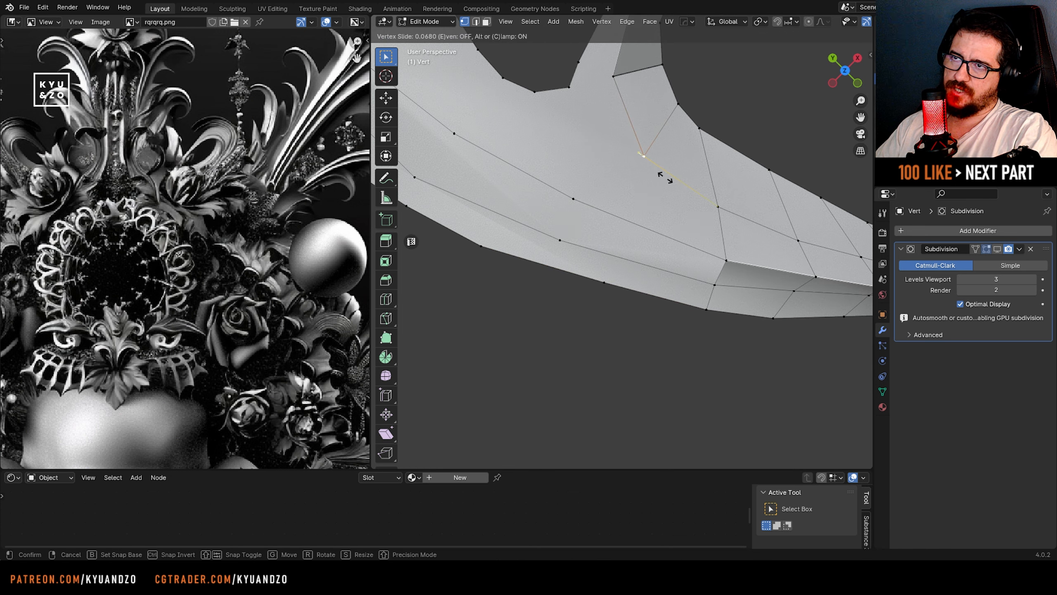
{"action": "left_click", "coordinate": [665, 179]}
{"action": "key", "text": "k"}
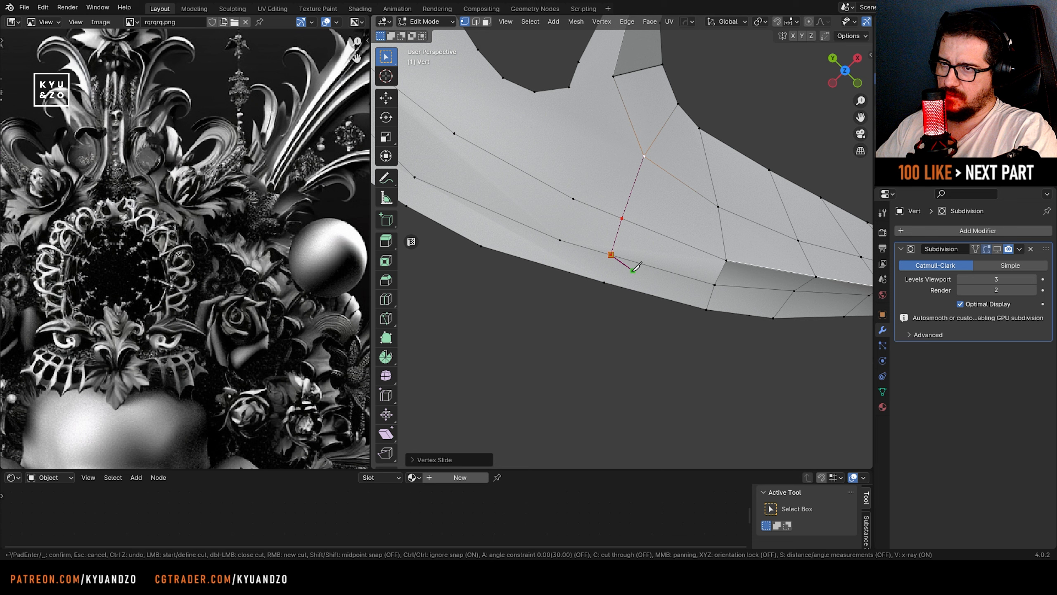
{"action": "key", "text": "Return"}
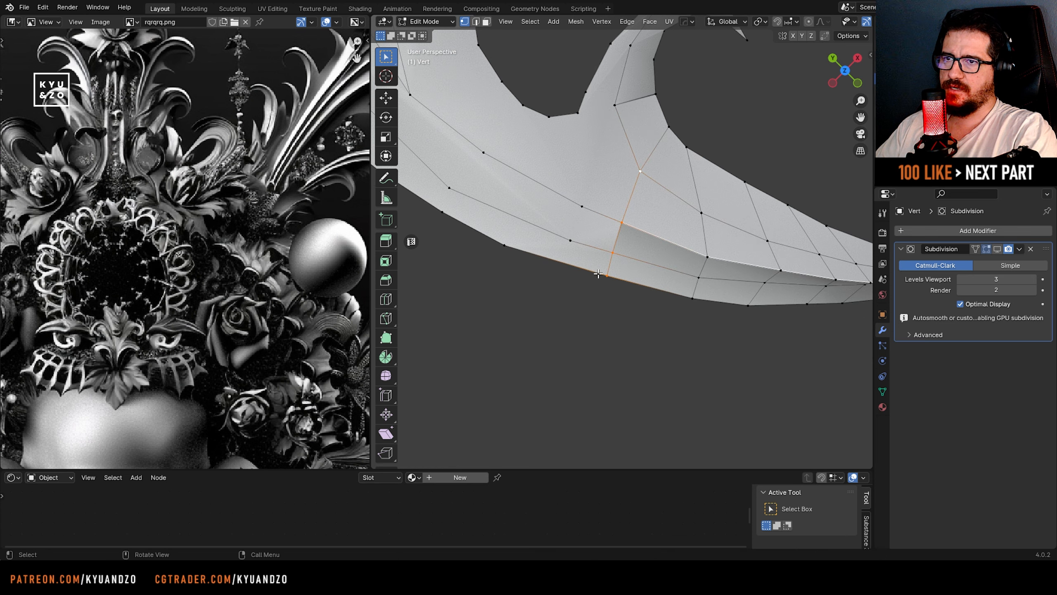
- Check the new cut in Object Mode, and vertex-slide the vertex at the curl's base slightly toward the new cross cut
{"action": "key", "text": "Tab"}
{"action": "scroll", "coordinate": [631, 232], "scroll_direction": "up", "scroll_amount": 3}
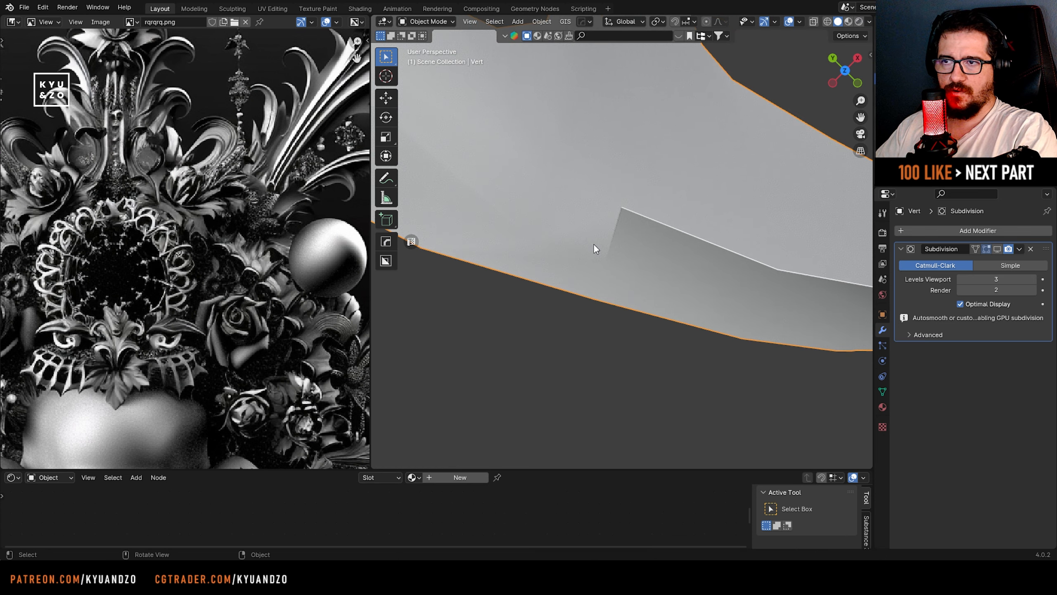
{"action": "key", "text": "Tab"}
{"action": "middle_click_drag", "start_coordinate": [518, 158], "coordinate": [636, 330], "text": "shift"}
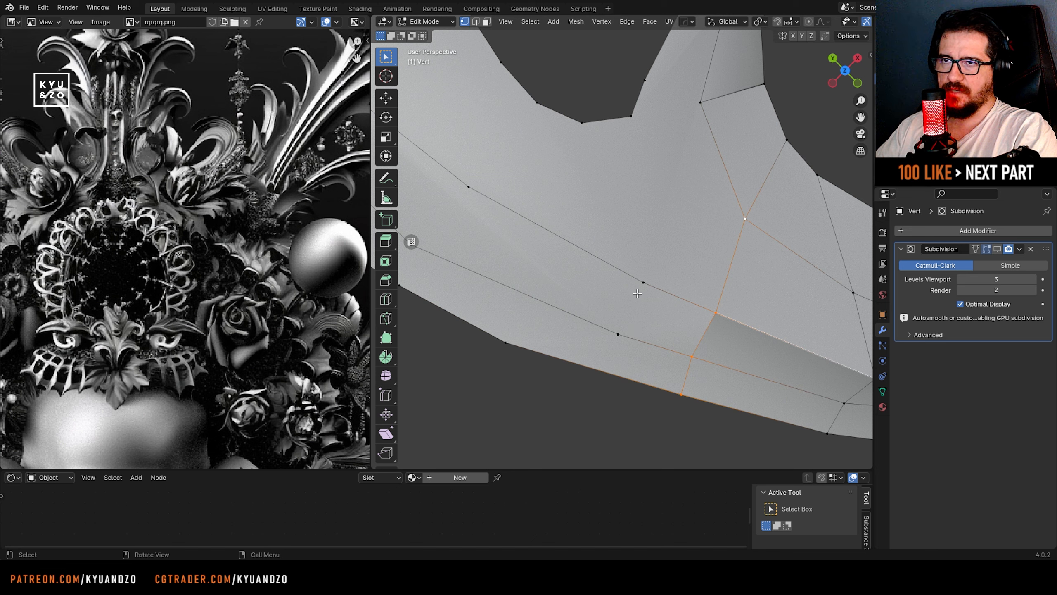
{"action": "left_click", "coordinate": [701, 103]}
{"action": "key", "text": "g"}
{"action": "key", "text": "g"}
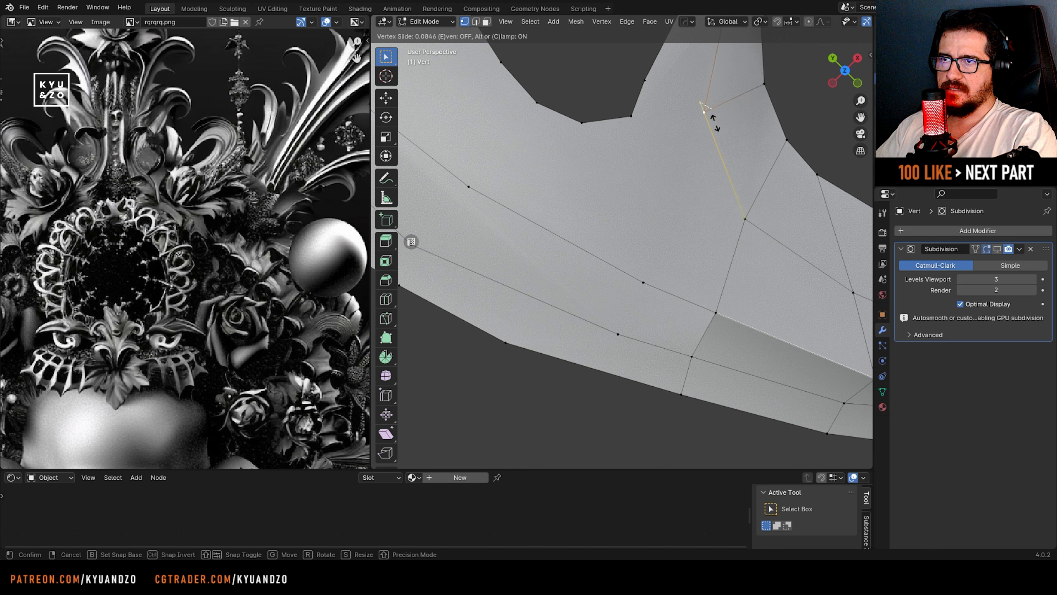
{"action": "left_click", "coordinate": [715, 134]}
{"action": "scroll", "coordinate": [708, 141], "scroll_direction": "down", "scroll_amount": 3}
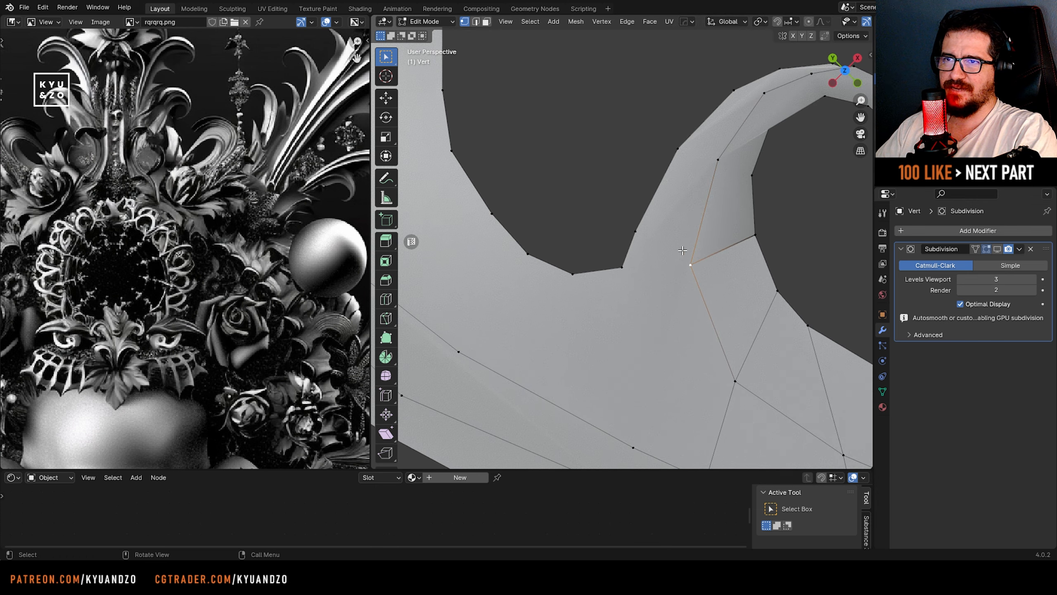
- Select the chain of edges along the curl's middle line down past its base and raise it about 0.0027 m along global Z
{"action": "middle_click_drag", "start_coordinate": [699, 142], "coordinate": [620, 185], "text": "shift"}
{"action": "key", "text": "2"}
{"action": "left_click", "coordinate": [612, 181]}
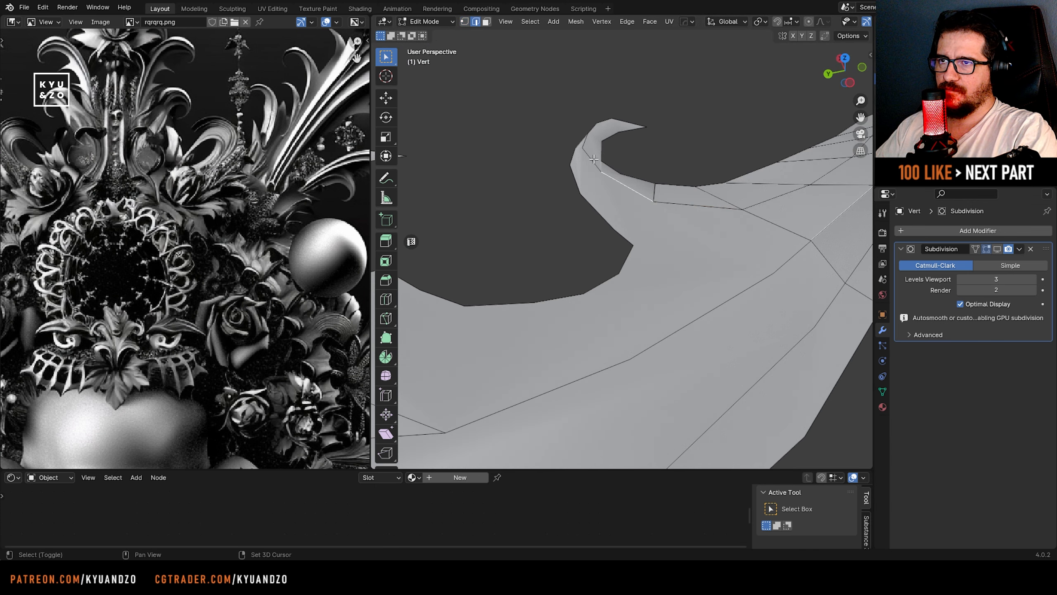
{"action": "middle_click_drag", "start_coordinate": [585, 137], "coordinate": [596, 274]}
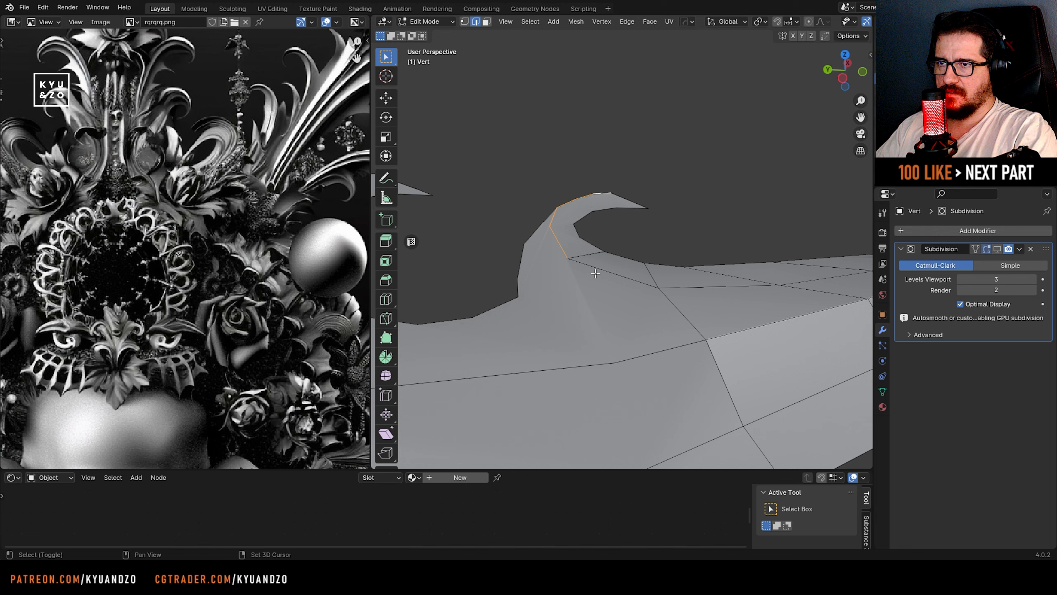
{"action": "left_click", "coordinate": [595, 274], "text": "shift"}
{"action": "key", "text": "g"}
{"action": "key", "text": "z"}
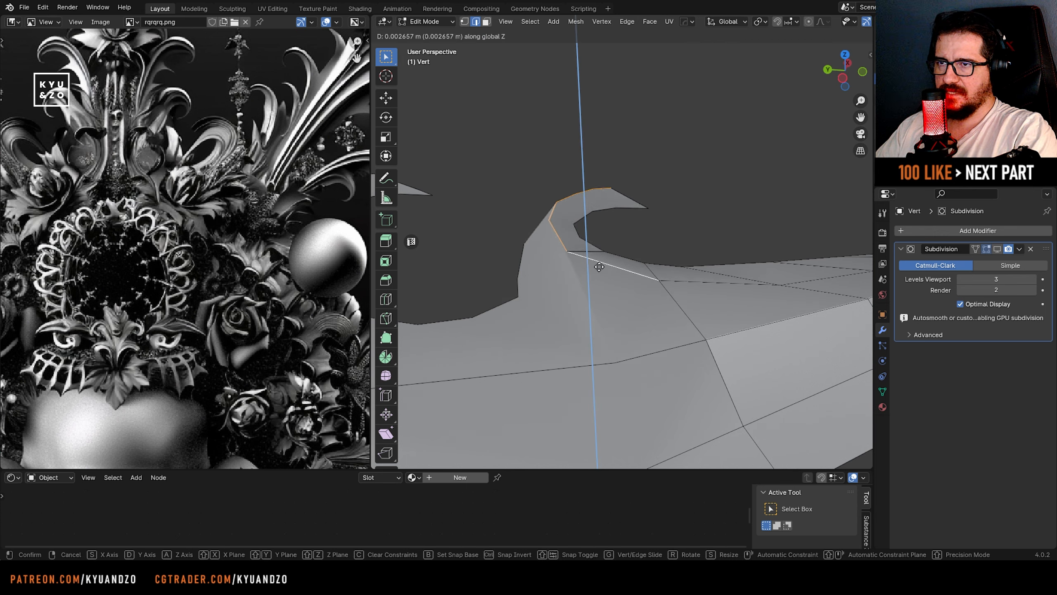
{"action": "left_click", "coordinate": [599, 267]}
- Inspect the raised curl in Object Mode, and resume mesh editing with vertex selection
{"action": "scroll", "coordinate": [598, 266], "scroll_direction": "down", "scroll_amount": 3}
{"action": "key", "text": "Tab"}
{"action": "middle_click_drag", "start_coordinate": [594, 252], "coordinate": [624, 273]}
{"action": "scroll", "coordinate": [549, 244], "scroll_direction": "up", "scroll_amount": 3}
{"action": "key", "text": "Tab"}
{"action": "key", "text": "1"}
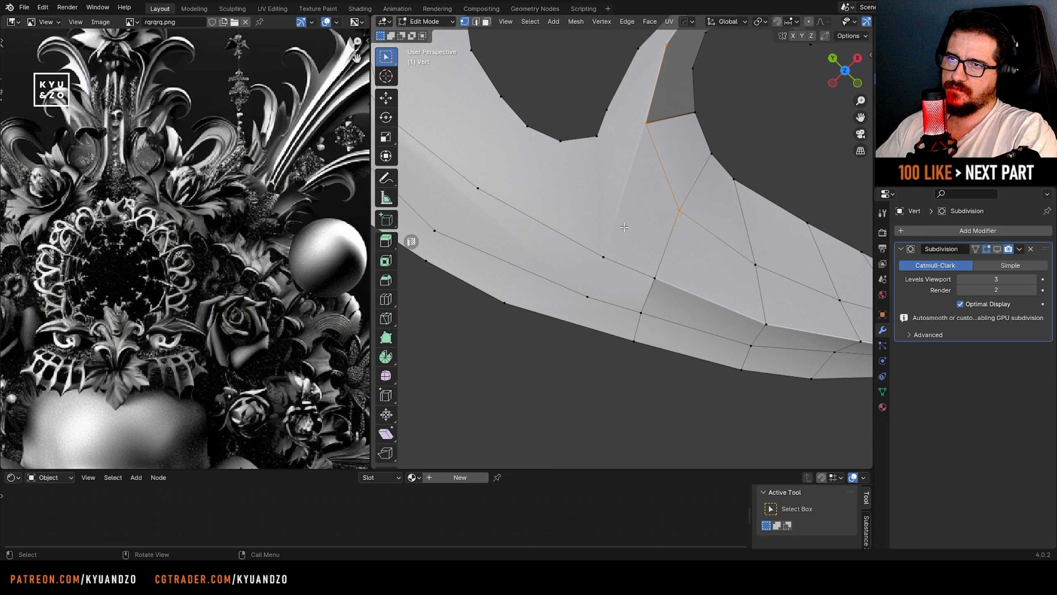
- Knife-cut across the lower border strip, joining the outer border to the lower inner vertex and up to the free vertex on the ridge
{"action": "middle_click_drag", "start_coordinate": [624, 227], "coordinate": [599, 287]}
{"action": "key", "text": "k"}
{"action": "left_click", "coordinate": [581, 307]}
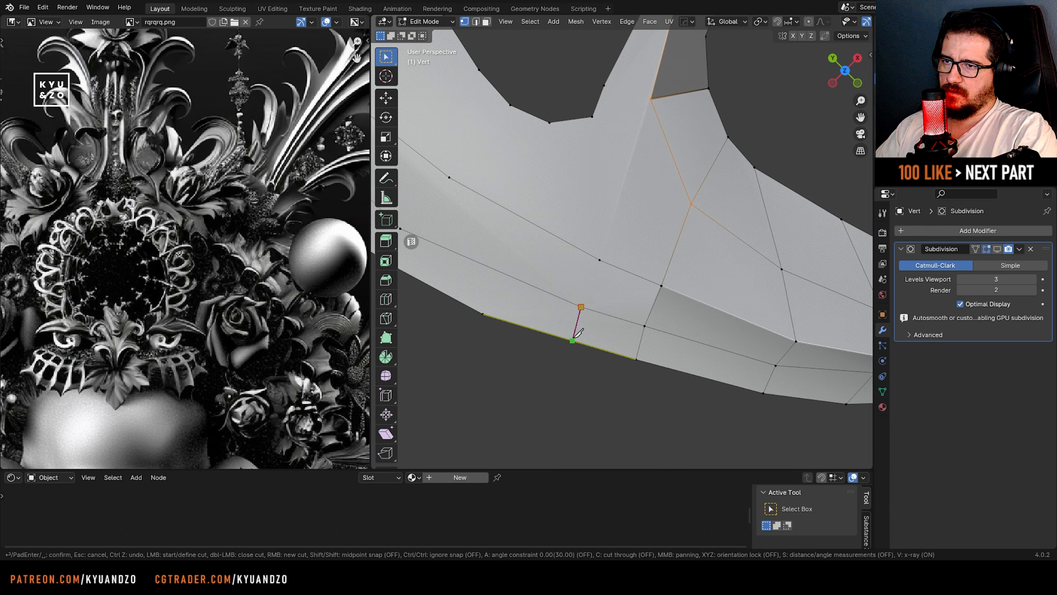
{"action": "left_click", "coordinate": [574, 339]}
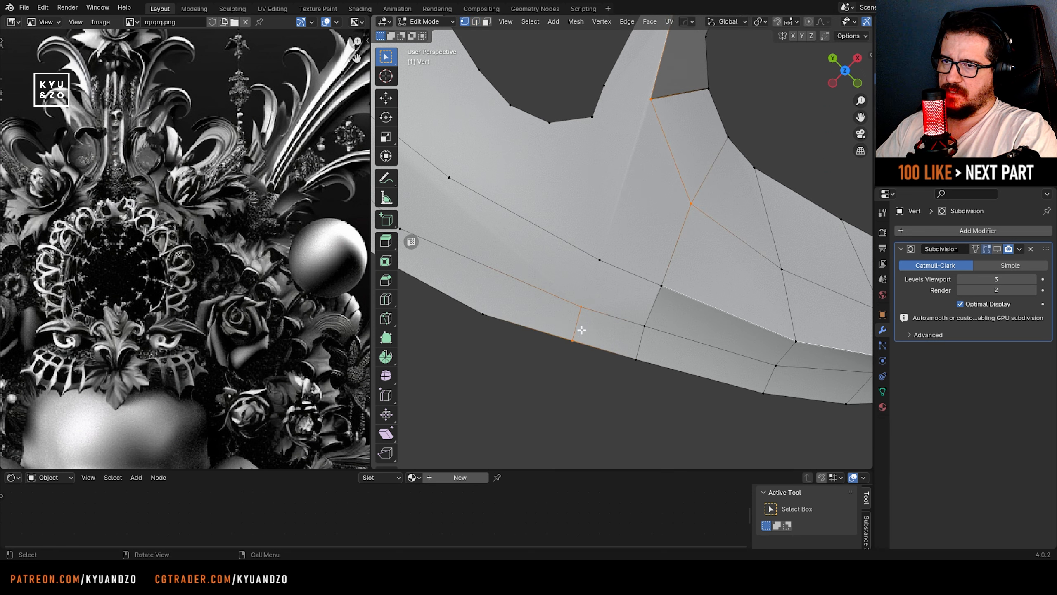
{"action": "left_click", "coordinate": [599, 260]}
{"action": "key", "text": "Return"}
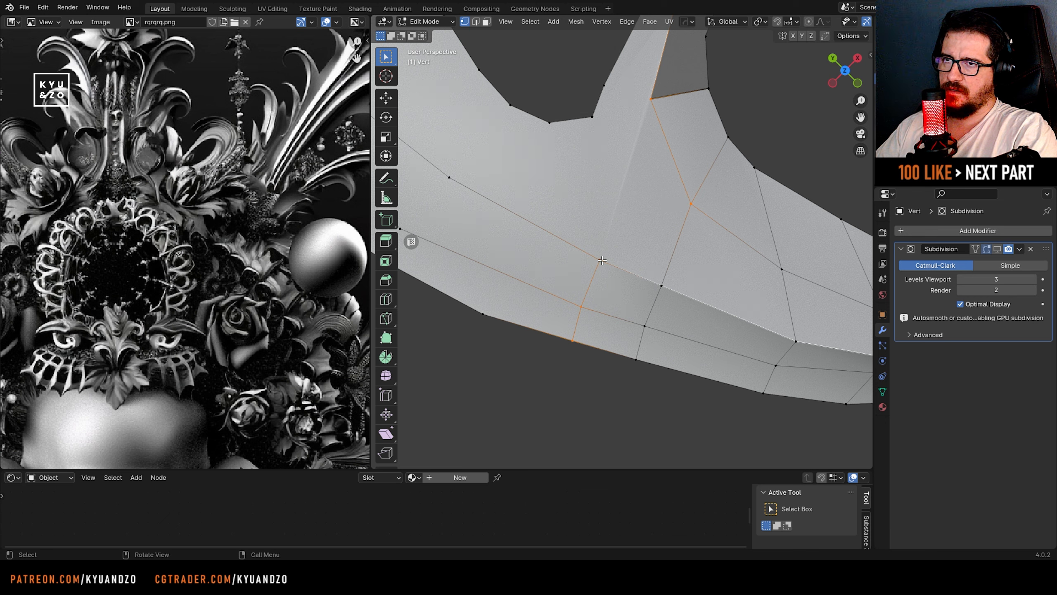
- Knife-cut a V-shaped edge from the curl's outer base corner through a point below it to the base vertex of the curl's middle line
{"action": "middle_click_drag", "start_coordinate": [585, 89], "coordinate": [606, 208], "text": "shift"}
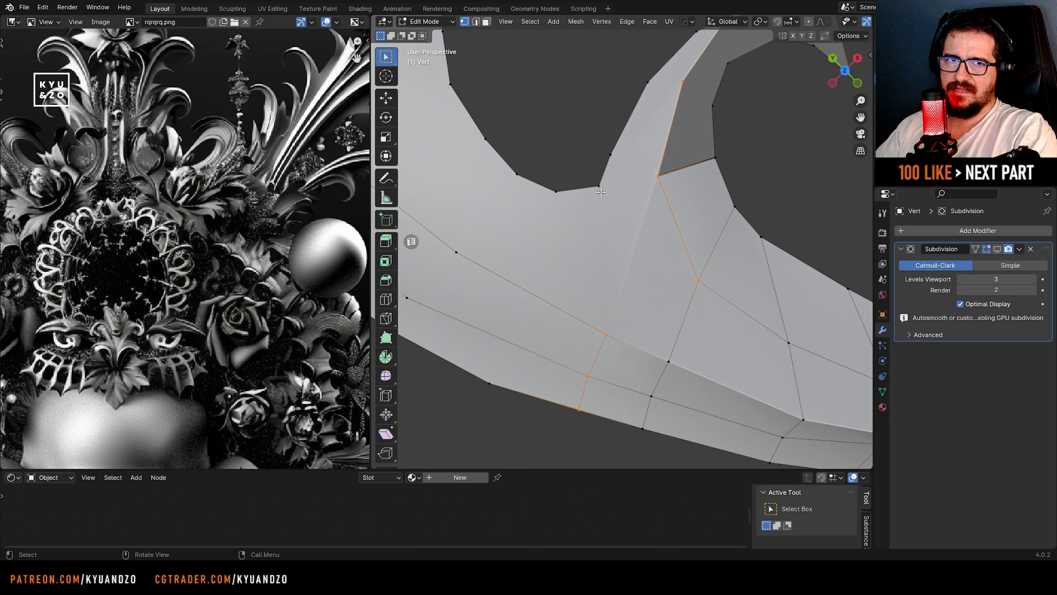
{"action": "key", "text": "k"}
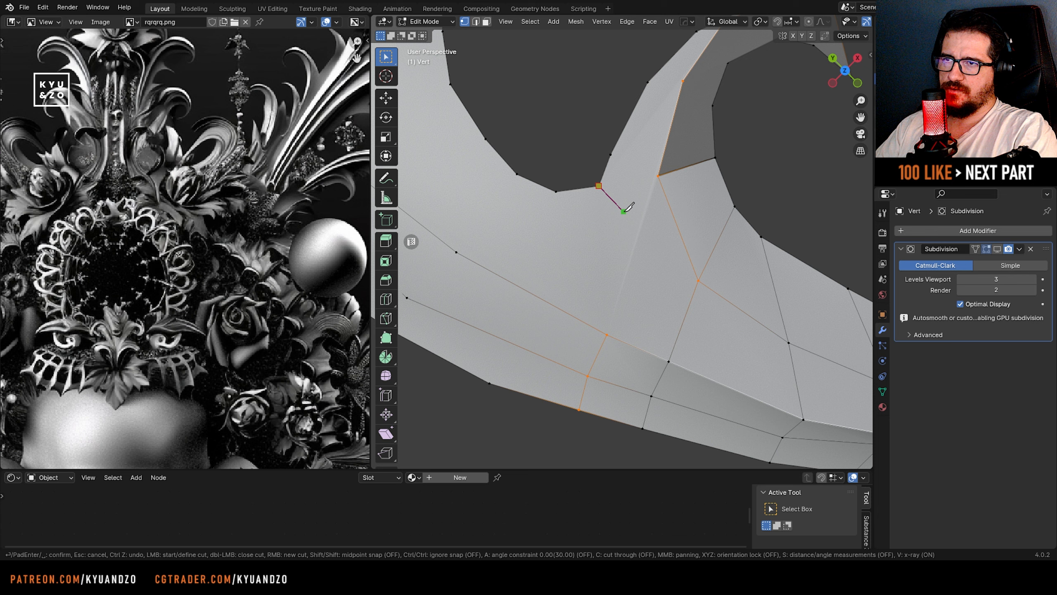
{"action": "left_click", "coordinate": [657, 176]}
{"action": "key", "text": "Return"}
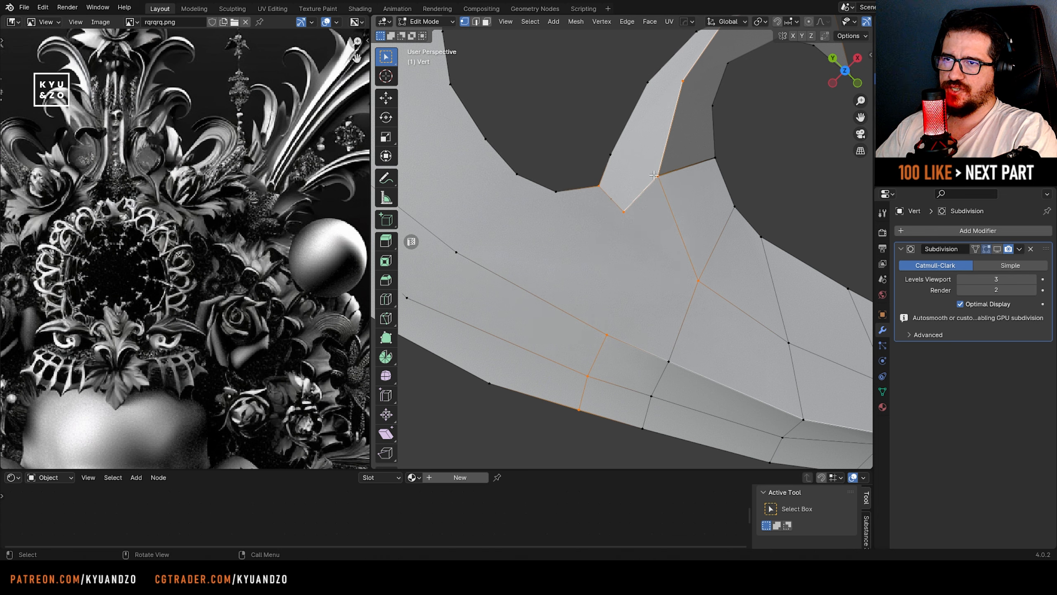
- Knife-cut three cross edges over the lower half of the curl, from its outer border across the middle line to its inner border
{"action": "middle_click_drag", "start_coordinate": [614, 153], "coordinate": [587, 255], "text": "shift"}
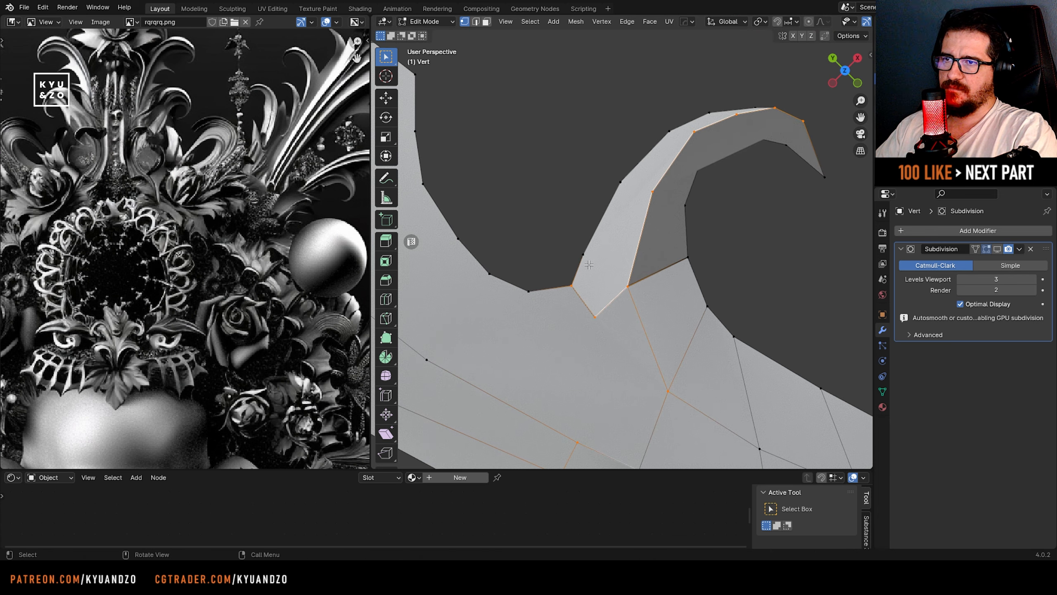
{"action": "key", "text": "k"}
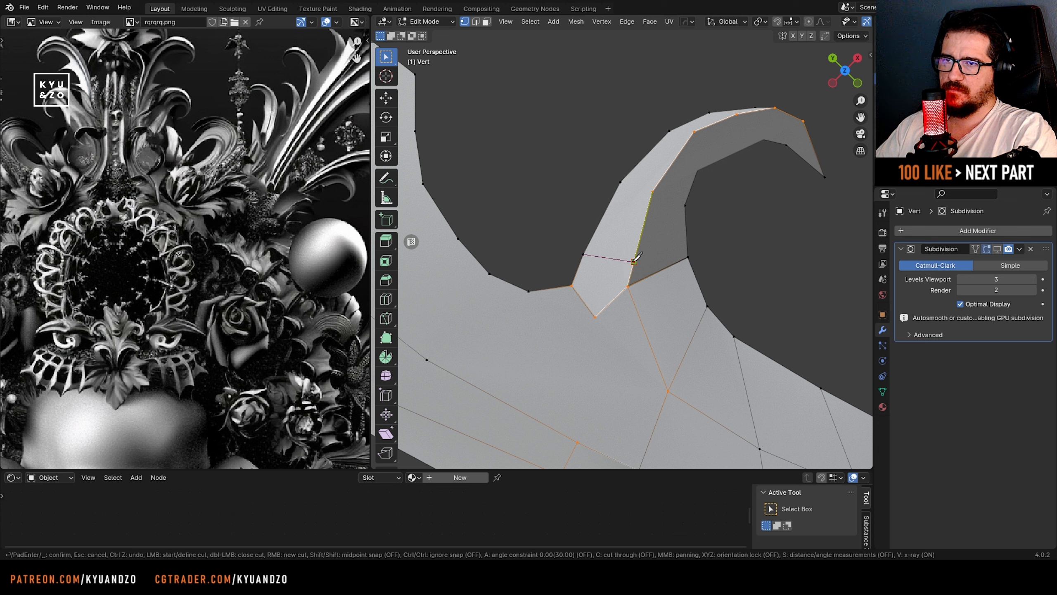
{"action": "left_click", "coordinate": [687, 237]}
{"action": "key", "text": "Return"}
{"action": "key", "text": "k"}
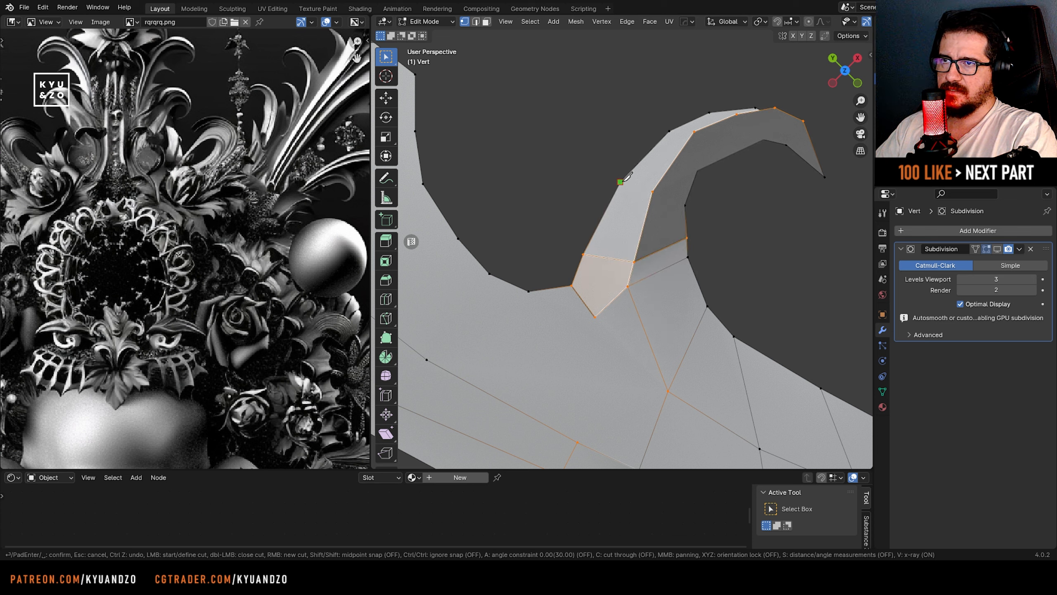
{"action": "left_click", "coordinate": [687, 203]}
{"action": "key", "text": "Return"}
{"action": "key", "text": "k"}
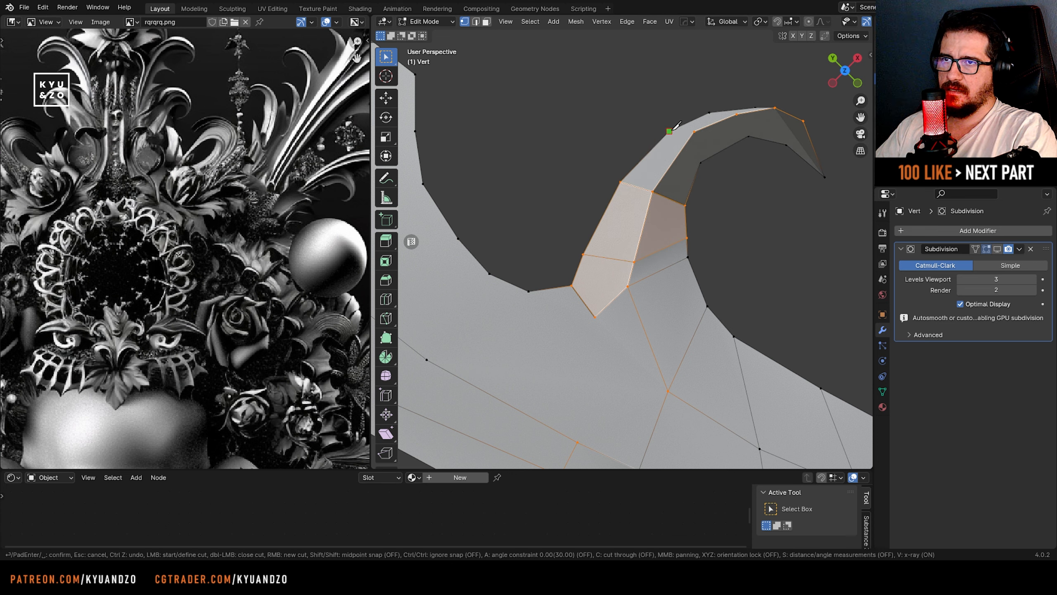
{"action": "left_click", "coordinate": [697, 163]}
{"action": "key", "text": "Return"}
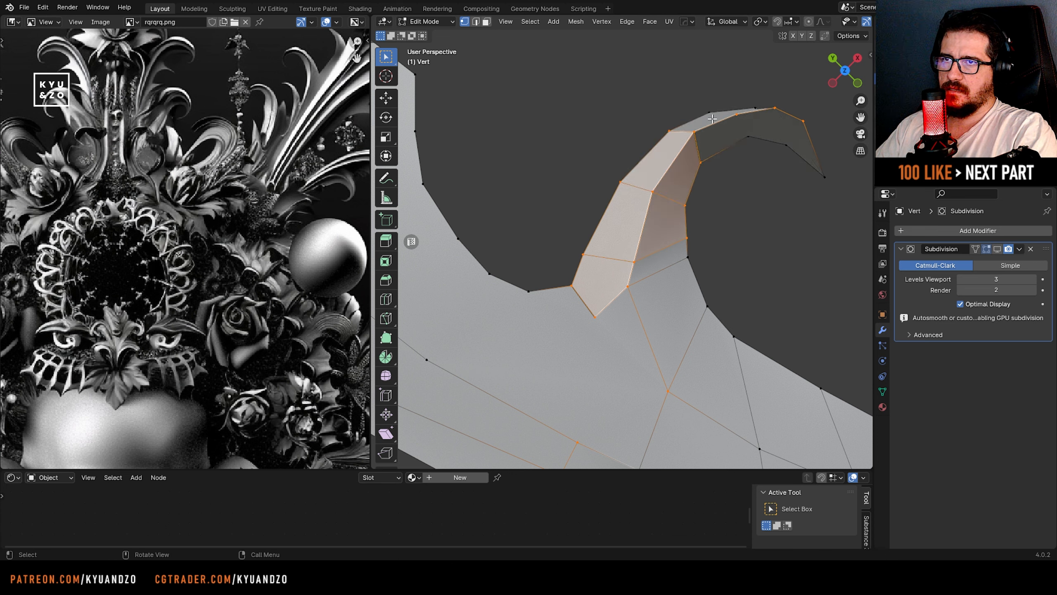
- Knife-cut the remaining cross edges over the upper curl toward its tip, joining the outer border, middle line and inner border
{"action": "key", "text": "k"}
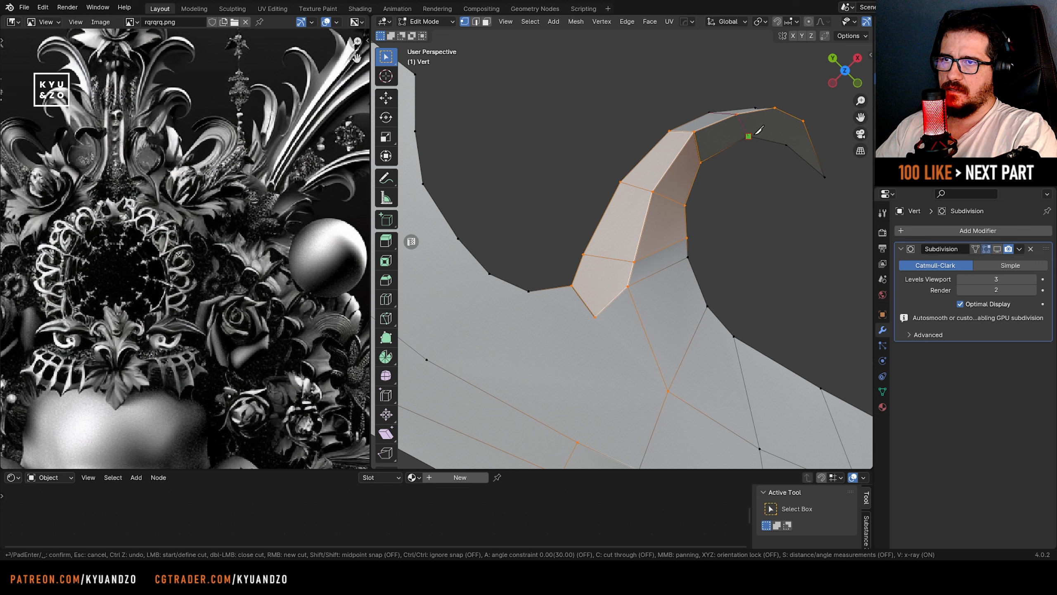
{"action": "key", "text": "Return"}
{"action": "key", "text": "k"}
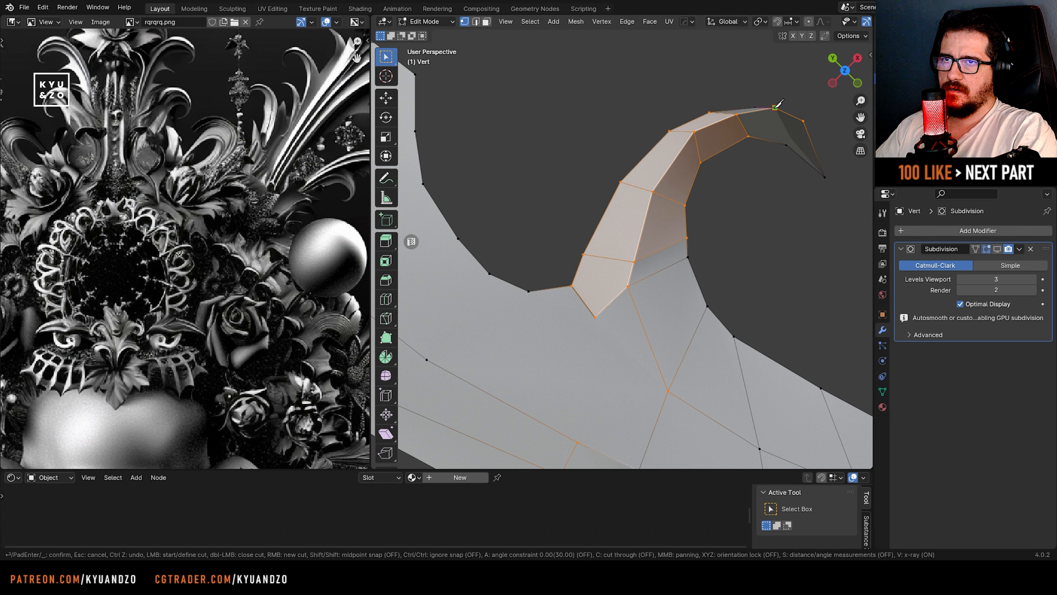
{"action": "key", "text": "Return"}
{"action": "middle_click_drag", "start_coordinate": [755, 154], "coordinate": [710, 261]}
{"action": "key", "text": "k"}
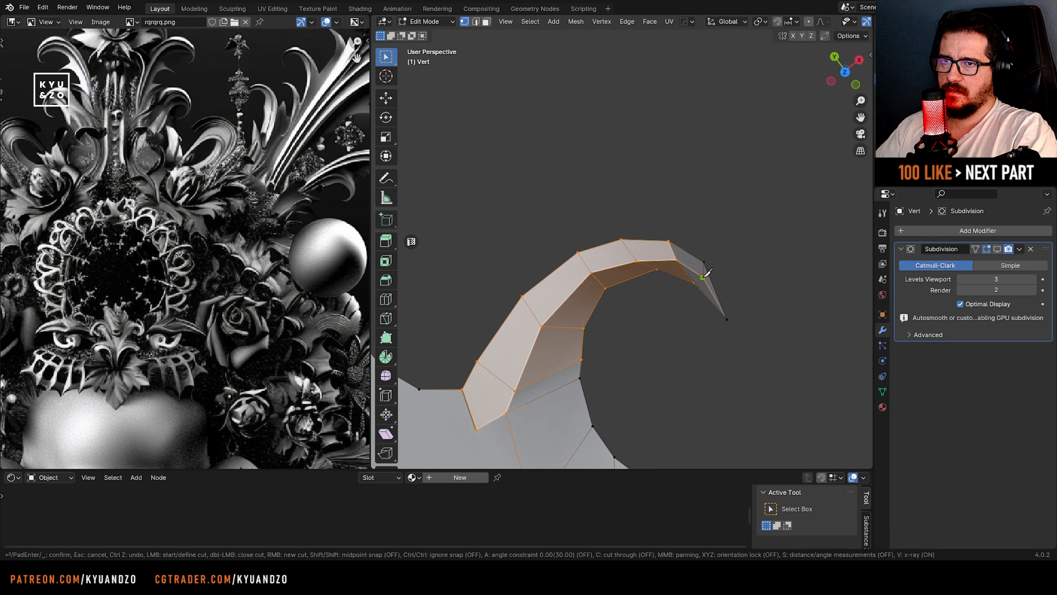
{"action": "key", "text": "Return"}
- Inspect the newly cut curl in Object Mode, and return to mesh editing at its base
{"action": "middle_click_drag", "start_coordinate": [581, 357], "coordinate": [556, 308]}
{"action": "middle_click_drag", "start_coordinate": [620, 284], "coordinate": [613, 225], "text": "shift"}
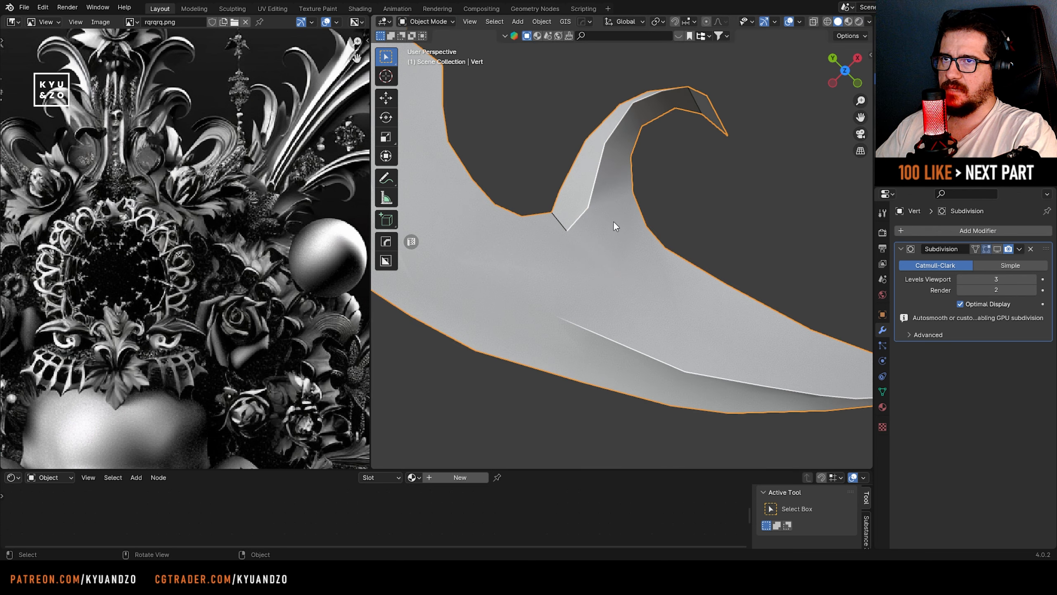
{"action": "left_click", "coordinate": [704, 187]}
{"action": "middle_click_drag", "start_coordinate": [704, 187], "coordinate": [735, 167], "text": "shift"}
{"action": "scroll", "coordinate": [662, 208], "scroll_direction": "up", "scroll_amount": 3}
{"action": "scroll", "coordinate": [566, 194], "scroll_direction": "down", "scroll_amount": 1}
{"action": "middle_click_drag", "start_coordinate": [566, 194], "coordinate": [587, 240], "text": "shift"}
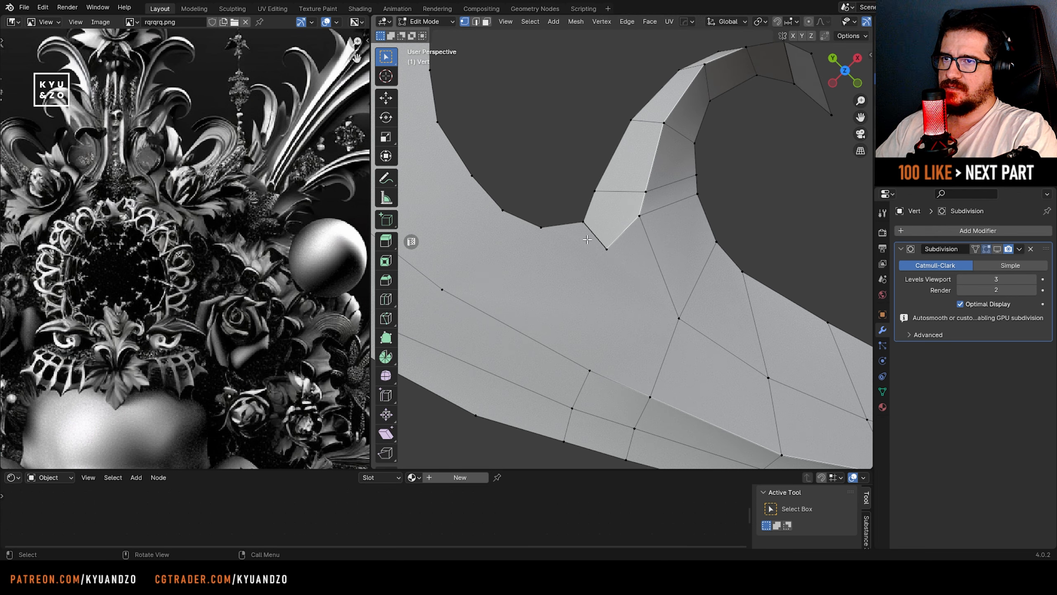
- Select the pointed face at the curl's base and knife-cut it from the middle line's base vertex to the outer base corner
{"action": "left_click", "coordinate": [612, 215]}
{"action": "scroll", "coordinate": [599, 230], "scroll_direction": "up", "scroll_amount": 2}
{"action": "middle_click_drag", "start_coordinate": [538, 246], "coordinate": [591, 241], "text": "shift"}
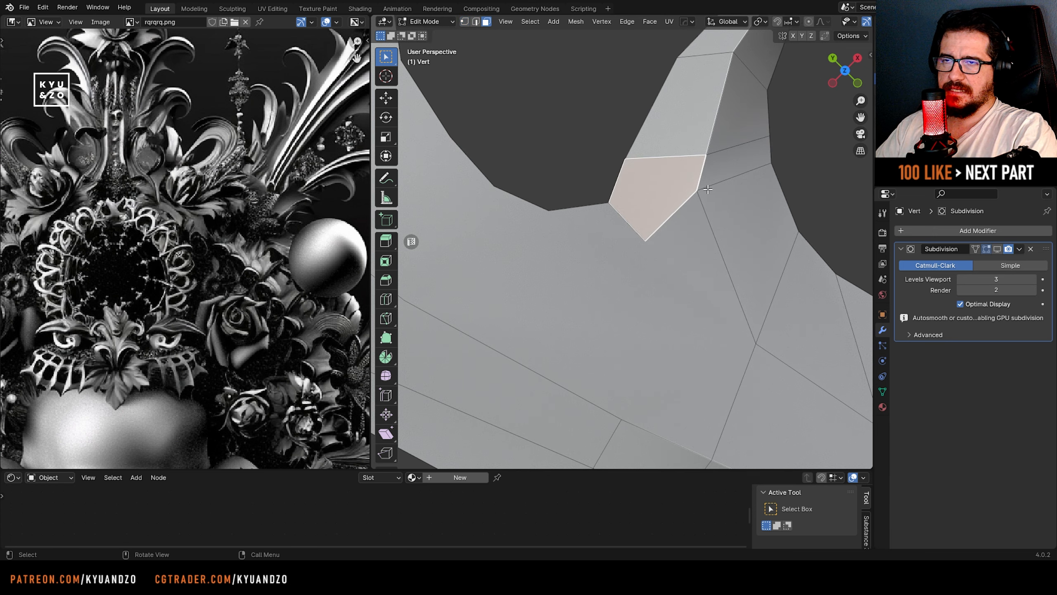
{"action": "key", "text": "k"}
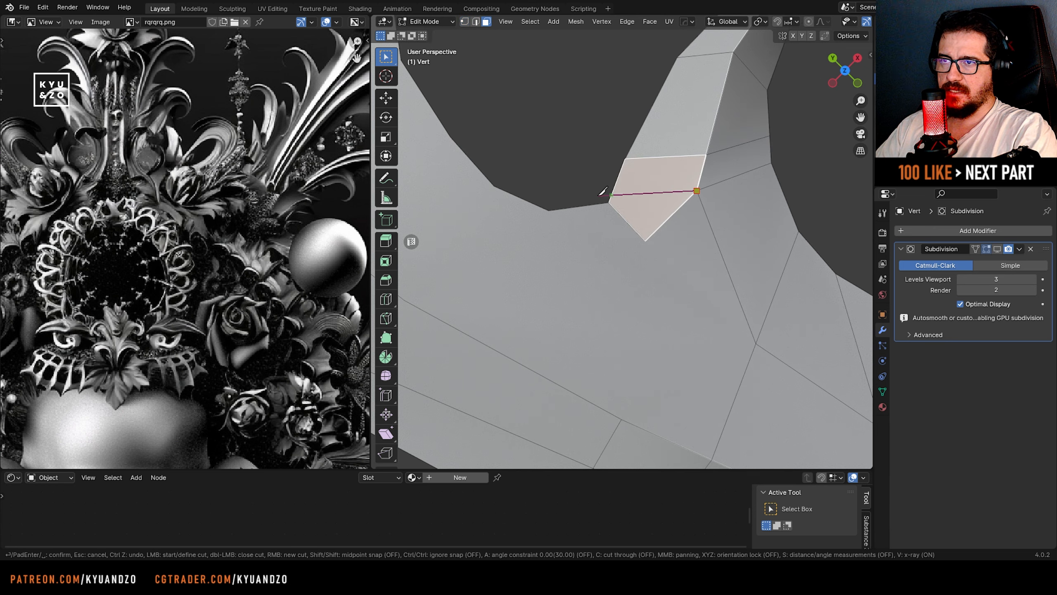
{"action": "left_click", "coordinate": [603, 192]}
{"action": "key", "text": "Return"}
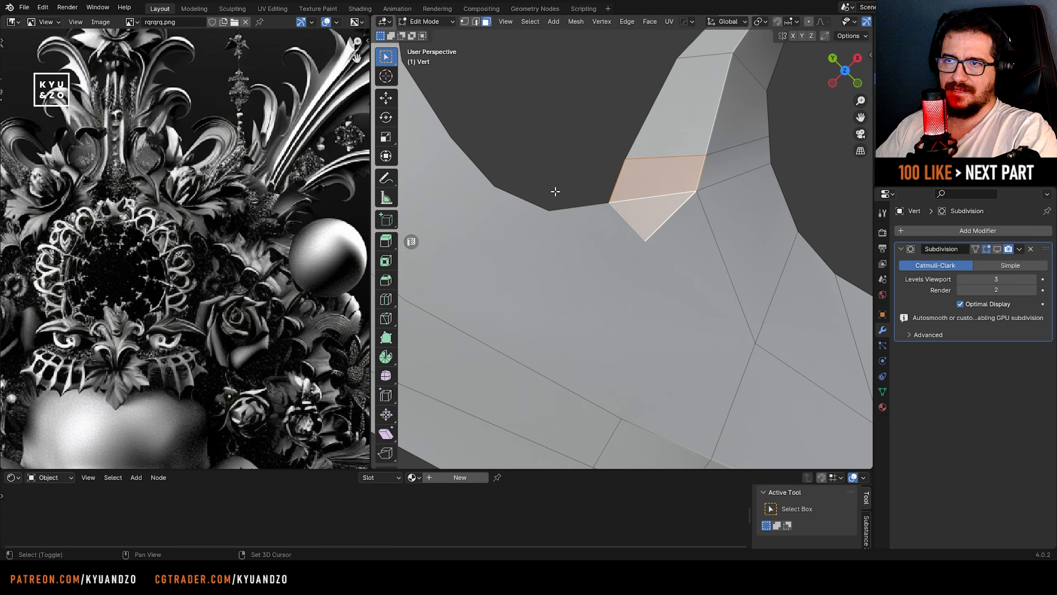
- Try a loop cut on the triangular face at the curl's base, and undo it
{"action": "middle_click_drag", "start_coordinate": [561, 201], "coordinate": [610, 199], "text": "shift"}
{"action": "left_click", "coordinate": [715, 127]}
{"action": "left_click", "coordinate": [693, 184]}
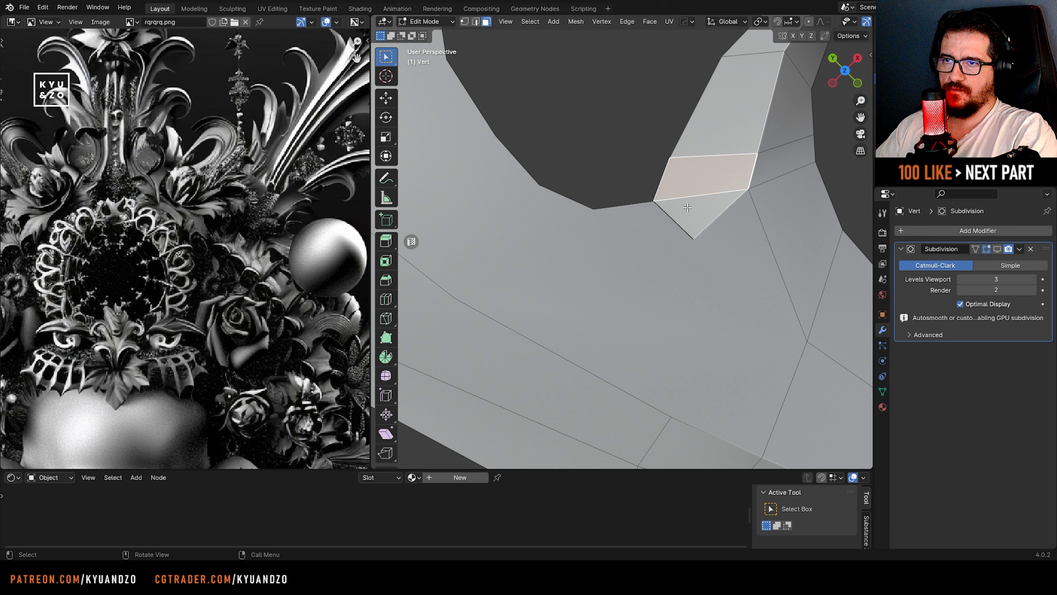
{"action": "left_click", "coordinate": [688, 213]}
{"action": "key", "text": "ctrl+r"}
{"action": "key", "text": "Escape"}
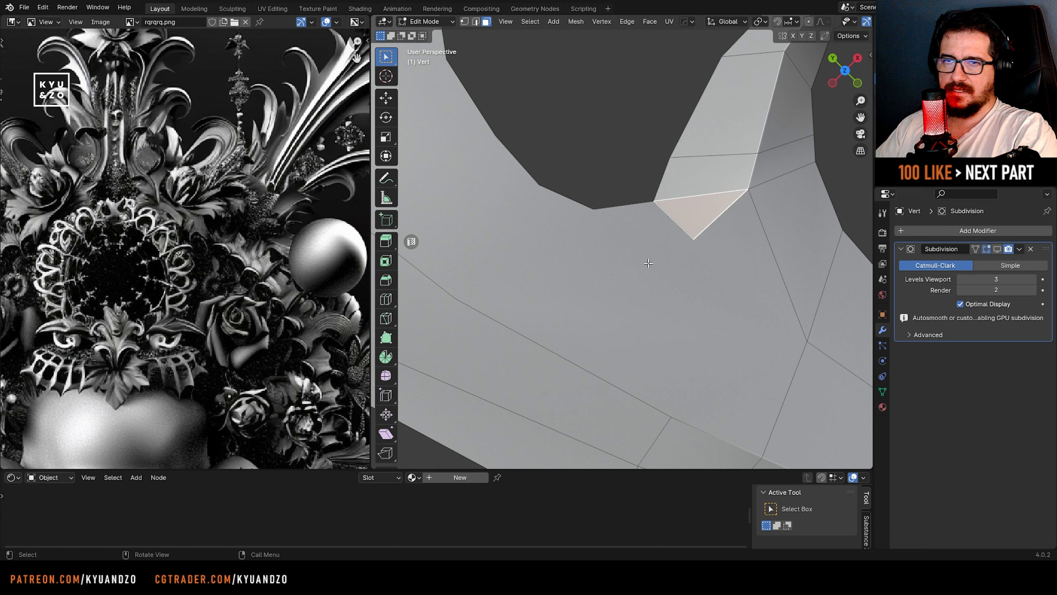
{"action": "scroll", "coordinate": [768, 194], "scroll_direction": "up", "scroll_amount": 2}
{"action": "middle_click_drag", "start_coordinate": [731, 217], "coordinate": [663, 260], "text": "shift"}
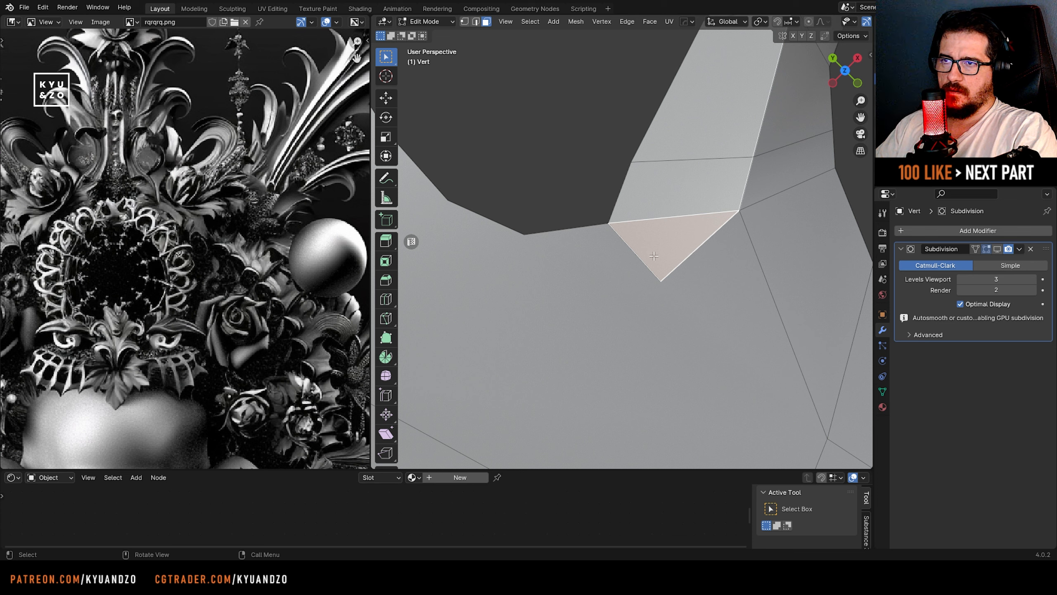
{"action": "key", "text": "ctrl+r"}
{"action": "left_click", "coordinate": [700, 254]}
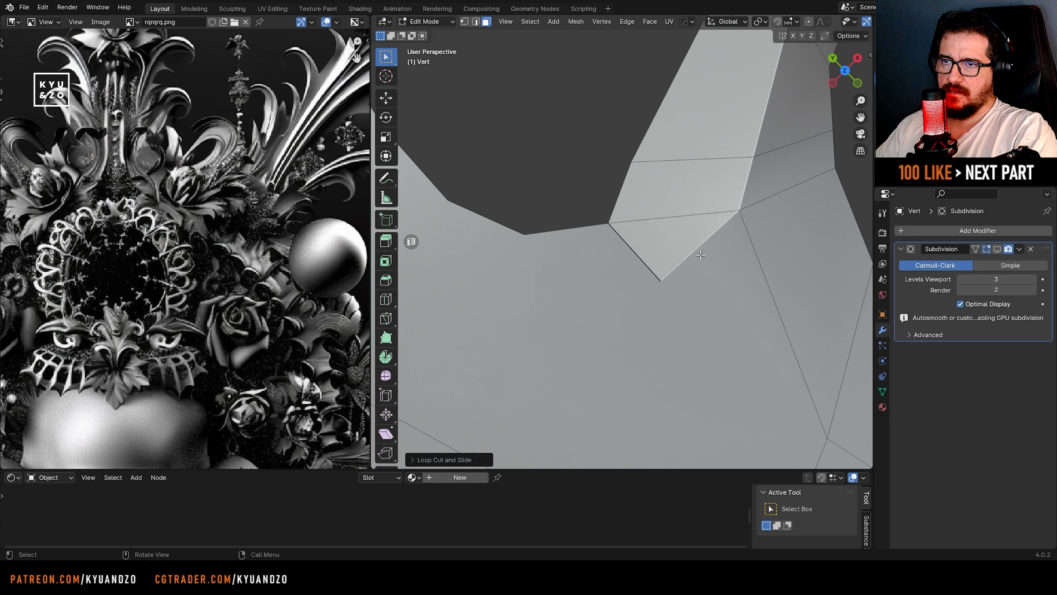
{"action": "key", "text": "ctrl+z"}
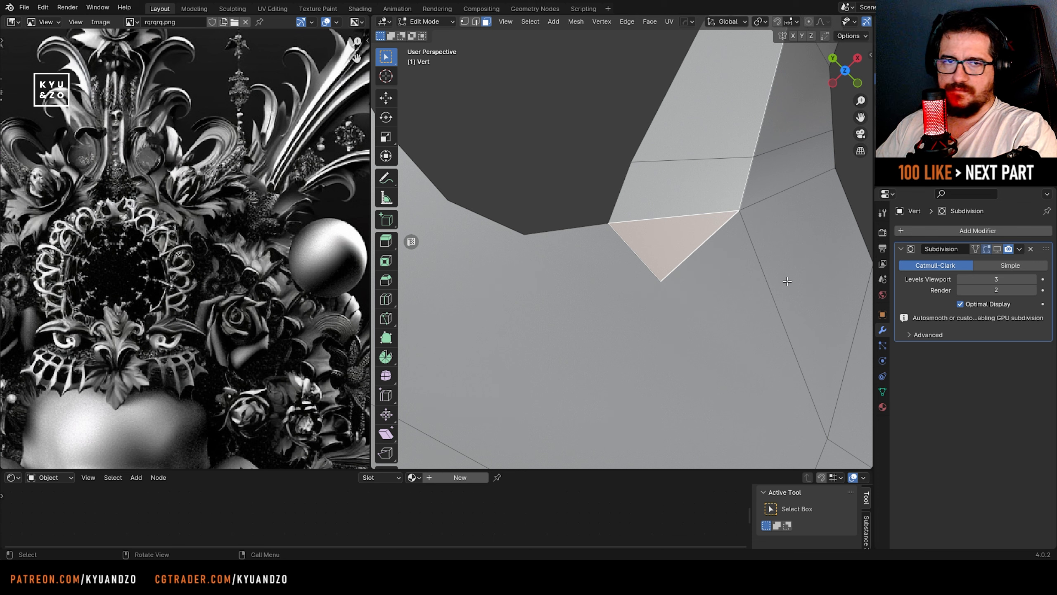
- Add a vertex on the base triangle's inner edge with a loop cut, and preview how a lengthwise loop runs through the face
{"action": "key", "text": "ctrl+r"}
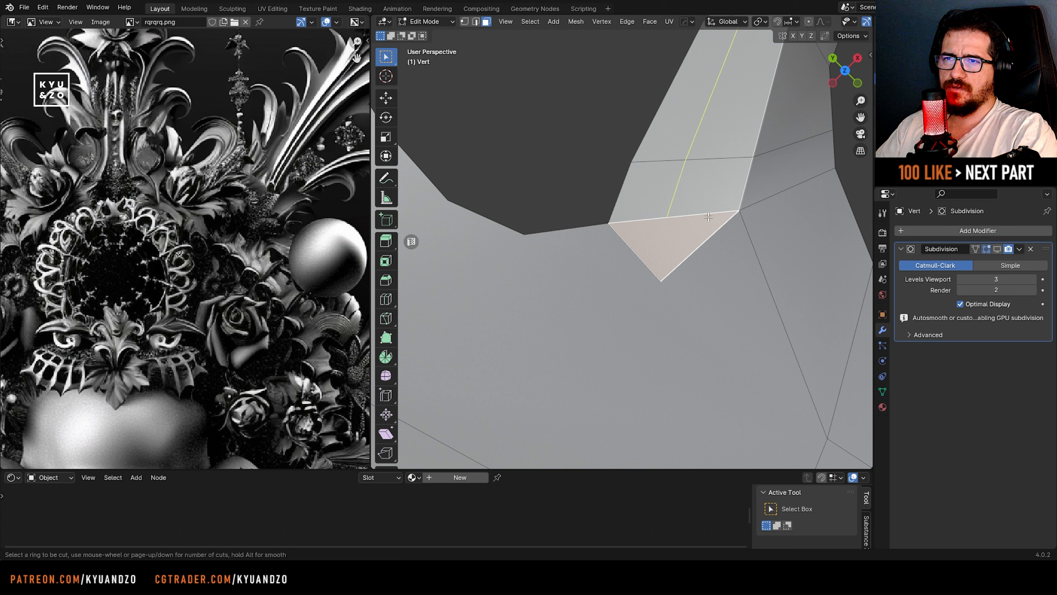
{"action": "left_click", "coordinate": [698, 256]}
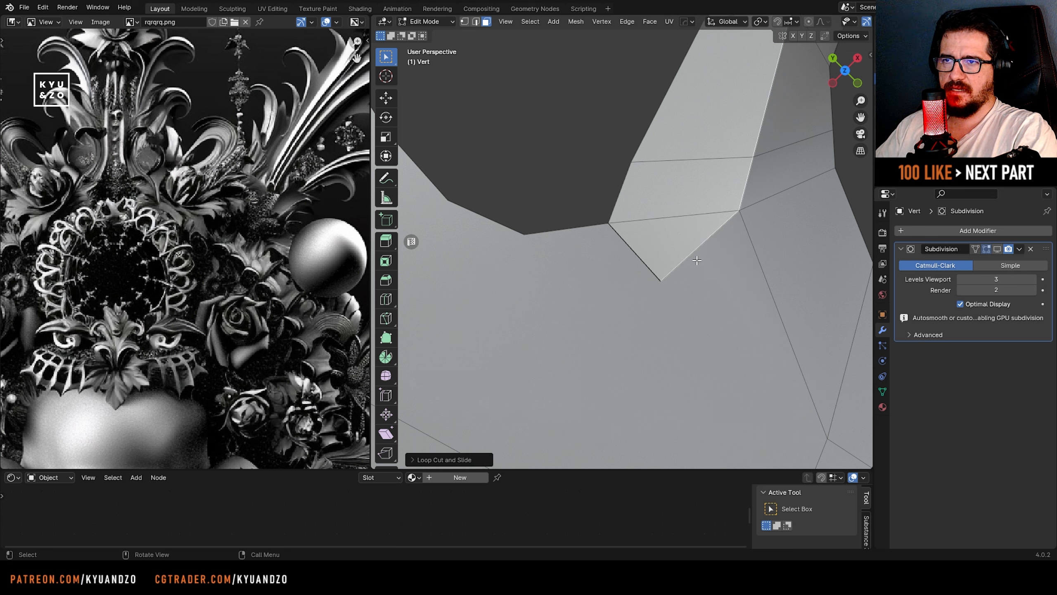
{"action": "key", "text": "1"}
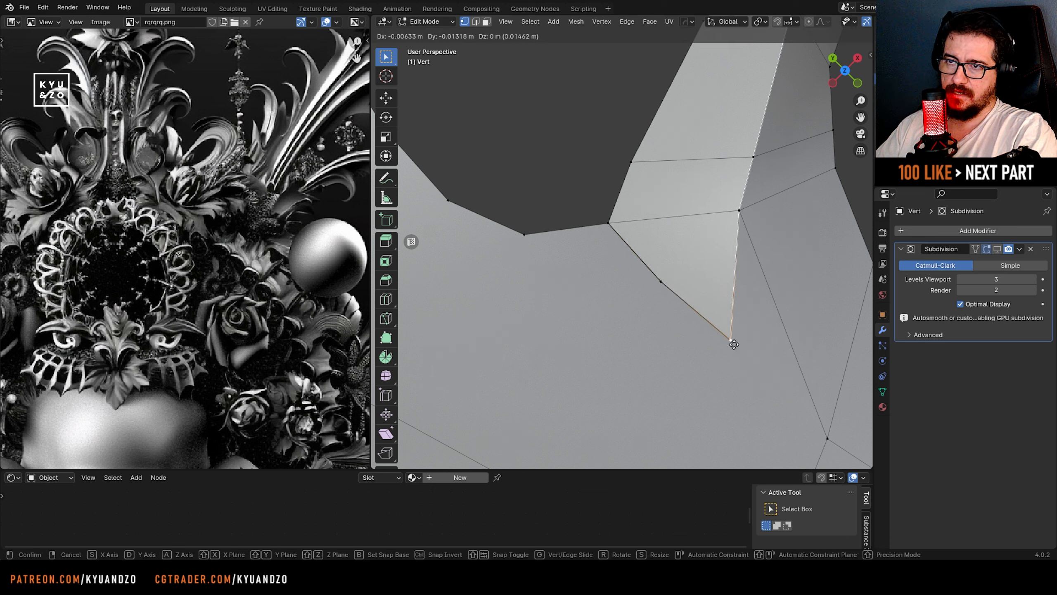
{"action": "key", "text": "3"}
{"action": "left_click", "coordinate": [664, 278]}
{"action": "key", "text": "ctrl+r"}
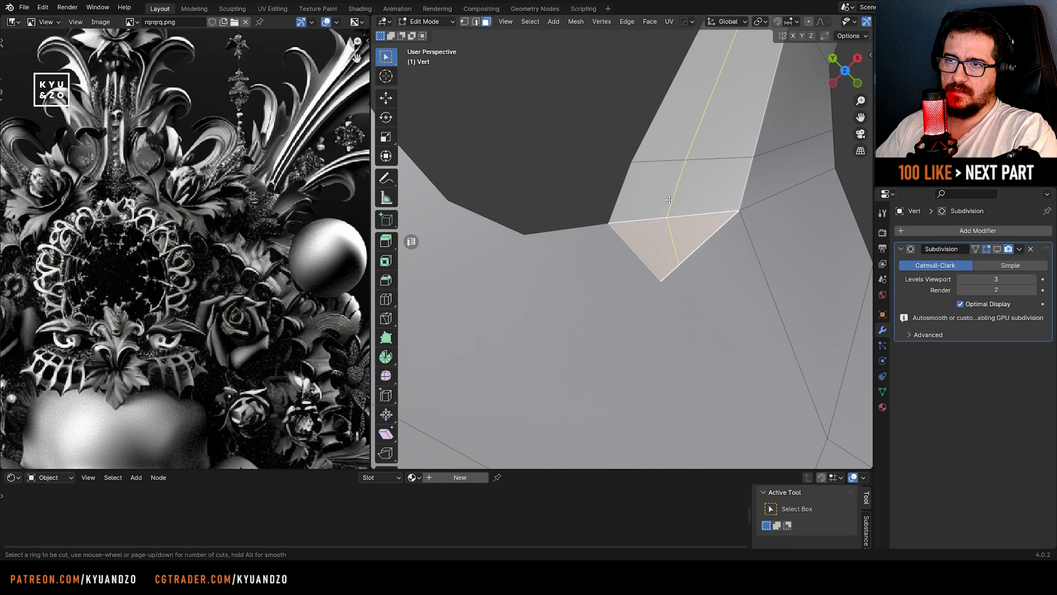
{"action": "key", "text": "Escape"}
{"action": "key", "text": "1"}
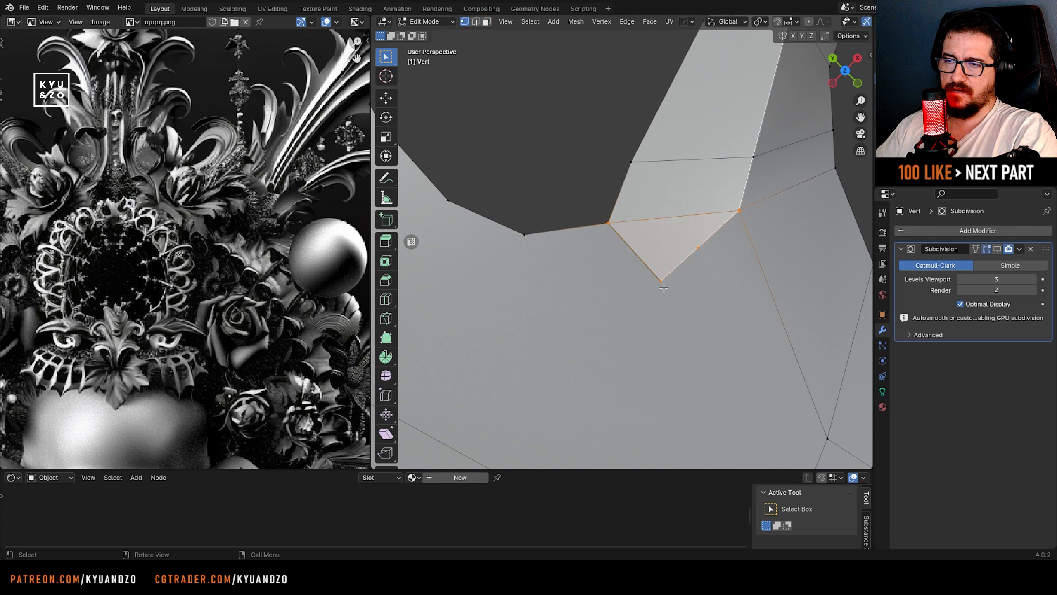
- Vertex-slide the base face's lowest vertex up to the curl's outer base corner, and move the added vertex down to form the lower point
{"action": "key", "text": "shift+v"}
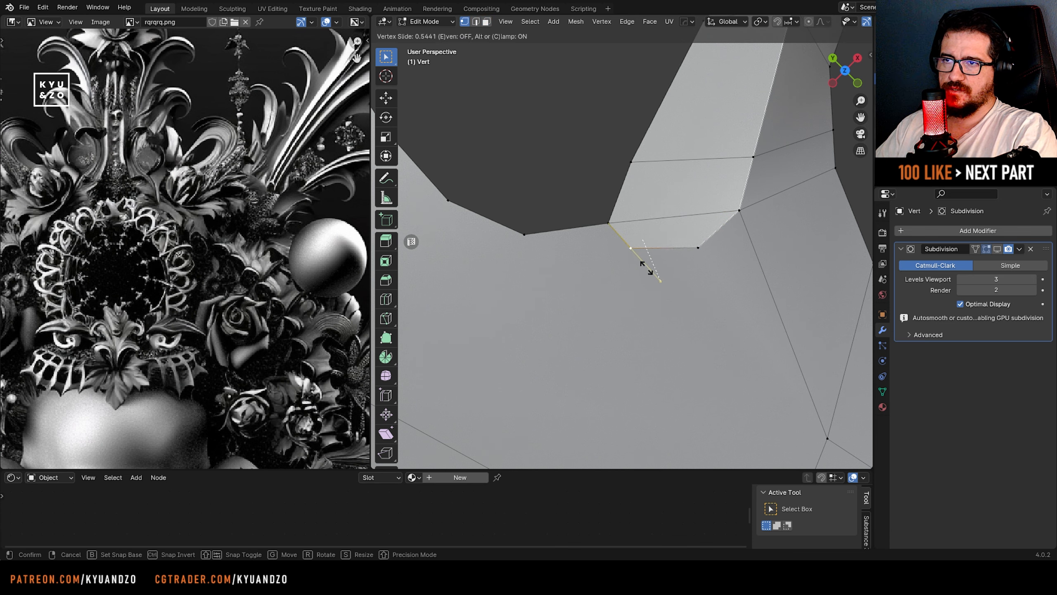
{"action": "left_click", "coordinate": [631, 245]}
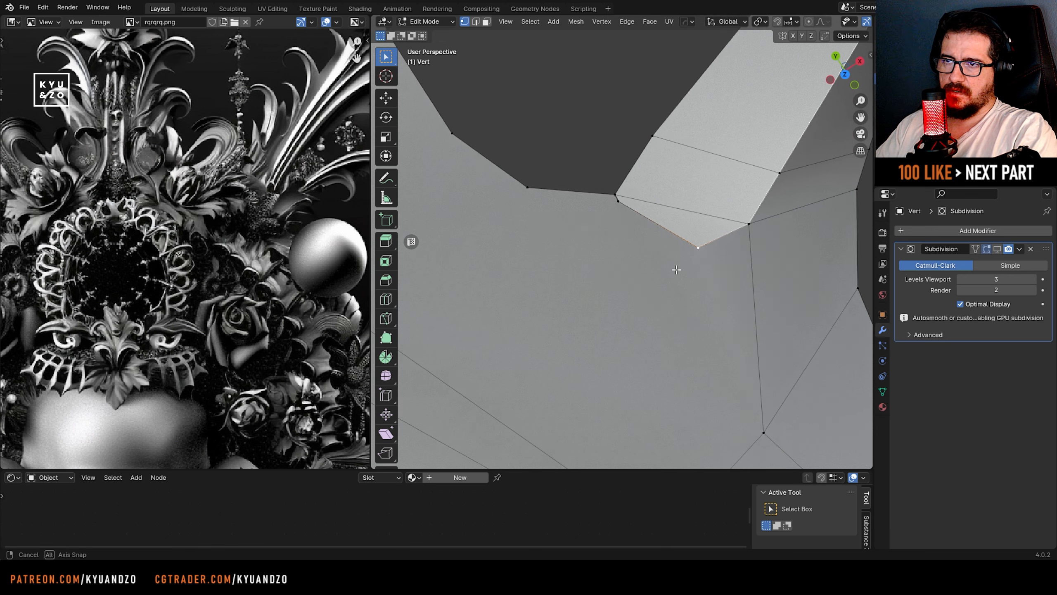
{"action": "key", "text": "g"}
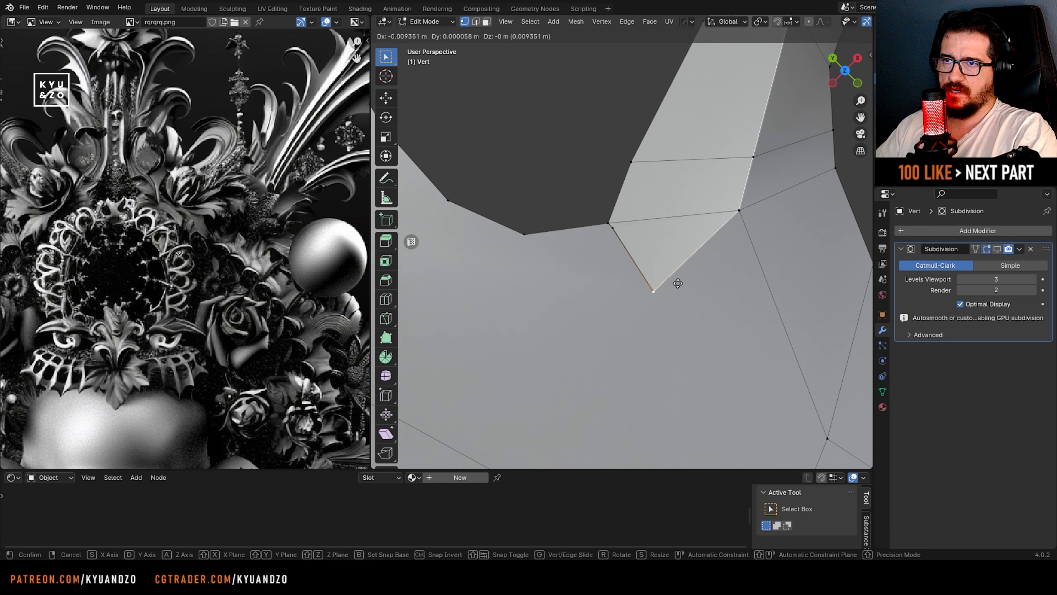
{"action": "left_click", "coordinate": [689, 271]}
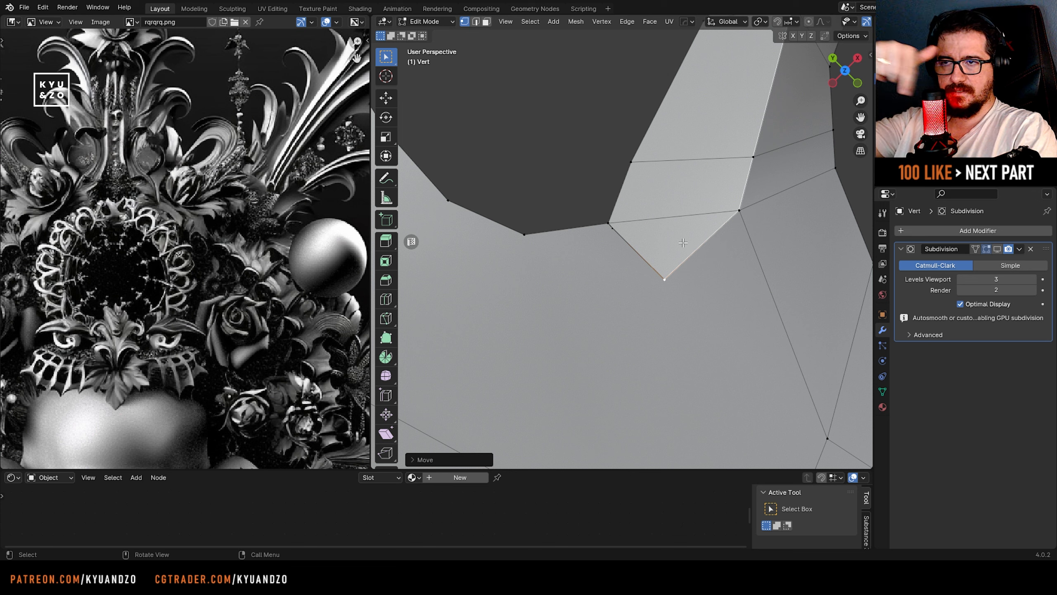
- Add a centred lengthwise loop cut along the curl's outer strip, running through the four-sided face at its base
{"action": "key", "text": "ctrl+r"}
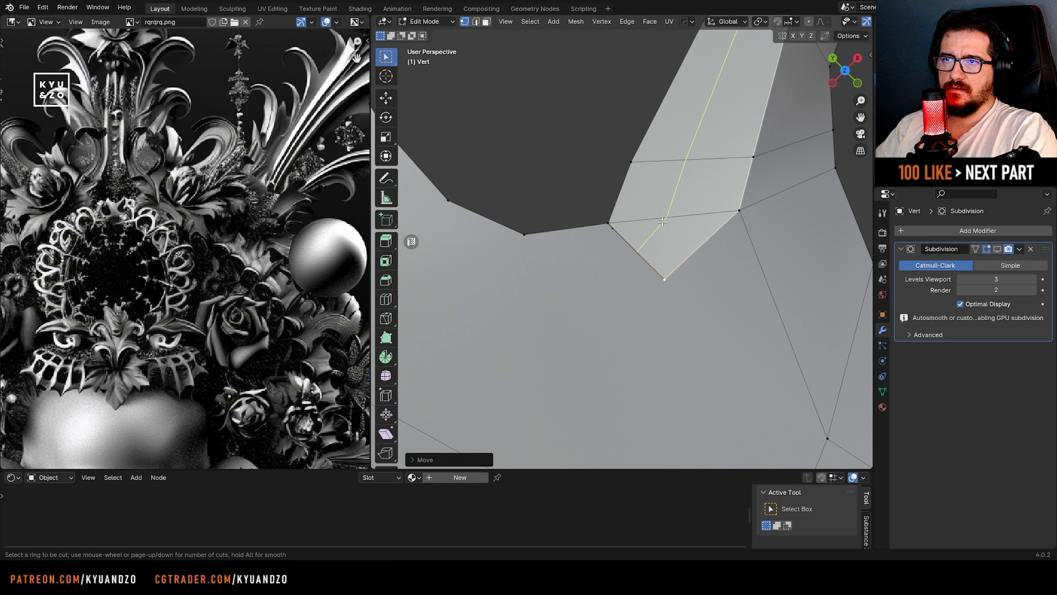
{"action": "left_click", "coordinate": [663, 221]}
{"action": "right_click", "coordinate": [664, 228]}
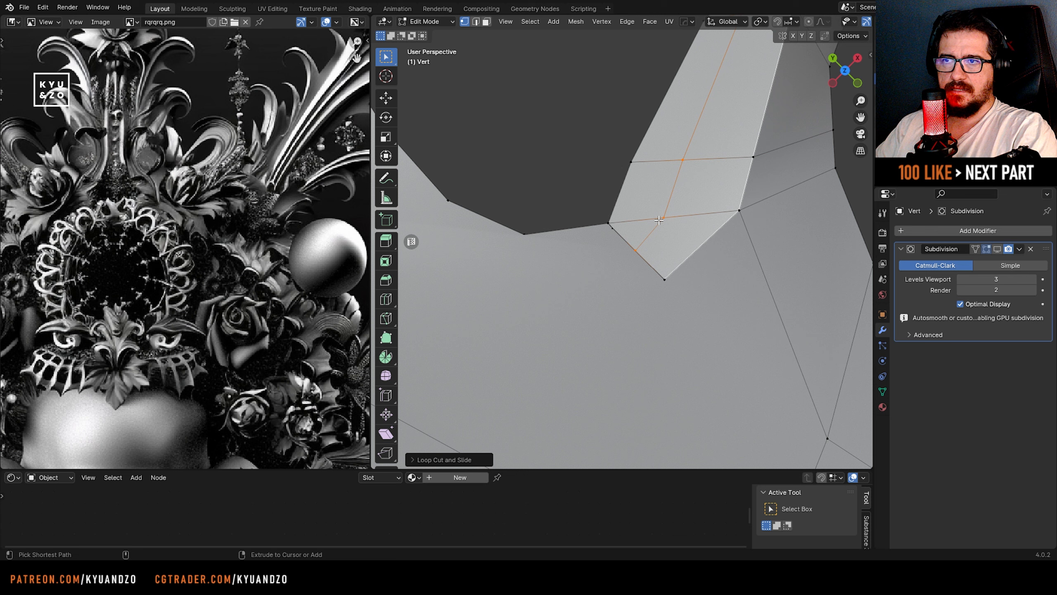
- Undo the lengthwise loop cut on the curl's outer strip
{"action": "key", "text": "ctrl+z"}
{"action": "scroll", "coordinate": [666, 232], "scroll_direction": "down", "scroll_amount": 4}
{"action": "scroll", "coordinate": [655, 247], "scroll_direction": "up", "scroll_amount": 2}
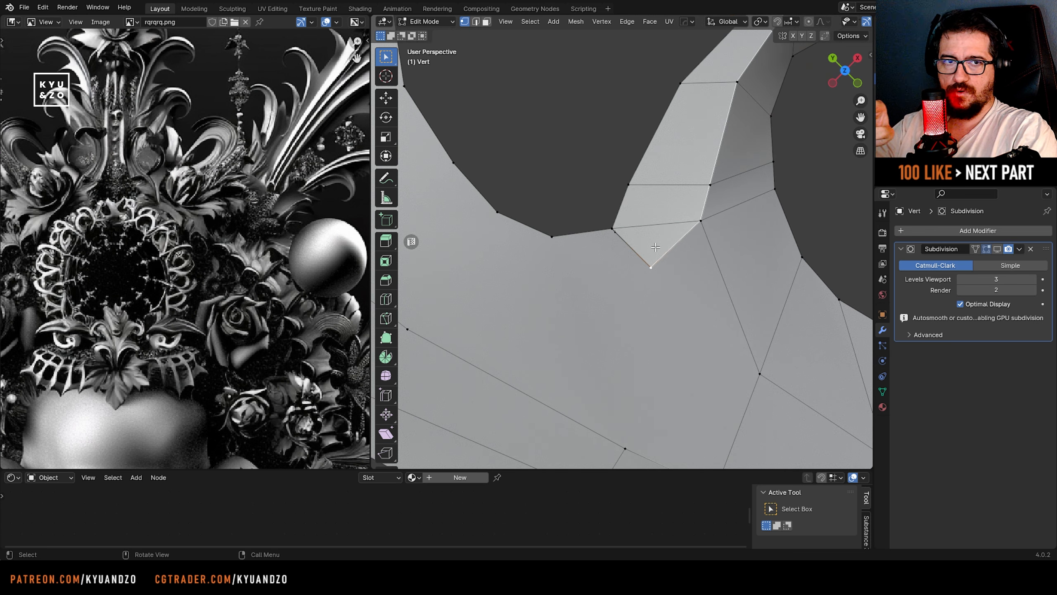
{"action": "scroll", "coordinate": [609, 225], "scroll_direction": "up", "scroll_amount": 6}
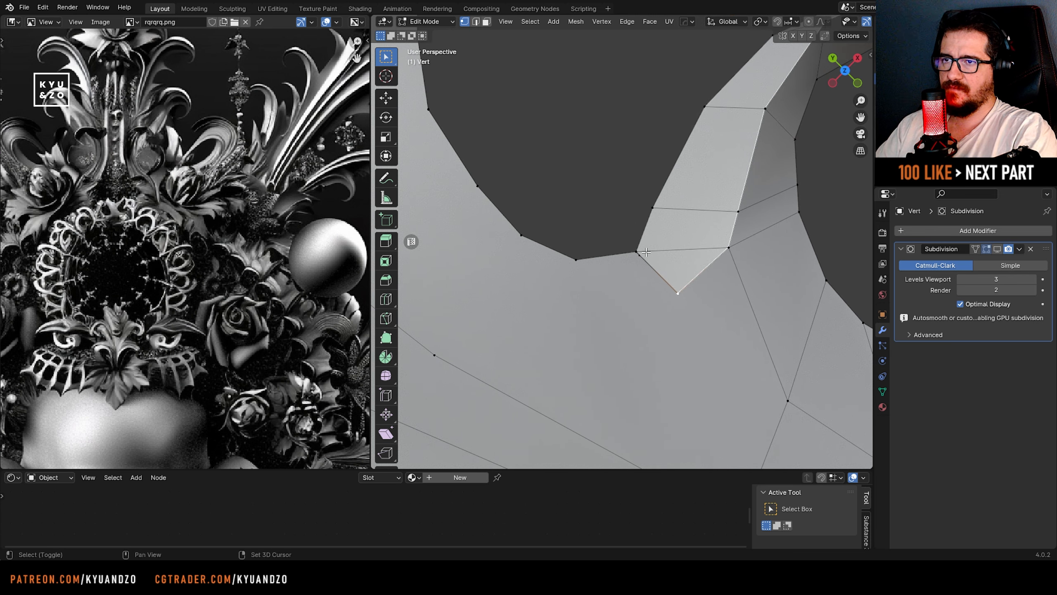
- Move the vertex overlapping the curl's outer base corner slightly away from it, and preview a lengthwise loop cut through the base face
{"action": "key", "text": "g"}
{"action": "right_click", "coordinate": [625, 310]}
{"action": "key", "text": "g"}
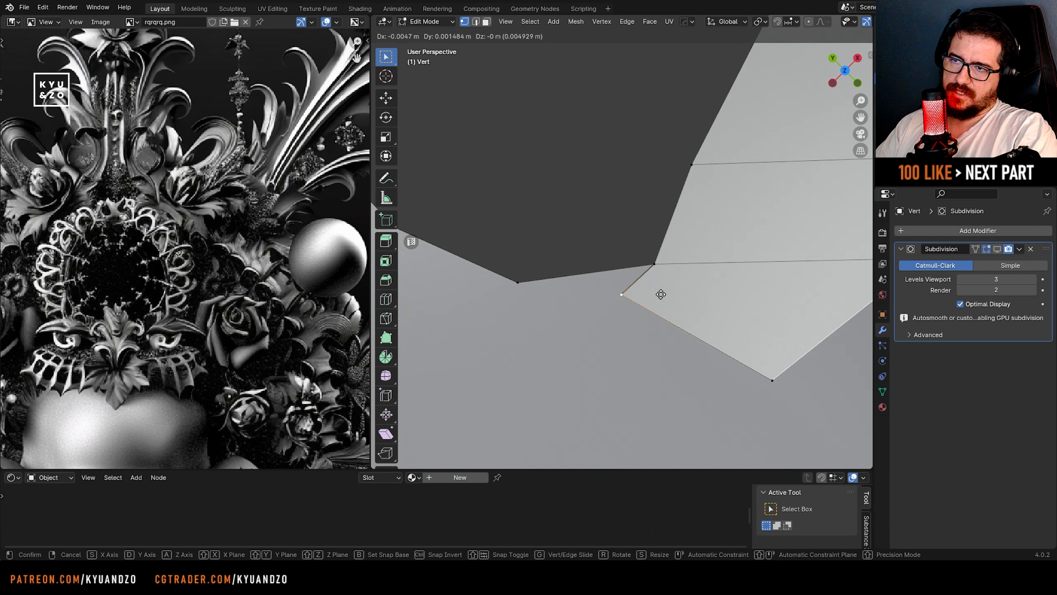
{"action": "left_click", "coordinate": [677, 275]}
{"action": "middle_click_drag", "start_coordinate": [633, 266], "coordinate": [562, 256], "text": "shift"}
{"action": "scroll", "coordinate": [519, 218], "scroll_direction": "down", "scroll_amount": 1}
{"action": "key", "text": "ctrl+r"}
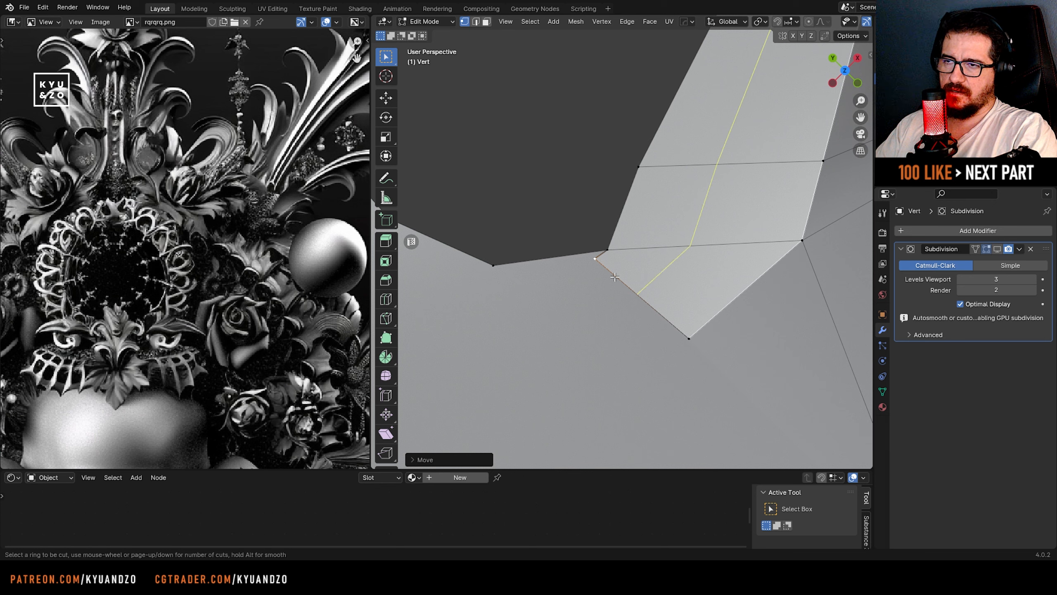
{"action": "key", "text": "Escape"}
{"action": "scroll", "coordinate": [586, 256], "scroll_direction": "up", "scroll_amount": 3}
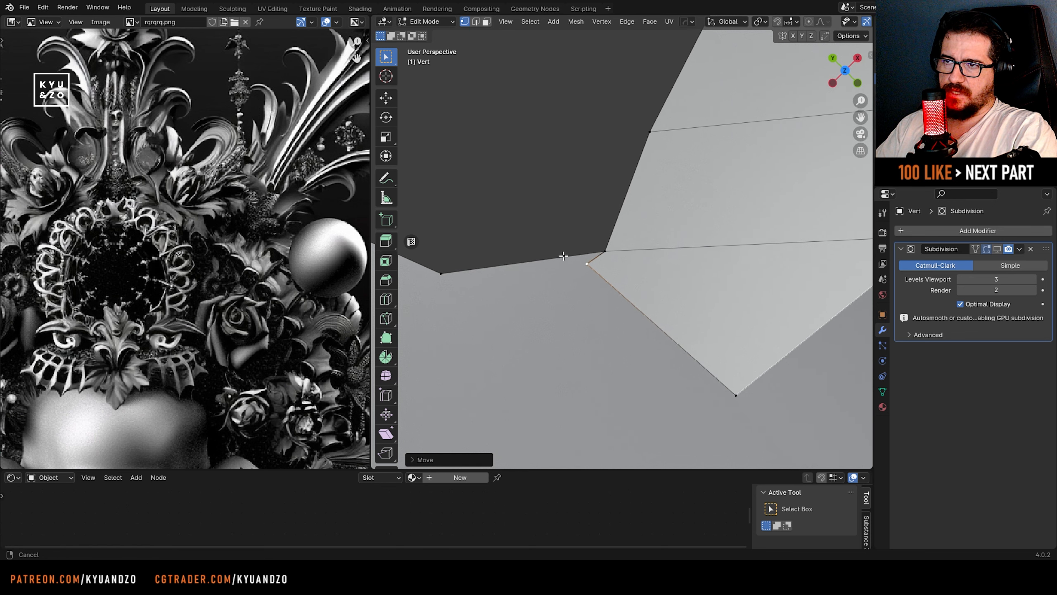
- Knife-cut from the moved vertex to the leaf's outer boundary edge, merge the vertices at last, and preview the lengthwise loop
{"action": "key", "text": "k"}
{"action": "left_click", "coordinate": [609, 258]}
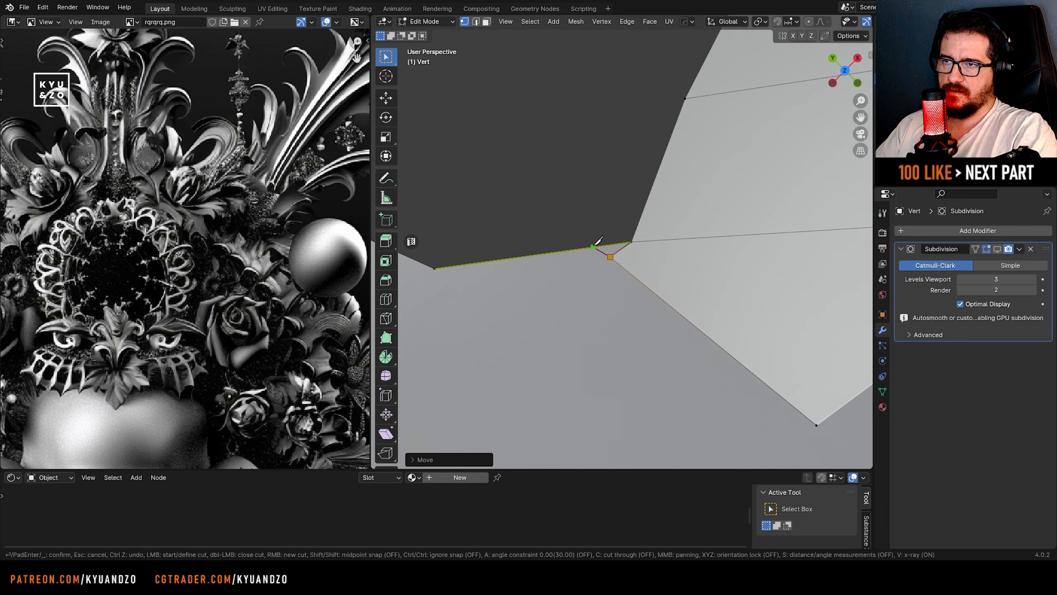
{"action": "left_click", "coordinate": [596, 246]}
{"action": "key", "text": "Return"}
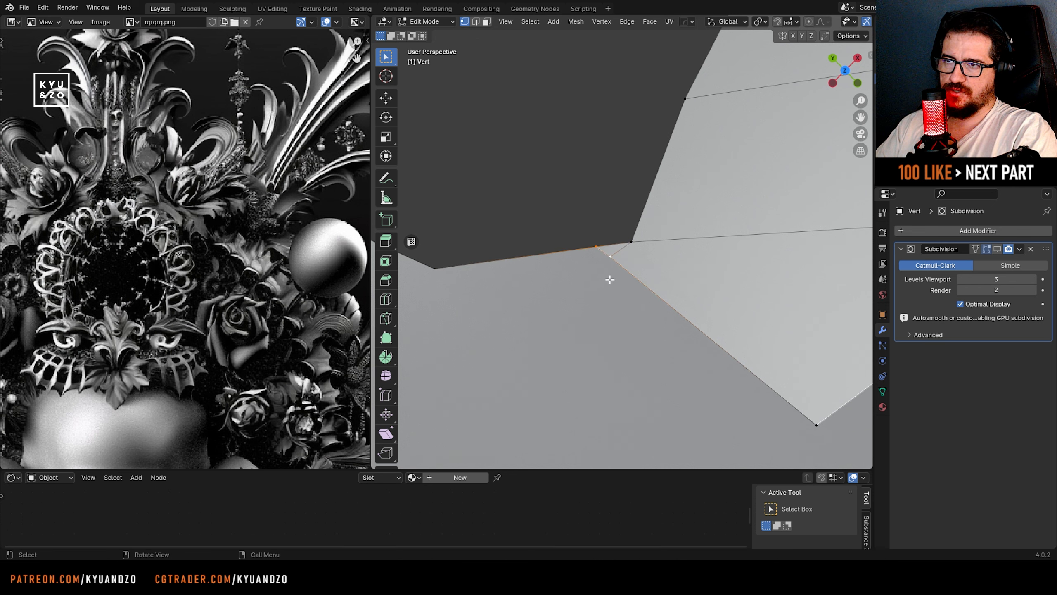
{"action": "key", "text": "m"}
{"action": "key", "text": "l"}
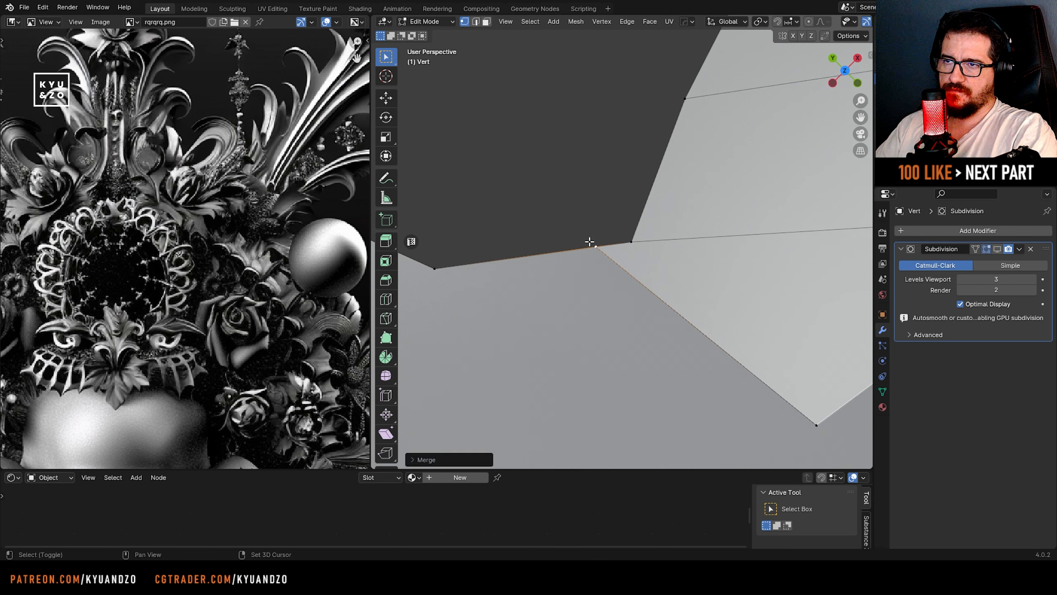
{"action": "scroll", "coordinate": [589, 242], "scroll_direction": "down", "scroll_amount": 4}
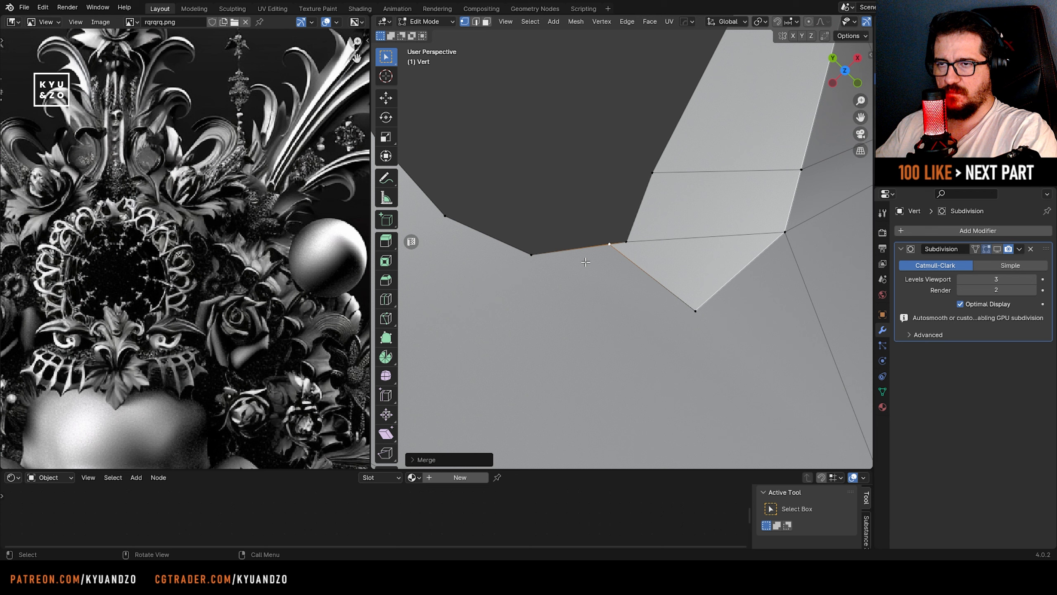
{"action": "key", "text": "ctrl+r"}
{"action": "key", "text": "Escape"}
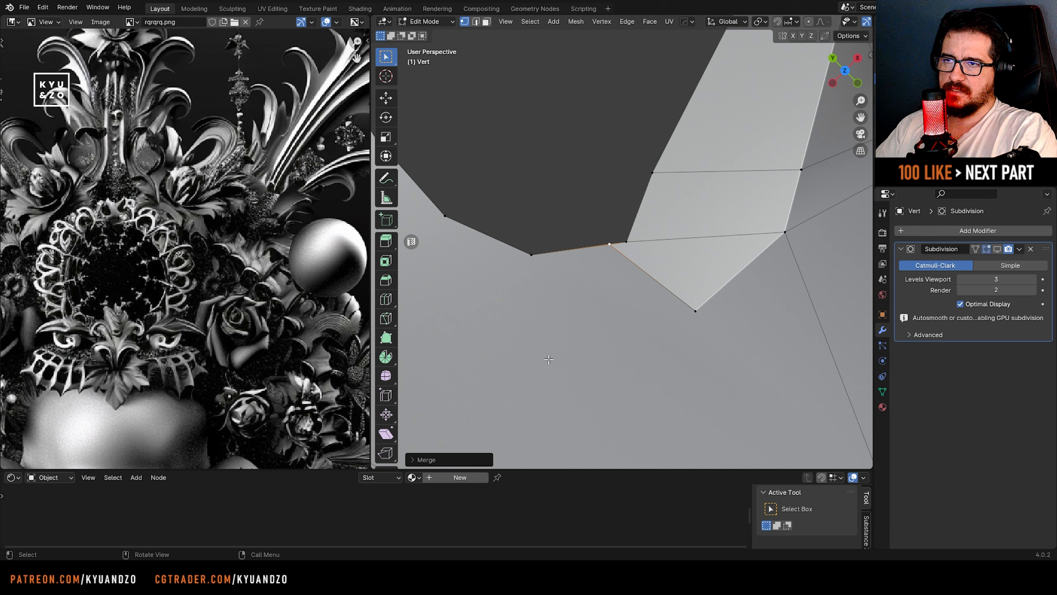
- Vertex-slide the curl's outer base corner vertex a short way up the outer edge, away from the merged vertex
{"action": "left_click", "coordinate": [623, 235]}
{"action": "key", "text": "g"}
{"action": "key", "text": "g"}
{"action": "right_click", "coordinate": [633, 237]}
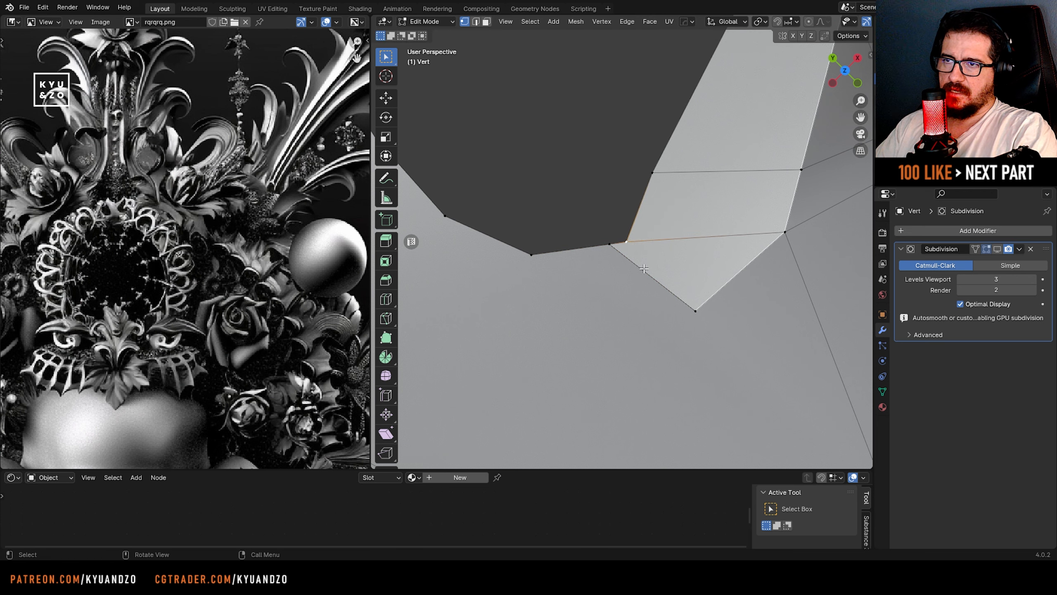
{"action": "key", "text": "g"}
{"action": "key", "text": "g"}
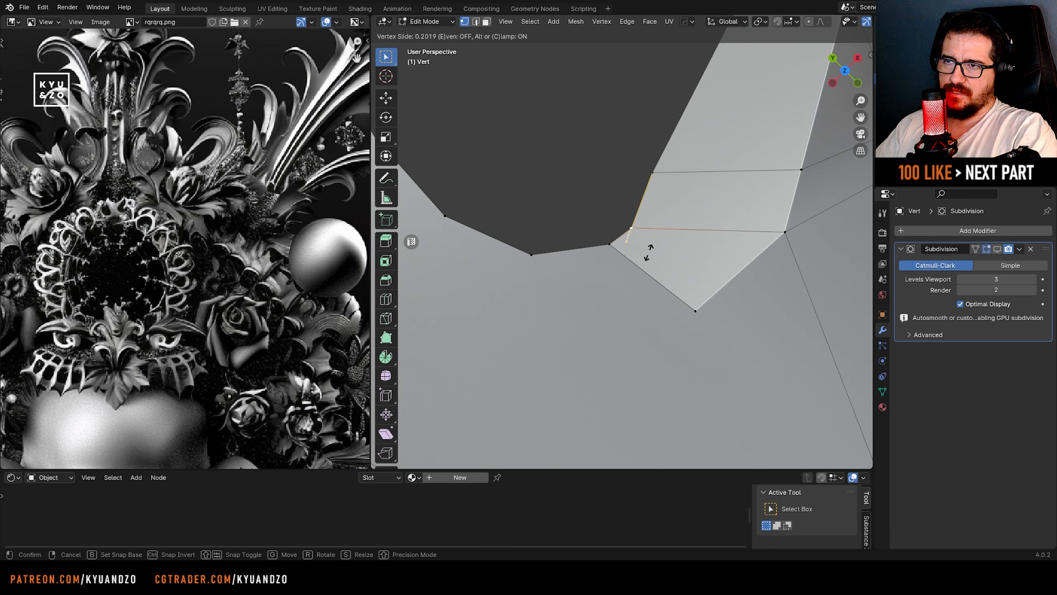
{"action": "left_click", "coordinate": [647, 249]}
- Raise the lower point of the curl's base face slightly along the Z axis
{"action": "middle_click_drag", "start_coordinate": [647, 249], "coordinate": [791, 145]}
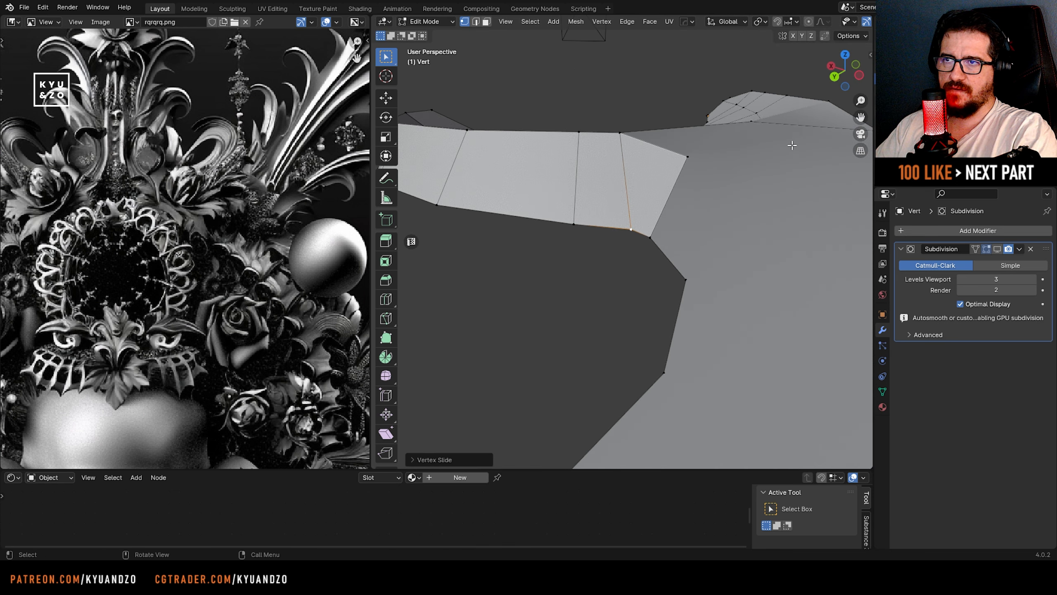
{"action": "left_click", "coordinate": [702, 156]}
{"action": "key", "text": "g"}
{"action": "key", "text": "z"}
{"action": "left_click", "coordinate": [691, 166]}
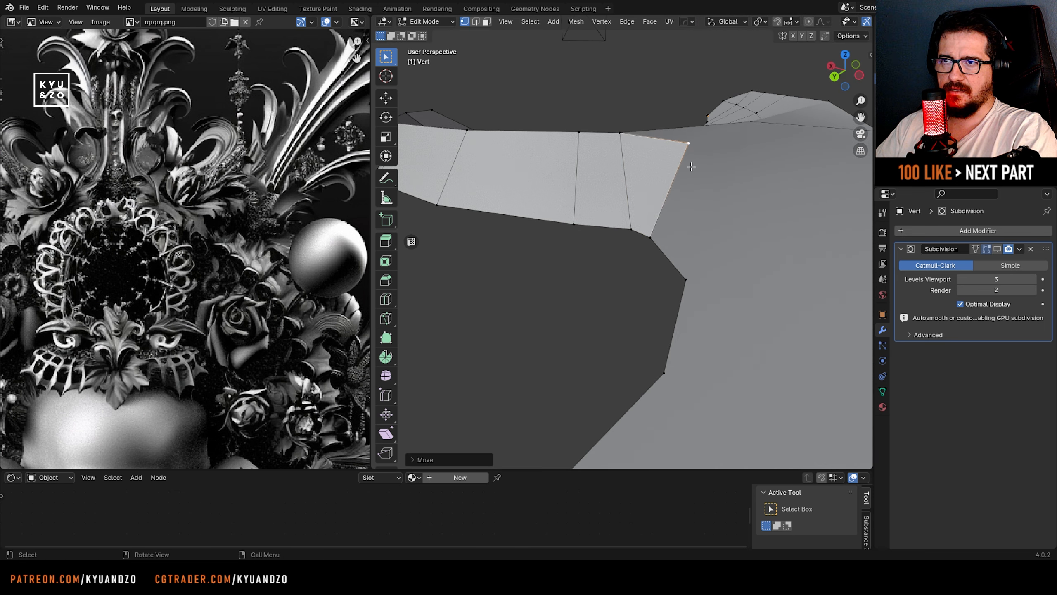
- Vertex-slide the base corner vertex further up the curl's outer edge, and nudge the next outer-edge vertex to even the spacing
{"action": "left_click", "coordinate": [631, 228]}
{"action": "key", "text": "g"}
{"action": "key", "text": "g"}
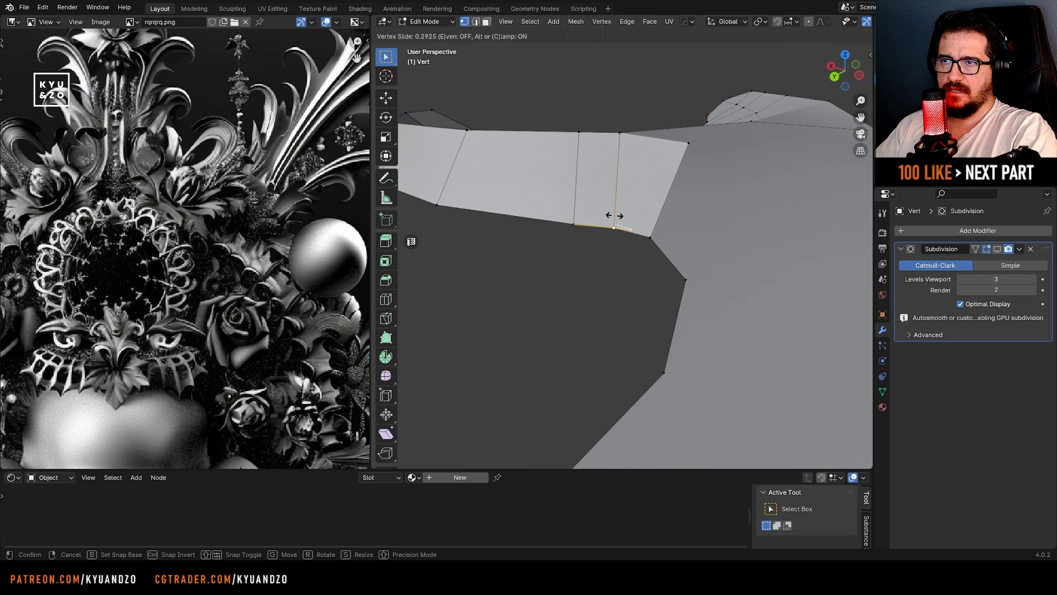
{"action": "left_click", "coordinate": [612, 216]}
{"action": "middle_click_drag", "start_coordinate": [558, 217], "coordinate": [455, 300]}
{"action": "key", "text": "g"}
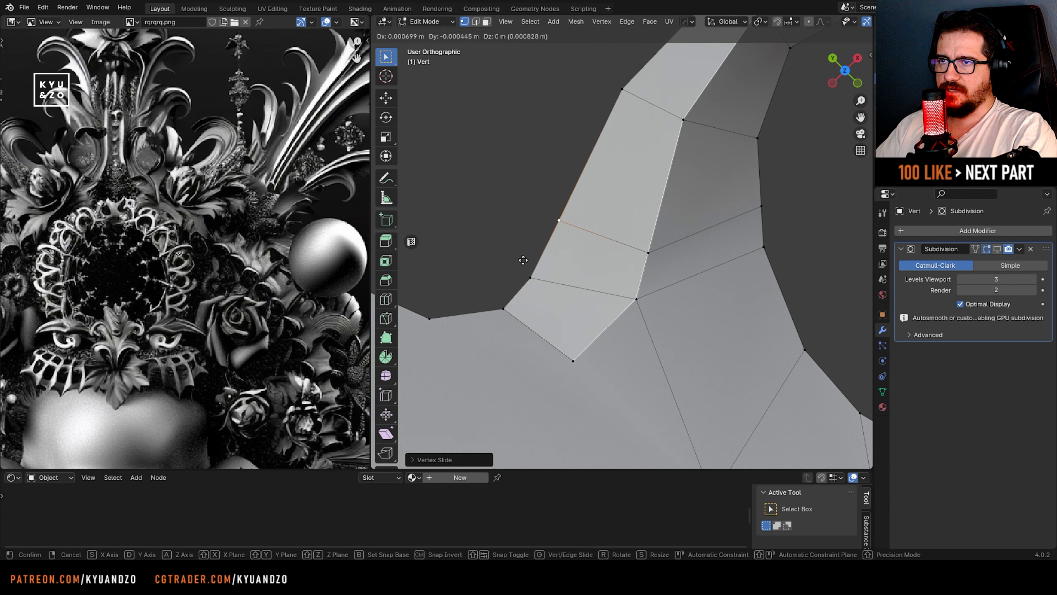
{"action": "left_click", "coordinate": [520, 260]}
- Show the Subdivision result in Object Mode and examine the smoothed curl and its base
{"action": "key", "text": "Tab"}
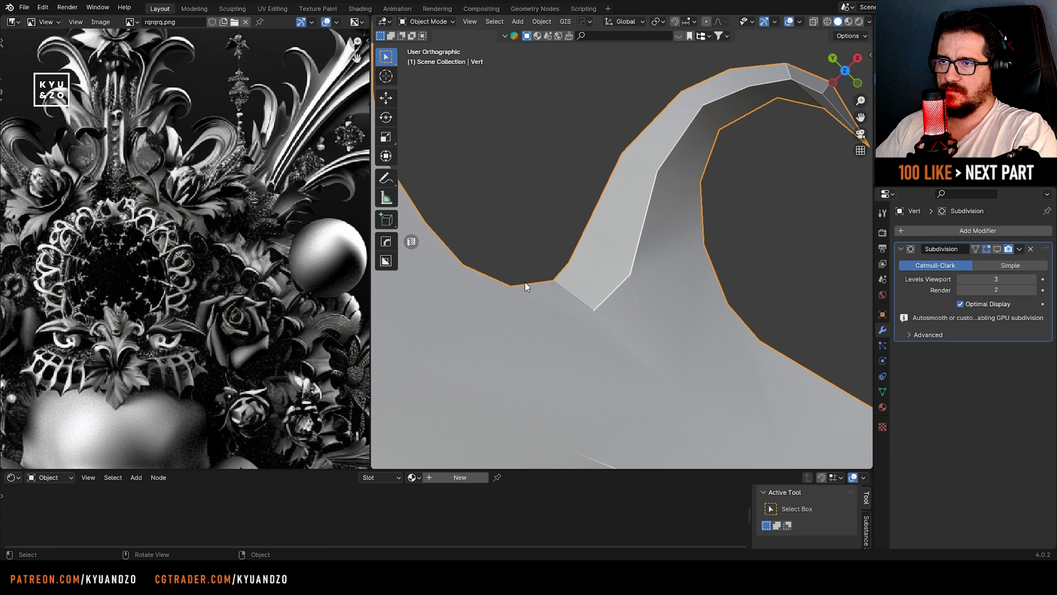
{"action": "scroll", "coordinate": [522, 292], "scroll_direction": "down", "scroll_amount": 3}
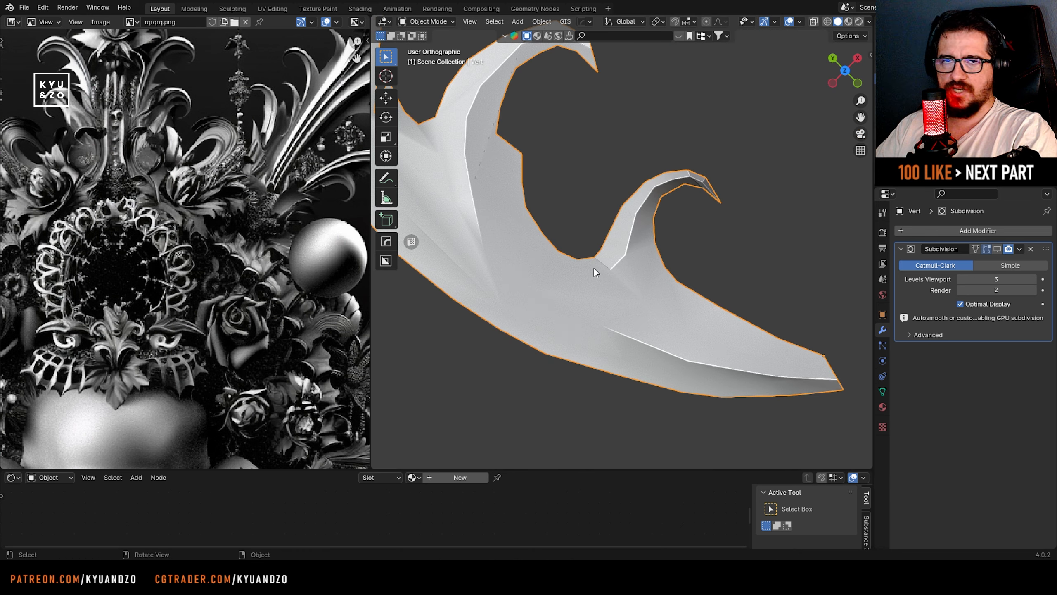
{"action": "left_click", "coordinate": [998, 249]}
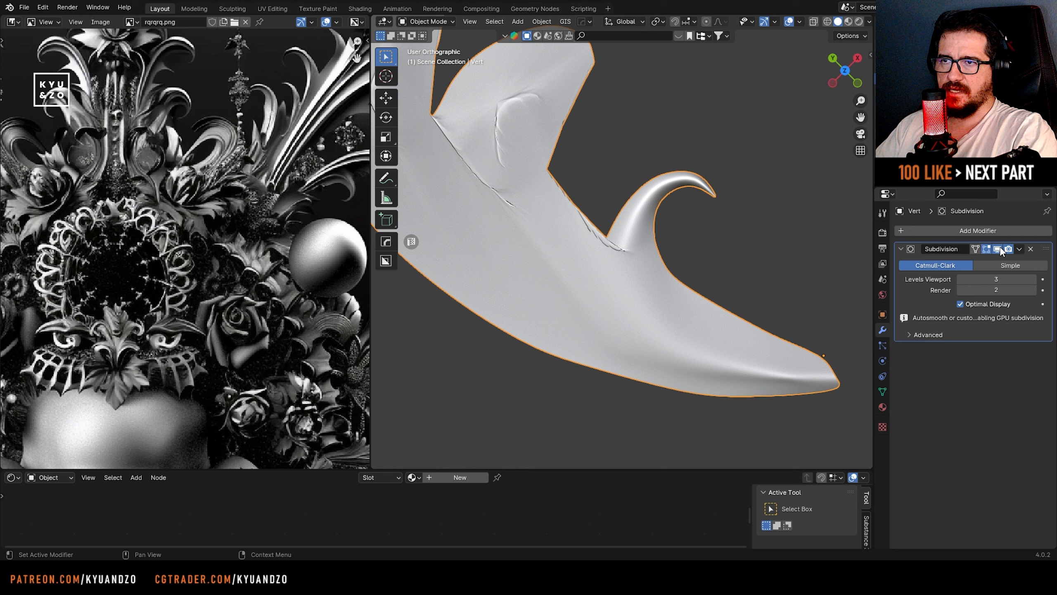
{"action": "left_click", "coordinate": [846, 231]}
{"action": "middle_click_drag", "start_coordinate": [703, 235], "coordinate": [657, 191]}
{"action": "scroll", "coordinate": [656, 190], "scroll_direction": "up", "scroll_amount": 3}
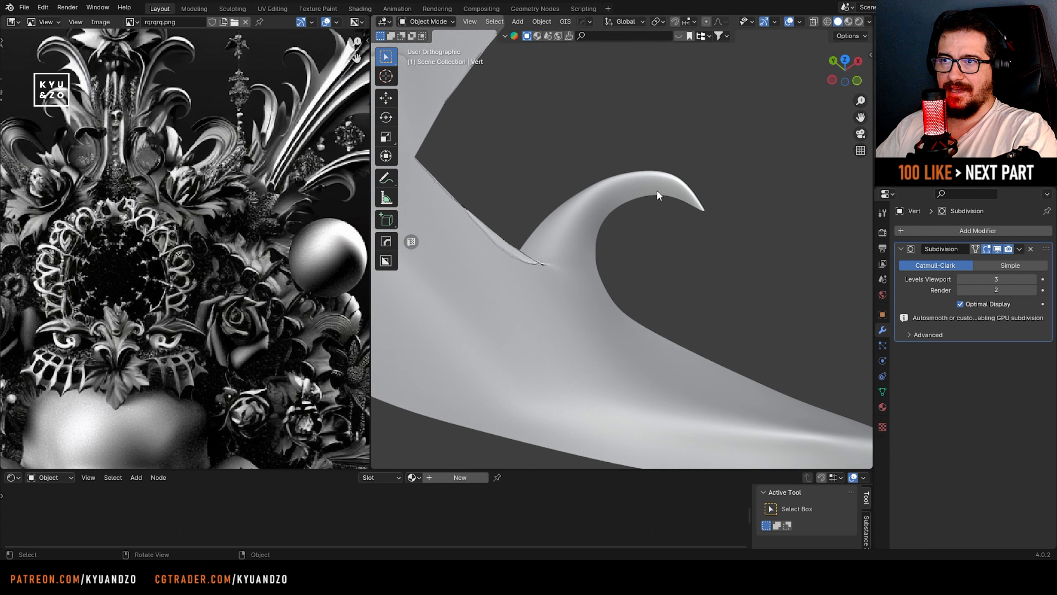
{"action": "scroll", "coordinate": [656, 191], "scroll_direction": "up", "scroll_amount": 3}
{"action": "left_click", "coordinate": [645, 143]}
{"action": "middle_click_drag", "start_coordinate": [646, 143], "coordinate": [656, 242], "text": "shift"}
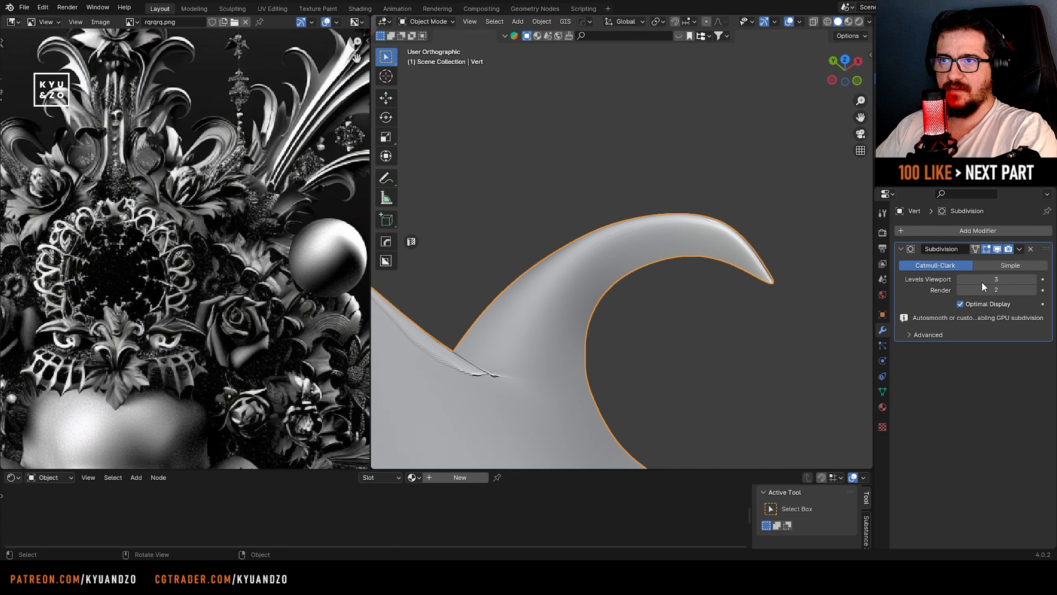
- Hide the Subdivision result and add a lengthwise loop cut on the curl's inner strip, slid tight against the ridge
{"action": "left_click", "coordinate": [998, 249]}
{"action": "key", "text": "Tab"}
{"action": "key", "text": "ctrl+r"}
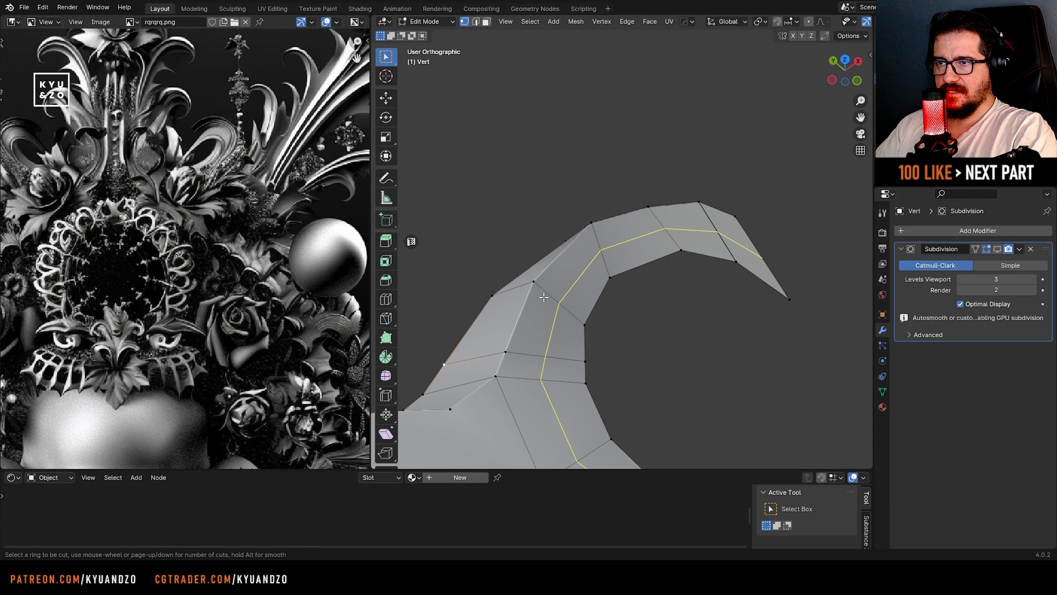
{"action": "left_click", "coordinate": [544, 297]}
{"action": "left_click", "coordinate": [521, 283]}
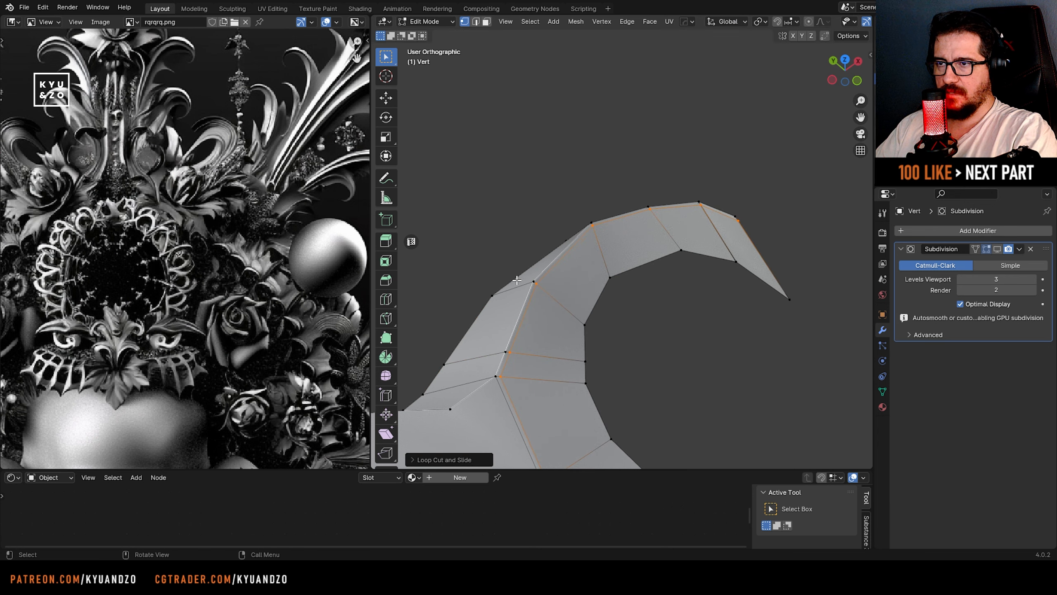
{"action": "middle_click_drag", "start_coordinate": [520, 282], "coordinate": [610, 216]}
{"action": "scroll", "coordinate": [610, 215], "scroll_direction": "up", "scroll_amount": 2}
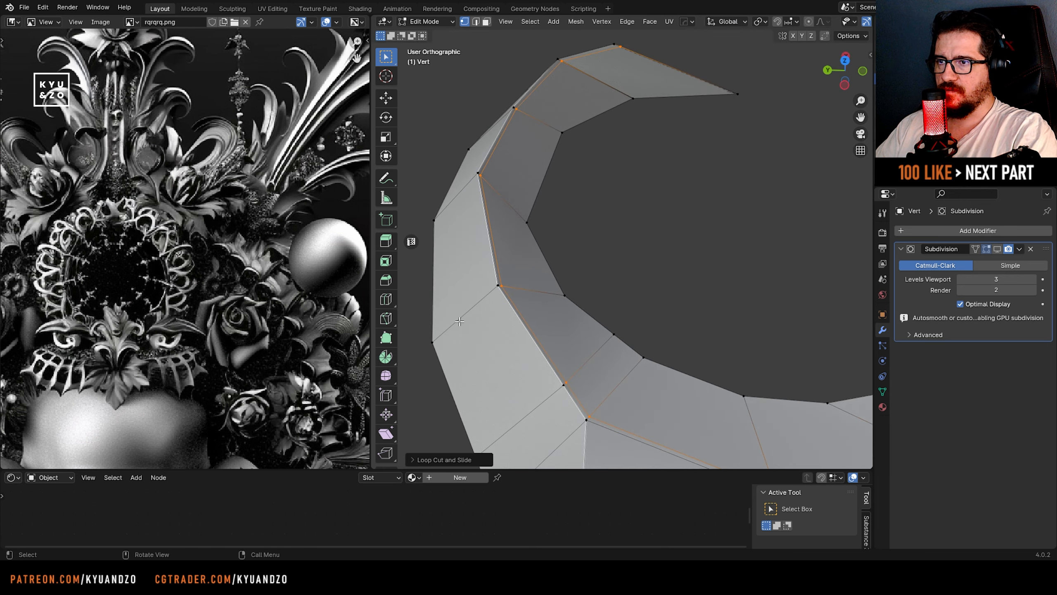
- Compare with the curled leaf in the reference image and add a second loop cut close beside the curl's ridge
{"action": "scroll", "coordinate": [263, 161], "scroll_direction": "up", "scroll_amount": 5}
{"action": "scroll", "coordinate": [85, 206], "scroll_direction": "up", "scroll_amount": 2}
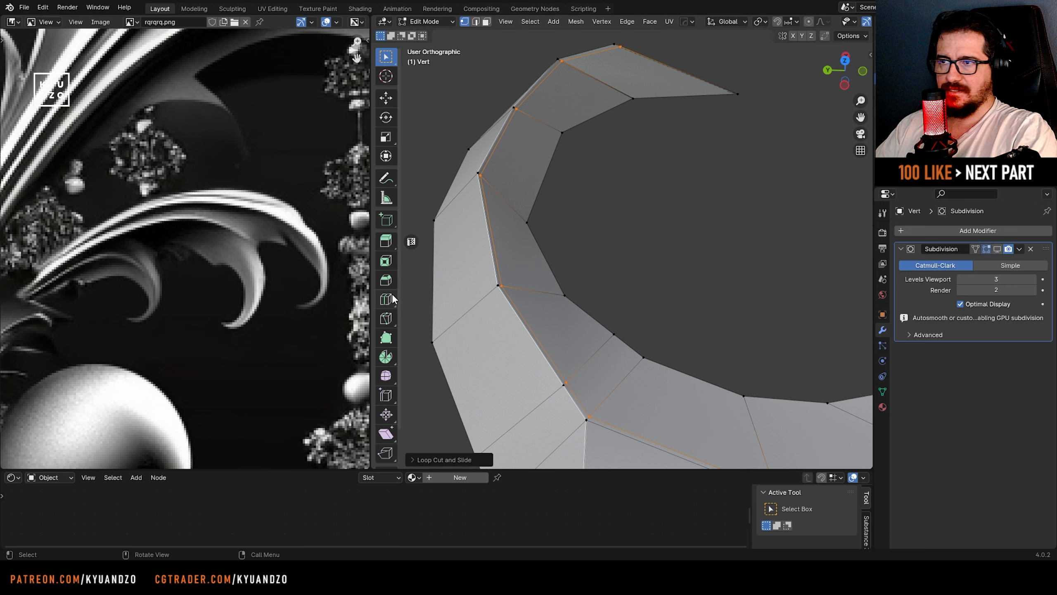
{"action": "key", "text": "ctrl+r"}
{"action": "left_click", "coordinate": [524, 289]}
{"action": "left_click", "coordinate": [518, 275]}
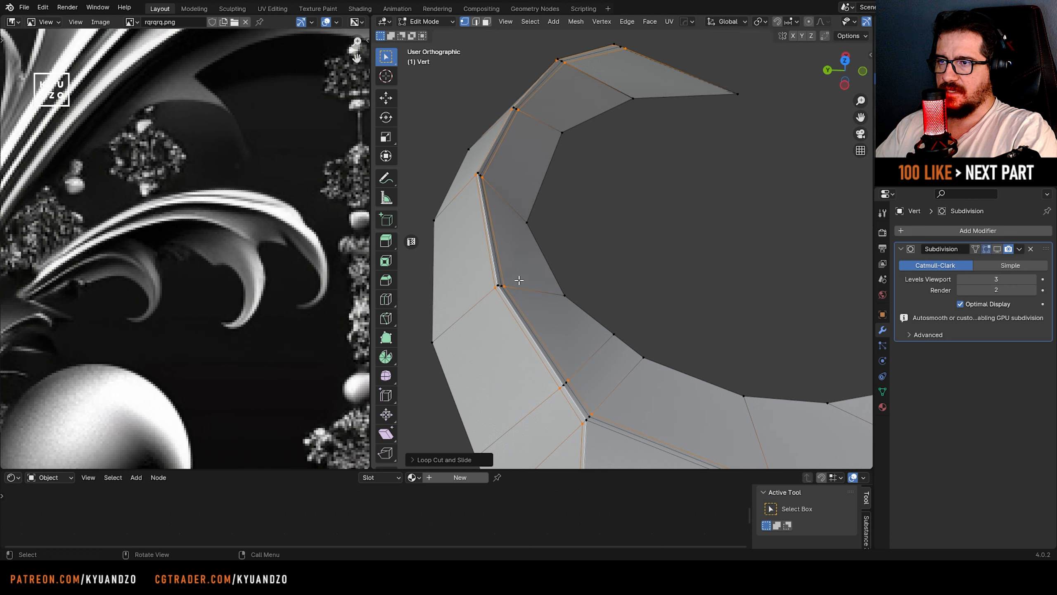
- Show the Subdivision result again and fly around the curl to examine how sharp its ridge is
{"action": "key", "text": "Tab"}
{"action": "left_click", "coordinate": [997, 249]}
{"action": "key", "text": "shift+grave"}
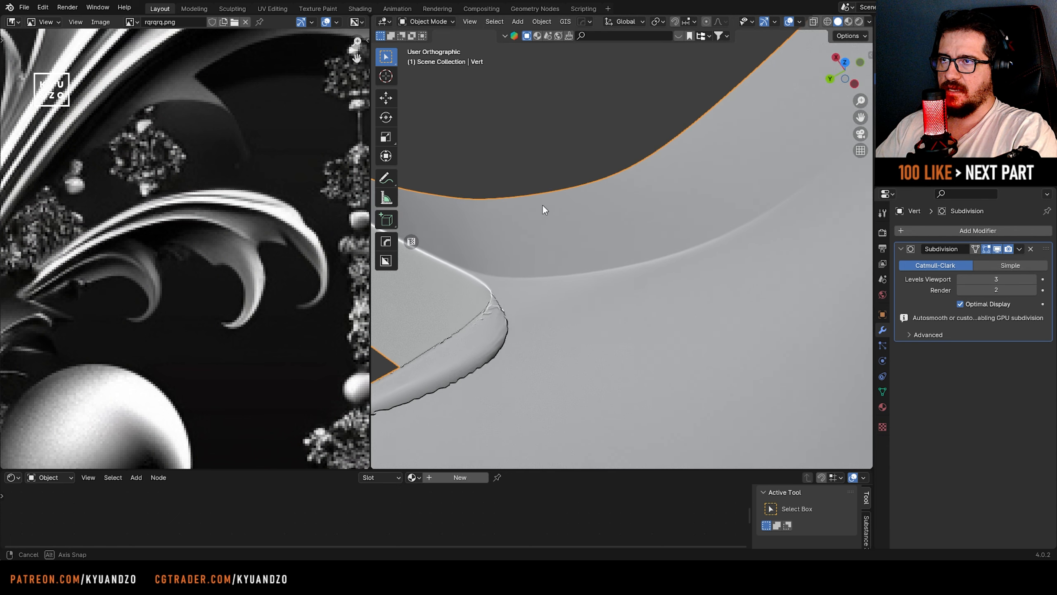
{"action": "key", "text": "s"}
{"action": "key", "text": "a"}
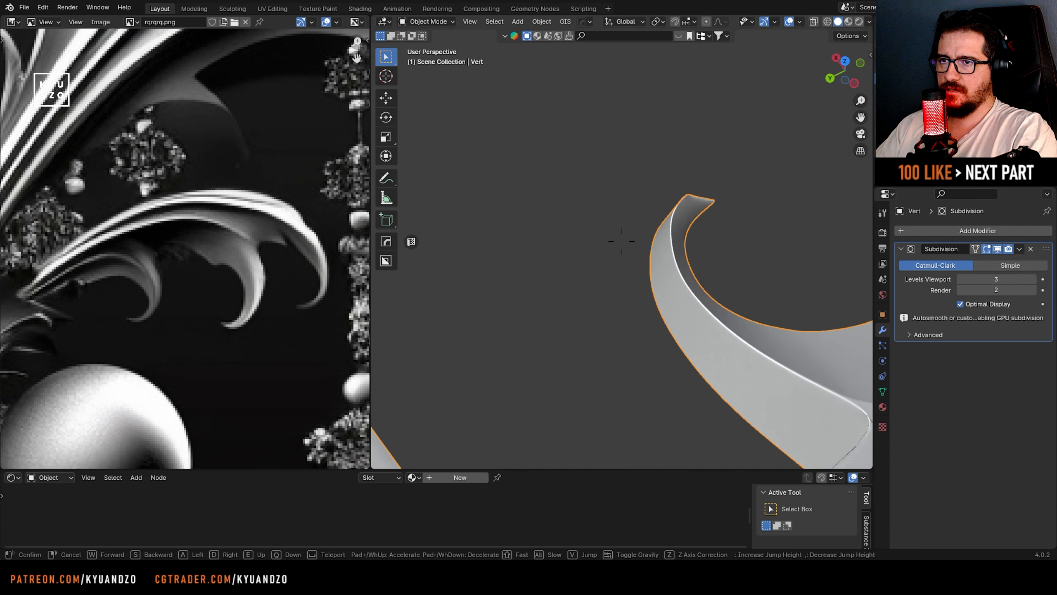
{"action": "key", "text": "w"}
{"action": "key", "text": "a"}
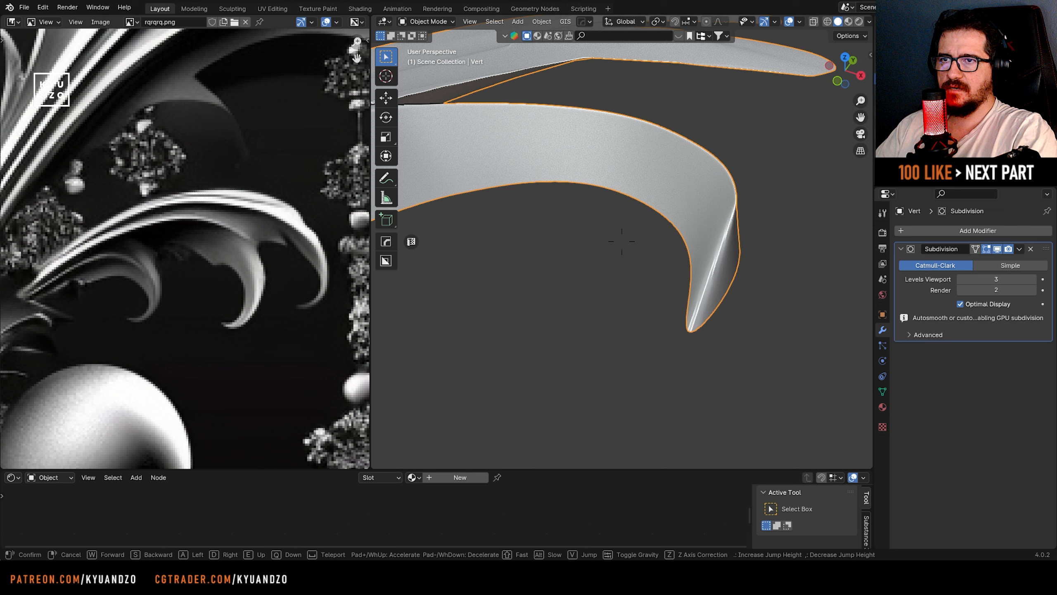
{"action": "key", "text": "w"}
{"action": "key", "text": "d"}
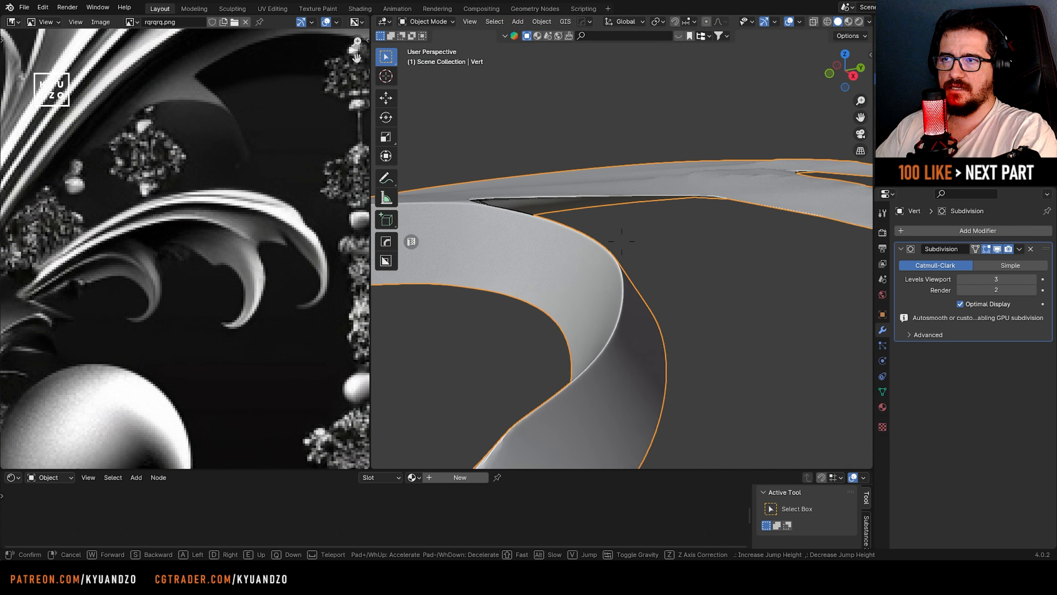
{"action": "left_click", "coordinate": [622, 241]}
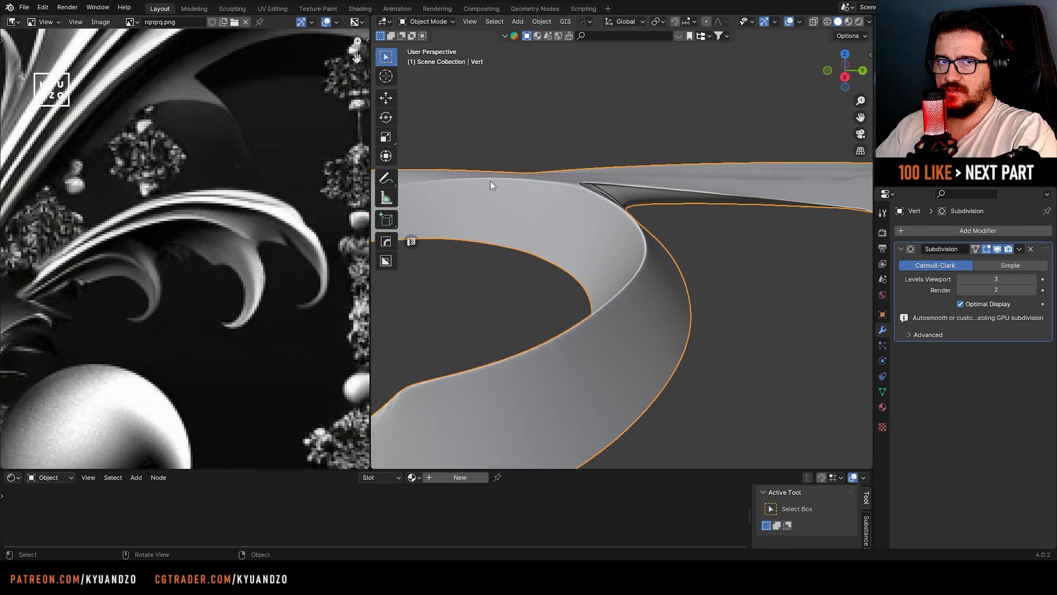
- Undo both supporting loop cuts beside the curl's ridge
{"action": "key", "text": "ctrl+z"}
{"action": "key", "text": "ctrl+z"}
{"action": "key", "text": "ctrl+z"}
{"action": "key", "text": "ctrl+z"}
{"action": "key", "text": "ctrl+z"}
{"action": "key", "text": "ctrl+z"}
{"action": "key", "text": "ctrl+z"}
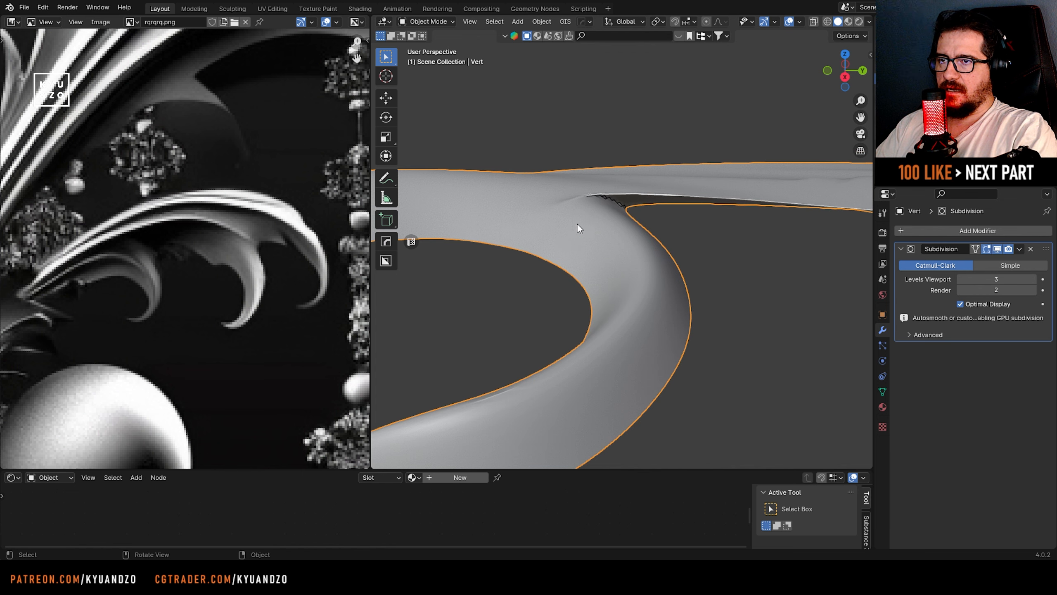
- Mark the edge chain along the curl's ridge, from its base towards the tip, as sharp
{"action": "middle_click_drag", "start_coordinate": [577, 224], "coordinate": [631, 272]}
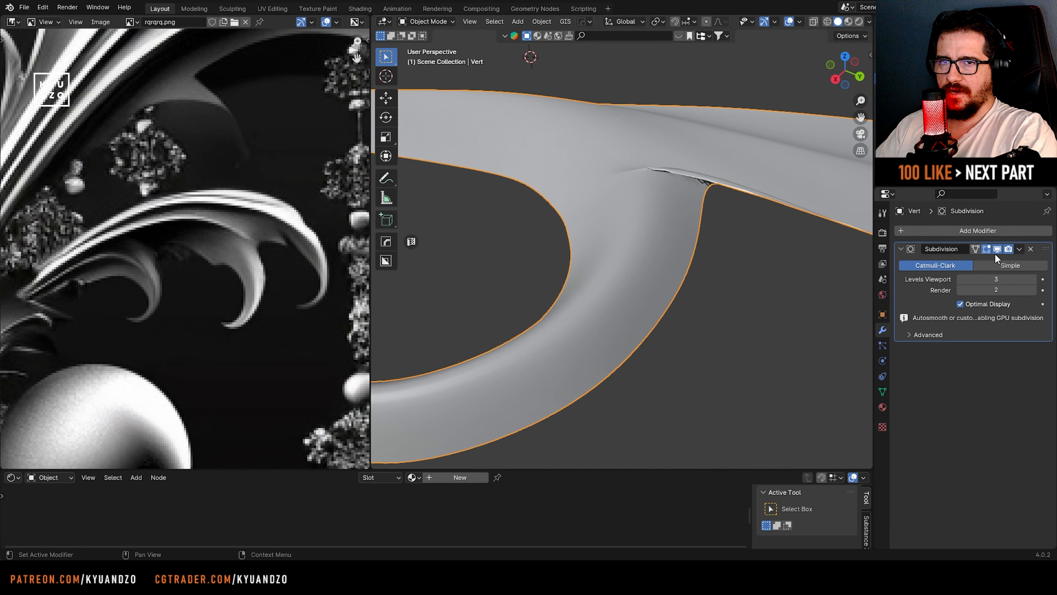
{"action": "key", "text": "Tab"}
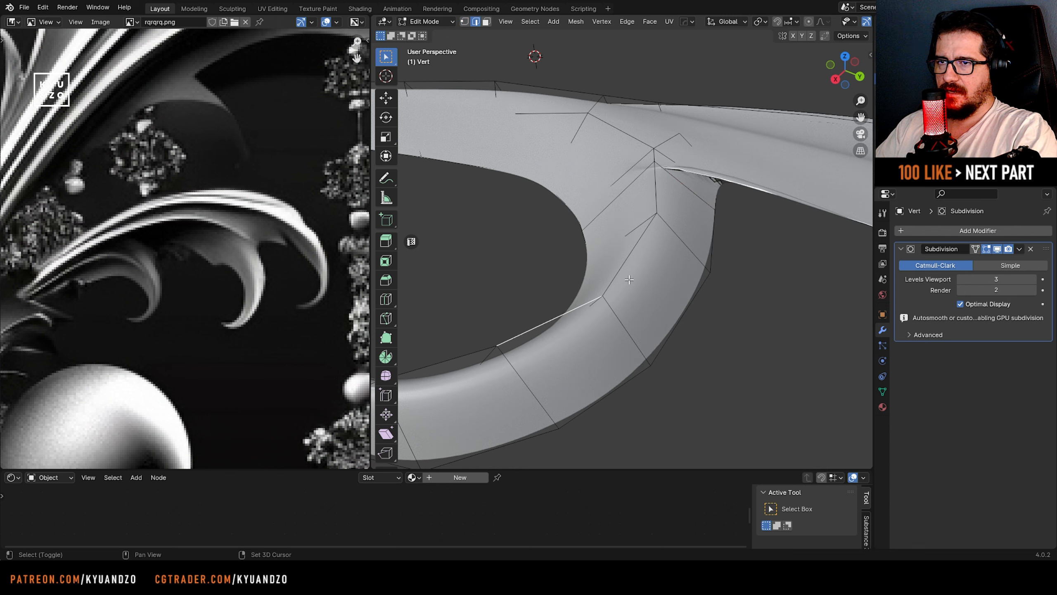
{"action": "left_click", "coordinate": [633, 249], "text": "shift"}
{"action": "middle_click_drag", "start_coordinate": [593, 326], "coordinate": [598, 335]}
{"action": "left_click", "coordinate": [649, 171], "text": "shift"}
{"action": "middle_click_drag", "start_coordinate": [527, 321], "coordinate": [585, 258], "text": "shift"}
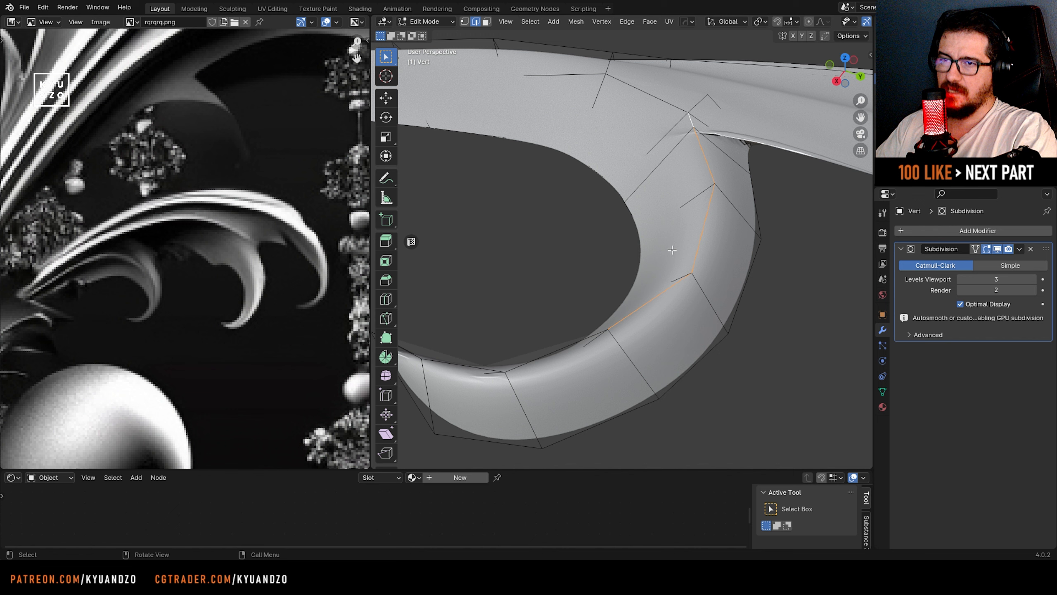
{"action": "right_click", "coordinate": [702, 221]}
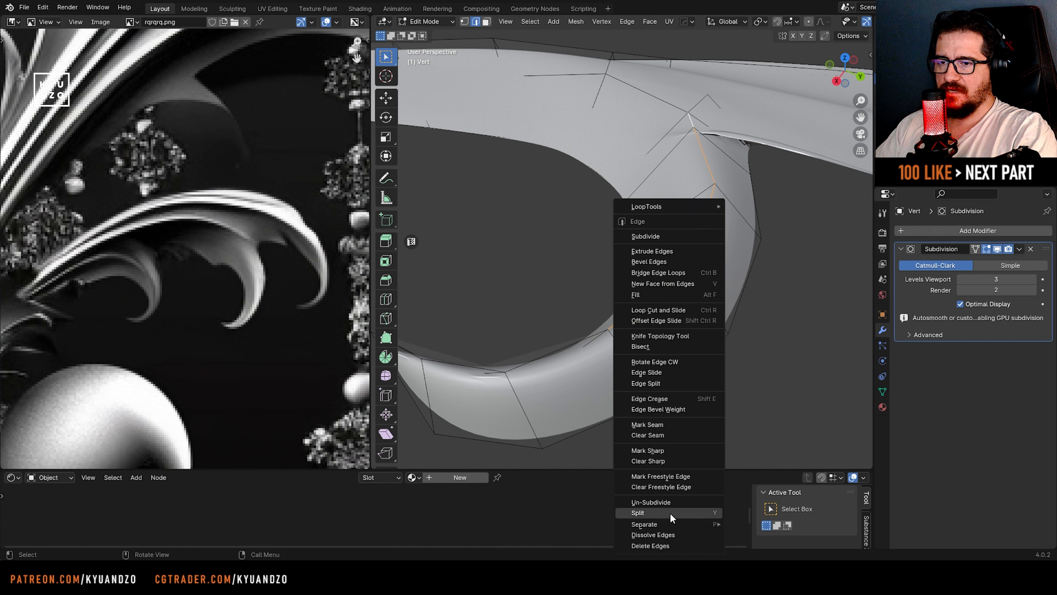
{"action": "left_click", "coordinate": [680, 451]}
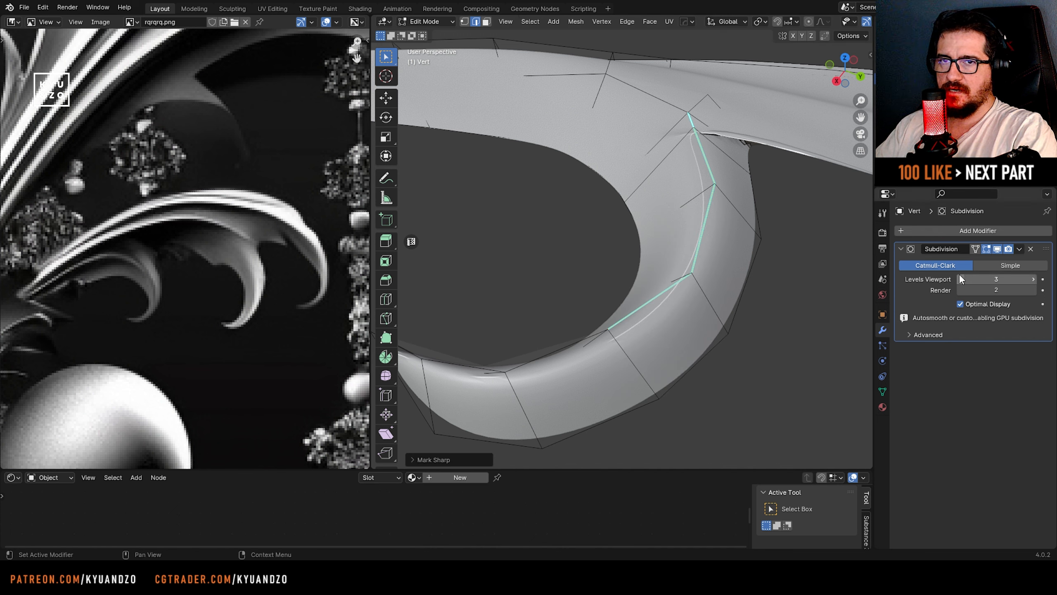
- Check the smoothed ridge and move the ridge vertex just past the sharp edges towards the curl's inner side
{"action": "key", "text": "Tab"}
{"action": "middle_click_drag", "start_coordinate": [747, 369], "coordinate": [755, 274]}
{"action": "key", "text": "shift+grave"}
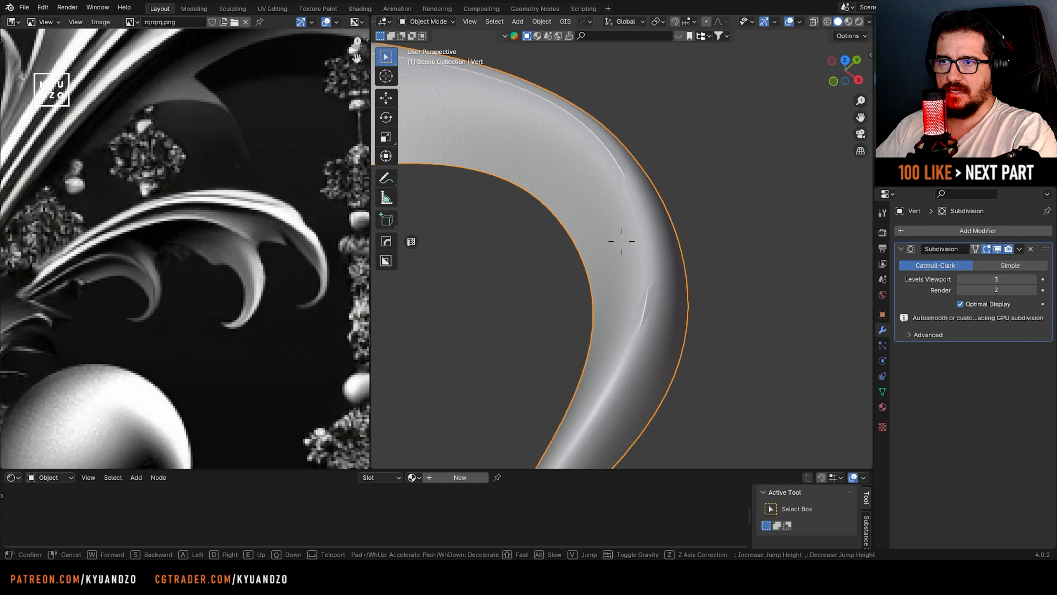
{"action": "left_click", "coordinate": [621, 241]}
{"action": "key", "text": "Tab"}
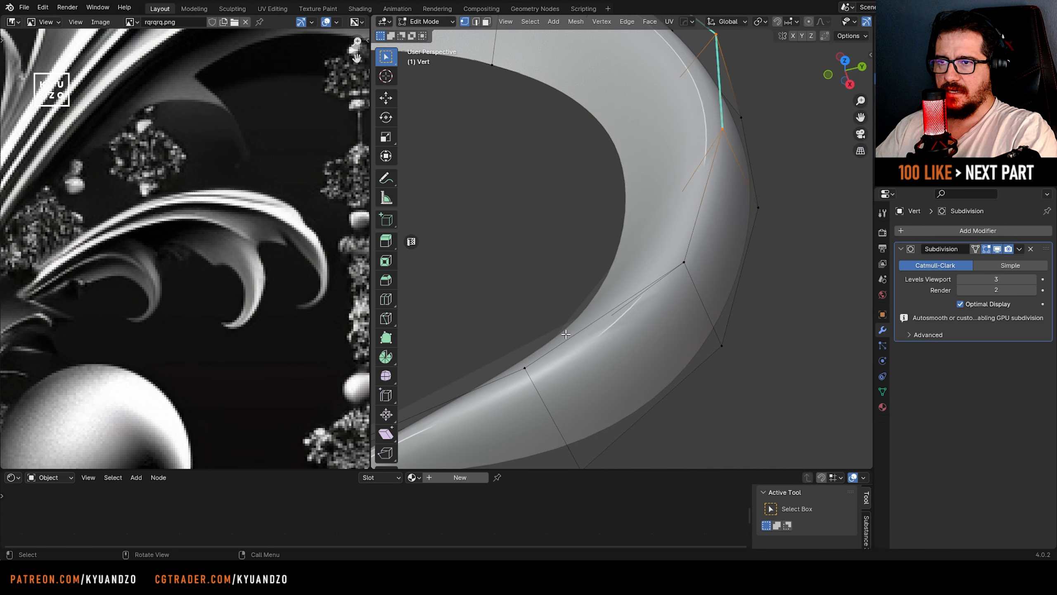
{"action": "middle_click_drag", "start_coordinate": [569, 343], "coordinate": [583, 334]}
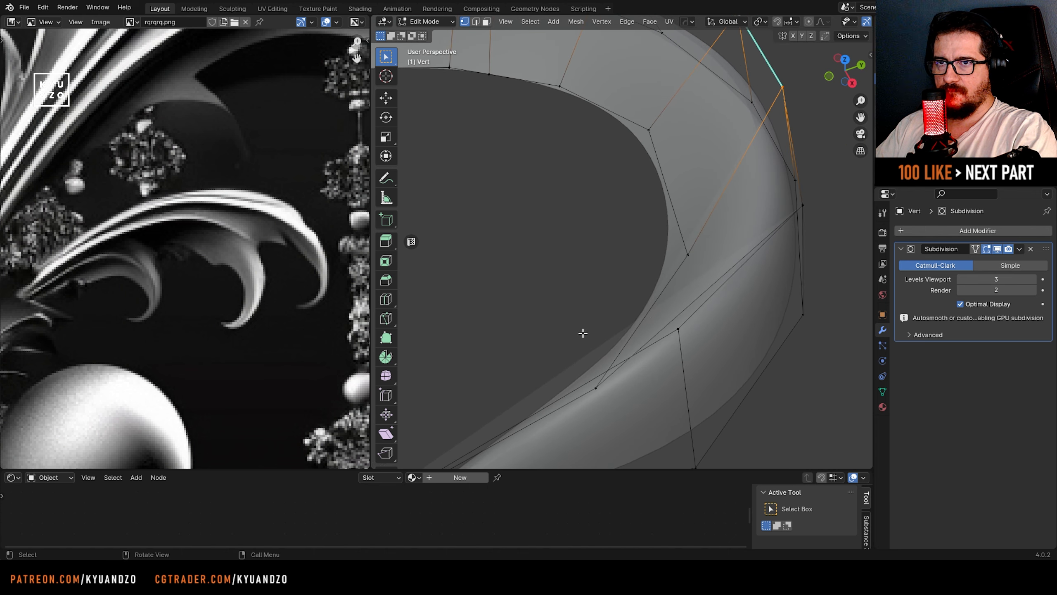
{"action": "left_click", "coordinate": [799, 208]}
{"action": "key", "text": "g"}
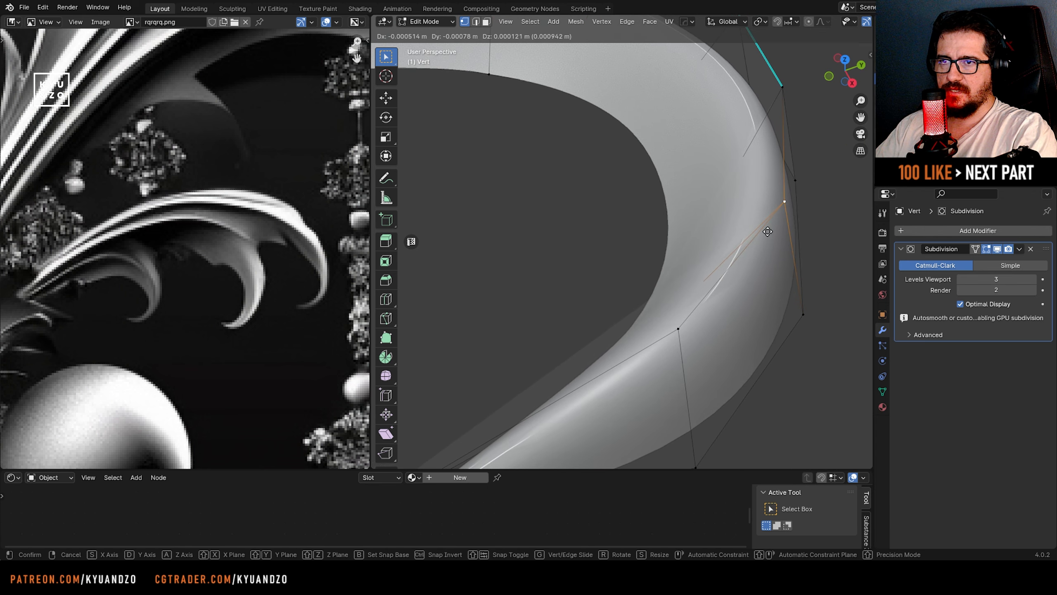
{"action": "left_click", "coordinate": [760, 237]}
- Lower the ridge vertex beyond the sharp edges and the next one towards the curl's tip
{"action": "middle_click_drag", "start_coordinate": [730, 221], "coordinate": [586, 312]}
{"action": "key", "text": "Tab"}
{"action": "scroll", "coordinate": [693, 226], "scroll_direction": "down", "scroll_amount": 4}
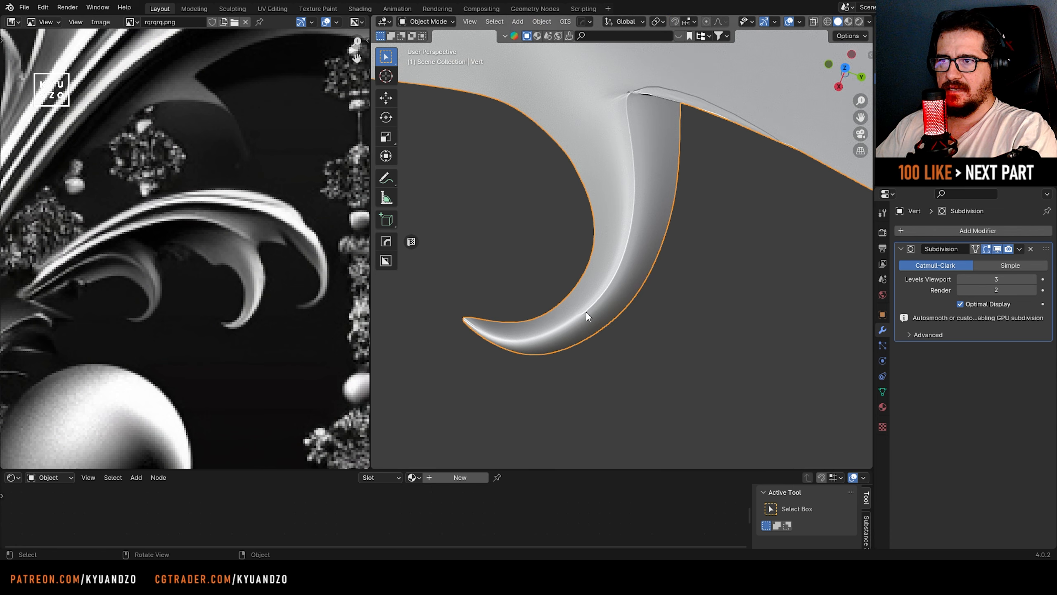
{"action": "middle_click_drag", "start_coordinate": [474, 310], "coordinate": [479, 273]}
{"action": "key", "text": "Tab"}
{"action": "key", "text": "g"}
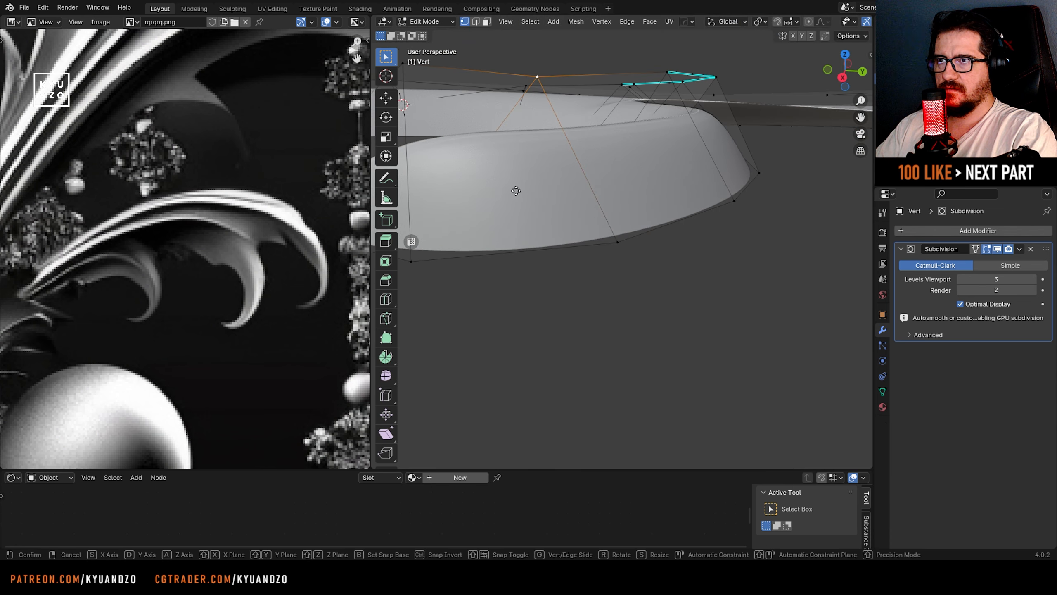
{"action": "key", "text": "a"}
{"action": "scroll", "coordinate": [516, 233], "scroll_direction": "up", "scroll_amount": 3}
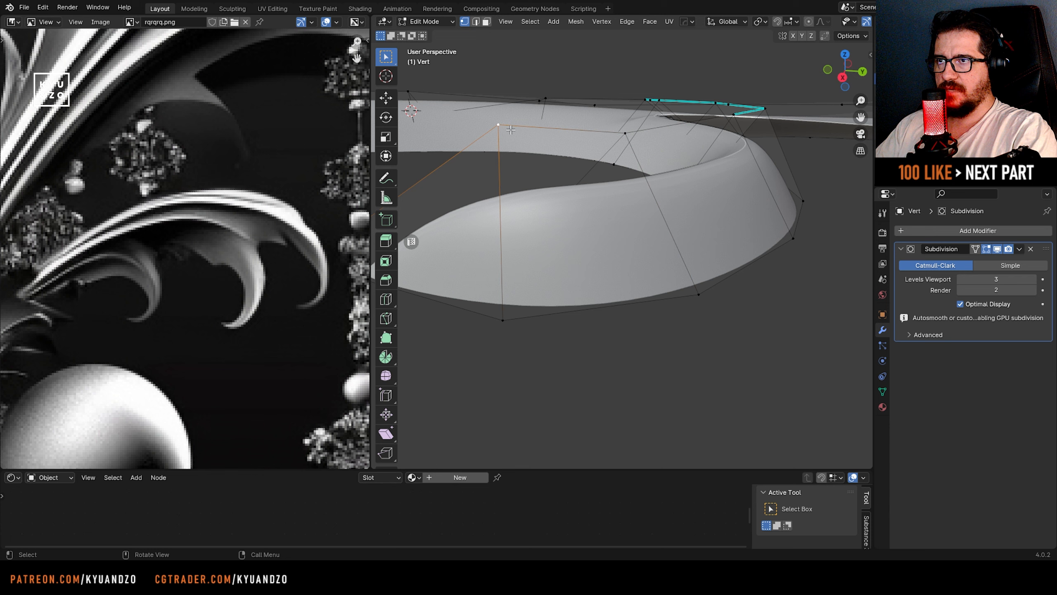
{"action": "left_click", "coordinate": [505, 175]}
- Select both ridge vertices near the curl's tip together, lower them further along the global Z axis, and check the smoothed curl
{"action": "left_click", "coordinate": [626, 140], "text": "shift"}
{"action": "key", "text": "g"}
{"action": "key", "text": "a"}
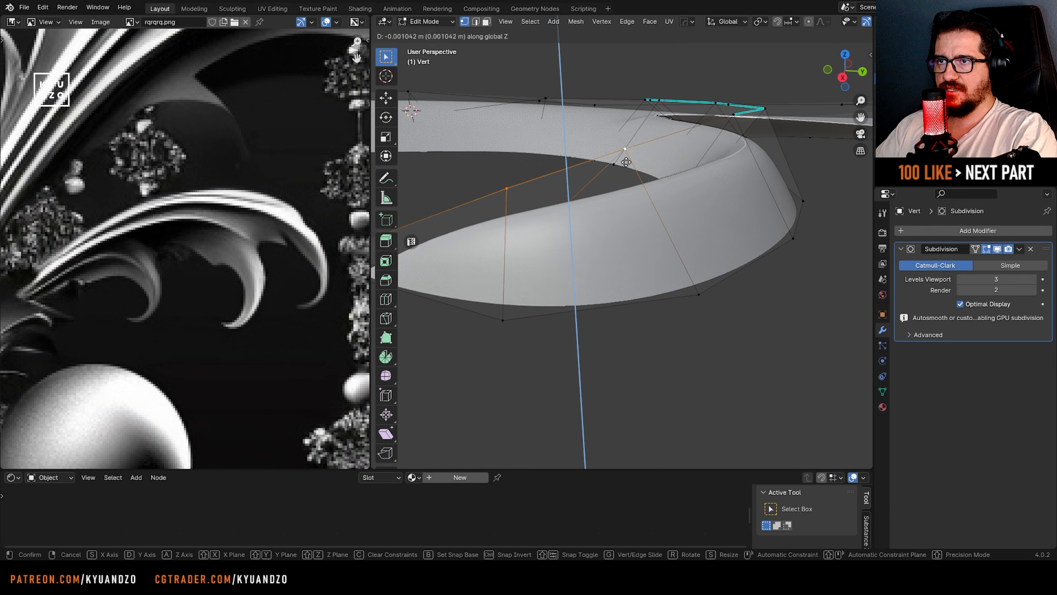
{"action": "left_click", "coordinate": [624, 206]}
{"action": "key", "text": "g"}
{"action": "key", "text": "z"}
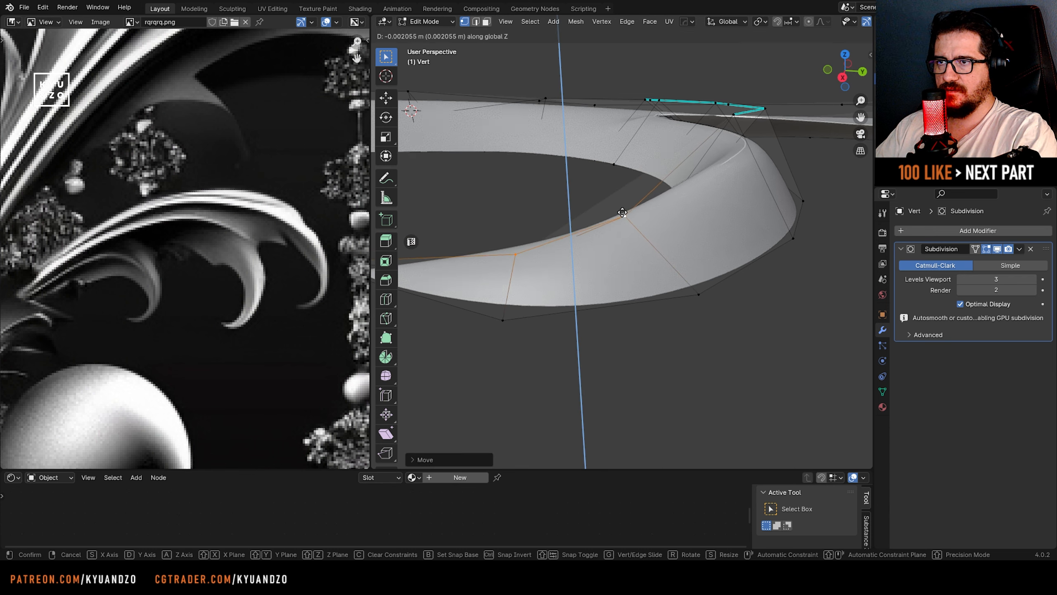
{"action": "left_click", "coordinate": [626, 197]}
{"action": "middle_click_drag", "start_coordinate": [626, 198], "coordinate": [548, 276]}
{"action": "scroll", "coordinate": [591, 237], "scroll_direction": "down", "scroll_amount": 3}
{"action": "key", "text": "Tab"}
{"action": "scroll", "coordinate": [561, 257], "scroll_direction": "down", "scroll_amount": 4}
{"action": "scroll", "coordinate": [561, 257], "scroll_direction": "up", "scroll_amount": 6}
{"action": "middle_click_drag", "start_coordinate": [668, 139], "coordinate": [625, 238], "text": "shift"}
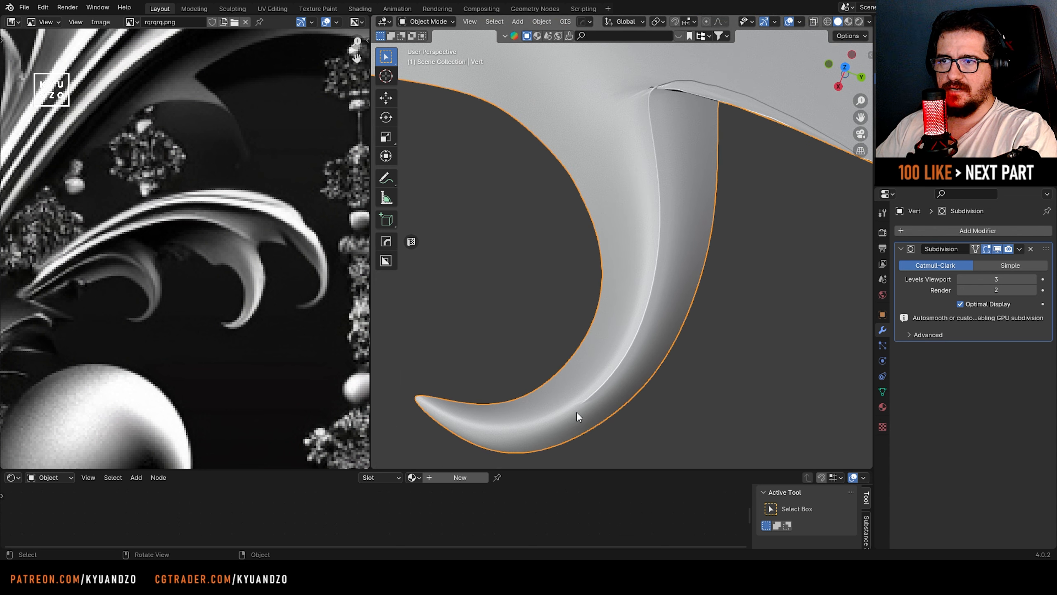
- Undo the ridge vertex moves and the sharp marking on the curl's ridge
{"action": "key", "text": "Tab"}
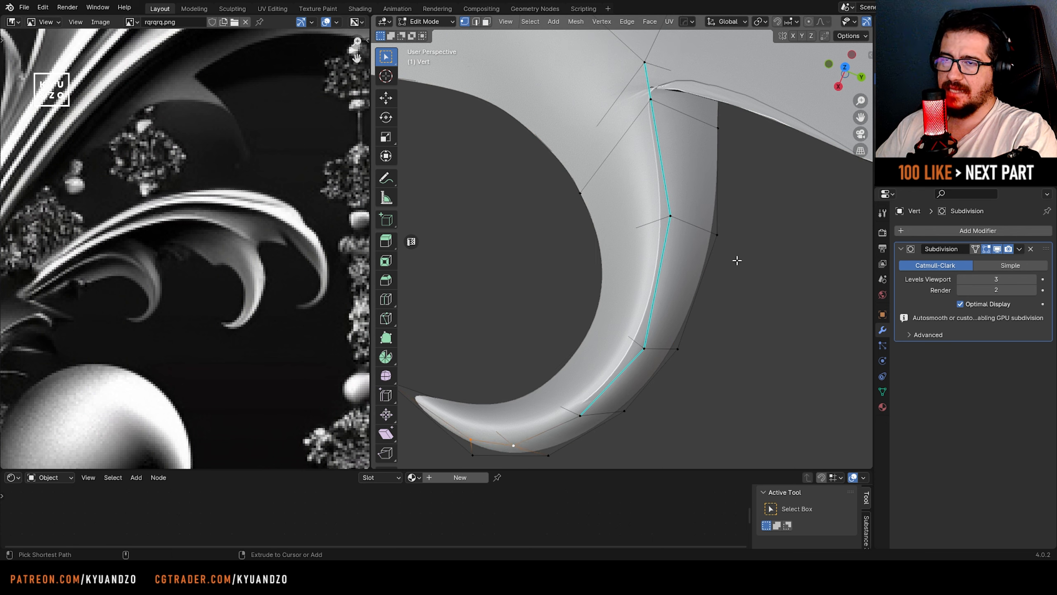
{"action": "key", "text": "Tab"}
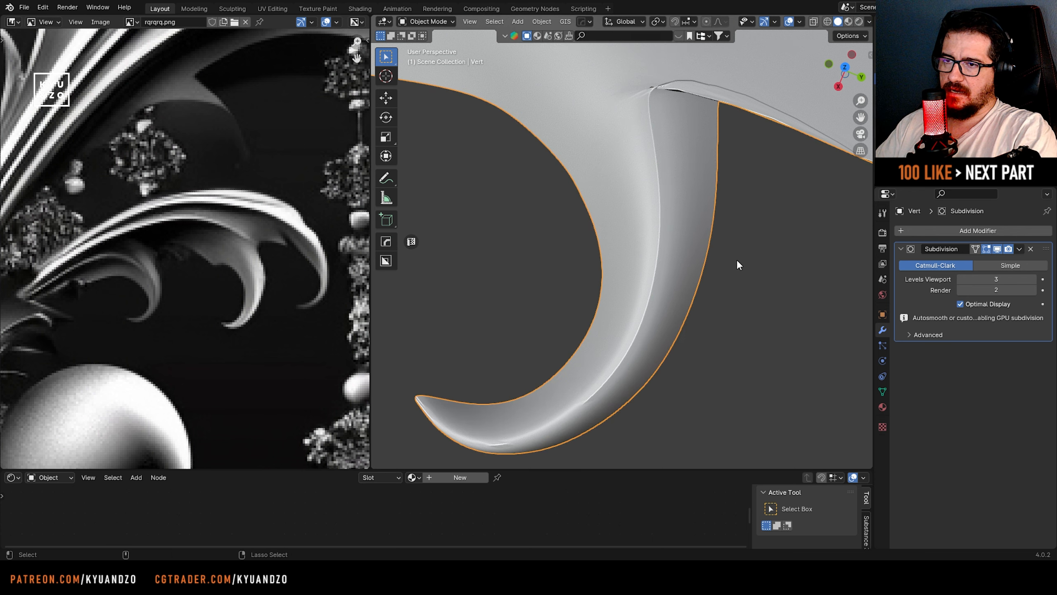
{"action": "key", "text": "Tab"}
{"action": "key", "text": "2"}
{"action": "scroll", "coordinate": [735, 254], "scroll_direction": "down", "scroll_amount": 5}
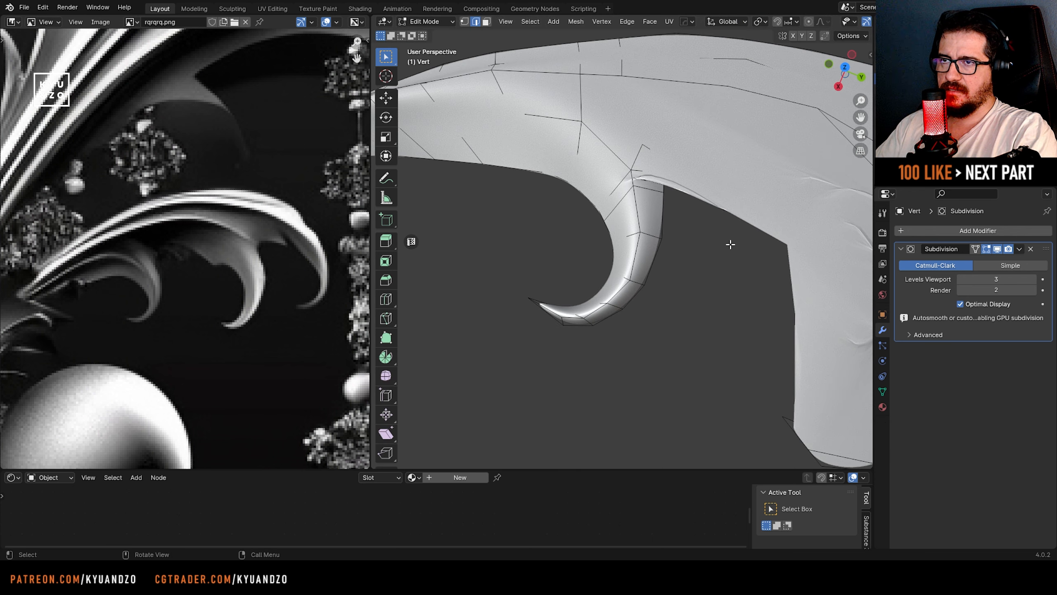
- Fly around the whole leaf in Object Mode and examine its smoothed surface and the joint with the curl
{"action": "key", "text": "Tab"}
{"action": "middle_click_drag", "start_coordinate": [565, 147], "coordinate": [774, 278], "text": "shift"}
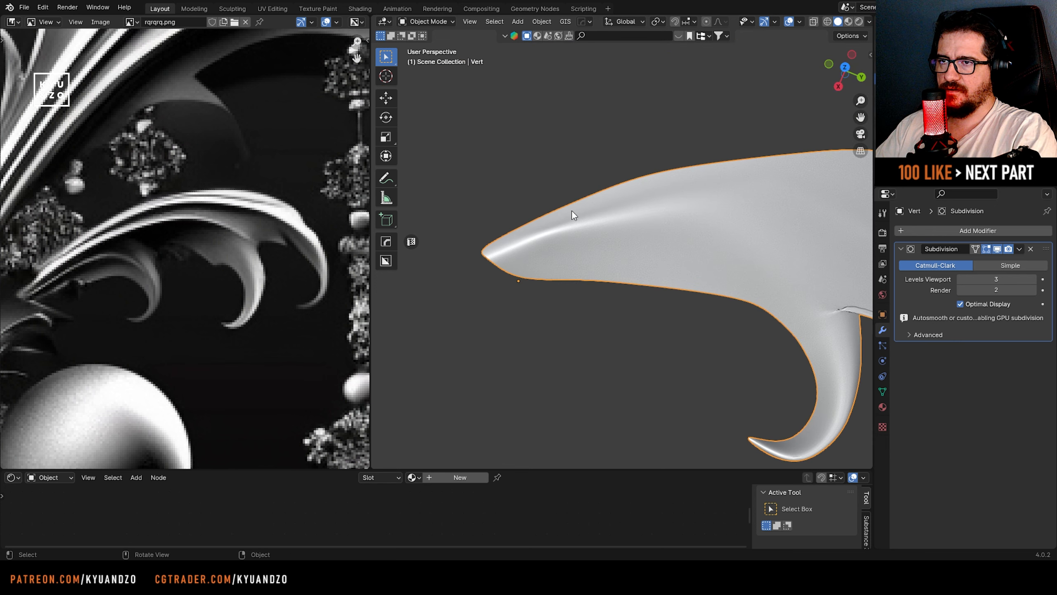
{"action": "key", "text": "shift+grave"}
{"action": "key", "text": "s"}
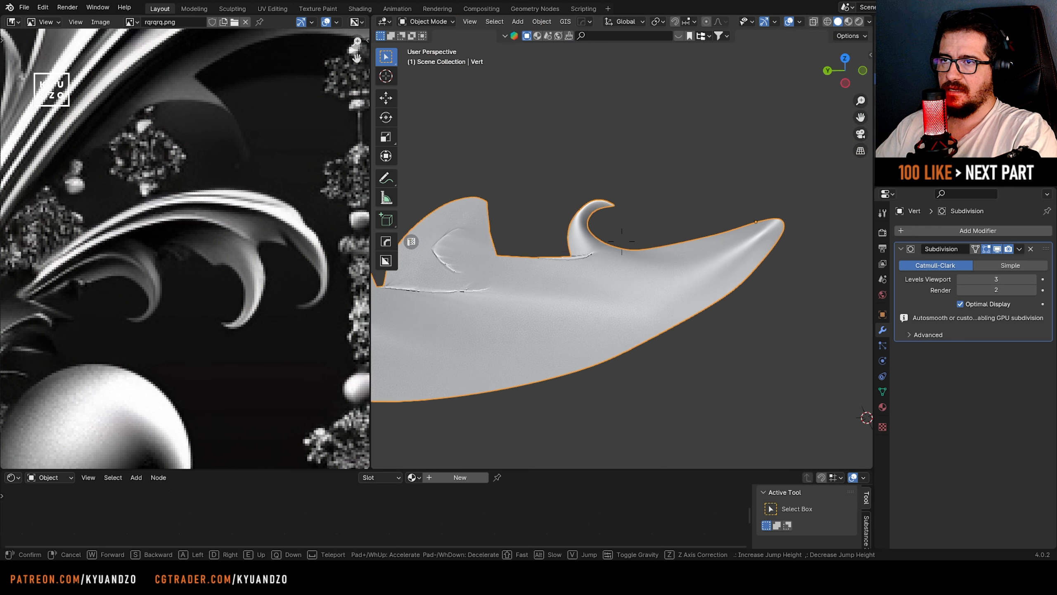
{"action": "left_click", "coordinate": [717, 213]}
{"action": "middle_click_drag", "start_coordinate": [716, 213], "coordinate": [691, 271]}
{"action": "key", "text": "Tab"}
{"action": "middle_click_drag", "start_coordinate": [537, 183], "coordinate": [606, 287], "text": "shift"}
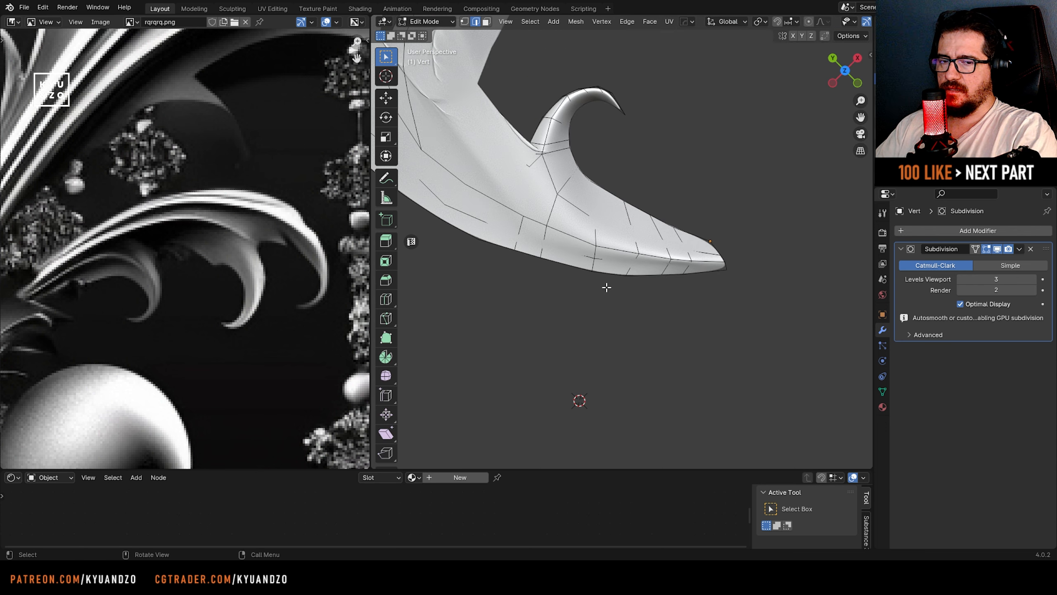
{"action": "scroll", "coordinate": [599, 271], "scroll_direction": "up", "scroll_amount": 4}
{"action": "key", "text": "Tab"}
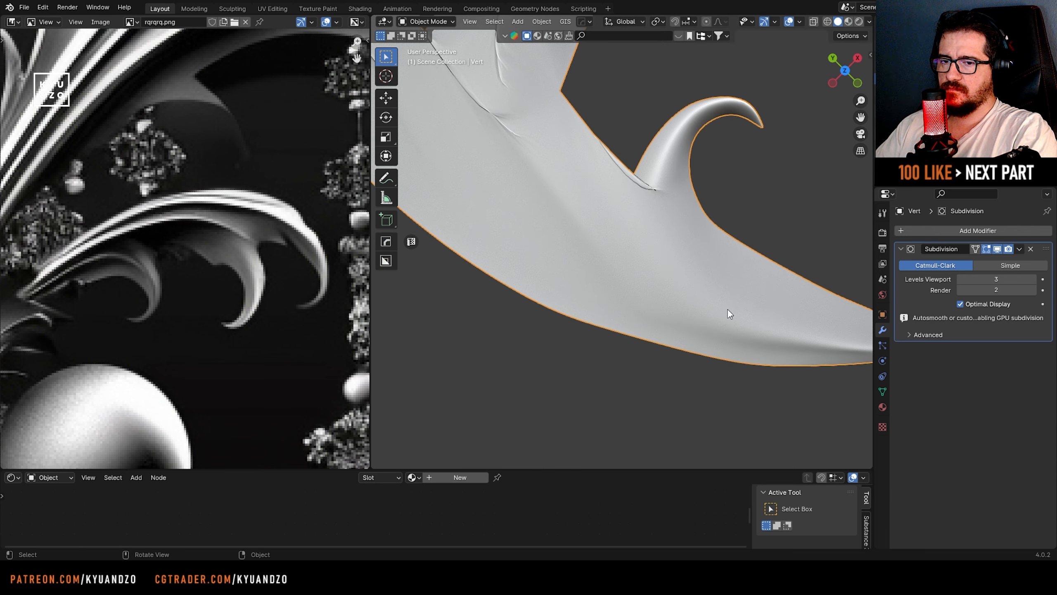
- Hide the Subdivision result and inspect the base mesh in Edit Mode where the curl joins the leaf
{"action": "left_click", "coordinate": [998, 248]}
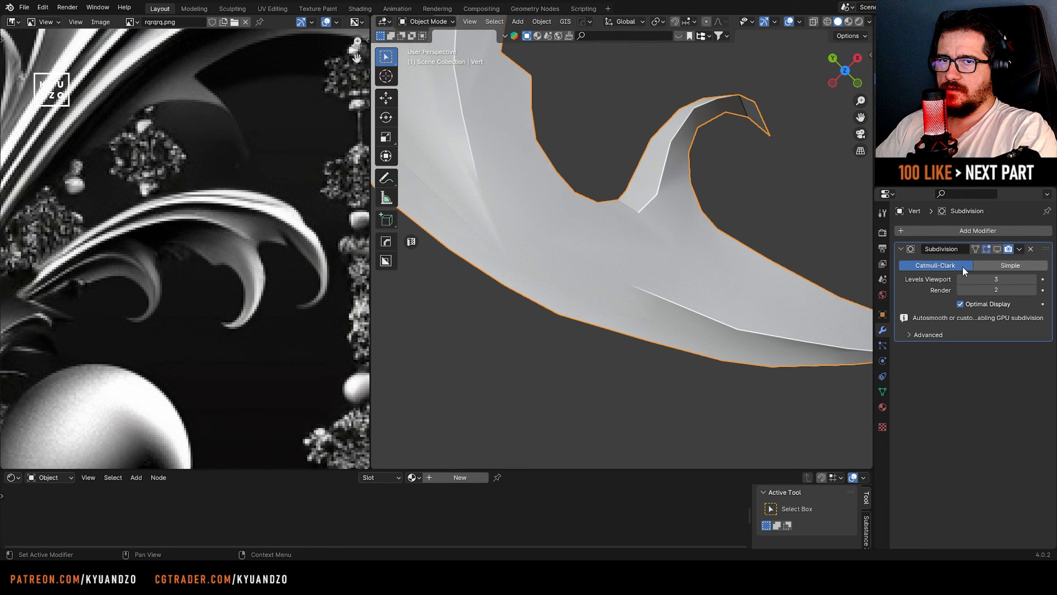
{"action": "key", "text": "Tab"}
{"action": "scroll", "coordinate": [588, 280], "scroll_direction": "up", "scroll_amount": 5}
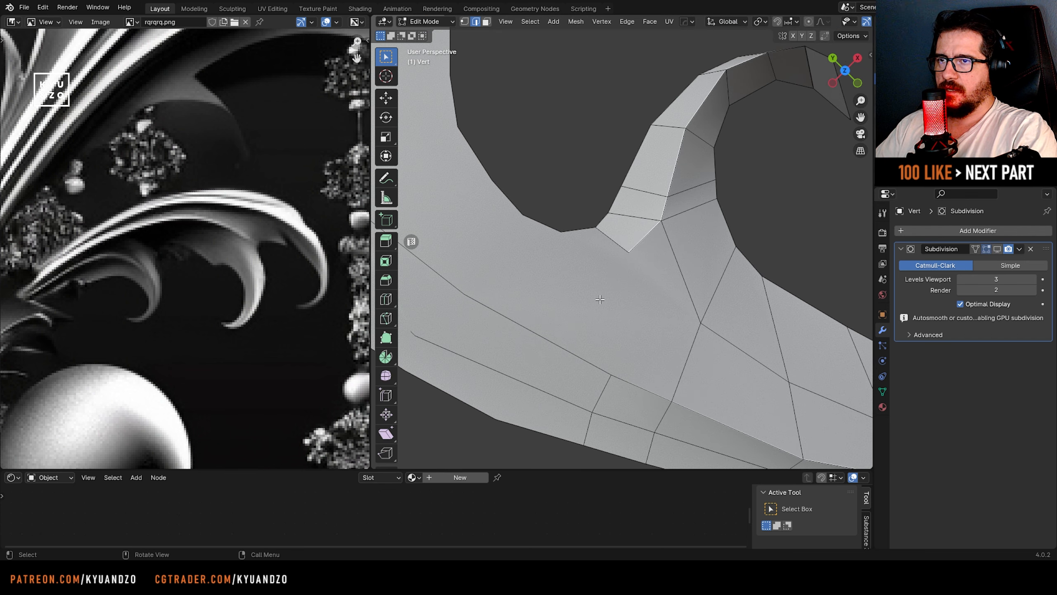
{"action": "middle_click_drag", "start_coordinate": [595, 186], "coordinate": [640, 220], "text": "shift"}
{"action": "scroll", "coordinate": [578, 227], "scroll_direction": "up", "scroll_amount": 1}
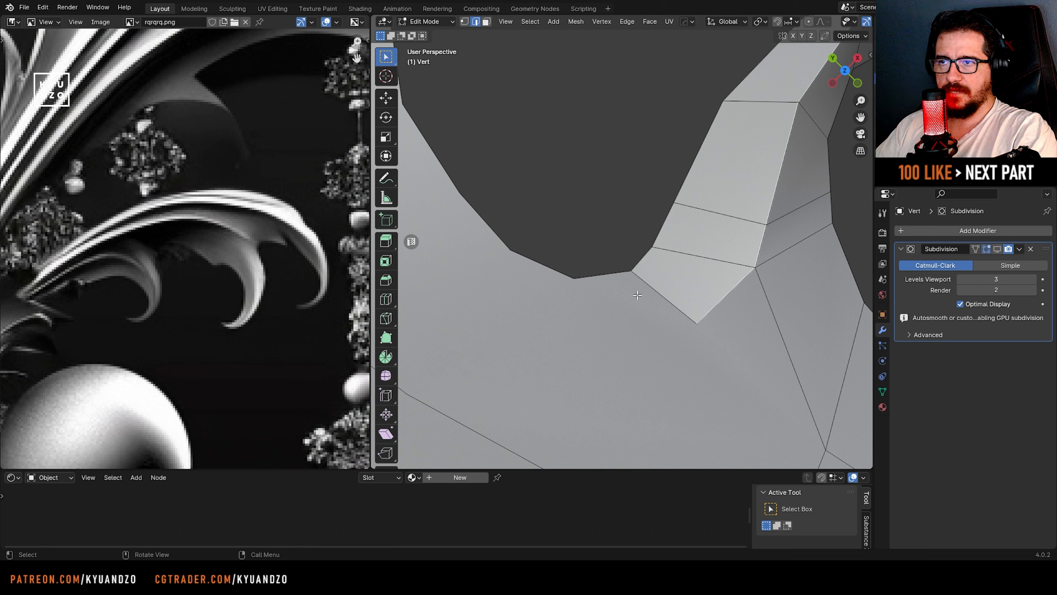
{"action": "middle_click_drag", "start_coordinate": [728, 171], "coordinate": [677, 172], "text": "shift"}
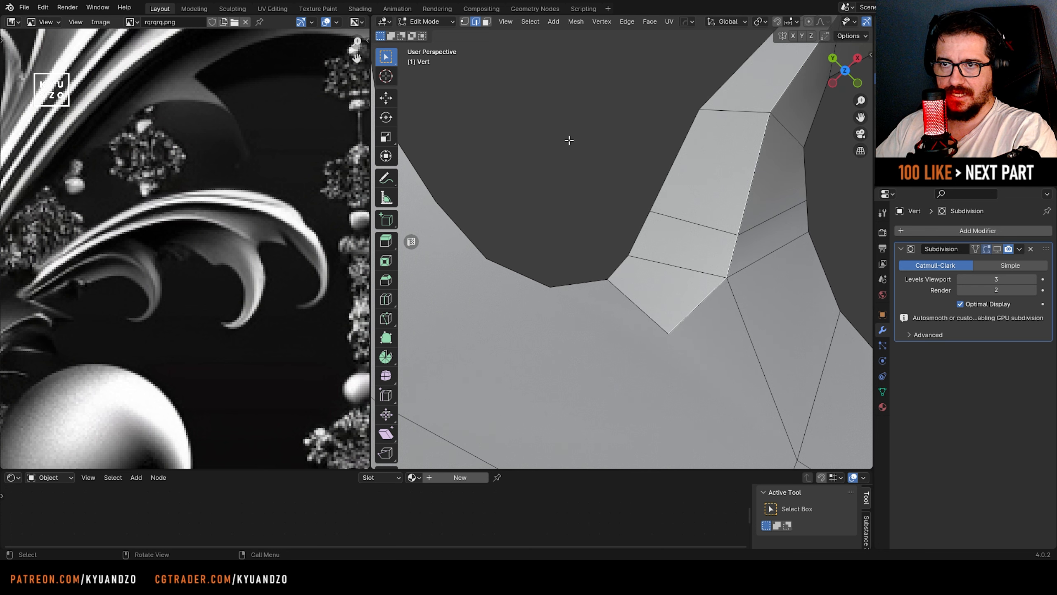
{"action": "middle_click_drag", "start_coordinate": [482, 350], "coordinate": [487, 347], "text": "shift"}
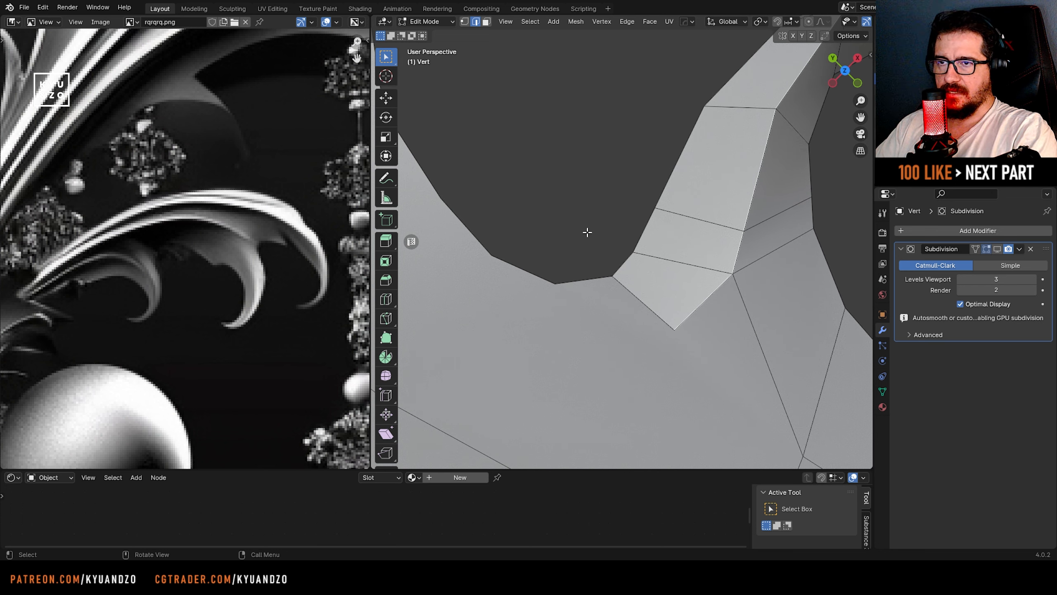
{"action": "middle_click_drag", "start_coordinate": [474, 262], "coordinate": [598, 316]}
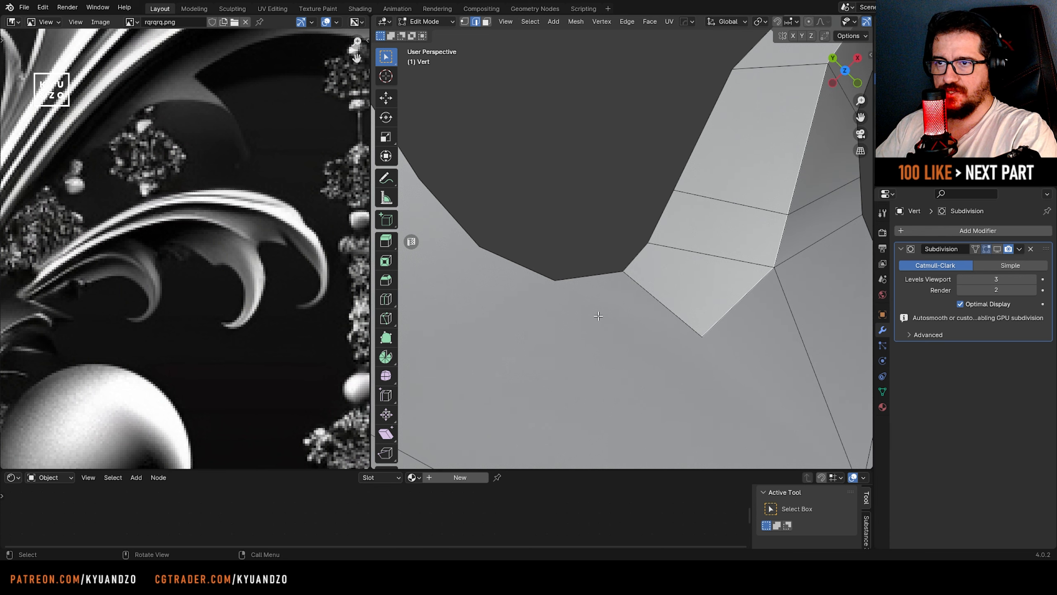
{"action": "key", "text": "k"}
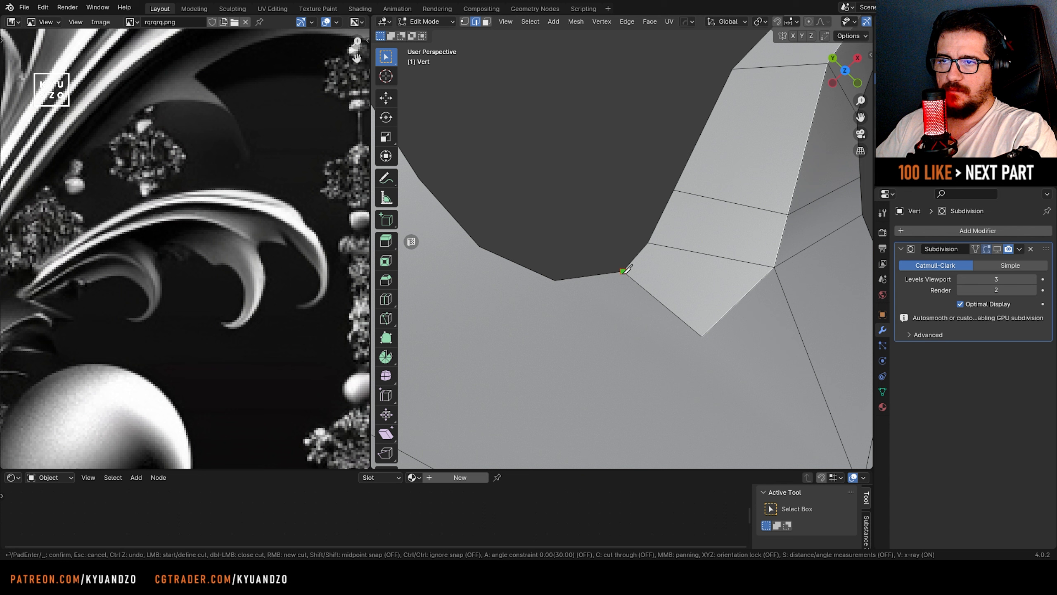
{"action": "left_click", "coordinate": [623, 271]}
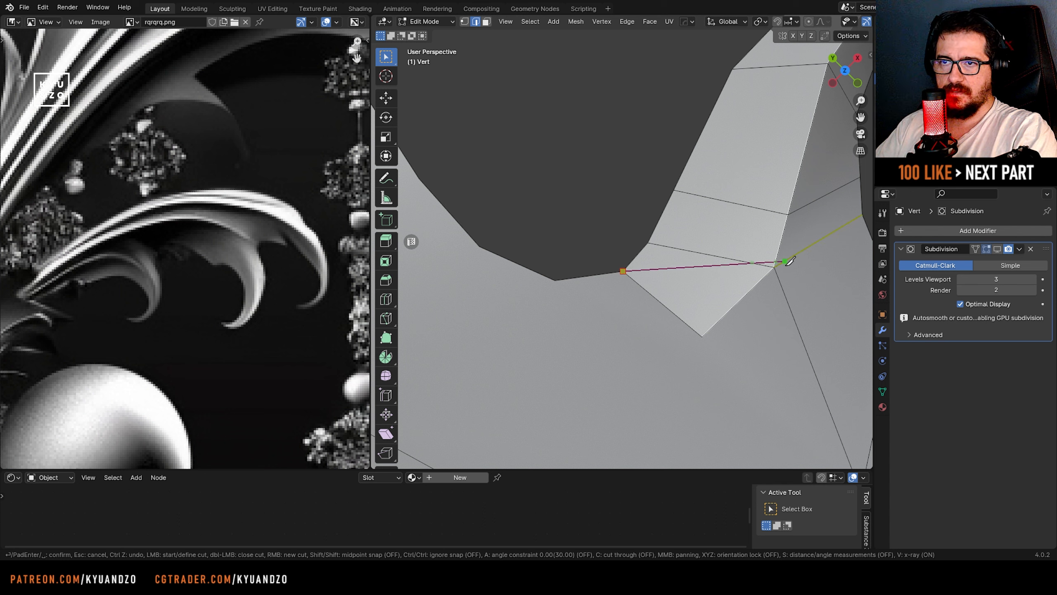
{"action": "left_click", "coordinate": [774, 267]}
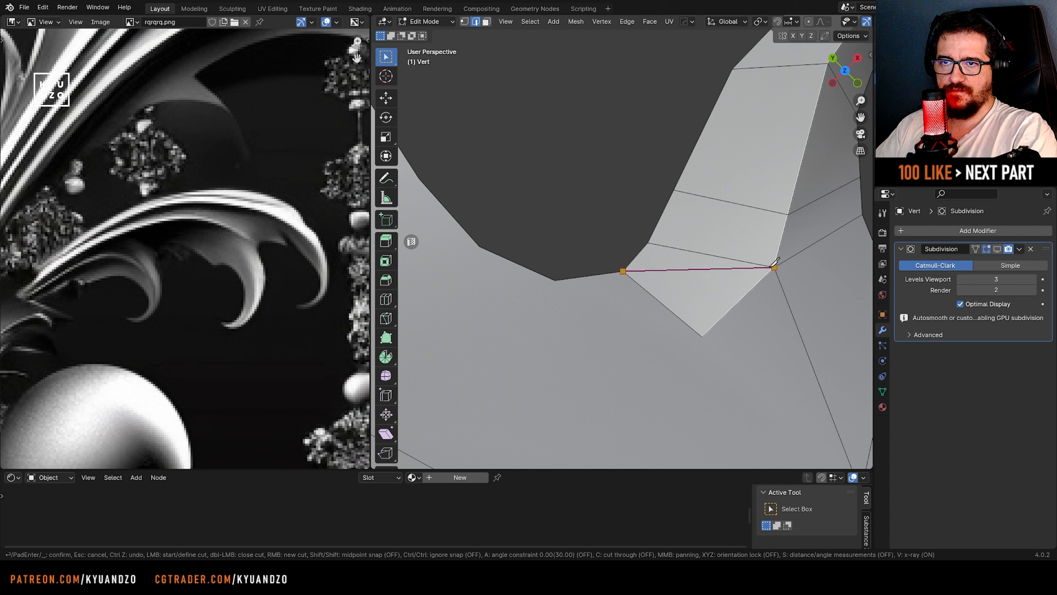
{"action": "key", "text": "ctrl+z"}
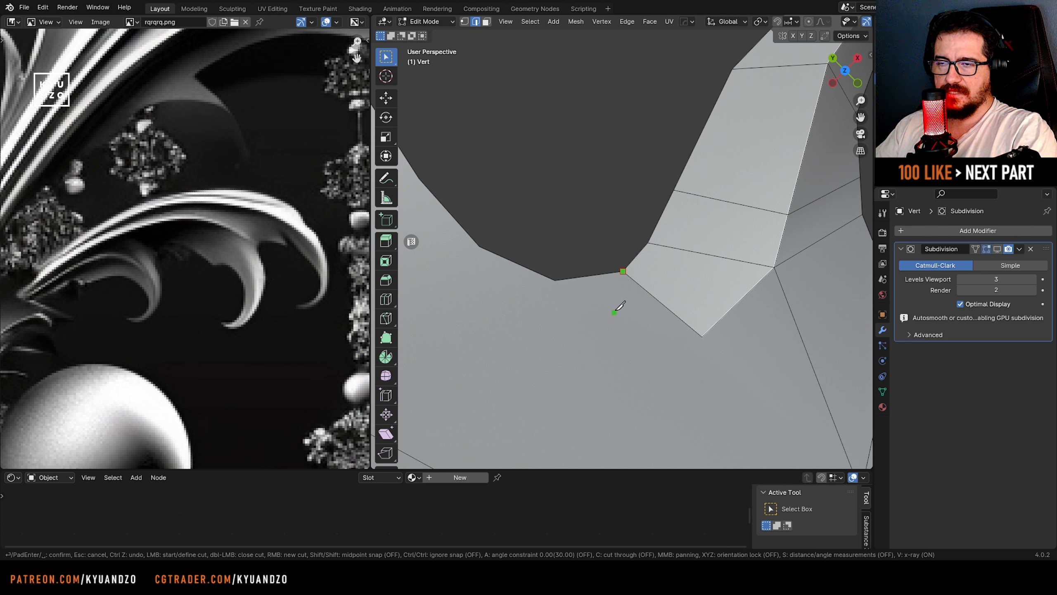
{"action": "key", "text": "Escape"}
- Leave the knife cut unfinished and select the four-sided face where the curl's ridge meets the leaf
{"action": "left_click", "coordinate": [669, 295]}
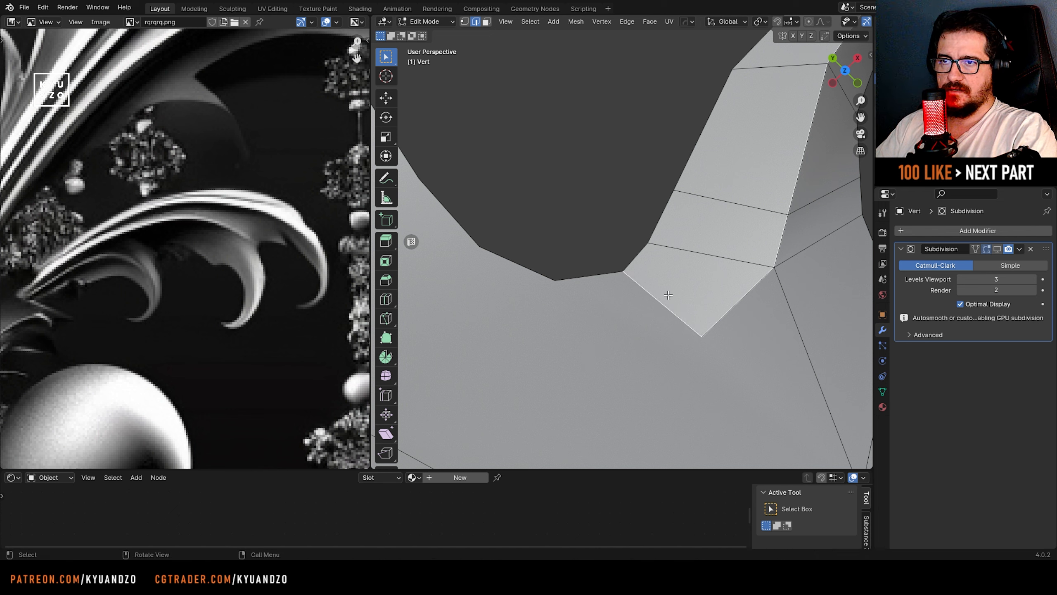
{"action": "scroll", "coordinate": [669, 295], "scroll_direction": "down", "scroll_amount": 3}
{"action": "key", "text": "3"}
{"action": "left_click", "coordinate": [665, 260]}
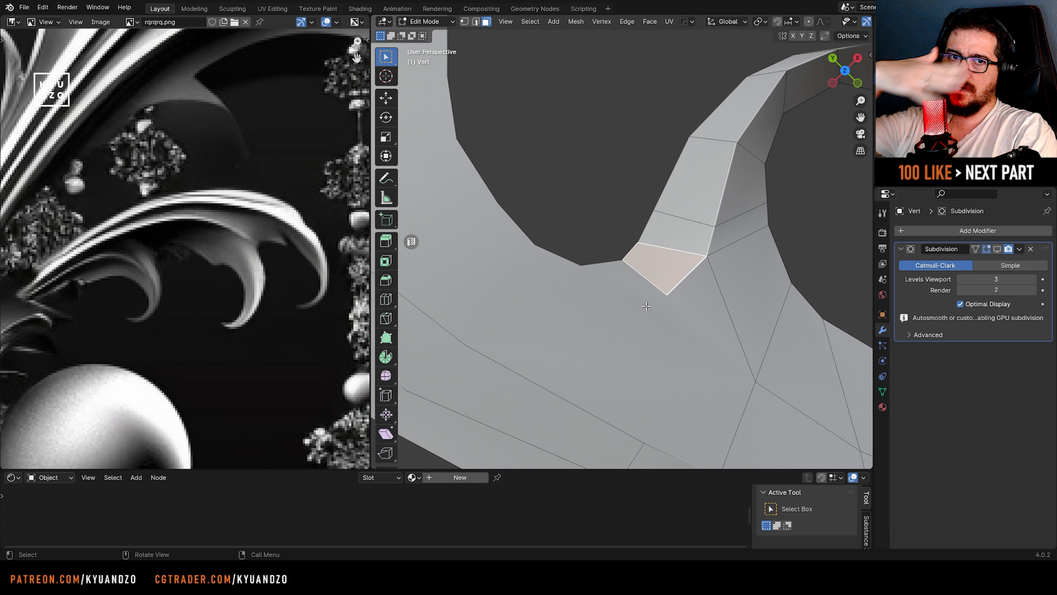
- Outline the selected face with a freehand annotation and sketch an adjoining quad along the curl's inner rim
{"action": "middle_click_drag", "start_coordinate": [585, 231], "coordinate": [599, 329], "text": "shift"}
{"action": "scroll", "coordinate": [599, 328], "scroll_direction": "up", "scroll_amount": 2}
{"action": "middle_click_drag", "start_coordinate": [596, 269], "coordinate": [604, 68], "text": "shift"}
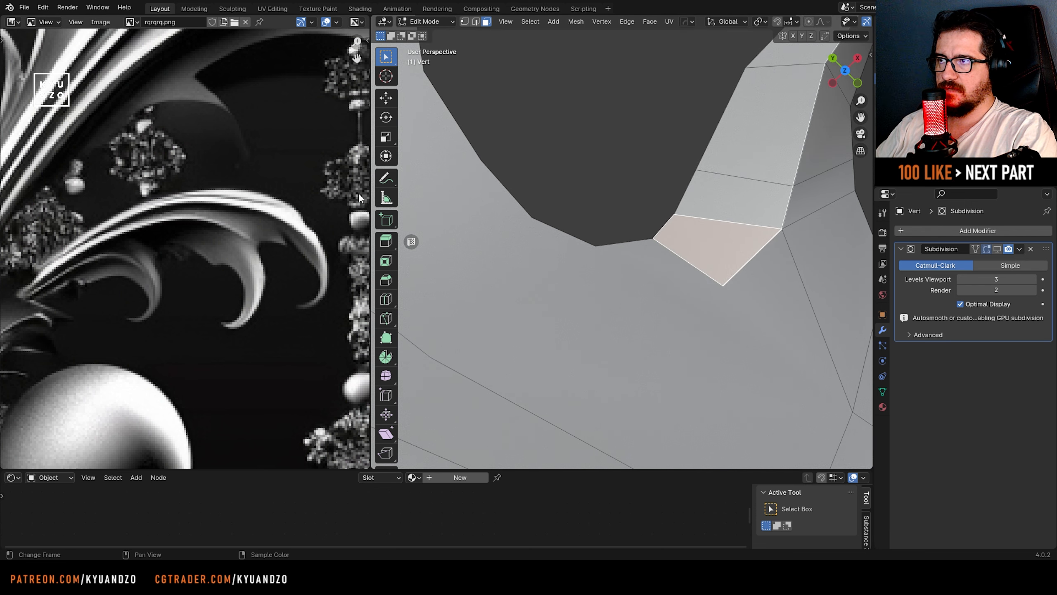
{"action": "left_click", "coordinate": [387, 178]}
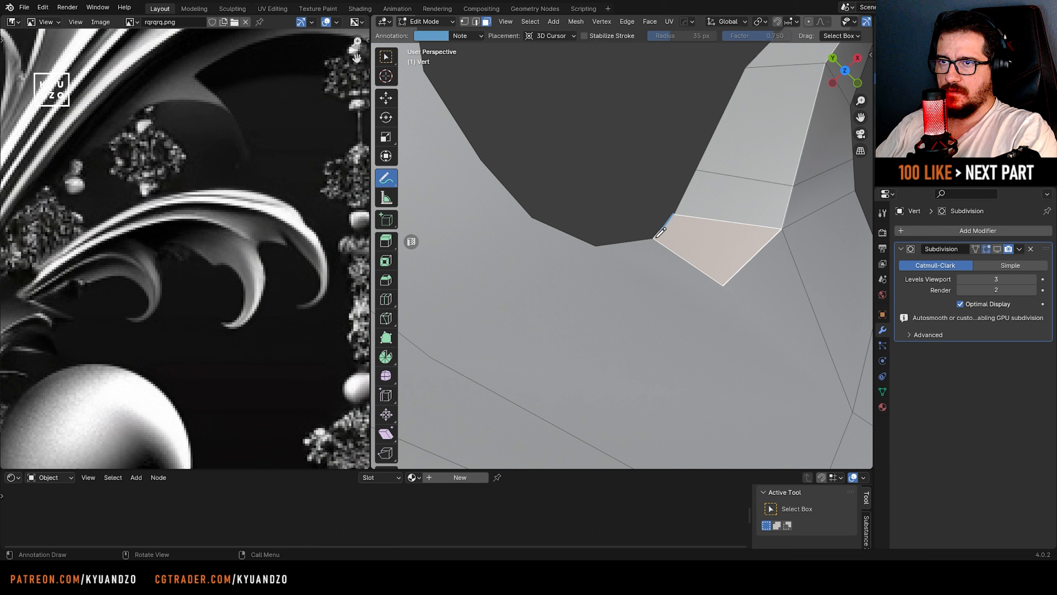
{"action": "mouse_move", "coordinate": [675, 216]}
{"action": "left_mouse_down"}
{"action": "mouse_move", "coordinate": [726, 278]}
{"action": "mouse_move", "coordinate": [792, 234]}
{"action": "mouse_move", "coordinate": [674, 214]}
{"action": "left_mouse_up"}
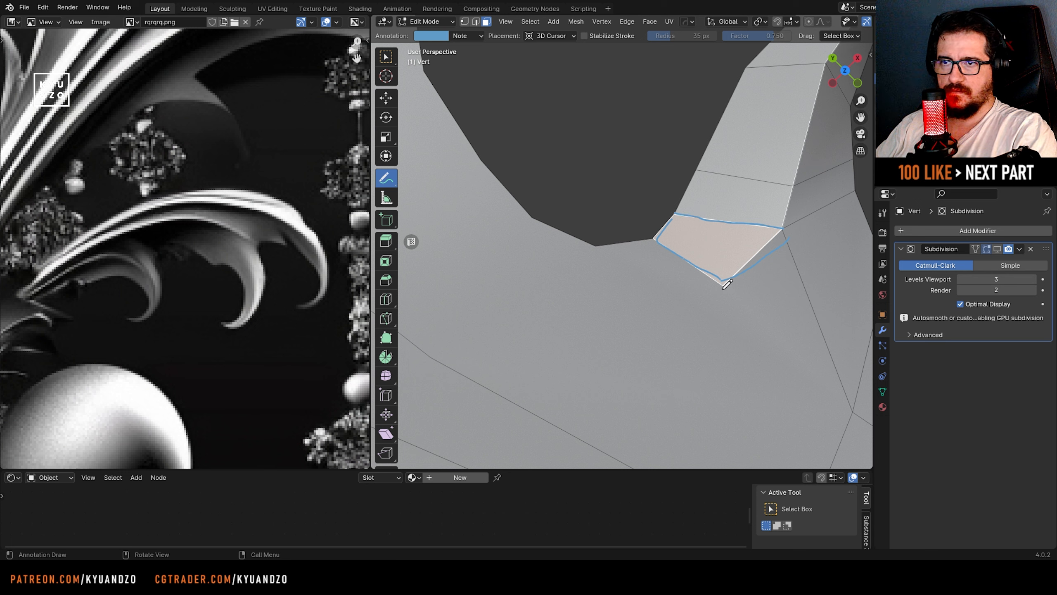
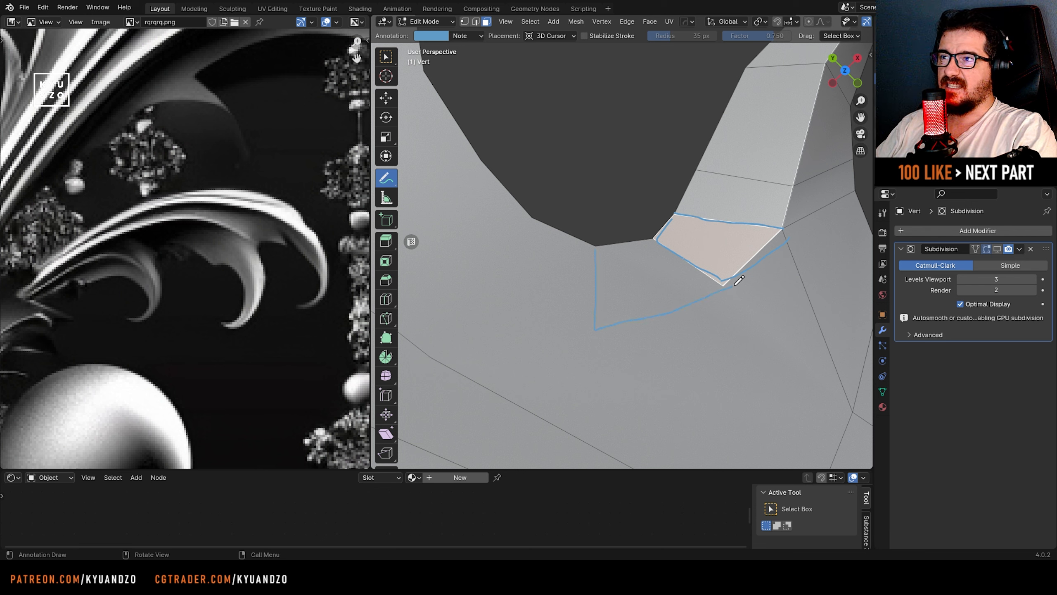
- Set the annotation colour to red, retrace the selected face, and mark the inside of the adjoining quad
{"action": "left_click", "coordinate": [429, 36]}
{"action": "left_click_drag", "start_coordinate": [474, 124], "coordinate": [465, 144]}
{"action": "left_click_drag", "start_coordinate": [729, 287], "coordinate": [649, 240]}
{"action": "middle_click_drag", "start_coordinate": [556, 252], "coordinate": [626, 231], "text": "shift"}
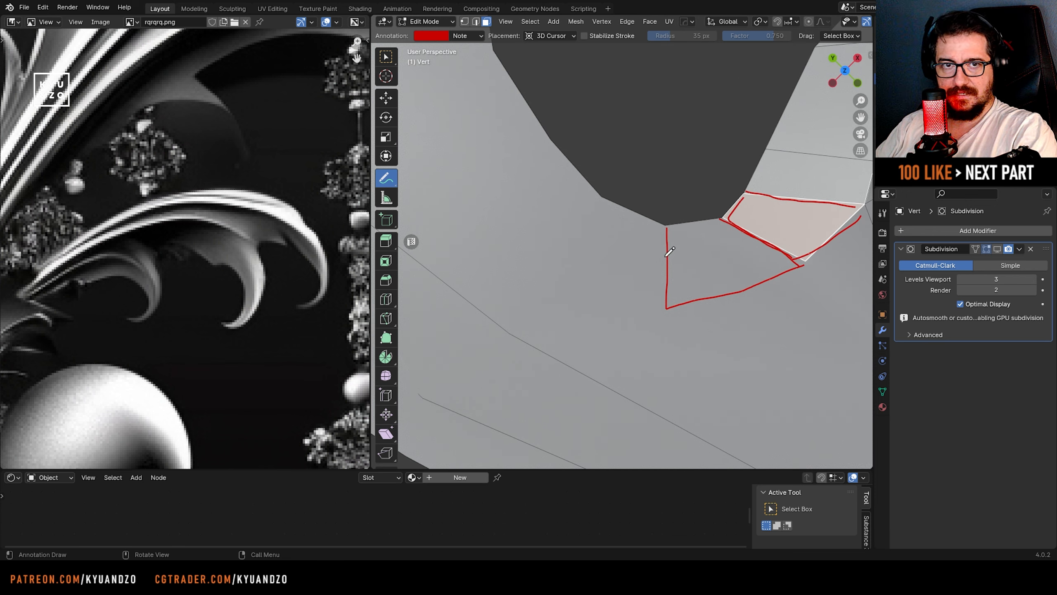
{"action": "mouse_move", "coordinate": [716, 254]}
{"action": "left_mouse_down"}
{"action": "mouse_move", "coordinate": [699, 253]}
{"action": "mouse_move", "coordinate": [689, 279]}
{"action": "left_mouse_up"}
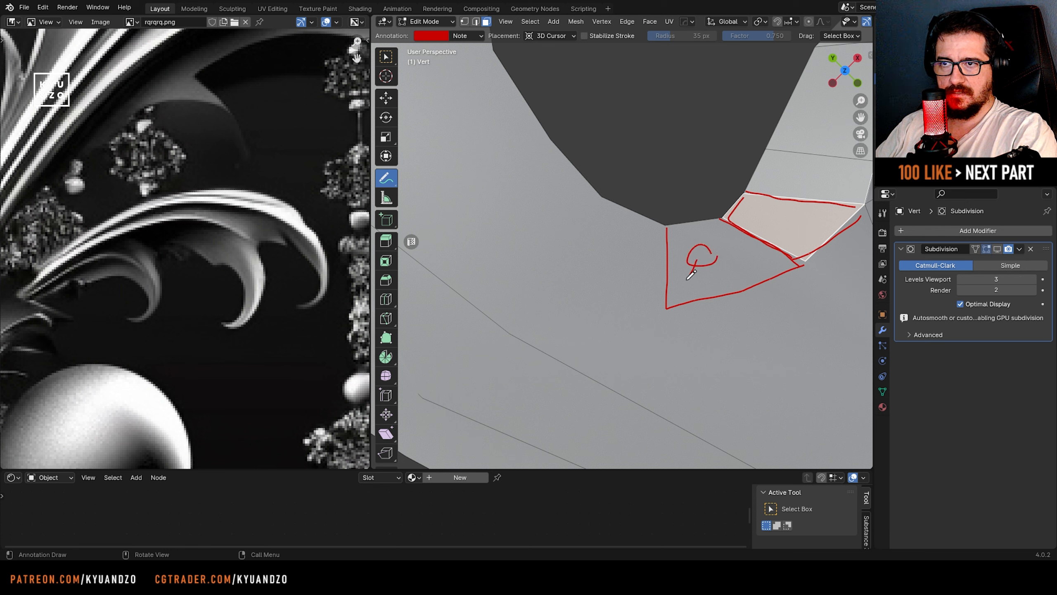
- Annotate two more quads continuing along the inner rim at the curl's base
{"action": "mouse_move", "coordinate": [599, 195]}
{"action": "left_mouse_down"}
{"action": "mouse_move", "coordinate": [556, 243]}
{"action": "mouse_move", "coordinate": [669, 309]}
{"action": "left_mouse_up"}
{"action": "middle_click_drag", "start_coordinate": [538, 230], "coordinate": [652, 312], "text": "shift"}
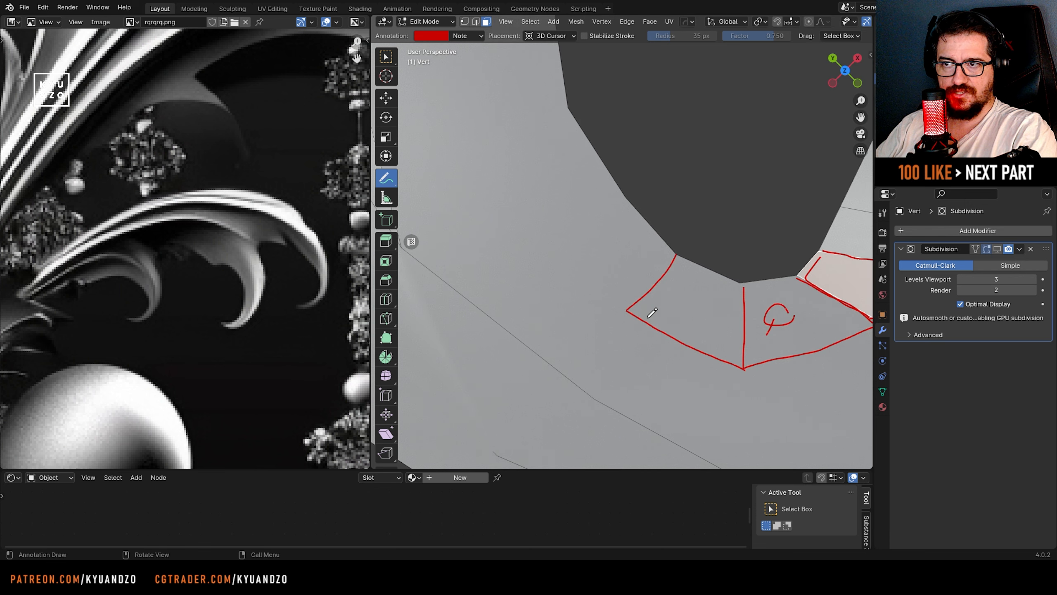
{"action": "mouse_move", "coordinate": [607, 203]}
{"action": "left_mouse_down"}
{"action": "mouse_move", "coordinate": [539, 231]}
{"action": "mouse_move", "coordinate": [629, 313]}
{"action": "left_mouse_up"}
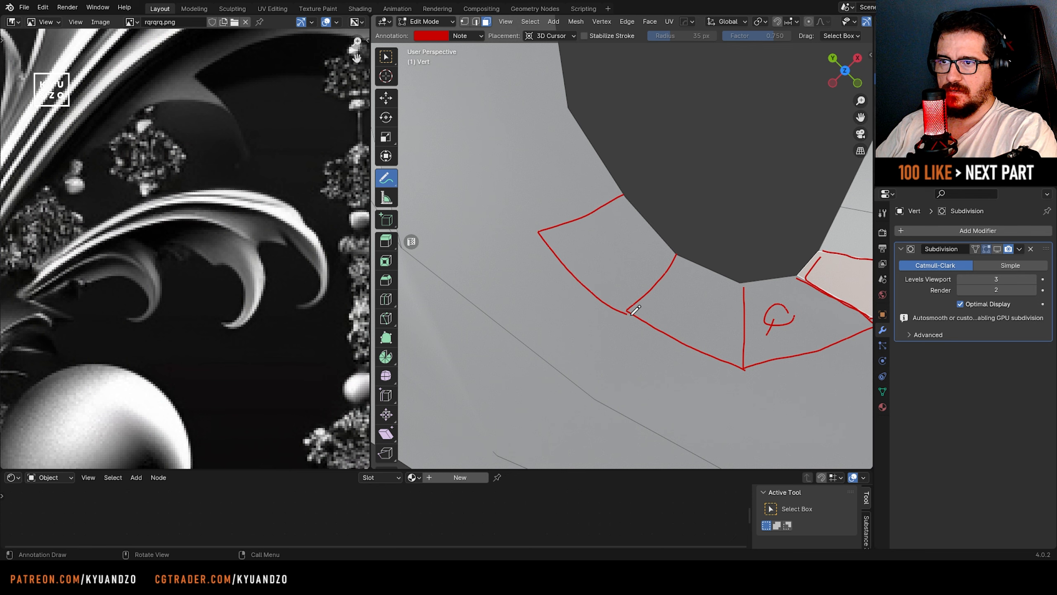
- Annotate two cross-edges on the inner band near the curl's tip, one from the rim vertex and one from the ridge vertex
{"action": "scroll", "coordinate": [591, 213], "scroll_direction": "down", "scroll_amount": 10}
{"action": "scroll", "coordinate": [586, 206], "scroll_direction": "up", "scroll_amount": 2}
{"action": "middle_click_drag", "start_coordinate": [585, 206], "coordinate": [618, 299], "text": "shift"}
{"action": "scroll", "coordinate": [628, 235], "scroll_direction": "up", "scroll_amount": 7}
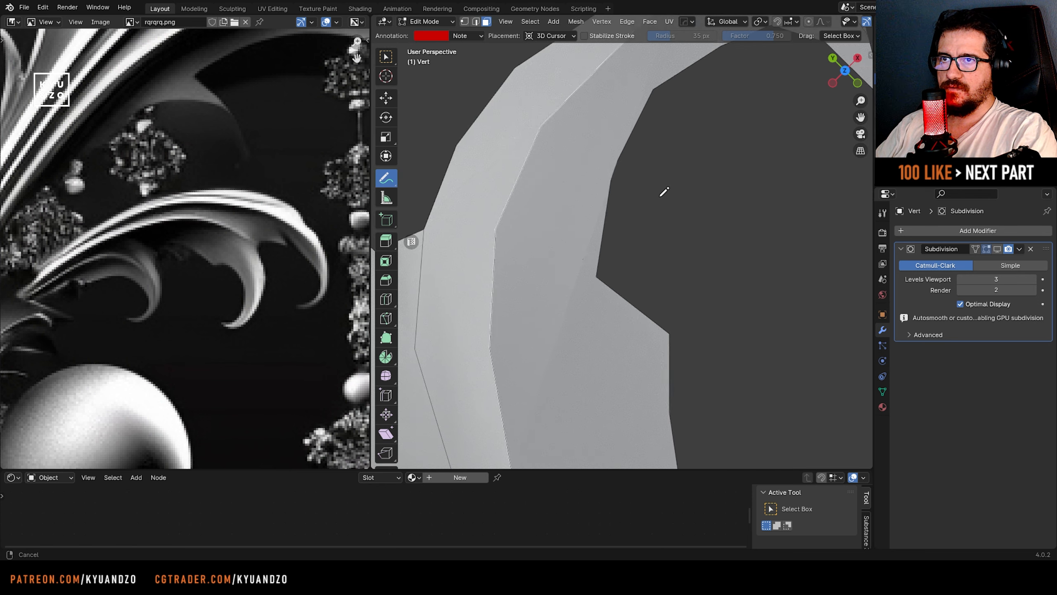
{"action": "middle_click_drag", "start_coordinate": [661, 196], "coordinate": [616, 264], "text": "shift"}
{"action": "scroll", "coordinate": [616, 264], "scroll_direction": "up", "scroll_amount": 3}
{"action": "scroll", "coordinate": [619, 259], "scroll_direction": "up", "scroll_amount": 1}
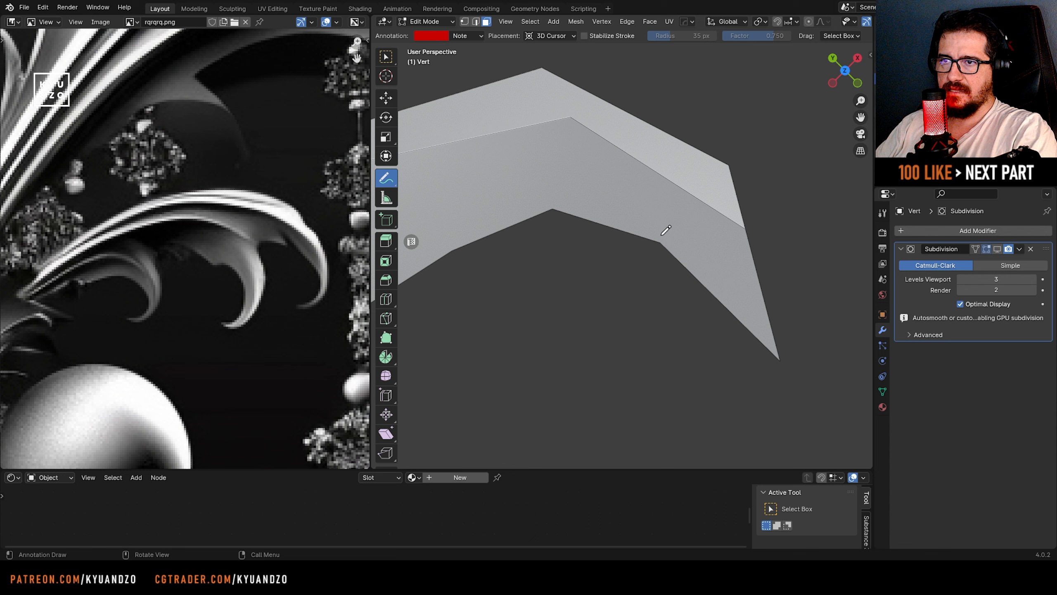
{"action": "left_click_drag", "start_coordinate": [663, 243], "coordinate": [693, 201]}
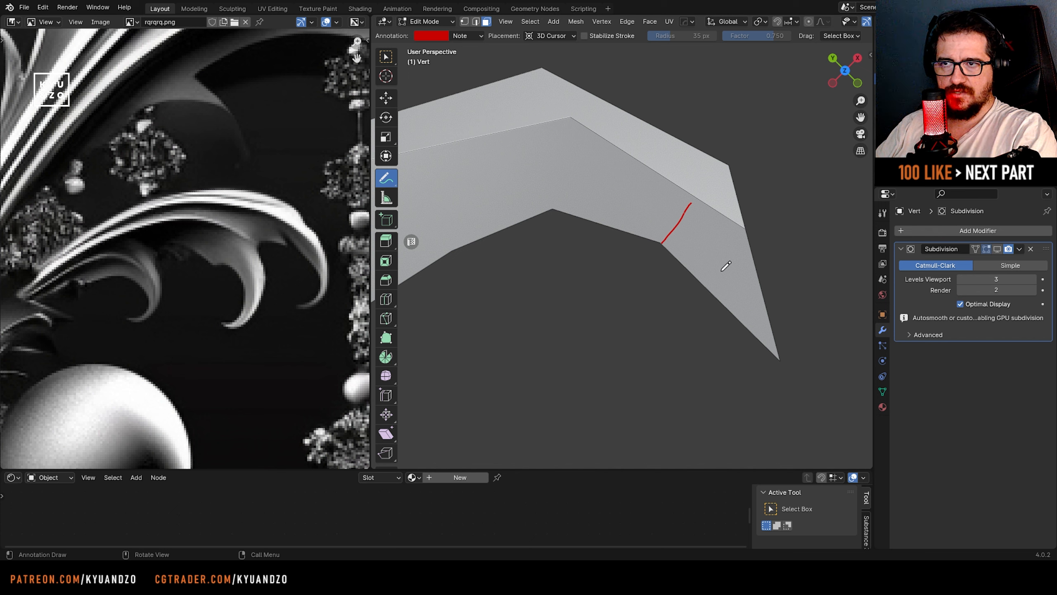
{"action": "left_click_drag", "start_coordinate": [746, 228], "coordinate": [714, 273]}
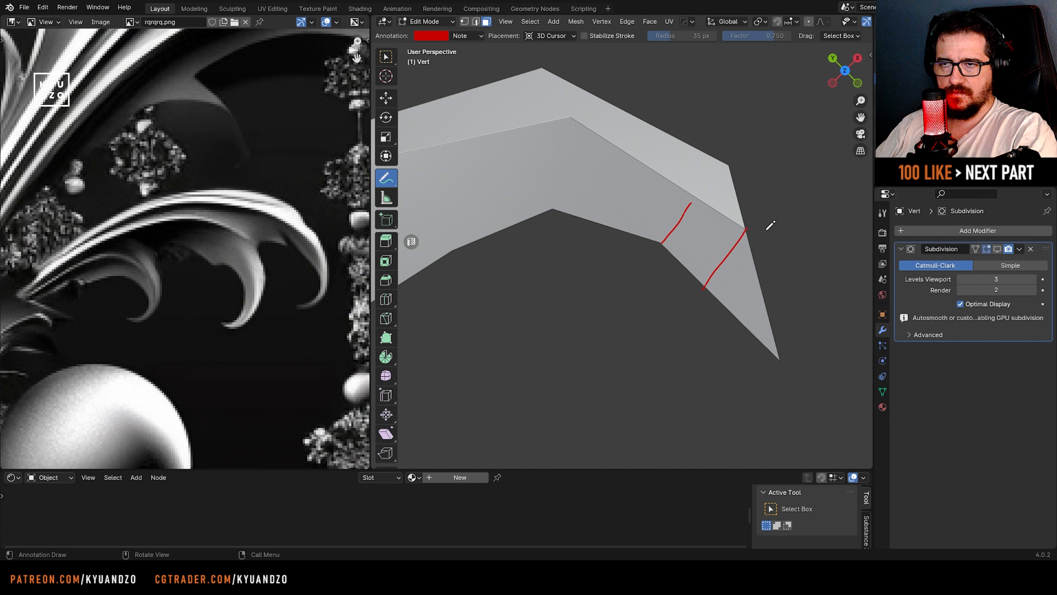
- Annotate two more cross-edges on the inner band, at the ridge bend and farther back from the tip
{"action": "middle_click_drag", "start_coordinate": [650, 250], "coordinate": [742, 321], "text": "shift"}
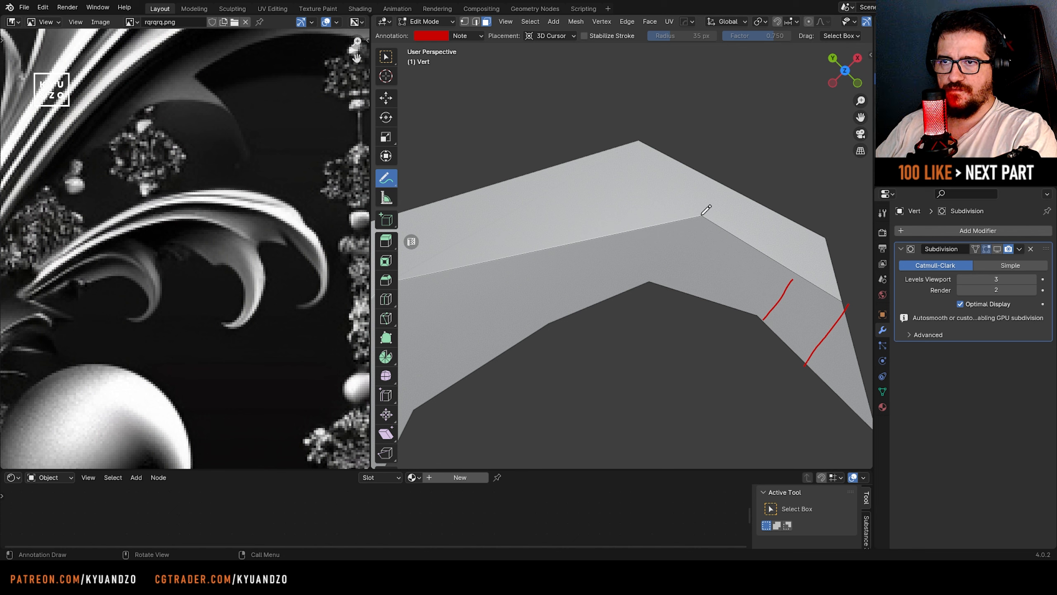
{"action": "left_click_drag", "start_coordinate": [699, 217], "coordinate": [637, 284]}
{"action": "scroll", "coordinate": [592, 304], "scroll_direction": "down", "scroll_amount": 2}
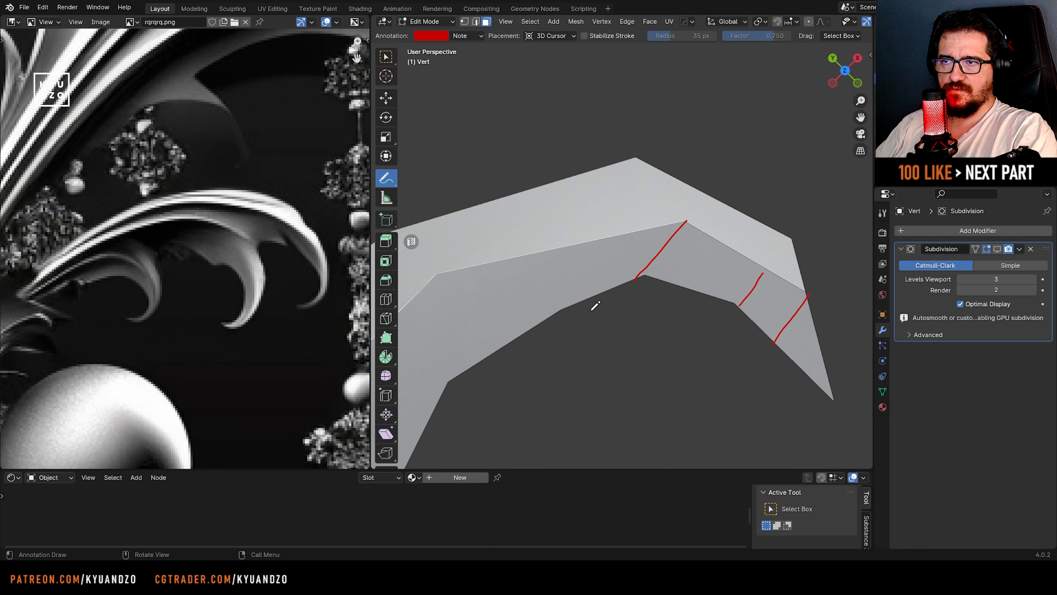
{"action": "left_click_drag", "start_coordinate": [516, 252], "coordinate": [531, 269]}
{"action": "middle_click_drag", "start_coordinate": [531, 269], "coordinate": [543, 323]}
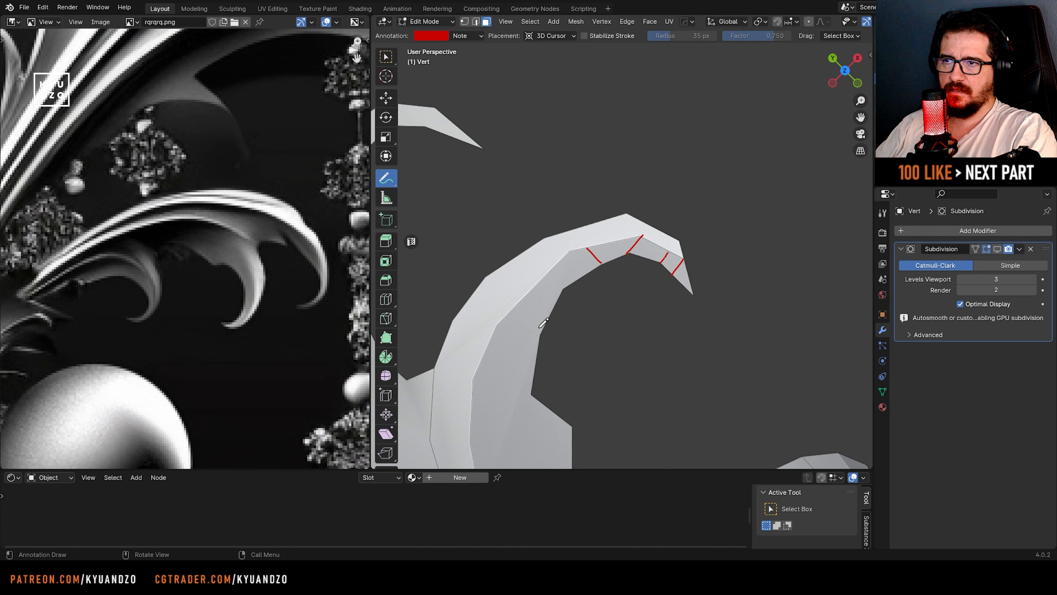
{"action": "scroll", "coordinate": [587, 293], "scroll_direction": "up", "scroll_amount": 3}
{"action": "scroll", "coordinate": [622, 248], "scroll_direction": "up", "scroll_amount": 3}
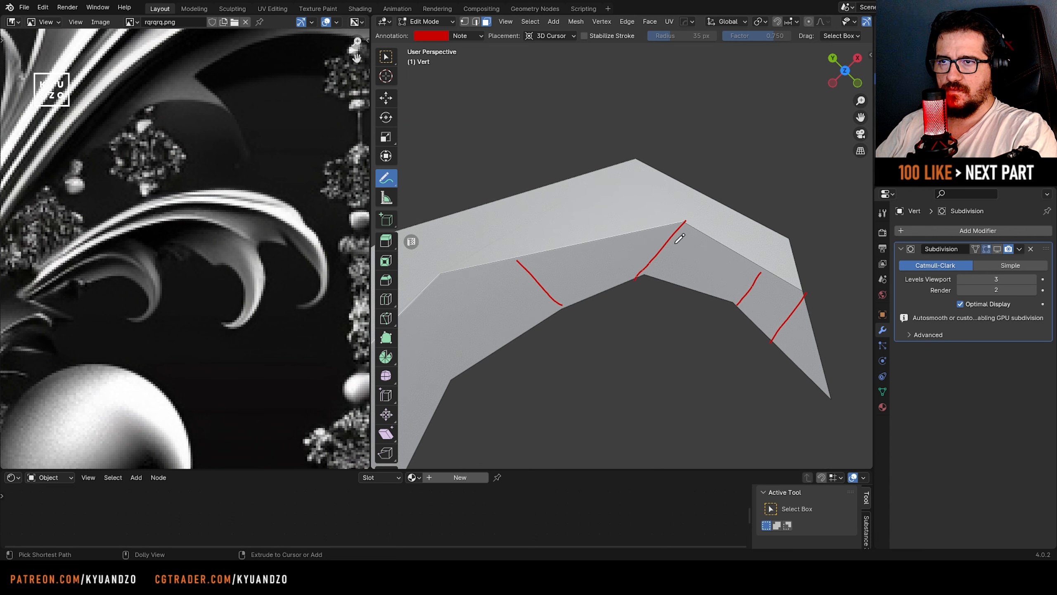
- Erase the two annotated cross-edges farther from the curl's tip with the Annotate Eraser
{"action": "left_click", "coordinate": [386, 179]}
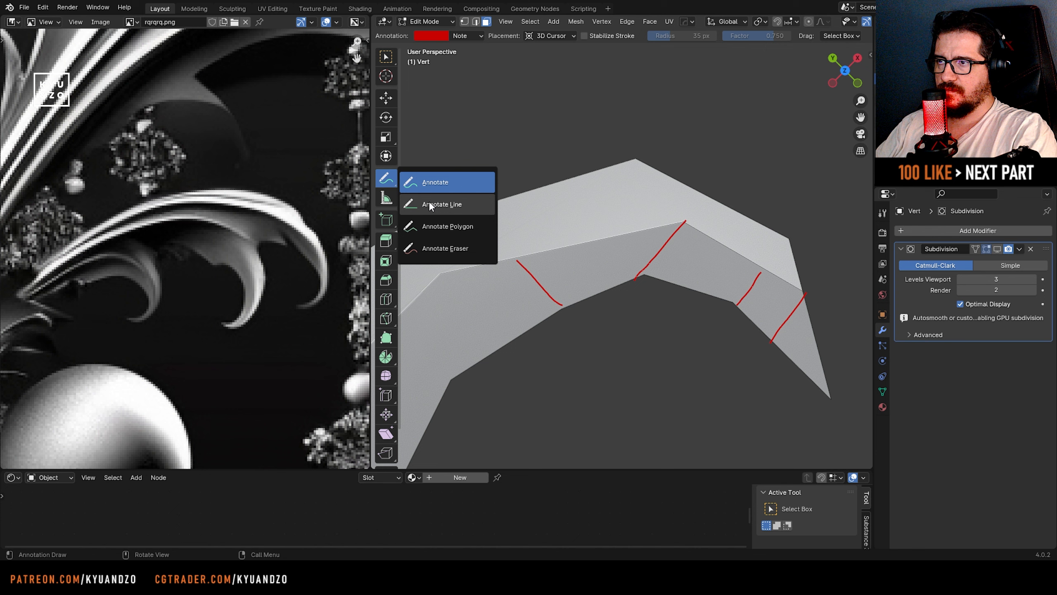
{"action": "left_click", "coordinate": [436, 242]}
{"action": "left_click_drag", "start_coordinate": [620, 277], "coordinate": [691, 201]}
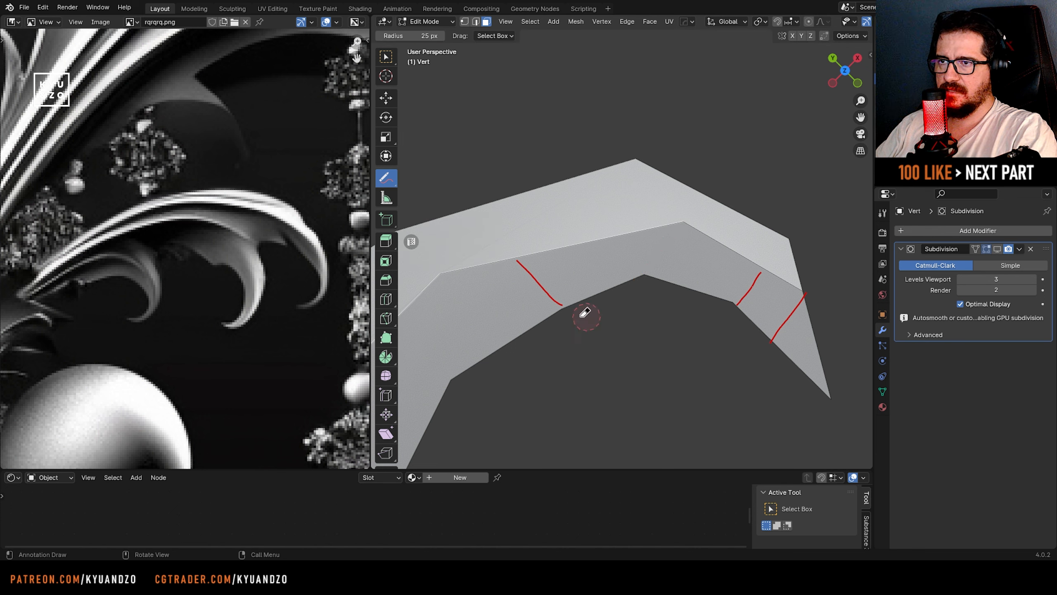
{"action": "left_click_drag", "start_coordinate": [586, 316], "coordinate": [677, 342]}
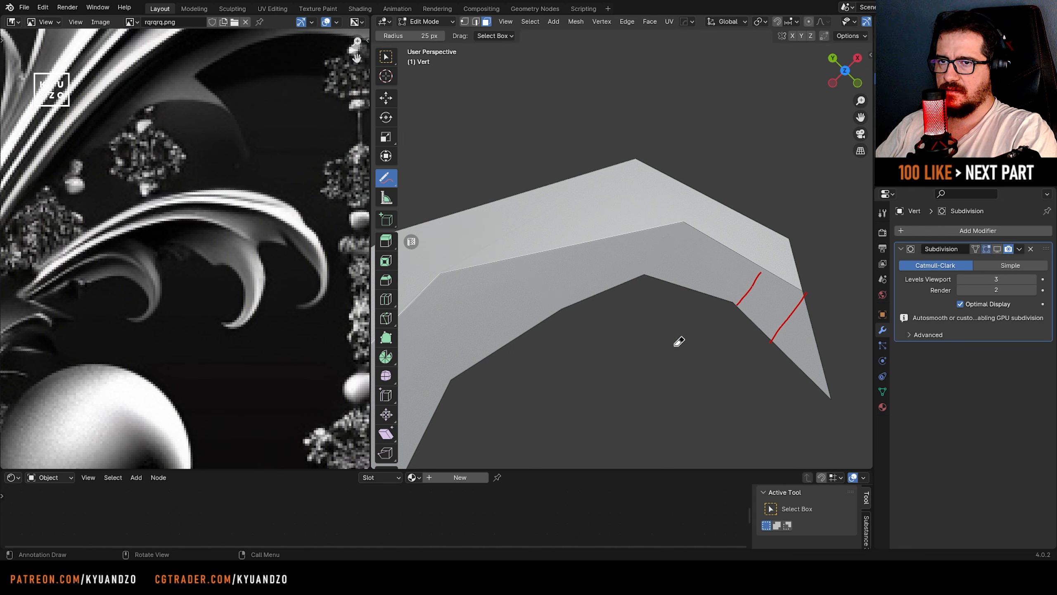
- Annotate a straighter cross-edge with an arrow at the ridge bend, trace the ridge, and continue two cross-edges over the outer band
{"action": "left_click", "coordinate": [382, 181]}
{"action": "left_click", "coordinate": [433, 181]}
{"action": "left_click_drag", "start_coordinate": [684, 222], "coordinate": [682, 288]}
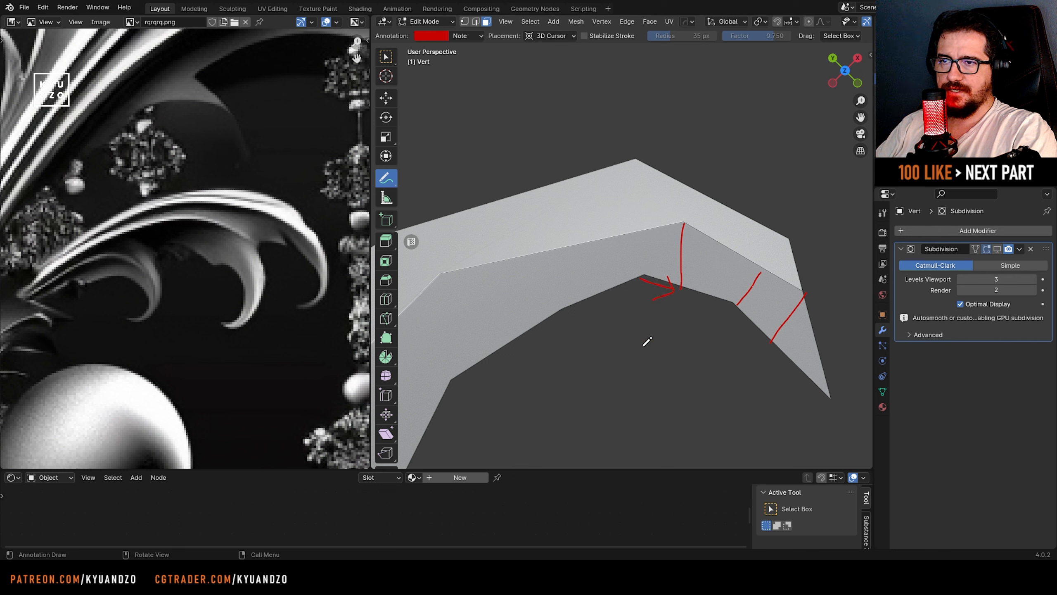
{"action": "mouse_move", "coordinate": [686, 220]}
{"action": "left_mouse_down"}
{"action": "mouse_move", "coordinate": [756, 274]}
{"action": "mouse_move", "coordinate": [752, 222]}
{"action": "left_mouse_up"}
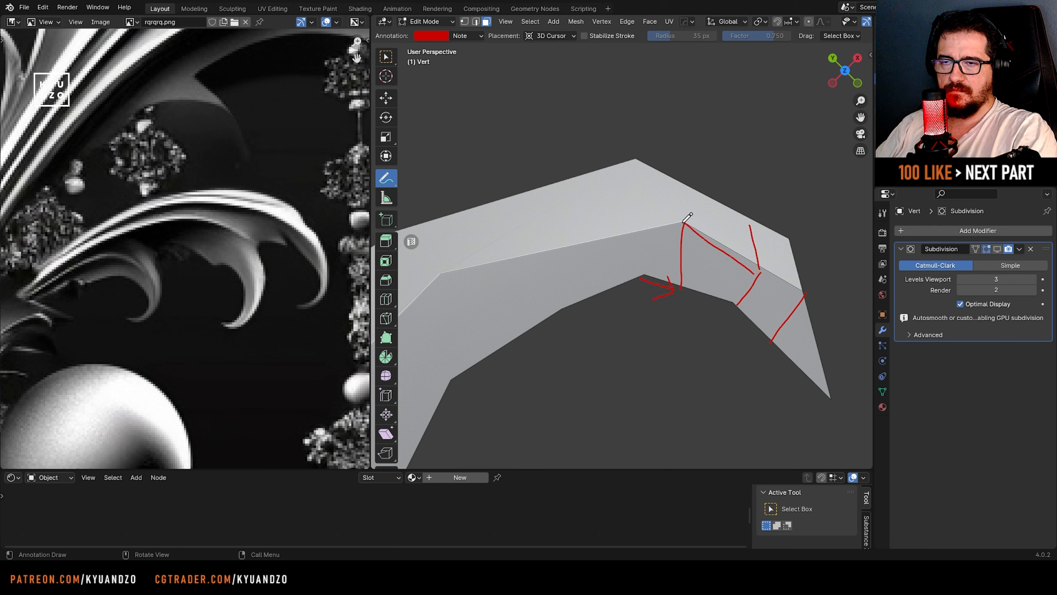
{"action": "left_click_drag", "start_coordinate": [684, 222], "coordinate": [674, 180]}
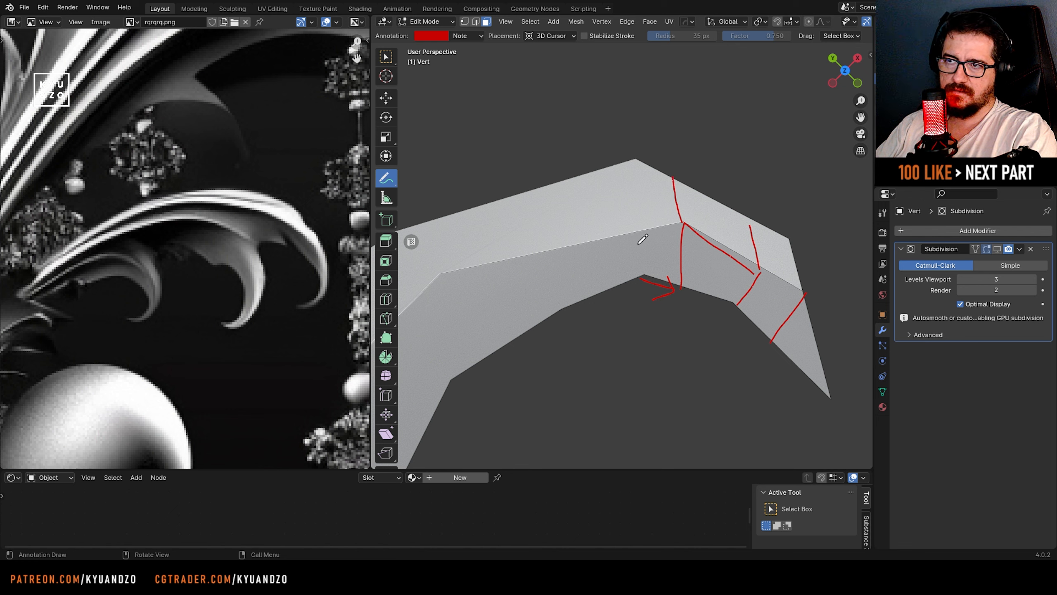
- Annotate three cross-edges from the inner rim vertices to the ridge farther down the curl
{"action": "middle_click_drag", "start_coordinate": [586, 245], "coordinate": [766, 268], "text": "shift"}
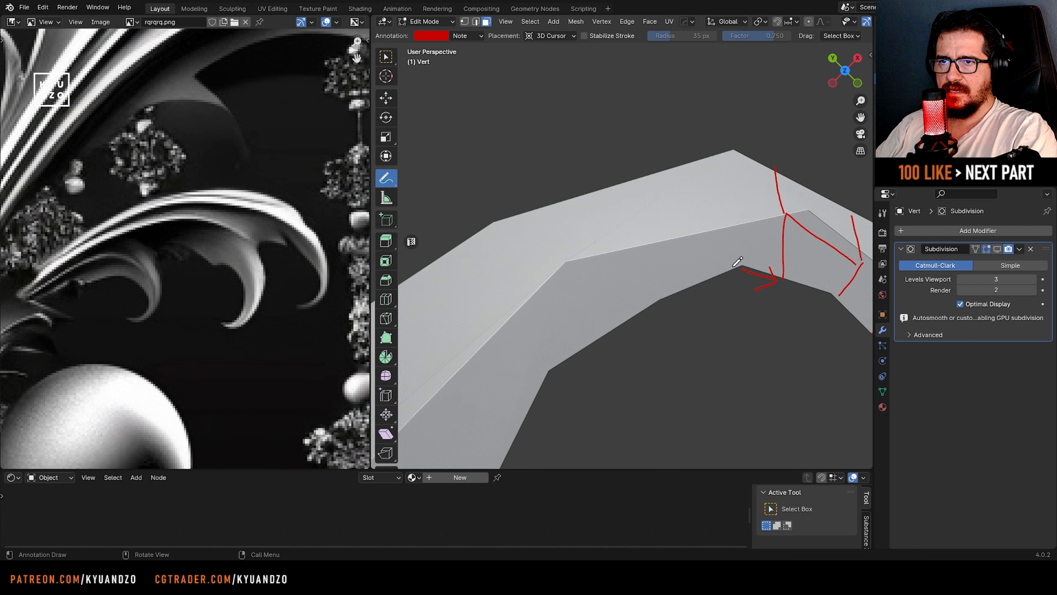
{"action": "left_click_drag", "start_coordinate": [728, 248], "coordinate": [718, 231]}
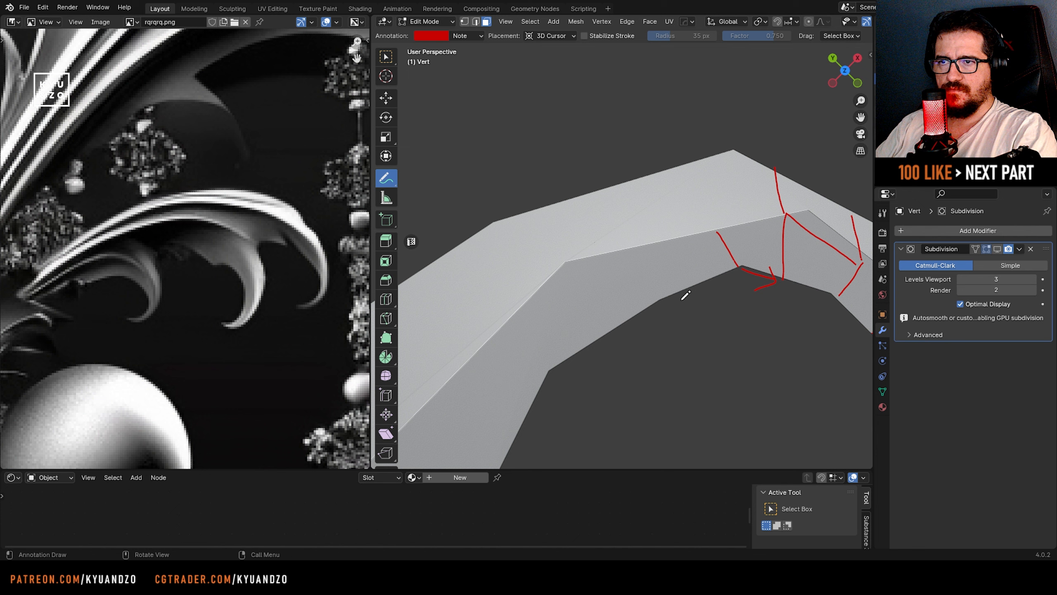
{"action": "mouse_move", "coordinate": [659, 296]}
{"action": "left_mouse_down"}
{"action": "mouse_move", "coordinate": [636, 257]}
{"action": "mouse_move", "coordinate": [620, 252]}
{"action": "left_mouse_up"}
{"action": "left_click_drag", "start_coordinate": [556, 361], "coordinate": [493, 335]}
{"action": "mouse_move", "coordinate": [493, 335]}
{"action": "middle_mouse_down"}
{"action": "mouse_move", "coordinate": [533, 287]}
{"action": "mouse_move", "coordinate": [591, 258]}
{"action": "middle_mouse_up"}
{"action": "scroll", "coordinate": [583, 284], "scroll_direction": "up", "scroll_amount": 3}
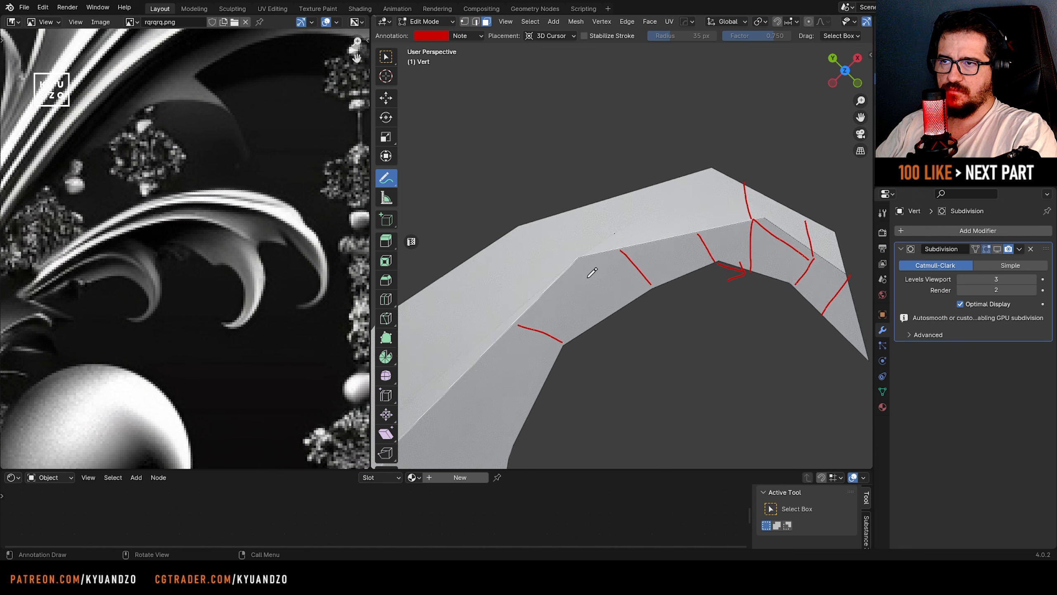
- Mark a cross-edge at the next ridge bend and redraw the neighbouring cross-edges at adjusted angles
{"action": "left_click_drag", "start_coordinate": [571, 262], "coordinate": [608, 324]}
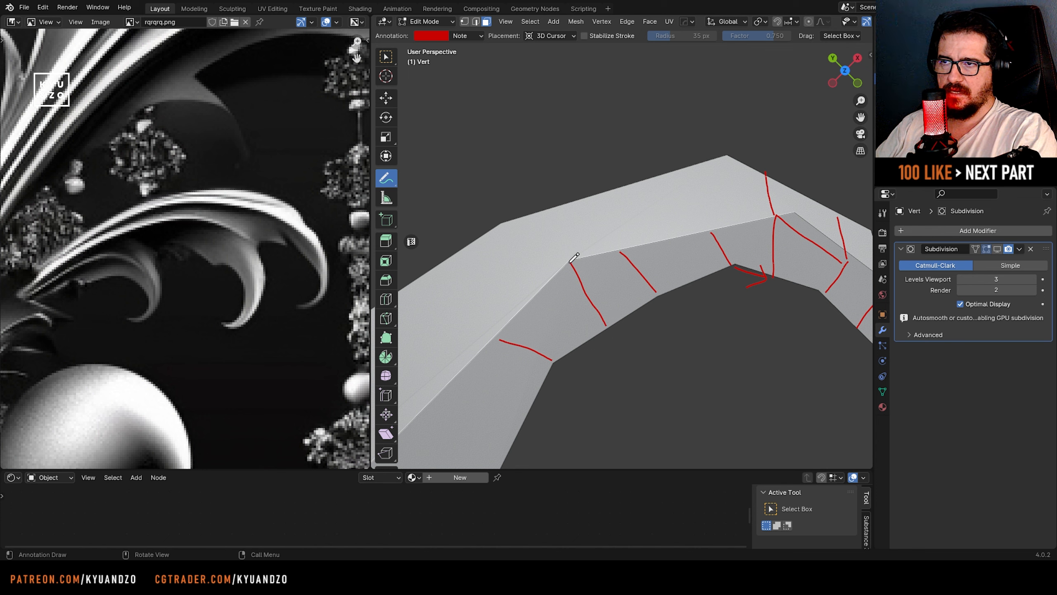
{"action": "left_click_drag", "start_coordinate": [571, 251], "coordinate": [612, 329]}
{"action": "mouse_move", "coordinate": [612, 329]}
{"action": "middle_mouse_down", "text": "shift"}
{"action": "mouse_move", "coordinate": [661, 225]}
{"action": "mouse_move", "coordinate": [690, 195]}
{"action": "middle_mouse_up", "text": "shift"}
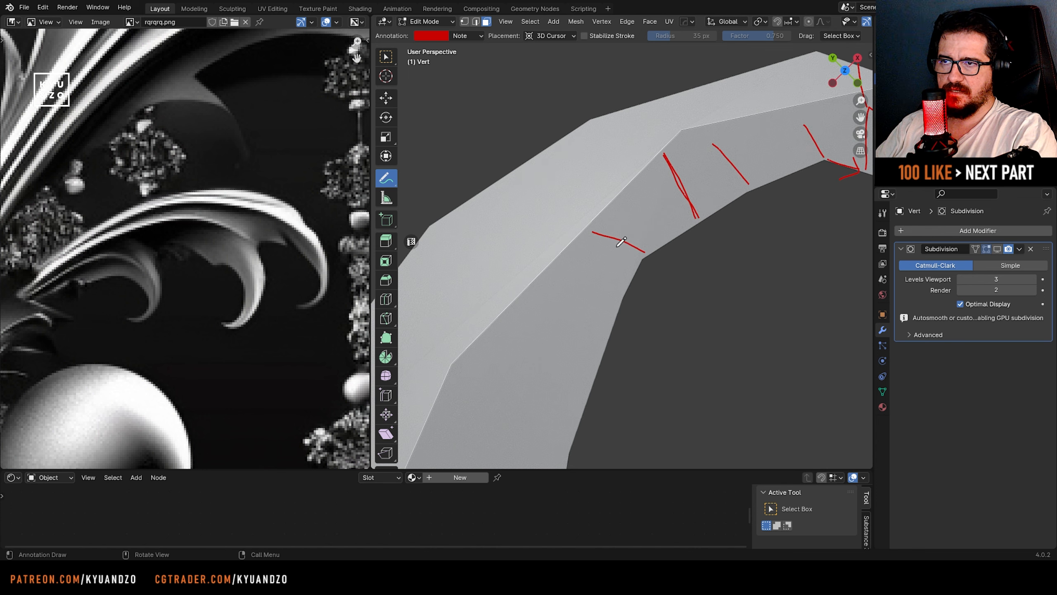
{"action": "left_click_drag", "start_coordinate": [646, 251], "coordinate": [598, 216]}
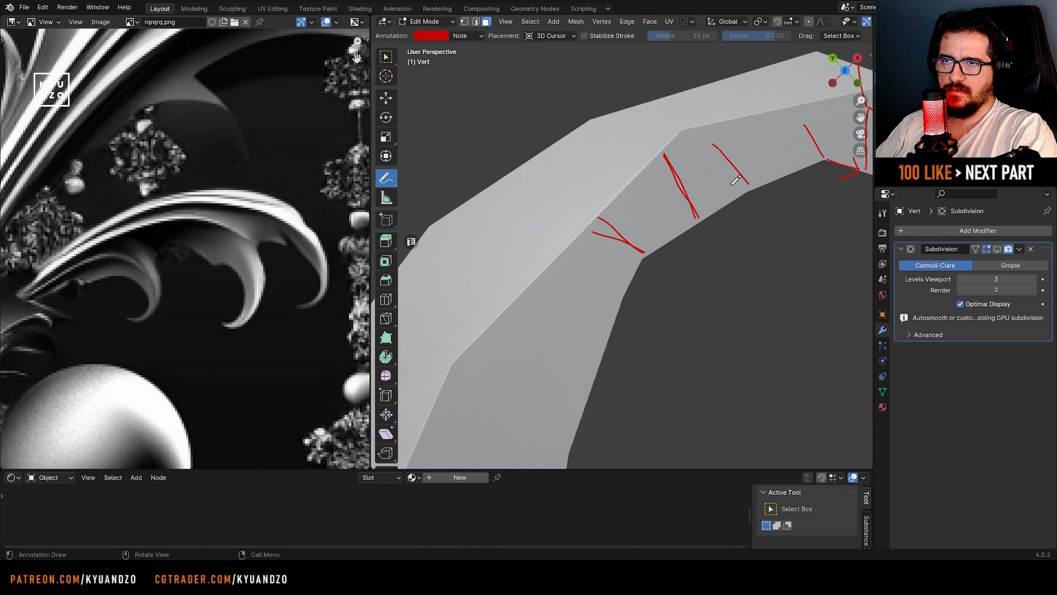
{"action": "left_click_drag", "start_coordinate": [756, 185], "coordinate": [745, 110]}
- Extend the annotated cross-edges from the inner band across the outer band of the curl's upper arc
{"action": "scroll", "coordinate": [656, 238], "scroll_direction": "down", "scroll_amount": 5}
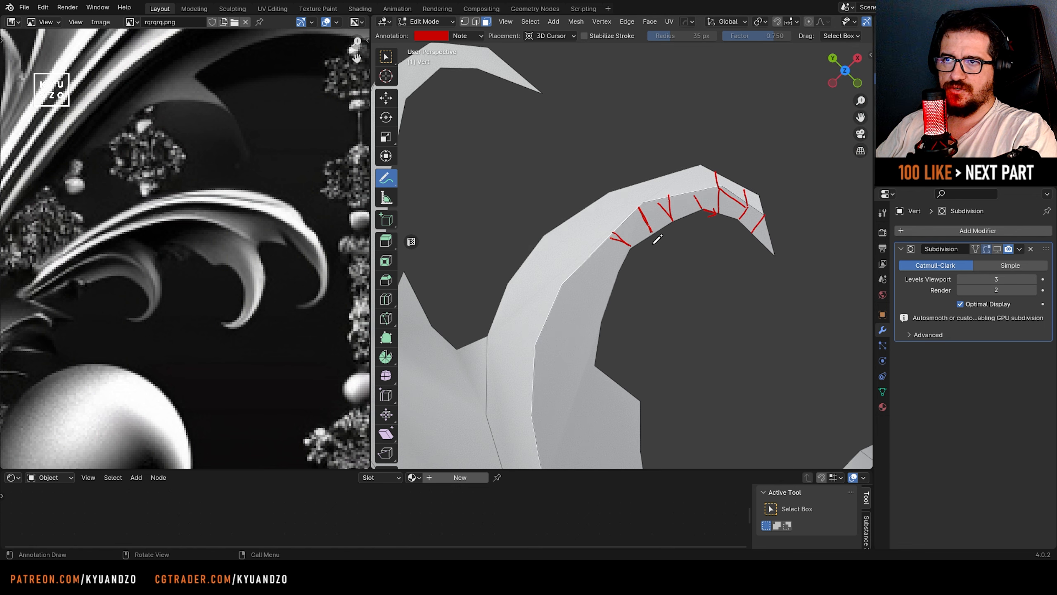
{"action": "mouse_move", "coordinate": [653, 180]}
{"action": "left_mouse_down"}
{"action": "mouse_move", "coordinate": [659, 208]}
{"action": "mouse_move", "coordinate": [682, 160]}
{"action": "mouse_move", "coordinate": [715, 196]}
{"action": "left_mouse_up"}
{"action": "left_click_drag", "start_coordinate": [734, 196], "coordinate": [745, 205]}
{"action": "left_click_drag", "start_coordinate": [598, 212], "coordinate": [624, 229]}
{"action": "left_click_drag", "start_coordinate": [624, 253], "coordinate": [598, 238]}
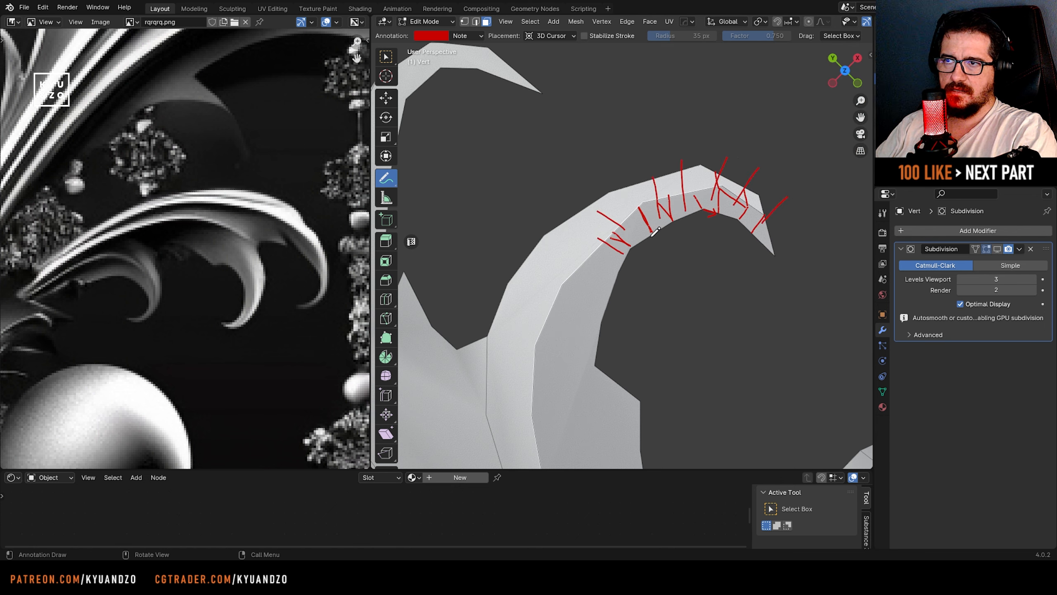
- Annotate a lengthwise edge along the middle of the outer band and add four cross-edges down the curl
{"action": "mouse_move", "coordinate": [711, 182]}
{"action": "left_mouse_down"}
{"action": "mouse_move", "coordinate": [594, 219]}
{"action": "mouse_move", "coordinate": [517, 360]}
{"action": "left_mouse_up"}
{"action": "left_click_drag", "start_coordinate": [594, 276], "coordinate": [551, 249]}
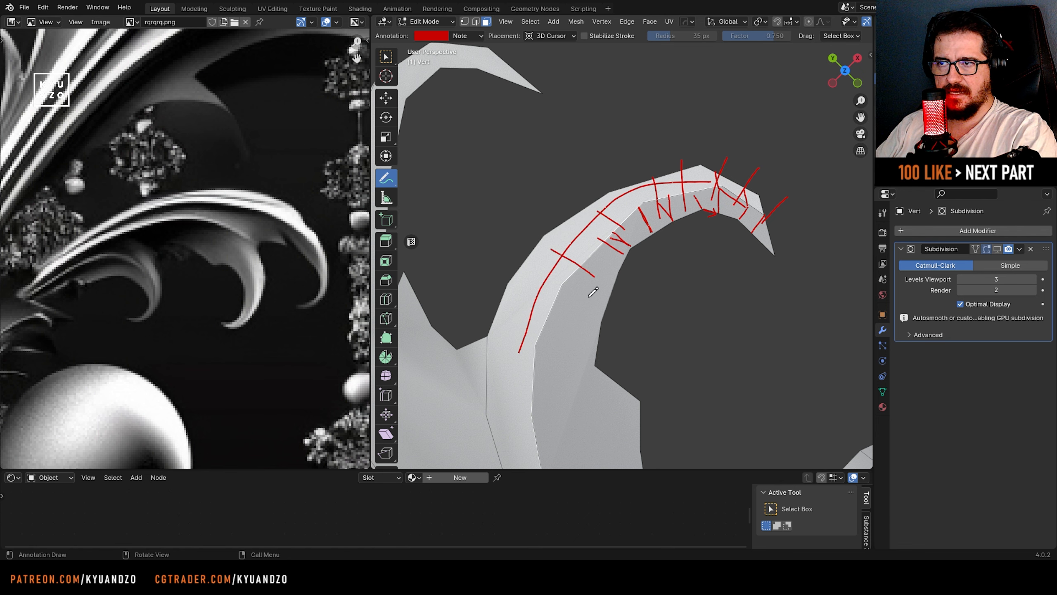
{"action": "left_click_drag", "start_coordinate": [565, 293], "coordinate": [528, 290]}
{"action": "left_click_drag", "start_coordinate": [548, 329], "coordinate": [463, 342]}
{"action": "left_click_drag", "start_coordinate": [556, 376], "coordinate": [496, 382]}
- Annotate three more cross-edges over the ridge along the lower part of the curl toward its base
{"action": "middle_click_drag", "start_coordinate": [495, 381], "coordinate": [644, 210], "text": "shift"}
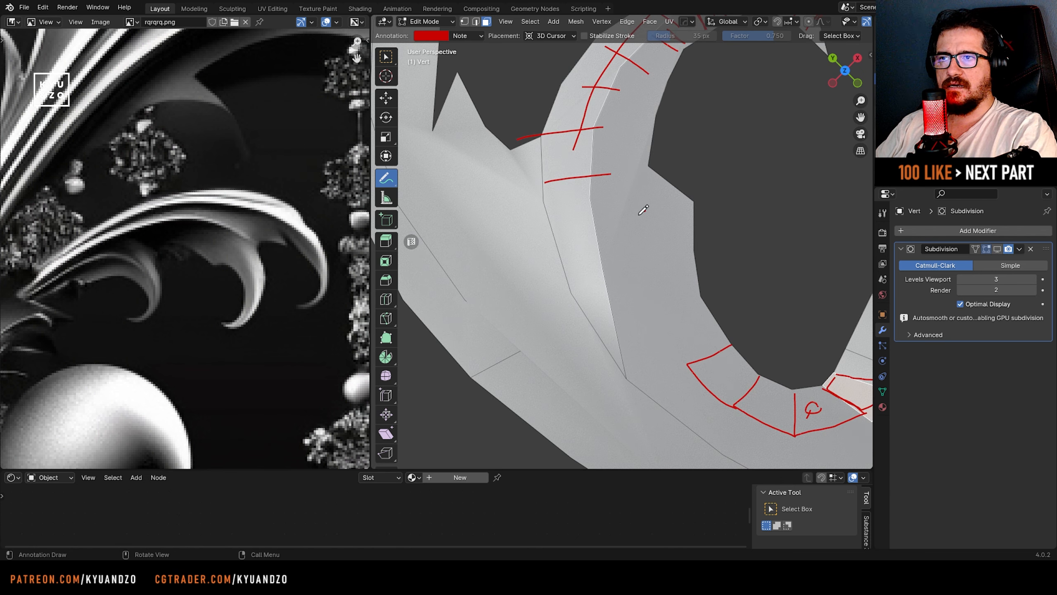
{"action": "left_click_drag", "start_coordinate": [645, 211], "coordinate": [553, 255]}
{"action": "left_click_drag", "start_coordinate": [644, 261], "coordinate": [585, 307]}
{"action": "left_click_drag", "start_coordinate": [656, 306], "coordinate": [627, 360]}
{"action": "middle_click_drag", "start_coordinate": [487, 261], "coordinate": [738, 396], "text": "shift"}
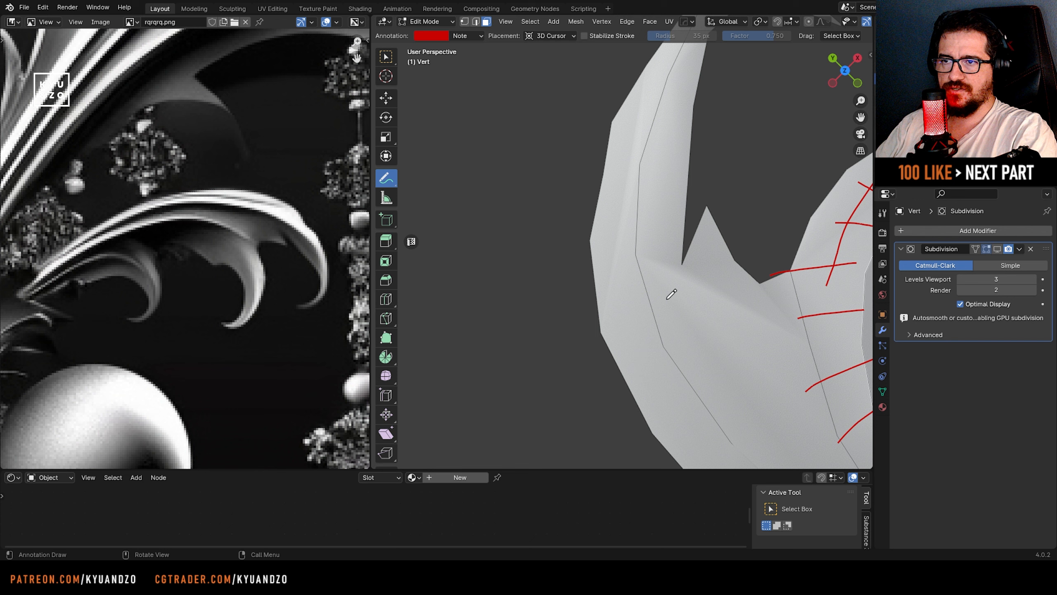
- Annotate cross-edges along the outer band of the leftmost curl, from its base up to the bend near its tip
{"action": "left_click_drag", "start_coordinate": [665, 300], "coordinate": [619, 325]}
{"action": "left_click_drag", "start_coordinate": [632, 258], "coordinate": [582, 278]}
{"action": "left_click_drag", "start_coordinate": [632, 208], "coordinate": [591, 208]}
{"action": "left_click_drag", "start_coordinate": [634, 147], "coordinate": [614, 146]}
{"action": "middle_click_drag", "start_coordinate": [629, 117], "coordinate": [582, 280], "text": "shift"}
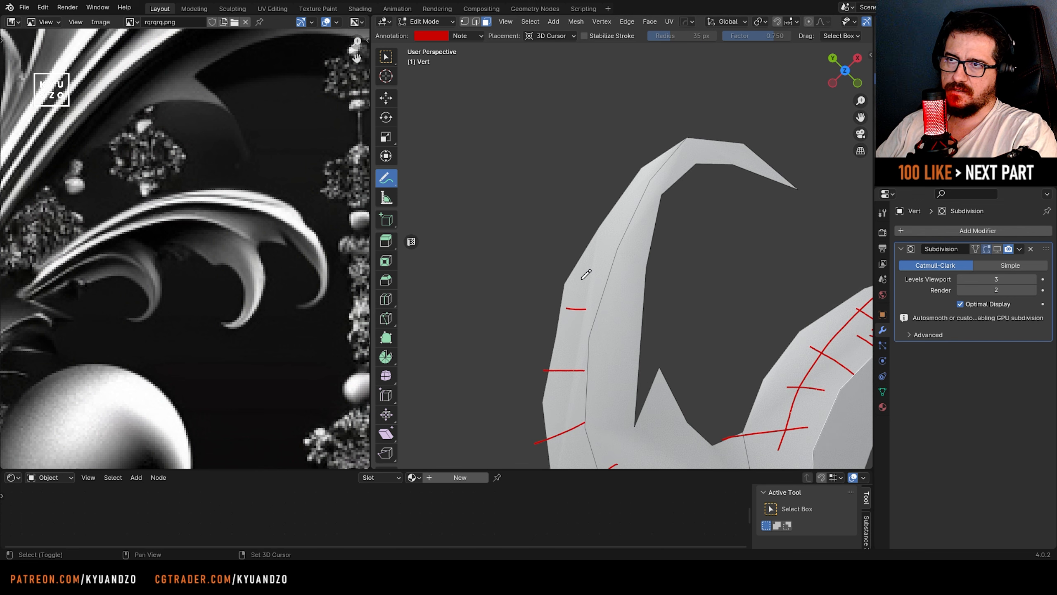
{"action": "left_click_drag", "start_coordinate": [620, 254], "coordinate": [599, 250]}
{"action": "left_click_drag", "start_coordinate": [627, 212], "coordinate": [597, 211]}
{"action": "left_click_drag", "start_coordinate": [649, 184], "coordinate": [638, 177]}
{"action": "mouse_move", "coordinate": [654, 170]}
{"action": "left_mouse_down"}
{"action": "mouse_move", "coordinate": [638, 153]}
{"action": "mouse_move", "coordinate": [706, 168]}
{"action": "mouse_move", "coordinate": [672, 195]}
{"action": "left_mouse_up"}
- Annotate cross-edges down the inner band of the leftmost curl and across the small spike at its base
{"action": "mouse_move", "coordinate": [661, 233]}
{"action": "left_mouse_down"}
{"action": "mouse_move", "coordinate": [644, 228]}
{"action": "mouse_move", "coordinate": [631, 254]}
{"action": "left_mouse_up"}
{"action": "left_click_drag", "start_coordinate": [598, 318], "coordinate": [679, 327]}
{"action": "left_click_drag", "start_coordinate": [632, 344], "coordinate": [670, 350]}
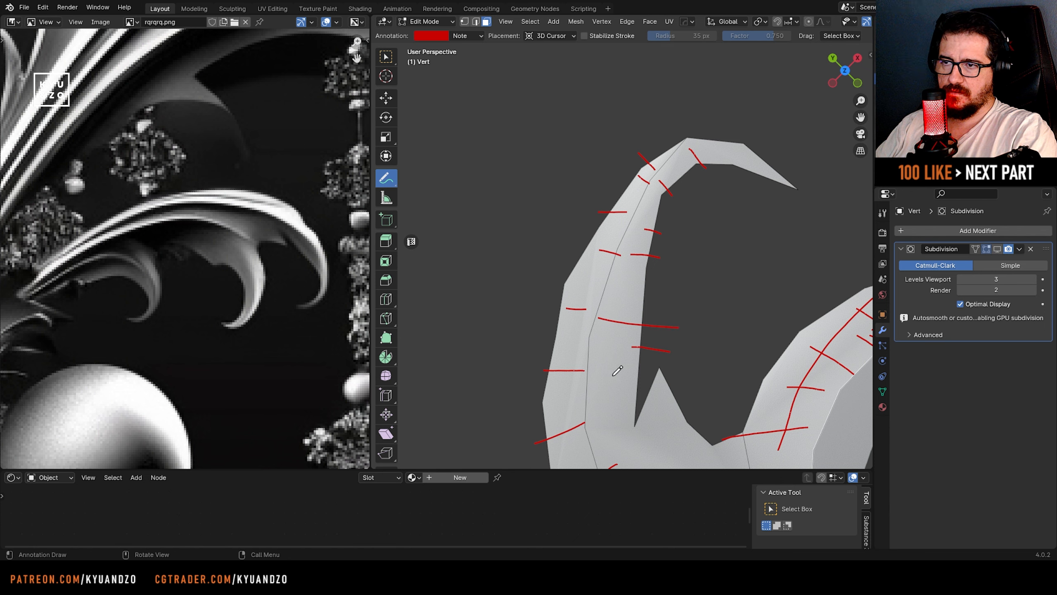
{"action": "left_click_drag", "start_coordinate": [620, 377], "coordinate": [674, 383]}
{"action": "left_click_drag", "start_coordinate": [633, 411], "coordinate": [656, 405]}
{"action": "middle_click_drag", "start_coordinate": [656, 406], "coordinate": [588, 286], "text": "shift"}
{"action": "mouse_move", "coordinate": [597, 256]}
{"action": "left_mouse_down"}
{"action": "mouse_move", "coordinate": [608, 225]}
{"action": "mouse_move", "coordinate": [627, 241]}
{"action": "left_mouse_up"}
{"action": "mouse_move", "coordinate": [631, 275]}
{"action": "left_mouse_down"}
{"action": "mouse_move", "coordinate": [651, 246]}
{"action": "mouse_move", "coordinate": [671, 248]}
{"action": "left_mouse_up"}
- Annotate four cross-edges along the leaf's outer rim below the leftmost curl
{"action": "middle_click_drag", "start_coordinate": [666, 258], "coordinate": [624, 112], "text": "shift"}
{"action": "left_click_drag", "start_coordinate": [561, 224], "coordinate": [512, 268]}
{"action": "left_click_drag", "start_coordinate": [583, 266], "coordinate": [540, 306]}
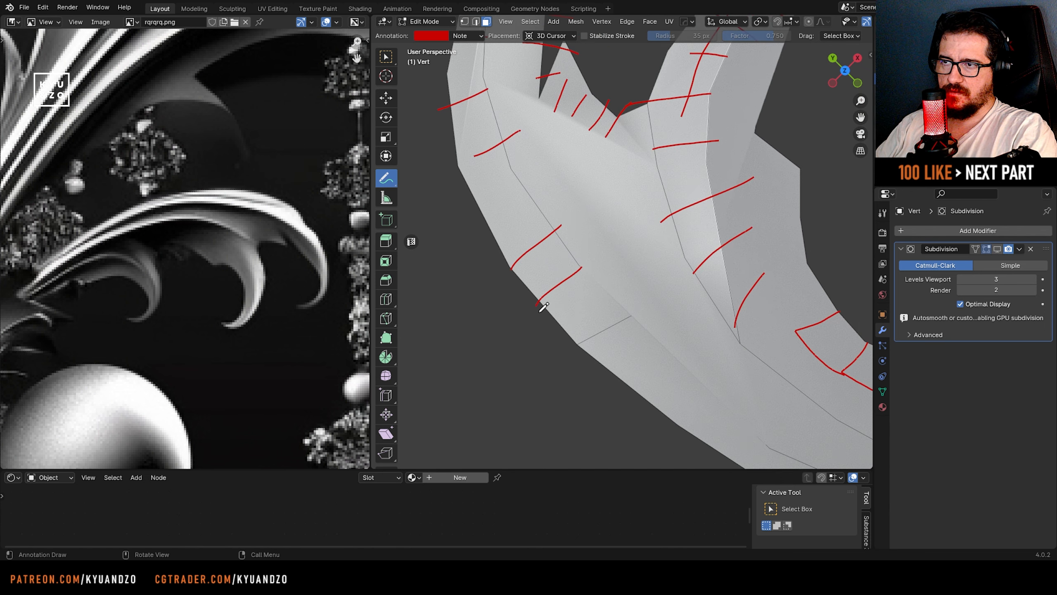
{"action": "left_click_drag", "start_coordinate": [618, 317], "coordinate": [587, 351]}
{"action": "left_click_drag", "start_coordinate": [664, 393], "coordinate": [612, 417]}
- Continue the annotated cross-edges along the lower outer rim toward the leaf's pointed end
{"action": "middle_click_drag", "start_coordinate": [707, 413], "coordinate": [517, 270], "text": "shift"}
{"action": "left_click_drag", "start_coordinate": [550, 285], "coordinate": [519, 327]}
{"action": "left_click_drag", "start_coordinate": [575, 307], "coordinate": [563, 332]}
{"action": "left_click_drag", "start_coordinate": [635, 344], "coordinate": [621, 363]}
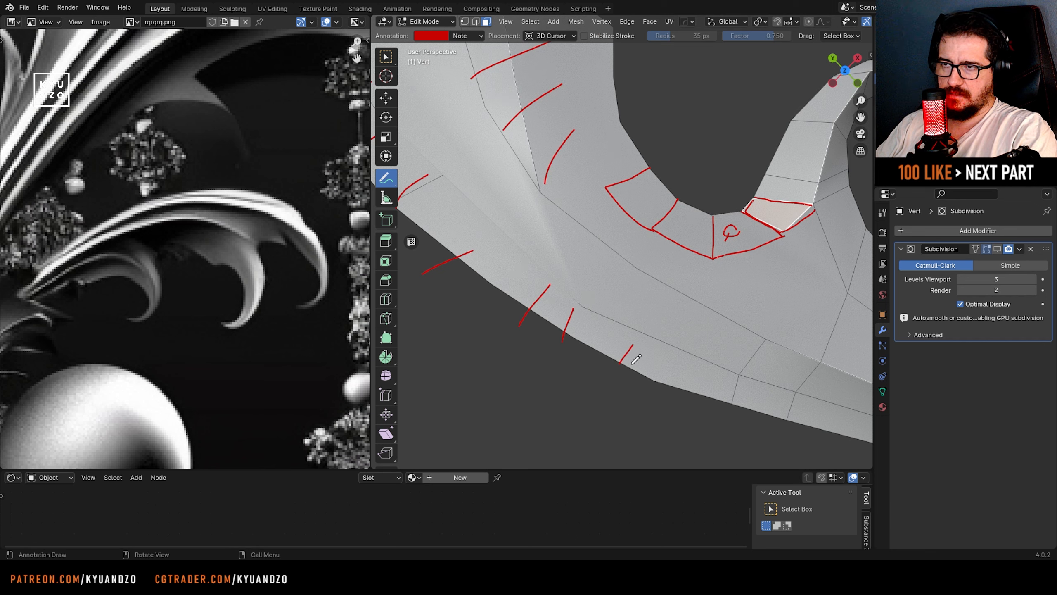
{"action": "left_click_drag", "start_coordinate": [712, 362], "coordinate": [699, 392]}
{"action": "left_click_drag", "start_coordinate": [726, 384], "coordinate": [719, 409]}
{"action": "middle_click_drag", "start_coordinate": [803, 396], "coordinate": [562, 329], "text": "shift"}
{"action": "left_click_drag", "start_coordinate": [566, 344], "coordinate": [561, 374]}
{"action": "mouse_move", "coordinate": [637, 351]}
{"action": "left_mouse_down"}
{"action": "mouse_move", "coordinate": [632, 375]}
{"action": "mouse_move", "coordinate": [685, 391]}
{"action": "left_mouse_up"}
{"action": "scroll", "coordinate": [541, 299], "scroll_direction": "down", "scroll_amount": 8}
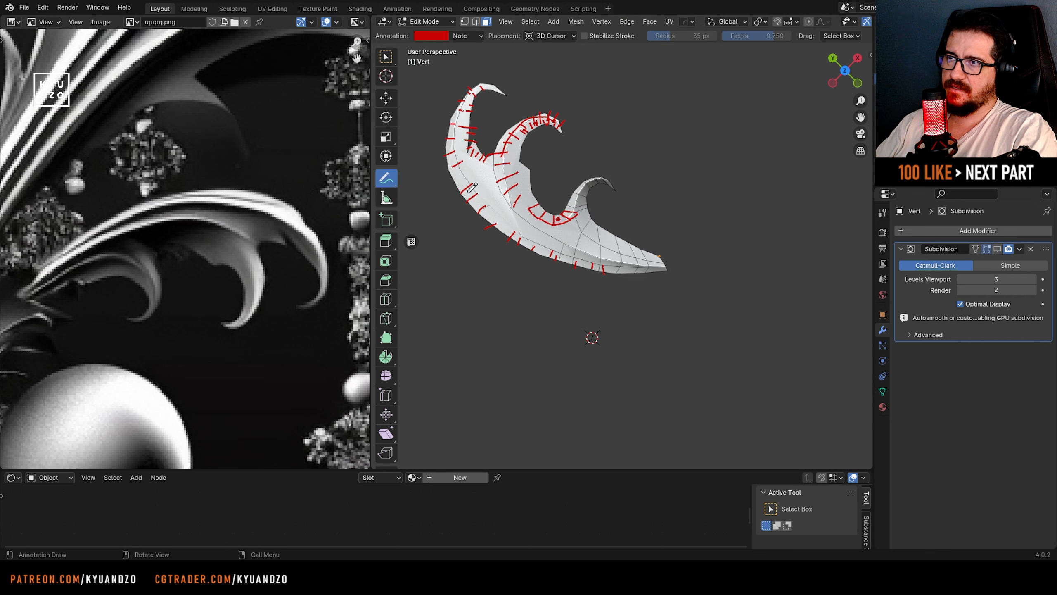
{"action": "middle_click_drag", "start_coordinate": [472, 188], "coordinate": [524, 314], "text": "shift"}
{"action": "scroll", "coordinate": [478, 320], "scroll_direction": "up", "scroll_amount": 3}
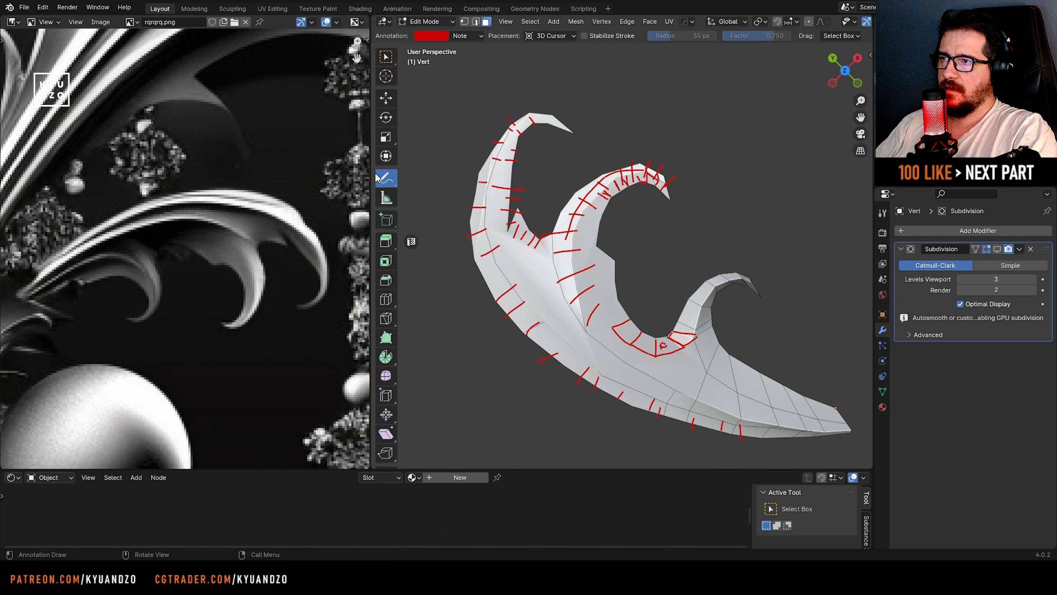
- Erase all annotation strokes from the leaf using the annotation eraser with a 63 px radius
{"action": "left_click_drag", "start_coordinate": [376, 177], "coordinate": [449, 255]}
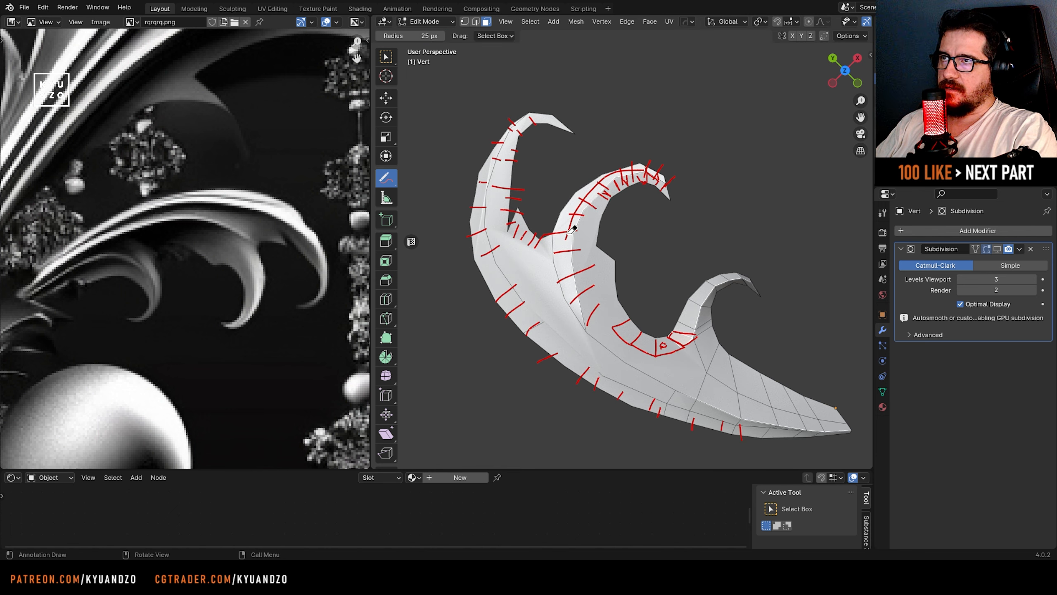
{"action": "left_click_drag", "start_coordinate": [412, 36], "coordinate": [428, 36]}
{"action": "mouse_move", "coordinate": [508, 125]}
{"action": "left_mouse_down"}
{"action": "mouse_move", "coordinate": [595, 307]}
{"action": "mouse_move", "coordinate": [720, 323]}
{"action": "mouse_move", "coordinate": [746, 396]}
{"action": "mouse_move", "coordinate": [745, 377]}
{"action": "left_mouse_up"}
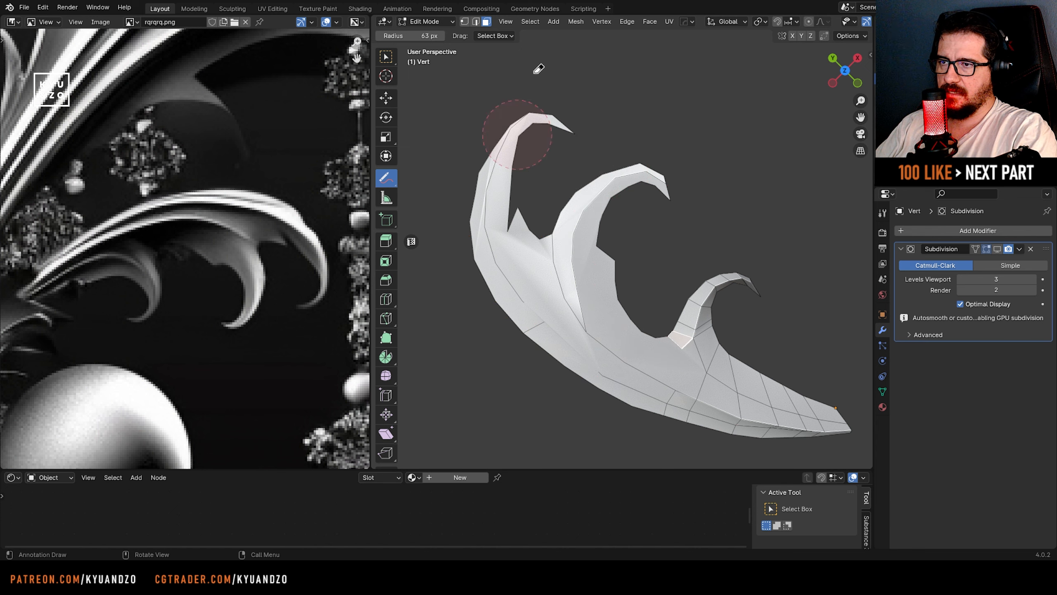
- Return to the Select Box tool and switch to vertex selection at the base of the small curl
{"action": "scroll", "coordinate": [653, 339], "scroll_direction": "up", "scroll_amount": 5}
{"action": "scroll", "coordinate": [593, 221], "scroll_direction": "up", "scroll_amount": 2}
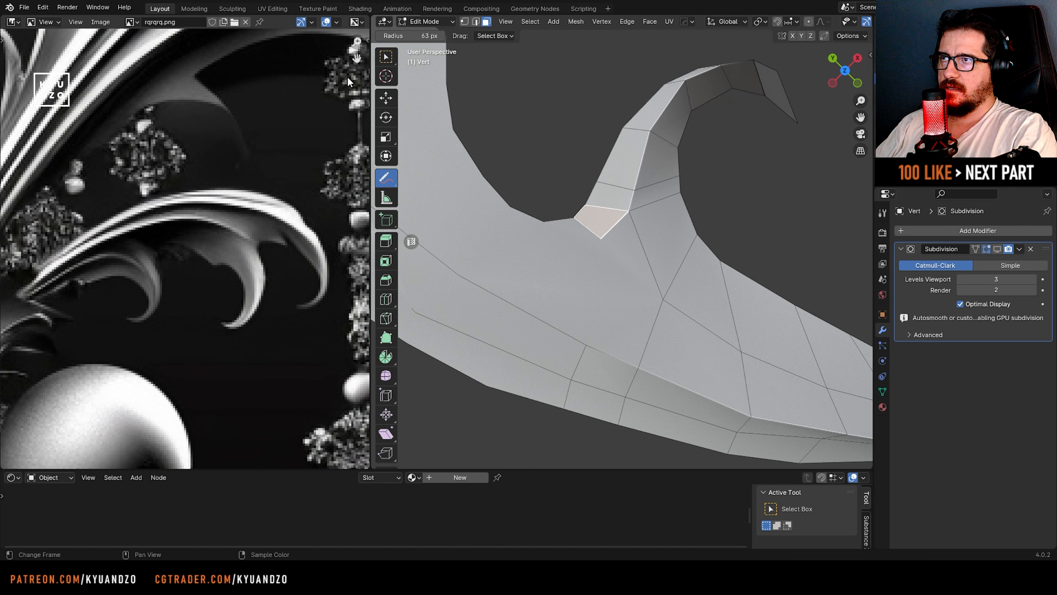
{"action": "left_click", "coordinate": [386, 58]}
{"action": "scroll", "coordinate": [585, 313], "scroll_direction": "up", "scroll_amount": 4}
{"action": "mouse_move", "coordinate": [447, 219]}
{"action": "middle_mouse_down", "text": "shift"}
{"action": "mouse_move", "coordinate": [477, 281]}
{"action": "mouse_move", "coordinate": [554, 262]}
{"action": "middle_mouse_up", "text": "shift"}
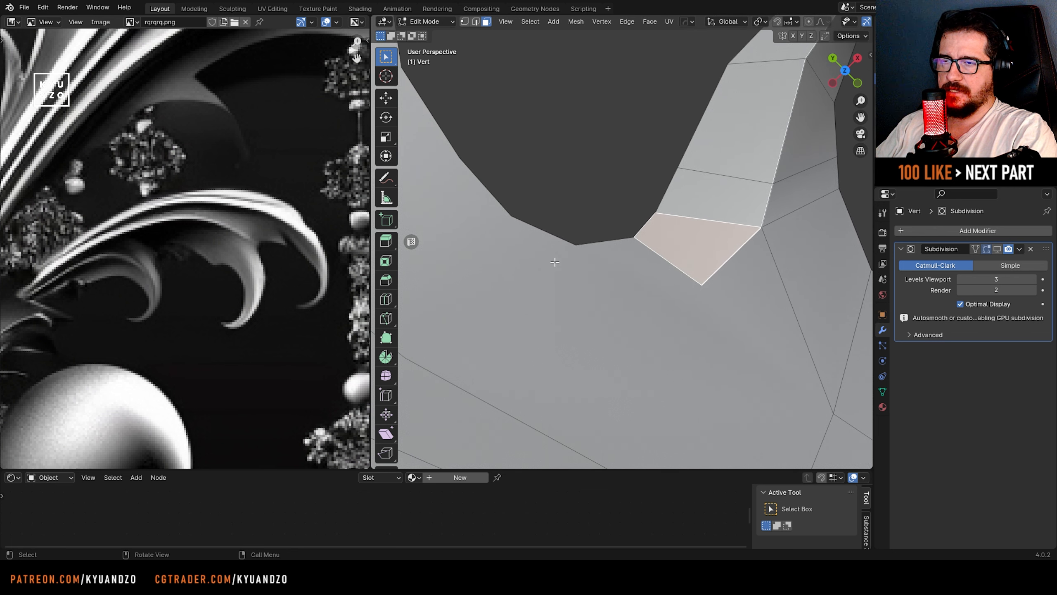
{"action": "key", "text": "k"}
{"action": "key", "text": "Escape"}
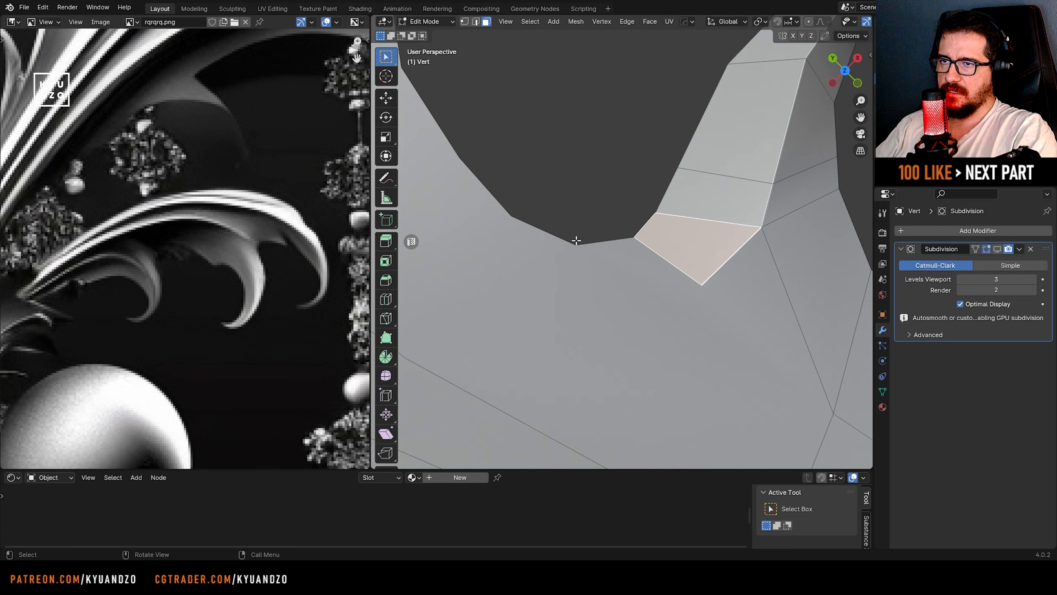
{"action": "key", "text": "1"}
- Knife-cut a quad beside the small curl's base, from the lowest rim vertex inward and across to the existing face's corner
{"action": "key", "text": "k"}
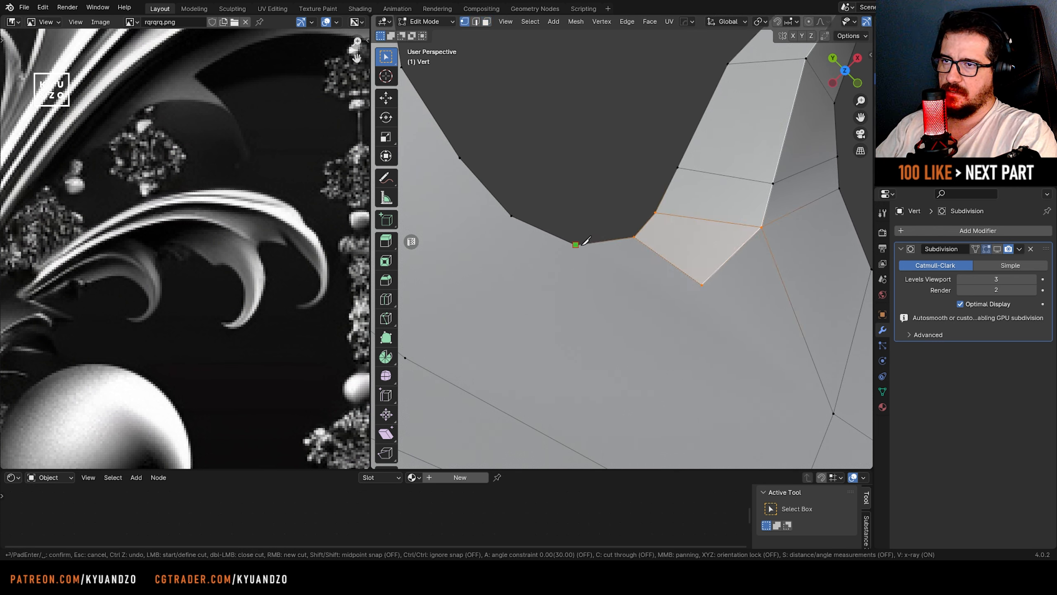
{"action": "left_click", "coordinate": [576, 245]}
{"action": "left_click", "coordinate": [573, 309]}
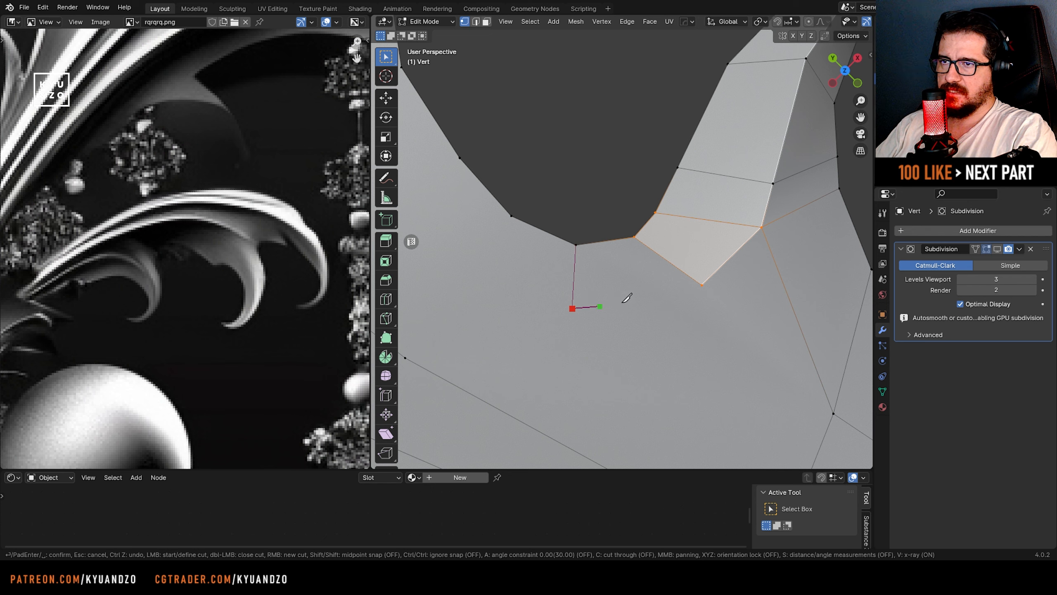
{"action": "left_click", "coordinate": [702, 284]}
{"action": "key", "text": "Return"}
- Raise the newly cut inner vertex along global Z to level it with the surrounding surface
{"action": "middle_click_drag", "start_coordinate": [581, 339], "coordinate": [471, 216]}
{"action": "scroll", "coordinate": [609, 307], "scroll_direction": "up", "scroll_amount": 4}
{"action": "middle_click_drag", "start_coordinate": [657, 239], "coordinate": [632, 272], "text": "shift"}
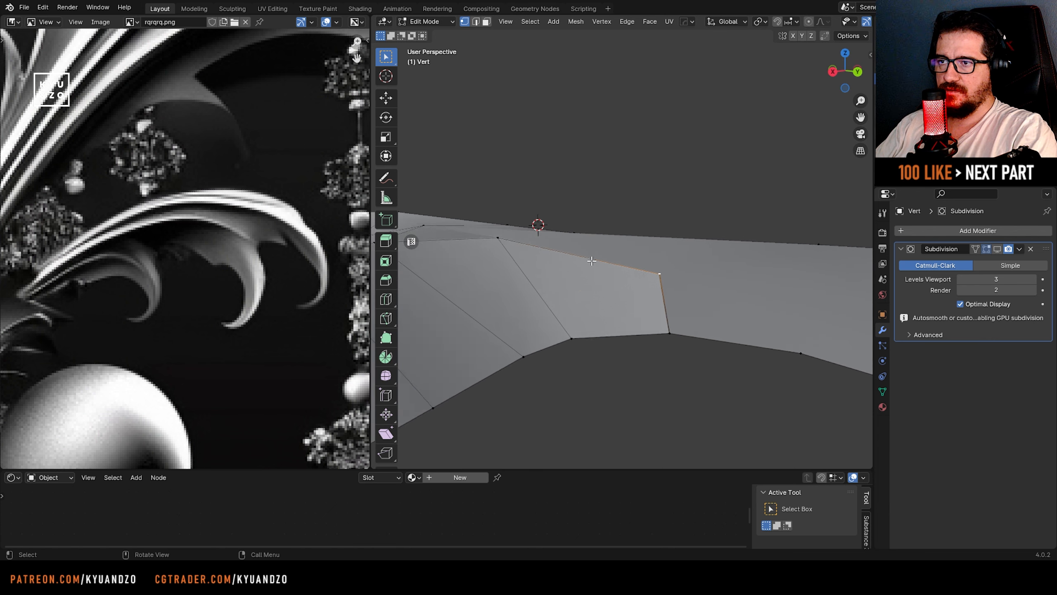
{"action": "scroll", "coordinate": [633, 272], "scroll_direction": "up", "scroll_amount": 2}
{"action": "key", "text": "g"}
{"action": "key", "text": "z"}
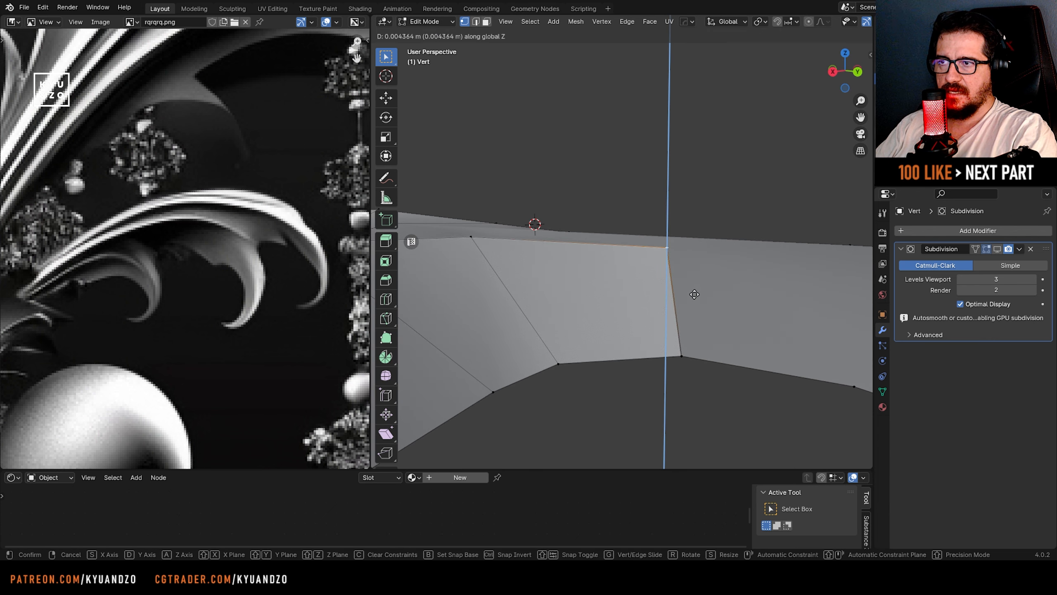
{"action": "left_click", "coordinate": [697, 283]}
- Knife-cut a second quad from the next rim vertex inward and back to the raised vertex
{"action": "middle_click_drag", "start_coordinate": [698, 283], "coordinate": [617, 251]}
{"action": "middle_click_drag", "start_coordinate": [509, 203], "coordinate": [778, 277]}
{"action": "scroll", "coordinate": [647, 203], "scroll_direction": "down", "scroll_amount": 6}
{"action": "mouse_move", "coordinate": [636, 203]}
{"action": "middle_mouse_down", "text": "shift"}
{"action": "mouse_move", "coordinate": [655, 256]}
{"action": "mouse_move", "coordinate": [625, 215]}
{"action": "middle_mouse_up", "text": "shift"}
{"action": "scroll", "coordinate": [656, 256], "scroll_direction": "up", "scroll_amount": 5}
{"action": "scroll", "coordinate": [629, 216], "scroll_direction": "up", "scroll_amount": 1}
{"action": "scroll", "coordinate": [629, 253], "scroll_direction": "up", "scroll_amount": 1}
{"action": "middle_click_drag", "start_coordinate": [621, 286], "coordinate": [574, 249], "text": "shift"}
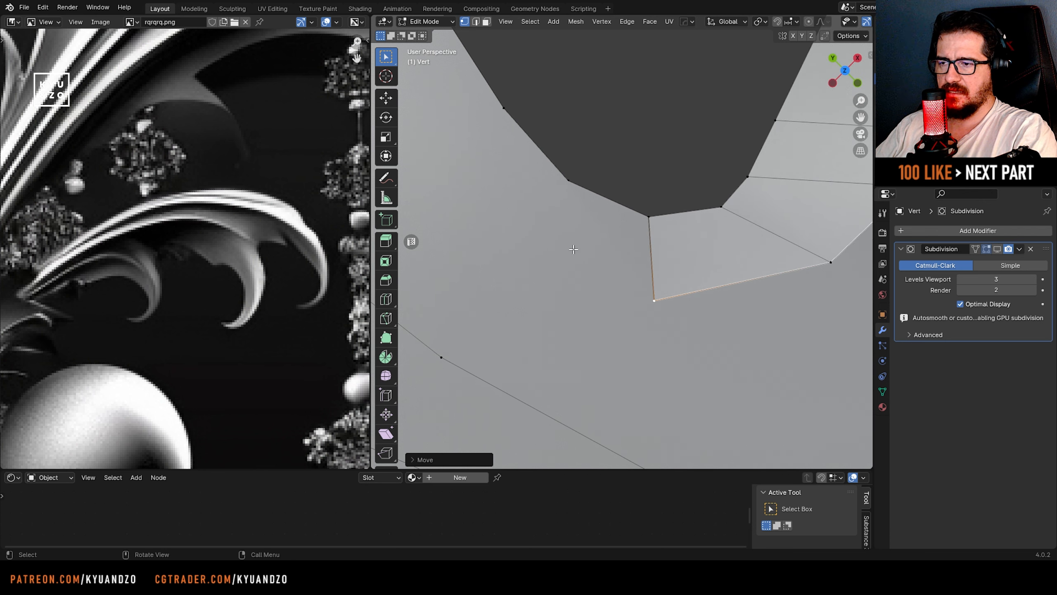
{"action": "key", "text": "k"}
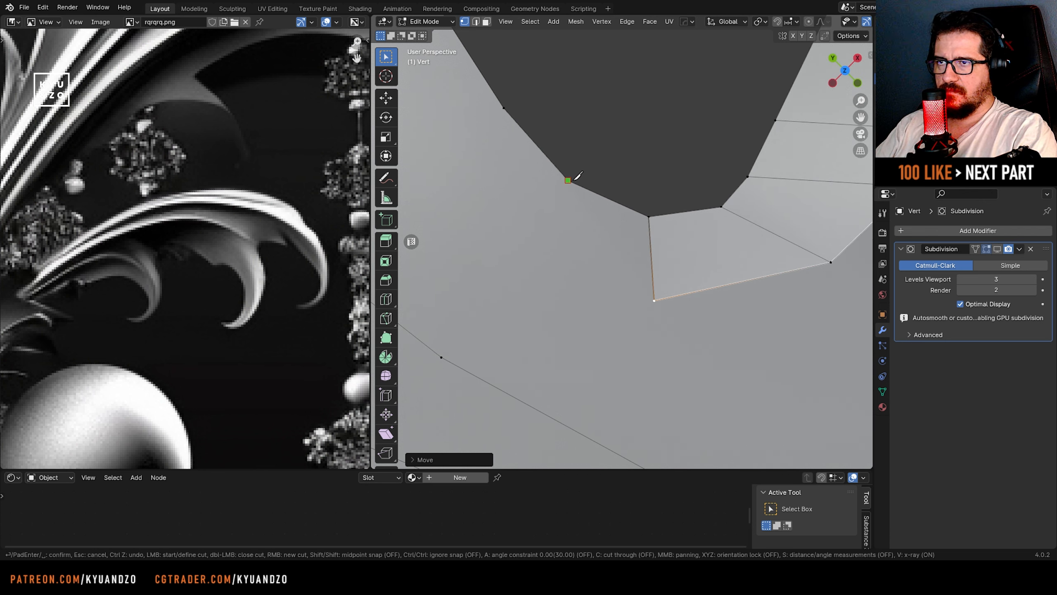
{"action": "left_click", "coordinate": [513, 246]}
{"action": "left_click", "coordinate": [654, 300]}
{"action": "key", "text": "Return"}
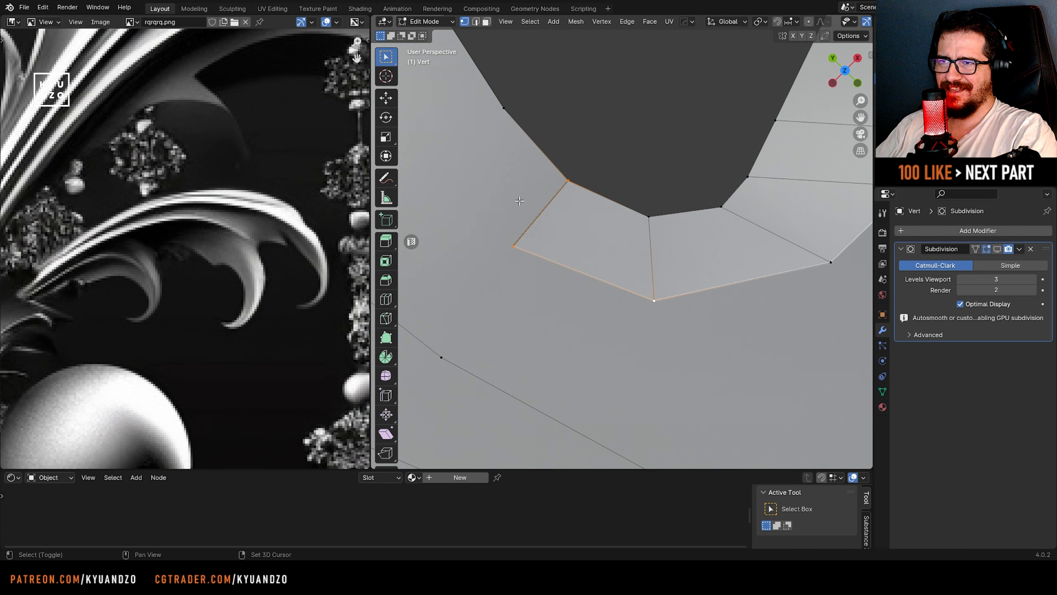
- Knife-cut two more adjoining quads up the inner rim toward the middle curl
{"action": "middle_click_drag", "start_coordinate": [519, 198], "coordinate": [685, 312], "text": "shift"}
{"action": "scroll", "coordinate": [633, 275], "scroll_direction": "down", "scroll_amount": 1, "text": "shift"}
{"action": "key", "text": "k"}
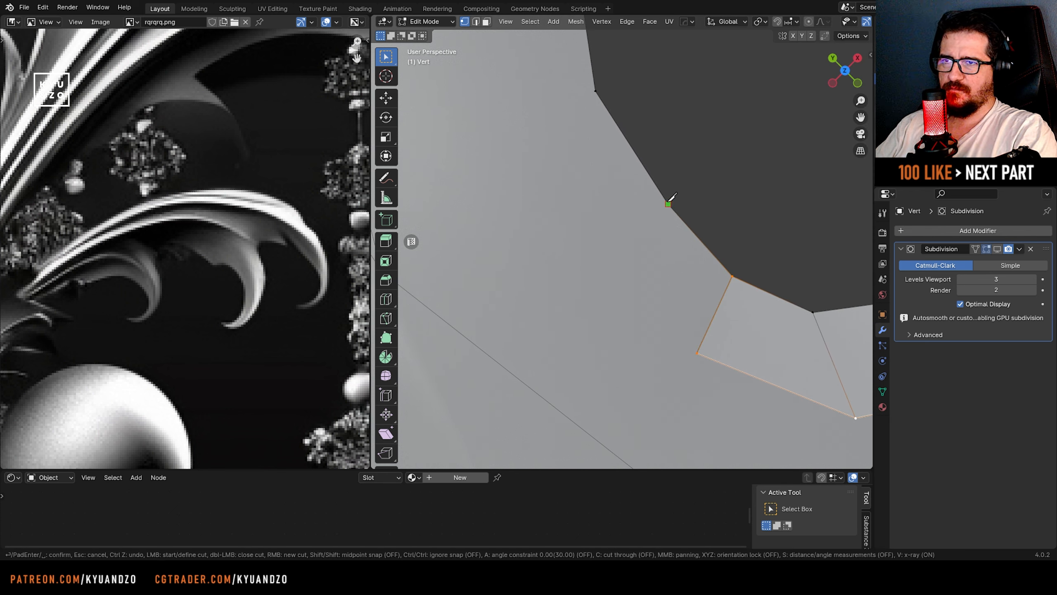
{"action": "left_click", "coordinate": [699, 358]}
{"action": "key", "text": "Return"}
{"action": "middle_click_drag", "start_coordinate": [579, 338], "coordinate": [625, 422], "text": "shift"}
{"action": "key", "text": "k"}
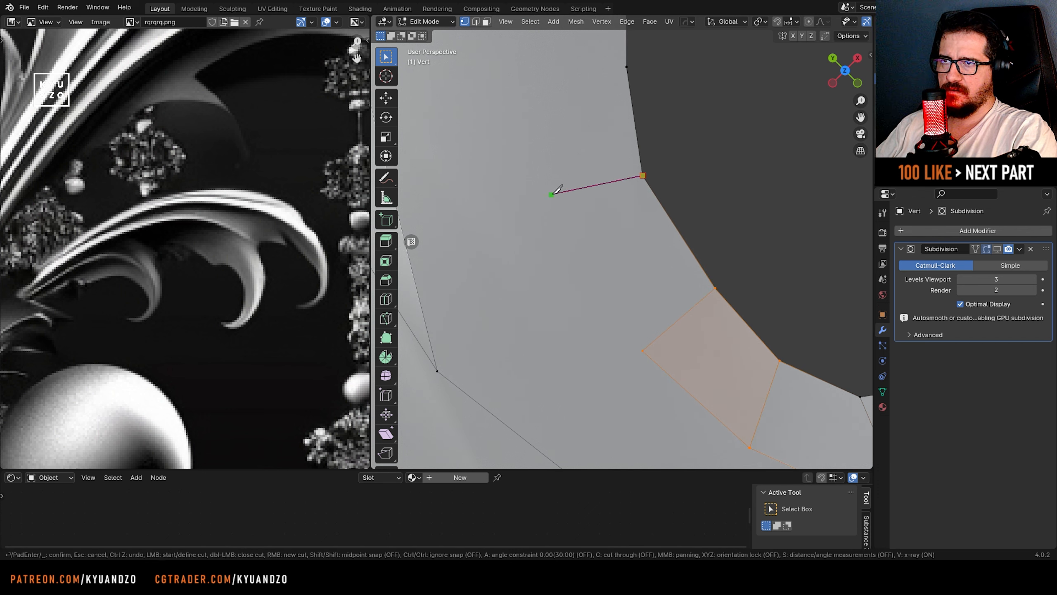
{"action": "left_click", "coordinate": [552, 197]}
{"action": "left_click", "coordinate": [643, 350]}
{"action": "key", "text": "Return"}
- Examine the shading of the cut quad strip in Object Mode and return to Edit Mode
{"action": "scroll", "coordinate": [627, 334], "scroll_direction": "down", "scroll_amount": 4}
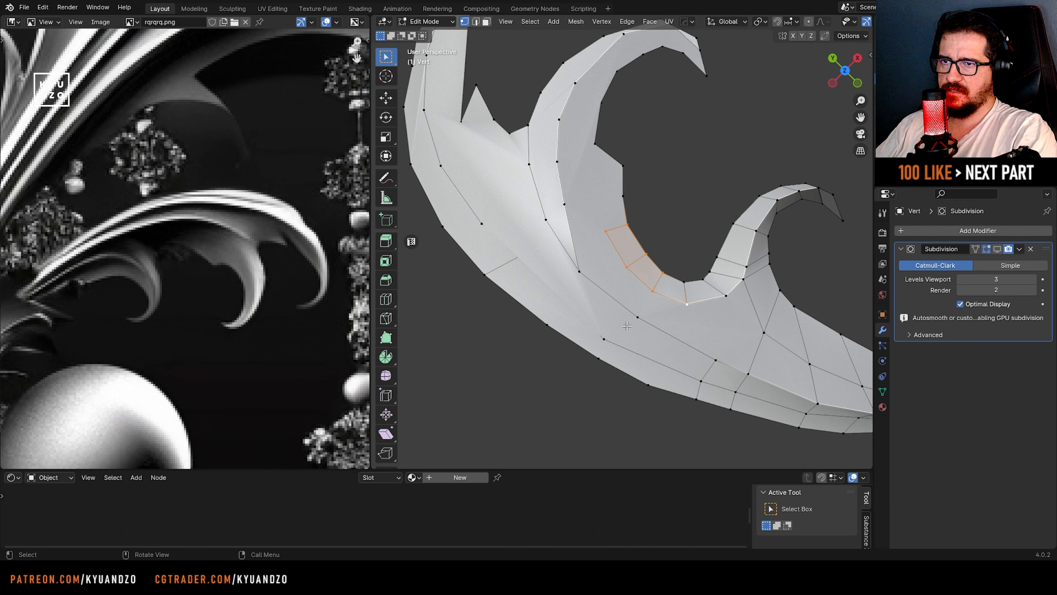
{"action": "key", "text": "Tab"}
{"action": "key", "text": "Tab"}
{"action": "middle_click_drag", "start_coordinate": [717, 232], "coordinate": [680, 210], "text": "shift"}
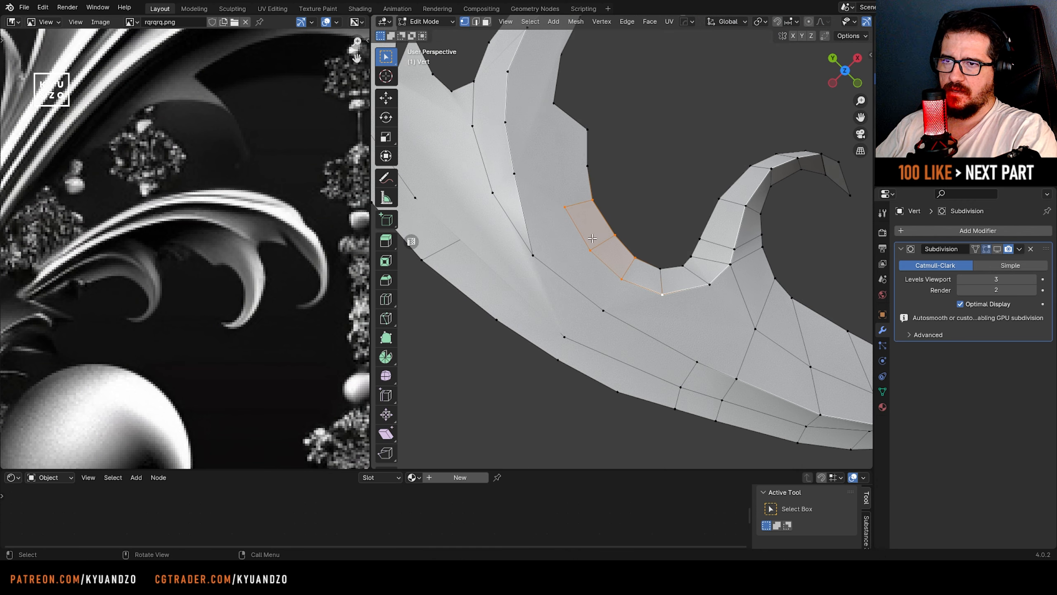
{"action": "scroll", "coordinate": [679, 209], "scroll_direction": "up", "scroll_amount": 3}
{"action": "key", "text": "Tab"}
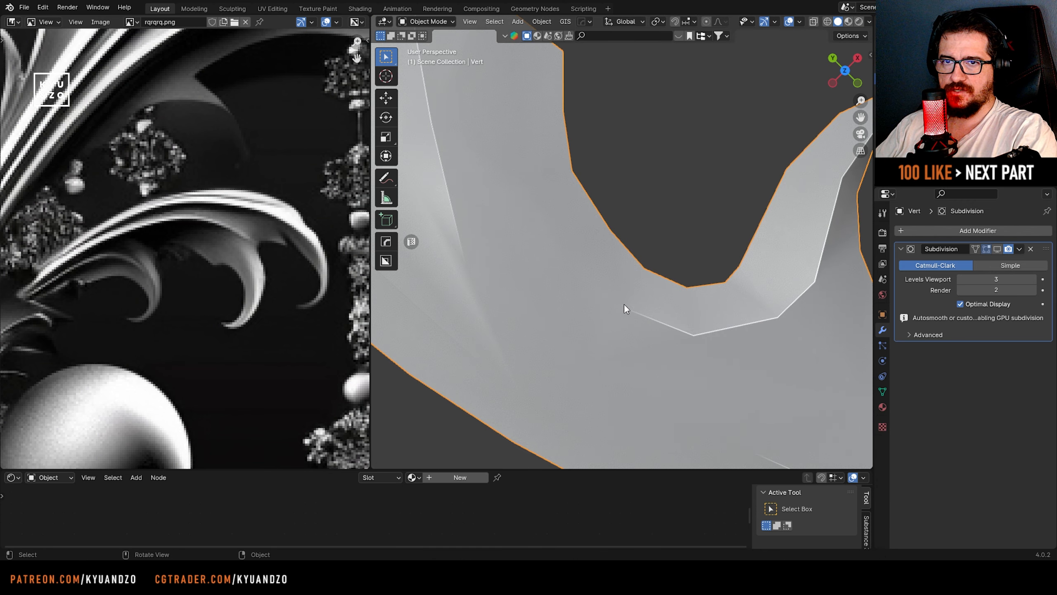
{"action": "key", "text": "Tab"}
- Knife-cut a further quad at the strip's upper end, starting from the next rim vertex
{"action": "scroll", "coordinate": [668, 197], "scroll_direction": "up", "scroll_amount": 3}
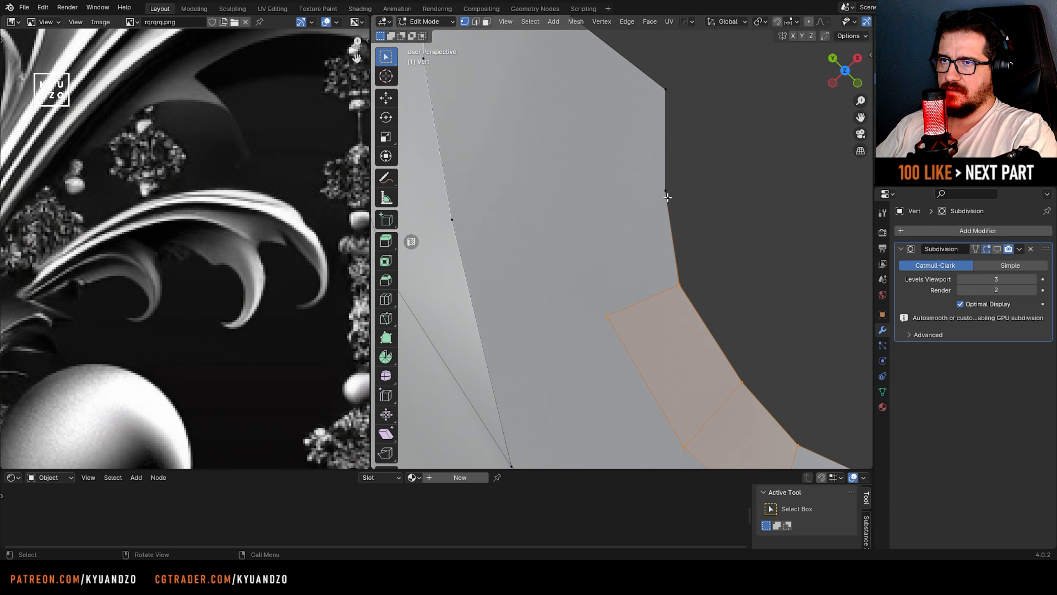
{"action": "key", "text": "k"}
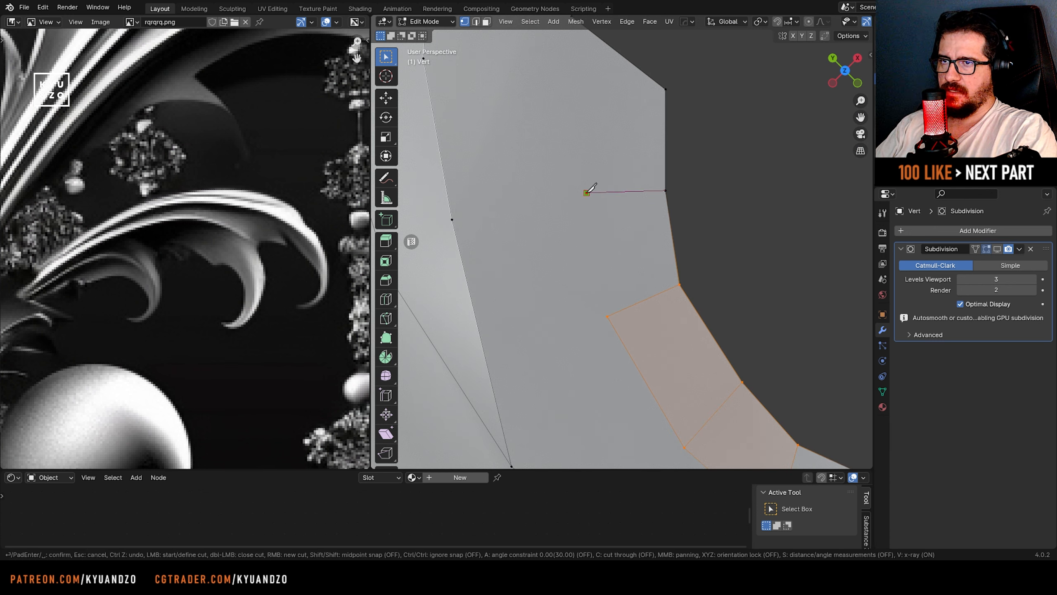
{"action": "left_click", "coordinate": [587, 193]}
{"action": "key", "text": "Return"}
- Knife-cut from the last quad's inner corner to the notch vertex on the rim to close the strip
{"action": "middle_click_drag", "start_coordinate": [574, 155], "coordinate": [613, 298], "text": "shift"}
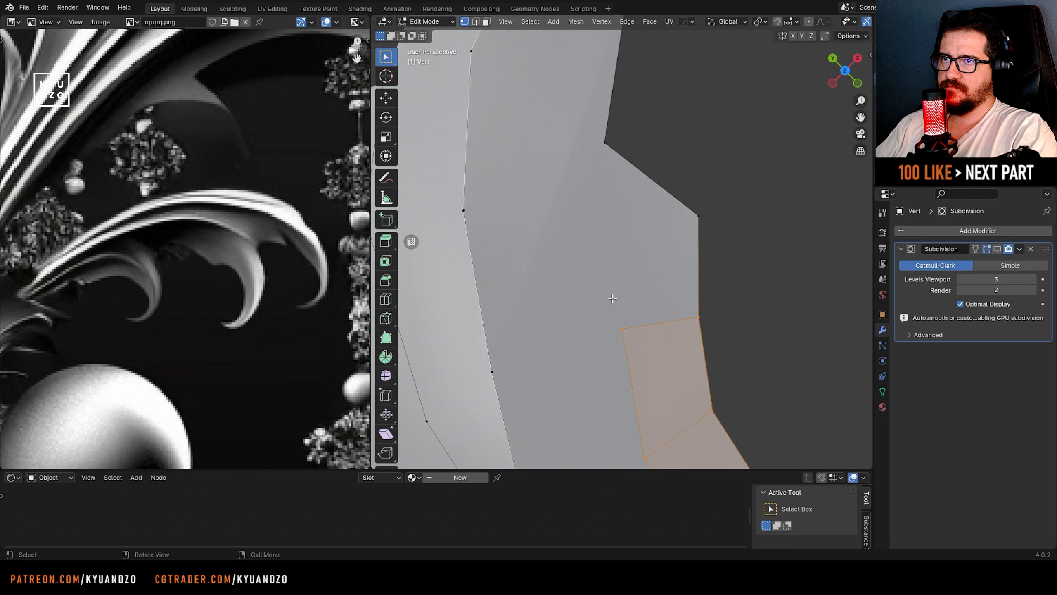
{"action": "key", "text": "k"}
{"action": "left_click", "coordinate": [622, 329]}
{"action": "left_click", "coordinate": [605, 144]}
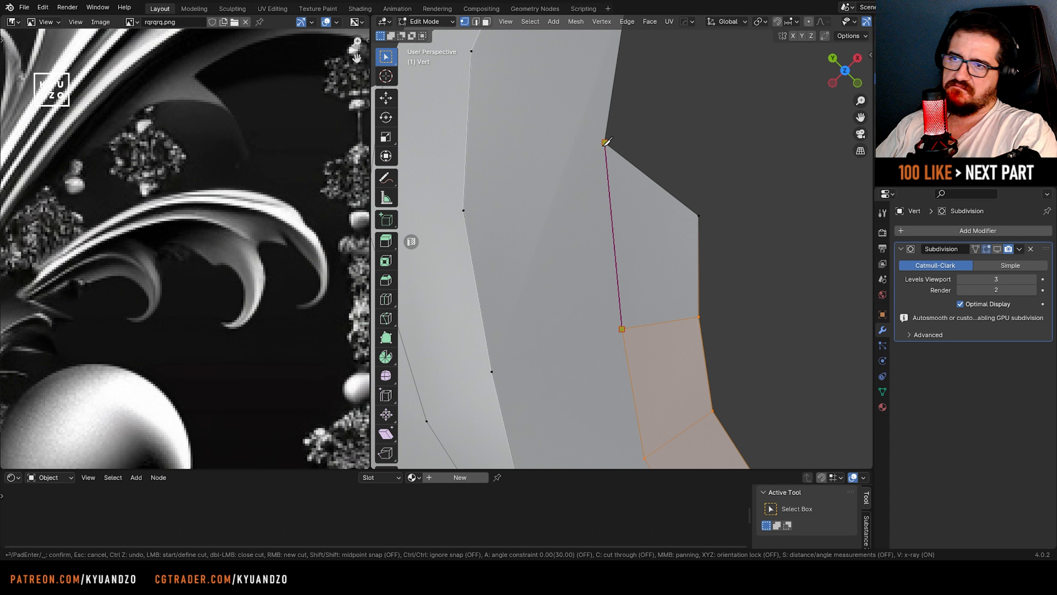
{"action": "key", "text": "Return"}
{"action": "scroll", "coordinate": [635, 284], "scroll_direction": "down", "scroll_amount": 4}
{"action": "scroll", "coordinate": [599, 221], "scroll_direction": "up", "scroll_amount": 4}
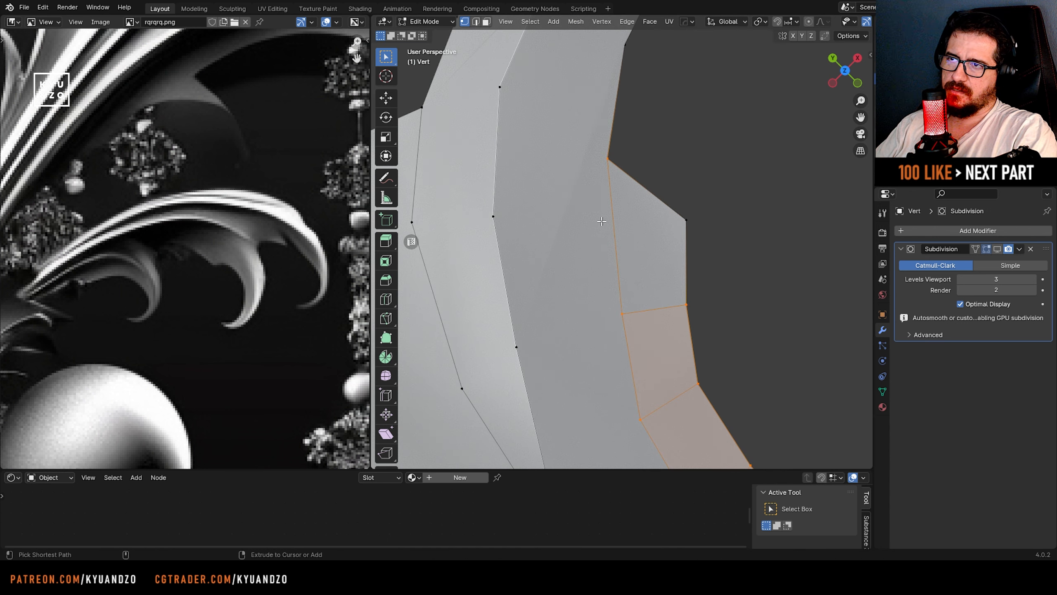
{"action": "key", "text": "k"}
{"action": "left_click", "coordinate": [621, 346]}
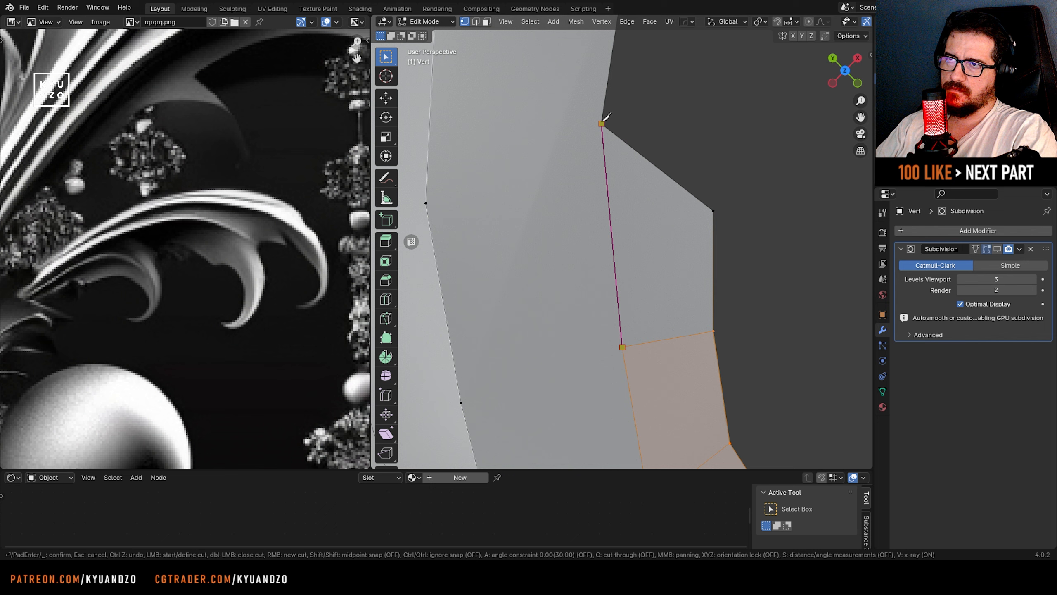
{"action": "left_click", "coordinate": [601, 123]}
{"action": "key", "text": "Return"}
- Select an inner vertex of the cut quad strip from a low side view
{"action": "scroll", "coordinate": [616, 183], "scroll_direction": "down", "scroll_amount": 6}
{"action": "middle_click_drag", "start_coordinate": [583, 270], "coordinate": [466, 188]}
{"action": "middle_click_drag", "start_coordinate": [682, 354], "coordinate": [591, 333]}
{"action": "scroll", "coordinate": [592, 358], "scroll_direction": "up", "scroll_amount": 2}
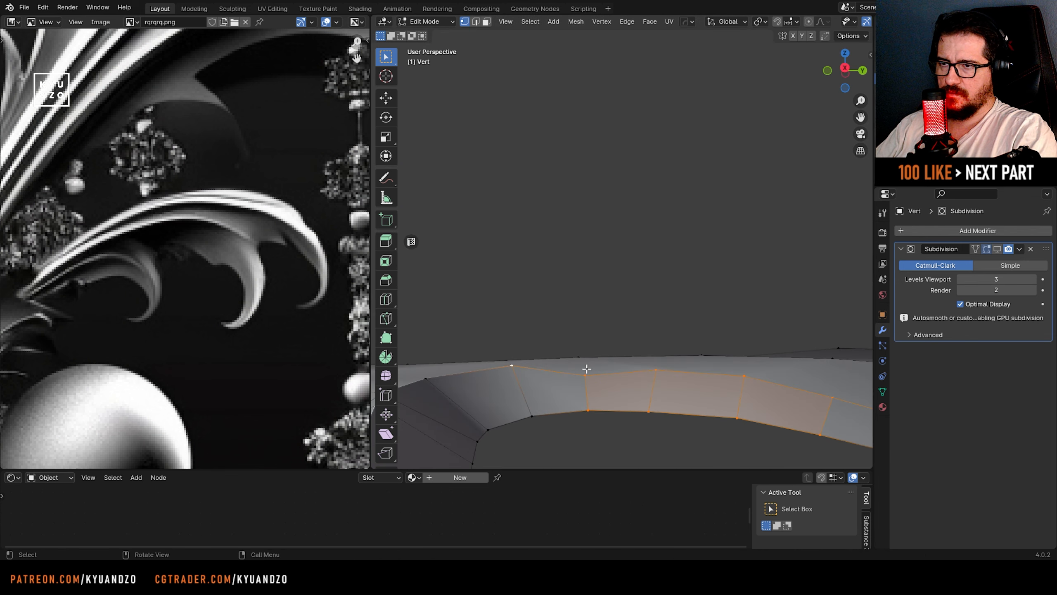
{"action": "left_click", "coordinate": [586, 368]}
{"action": "middle_click_drag", "start_coordinate": [583, 370], "coordinate": [581, 251]}
{"action": "scroll", "coordinate": [583, 254], "scroll_direction": "up", "scroll_amount": 2}
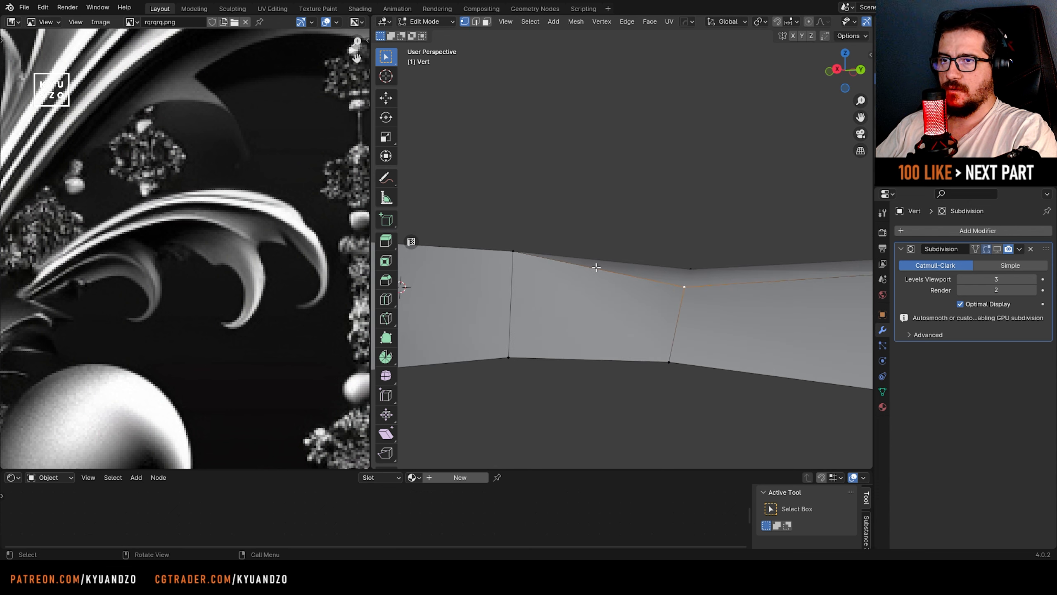
- Try to raise the selected inner vertex along global Z
{"action": "key", "text": "g"}
{"action": "key", "text": "z"}
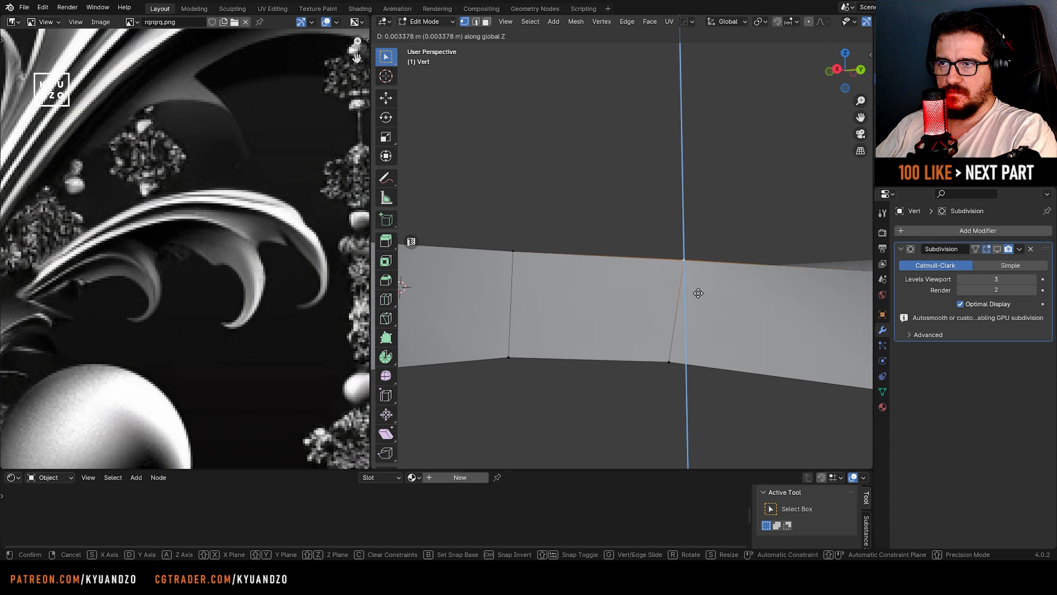
{"action": "left_click", "coordinate": [698, 294]}
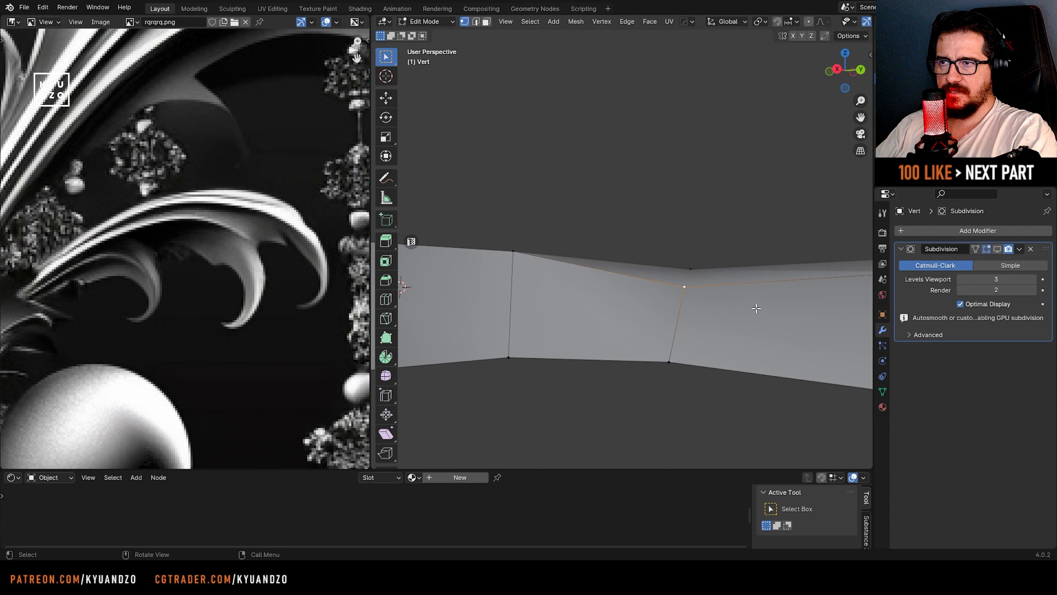
{"action": "key", "text": "g"}
{"action": "key", "text": "z"}
{"action": "key", "text": "Escape"}
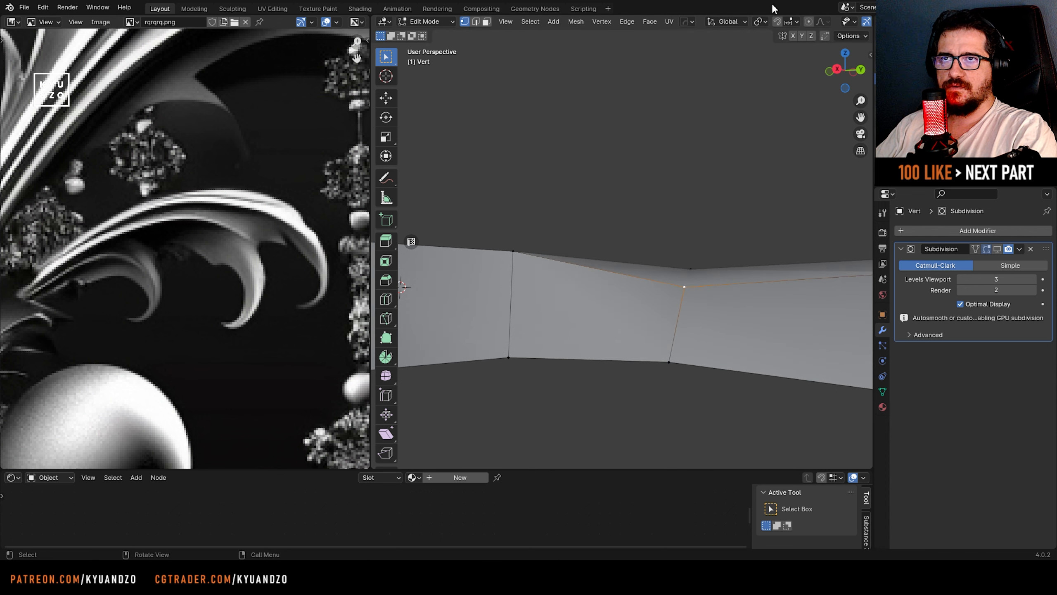
- Set snapping to Vertex and raise the selected inner strip vertex along global Z to the height of its neighbouring vertex
{"action": "left_click", "coordinate": [801, 23]}
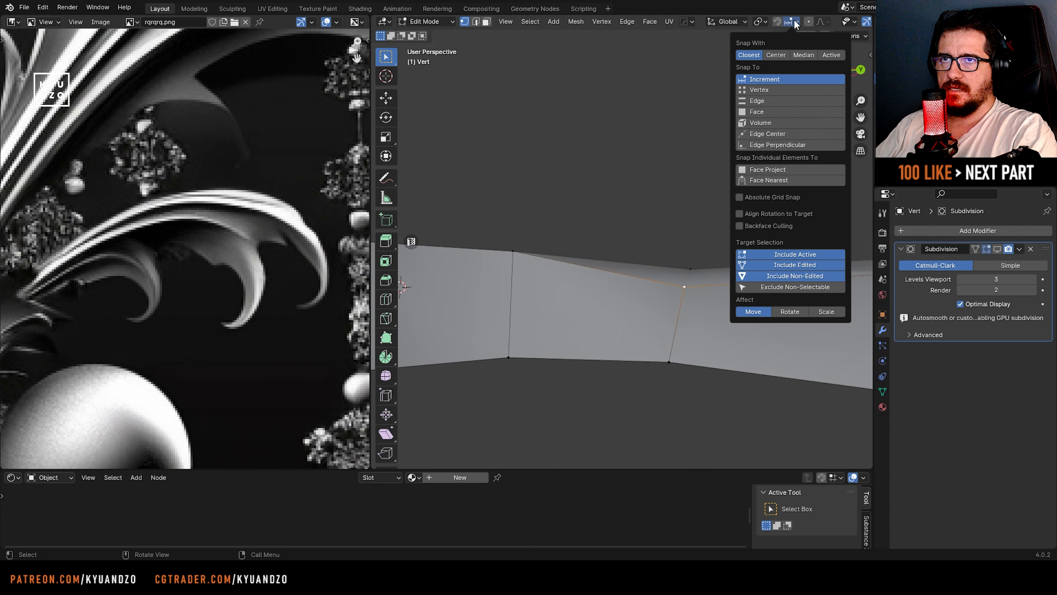
{"action": "left_click", "coordinate": [761, 89]}
{"action": "middle_click_drag", "start_coordinate": [551, 204], "coordinate": [527, 286], "text": "shift"}
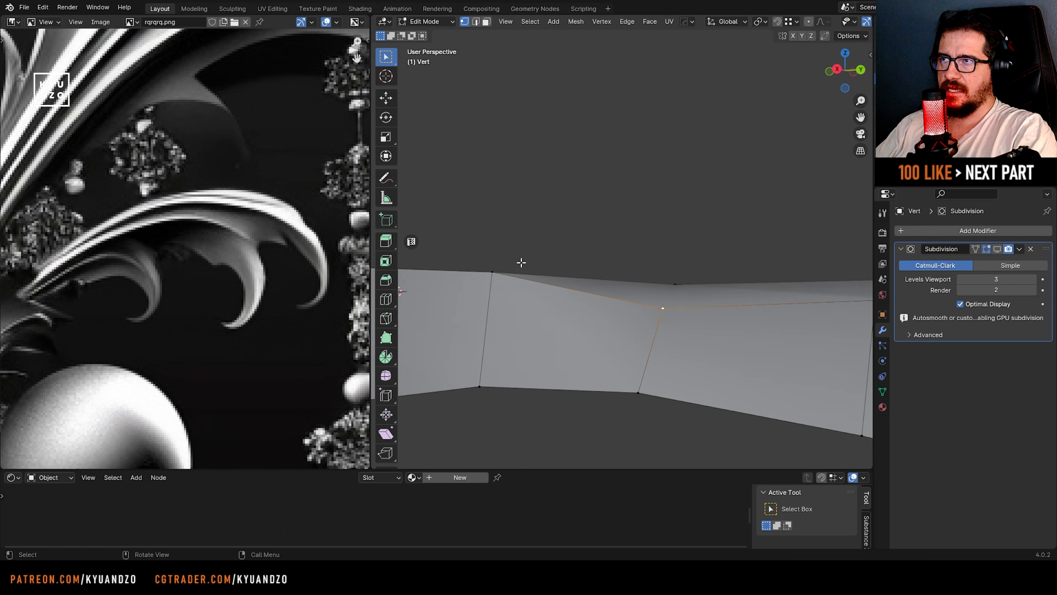
{"action": "key", "text": "g"}
{"action": "key", "text": "z"}
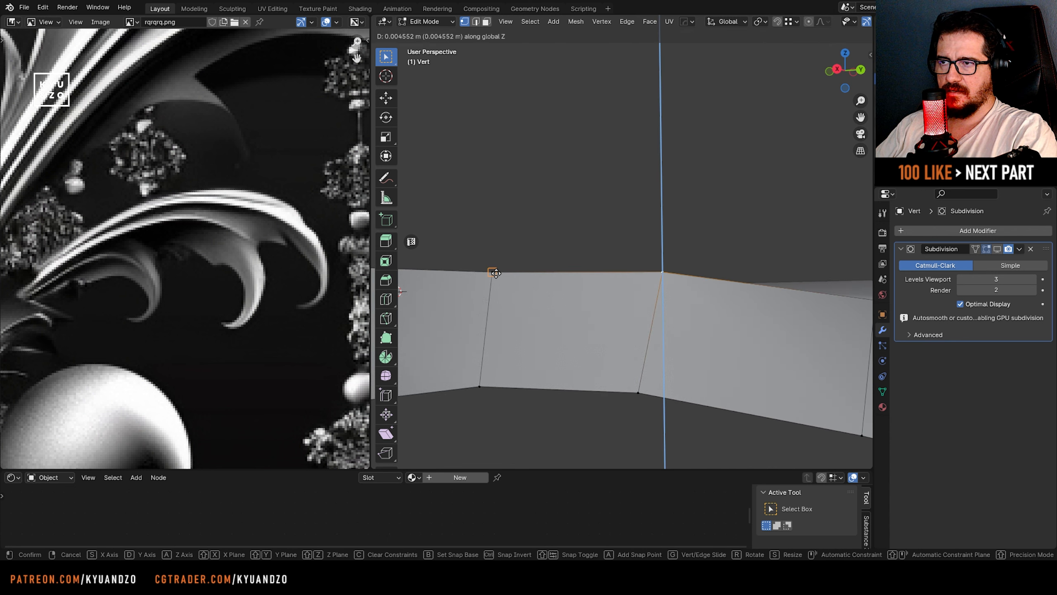
{"action": "key", "text": "ctrl"}
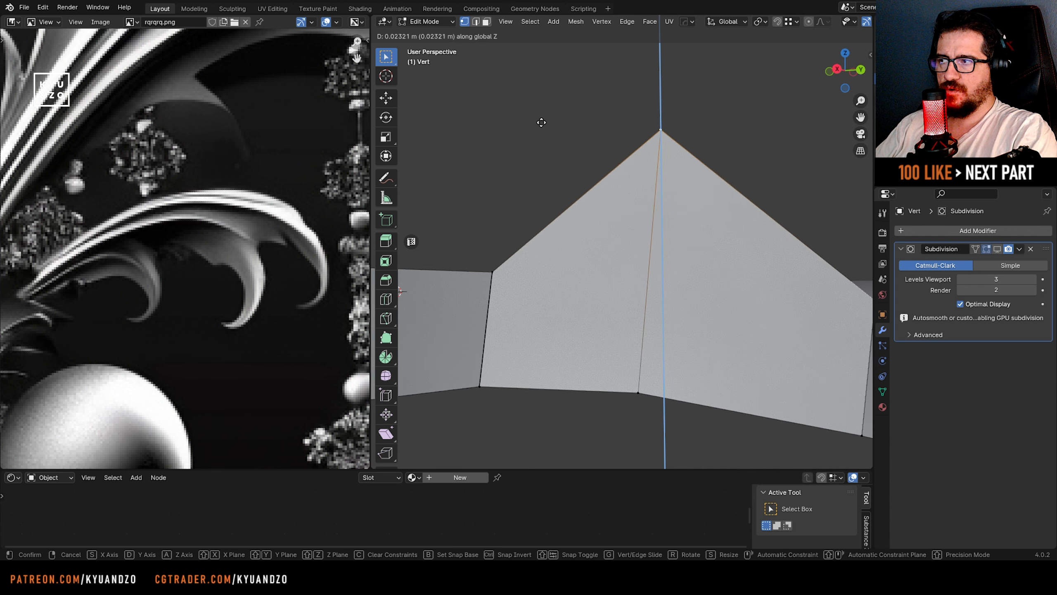
{"action": "key", "text": "ctrl"}
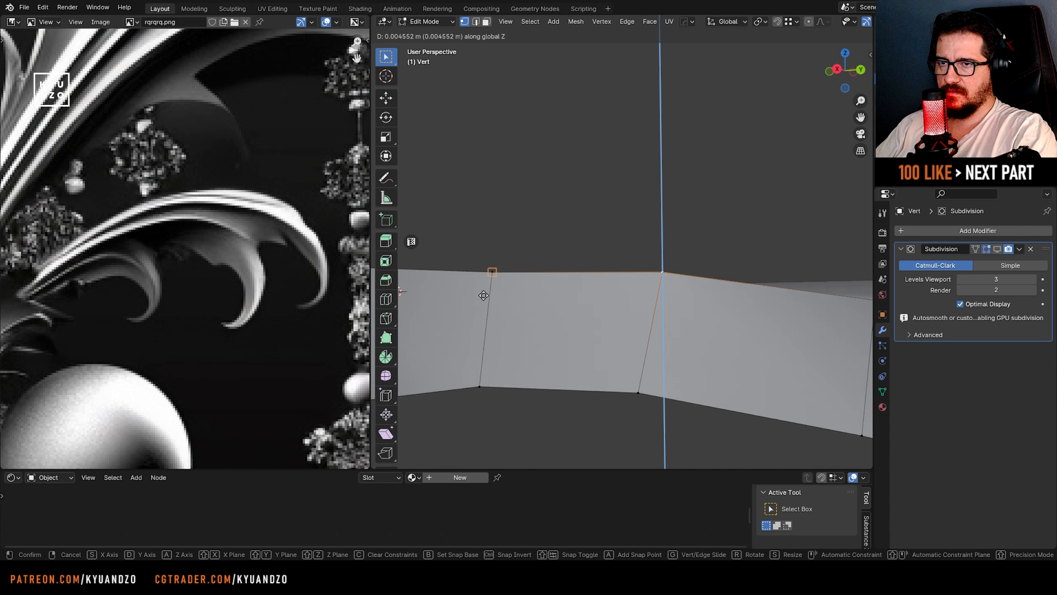
{"action": "left_click", "coordinate": [491, 265]}
{"action": "middle_click_drag", "start_coordinate": [755, 236], "coordinate": [585, 246]}
{"action": "left_click", "coordinate": [583, 251]}
{"action": "key", "text": "g"}
{"action": "key", "text": "y"}
{"action": "right_click", "coordinate": [569, 259]}
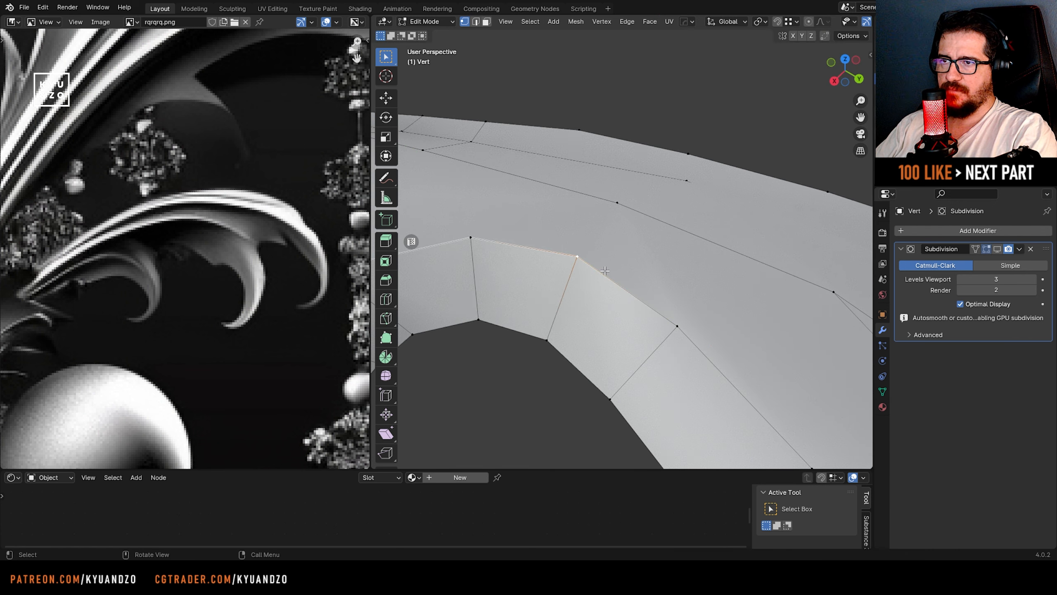
{"action": "key", "text": "g"}
{"action": "key", "text": "x"}
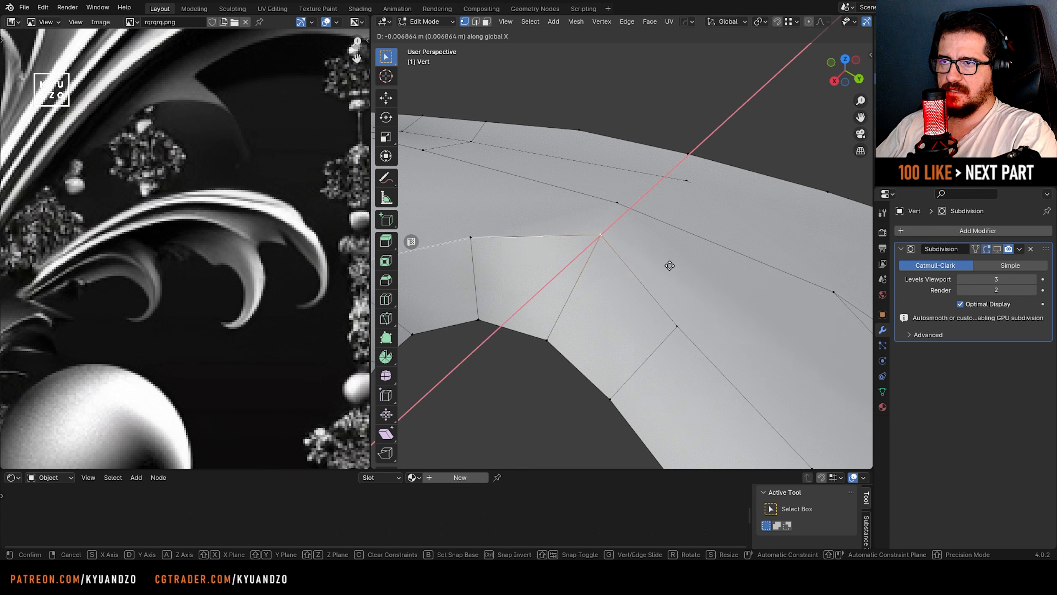
{"action": "key", "text": "z"}
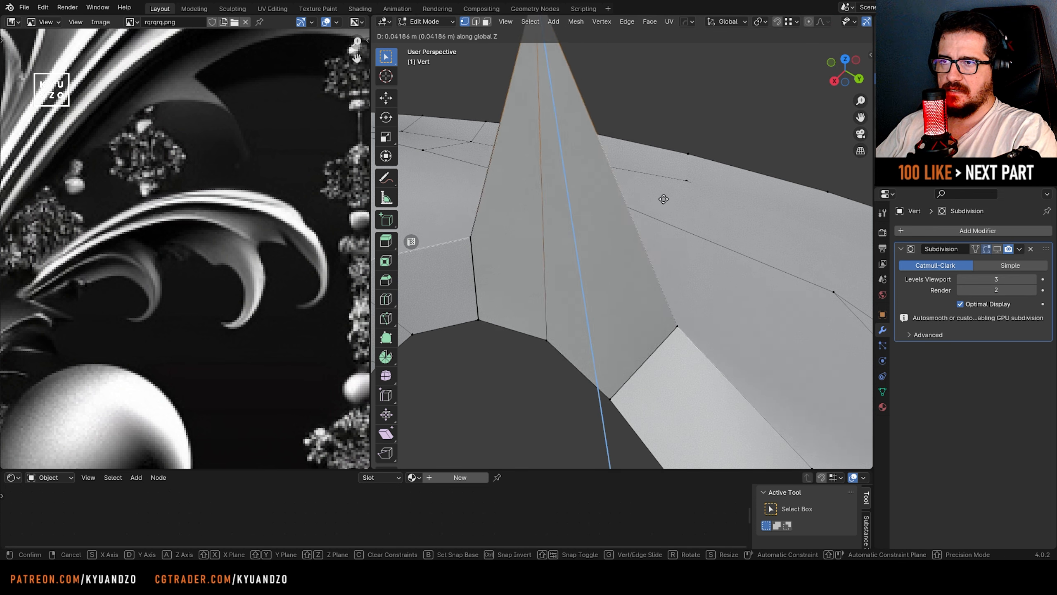
{"action": "right_click", "coordinate": [663, 199]}
{"action": "left_click", "coordinate": [797, 22]}
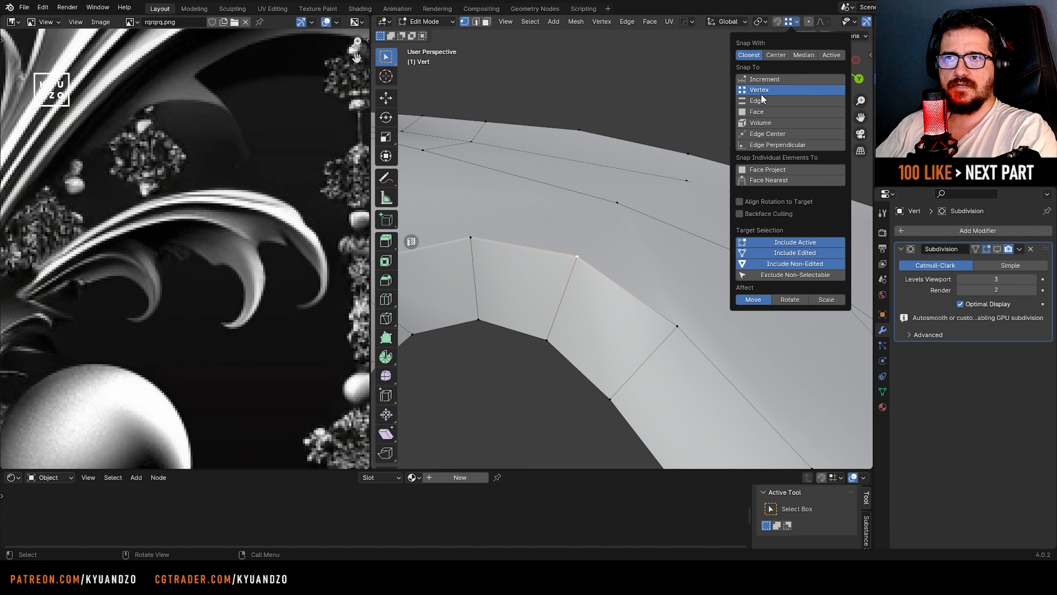
{"action": "key", "text": "g"}
{"action": "key", "text": "z"}
{"action": "right_click", "coordinate": [603, 258]}
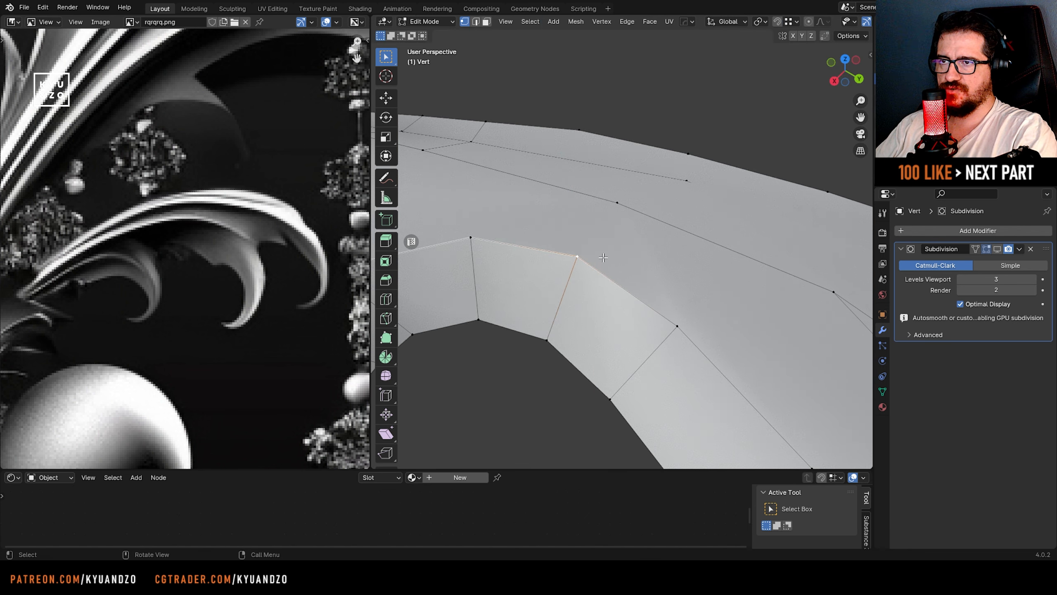
- Move the selected inner strip vertex along global Z to level it with the strip's inner edge
{"action": "middle_click_drag", "start_coordinate": [603, 258], "coordinate": [553, 228]}
{"action": "key", "text": "g"}
{"action": "key", "text": "z"}
{"action": "left_click", "coordinate": [651, 313]}
{"action": "scroll", "coordinate": [553, 227], "scroll_direction": "up", "scroll_amount": 1}
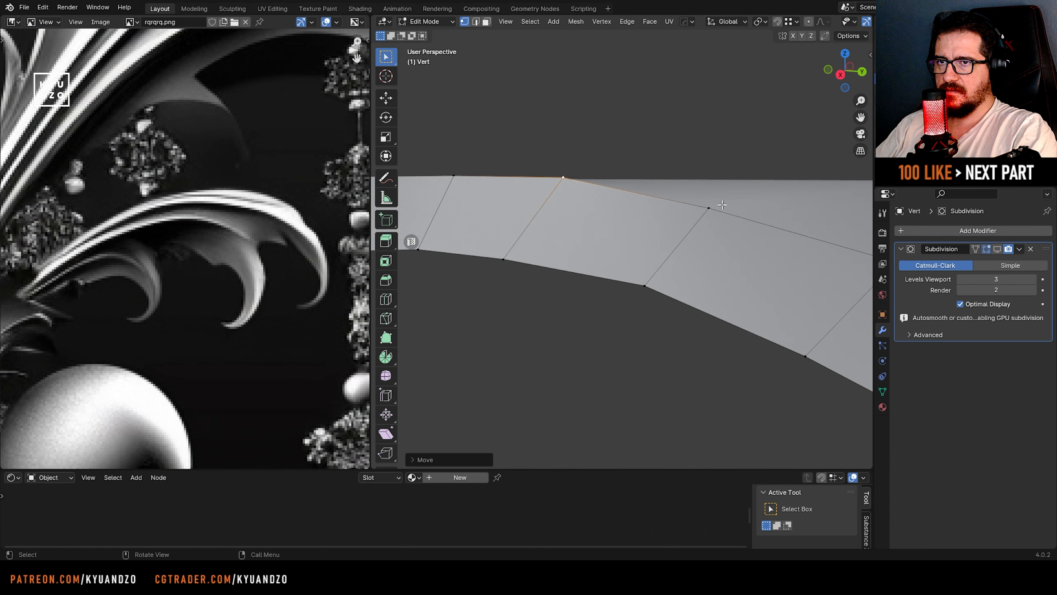
- Raise the next two inner vertices of the quad strip along global Z, levelling them with their neighbours
{"action": "left_click", "coordinate": [709, 207]}
{"action": "key", "text": "g"}
{"action": "key", "text": "z"}
{"action": "left_click", "coordinate": [709, 182]}
{"action": "scroll", "coordinate": [717, 233], "scroll_direction": "down", "scroll_amount": 2}
{"action": "middle_click_drag", "start_coordinate": [721, 261], "coordinate": [500, 262], "text": "shift"}
{"action": "left_click", "coordinate": [669, 285]}
{"action": "key", "text": "g"}
{"action": "key", "text": "z"}
{"action": "left_click", "coordinate": [666, 252]}
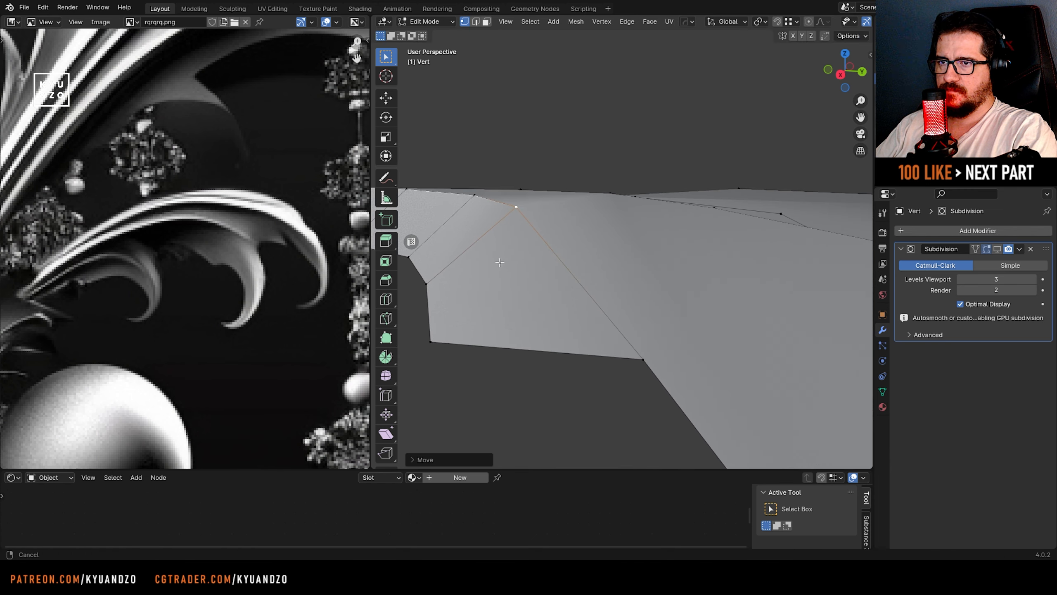
- Check the leaf's shape in Object Mode, briefly toggling the Subdivision modifier's viewport display, and return to Edit Mode
{"action": "scroll", "coordinate": [499, 263], "scroll_direction": "down", "scroll_amount": 4}
{"action": "key", "text": "Tab"}
{"action": "scroll", "coordinate": [587, 291], "scroll_direction": "down", "scroll_amount": 2}
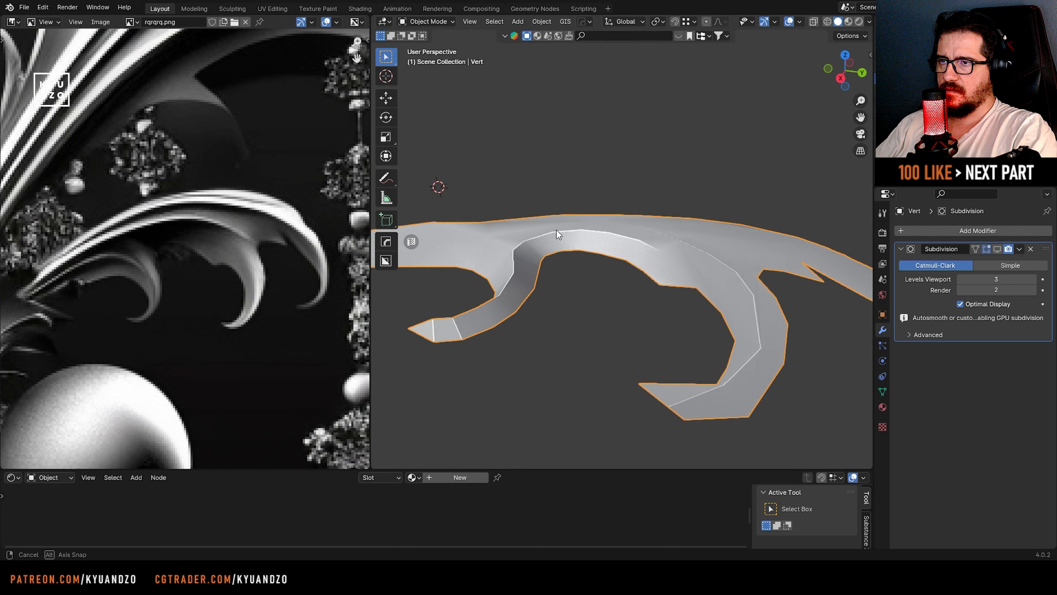
{"action": "mouse_move", "coordinate": [557, 230]}
{"action": "middle_mouse_down"}
{"action": "mouse_move", "coordinate": [534, 220]}
{"action": "mouse_move", "coordinate": [564, 275]}
{"action": "mouse_move", "coordinate": [560, 250]}
{"action": "middle_mouse_up"}
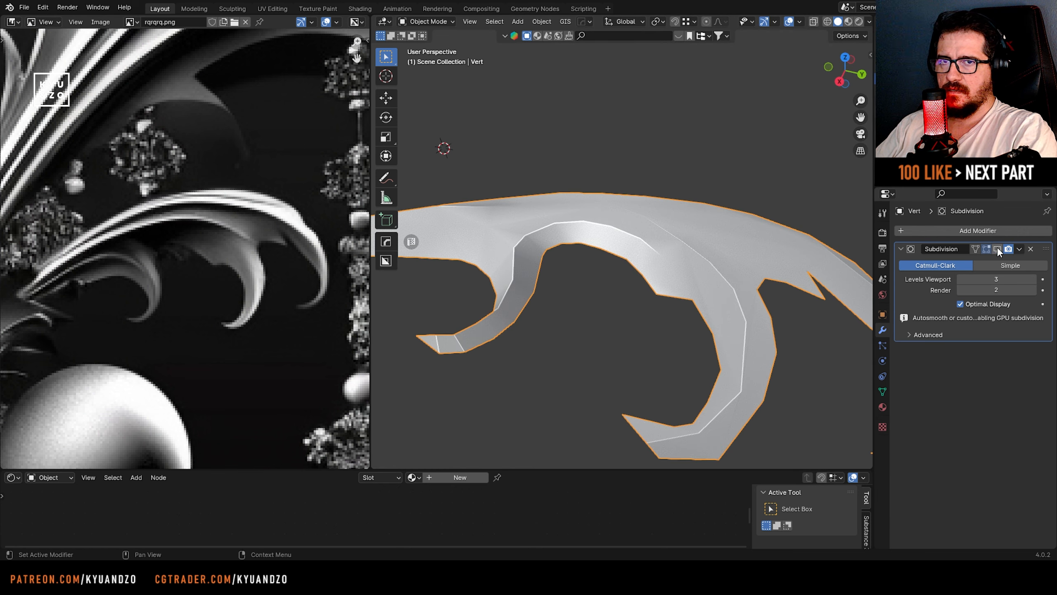
{"action": "left_click", "coordinate": [997, 247]}
{"action": "left_click", "coordinate": [996, 246]}
{"action": "scroll", "coordinate": [558, 277], "scroll_direction": "up", "scroll_amount": 4}
{"action": "key", "text": "Tab"}
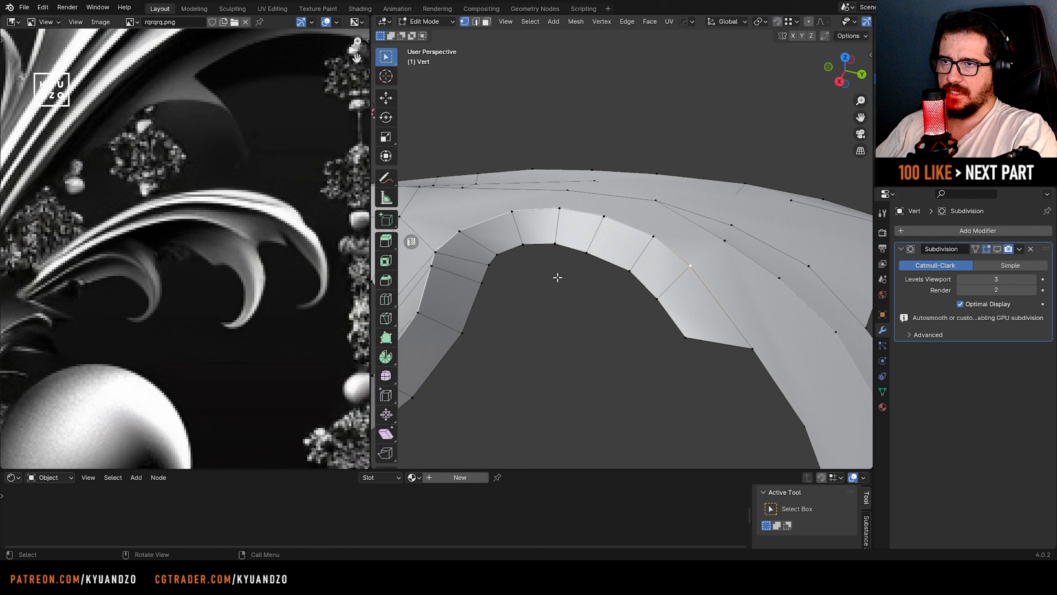
{"action": "key", "text": "Tab"}
{"action": "middle_click_drag", "start_coordinate": [568, 207], "coordinate": [622, 330]}
{"action": "key", "text": "Tab"}
- Knife-cut from the edge-loop vertex above the smaller curl down into the large face and across to the vertex between the curls
{"action": "scroll", "coordinate": [614, 336], "scroll_direction": "up", "scroll_amount": 2}
{"action": "left_click", "coordinate": [591, 328]}
{"action": "middle_click_drag", "start_coordinate": [549, 325], "coordinate": [578, 317], "text": "shift"}
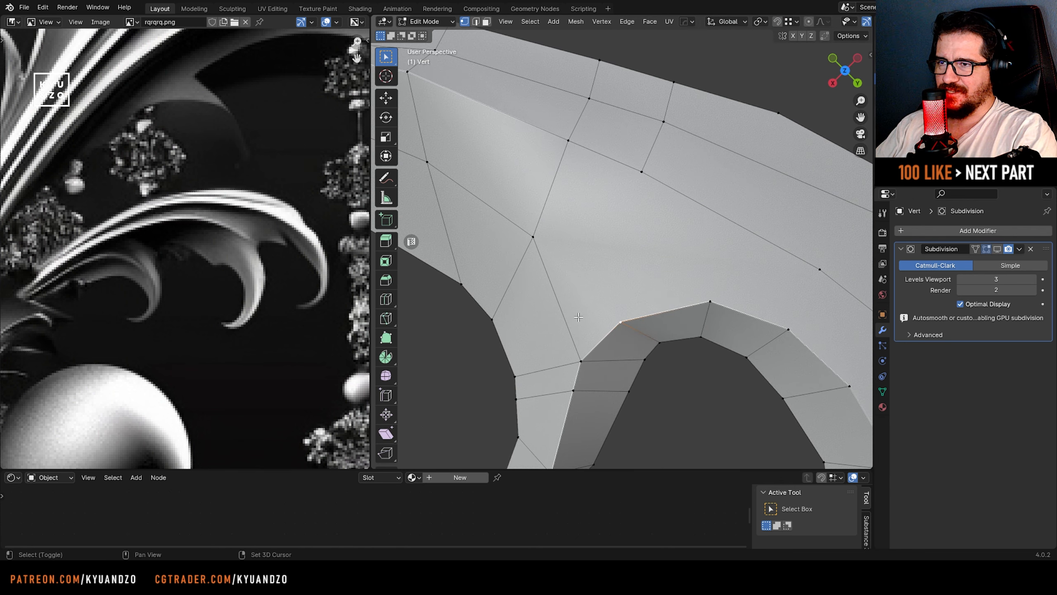
{"action": "scroll", "coordinate": [584, 316], "scroll_direction": "up", "scroll_amount": 1}
{"action": "middle_click_drag", "start_coordinate": [614, 414], "coordinate": [624, 309], "text": "shift"}
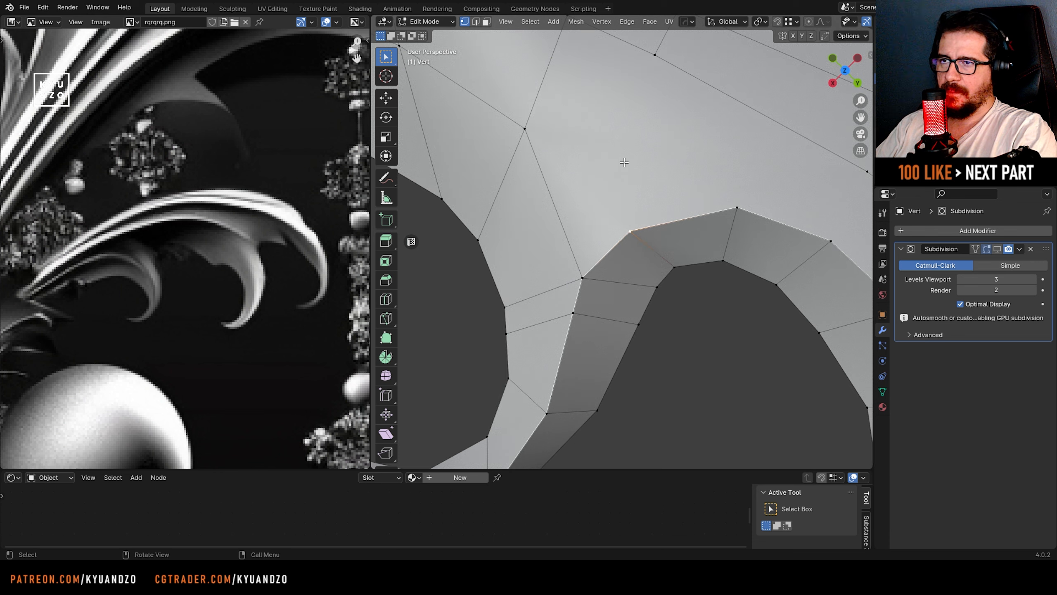
{"action": "scroll", "coordinate": [629, 175], "scroll_direction": "down", "scroll_amount": 3}
{"action": "scroll", "coordinate": [636, 183], "scroll_direction": "up", "scroll_amount": 2}
{"action": "middle_click_drag", "start_coordinate": [640, 188], "coordinate": [623, 245], "text": "shift"}
{"action": "scroll", "coordinate": [623, 244], "scroll_direction": "up", "scroll_amount": 1}
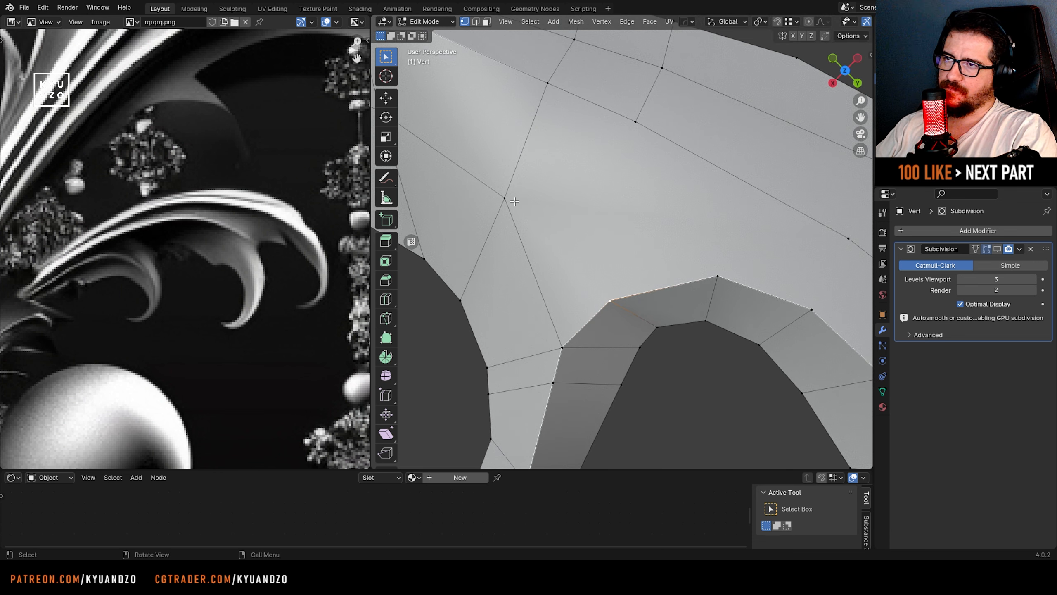
{"action": "scroll", "coordinate": [512, 196], "scroll_direction": "down", "scroll_amount": 5}
{"action": "scroll", "coordinate": [624, 146], "scroll_direction": "up", "scroll_amount": 5}
{"action": "key", "text": "k"}
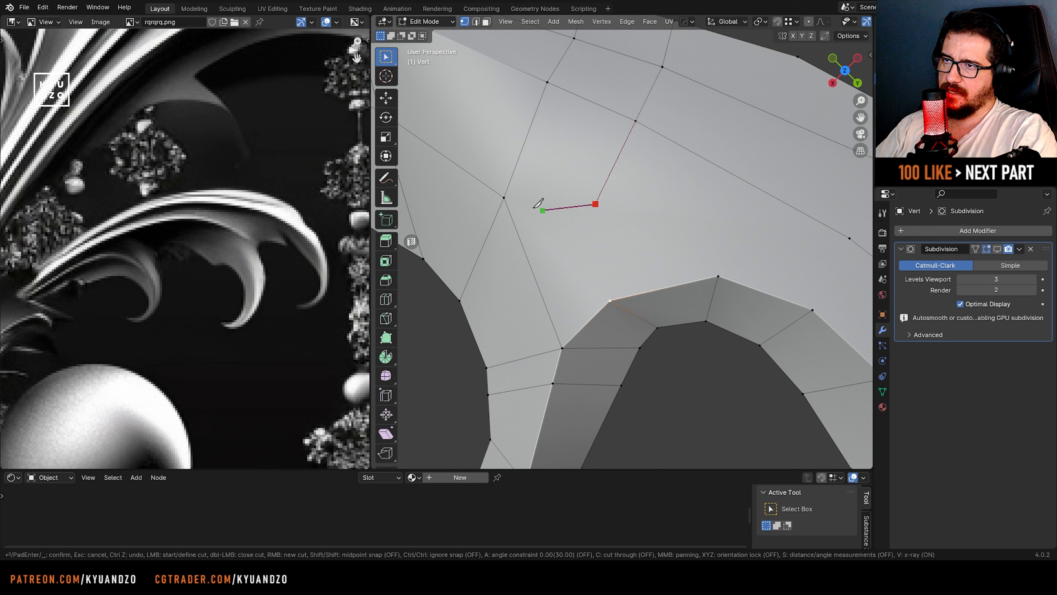
{"action": "left_click", "coordinate": [504, 197]}
{"action": "key", "text": "Return"}
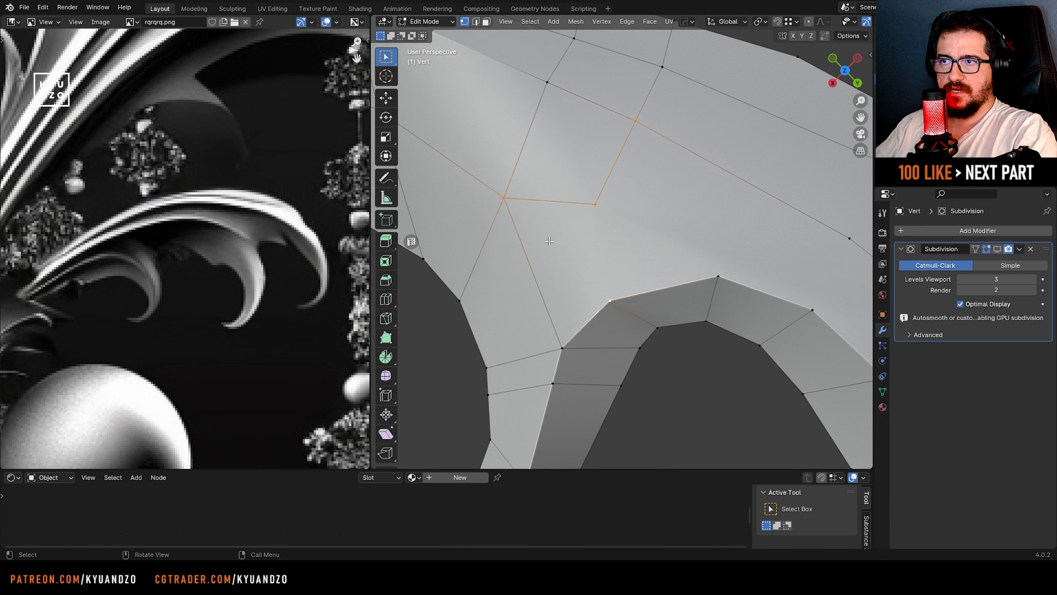
- Knife-cut the new corner to the rim vertex below it, and cut from the next rim vertex up and back to that corner to form a quad
{"action": "key", "text": "k"}
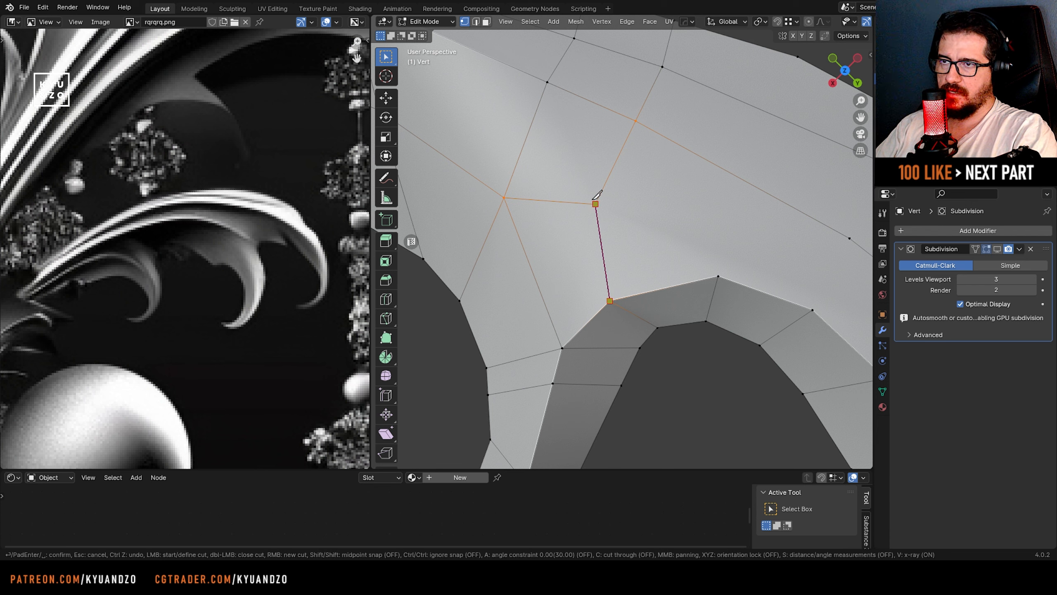
{"action": "key", "text": "Return"}
{"action": "key", "text": "k"}
{"action": "left_click", "coordinate": [719, 275]}
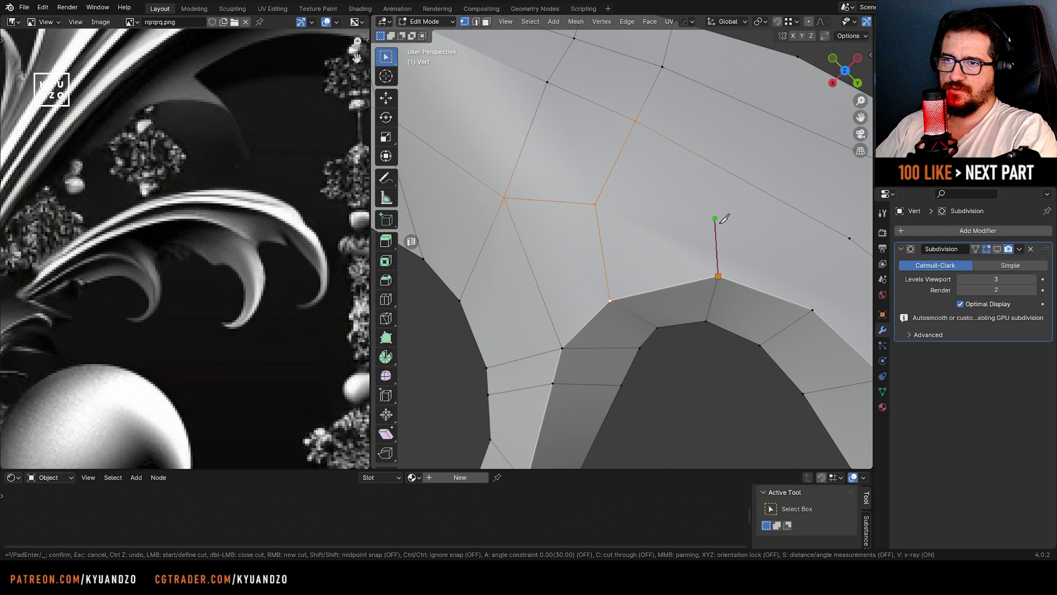
{"action": "left_click", "coordinate": [591, 203]}
{"action": "key", "text": "Return"}
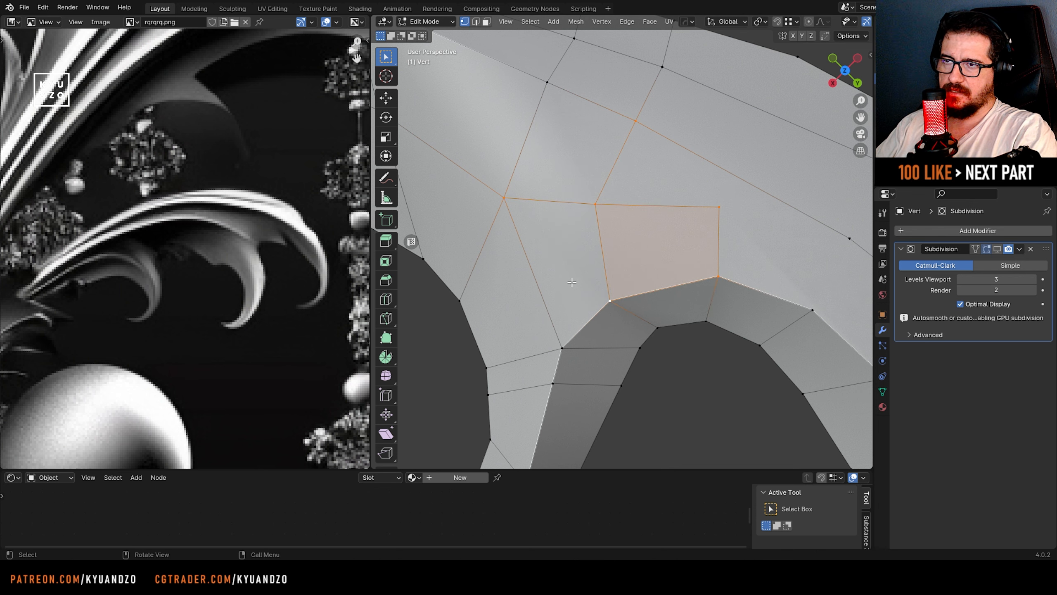
- Slide the new inner corner vertex along its edge towards the curl's rim
{"action": "middle_click_drag", "start_coordinate": [665, 232], "coordinate": [640, 229], "text": "shift"}
{"action": "left_click", "coordinate": [568, 200]}
{"action": "key", "text": "shift+v"}
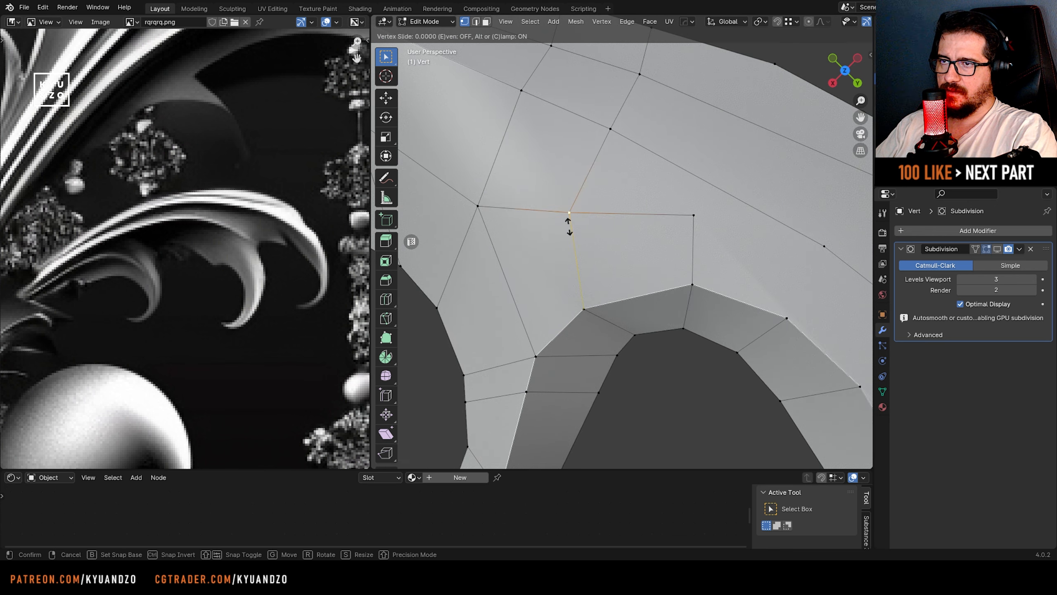
{"action": "left_click", "coordinate": [673, 241]}
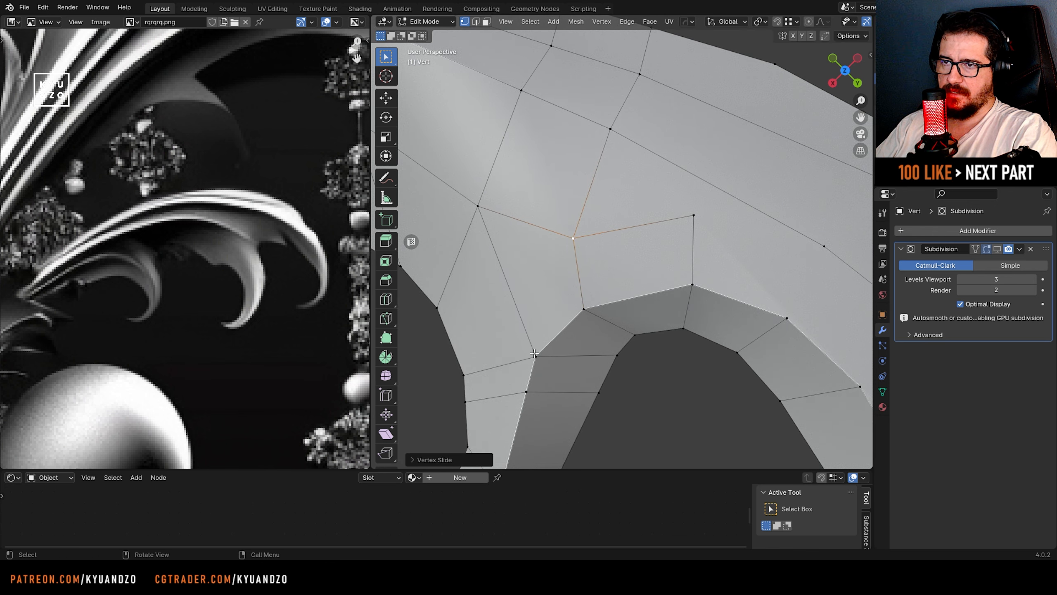
- Slide the vertex above the small curl's root down its edge toward the inner corner of the branch junction
{"action": "middle_click_drag", "start_coordinate": [609, 374], "coordinate": [644, 366], "text": "shift"}
{"action": "middle_click_drag", "start_coordinate": [545, 237], "coordinate": [597, 243], "text": "shift"}
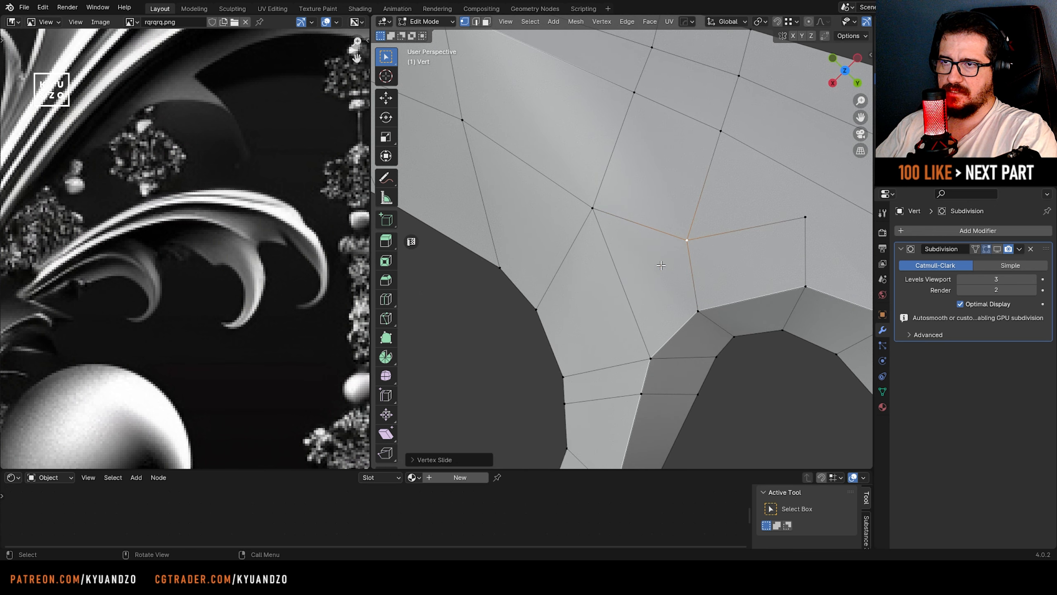
{"action": "middle_click_drag", "start_coordinate": [661, 265], "coordinate": [668, 258], "text": "shift"}
{"action": "left_click", "coordinate": [599, 201]}
{"action": "key", "text": "shift+v"}
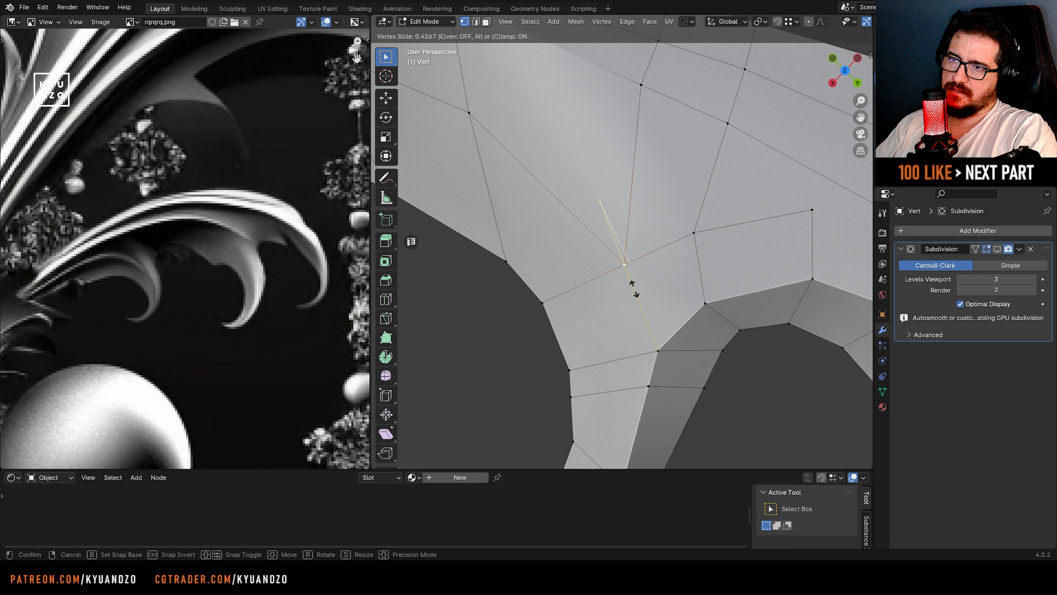
{"action": "left_click", "coordinate": [631, 308]}
{"action": "middle_click_drag", "start_coordinate": [630, 308], "coordinate": [608, 200], "text": "shift"}
{"action": "scroll", "coordinate": [608, 200], "scroll_direction": "down", "scroll_amount": 5}
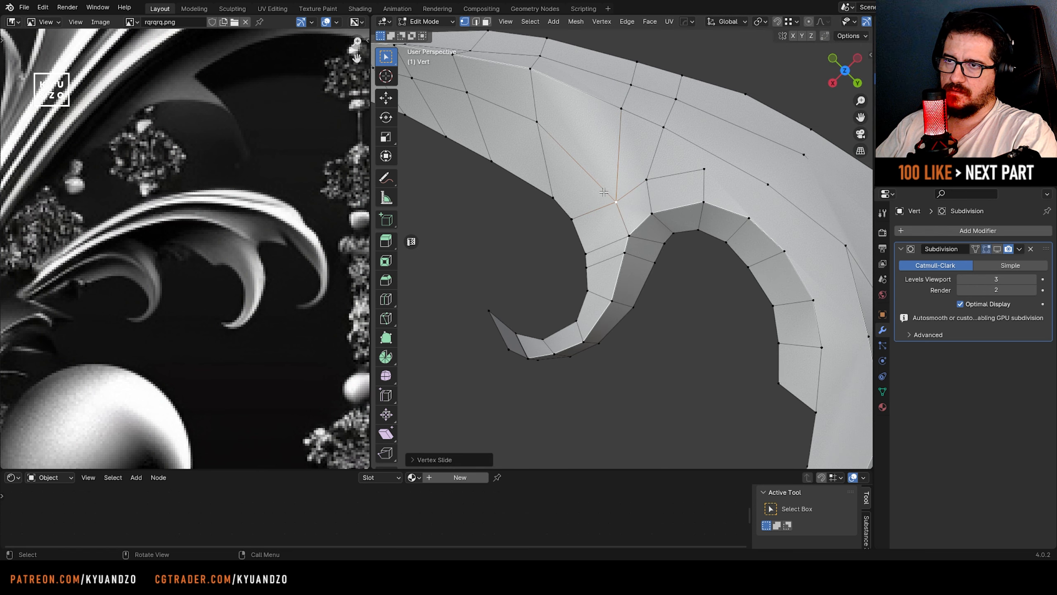
{"action": "scroll", "coordinate": [628, 239], "scroll_direction": "up", "scroll_amount": 5}
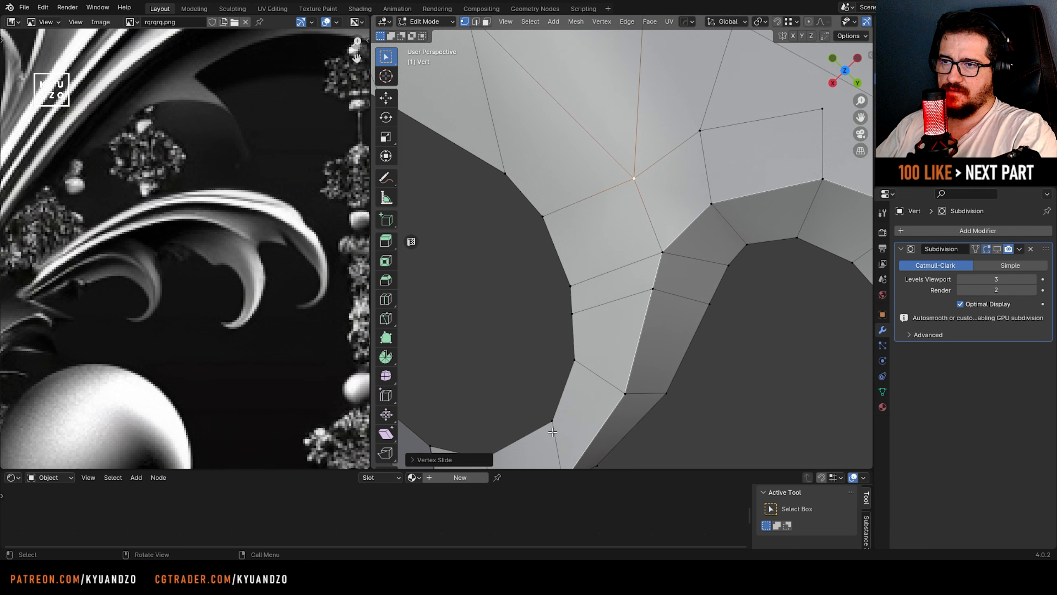
{"action": "scroll", "coordinate": [616, 228], "scroll_direction": "down", "scroll_amount": 4}
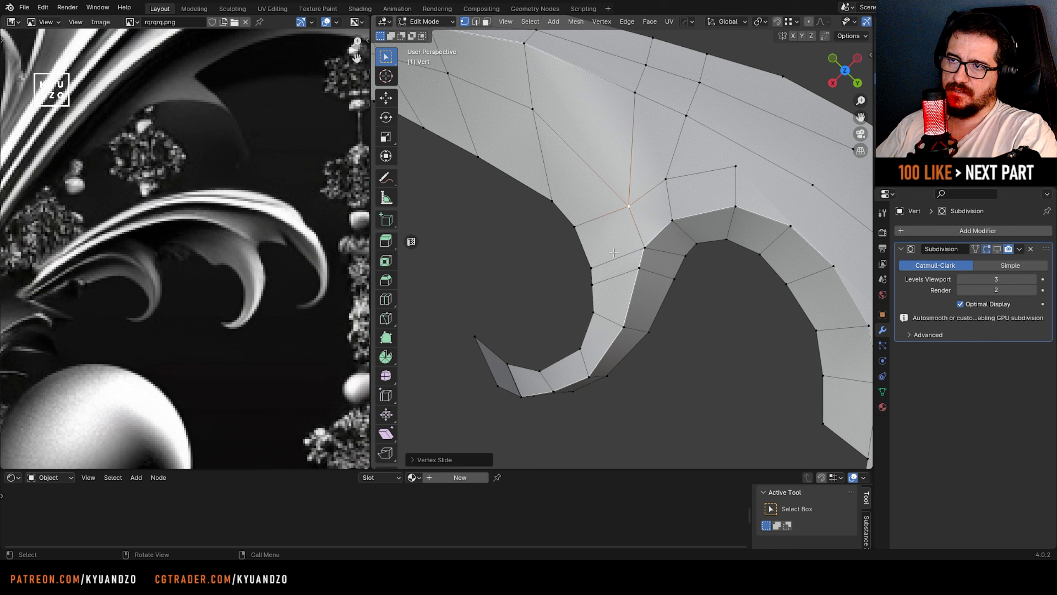
- Preview the subdivided surface around the curl junction, then disable the Subdivision modifier's viewport display
{"action": "key", "text": "Tab"}
{"action": "middle_click_drag", "start_coordinate": [616, 233], "coordinate": [635, 188]}
{"action": "scroll", "coordinate": [653, 163], "scroll_direction": "up", "scroll_amount": 2}
{"action": "key", "text": "Tab"}
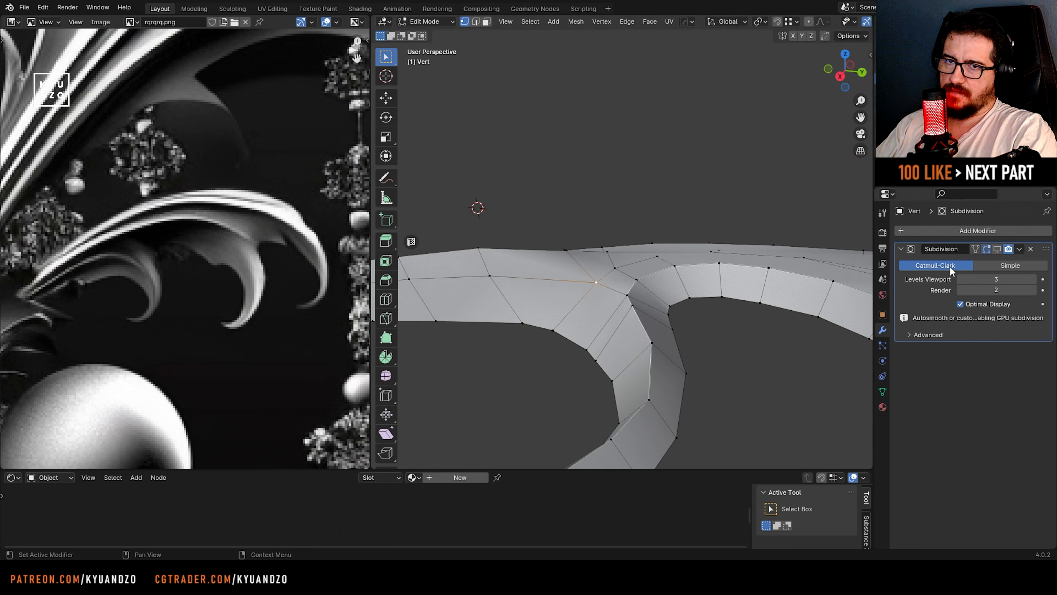
{"action": "left_click", "coordinate": [997, 249]}
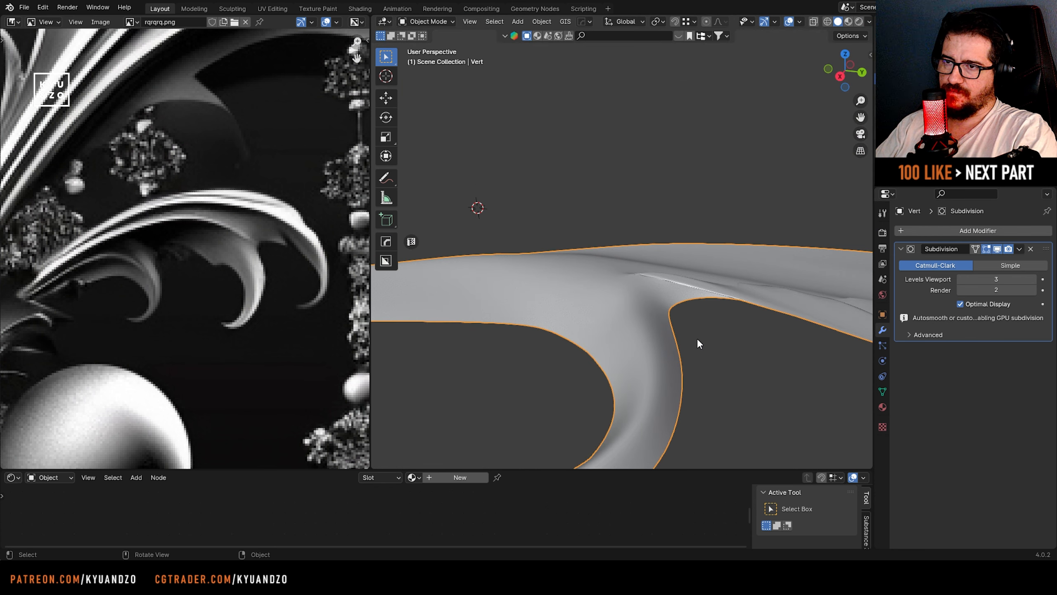
{"action": "key", "text": "ctrl+r"}
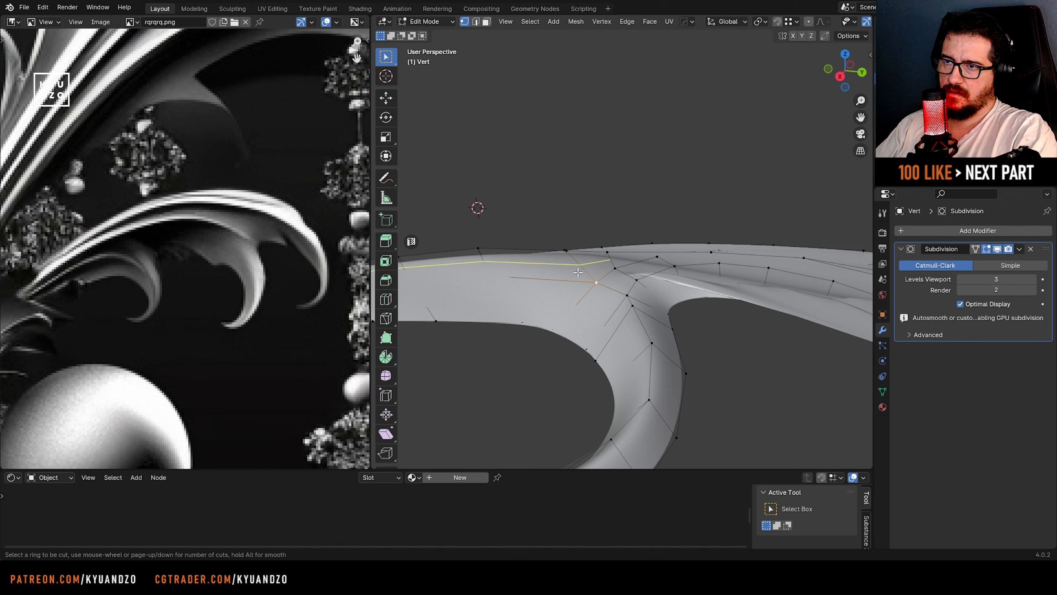
{"action": "key", "text": "Escape"}
{"action": "left_click", "coordinate": [997, 248]}
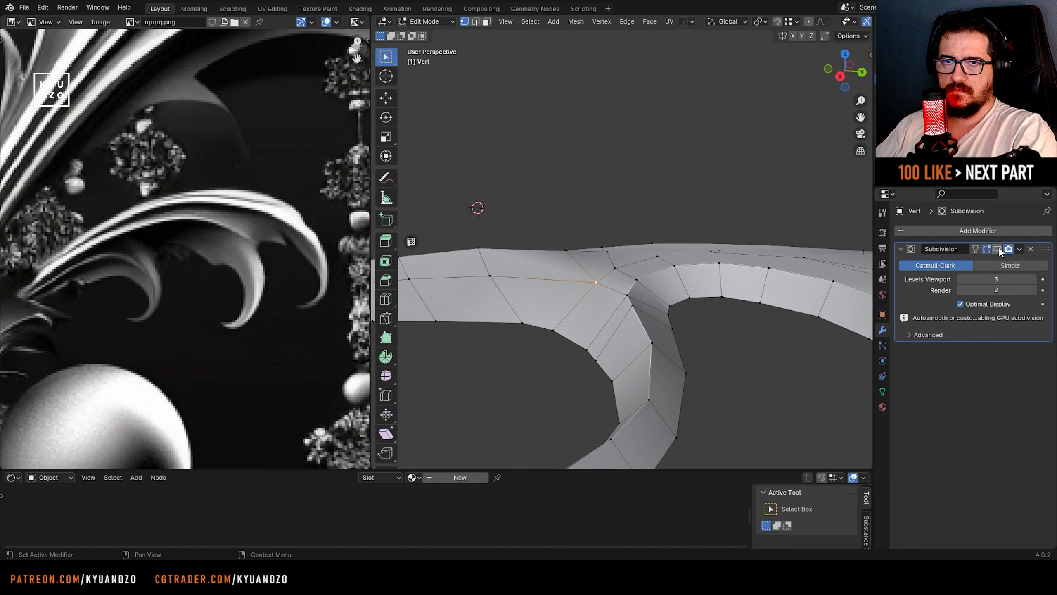
- Knife-cut an edge from the middle vertex of the main stem across two edges above the small curl's junction
{"action": "middle_click_drag", "start_coordinate": [587, 287], "coordinate": [583, 294]}
{"action": "scroll", "coordinate": [469, 388], "scroll_direction": "up", "scroll_amount": 2}
{"action": "middle_click_drag", "start_coordinate": [470, 388], "coordinate": [531, 253], "text": "shift"}
{"action": "scroll", "coordinate": [507, 296], "scroll_direction": "down", "scroll_amount": 4}
{"action": "scroll", "coordinate": [507, 296], "scroll_direction": "up", "scroll_amount": 4}
{"action": "scroll", "coordinate": [527, 238], "scroll_direction": "down", "scroll_amount": 3}
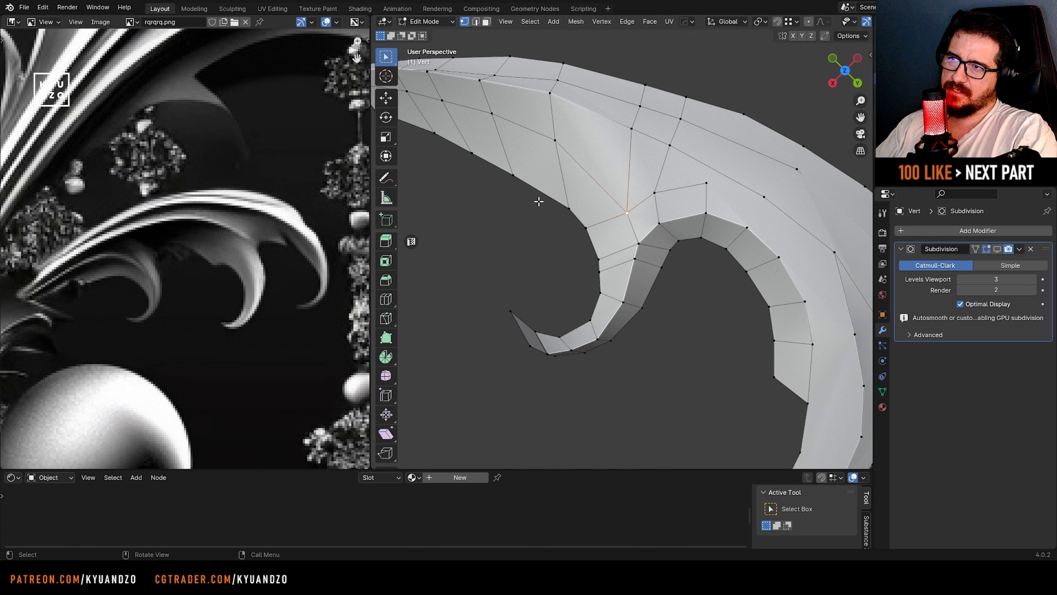
{"action": "middle_click_drag", "start_coordinate": [538, 201], "coordinate": [562, 212], "text": "shift"}
{"action": "scroll", "coordinate": [562, 212], "scroll_direction": "up", "scroll_amount": 2}
{"action": "key", "text": "k"}
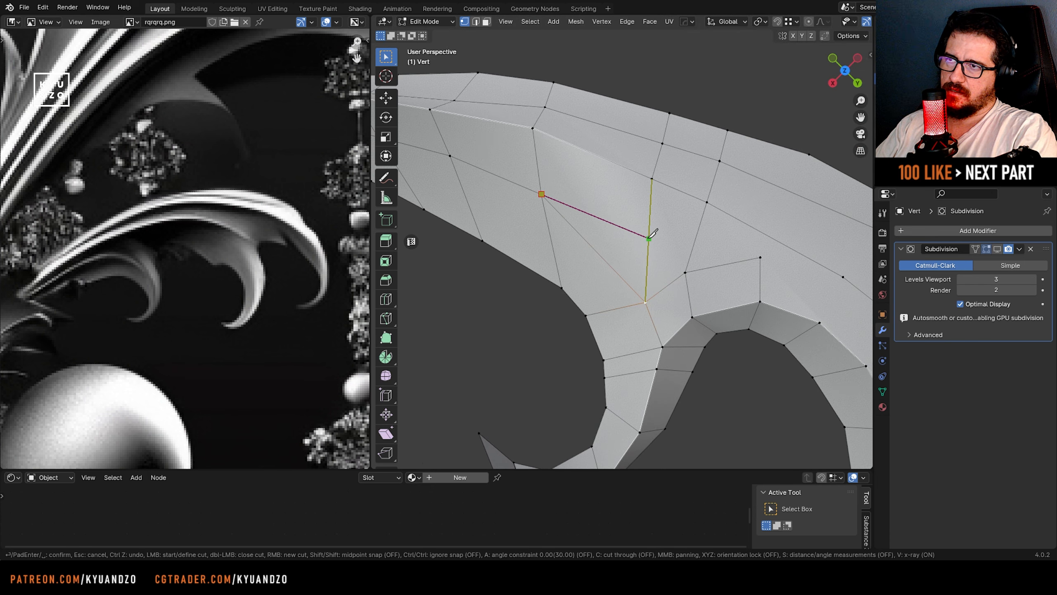
{"action": "left_click", "coordinate": [692, 250]}
{"action": "key", "text": "Return"}
- Slide the ridge vertex down slightly, then slide the new cut's middle and starting vertices up toward the ridge
{"action": "middle_click_drag", "start_coordinate": [558, 217], "coordinate": [535, 185], "text": "shift"}
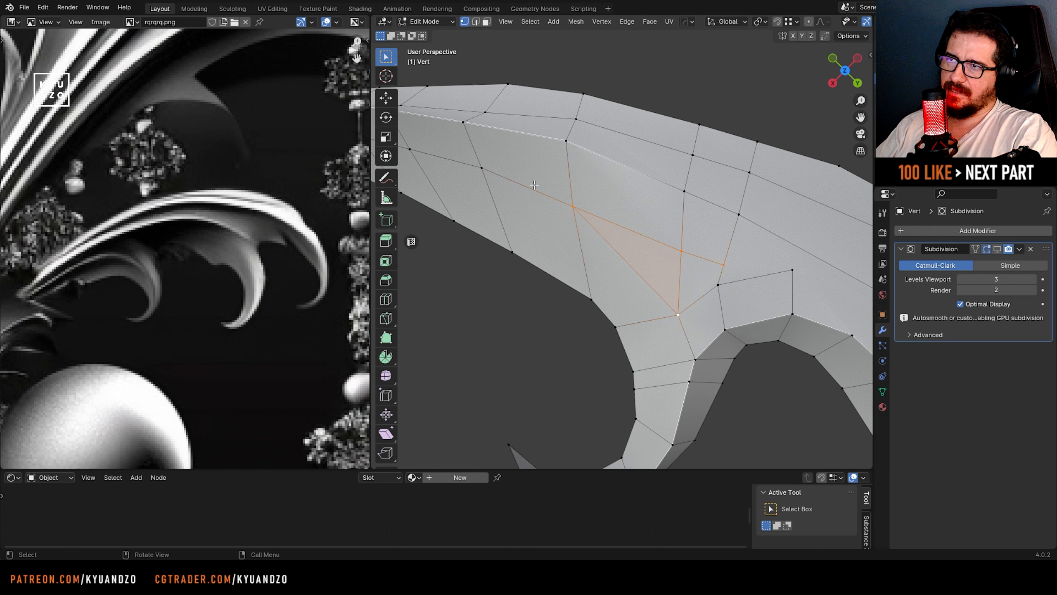
{"action": "left_click", "coordinate": [567, 142]}
{"action": "key", "text": "shift+v"}
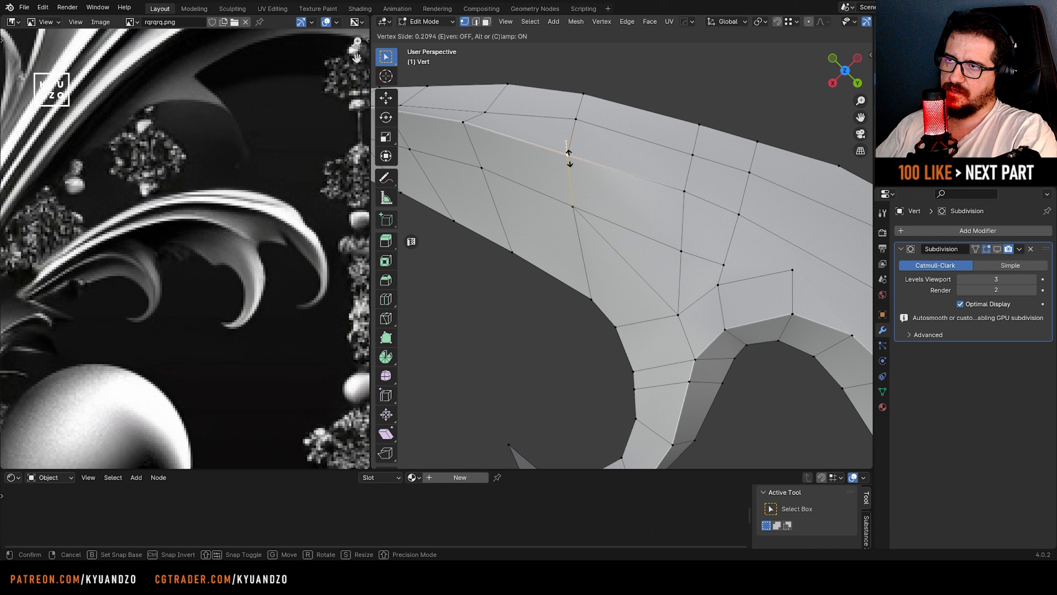
{"action": "left_click", "coordinate": [569, 157]}
{"action": "key", "text": "shift+v"}
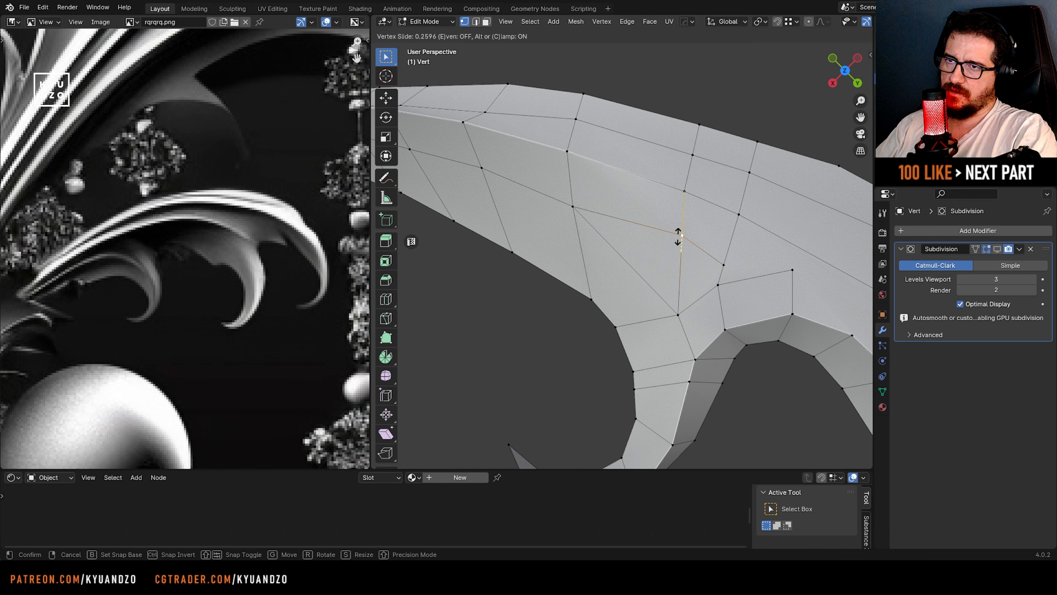
{"action": "left_click", "coordinate": [675, 243]}
{"action": "left_click", "coordinate": [547, 208]}
{"action": "key", "text": "shift+v"}
{"action": "left_click", "coordinate": [547, 199]}
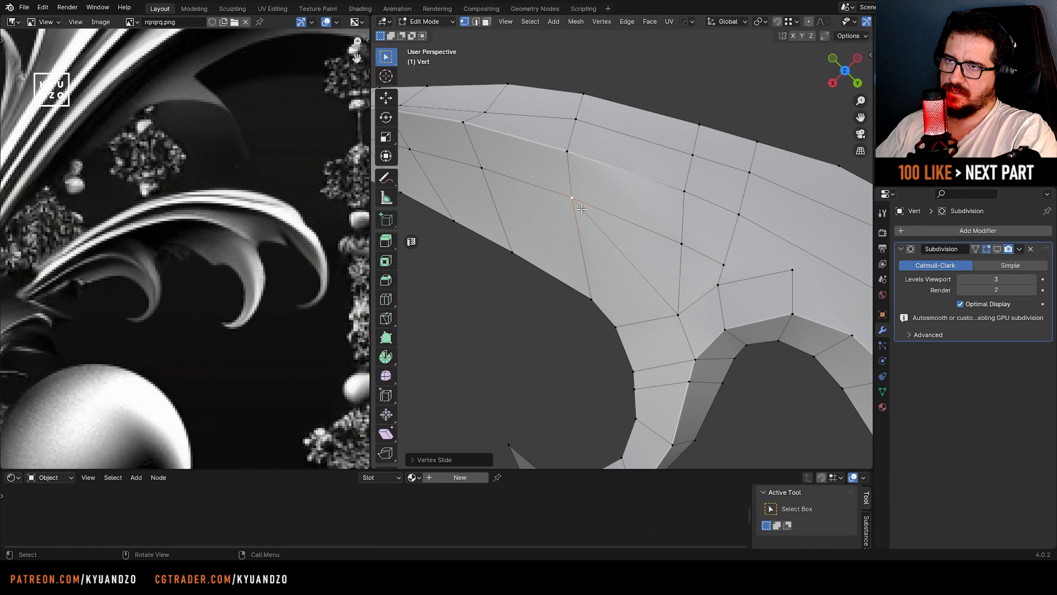
- Knife-cut from the open corner vertex above the arch, across the ridge, to the outer border vertex of the stem
{"action": "middle_click_drag", "start_coordinate": [709, 256], "coordinate": [603, 256], "text": "shift"}
{"action": "scroll", "coordinate": [616, 241], "scroll_direction": "up", "scroll_amount": 1}
{"action": "left_click", "coordinate": [641, 253]}
{"action": "scroll", "coordinate": [603, 256], "scroll_direction": "up", "scroll_amount": 1}
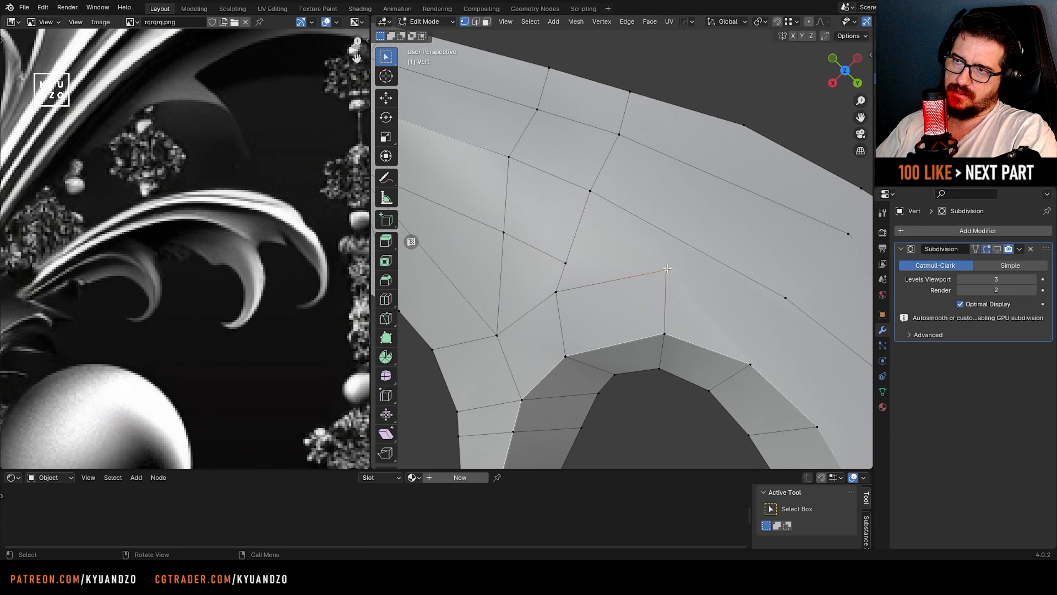
{"action": "key", "text": "k"}
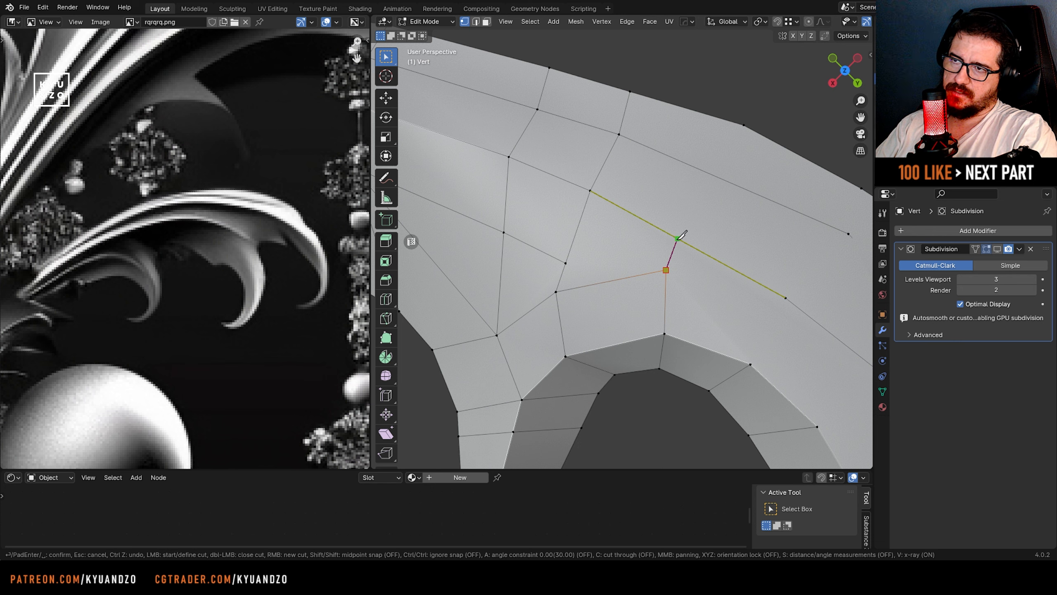
{"action": "left_click", "coordinate": [744, 126]}
{"action": "key", "text": "Return"}
{"action": "scroll", "coordinate": [733, 128], "scroll_direction": "down", "scroll_amount": 2}
{"action": "middle_click_drag", "start_coordinate": [595, 245], "coordinate": [602, 176]}
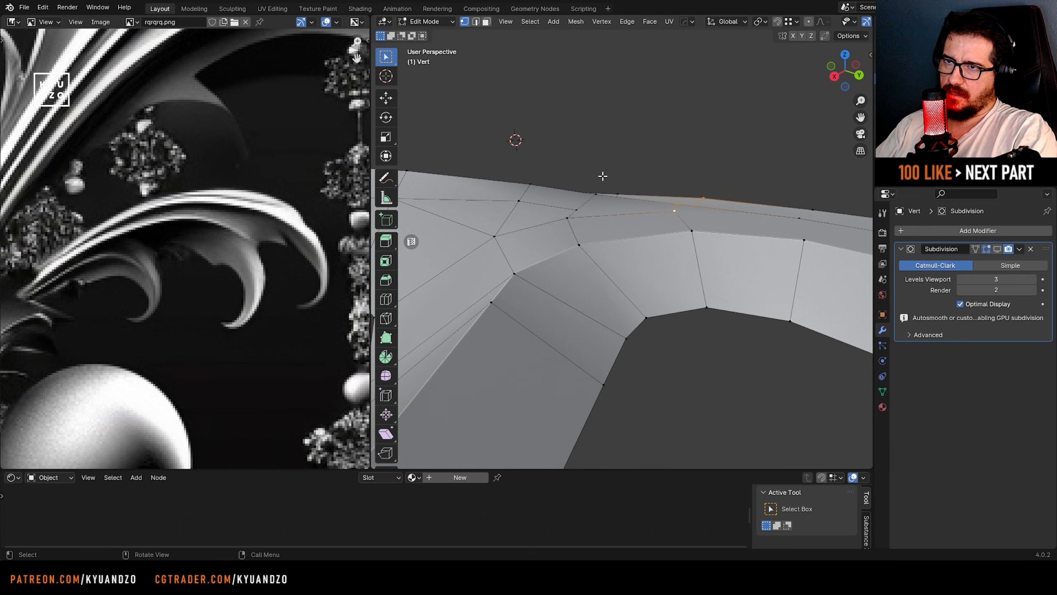
{"action": "key", "text": "g"}
{"action": "key", "text": "z"}
{"action": "right_click", "coordinate": [673, 192]}
- Raise the two consecutive ridge edges above the arch about 0.0036 m along the global Z axis
{"action": "middle_click_drag", "start_coordinate": [671, 196], "coordinate": [675, 287], "text": "shift"}
{"action": "key", "text": "2"}
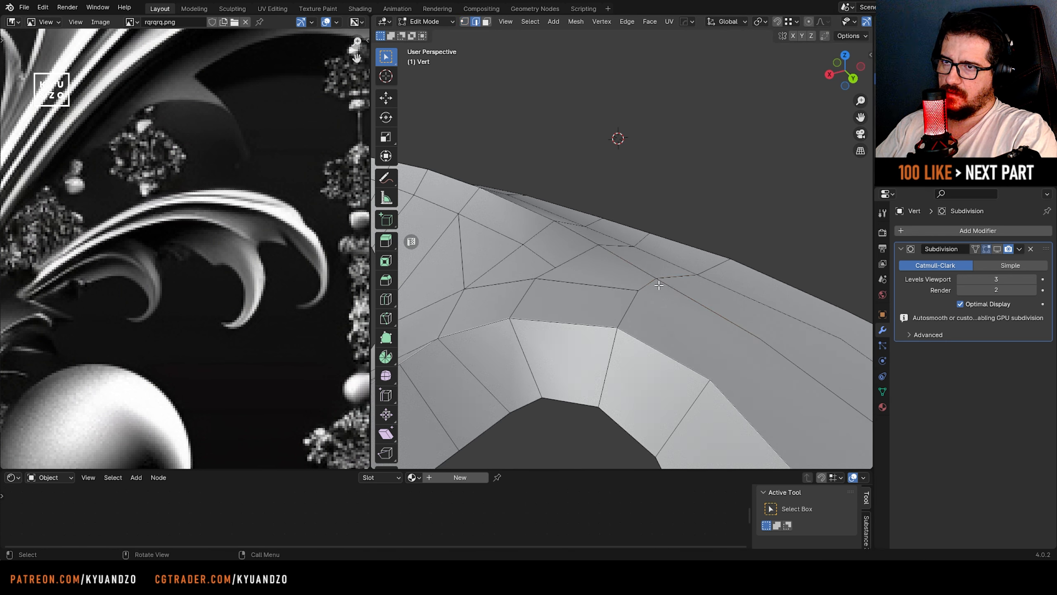
{"action": "key", "text": "g"}
{"action": "key", "text": "z"}
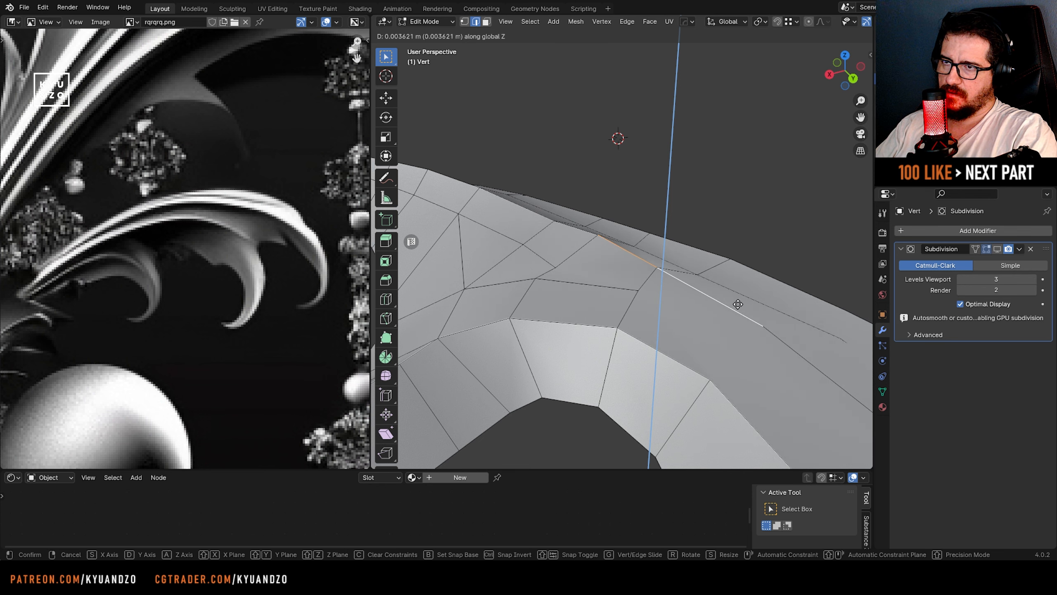
{"action": "left_click", "coordinate": [738, 306]}
{"action": "middle_click_drag", "start_coordinate": [737, 306], "coordinate": [680, 304]}
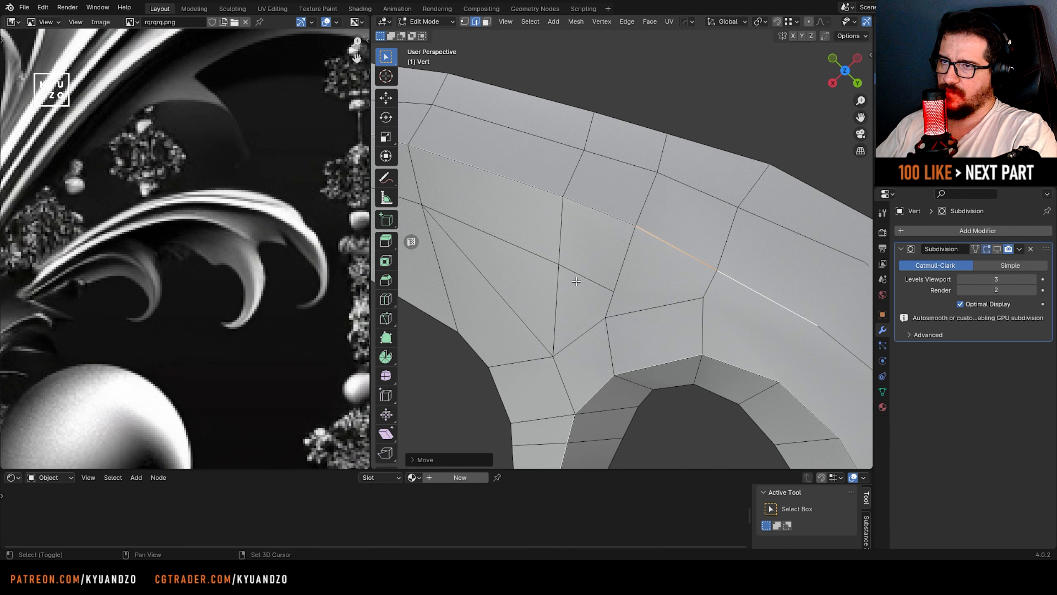
- Slide the end vertex of the short cut beside the arch up its edge toward the ridge
{"action": "scroll", "coordinate": [625, 306], "scroll_direction": "up", "scroll_amount": 2}
{"action": "key", "text": "1"}
{"action": "key", "text": "3"}
{"action": "left_click", "coordinate": [625, 305]}
{"action": "key", "text": "1"}
{"action": "scroll", "coordinate": [618, 295], "scroll_direction": "down", "scroll_amount": 1}
{"action": "middle_click_drag", "start_coordinate": [618, 294], "coordinate": [603, 263], "text": "shift"}
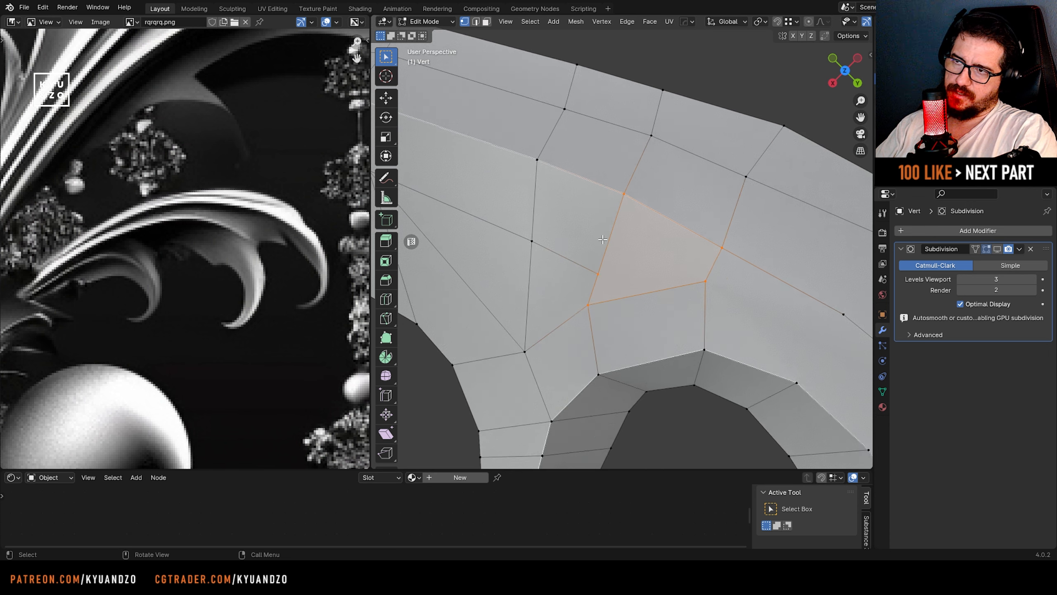
{"action": "scroll", "coordinate": [604, 263], "scroll_direction": "down", "scroll_amount": 1}
{"action": "left_click", "coordinate": [600, 265]}
{"action": "middle_click_drag", "start_coordinate": [571, 304], "coordinate": [623, 302], "text": "shift"}
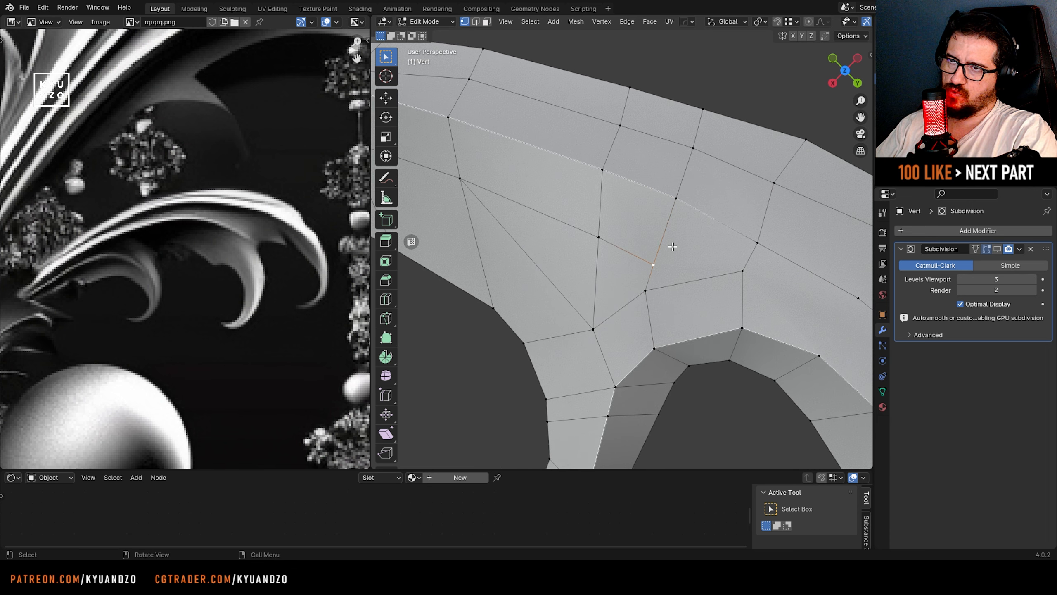
{"action": "key", "text": "g"}
{"action": "key", "text": "g"}
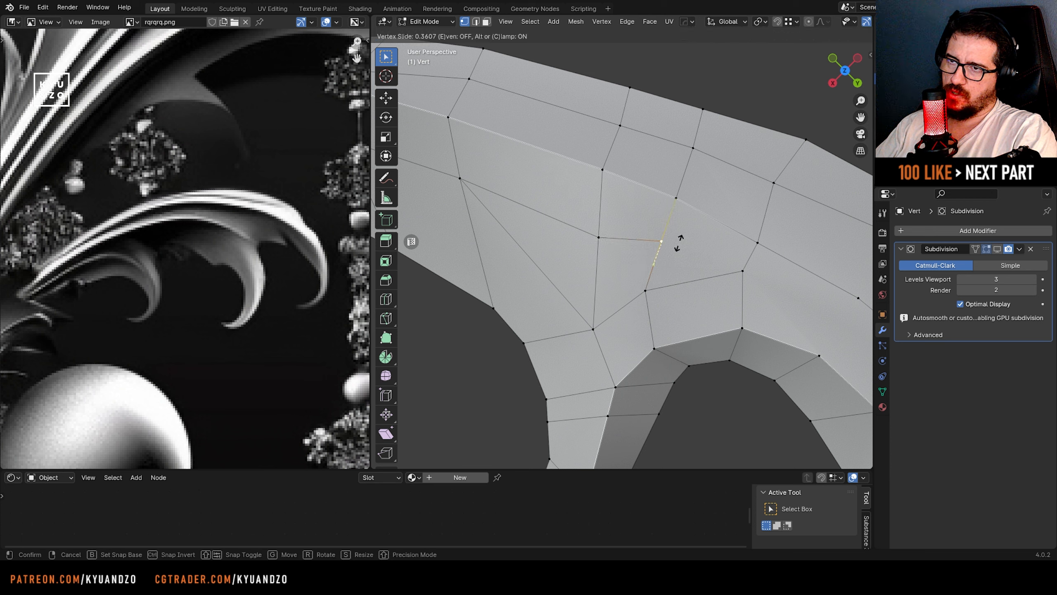
{"action": "left_click", "coordinate": [677, 243]}
- Slide the last two vertices of the cut line below the ridge closer to the ridge in small alternating moves
{"action": "left_click", "coordinate": [597, 237]}
{"action": "key", "text": "g"}
{"action": "key", "text": "g"}
{"action": "left_click", "coordinate": [599, 225]}
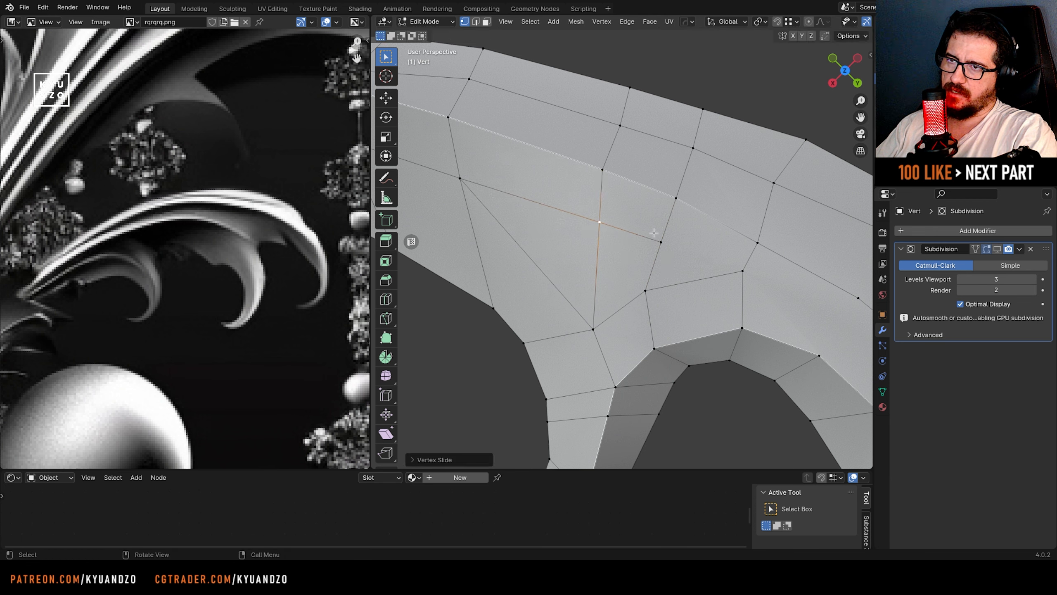
{"action": "left_click", "coordinate": [659, 240]}
{"action": "key", "text": "g"}
{"action": "key", "text": "g"}
{"action": "left_click", "coordinate": [661, 234]}
{"action": "left_click", "coordinate": [596, 221]}
{"action": "key", "text": "g"}
{"action": "key", "text": "g"}
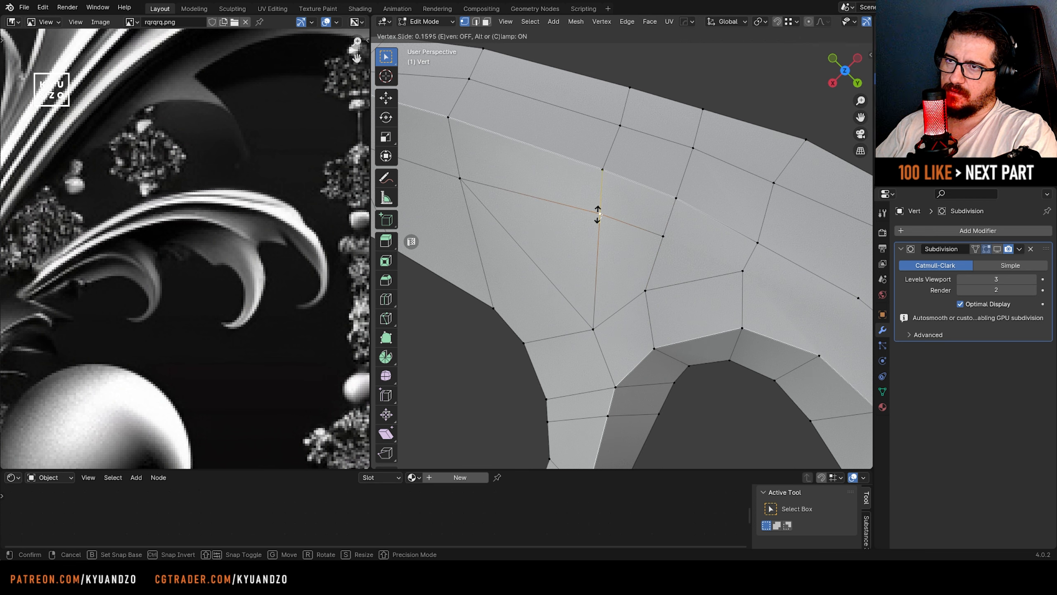
{"action": "left_click", "coordinate": [597, 216]}
- Slide the cut line's first vertex up toward the ridge, and nudge its middle vertex up to align with it
{"action": "left_click", "coordinate": [460, 179]}
{"action": "key", "text": "g"}
{"action": "key", "text": "g"}
{"action": "left_click", "coordinate": [457, 171]}
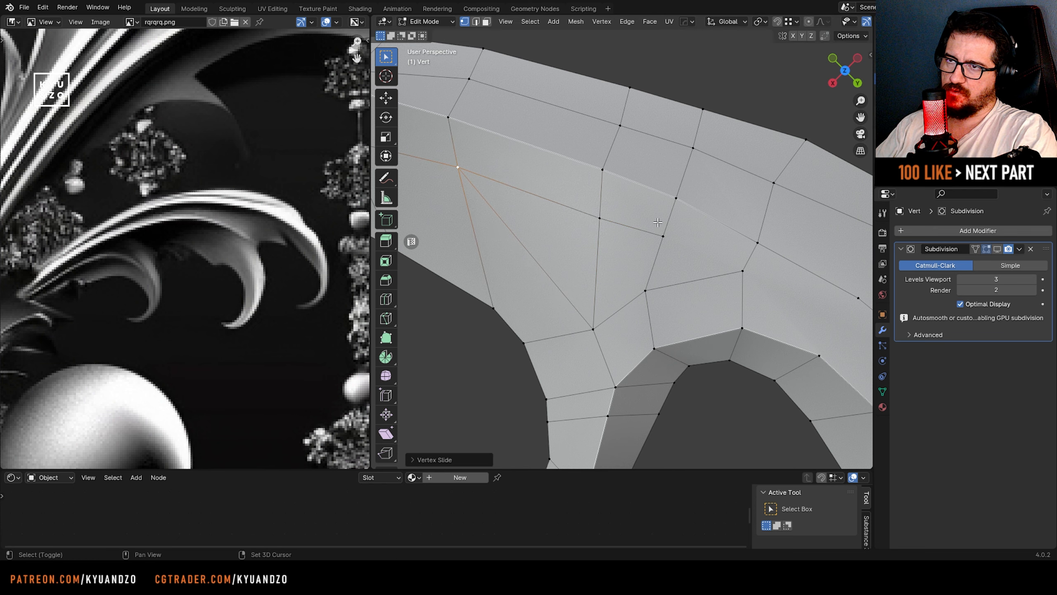
{"action": "left_click", "coordinate": [591, 217]}
{"action": "key", "text": "g"}
{"action": "key", "text": "g"}
{"action": "left_click", "coordinate": [591, 213]}
- Slide the two inner vertices above the arch down their edges toward the arch rim
{"action": "middle_click_drag", "start_coordinate": [721, 270], "coordinate": [659, 274], "text": "shift"}
{"action": "left_click", "coordinate": [681, 274]}
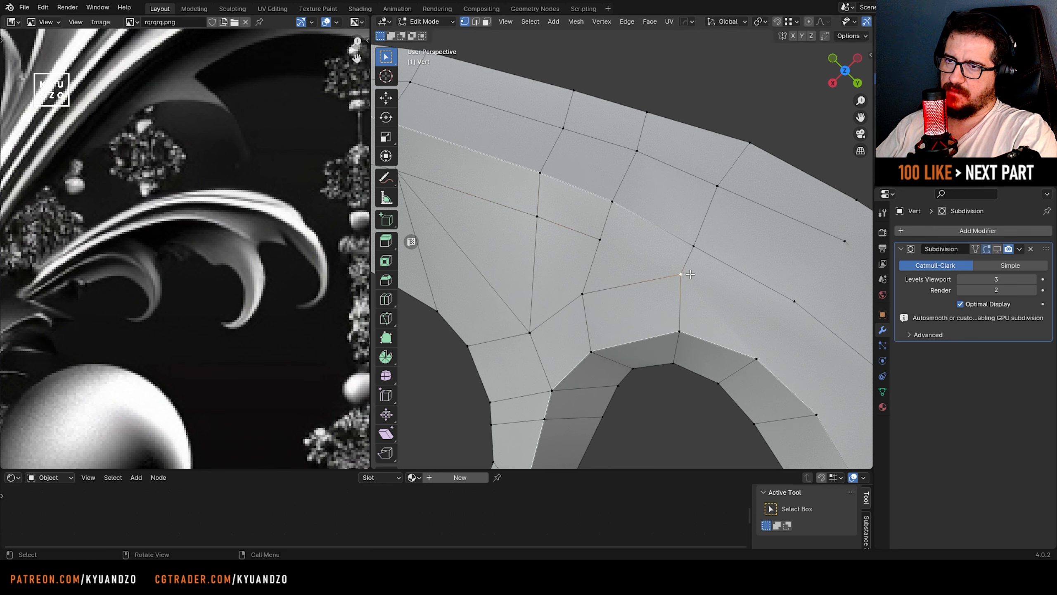
{"action": "key", "text": "g"}
{"action": "key", "text": "g"}
{"action": "left_click", "coordinate": [686, 297]}
{"action": "left_click", "coordinate": [583, 295]}
{"action": "key", "text": "g"}
{"action": "key", "text": "g"}
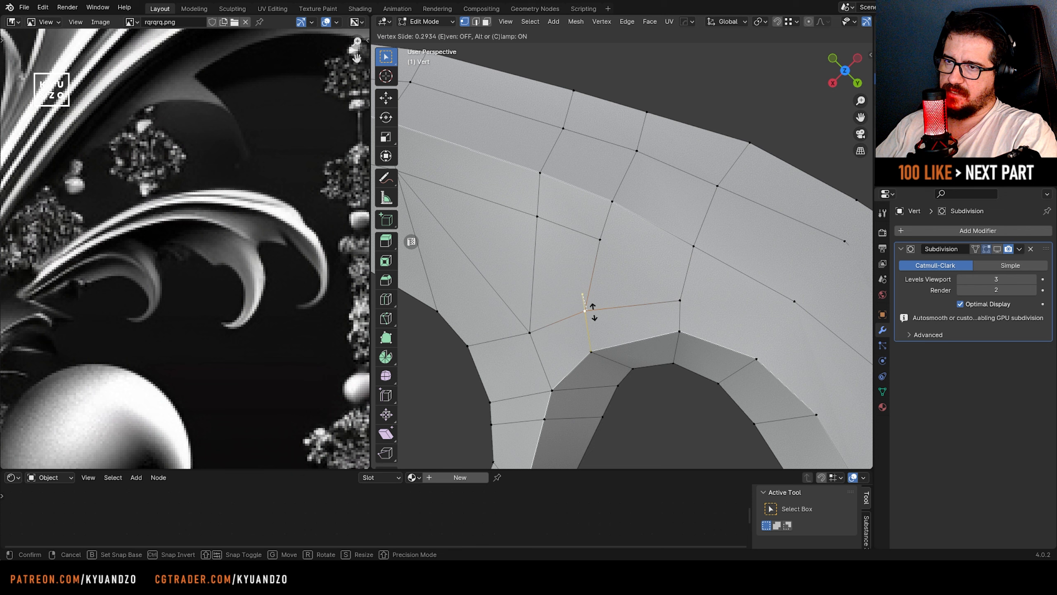
{"action": "left_click", "coordinate": [593, 313]}
- Slide the junction vertex down toward the small curl's root, and the vertex above the arch's peak closer to the rim
{"action": "left_click", "coordinate": [530, 333]}
{"action": "key", "text": "g"}
{"action": "key", "text": "g"}
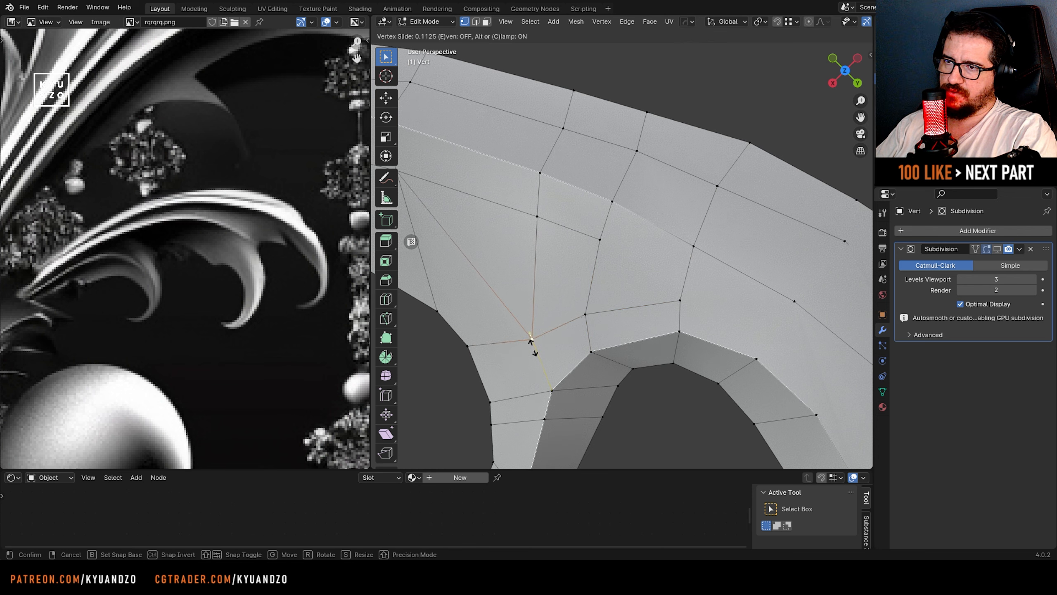
{"action": "left_click", "coordinate": [536, 364]}
{"action": "middle_click_drag", "start_coordinate": [679, 305], "coordinate": [595, 265], "text": "shift"}
{"action": "left_click", "coordinate": [639, 252]}
{"action": "key", "text": "g"}
{"action": "key", "text": "g"}
{"action": "left_click", "coordinate": [638, 257]}
- Extend the line below the ridge with a Knife cut following the arch's curve to the ridge vertex at its far side
{"action": "key", "text": "k"}
{"action": "left_click", "coordinate": [516, 197]}
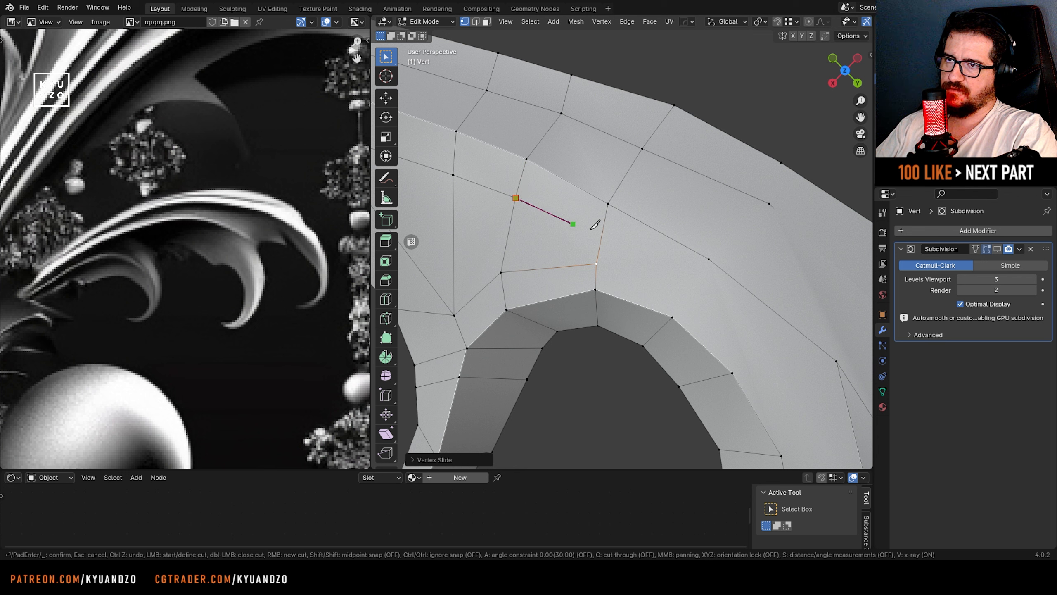
{"action": "left_click", "coordinate": [603, 230]}
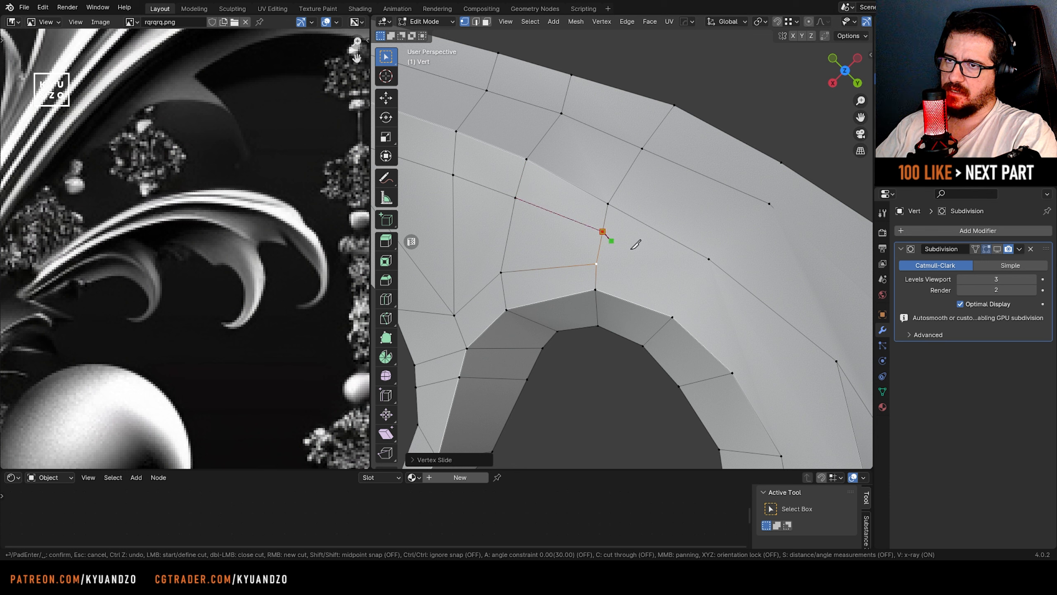
{"action": "left_click", "coordinate": [699, 281]}
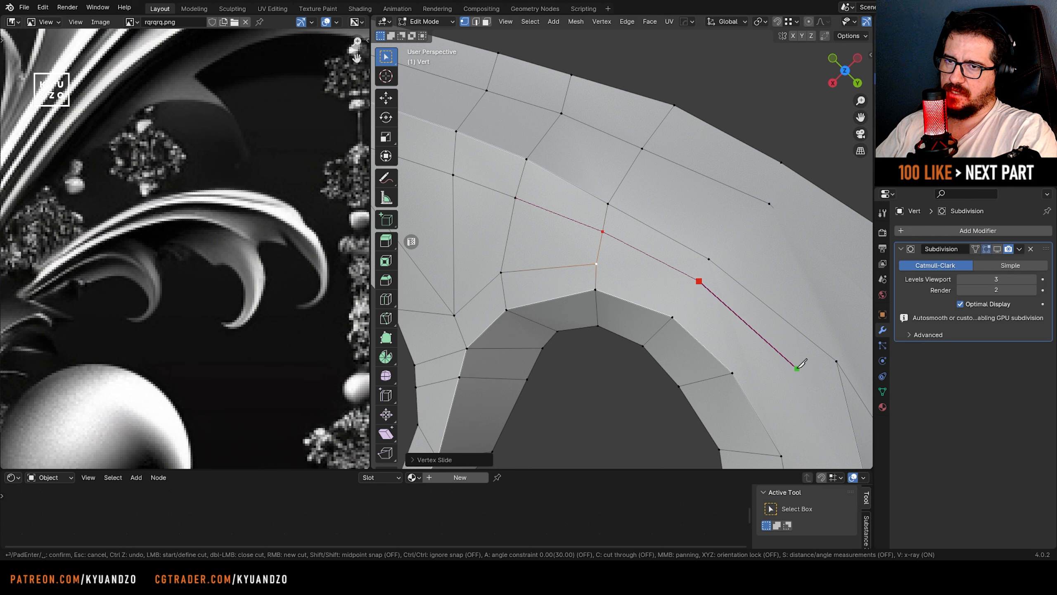
{"action": "left_click", "coordinate": [799, 368]}
{"action": "left_click", "coordinate": [837, 361]}
{"action": "key", "text": "Return"}
- Join the line below the ridge to the nearest ridge vertex above the arch's far side with a short Knife cut
{"action": "middle_click_drag", "start_coordinate": [749, 289], "coordinate": [661, 257], "text": "shift"}
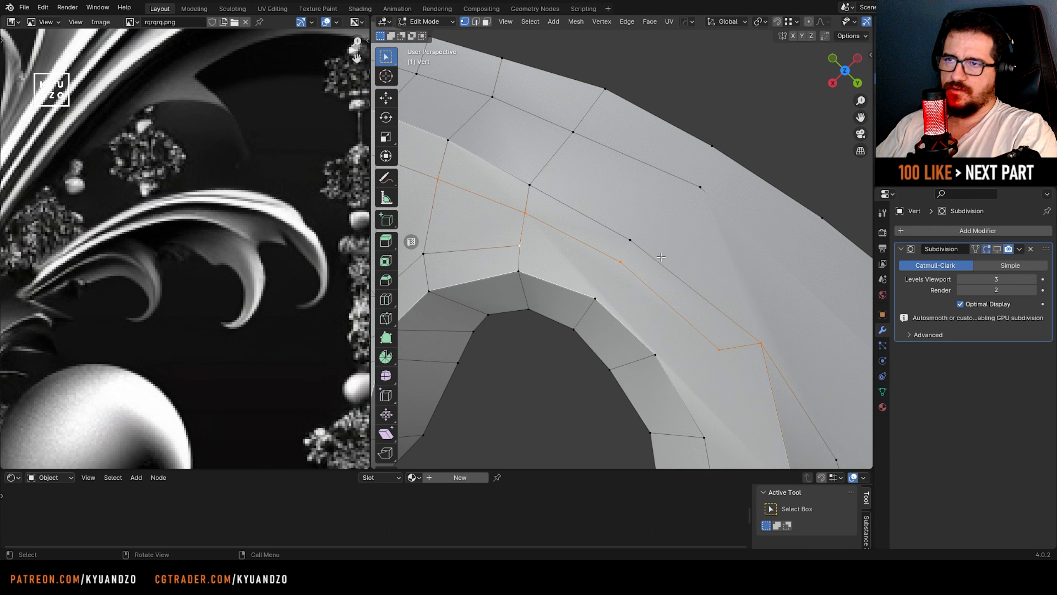
{"action": "key", "text": "k"}
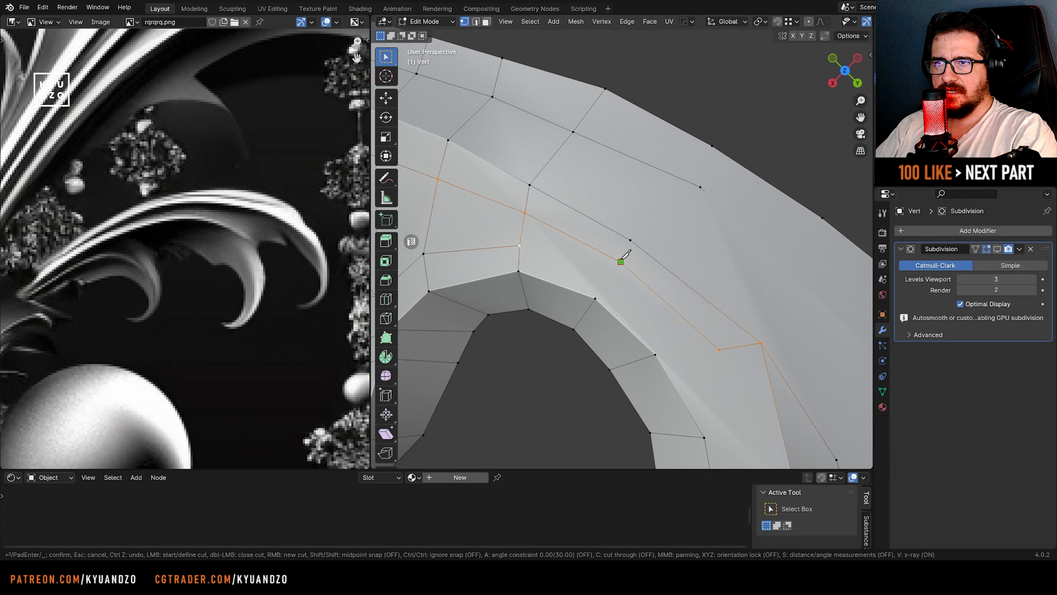
{"action": "left_click", "coordinate": [631, 242]}
{"action": "key", "text": "Return"}
- Cut two Knife edges connecting the two vertices of that line beyond the arch's peak to their nearest arch rim vertices
{"action": "key", "text": "k"}
{"action": "left_click", "coordinate": [622, 262]}
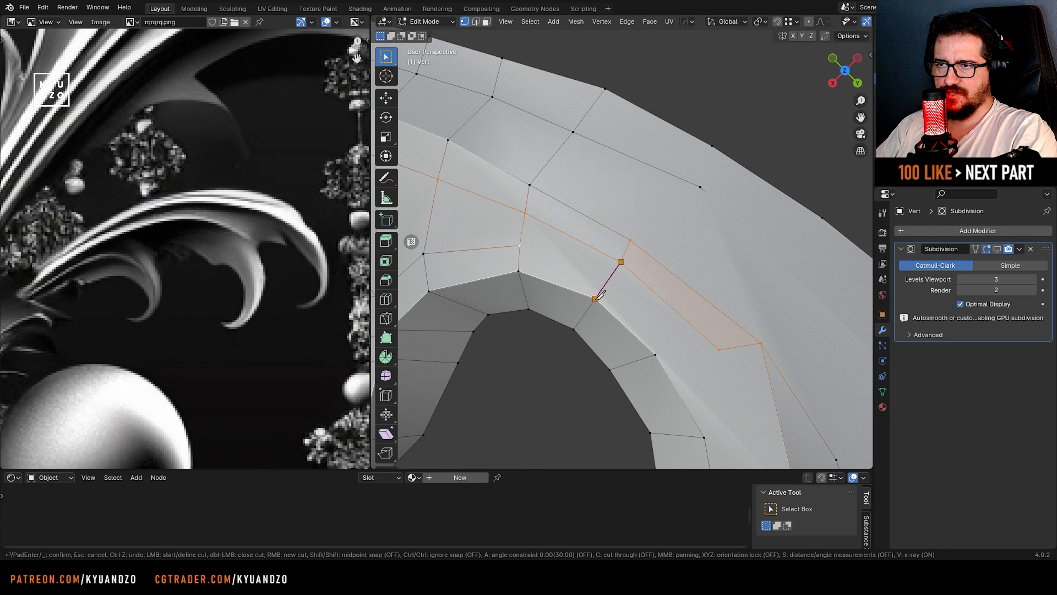
{"action": "left_click", "coordinate": [596, 299]}
{"action": "left_click", "coordinate": [656, 354]}
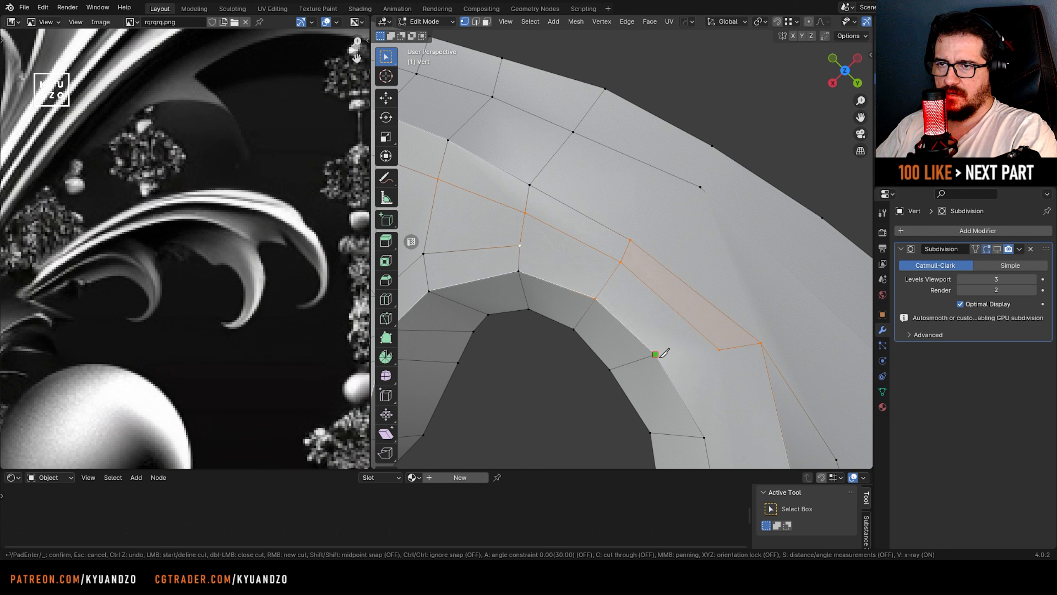
{"action": "left_click", "coordinate": [720, 349]}
{"action": "key", "text": "Return"}
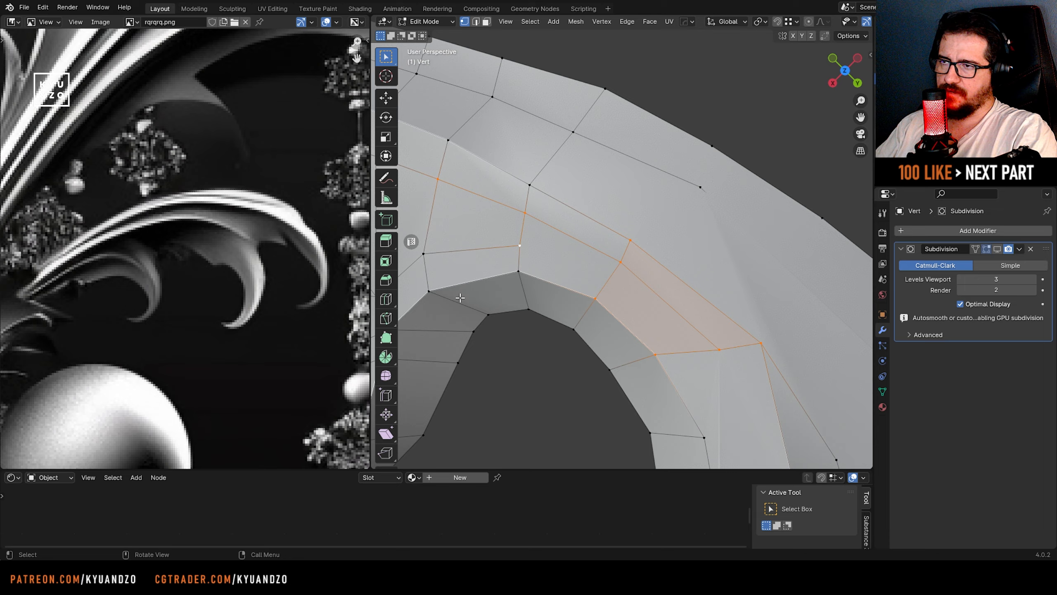
- Cut a centre line with the Knife from the junction vertex down through the small curl to near its tip
{"action": "middle_click_drag", "start_coordinate": [460, 297], "coordinate": [559, 239], "text": "shift"}
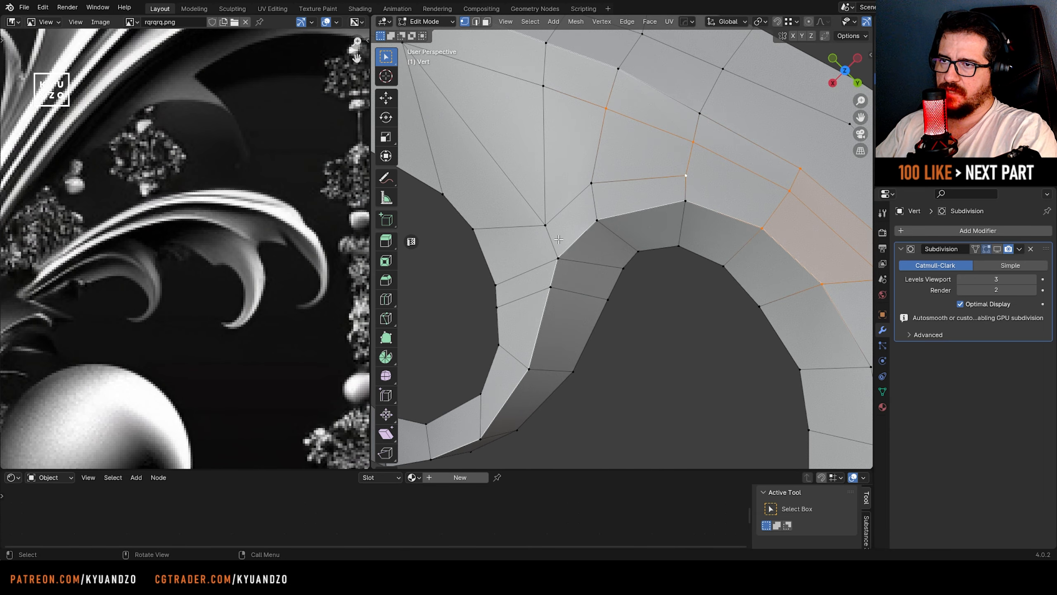
{"action": "key", "text": "k"}
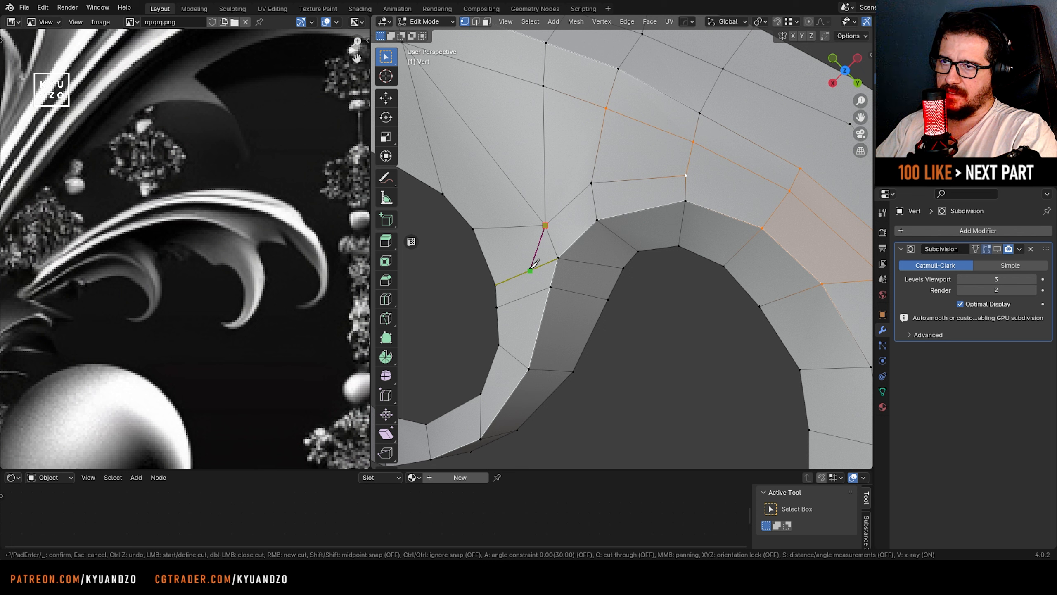
{"action": "left_click", "coordinate": [524, 297]}
{"action": "left_click", "coordinate": [513, 355]}
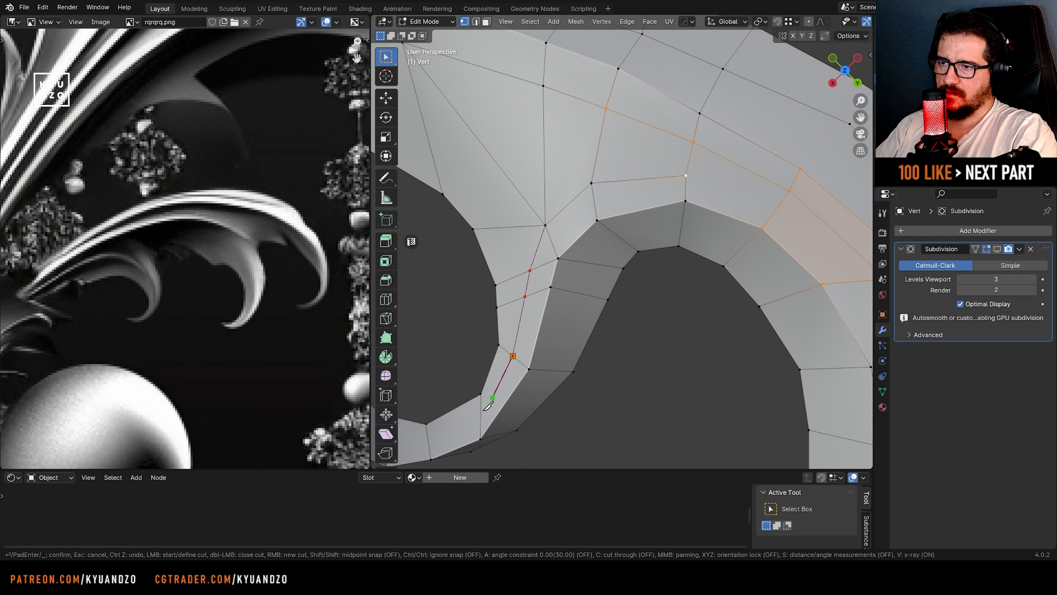
{"action": "middle_click_drag", "start_coordinate": [482, 410], "coordinate": [595, 332]}
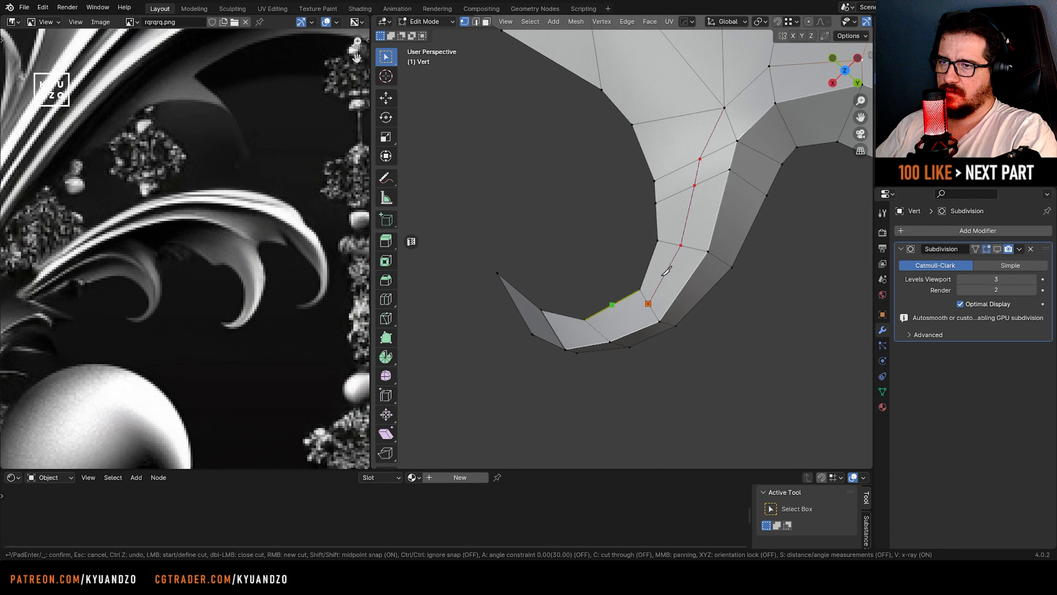
{"action": "left_click", "coordinate": [597, 330]}
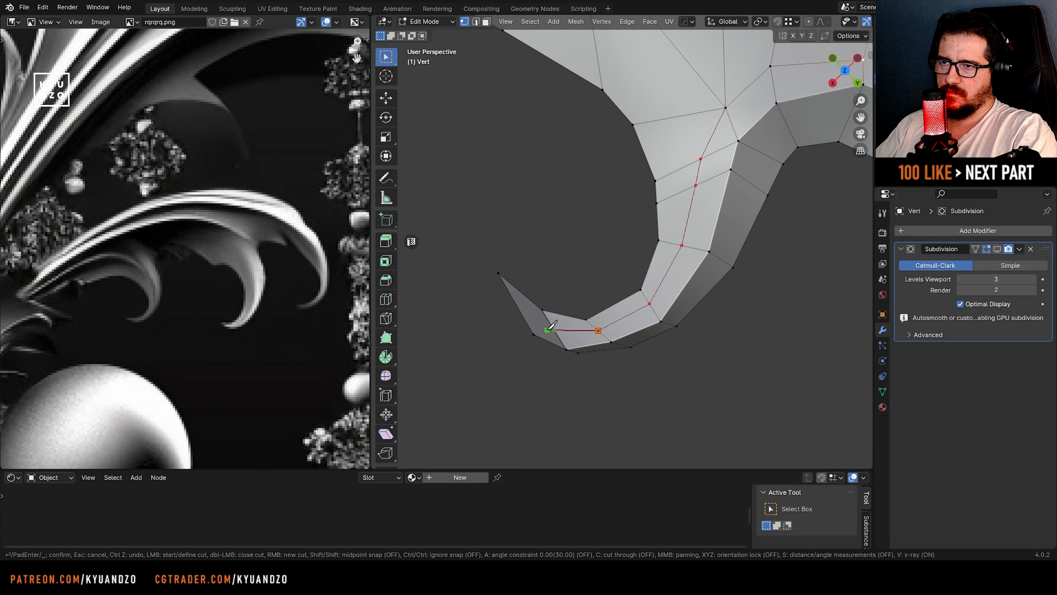
{"action": "left_click", "coordinate": [552, 328]}
{"action": "left_click", "coordinate": [518, 308]}
{"action": "key", "text": "Return"}
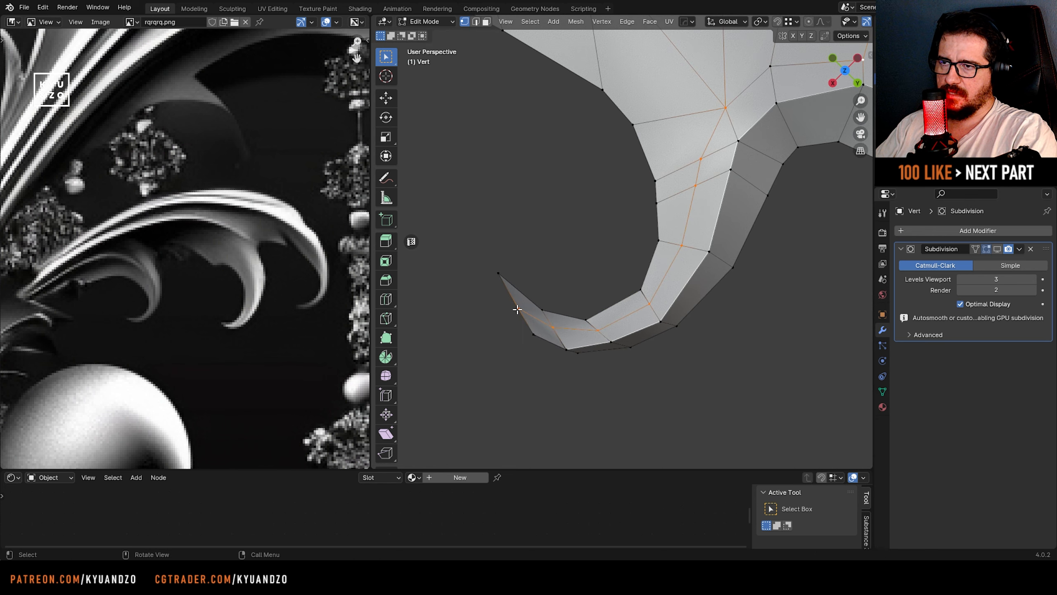
{"action": "middle_click_drag", "start_coordinate": [671, 135], "coordinate": [517, 290], "text": "shift"}
{"action": "scroll", "coordinate": [517, 290], "scroll_direction": "down", "scroll_amount": 4}
{"action": "scroll", "coordinate": [517, 290], "scroll_direction": "up", "scroll_amount": 3}
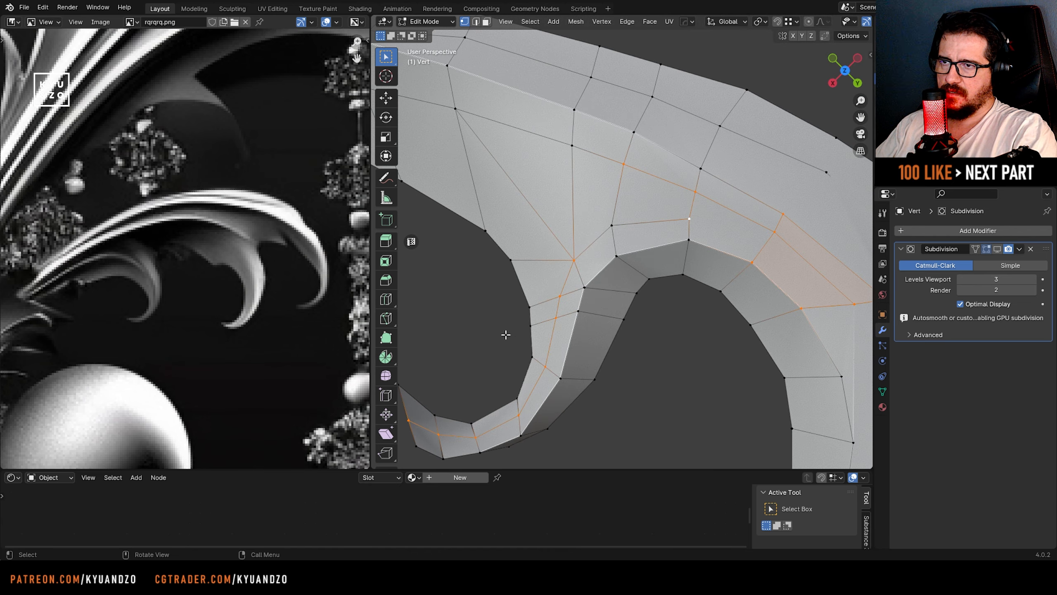
{"action": "key", "text": "Tab"}
{"action": "key", "text": "Tab"}
{"action": "key", "text": "ctrl+r"}
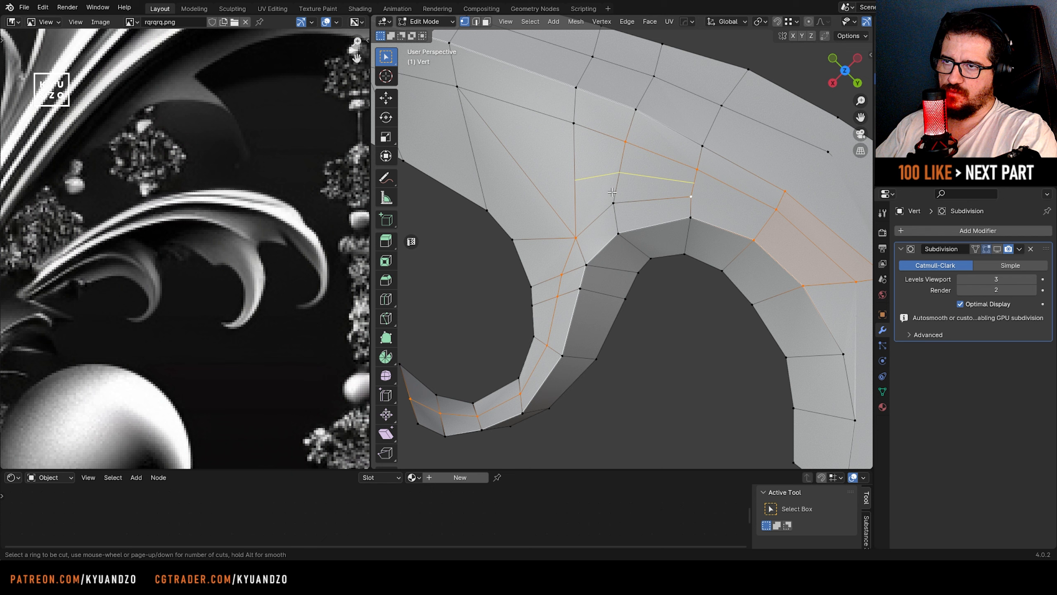
{"action": "key", "text": "Escape"}
{"action": "middle_click_drag", "start_coordinate": [533, 136], "coordinate": [545, 164], "text": "shift"}
{"action": "scroll", "coordinate": [545, 164], "scroll_direction": "up", "scroll_amount": 1}
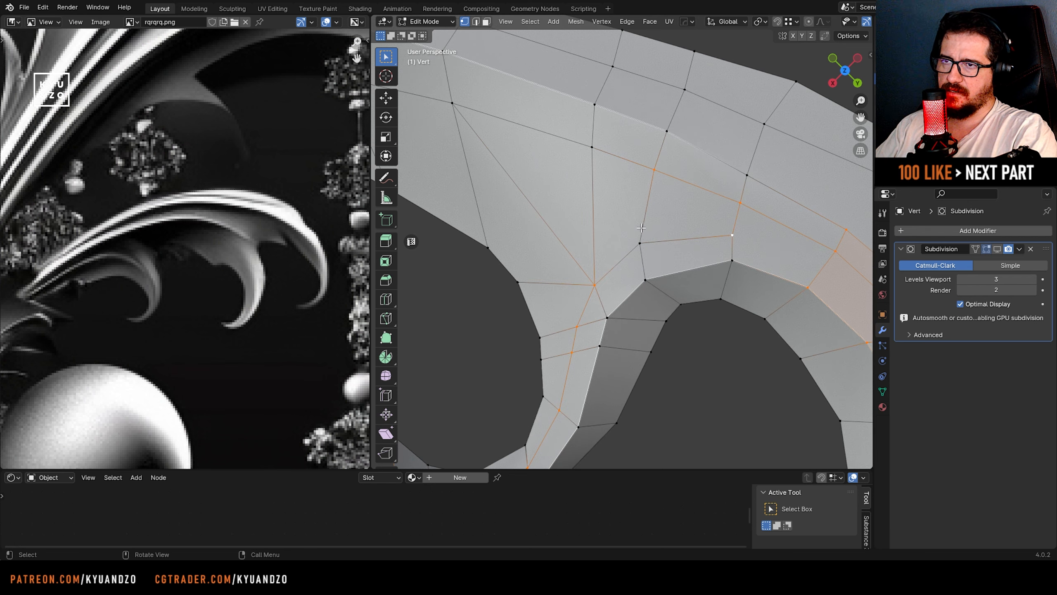
- Examine the face above the curl junction and the edge flow into the neighbouring leaf faces
{"action": "left_click", "coordinate": [638, 228]}
{"action": "key", "text": "3"}
{"action": "left_click", "coordinate": [628, 222]}
{"action": "key", "text": "1"}
{"action": "scroll", "coordinate": [529, 241], "scroll_direction": "down", "scroll_amount": 3}
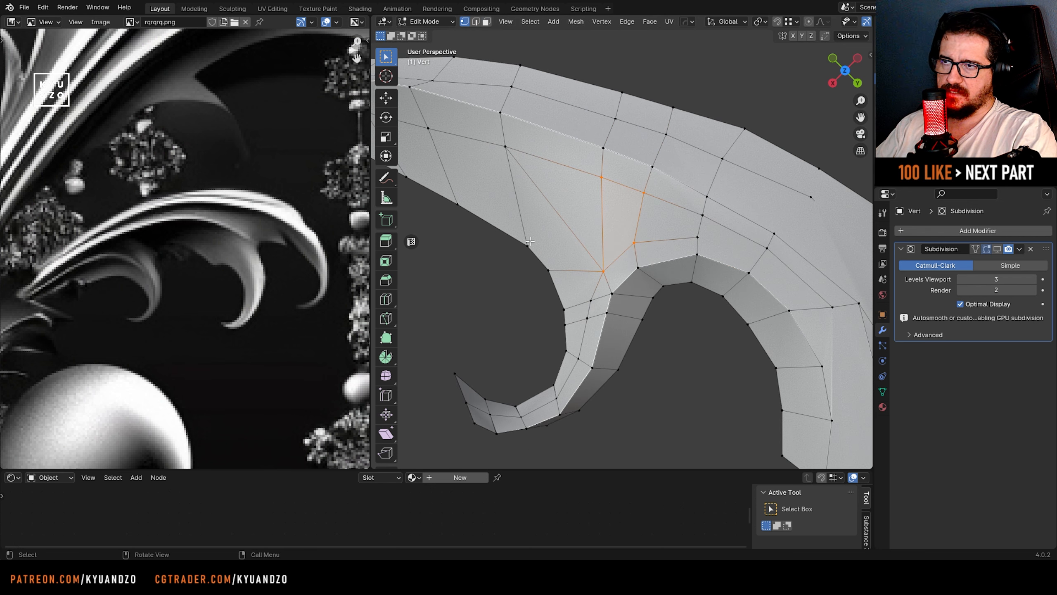
{"action": "scroll", "coordinate": [587, 293], "scroll_direction": "up", "scroll_amount": 3}
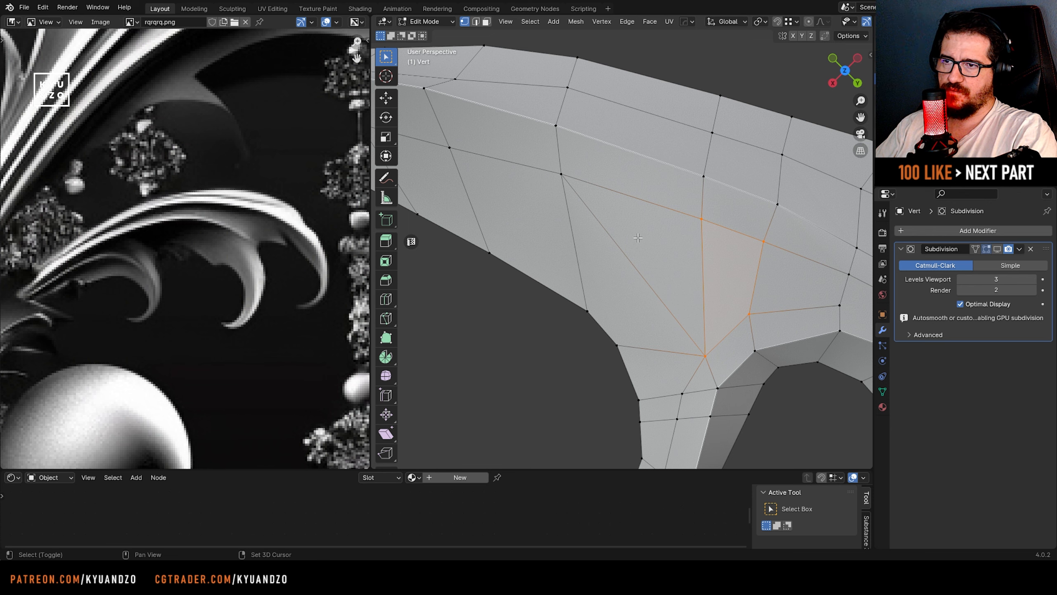
{"action": "middle_click_drag", "start_coordinate": [629, 221], "coordinate": [612, 223], "text": "shift"}
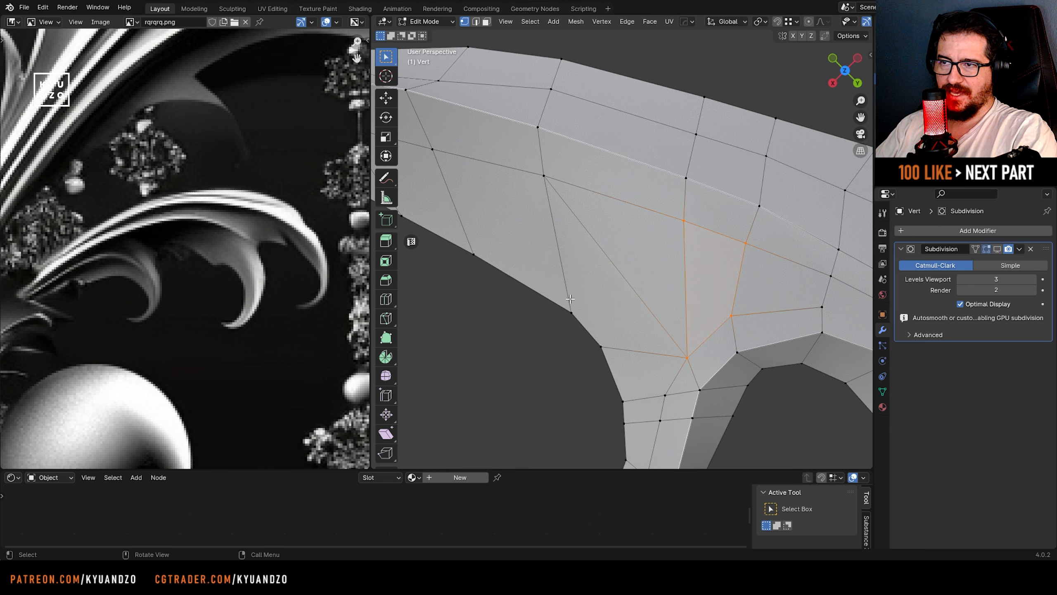
{"action": "scroll", "coordinate": [571, 307], "scroll_direction": "up", "scroll_amount": 1}
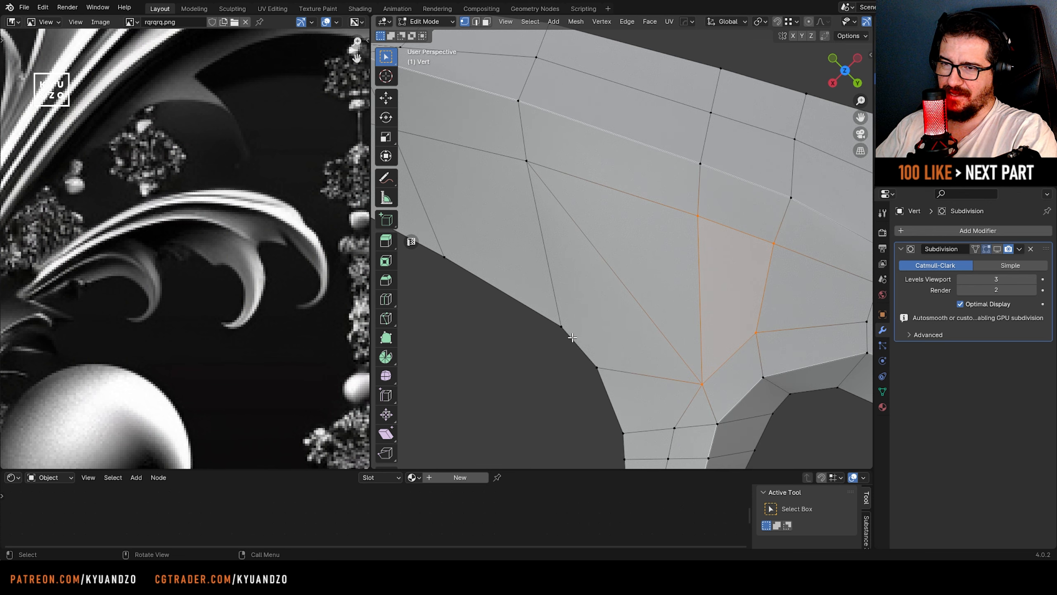
- Dissolve the diagonal edge running from the upper line to the curl junction vertex
{"action": "key", "text": "2"}
{"action": "left_click", "coordinate": [644, 305]}
{"action": "key", "text": "x"}
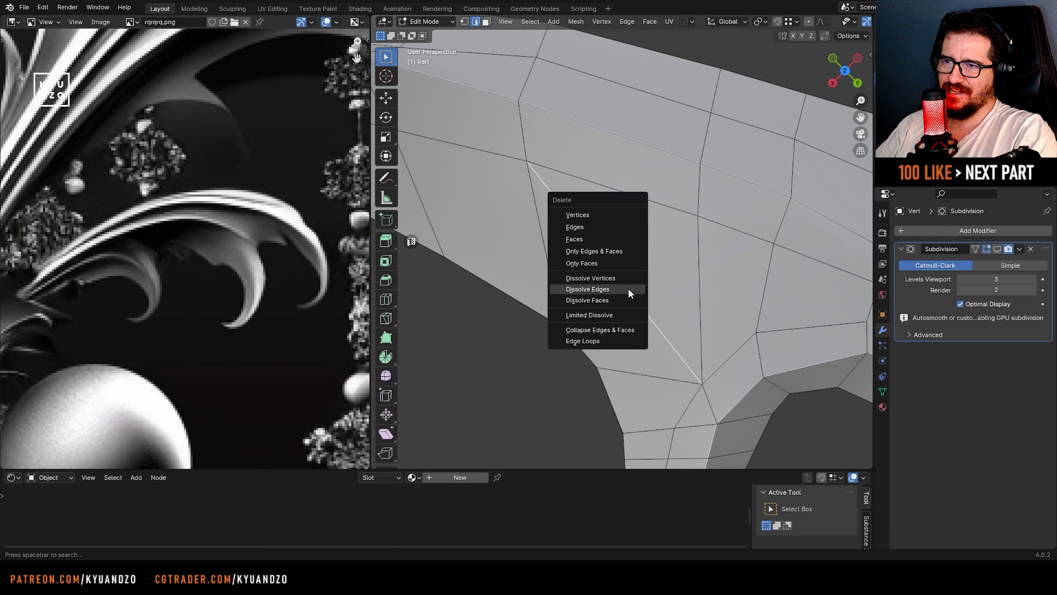
{"action": "left_click", "coordinate": [628, 288]}
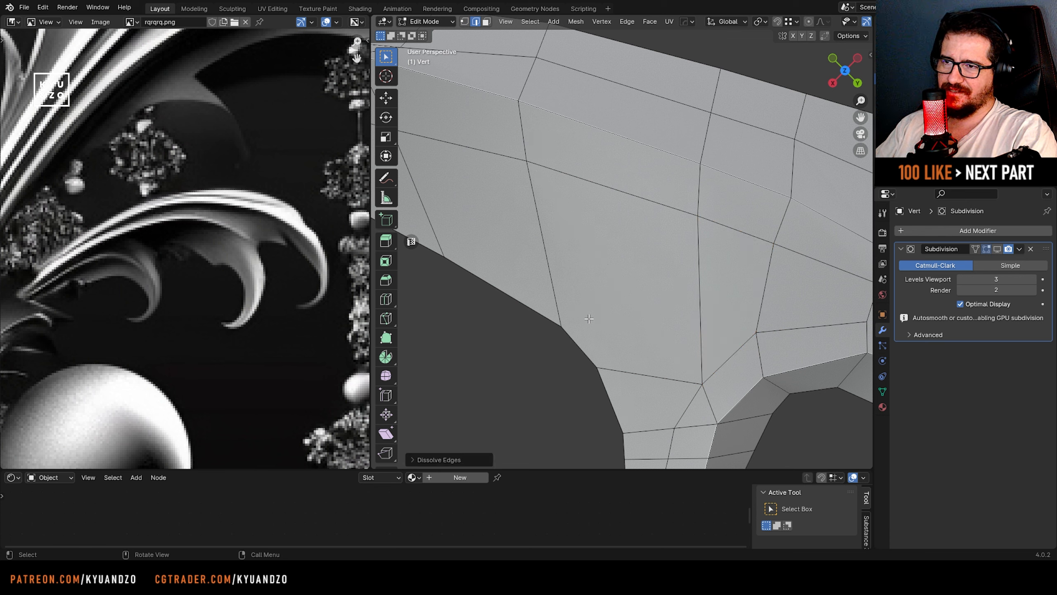
- Knife-cut an opposite diagonal from the upper line's vertex above the junction to the short border edge at the curl's root
{"action": "key", "text": "k"}
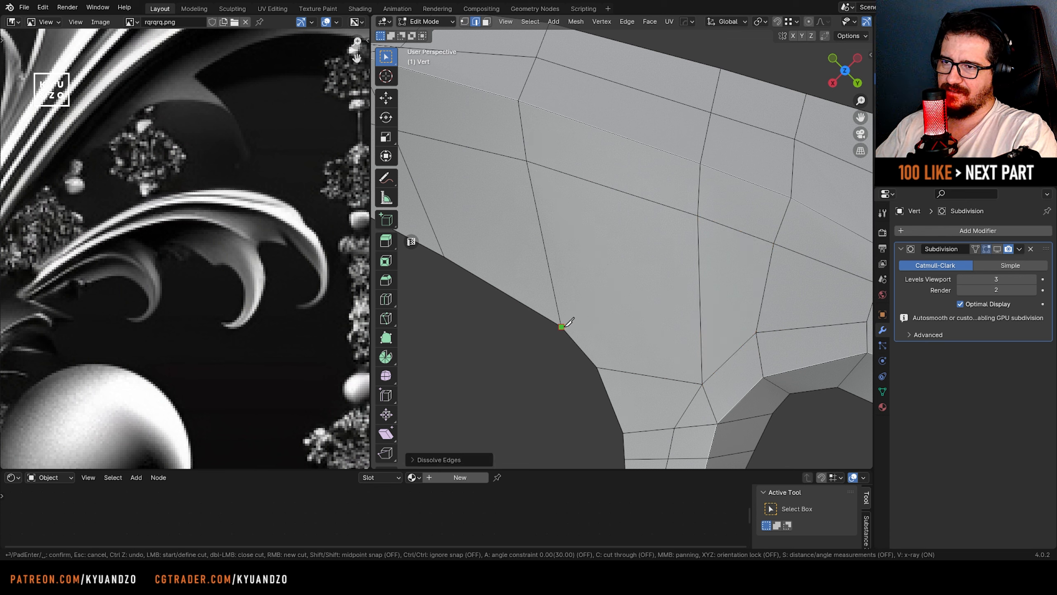
{"action": "left_click", "coordinate": [698, 215]}
{"action": "left_click", "coordinate": [580, 343]}
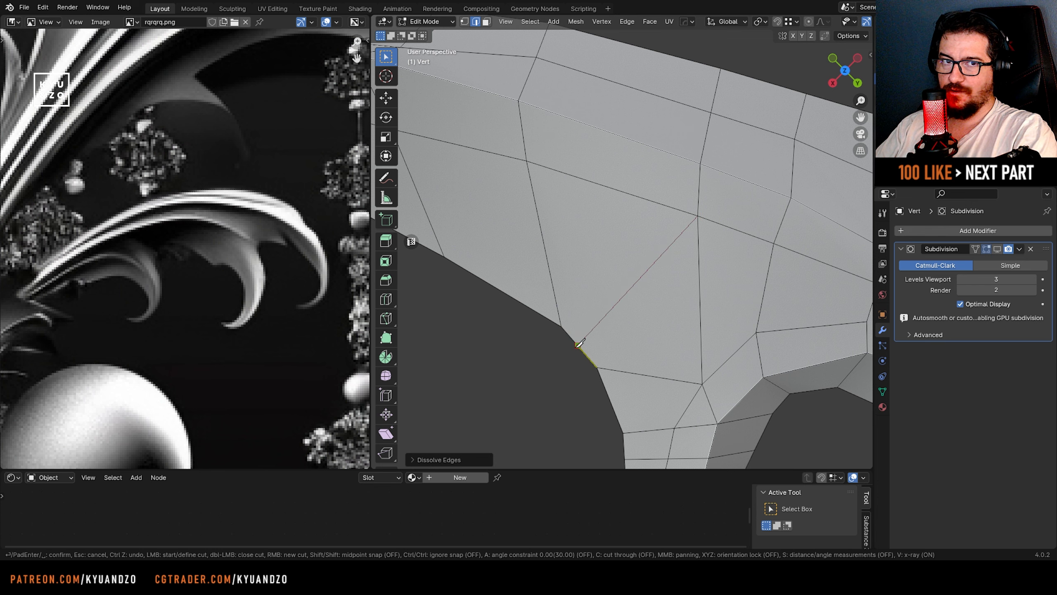
{"action": "key", "text": "Return"}
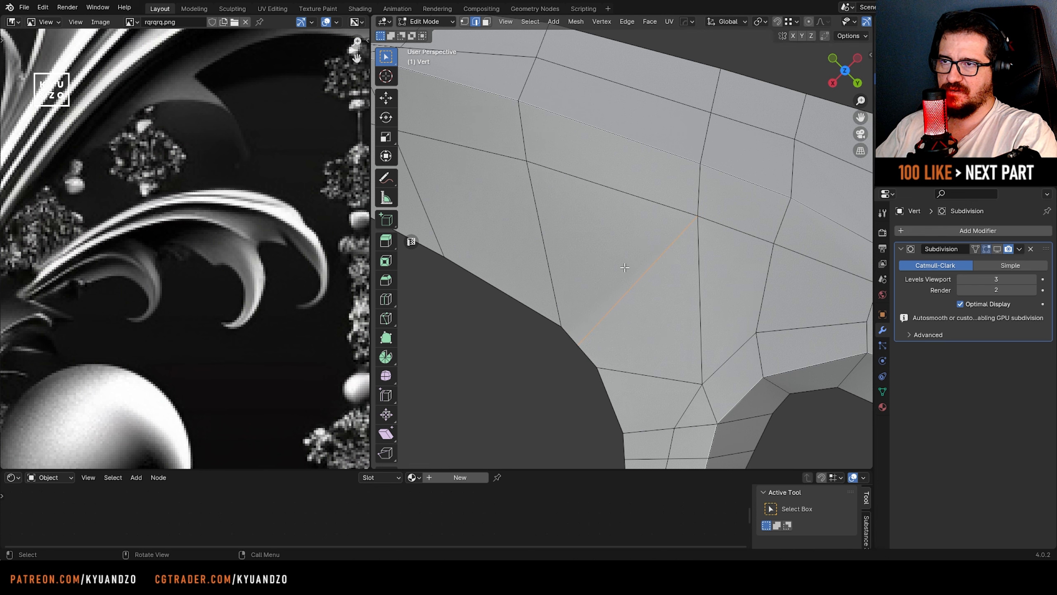
- Inspect the faces on both sides of the new diagonal and preview a loop cut near them
{"action": "key", "text": "3"}
{"action": "left_click", "coordinate": [606, 235]}
{"action": "middle_click_drag", "start_coordinate": [607, 235], "coordinate": [594, 192], "text": "shift"}
{"action": "left_click", "coordinate": [637, 283]}
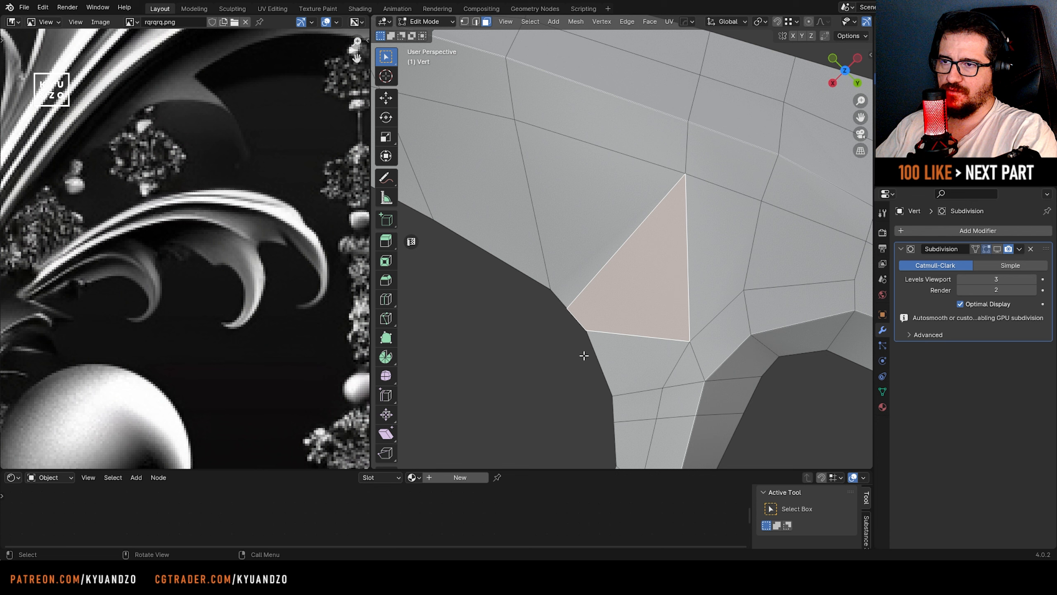
{"action": "key", "text": "ctrl+r"}
{"action": "key", "text": "Escape"}
- Try a loop cut running along the leaf's lower side, through the new diagonal's faces and around the small curl
{"action": "scroll", "coordinate": [618, 239], "scroll_direction": "down", "scroll_amount": 7}
{"action": "key", "text": "ctrl+r"}
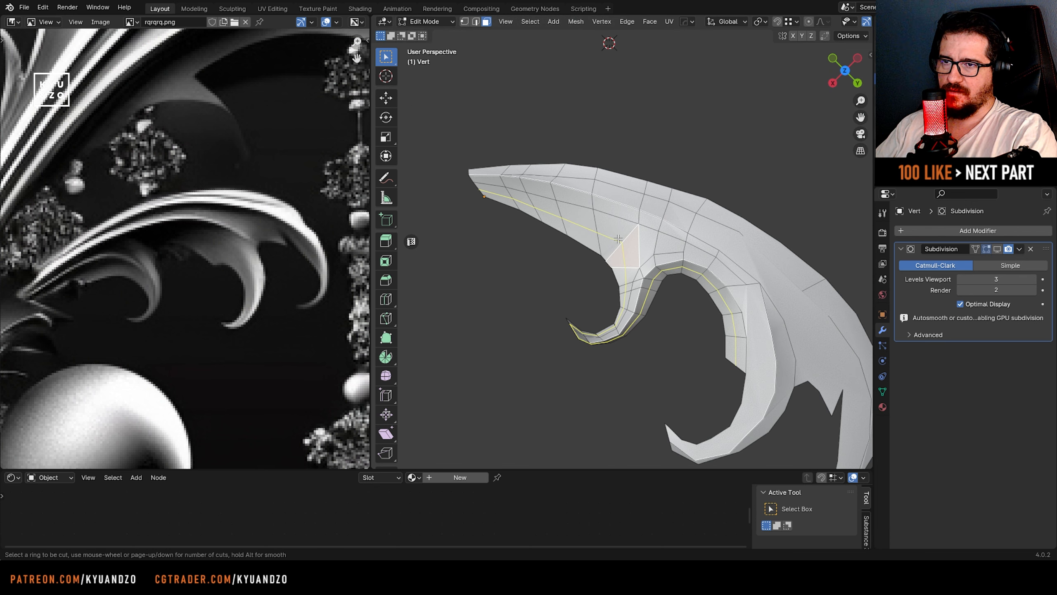
{"action": "left_click", "coordinate": [618, 239]}
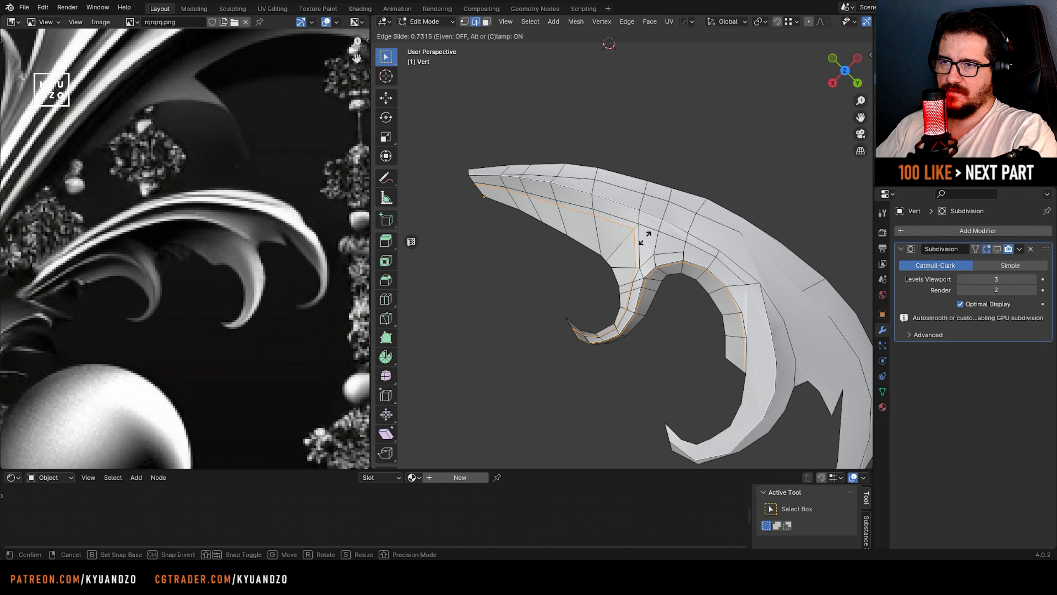
{"action": "left_click", "coordinate": [633, 336]}
{"action": "scroll", "coordinate": [629, 307], "scroll_direction": "up", "scroll_amount": 3}
{"action": "middle_click_drag", "start_coordinate": [633, 336], "coordinate": [645, 255], "text": "shift"}
{"action": "scroll", "coordinate": [634, 254], "scroll_direction": "up", "scroll_amount": 3}
- Try a second loop cut down the small curl, and undo both loop cuts
{"action": "key", "text": "ctrl+r"}
{"action": "left_click", "coordinate": [655, 301]}
{"action": "right_click", "coordinate": [654, 303]}
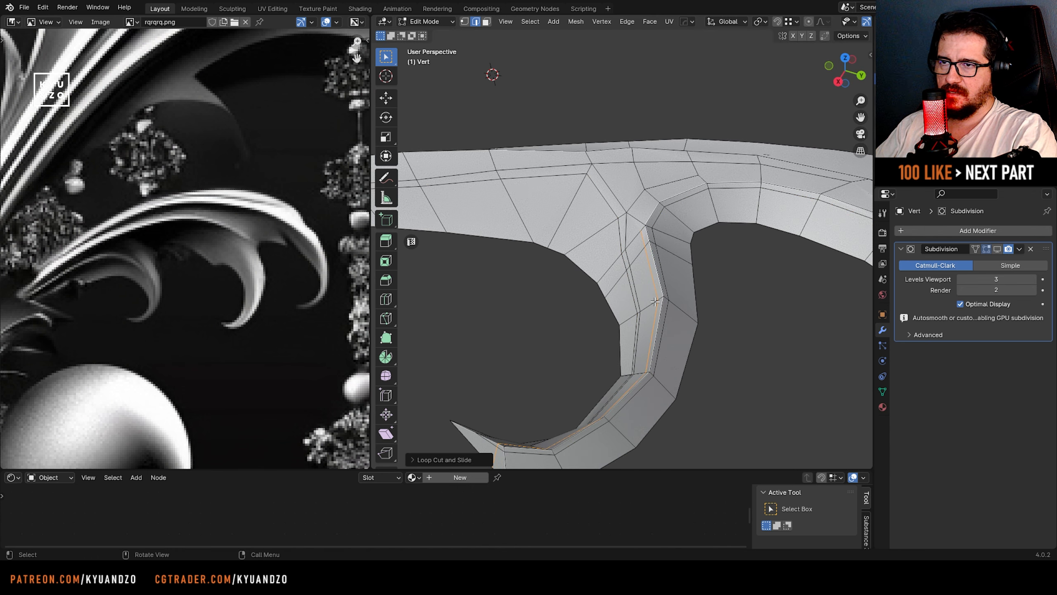
{"action": "key", "text": "ctrl+z"}
{"action": "middle_click_drag", "start_coordinate": [641, 300], "coordinate": [638, 331]}
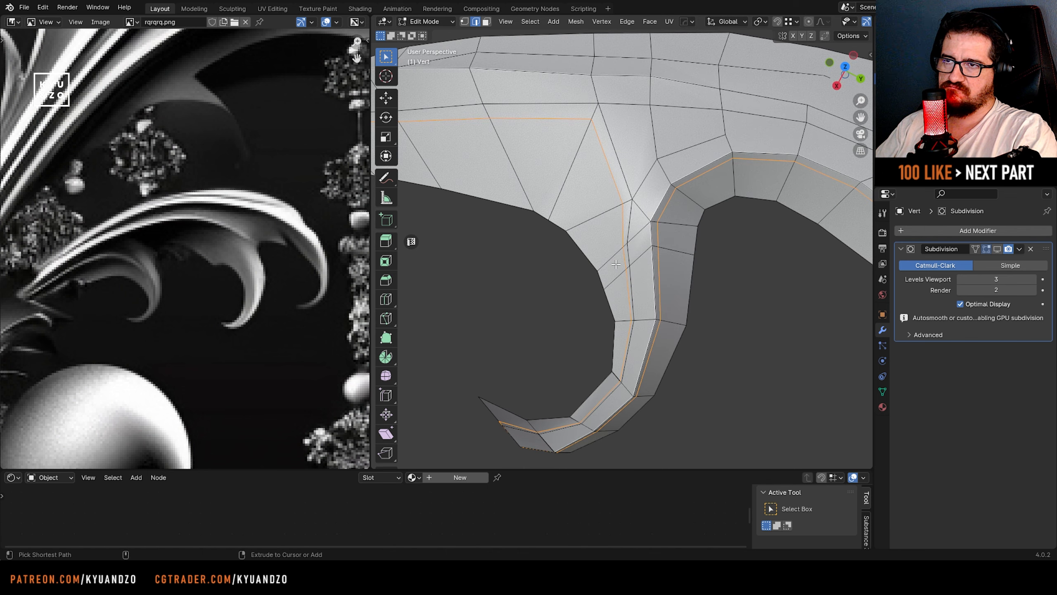
{"action": "key", "text": "ctrl+z"}
- Knife-cut from the inner edge at the curl's root up across the triangular face to the inner line's next vertex toward the leaf's narrow end
{"action": "scroll", "coordinate": [618, 254], "scroll_direction": "down", "scroll_amount": 1}
{"action": "middle_click_drag", "start_coordinate": [617, 250], "coordinate": [595, 278]}
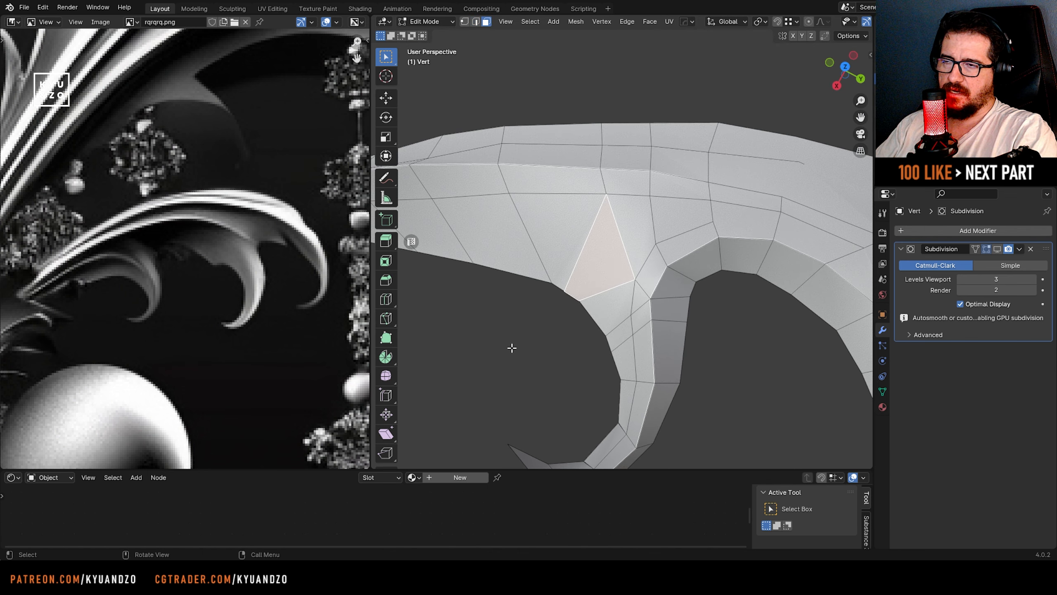
{"action": "scroll", "coordinate": [512, 347], "scroll_direction": "down", "scroll_amount": 2}
{"action": "middle_click_drag", "start_coordinate": [538, 295], "coordinate": [521, 244]}
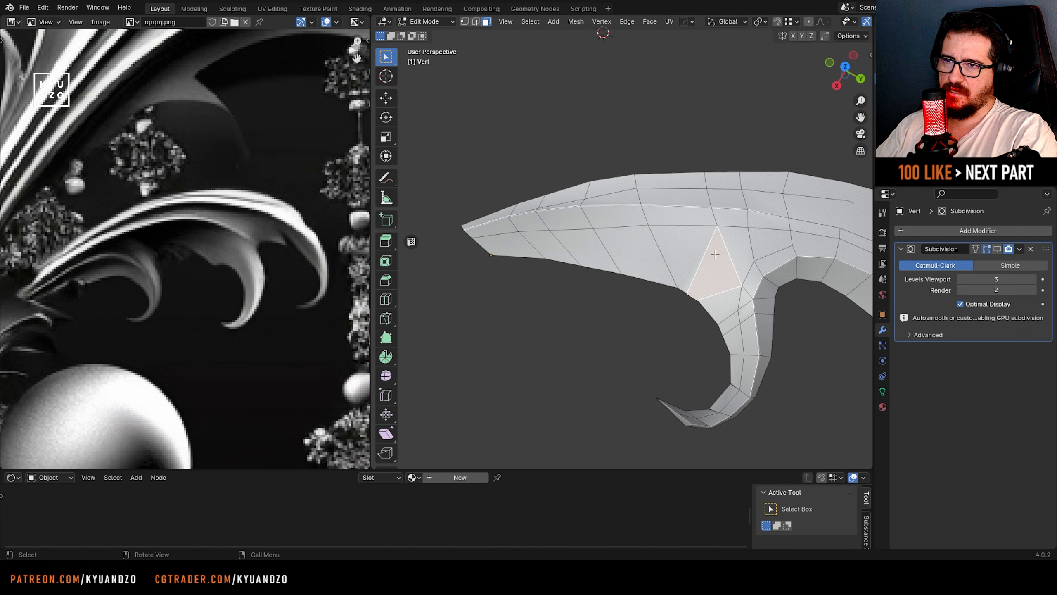
{"action": "middle_click_drag", "start_coordinate": [716, 254], "coordinate": [619, 233], "text": "shift"}
{"action": "scroll", "coordinate": [630, 249], "scroll_direction": "up", "scroll_amount": 3}
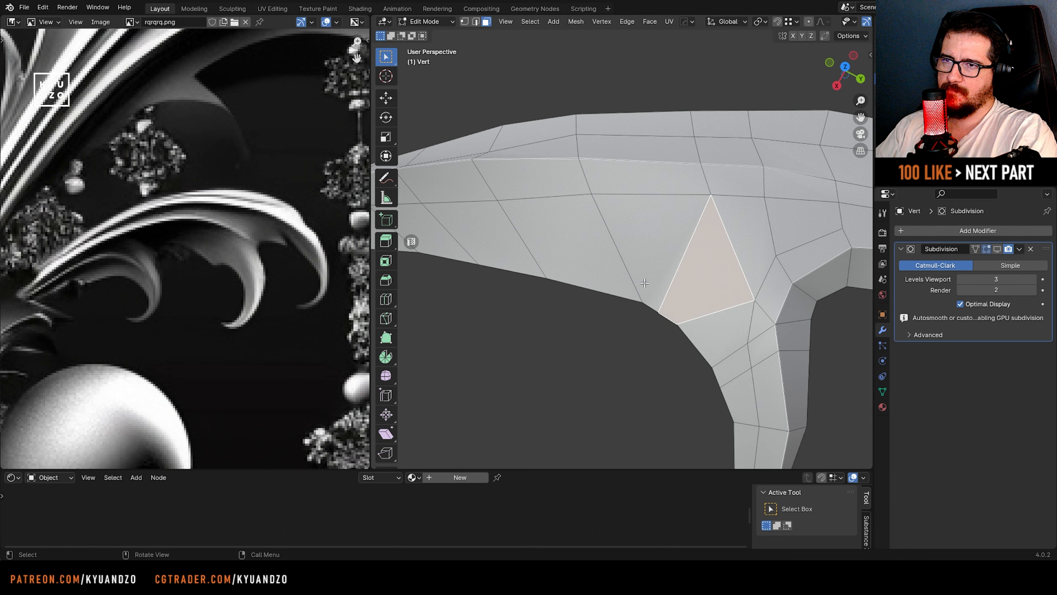
{"action": "key", "text": "k"}
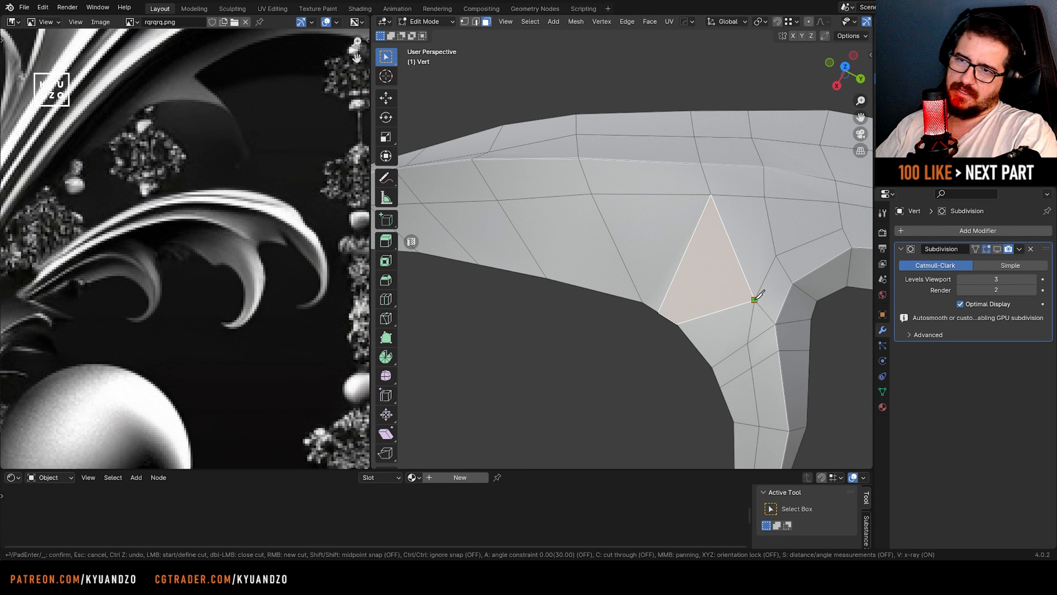
{"action": "left_click", "coordinate": [748, 342]}
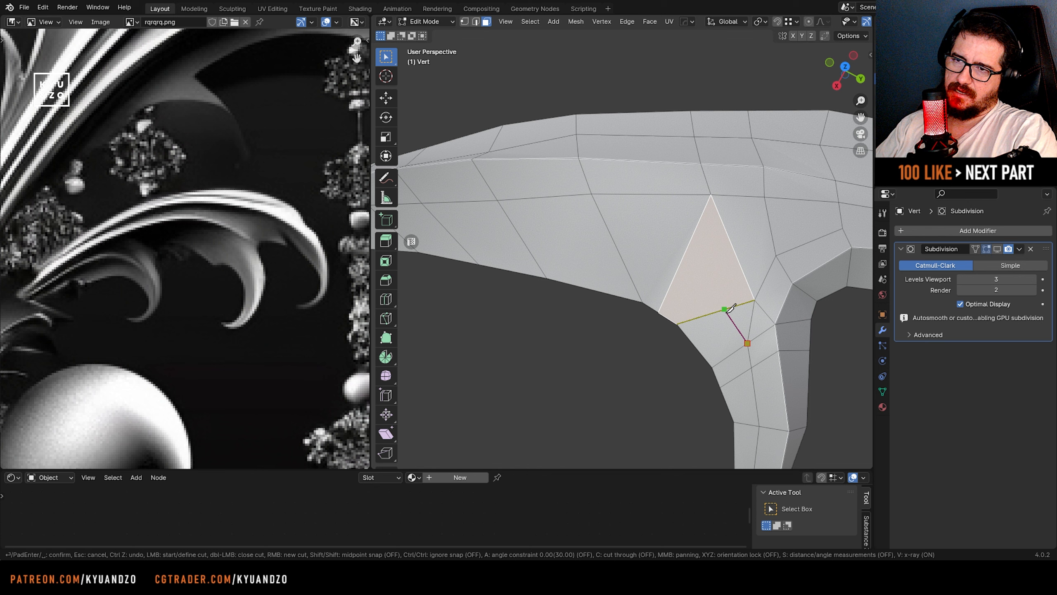
{"action": "left_click", "coordinate": [725, 310]}
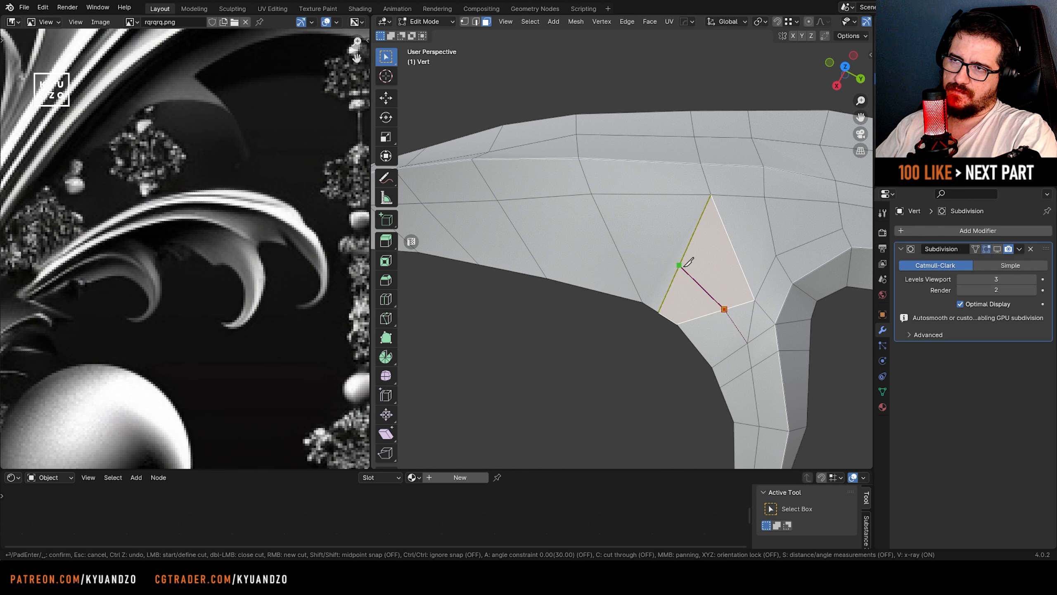
{"action": "left_click", "coordinate": [687, 249]}
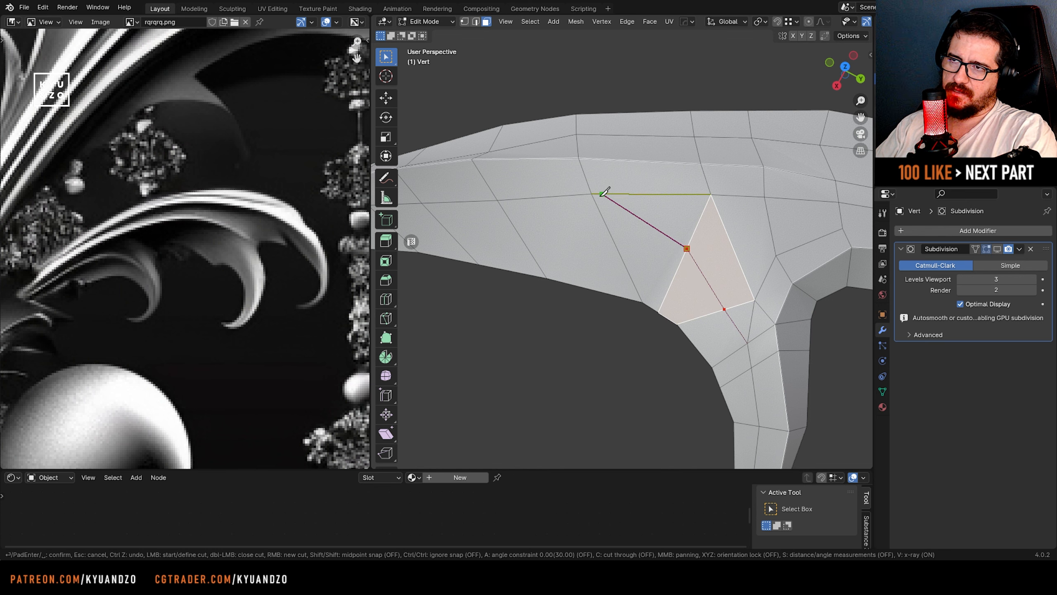
{"action": "left_click", "coordinate": [591, 194]}
{"action": "key", "text": "Return"}
{"action": "scroll", "coordinate": [621, 343], "scroll_direction": "down", "scroll_amount": 4}
{"action": "scroll", "coordinate": [621, 343], "scroll_direction": "up", "scroll_amount": 4}
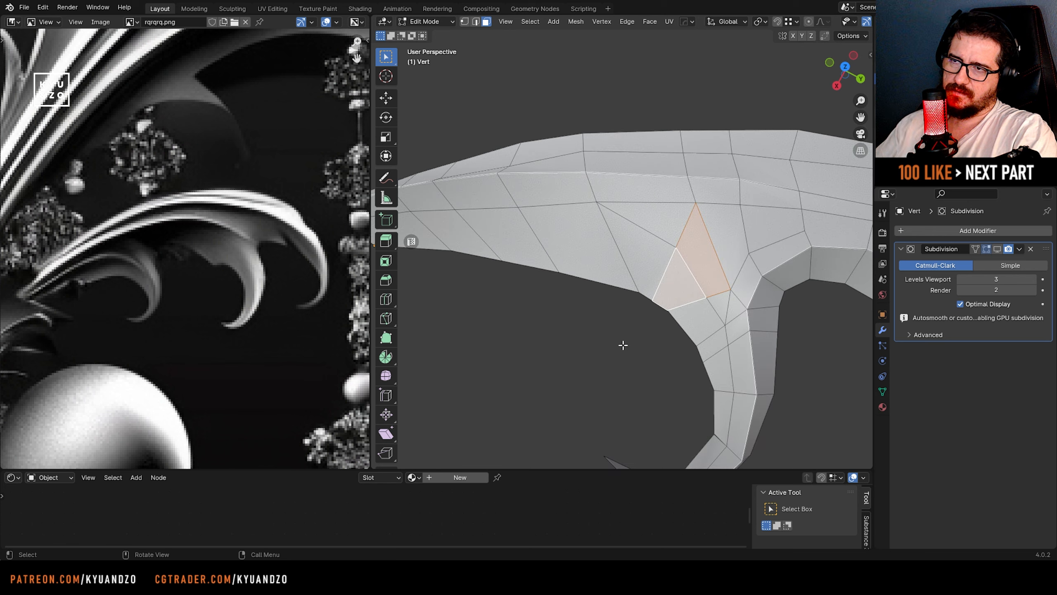
- Merge the cut's vertex on the triangular face's lower edge with the neighbouring junction vertex beside it
{"action": "scroll", "coordinate": [621, 332], "scroll_direction": "up", "scroll_amount": 3}
{"action": "middle_click_drag", "start_coordinate": [649, 259], "coordinate": [613, 253], "text": "shift"}
{"action": "scroll", "coordinate": [613, 253], "scroll_direction": "down", "scroll_amount": 2}
{"action": "middle_click_drag", "start_coordinate": [640, 330], "coordinate": [571, 266], "text": "shift"}
{"action": "scroll", "coordinate": [571, 266], "scroll_direction": "down", "scroll_amount": 1}
{"action": "scroll", "coordinate": [610, 265], "scroll_direction": "up", "scroll_amount": 4}
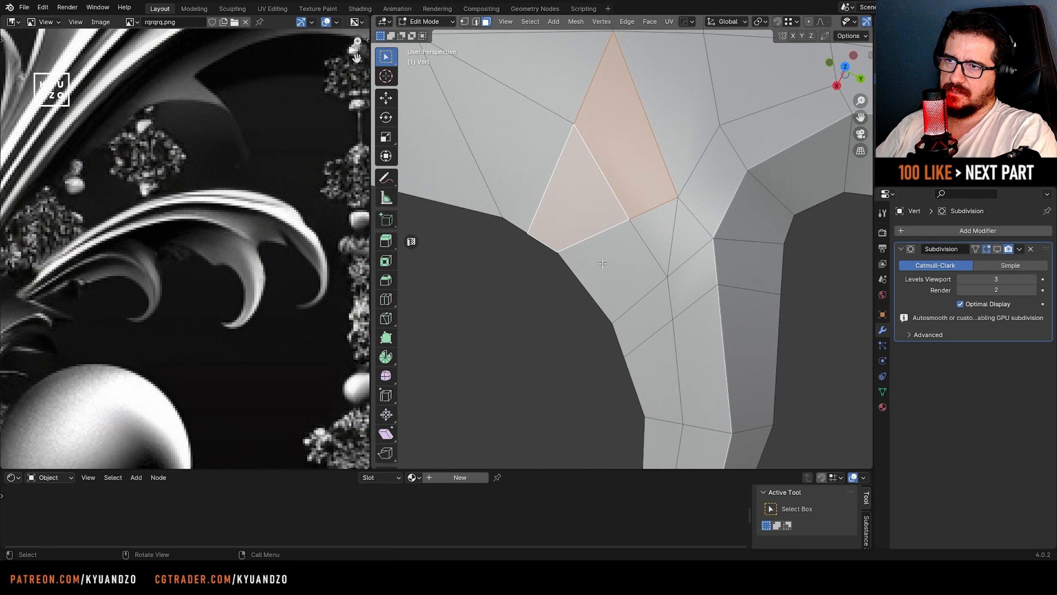
{"action": "scroll", "coordinate": [587, 295], "scroll_direction": "down", "scroll_amount": 4}
{"action": "scroll", "coordinate": [597, 307], "scroll_direction": "up", "scroll_amount": 3}
{"action": "key", "text": "1"}
{"action": "left_click", "coordinate": [630, 218]}
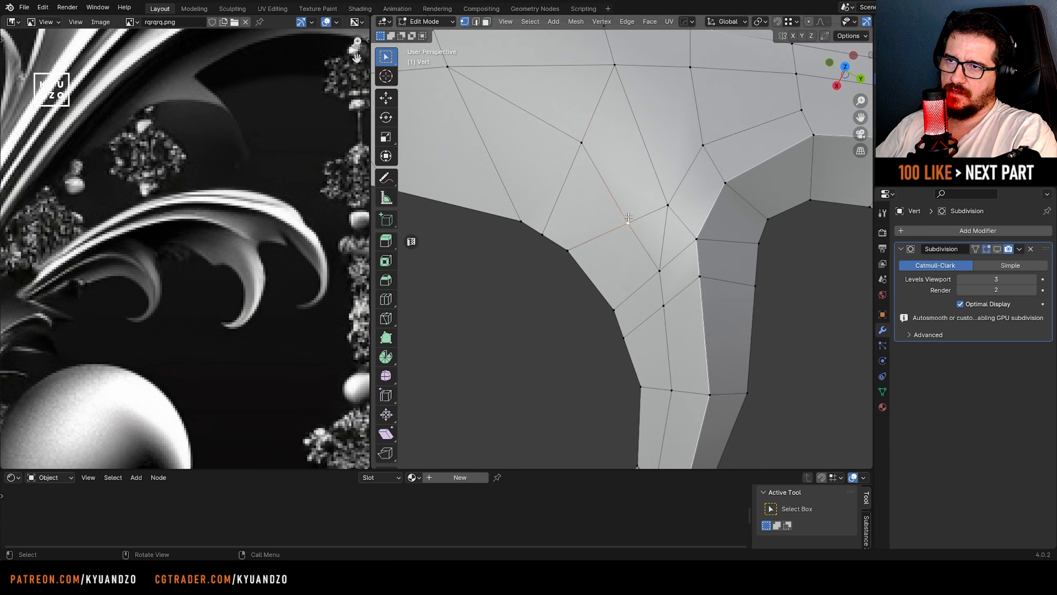
{"action": "key", "text": "g"}
{"action": "left_click", "coordinate": [672, 203]}
{"action": "left_click", "coordinate": [668, 205], "text": "shift"}
{"action": "key", "text": "m"}
- Slide the merged junction vertex by a factor of about 0.22 toward the curl's inner border
{"action": "scroll", "coordinate": [637, 245], "scroll_direction": "down", "scroll_amount": 3}
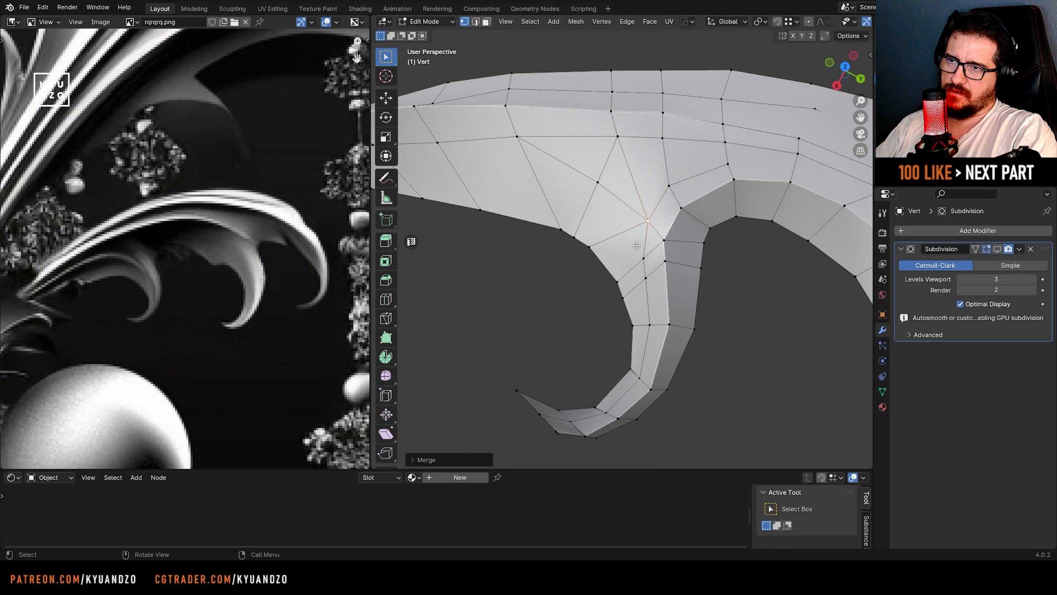
{"action": "scroll", "coordinate": [636, 245], "scroll_direction": "up", "scroll_amount": 3}
{"action": "key", "text": "shift+v"}
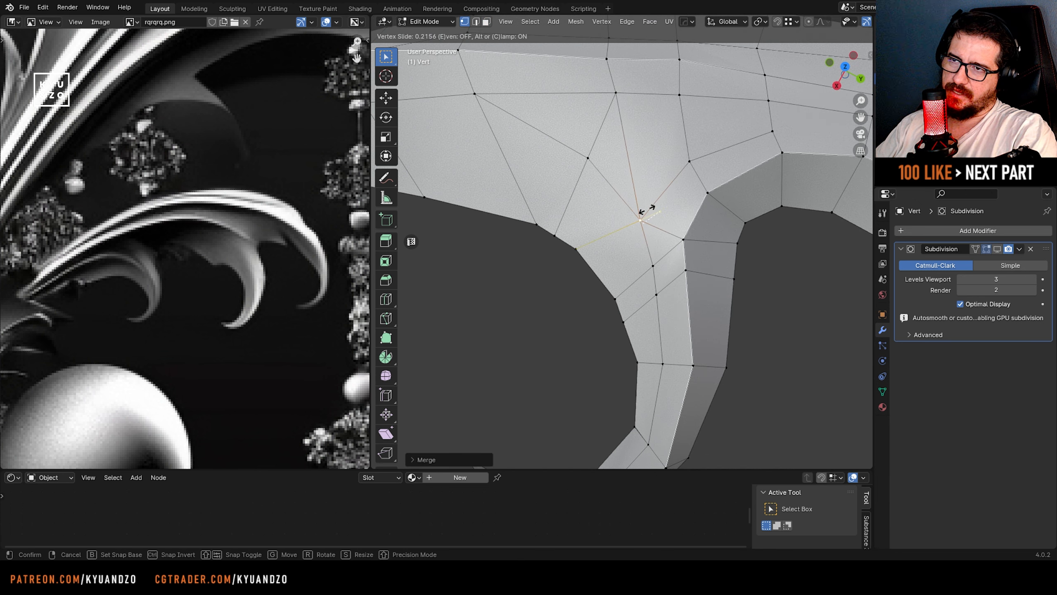
{"action": "left_click", "coordinate": [646, 210]}
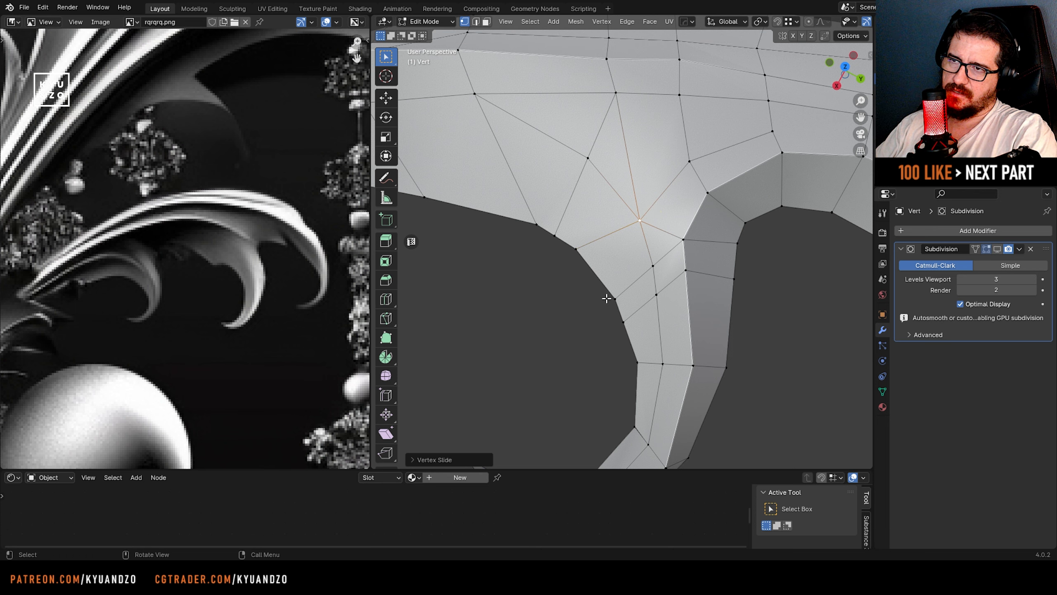
{"action": "scroll", "coordinate": [605, 295], "scroll_direction": "down", "scroll_amount": 3}
{"action": "scroll", "coordinate": [605, 294], "scroll_direction": "up", "scroll_amount": 1}
{"action": "scroll", "coordinate": [605, 259], "scroll_direction": "up", "scroll_amount": 2}
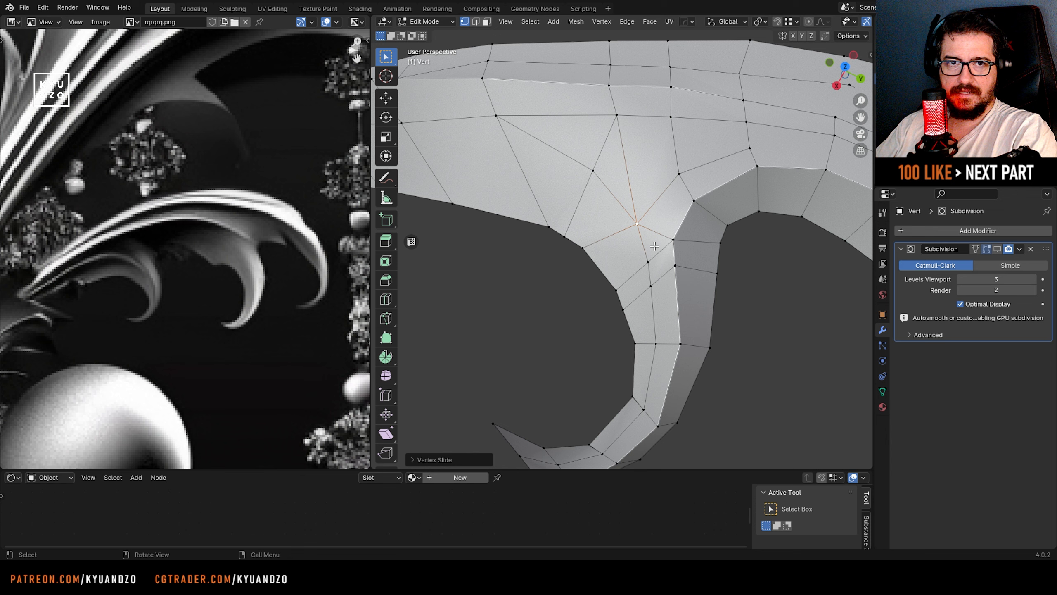
- Slide the inner line's vertex just beyond the cut's end, toward the leaf's narrow end, slightly up along its cross edge
{"action": "scroll", "coordinate": [669, 238], "scroll_direction": "up", "scroll_amount": 2}
{"action": "middle_click_drag", "start_coordinate": [611, 256], "coordinate": [668, 215]}
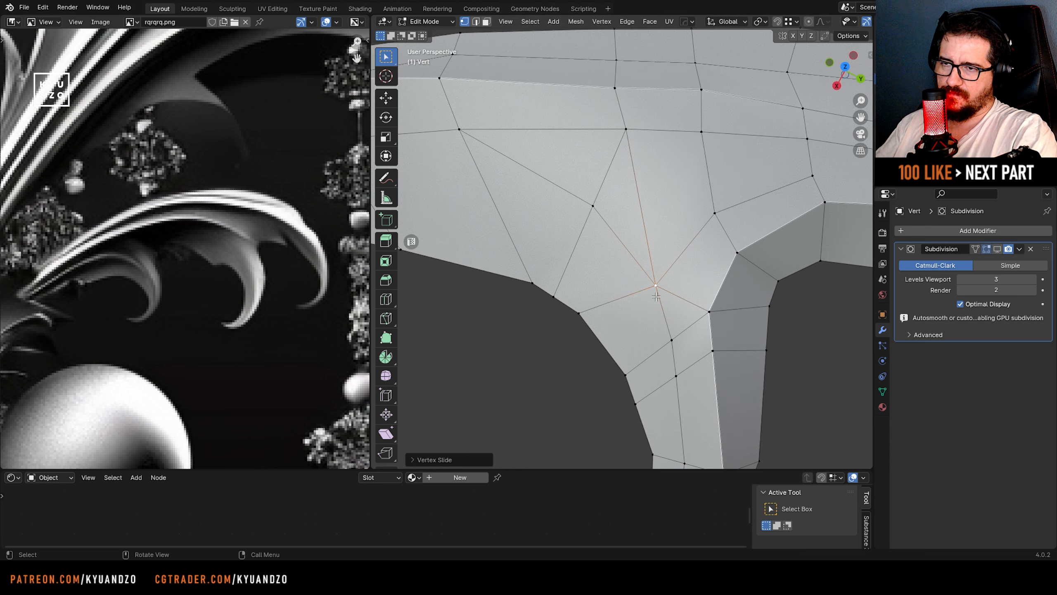
{"action": "scroll", "coordinate": [583, 200], "scroll_direction": "up", "scroll_amount": 2}
{"action": "middle_click_drag", "start_coordinate": [572, 192], "coordinate": [627, 243], "text": "shift"}
{"action": "left_click", "coordinate": [627, 243]}
{"action": "scroll", "coordinate": [627, 243], "scroll_direction": "down", "scroll_amount": 3}
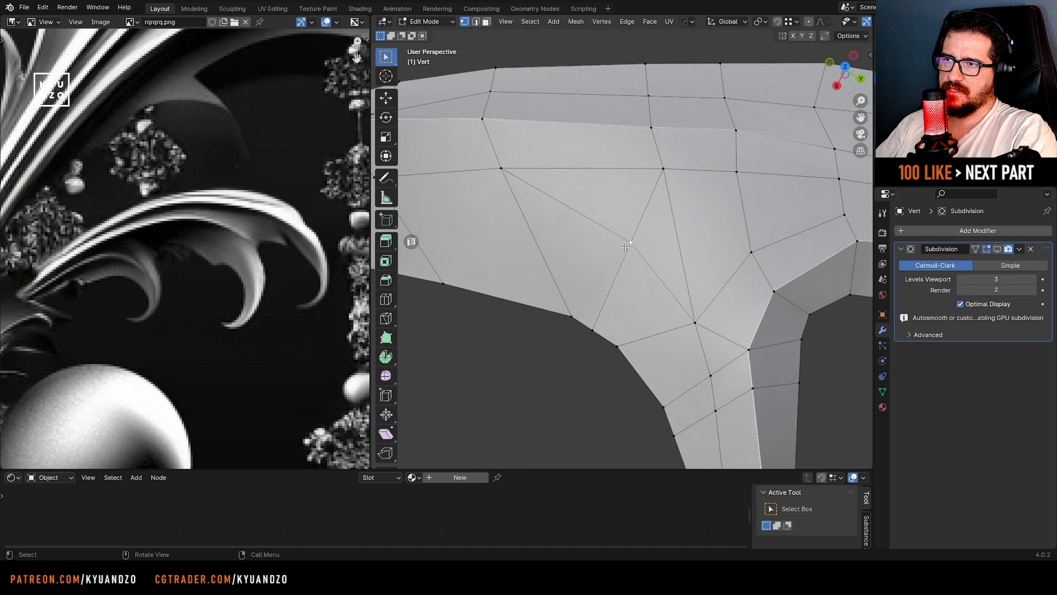
{"action": "scroll", "coordinate": [528, 179], "scroll_direction": "down", "scroll_amount": 3}
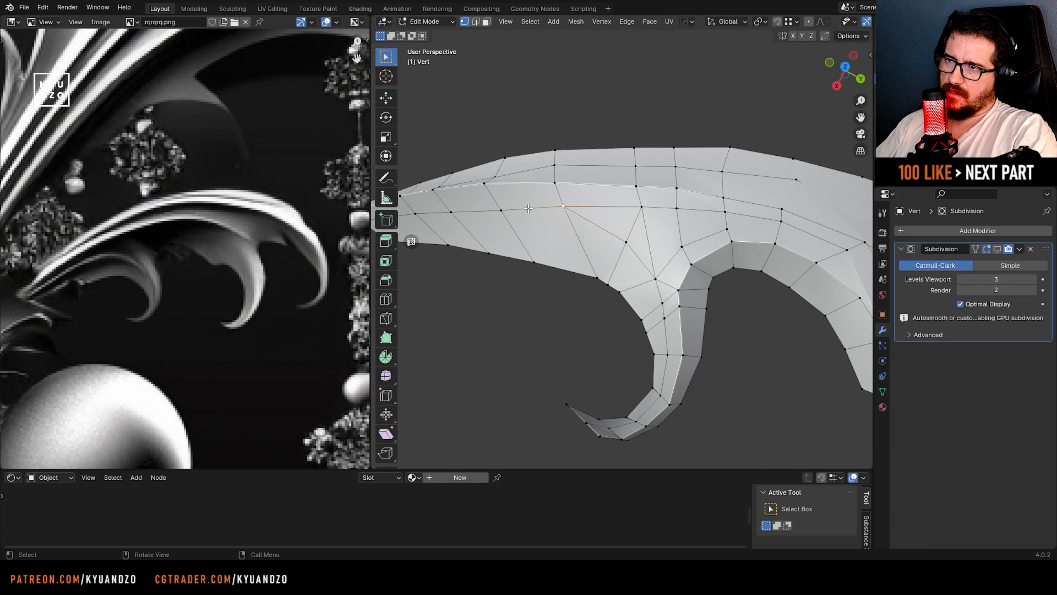
{"action": "key", "text": "shift+v"}
{"action": "left_click", "coordinate": [517, 241]}
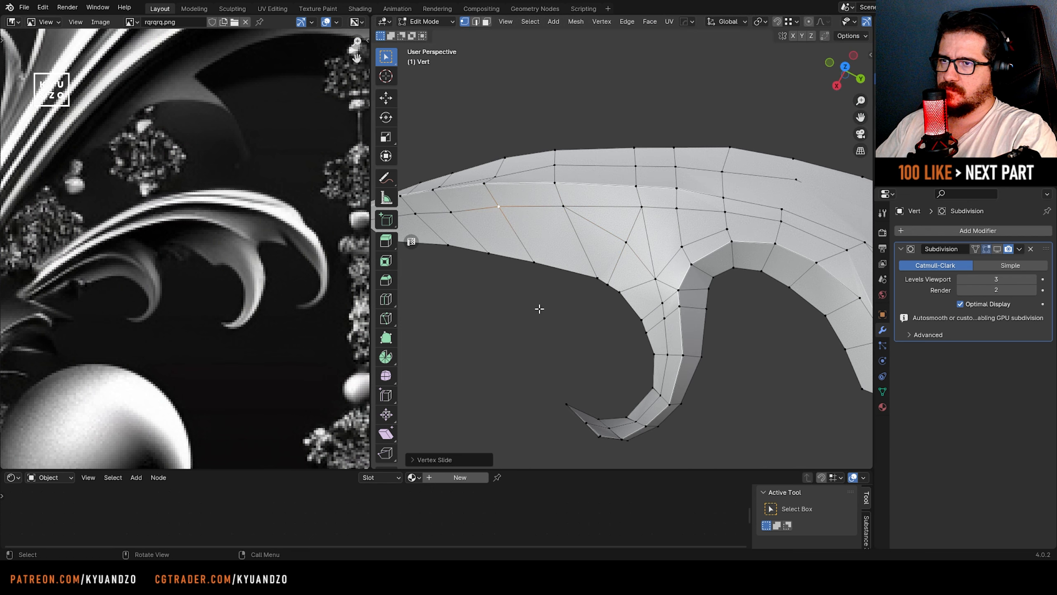
- Try a loop cut along the leaf's lower face row and around the small curl, sliding it onto the outer border
{"action": "scroll", "coordinate": [539, 308], "scroll_direction": "up", "scroll_amount": 3}
{"action": "scroll", "coordinate": [545, 288], "scroll_direction": "down", "scroll_amount": 3}
{"action": "key", "text": "3"}
{"action": "key", "text": "ctrl+r"}
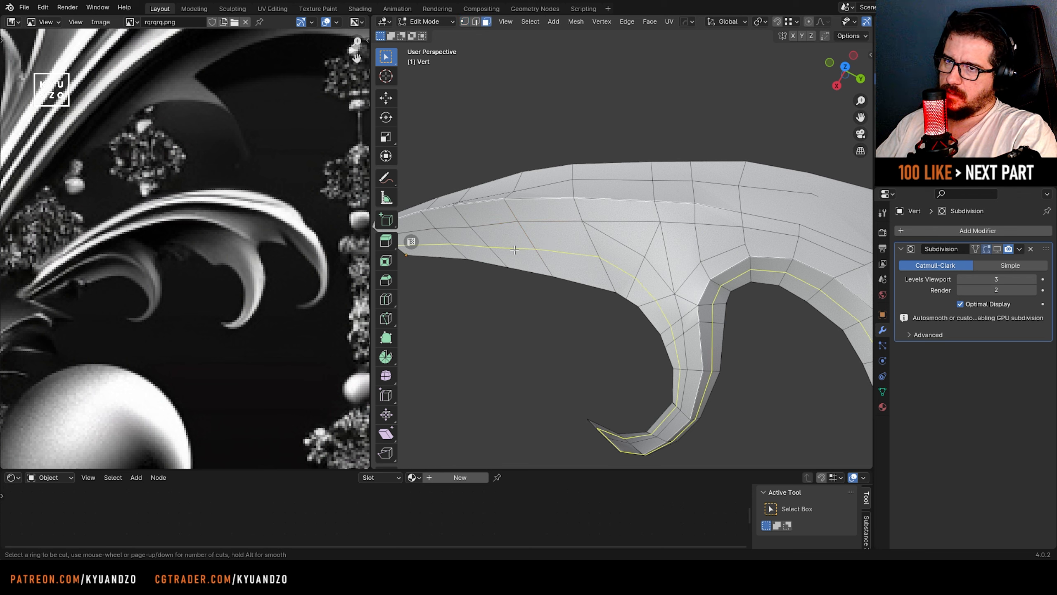
{"action": "left_click", "coordinate": [514, 249]}
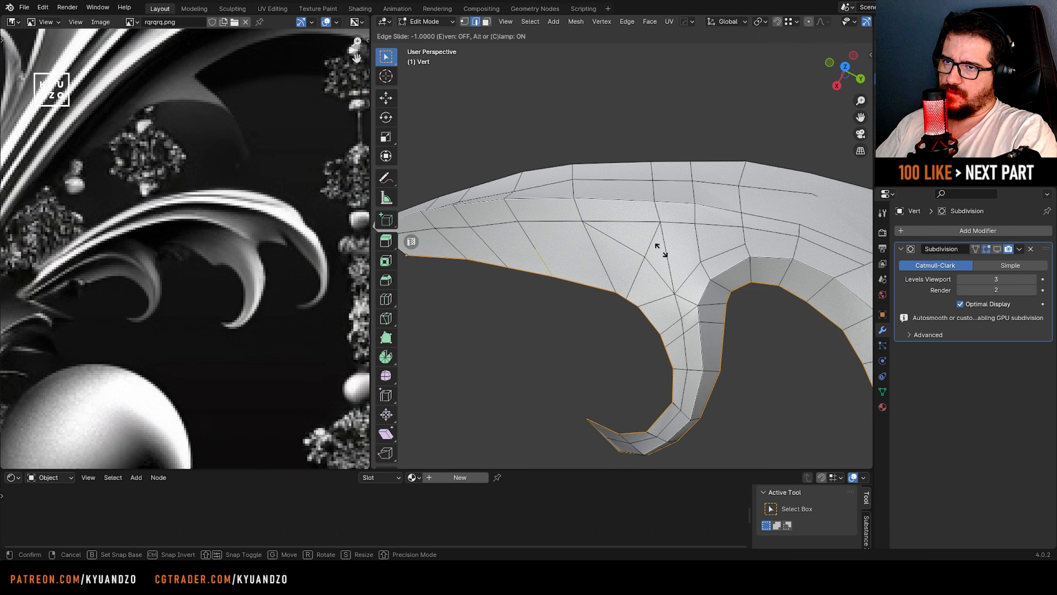
{"action": "left_click", "coordinate": [566, 182]}
{"action": "left_click", "coordinate": [592, 320]}
{"action": "scroll", "coordinate": [592, 320], "scroll_direction": "down", "scroll_amount": 2}
{"action": "scroll", "coordinate": [592, 320], "scroll_direction": "up", "scroll_amount": 3}
{"action": "scroll", "coordinate": [488, 283], "scroll_direction": "down", "scroll_amount": 1}
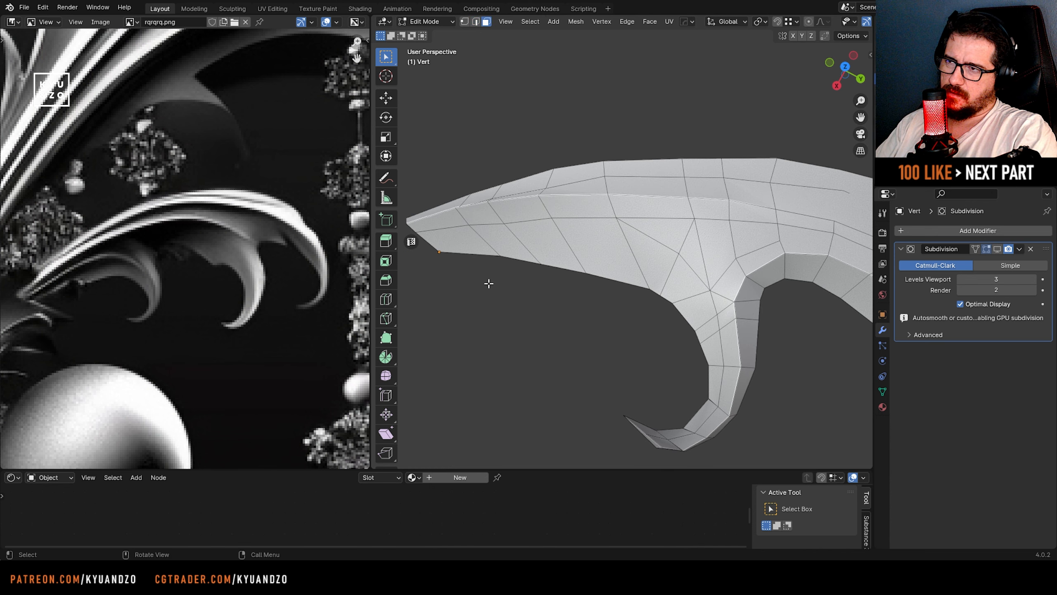
- Check the flow of the lower face row from the leaf's narrow end to the curl junction, face by face
{"action": "left_click", "coordinate": [456, 242]}
{"action": "left_click", "coordinate": [502, 240]}
{"action": "left_click", "coordinate": [544, 240]}
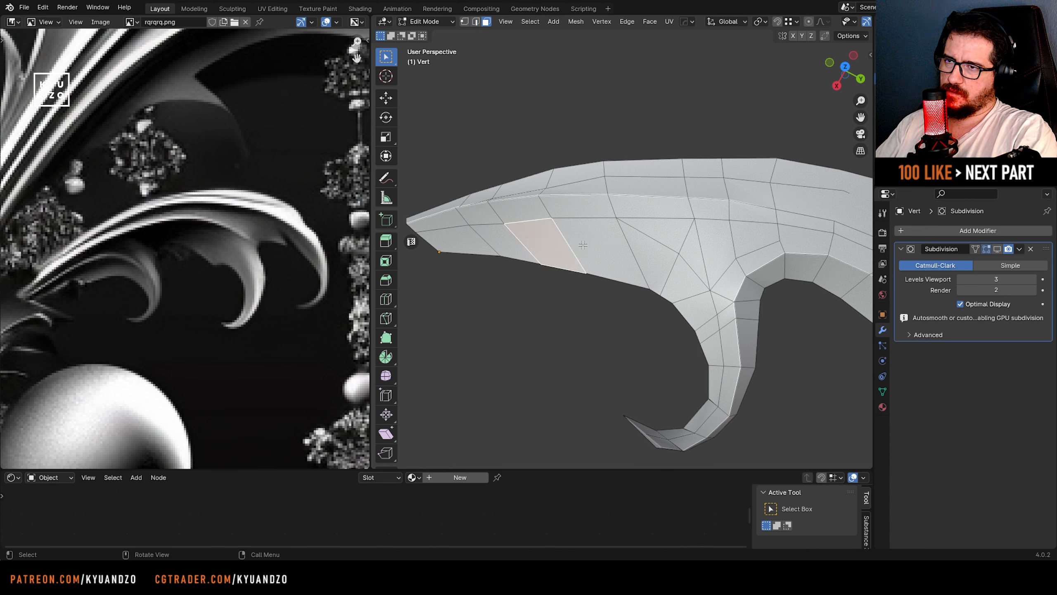
{"action": "left_click", "coordinate": [595, 247]}
{"action": "middle_click_drag", "start_coordinate": [651, 262], "coordinate": [608, 244], "text": "shift"}
{"action": "left_click", "coordinate": [608, 244]}
{"action": "scroll", "coordinate": [584, 225], "scroll_direction": "up", "scroll_amount": 1}
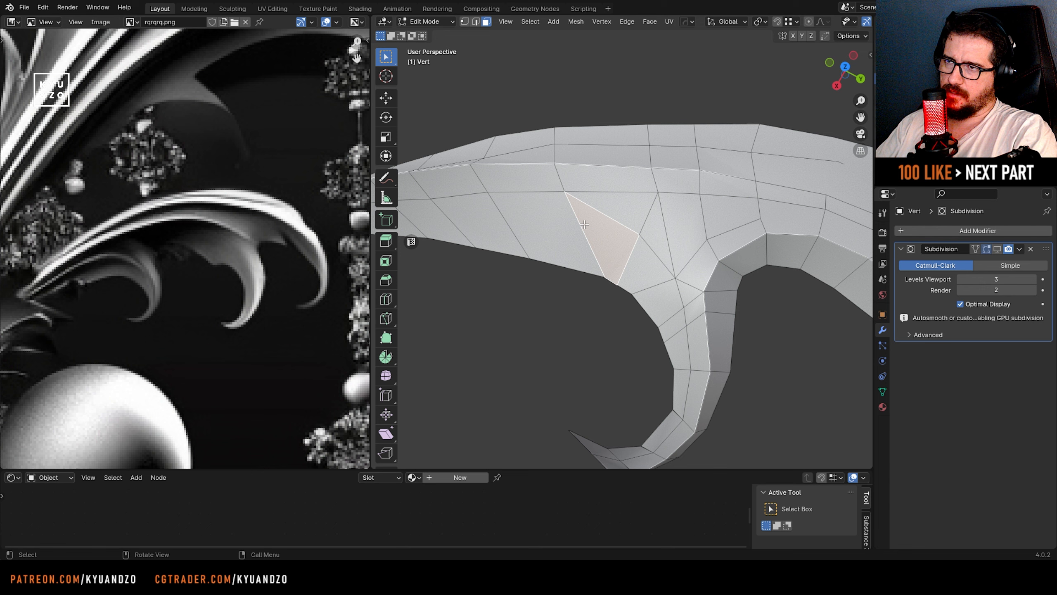
- Slide the inner line's vertex at the end of the knife cut down its cross edge toward the lower border
{"action": "left_click", "coordinate": [563, 190]}
{"action": "key", "text": "1"}
{"action": "left_click", "coordinate": [566, 194]}
{"action": "key", "text": "g"}
{"action": "key", "text": "g"}
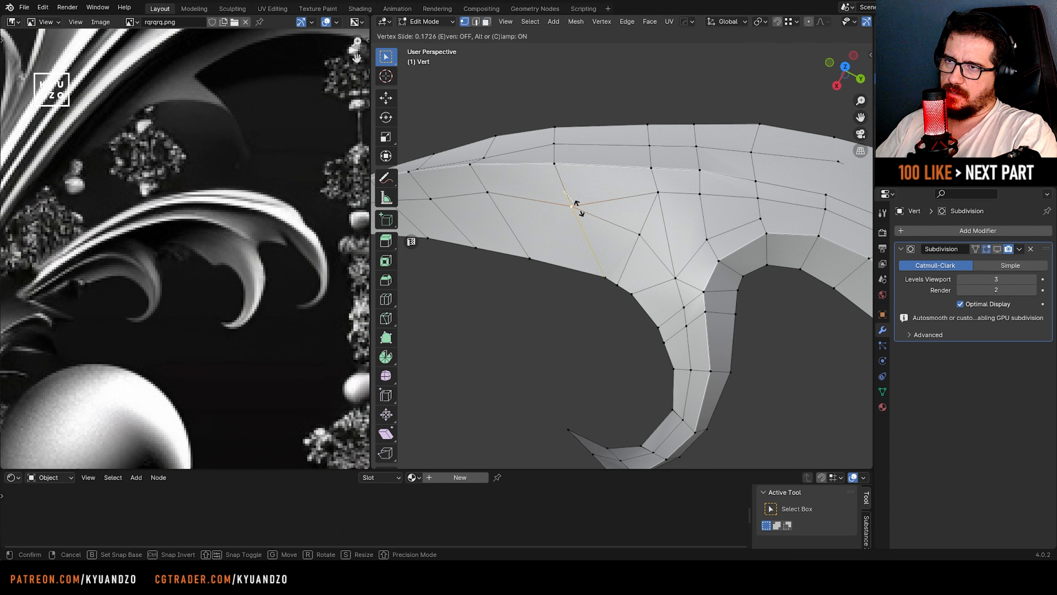
{"action": "left_click", "coordinate": [583, 214]}
{"action": "key", "text": "g"}
{"action": "key", "text": "g"}
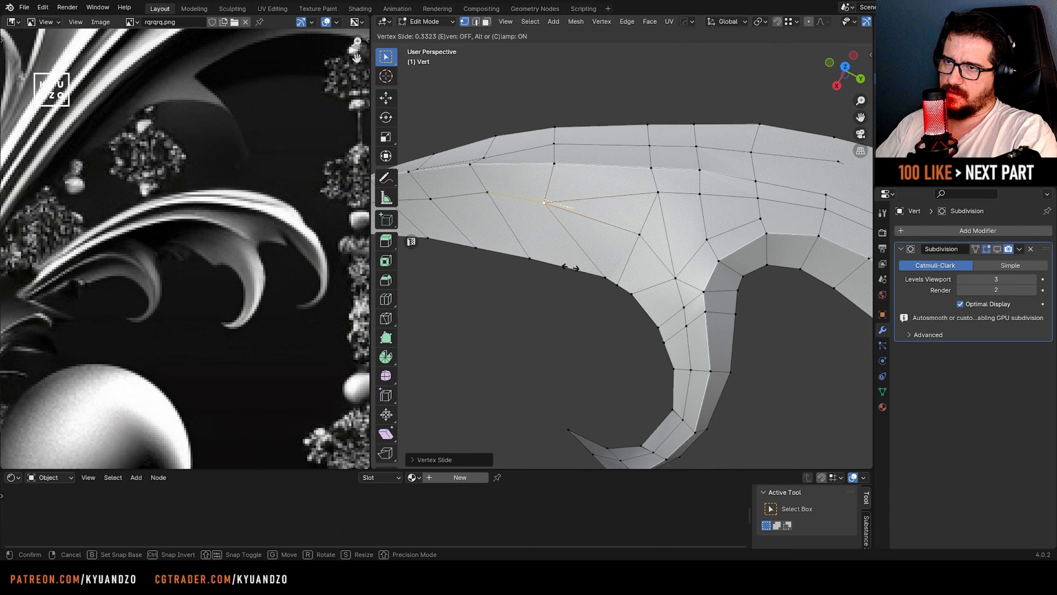
{"action": "right_click", "coordinate": [569, 268]}
- Slide the lower border vertex below the cut's end toward the leaf's narrow end and the border vertex at the curl's root down the curl
{"action": "left_click", "coordinate": [598, 278]}
{"action": "key", "text": "g"}
{"action": "key", "text": "g"}
{"action": "left_click", "coordinate": [567, 274]}
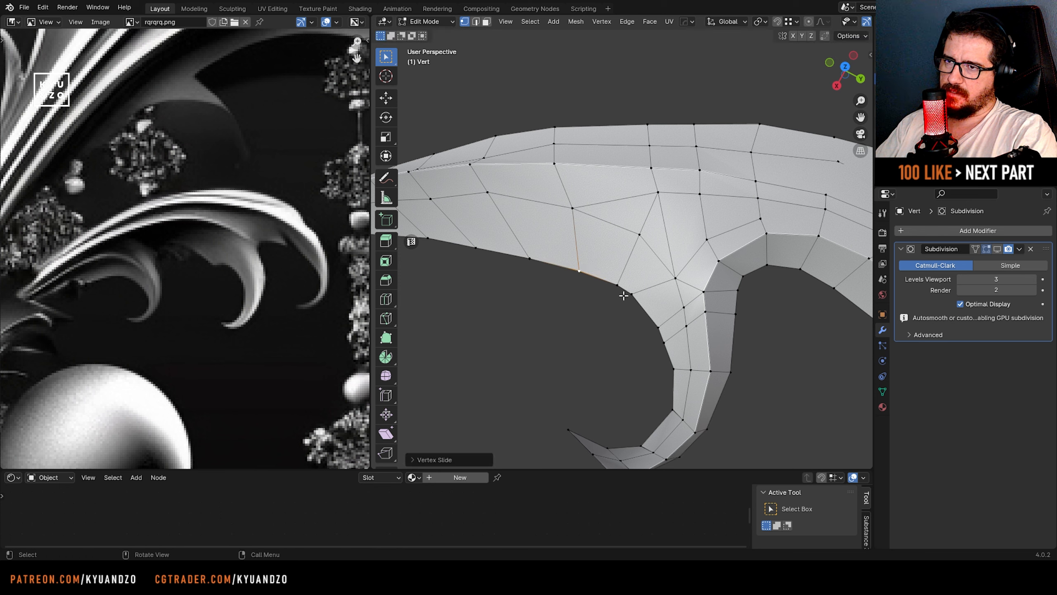
{"action": "left_click", "coordinate": [631, 294]}
{"action": "key", "text": "g"}
{"action": "key", "text": "g"}
{"action": "left_click", "coordinate": [640, 304]}
{"action": "scroll", "coordinate": [561, 269], "scroll_direction": "down", "scroll_amount": 3}
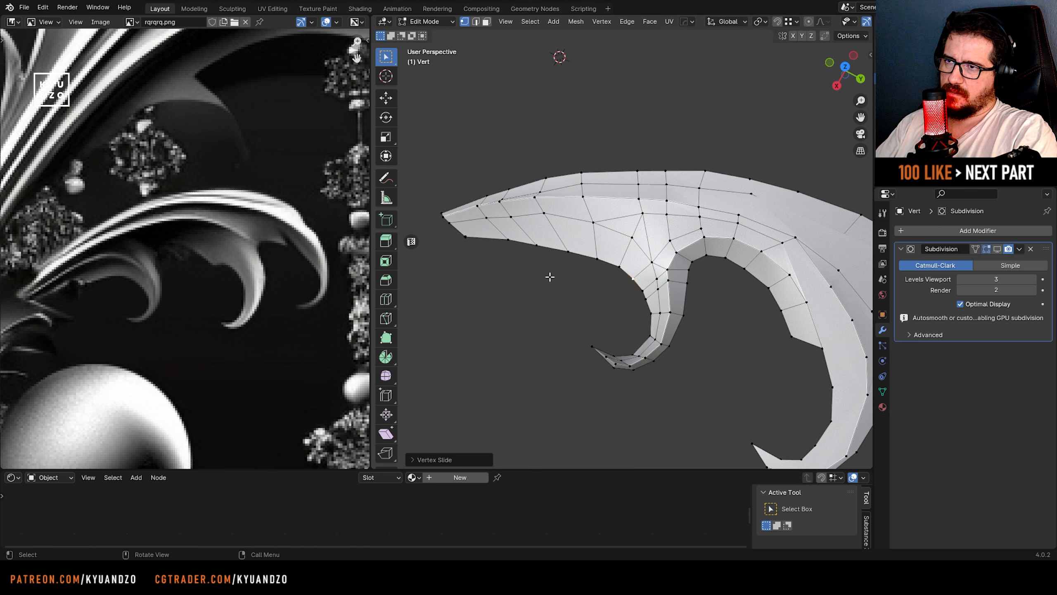
- Slide the inner line's adjacent vertex on the narrow-end side slightly down its cross edge to even out the line
{"action": "middle_click_drag", "start_coordinate": [550, 276], "coordinate": [578, 272], "text": "shift"}
{"action": "scroll", "coordinate": [578, 272], "scroll_direction": "up", "scroll_amount": 1}
{"action": "left_click", "coordinate": [576, 219]}
{"action": "key", "text": "g"}
{"action": "key", "text": "g"}
{"action": "left_click", "coordinate": [660, 251]}
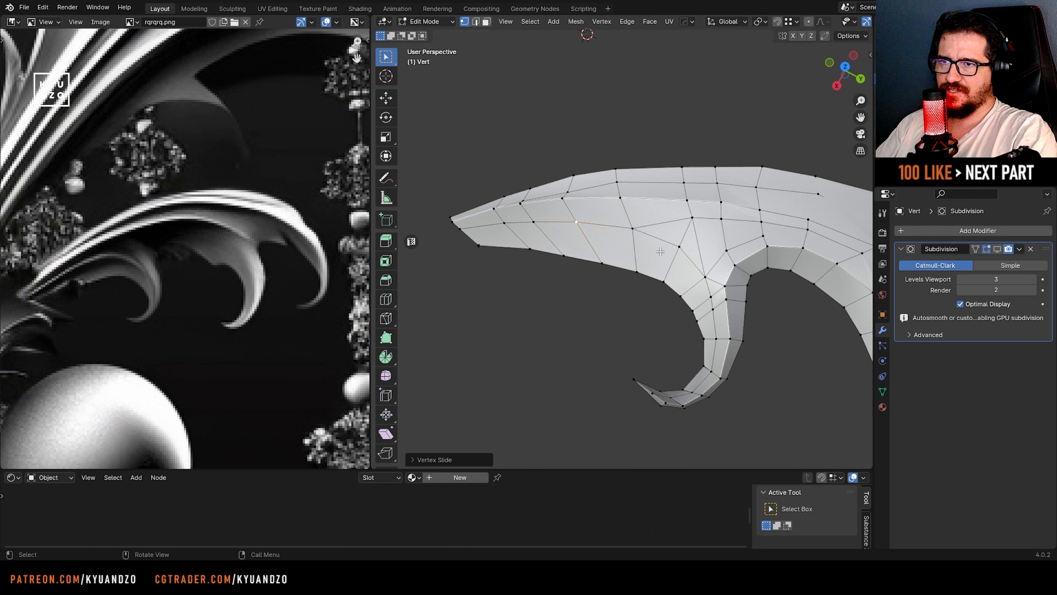
{"action": "scroll", "coordinate": [729, 303], "scroll_direction": "up", "scroll_amount": 1}
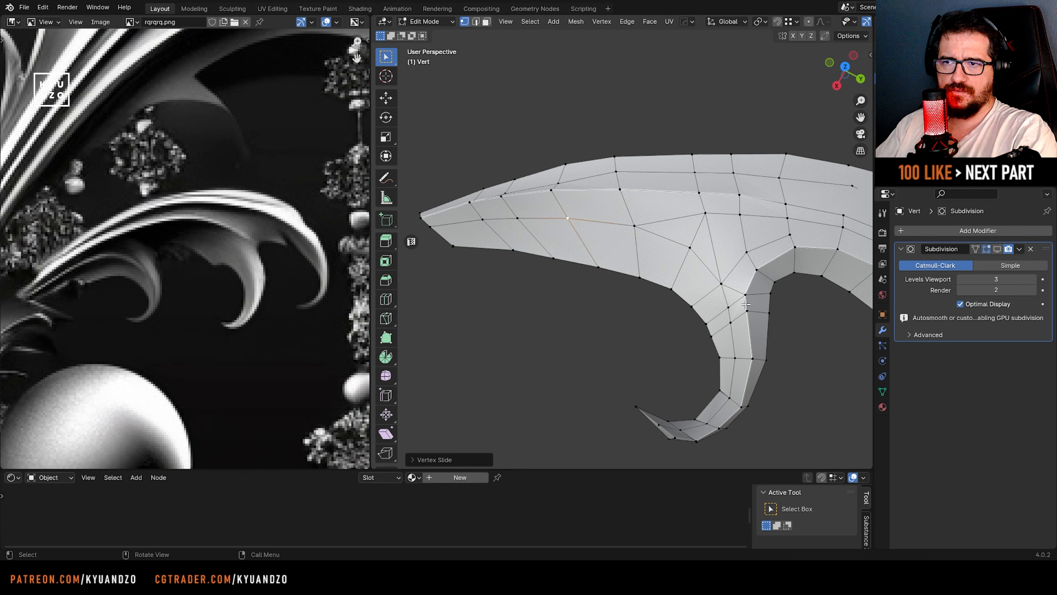
- Examine the reworked faces along the curl's inner border and beside the junction for clean flow
{"action": "middle_click_drag", "start_coordinate": [745, 305], "coordinate": [635, 258], "text": "shift"}
{"action": "scroll", "coordinate": [633, 267], "scroll_direction": "up", "scroll_amount": 2}
{"action": "middle_click_drag", "start_coordinate": [611, 414], "coordinate": [617, 411], "text": "shift"}
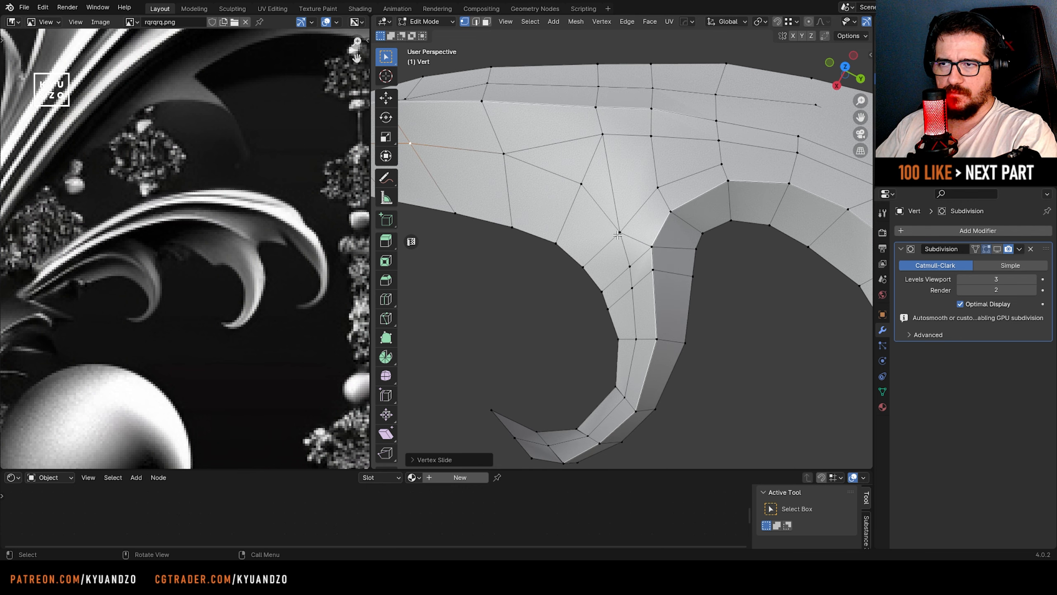
{"action": "middle_click_drag", "start_coordinate": [617, 235], "coordinate": [713, 245], "text": "shift"}
{"action": "key", "text": "3"}
{"action": "left_click", "coordinate": [666, 237]}
{"action": "left_click", "coordinate": [705, 275]}
{"action": "left_click", "coordinate": [712, 333]}
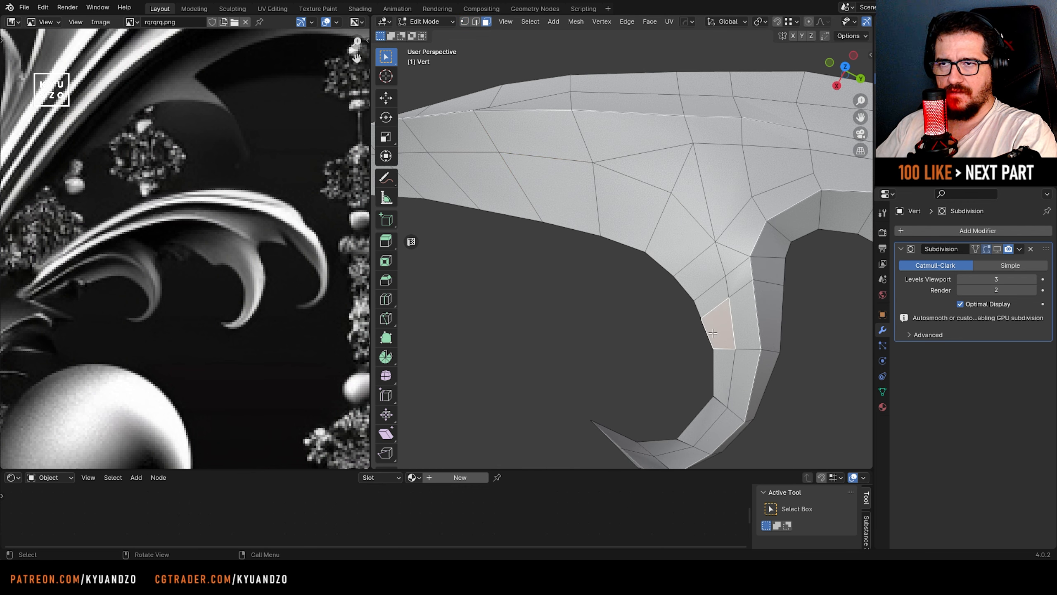
{"action": "left_click", "coordinate": [644, 186]}
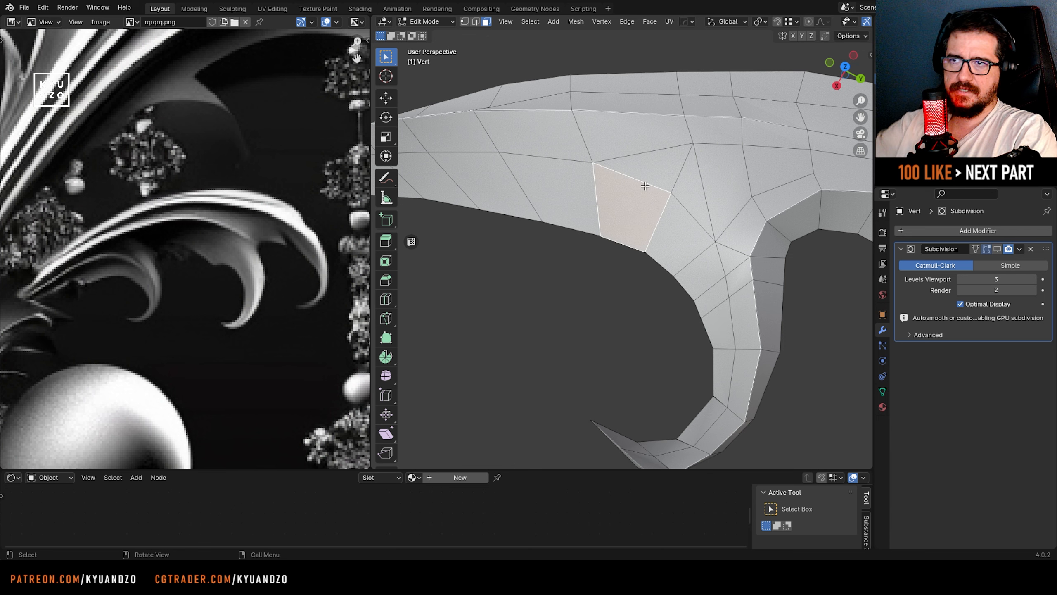
- Slide the vertex at the curl junction's center up its edge toward the inner line on the leaf body
{"action": "middle_click_drag", "start_coordinate": [682, 166], "coordinate": [613, 236], "text": "shift"}
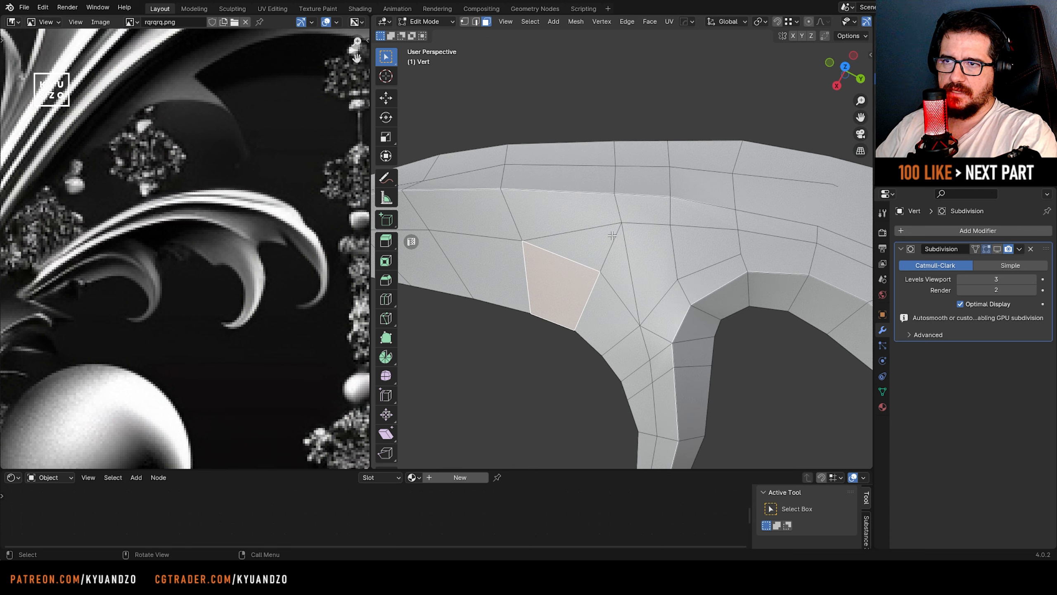
{"action": "middle_click_drag", "start_coordinate": [644, 321], "coordinate": [616, 297], "text": "shift"}
{"action": "left_click", "coordinate": [632, 285]}
{"action": "key", "text": "1"}
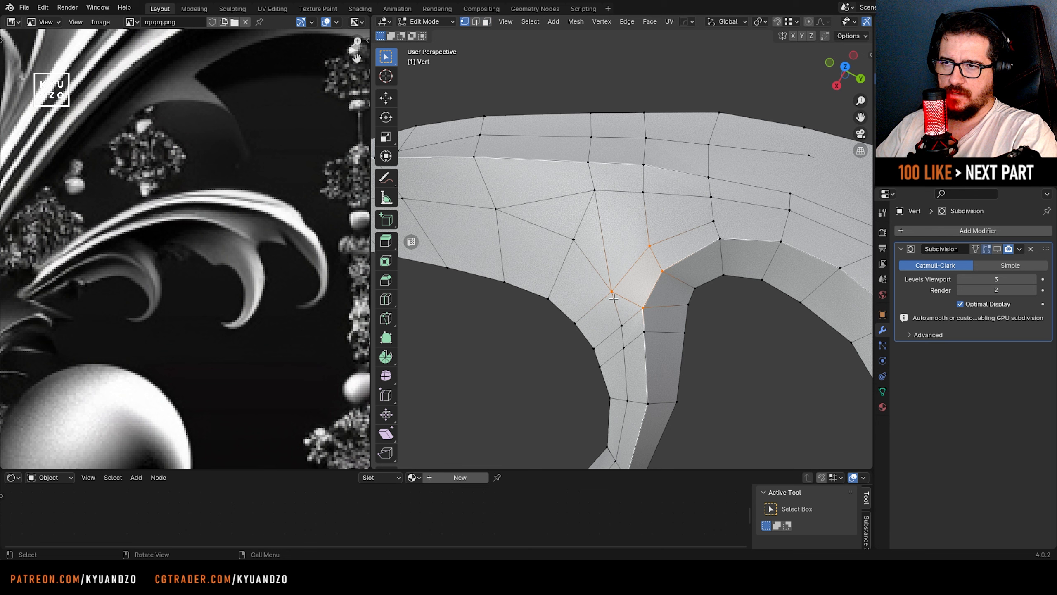
{"action": "left_click", "coordinate": [614, 293]}
{"action": "key", "text": "g"}
{"action": "key", "text": "g"}
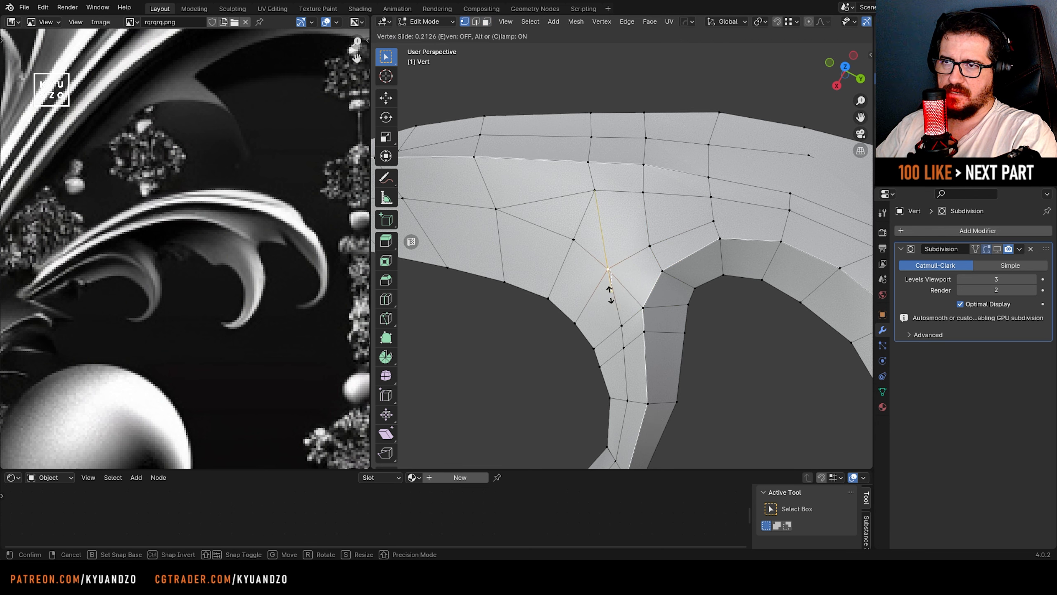
{"action": "left_click", "coordinate": [610, 295]}
- Dissolve the short edge running from the slid junction vertex along the curl's outer ridge and check the resulting face
{"action": "middle_click_drag", "start_coordinate": [611, 294], "coordinate": [621, 268], "text": "shift"}
{"action": "key", "text": "2"}
{"action": "left_click", "coordinate": [623, 241]}
{"action": "key", "text": "x"}
{"action": "left_click", "coordinate": [594, 221]}
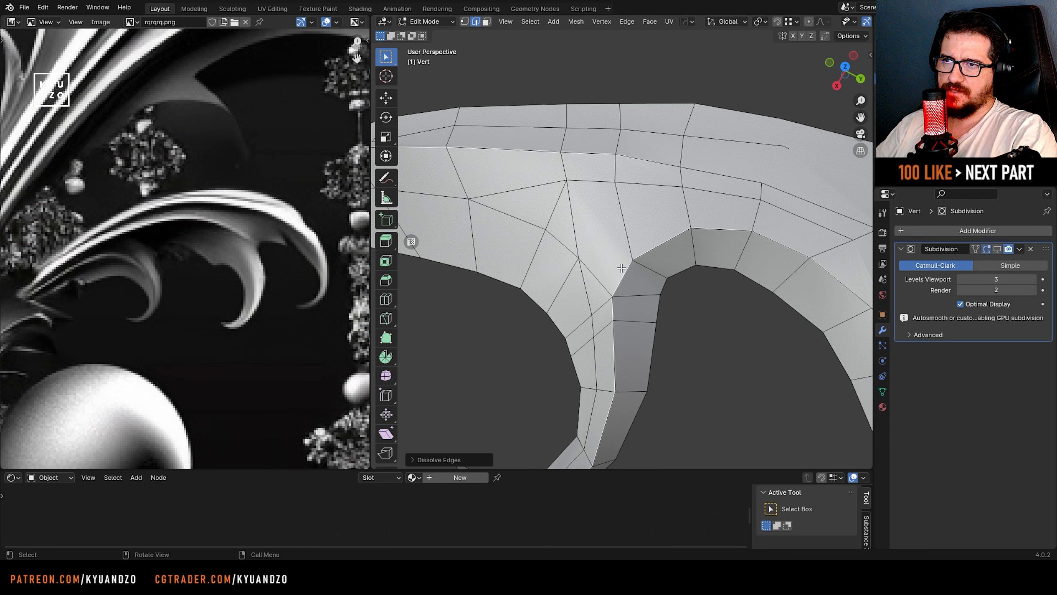
{"action": "key", "text": "1"}
{"action": "scroll", "coordinate": [564, 303], "scroll_direction": "down", "scroll_amount": 5}
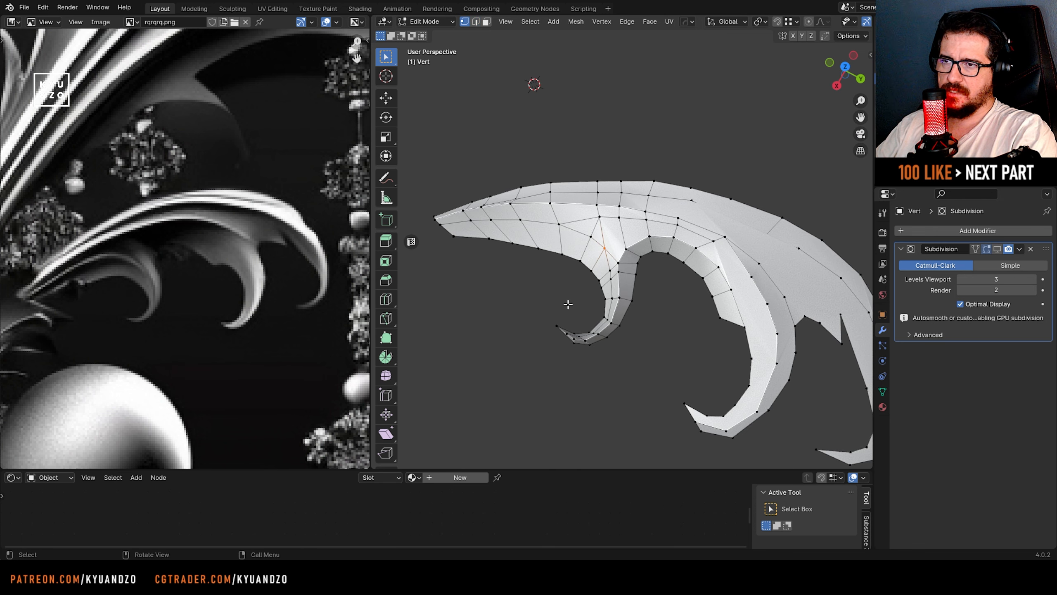
{"action": "scroll", "coordinate": [568, 300], "scroll_direction": "up", "scroll_amount": 5}
{"action": "key", "text": "3"}
{"action": "left_click", "coordinate": [577, 215]}
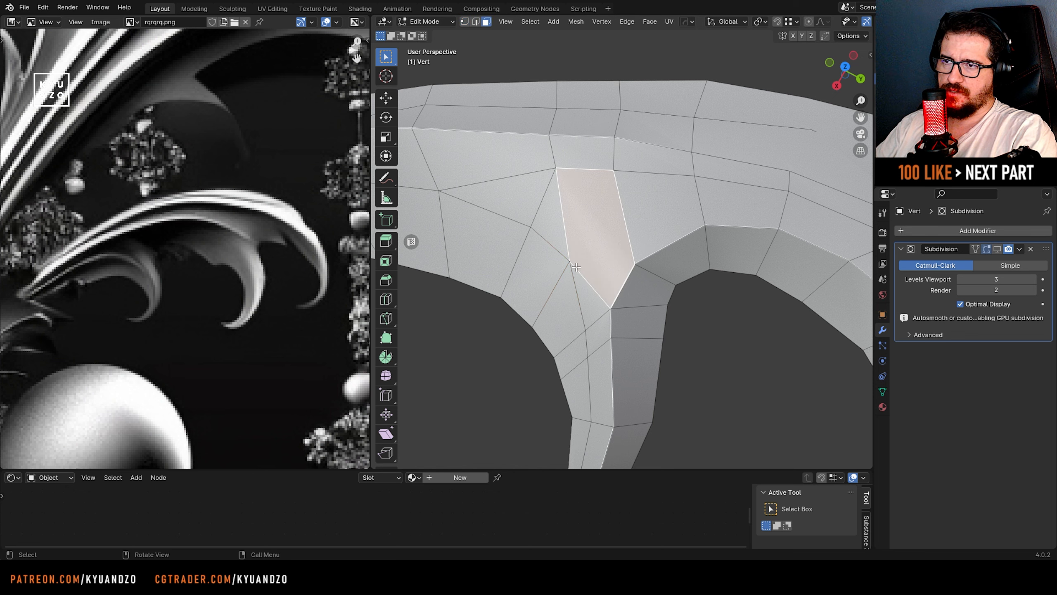
{"action": "scroll", "coordinate": [585, 244], "scroll_direction": "up", "scroll_amount": 1}
{"action": "middle_click_drag", "start_coordinate": [567, 344], "coordinate": [592, 303], "text": "shift"}
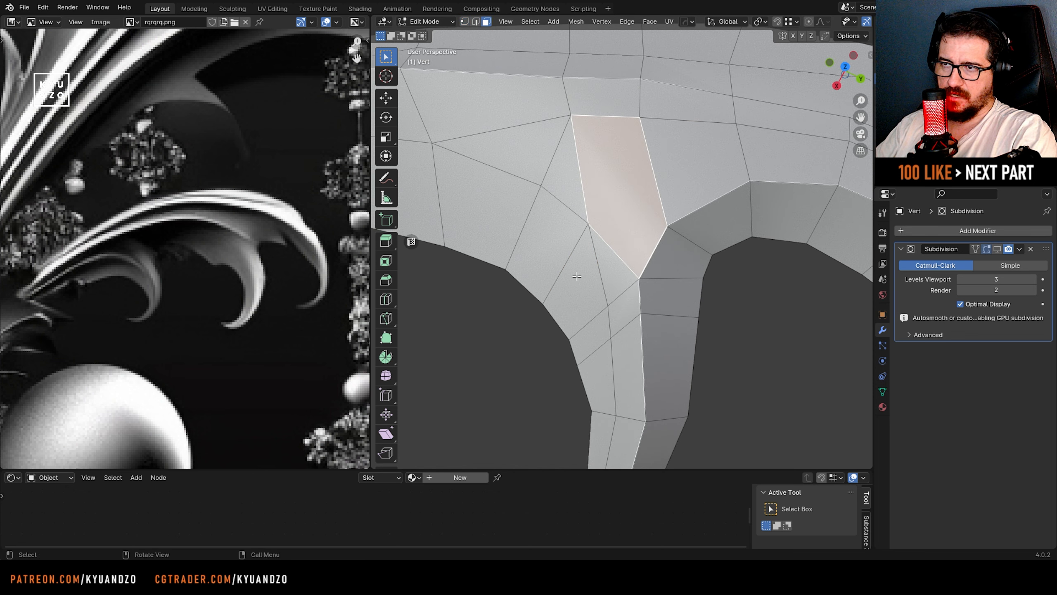
- Try to merge the junction vertex with the middle-line vertex below it at the curl's root
{"action": "key", "text": "ctrl+z"}
{"action": "key", "text": "ctrl+z"}
{"action": "middle_click_drag", "start_coordinate": [493, 208], "coordinate": [573, 231], "text": "shift"}
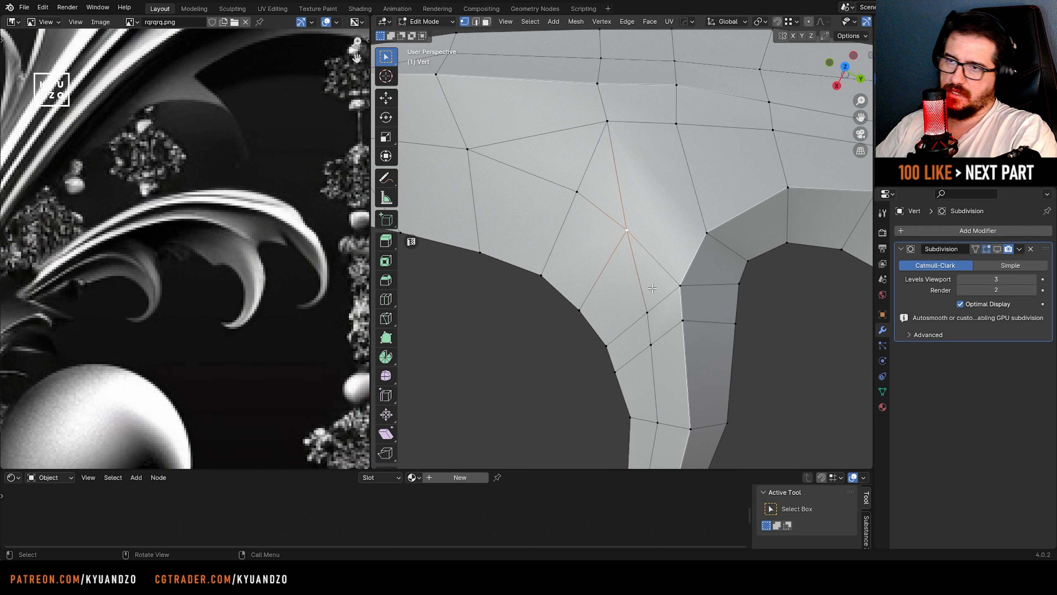
{"action": "left_click", "coordinate": [641, 313], "text": "shift"}
{"action": "key", "text": "m"}
{"action": "left_click", "coordinate": [625, 328]}
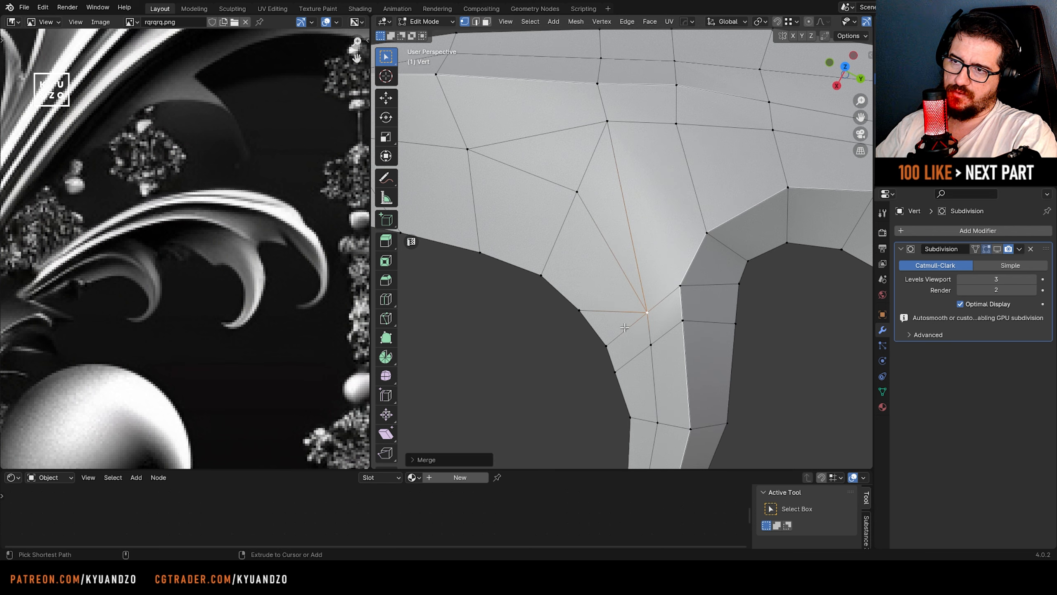
{"action": "key", "text": "ctrl+z"}
- Dissolve the diagonal edge between the junction vertex and the ridge vertex at the small curl's root
{"action": "scroll", "coordinate": [613, 292], "scroll_direction": "down", "scroll_amount": 3}
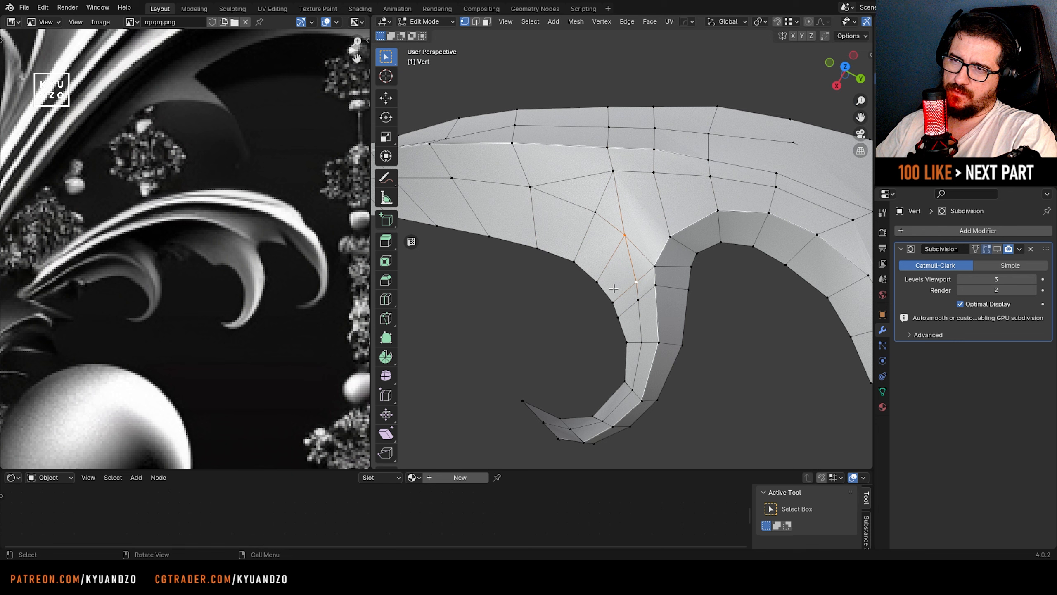
{"action": "scroll", "coordinate": [613, 289], "scroll_direction": "up", "scroll_amount": 1}
{"action": "scroll", "coordinate": [613, 289], "scroll_direction": "down", "scroll_amount": 3}
{"action": "scroll", "coordinate": [674, 251], "scroll_direction": "up", "scroll_amount": 3}
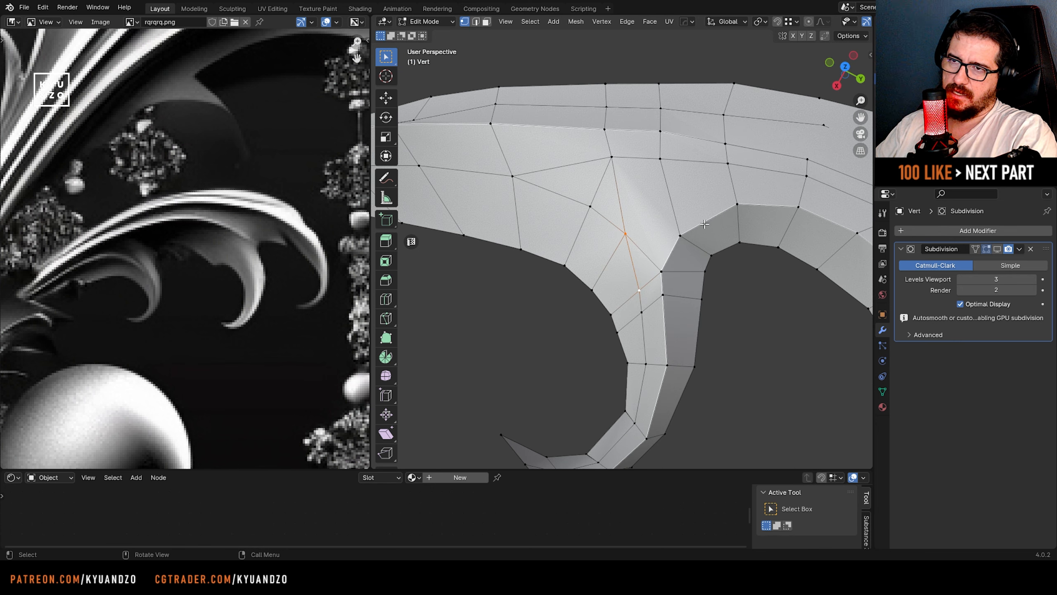
{"action": "key", "text": "3"}
{"action": "left_click", "coordinate": [758, 227]}
{"action": "left_click", "coordinate": [690, 296]}
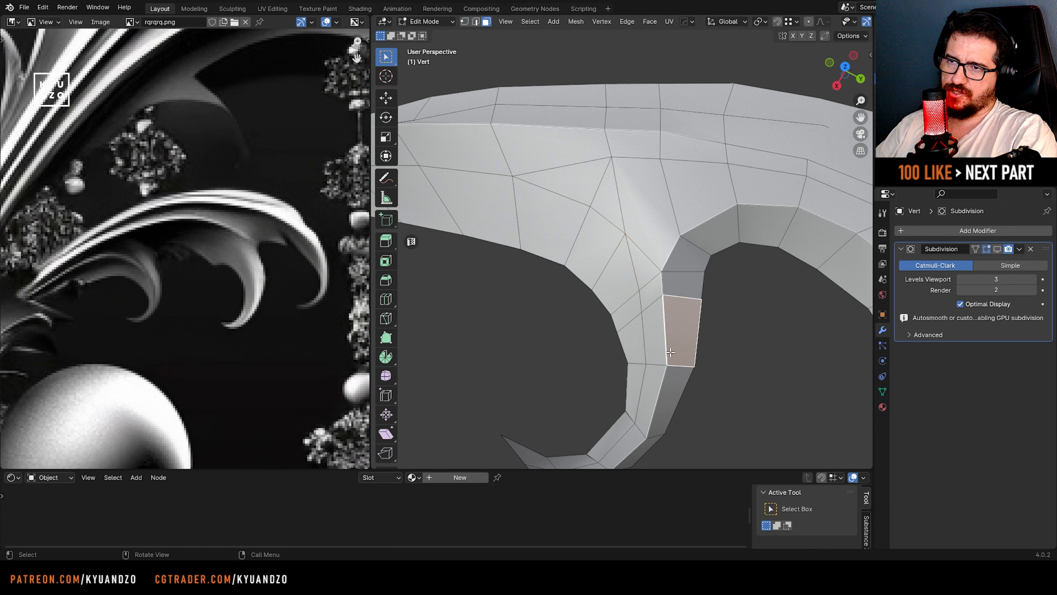
{"action": "scroll", "coordinate": [691, 297], "scroll_direction": "up", "scroll_amount": 2}
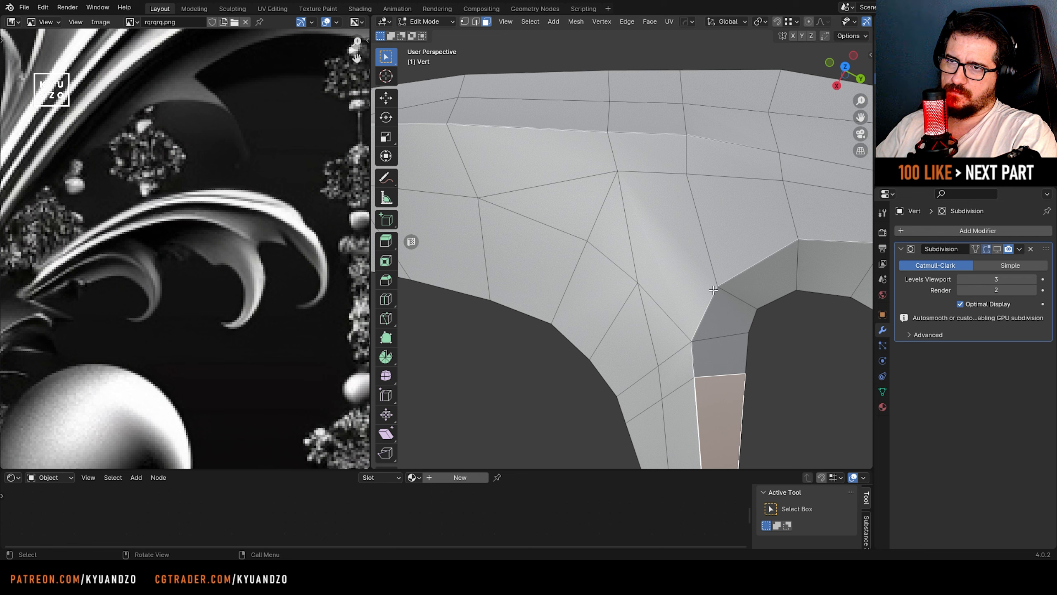
{"action": "key", "text": "2"}
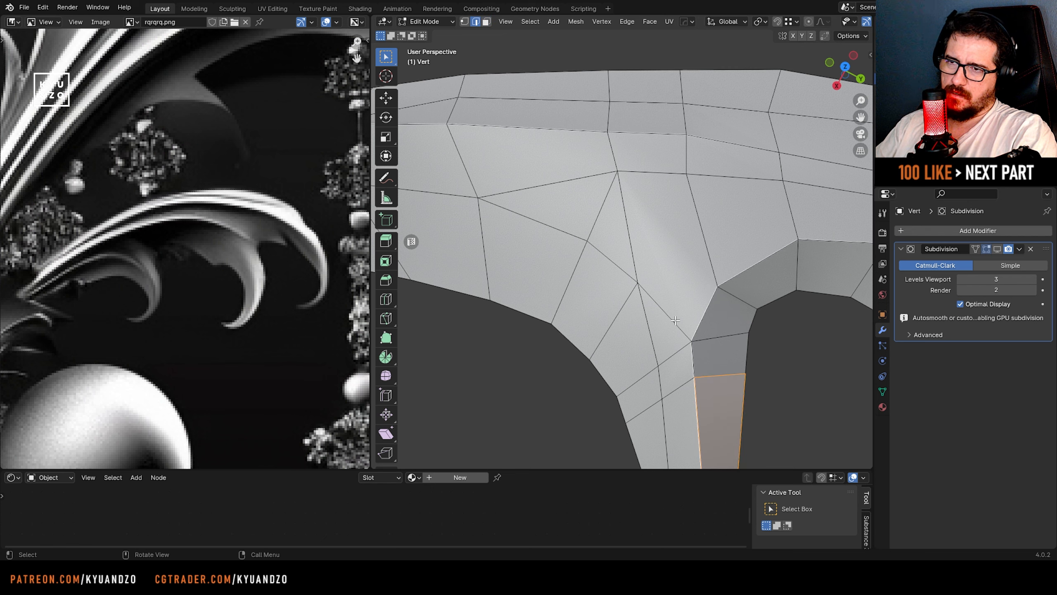
{"action": "left_click", "coordinate": [664, 308]}
{"action": "key", "text": "x"}
{"action": "left_click", "coordinate": [665, 306]}
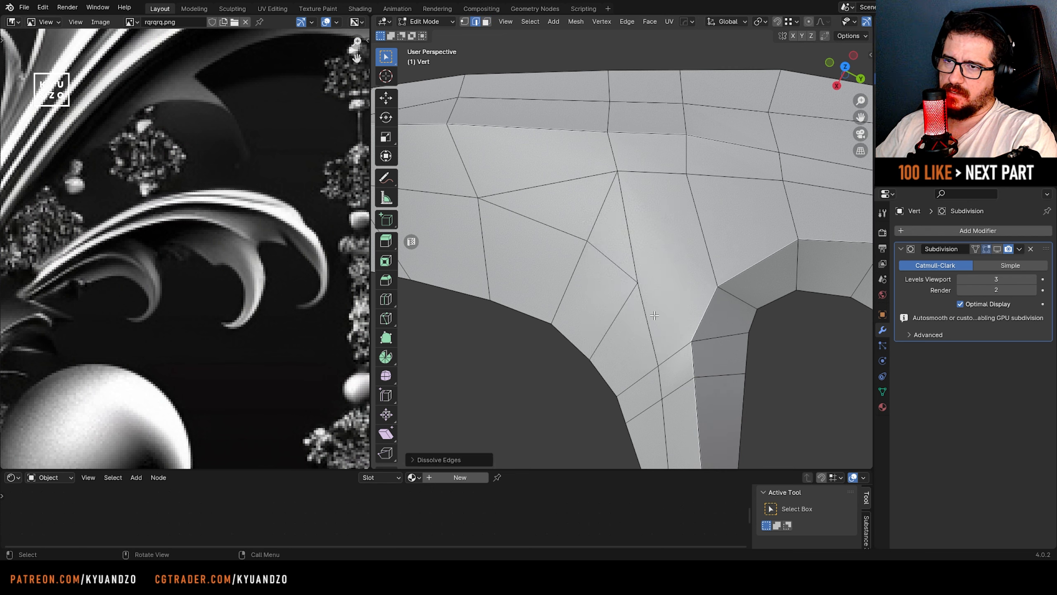
- Knife-cut a new edge from the inner line through the junction vertex to the ridge's corner vertex where the curl meets the leaf
{"action": "key", "text": "k"}
{"action": "left_click", "coordinate": [587, 241]}
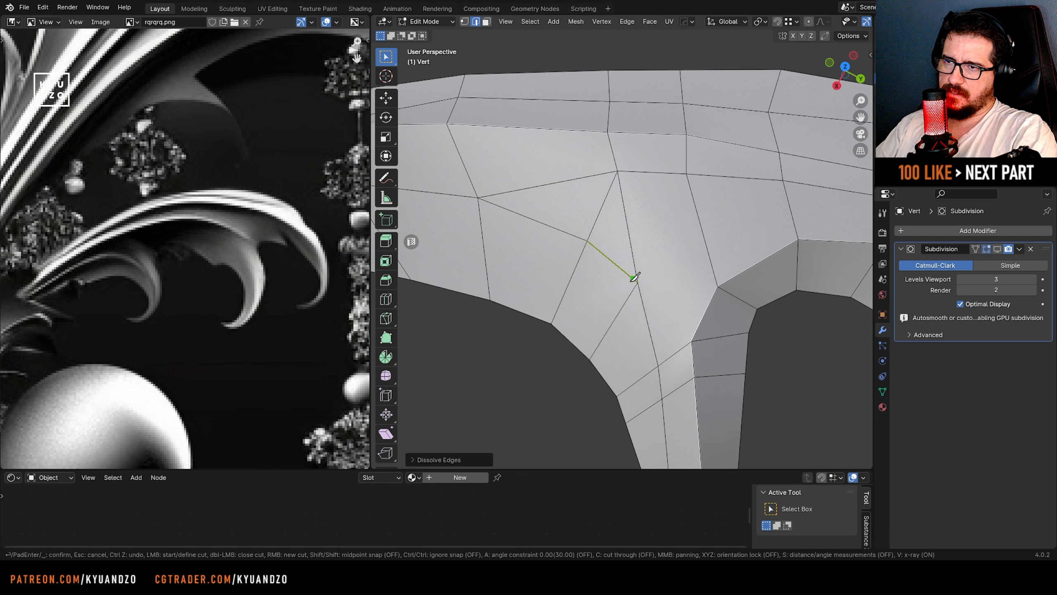
{"action": "left_click", "coordinate": [713, 286]}
{"action": "key", "text": "Return"}
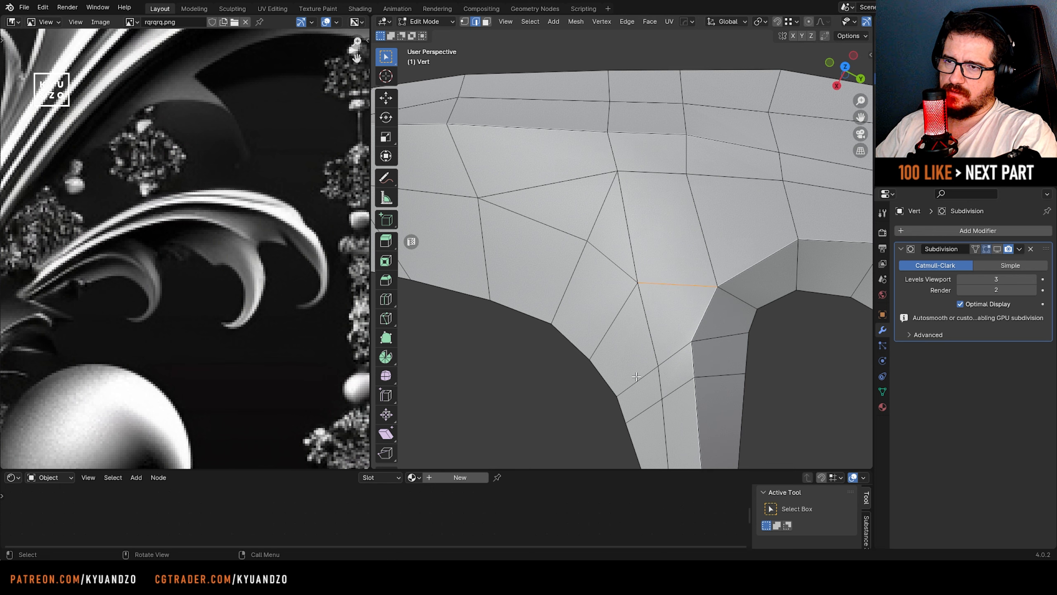
- Slide the two middle-line vertices below the curl junction up toward it to even out their spacing
{"action": "scroll", "coordinate": [636, 377], "scroll_direction": "down", "scroll_amount": 1}
{"action": "key", "text": "1"}
{"action": "left_click", "coordinate": [654, 342]}
{"action": "key", "text": "shift+v"}
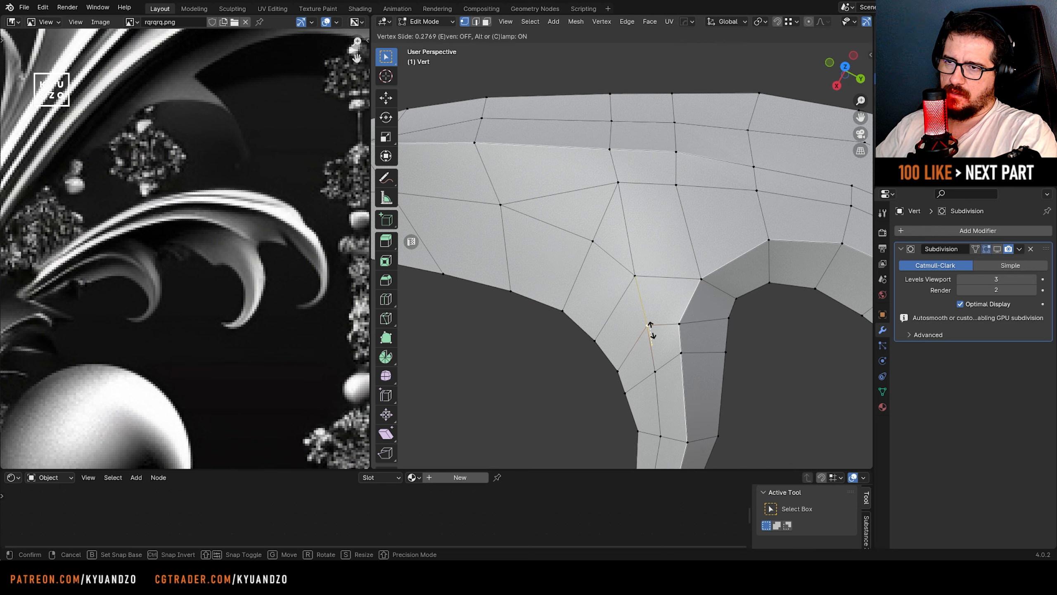
{"action": "left_click", "coordinate": [650, 329]}
{"action": "key", "text": "shift+v"}
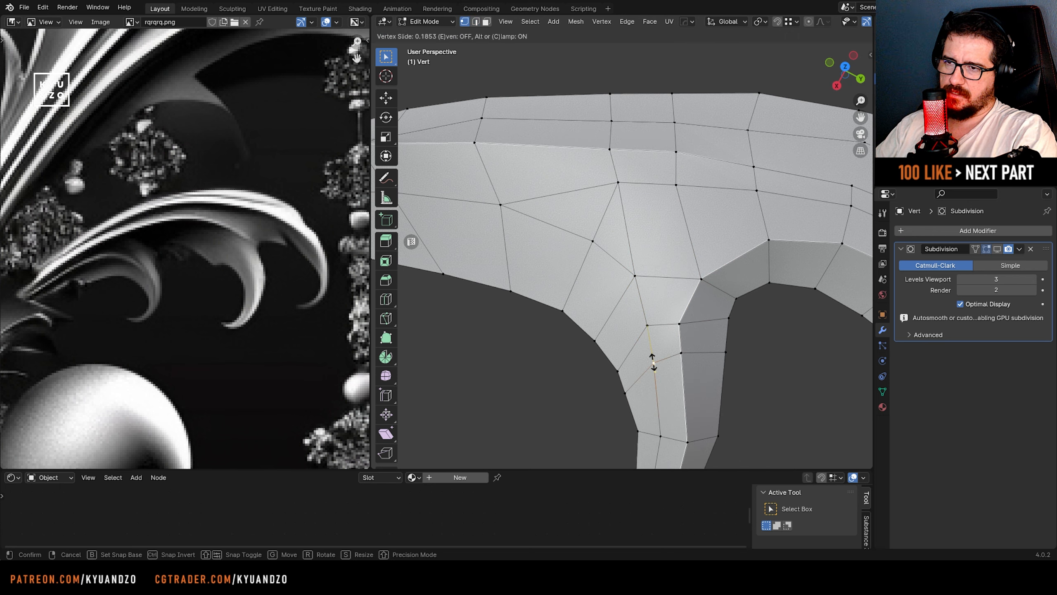
{"action": "left_click", "coordinate": [654, 391]}
- Slide the middle-line vertex halfway down the small curl and its neighboring ridge vertex slightly up toward the junction
{"action": "middle_click_drag", "start_coordinate": [654, 392], "coordinate": [627, 340], "text": "shift"}
{"action": "left_click", "coordinate": [629, 336]}
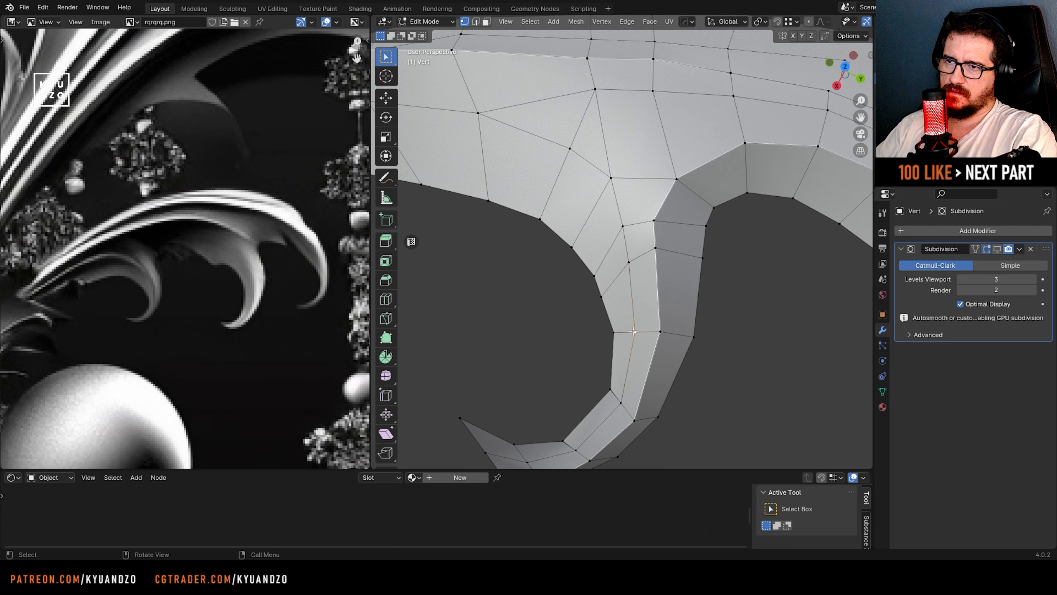
{"action": "key", "text": "shift+v"}
{"action": "left_click", "coordinate": [633, 320]}
{"action": "left_click", "coordinate": [663, 330]}
{"action": "key", "text": "shift+v"}
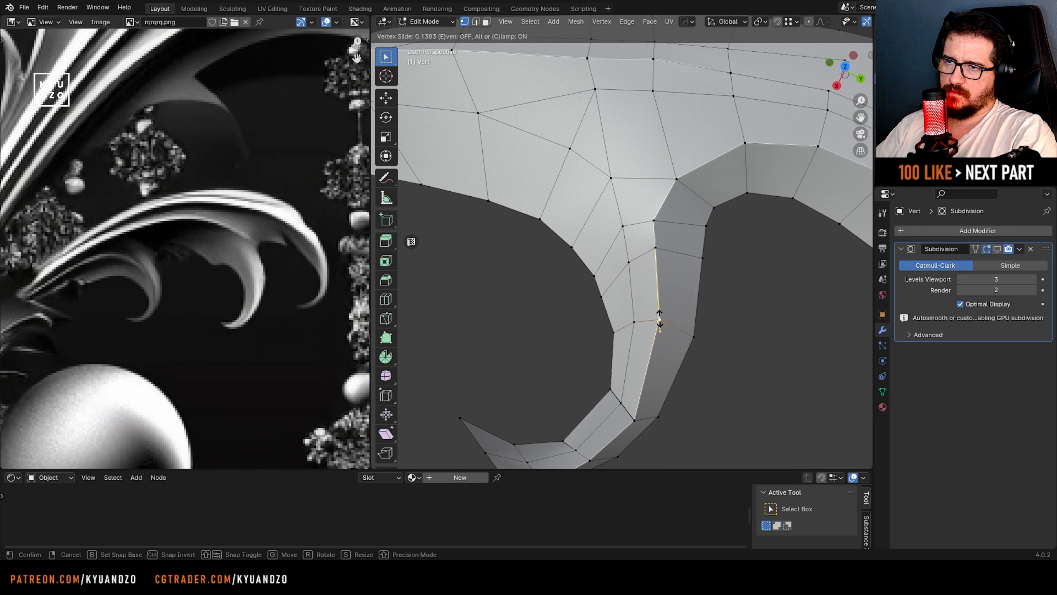
{"action": "left_click", "coordinate": [664, 317]}
- Slide the ridge vertex at the curl's lower bend slightly up and the outer border vertex below the root slightly down
{"action": "left_click", "coordinate": [634, 419]}
{"action": "key", "text": "shift+v"}
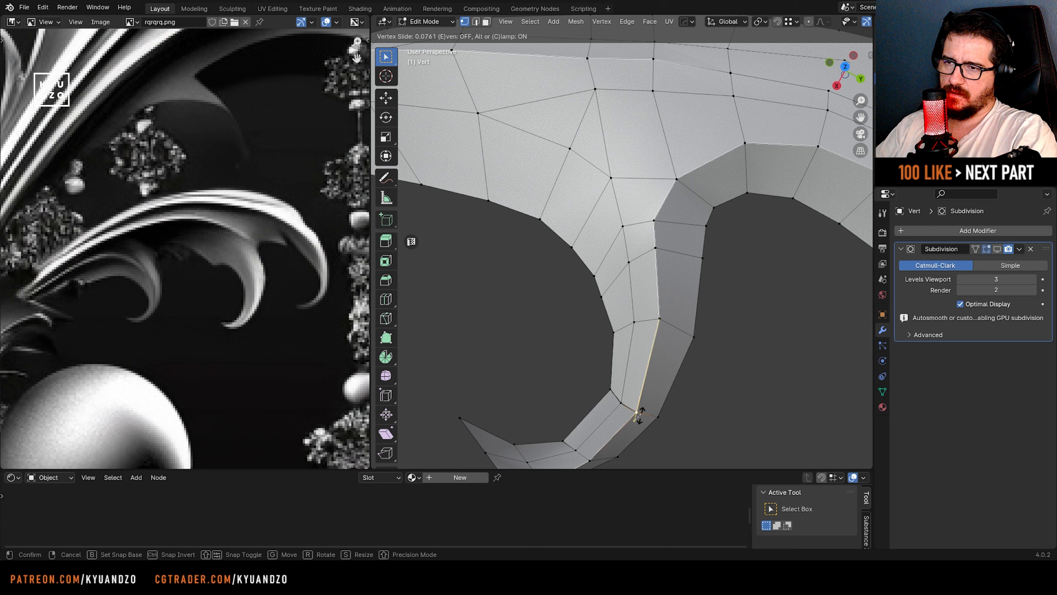
{"action": "left_click", "coordinate": [638, 414]}
{"action": "left_click", "coordinate": [692, 339]}
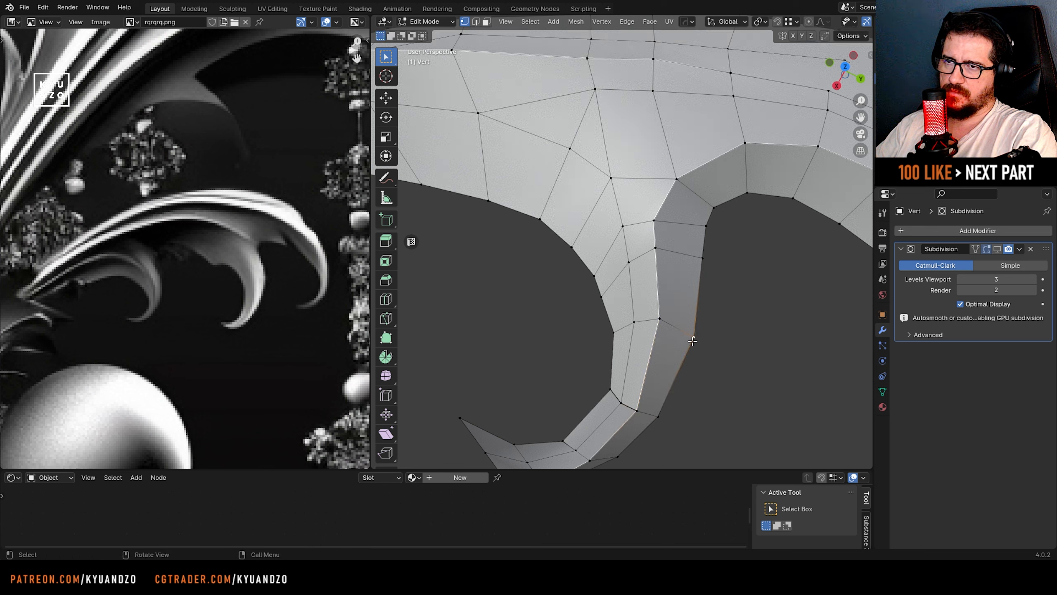
{"action": "key", "text": "shift+v"}
{"action": "left_click", "coordinate": [706, 283]}
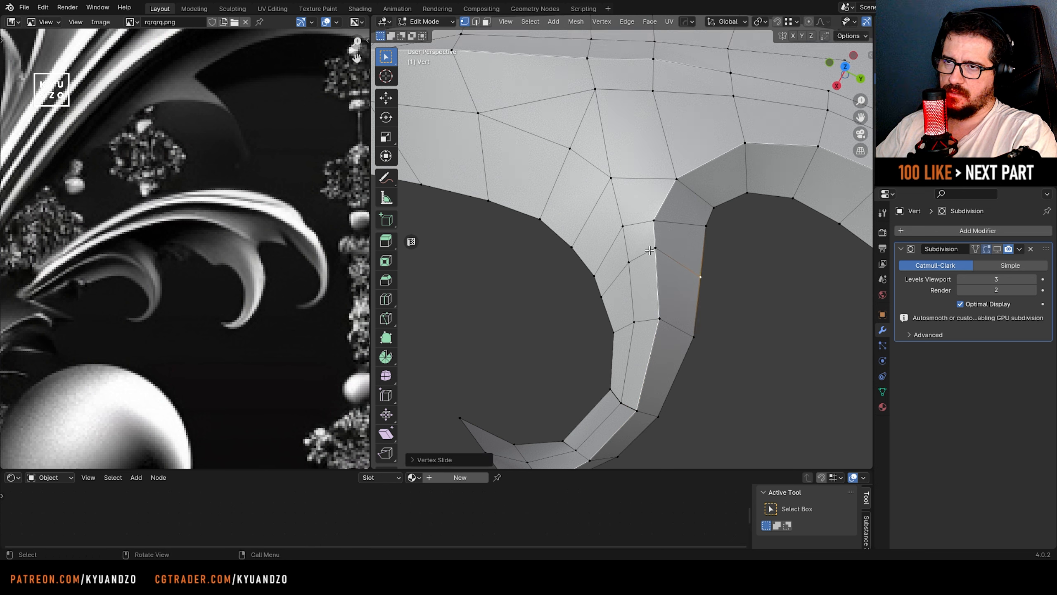
- Slide the ridge vertex in the second row below the junction down the curl, bringing its middle-line neighbor down with it
{"action": "left_click", "coordinate": [655, 248]}
{"action": "key", "text": "shift+v"}
{"action": "left_click", "coordinate": [660, 260]}
{"action": "key", "text": "ctrl+z"}
{"action": "key", "text": "shift+v"}
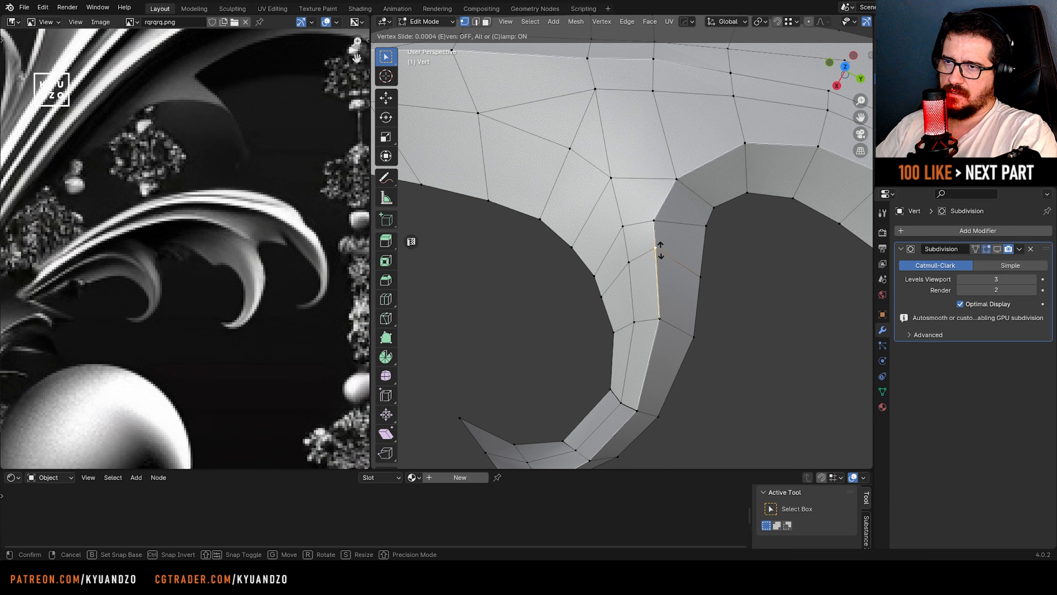
{"action": "left_click", "coordinate": [658, 261]}
{"action": "key", "text": "shift+v"}
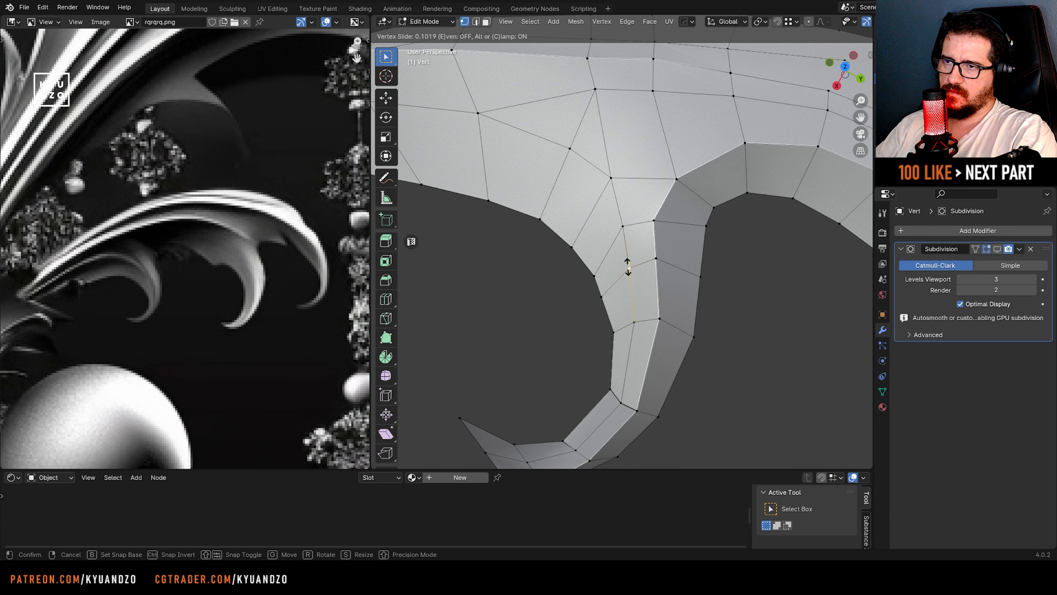
{"action": "left_click", "coordinate": [658, 264]}
{"action": "key", "text": "shift+v"}
{"action": "left_click", "coordinate": [656, 267]}
- Slide the same row's middle-line vertex and inner border vertex slightly down the curl to align the cross edge
{"action": "left_click", "coordinate": [629, 270]}
{"action": "key", "text": "shift+v"}
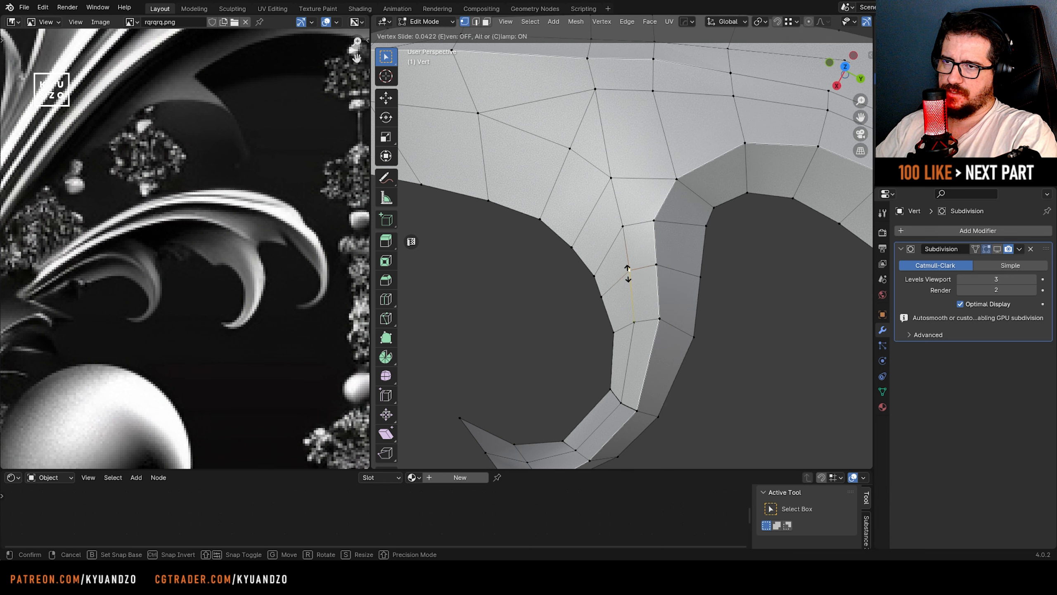
{"action": "left_click", "coordinate": [627, 275]}
{"action": "left_click", "coordinate": [600, 299]}
{"action": "key", "text": "shift+v"}
{"action": "left_click", "coordinate": [602, 306]}
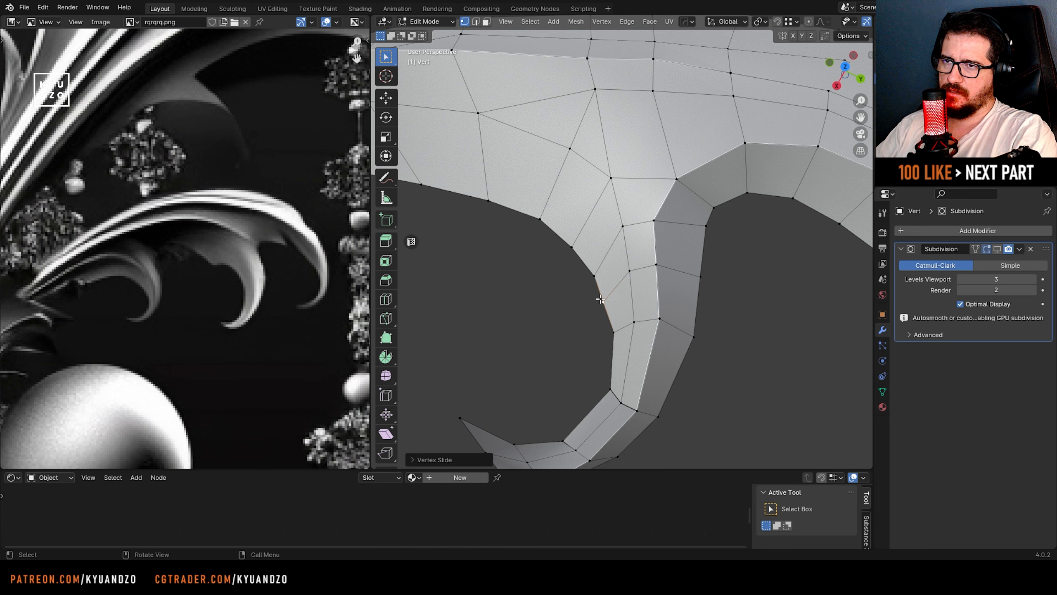
- Examine the faces along the small curl's outer and inner strips down to the tip for clean flow
{"action": "middle_click_drag", "start_coordinate": [602, 306], "coordinate": [600, 302]}
{"action": "scroll", "coordinate": [580, 344], "scroll_direction": "up", "scroll_amount": 2}
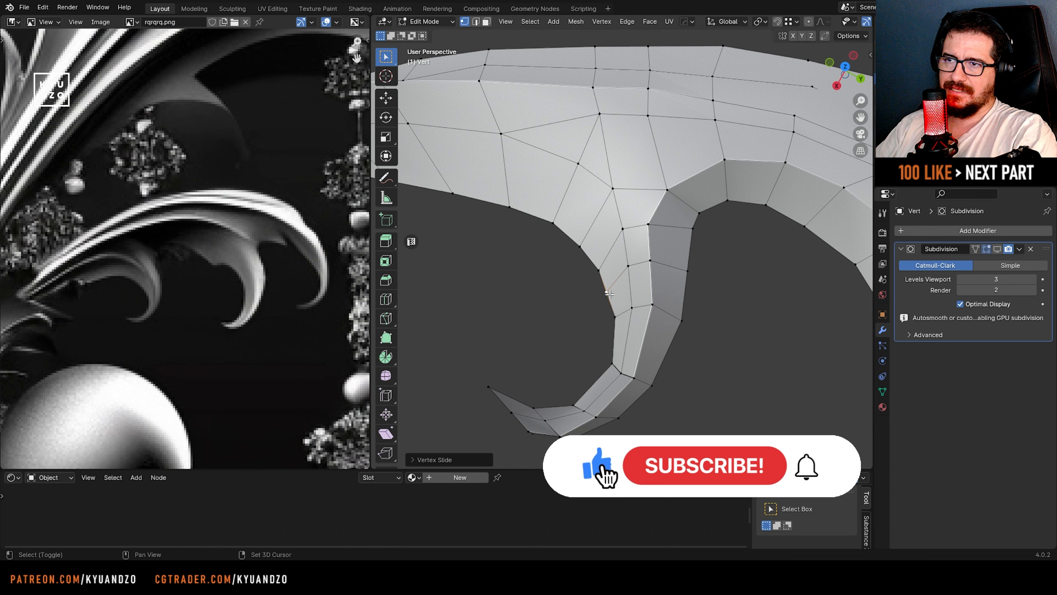
{"action": "scroll", "coordinate": [610, 294], "scroll_direction": "down", "scroll_amount": 2, "text": "shift"}
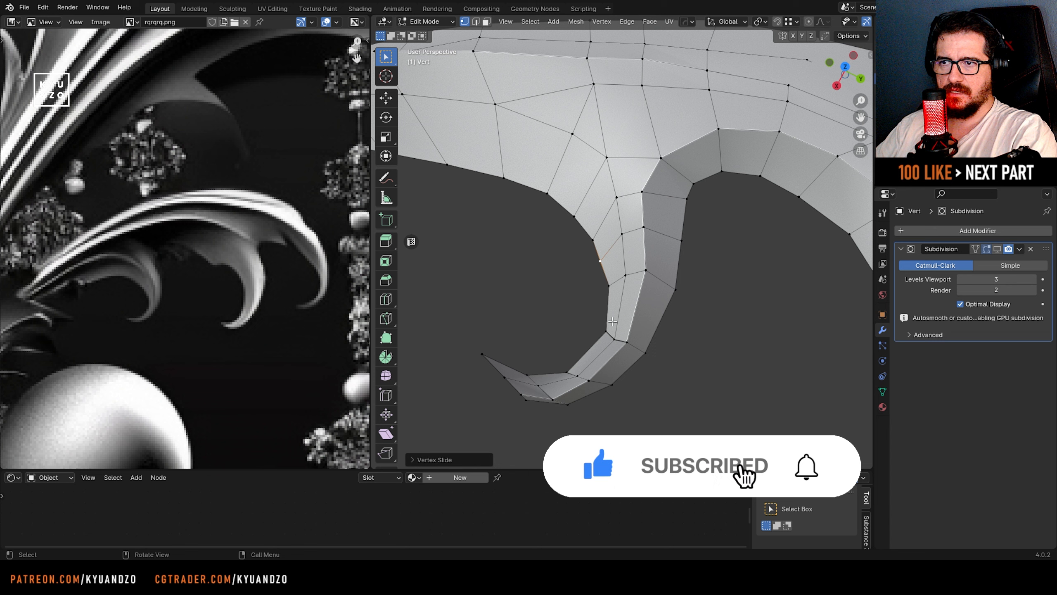
{"action": "scroll", "coordinate": [612, 322], "scroll_direction": "up", "scroll_amount": 2}
{"action": "scroll", "coordinate": [601, 373], "scroll_direction": "up", "scroll_amount": 1}
{"action": "middle_click_drag", "start_coordinate": [548, 418], "coordinate": [576, 336], "text": "shift"}
{"action": "key", "text": "3"}
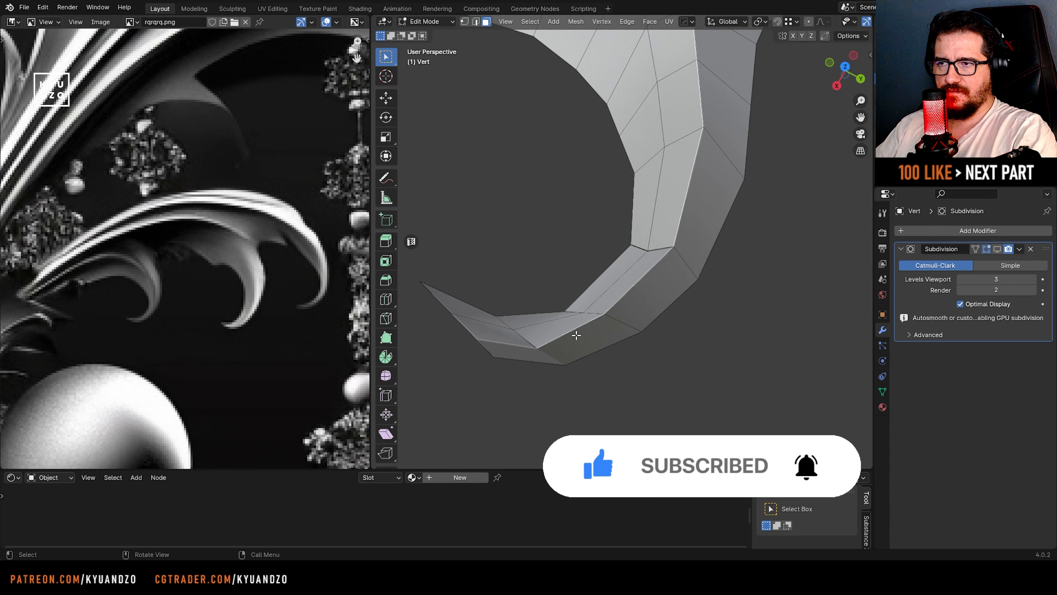
{"action": "left_click", "coordinate": [577, 335]}
{"action": "left_click", "coordinate": [662, 284]}
{"action": "scroll", "coordinate": [694, 276], "scroll_direction": "up", "scroll_amount": 3}
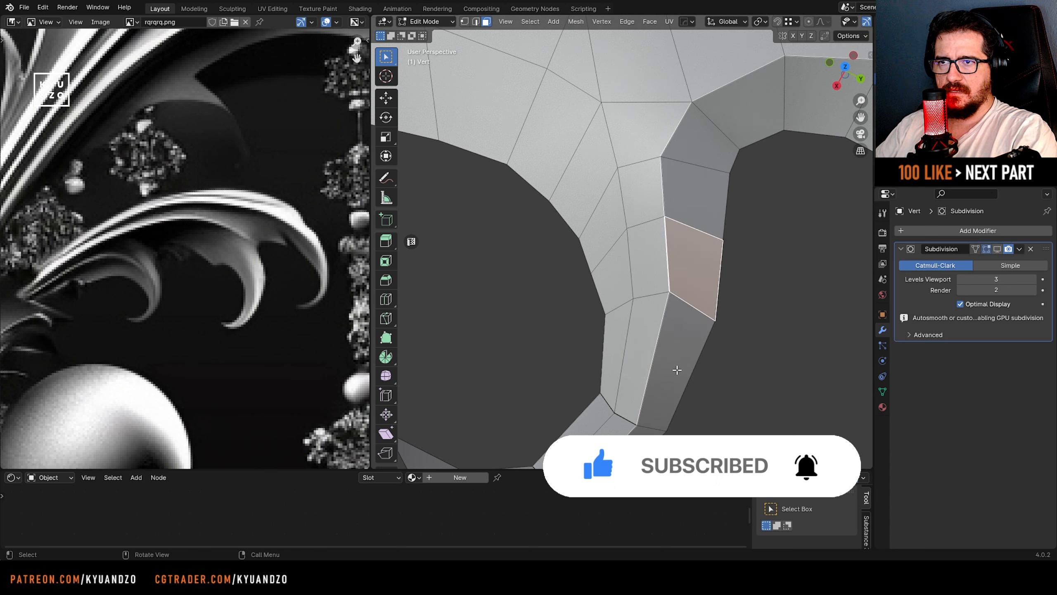
{"action": "left_click", "coordinate": [669, 382]}
{"action": "middle_click_drag", "start_coordinate": [658, 402], "coordinate": [707, 256], "text": "shift"}
{"action": "left_click", "coordinate": [561, 363]}
{"action": "left_click", "coordinate": [609, 351]}
{"action": "left_click", "coordinate": [674, 291]}
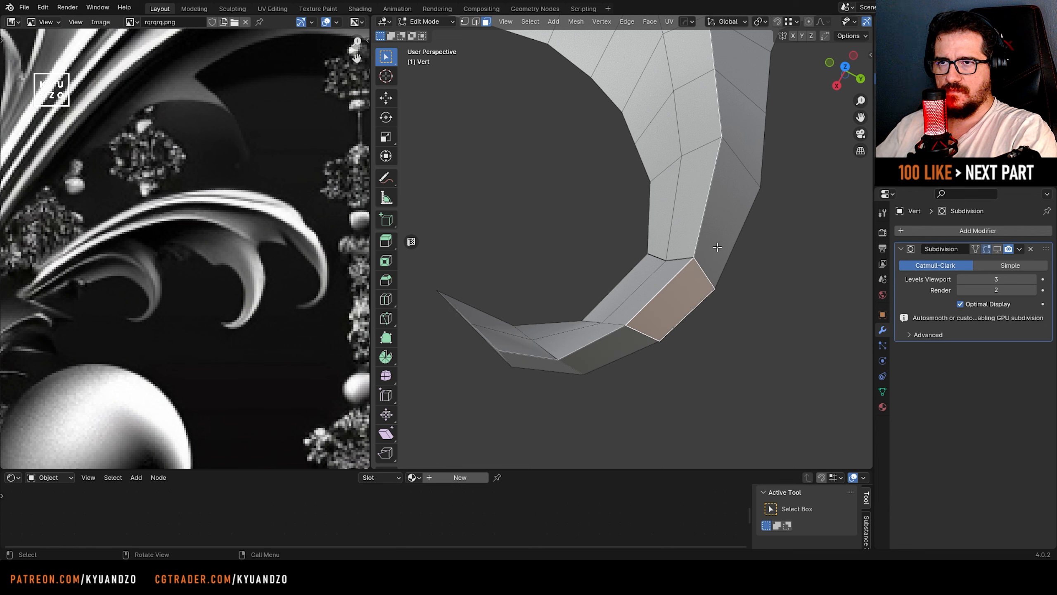
{"action": "left_click", "coordinate": [717, 247]}
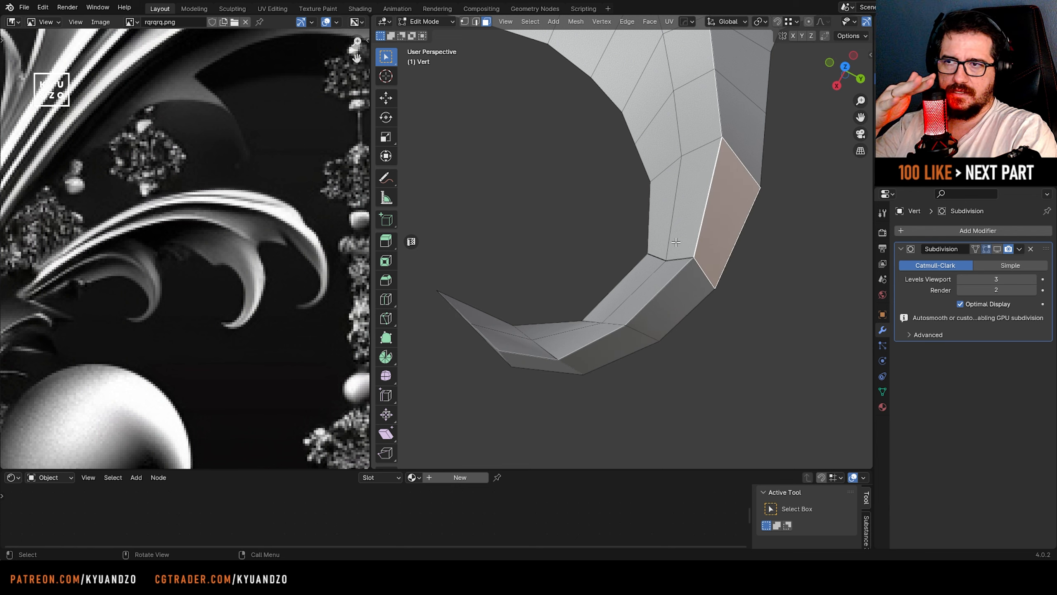
{"action": "left_click", "coordinate": [669, 199]}
{"action": "left_click", "coordinate": [695, 195]}
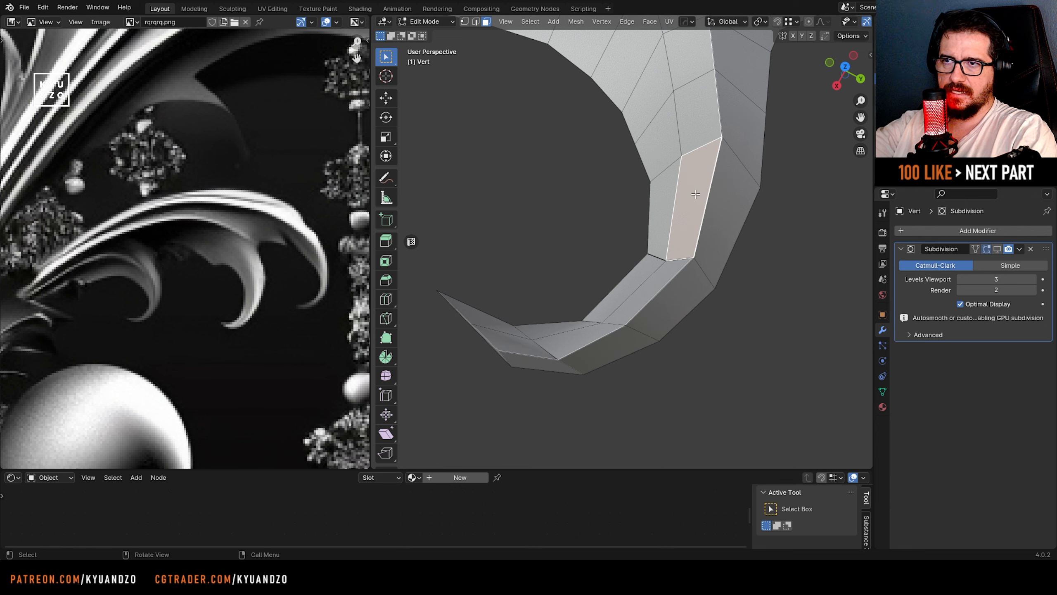
- Examine the faces from the small curl's tip through the junction up to the leaf's top edge
{"action": "left_click", "coordinate": [493, 333]}
{"action": "left_click", "coordinate": [567, 331]}
{"action": "left_click", "coordinate": [646, 279]}
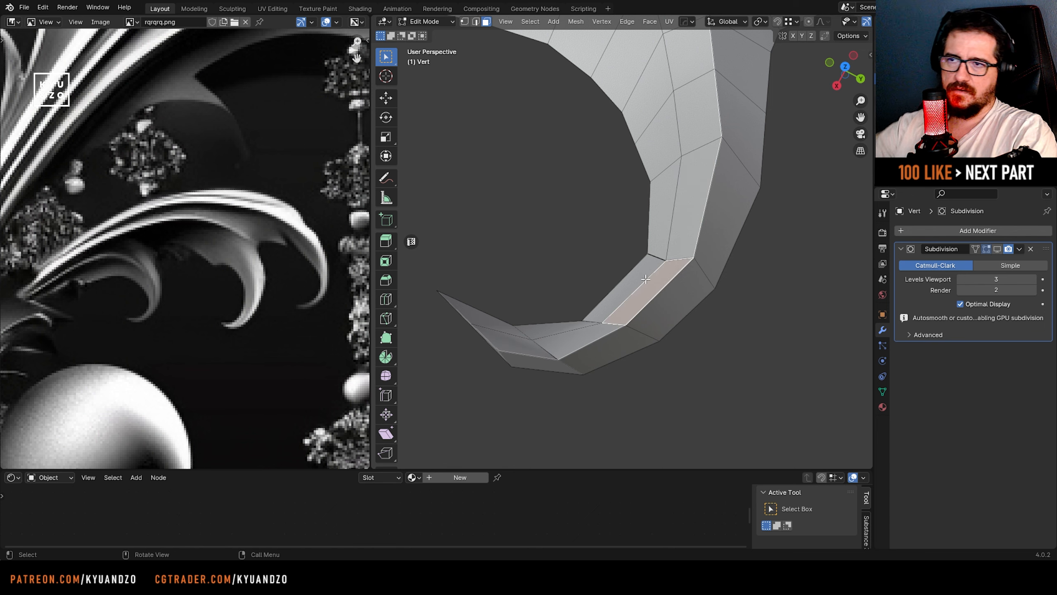
{"action": "middle_click_drag", "start_coordinate": [654, 167], "coordinate": [595, 388], "text": "ctrl"}
{"action": "left_click", "coordinate": [638, 354]}
{"action": "left_click", "coordinate": [636, 258]}
{"action": "left_click", "coordinate": [610, 147]}
{"action": "left_click", "coordinate": [620, 99]}
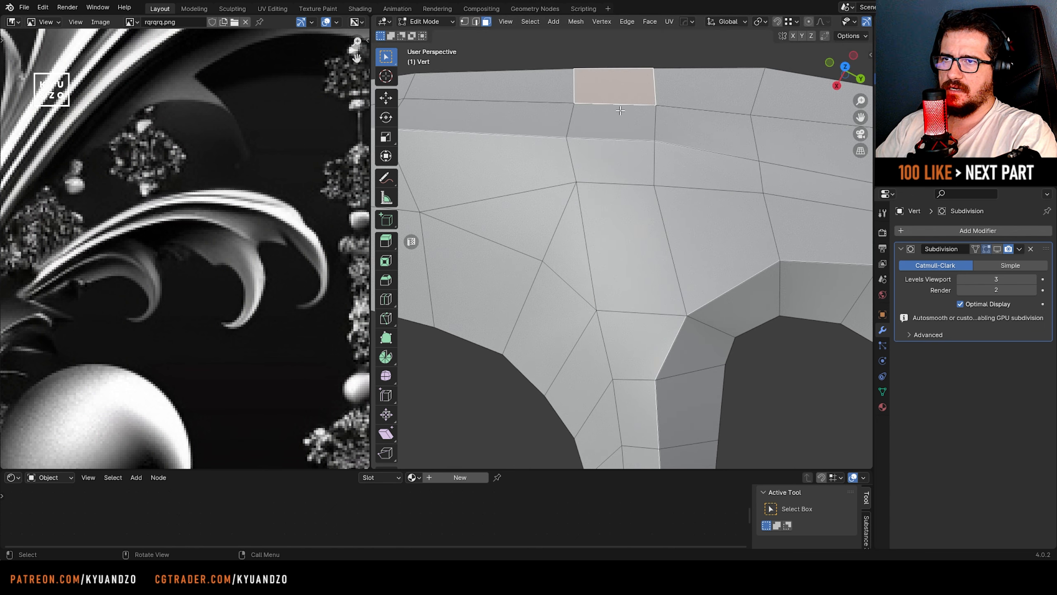
- Try edge loops down the curl through the junction and alongside its ridge
{"action": "scroll", "coordinate": [620, 111], "scroll_direction": "down", "scroll_amount": 3}
{"action": "key", "text": "ctrl+r"}
{"action": "left_click", "coordinate": [628, 277]}
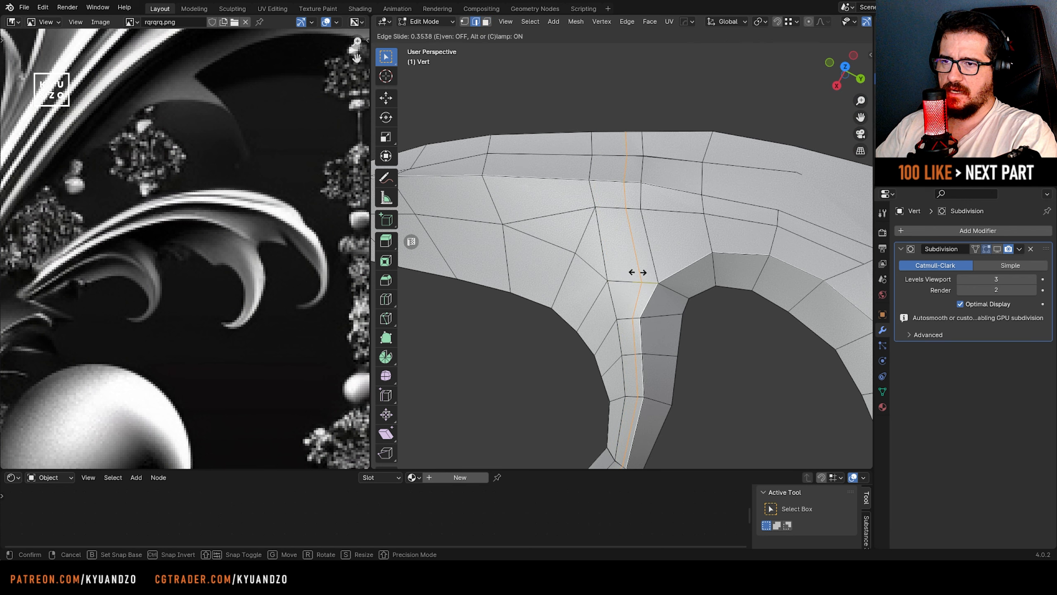
{"action": "left_click", "coordinate": [634, 259]}
{"action": "key", "text": "ctrl+z"}
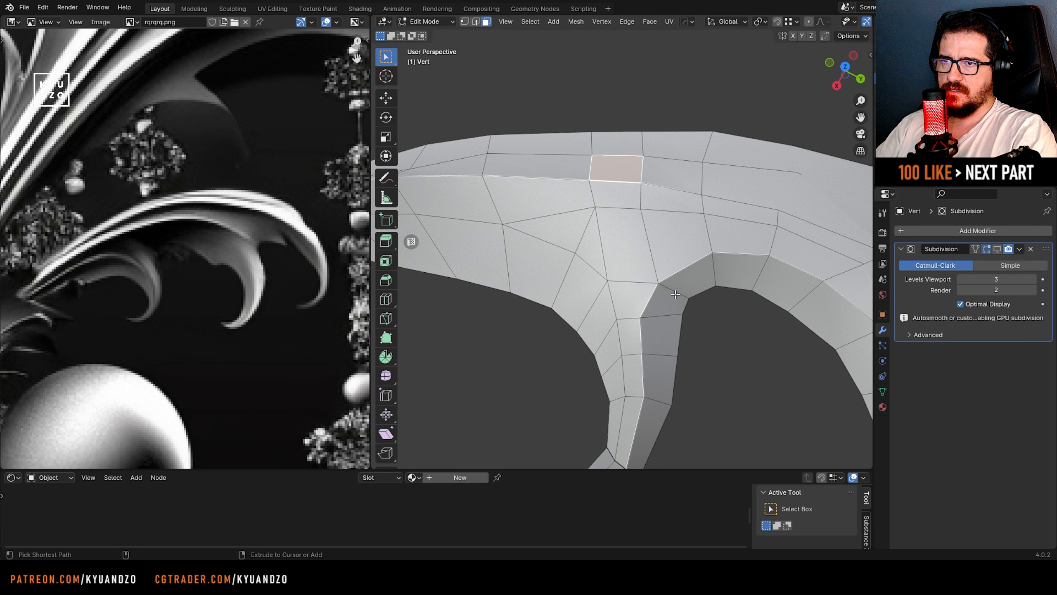
{"action": "key", "text": "ctrl+r"}
{"action": "left_click", "coordinate": [662, 288]}
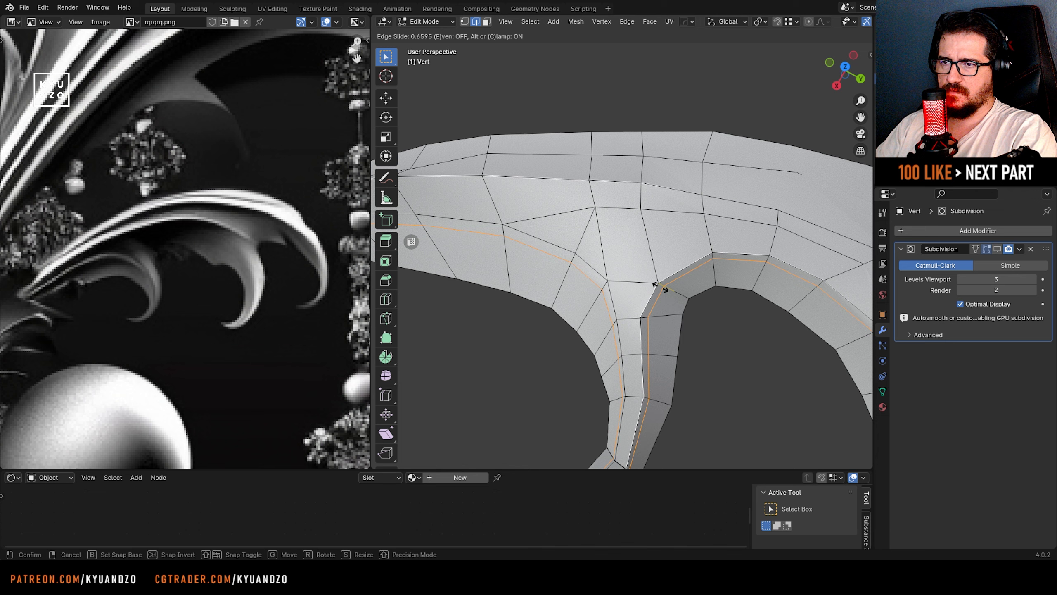
{"action": "left_click", "coordinate": [656, 286]}
- Try sliding two middle-line vertices at the curl's bend close to the ridge
{"action": "middle_click_drag", "start_coordinate": [656, 286], "coordinate": [595, 283]}
{"action": "key", "text": "3"}
{"action": "key", "text": "1"}
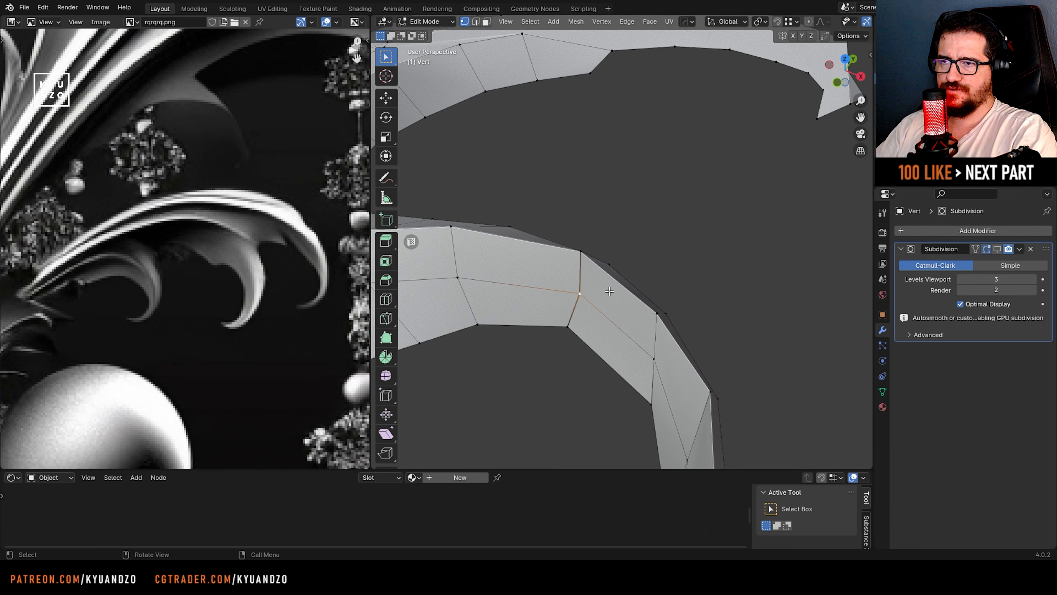
{"action": "key", "text": "shift+v"}
{"action": "left_click", "coordinate": [603, 263]}
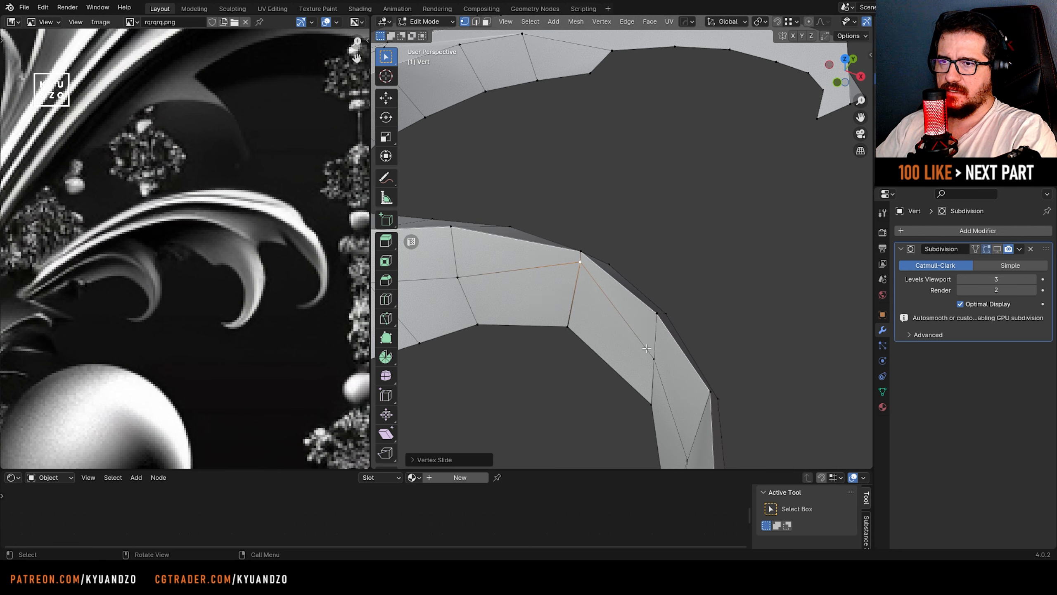
{"action": "left_click", "coordinate": [651, 354]}
{"action": "key", "text": "shift+v"}
{"action": "left_click", "coordinate": [656, 328]}
- Try sliding the neighboring middle-line vertices below and above those two close to the curl's ridge
{"action": "middle_click_drag", "start_coordinate": [673, 412], "coordinate": [650, 311], "text": "shift"}
{"action": "left_click", "coordinate": [659, 342]}
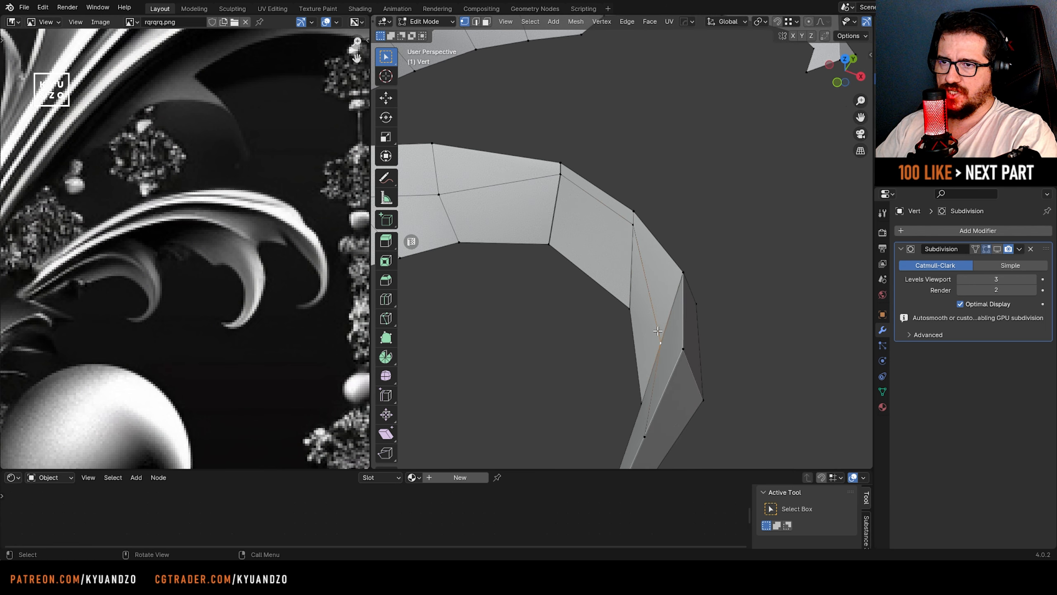
{"action": "key", "text": "shift+v"}
{"action": "middle_click_drag", "start_coordinate": [678, 271], "coordinate": [555, 287]}
{"action": "left_click", "coordinate": [749, 335]}
{"action": "middle_click_drag", "start_coordinate": [612, 158], "coordinate": [674, 252], "text": "shift"}
{"action": "left_click", "coordinate": [664, 186]}
{"action": "key", "text": "g"}
{"action": "key", "text": "g"}
{"action": "left_click", "coordinate": [672, 152]}
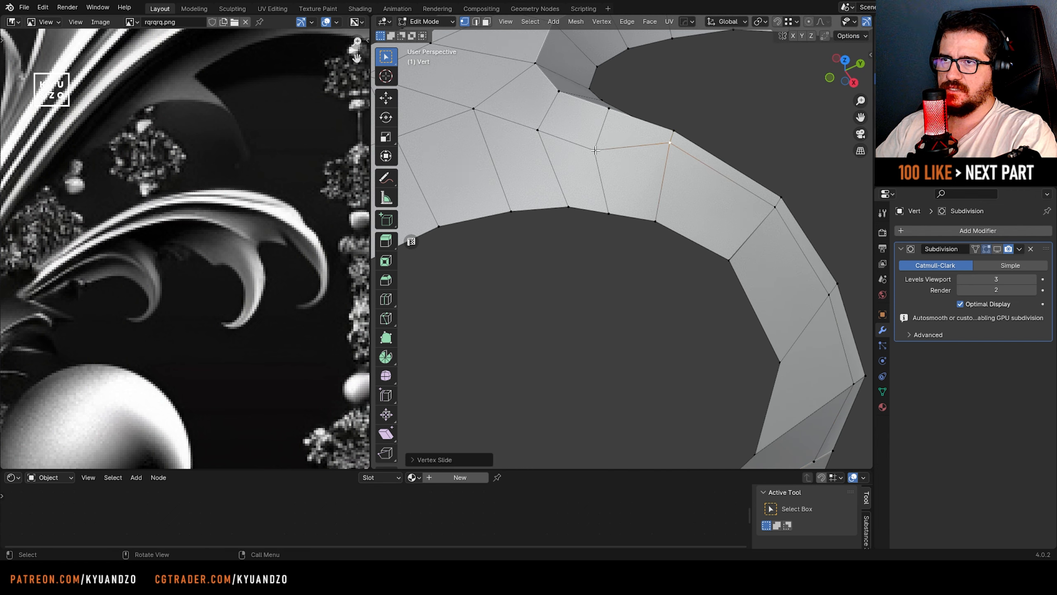
- Try sliding the two middle-line vertices nearest the curl's root close to the ridge
{"action": "left_click", "coordinate": [595, 150]}
{"action": "key", "text": "g"}
{"action": "key", "text": "g"}
{"action": "left_click", "coordinate": [609, 119]}
{"action": "left_click", "coordinate": [539, 130]}
{"action": "key", "text": "g"}
{"action": "key", "text": "g"}
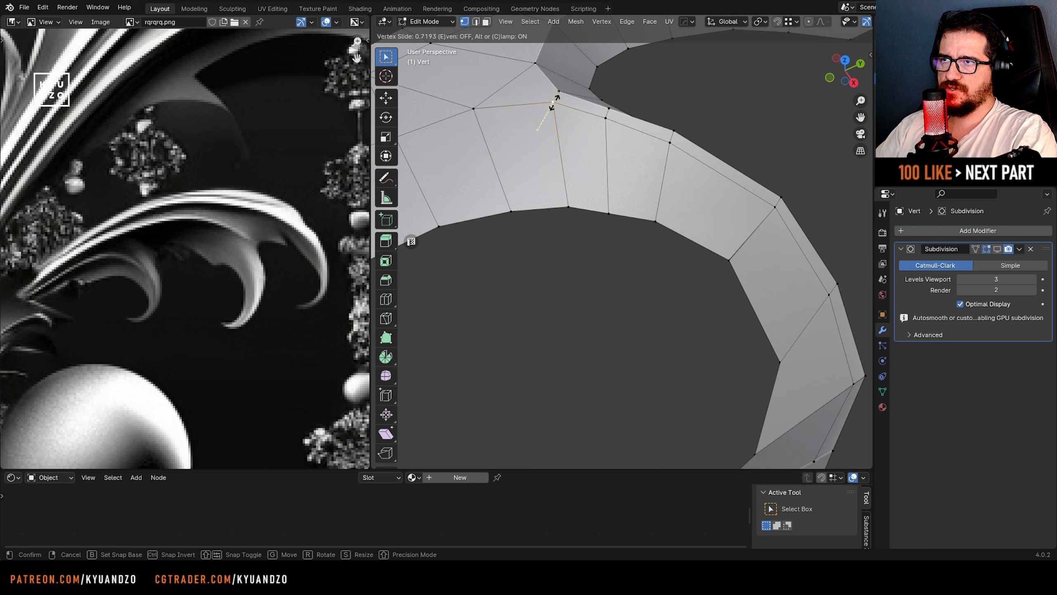
{"action": "left_click", "coordinate": [557, 100]}
- Preview the subdivided curl and try sliding the middle line's whole edge loop onto the ridge
{"action": "middle_click_drag", "start_coordinate": [557, 104], "coordinate": [466, 117]}
{"action": "middle_click_drag", "start_coordinate": [547, 63], "coordinate": [653, 216]}
{"action": "key", "text": "Tab"}
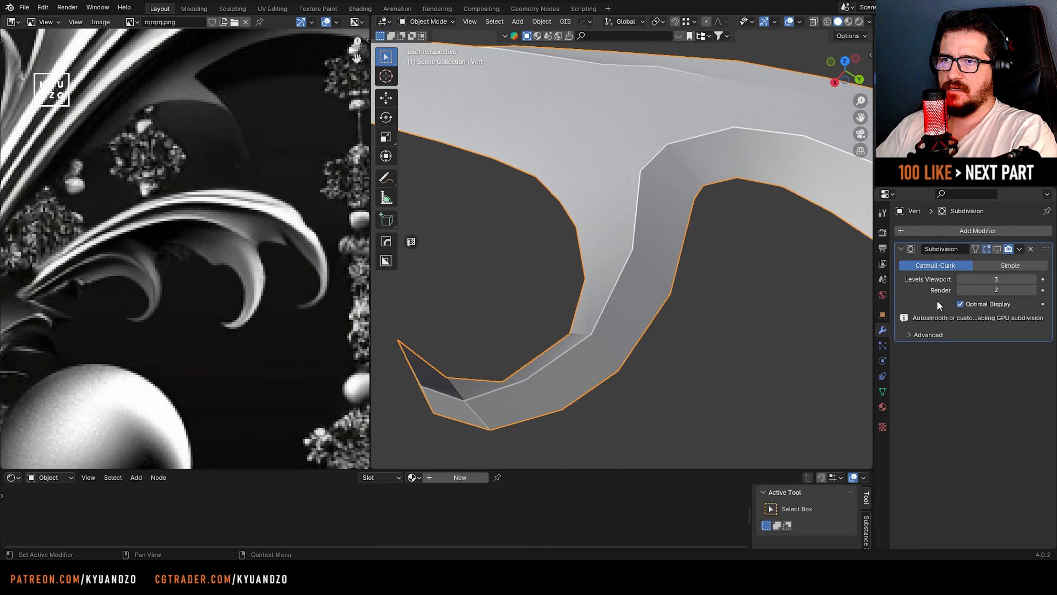
{"action": "middle_click_drag", "start_coordinate": [716, 247], "coordinate": [625, 213]}
{"action": "key", "text": "Tab"}
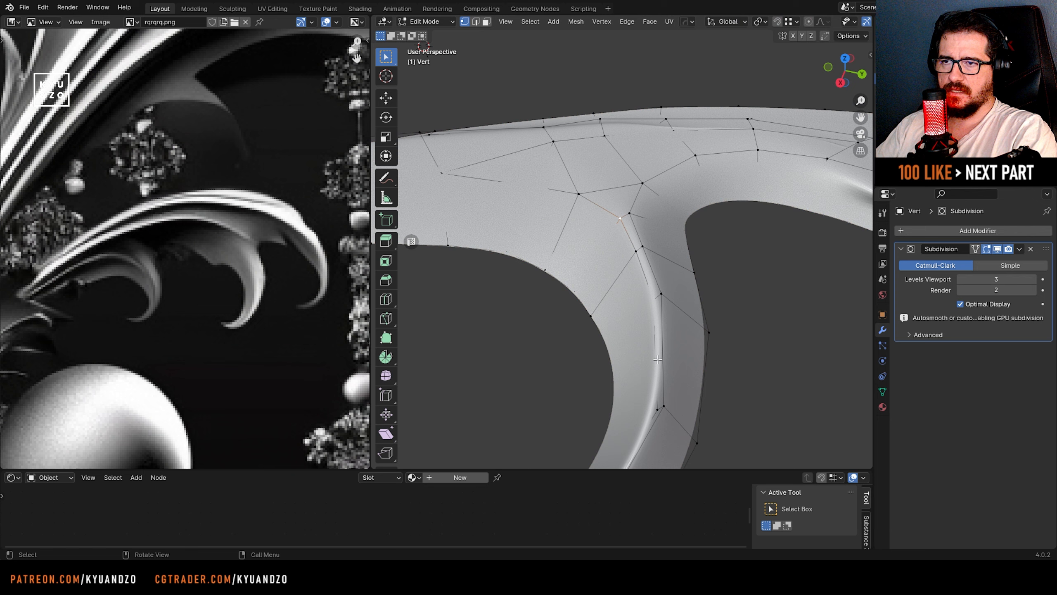
{"action": "middle_click_drag", "start_coordinate": [626, 258], "coordinate": [652, 215], "text": "shift"}
{"action": "key", "text": "2"}
{"action": "left_click", "coordinate": [652, 215], "text": "alt"}
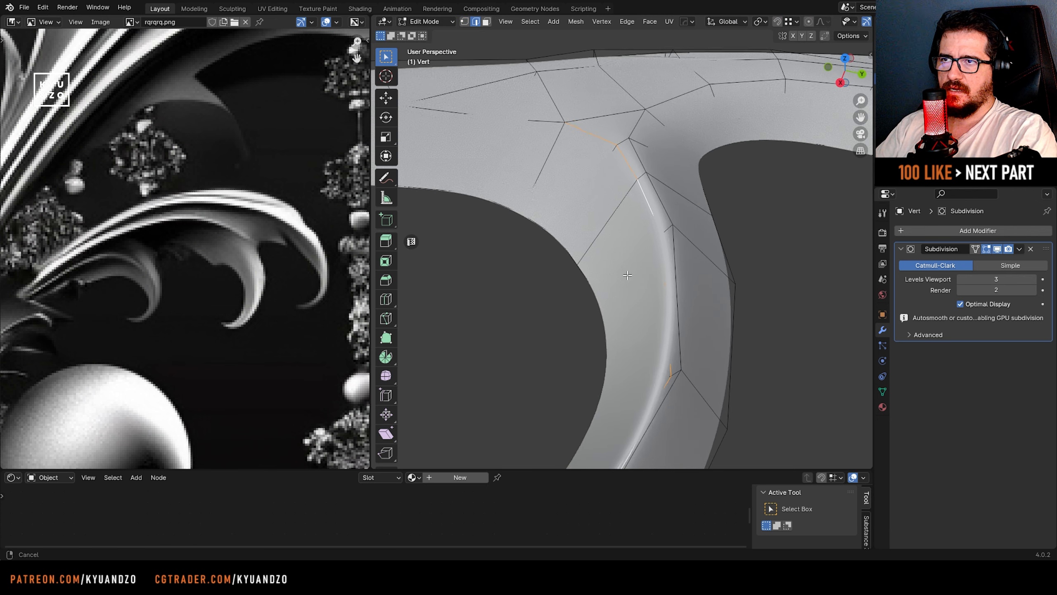
{"action": "middle_click_drag", "start_coordinate": [683, 246], "coordinate": [668, 209], "text": "shift"}
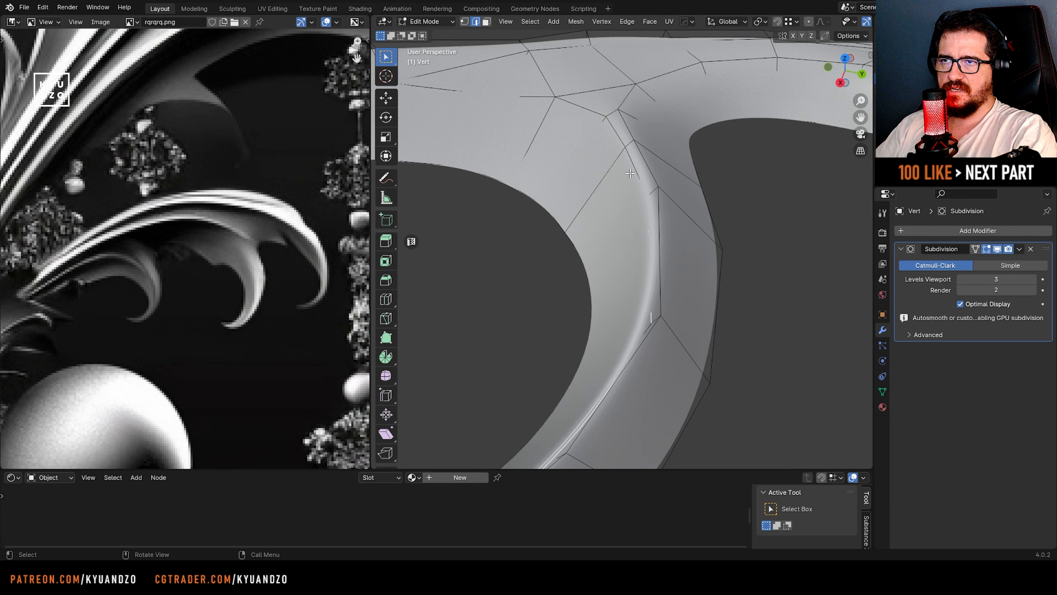
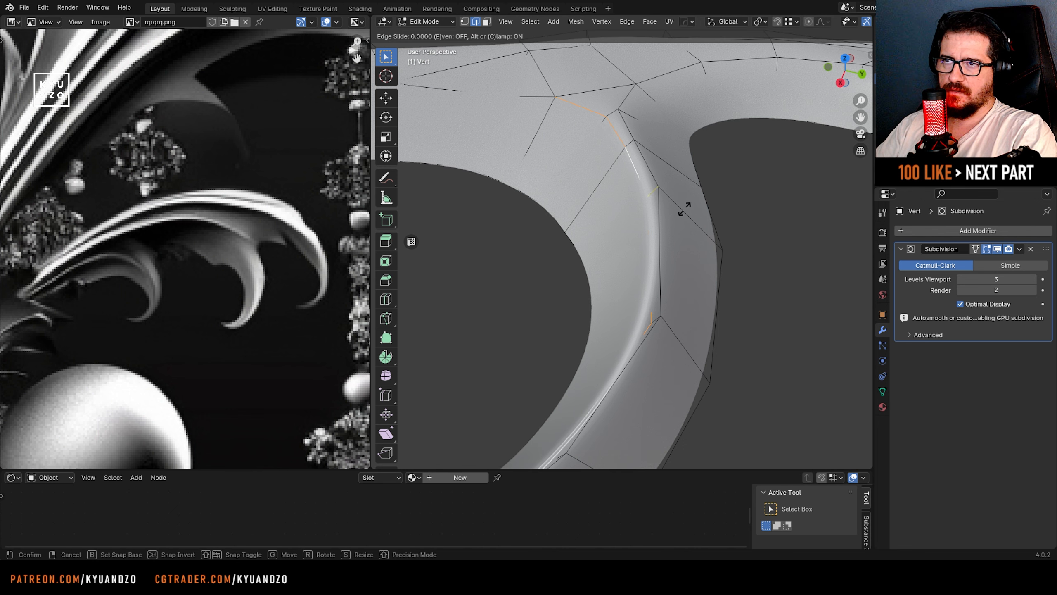
{"action": "key", "text": "g"}
{"action": "key", "text": "g"}
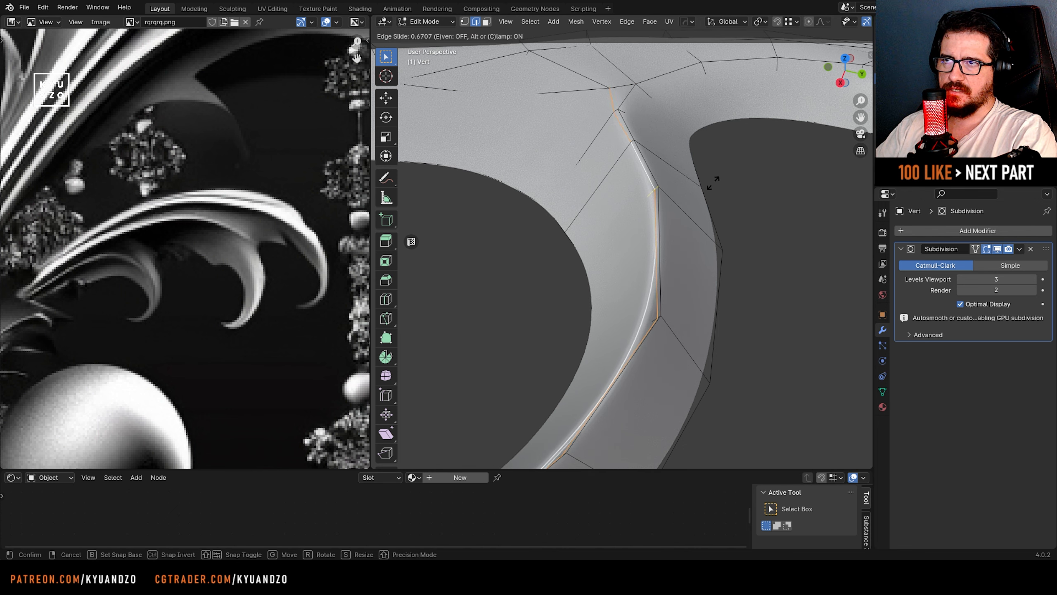
{"action": "left_click", "coordinate": [721, 174]}
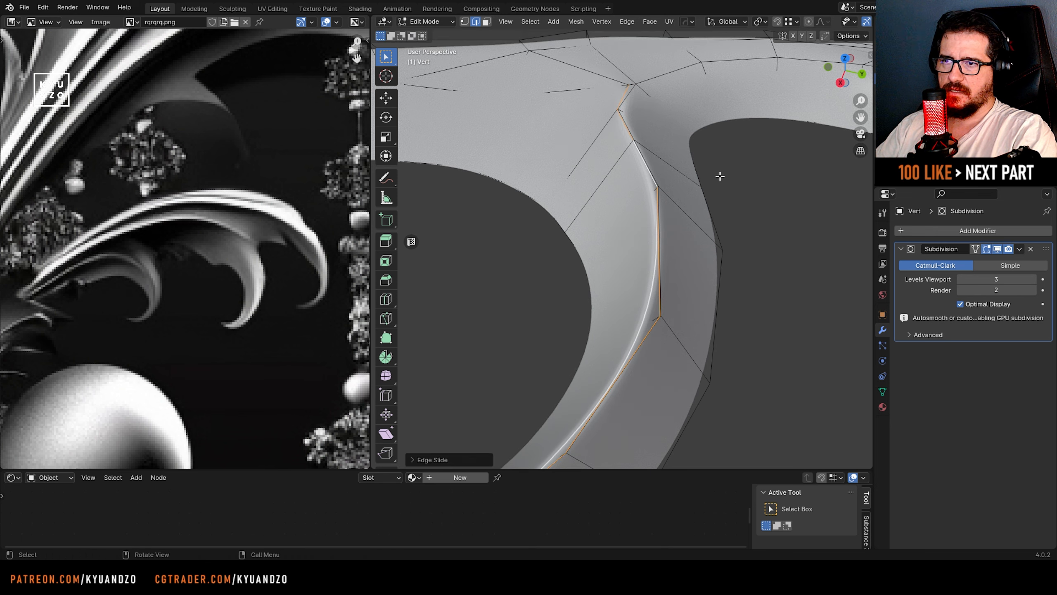
- Examine the subdivided curl's ridge highlight from root to tip, with and without the mesh edges
{"action": "key", "text": "Tab"}
{"action": "scroll", "coordinate": [689, 281], "scroll_direction": "down", "scroll_amount": 3}
{"action": "middle_click_drag", "start_coordinate": [689, 282], "coordinate": [677, 323]}
{"action": "scroll", "coordinate": [667, 302], "scroll_direction": "down", "scroll_amount": 5}
{"action": "scroll", "coordinate": [669, 299], "scroll_direction": "up", "scroll_amount": 4}
{"action": "scroll", "coordinate": [669, 299], "scroll_direction": "up", "scroll_amount": 2}
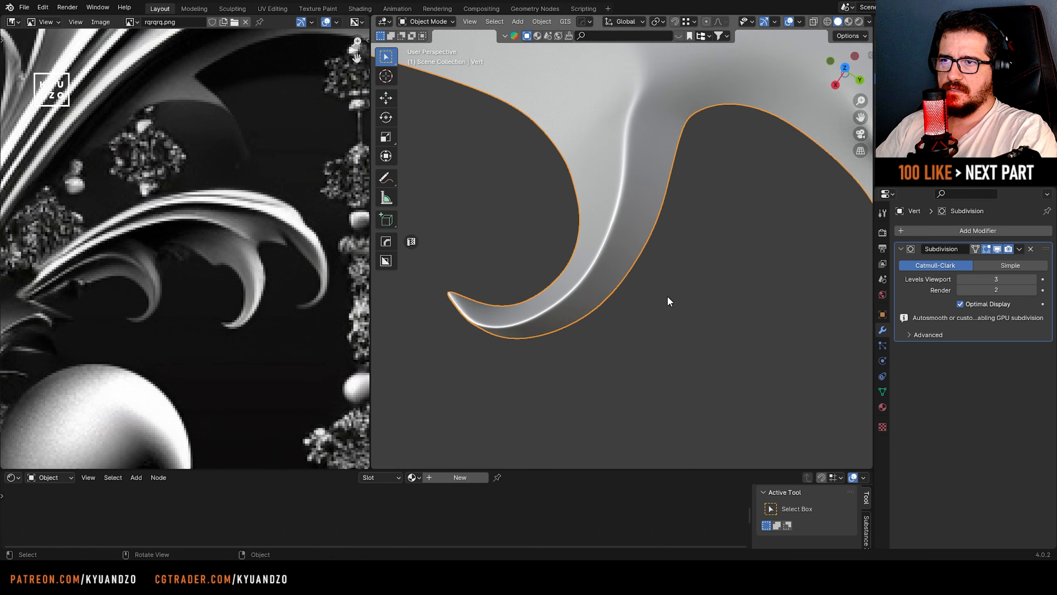
{"action": "key", "text": "Tab"}
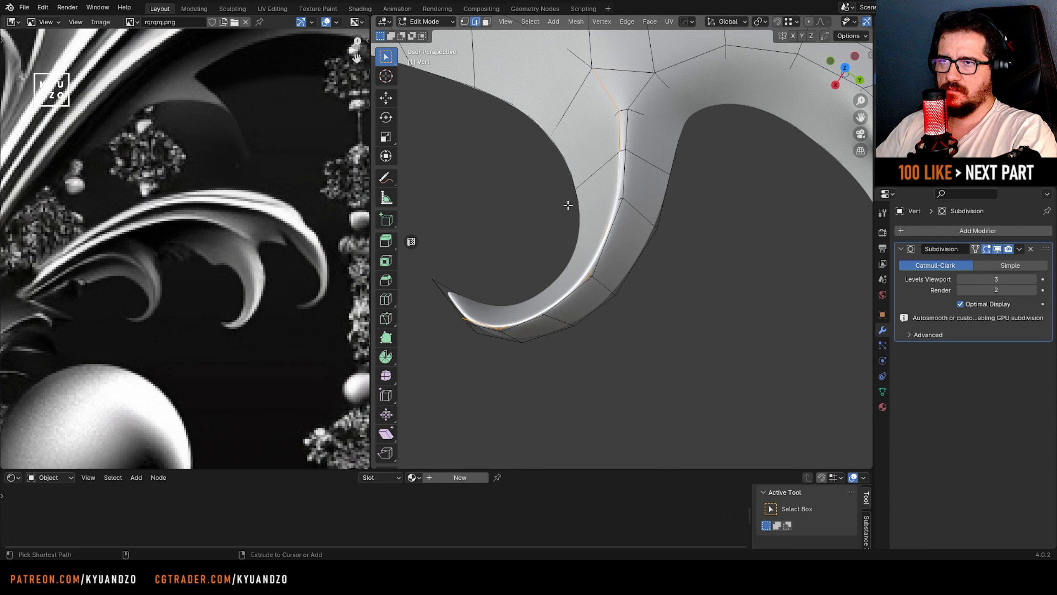
{"action": "scroll", "coordinate": [579, 217], "scroll_direction": "up", "scroll_amount": 3}
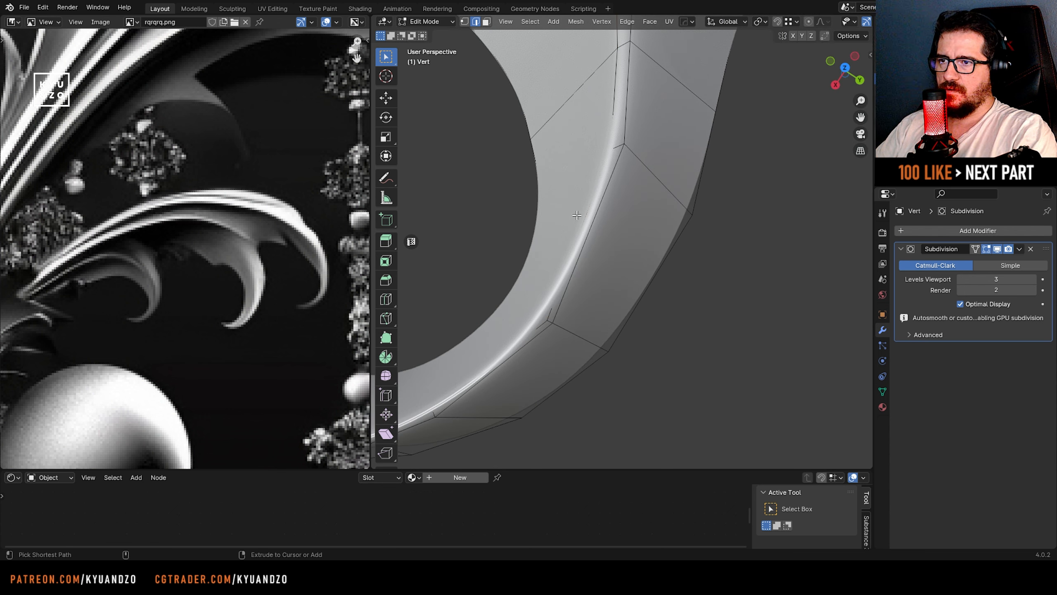
- Turn off the subdivision preview and undo the middle-line vertex slides along the curl
{"action": "key", "text": "1"}
{"action": "key", "text": "Tab"}
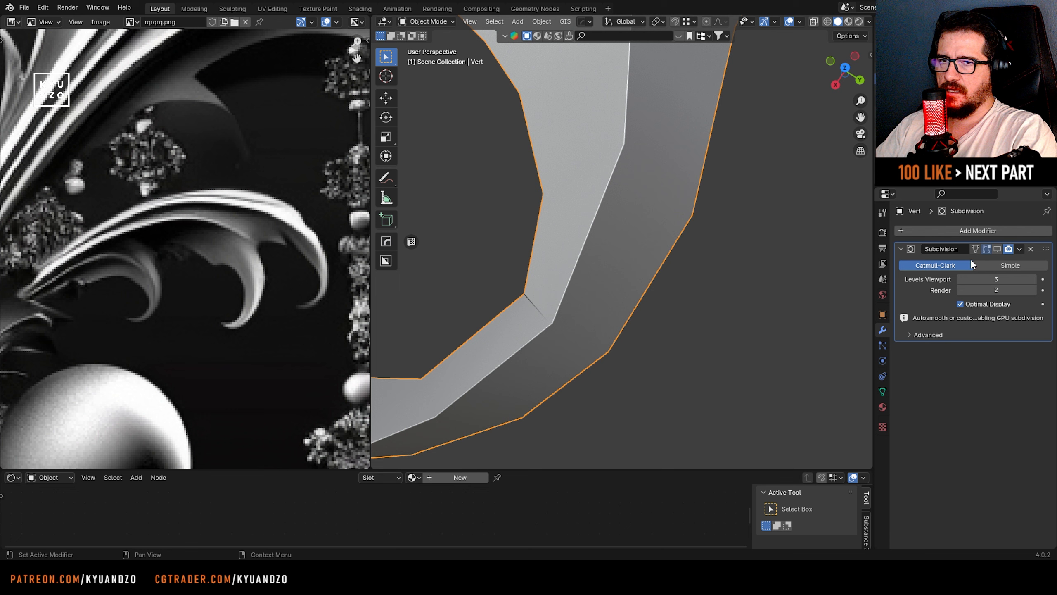
{"action": "left_click", "coordinate": [998, 249]}
{"action": "left_click", "coordinate": [998, 248]}
{"action": "key", "text": "Tab"}
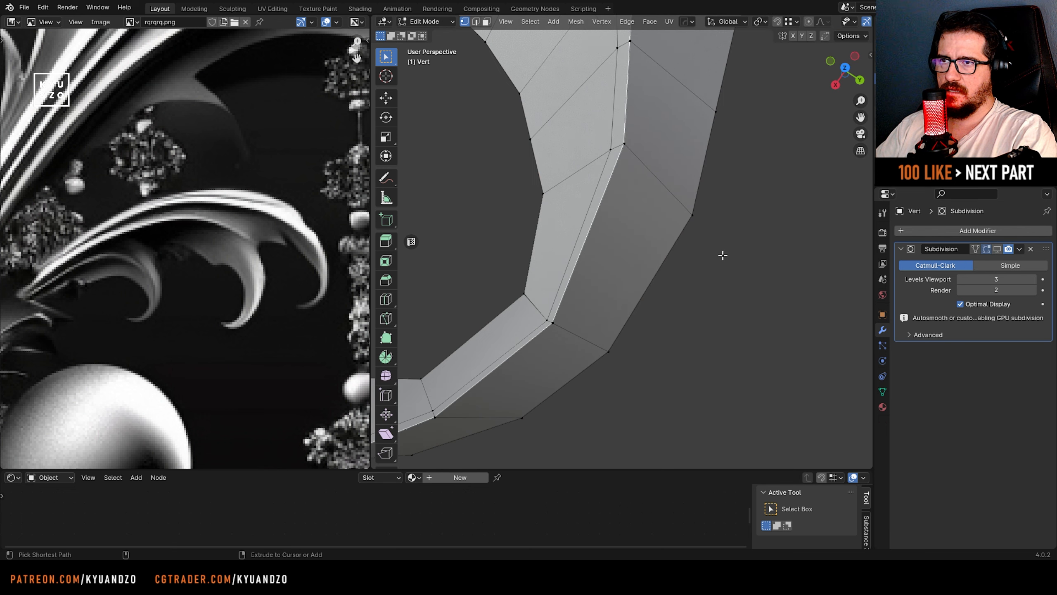
{"action": "key", "text": "ctrl+z"}
{"action": "key", "text": "ctrl+z"}
{"action": "key", "text": "ctrl+z"}
{"action": "key", "text": "ctrl+z"}
{"action": "key", "text": "ctrl+z"}
{"action": "key", "text": "ctrl+z"}
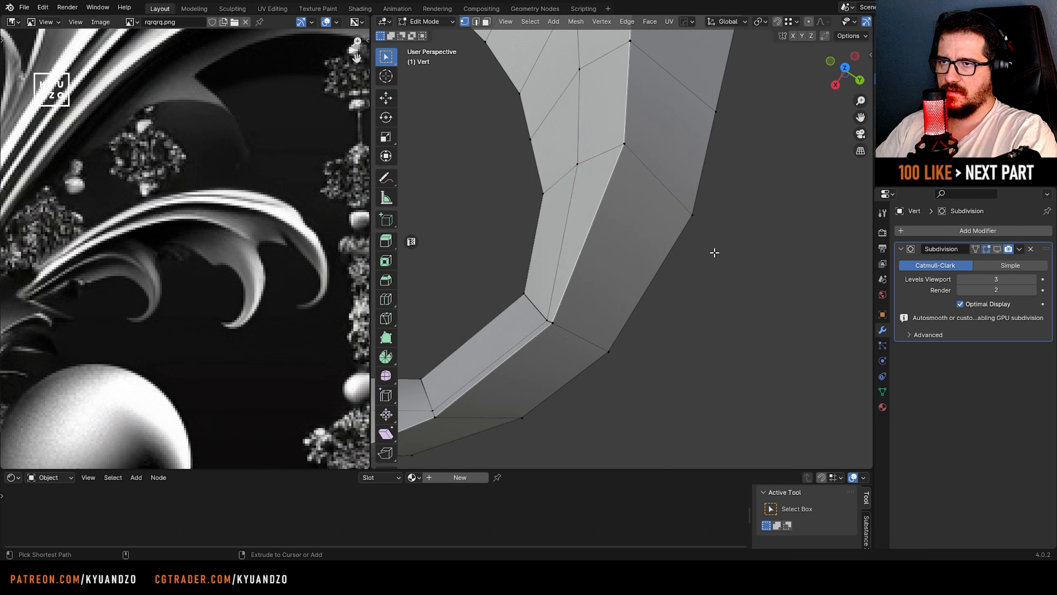
{"action": "key", "text": "ctrl+z"}
- Examine the faces around the curl junction and along the leaf's lower side
{"action": "middle_click_drag", "start_coordinate": [591, 299], "coordinate": [707, 246], "text": "shift"}
{"action": "scroll", "coordinate": [707, 247], "scroll_direction": "down", "scroll_amount": 3}
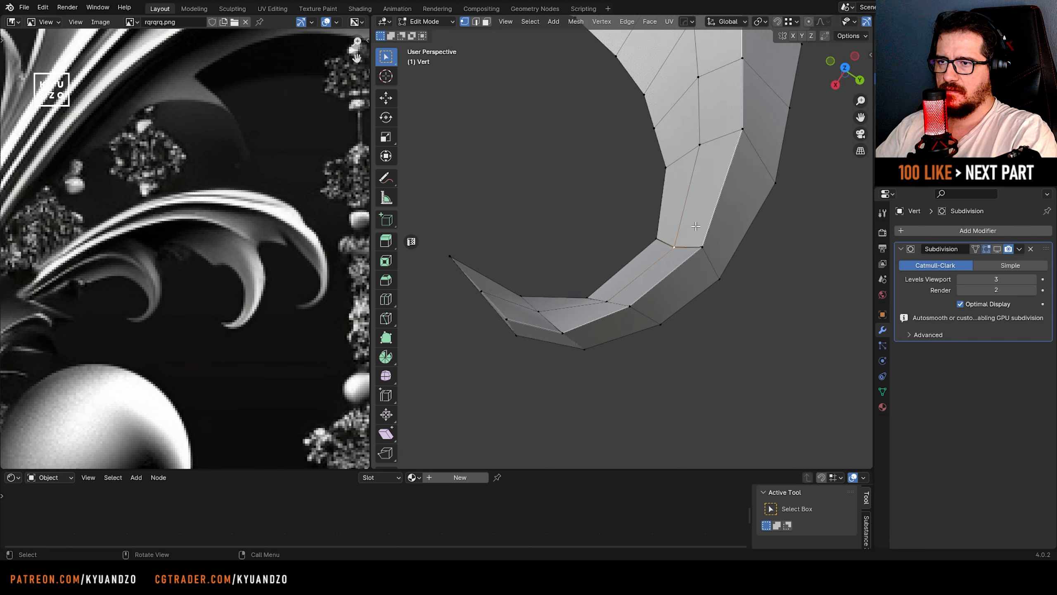
{"action": "middle_click_drag", "start_coordinate": [676, 187], "coordinate": [611, 244], "text": "shift"}
{"action": "scroll", "coordinate": [643, 266], "scroll_direction": "up", "scroll_amount": 3}
{"action": "key", "text": "3"}
{"action": "left_click", "coordinate": [640, 268]}
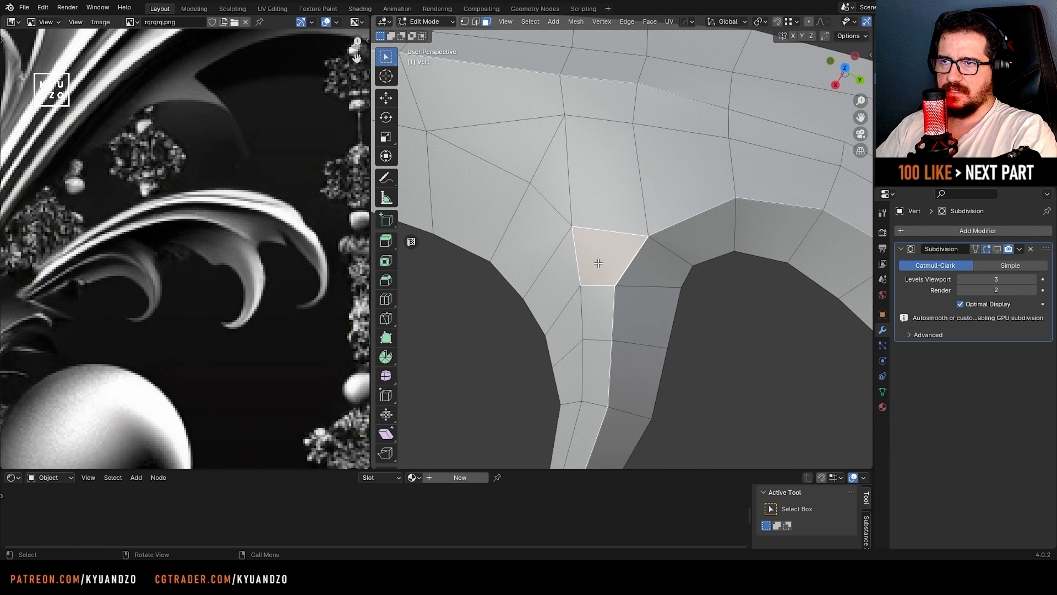
{"action": "middle_click_drag", "start_coordinate": [601, 311], "coordinate": [601, 391], "text": "shift"}
{"action": "left_click", "coordinate": [541, 260]}
{"action": "left_click", "coordinate": [544, 366]}
{"action": "left_click", "coordinate": [477, 273]}
{"action": "middle_click_drag", "start_coordinate": [524, 238], "coordinate": [715, 120], "text": "shift"}
{"action": "scroll", "coordinate": [541, 258], "scroll_direction": "down", "scroll_amount": 3}
{"action": "left_click", "coordinate": [439, 140]}
{"action": "left_click", "coordinate": [506, 147]}
{"action": "left_click", "coordinate": [456, 170]}
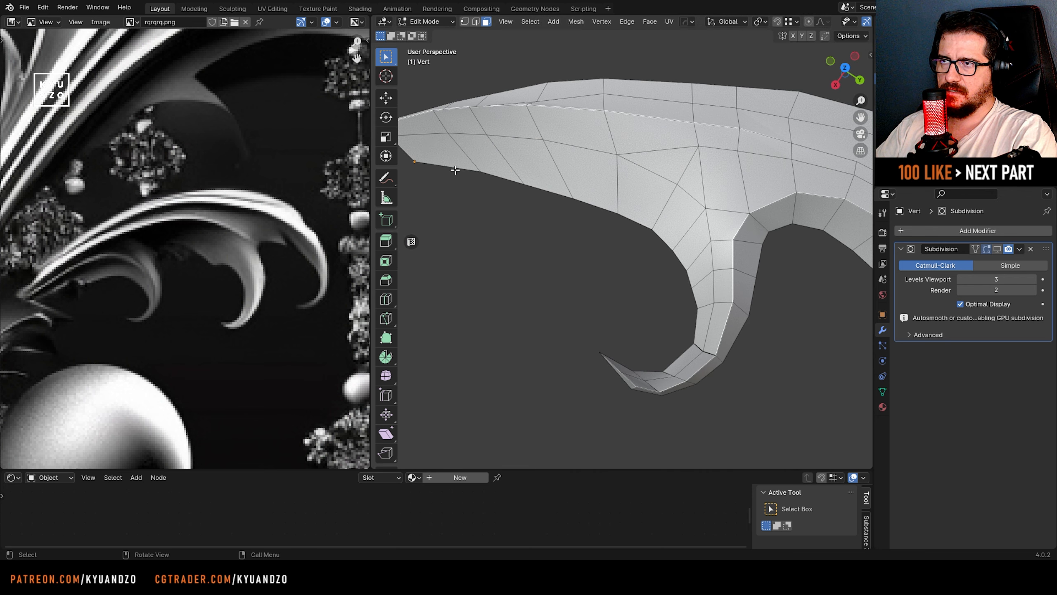
- Select the border strip of faces along the leaf's lower side and around the curl's inner edge to trace its flow
{"action": "left_click_drag", "start_coordinate": [456, 170], "coordinate": [516, 211]}
{"action": "left_click_drag", "start_coordinate": [587, 212], "coordinate": [561, 188]}
{"action": "left_click_drag", "start_coordinate": [611, 220], "coordinate": [679, 261], "text": "shift"}
{"action": "left_click_drag", "start_coordinate": [499, 200], "coordinate": [433, 162], "text": "shift"}
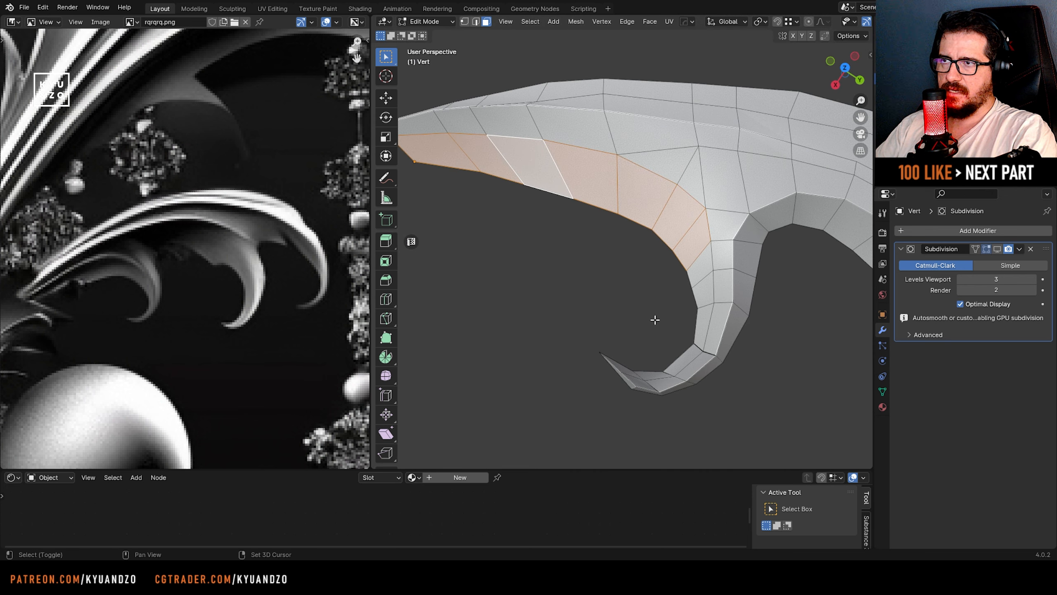
{"action": "left_click_drag", "start_coordinate": [664, 256], "coordinate": [689, 278], "text": "shift"}
{"action": "left_click_drag", "start_coordinate": [678, 288], "coordinate": [693, 346], "text": "shift"}
{"action": "left_click", "coordinate": [683, 361], "text": "shift"}
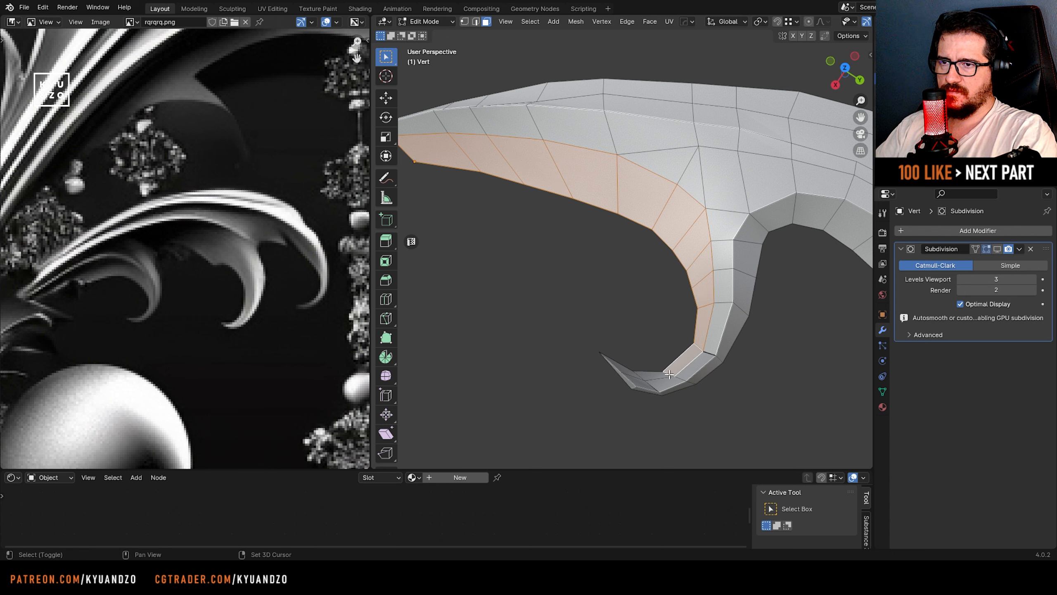
{"action": "left_click", "coordinate": [652, 375], "text": "shift"}
{"action": "left_click", "coordinate": [627, 370], "text": "shift"}
{"action": "middle_click_drag", "start_coordinate": [600, 285], "coordinate": [580, 300], "text": "shift"}
{"action": "middle_click_drag", "start_coordinate": [419, 159], "coordinate": [478, 165], "text": "shift"}
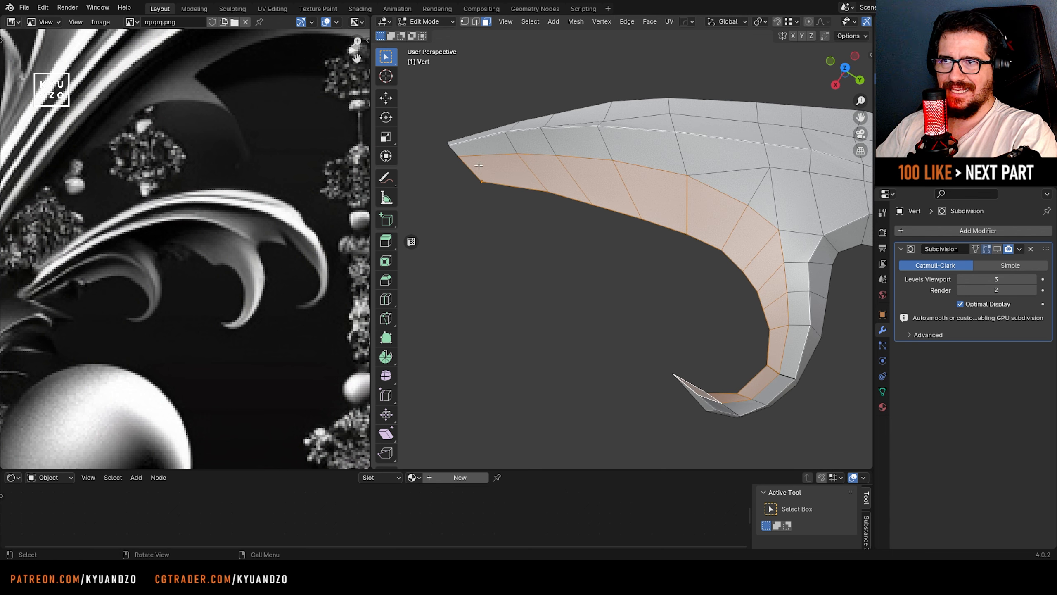
- Trace the outer strip of faces from the small curl's root along the adjoining arch
{"action": "middle_click_drag", "start_coordinate": [779, 305], "coordinate": [554, 254], "text": "shift"}
{"action": "left_click", "coordinate": [588, 225]}
{"action": "left_click_drag", "start_coordinate": [599, 200], "coordinate": [658, 268]}
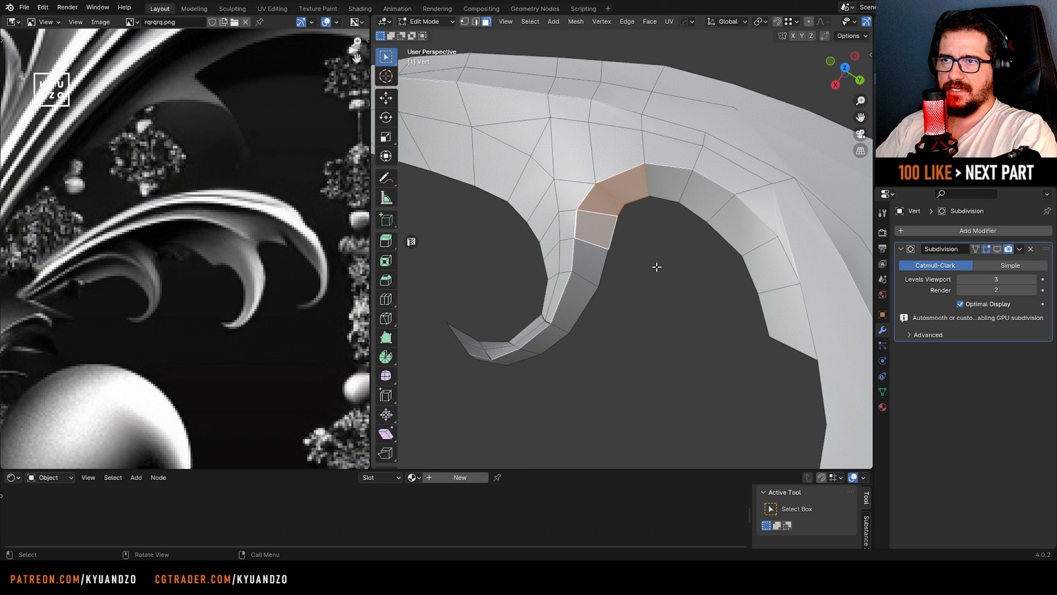
{"action": "left_click_drag", "start_coordinate": [650, 188], "coordinate": [739, 306]}
{"action": "middle_click_drag", "start_coordinate": [567, 170], "coordinate": [591, 261], "text": "shift"}
{"action": "left_click", "coordinate": [518, 342]}
{"action": "scroll", "coordinate": [549, 294], "scroll_direction": "up", "scroll_amount": 3}
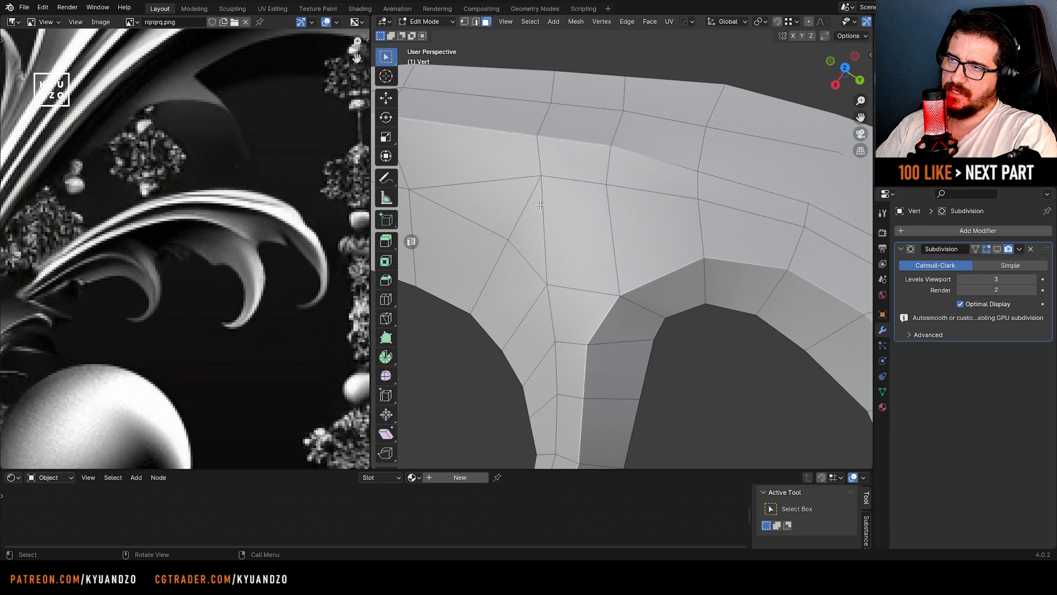
- Slide the vertex between the leaf's ridge and the curl root's ridge corner slightly right along its row
{"action": "middle_click_drag", "start_coordinate": [540, 204], "coordinate": [592, 302], "text": "shift"}
{"action": "middle_click_drag", "start_coordinate": [671, 284], "coordinate": [649, 251], "text": "shift"}
{"action": "key", "text": "1"}
{"action": "left_click", "coordinate": [642, 256]}
{"action": "key", "text": "g"}
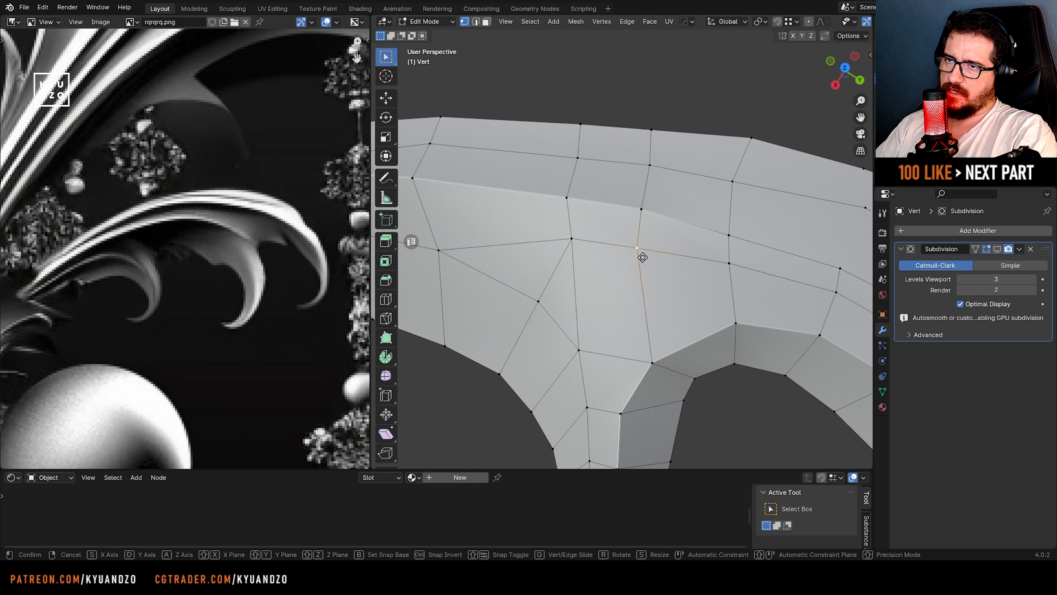
{"action": "key", "text": "g"}
{"action": "left_click", "coordinate": [645, 257]}
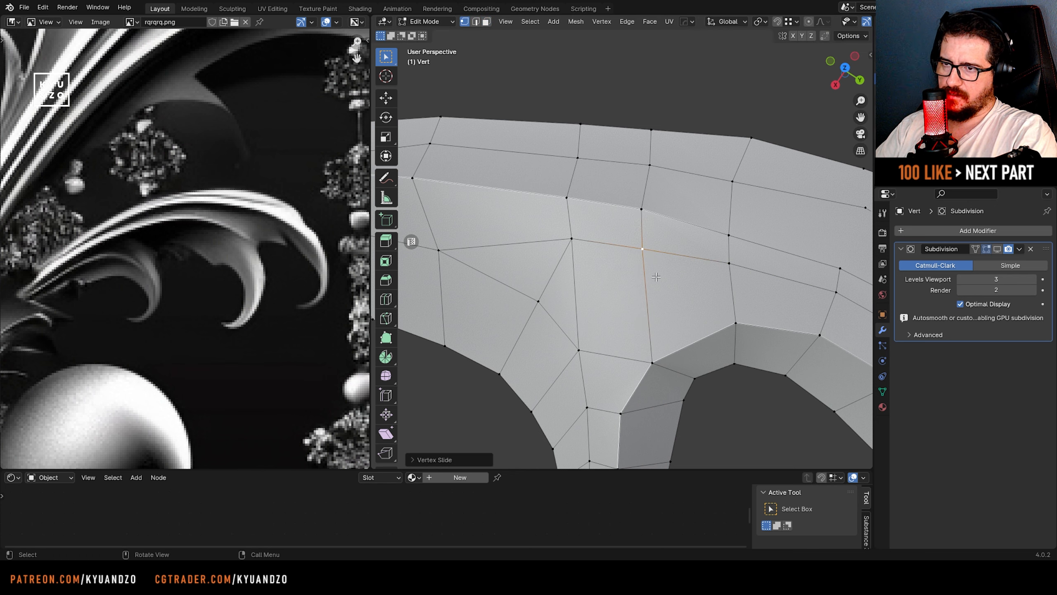
{"action": "middle_click_drag", "start_coordinate": [640, 333], "coordinate": [593, 245], "text": "shift"}
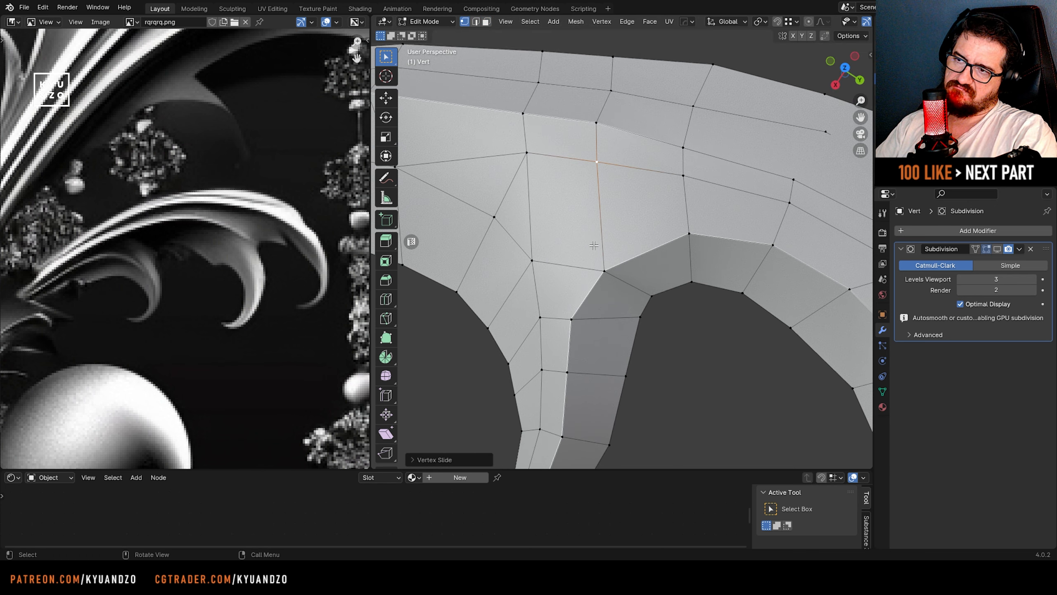
{"action": "key", "text": "g"}
{"action": "key", "text": "g"}
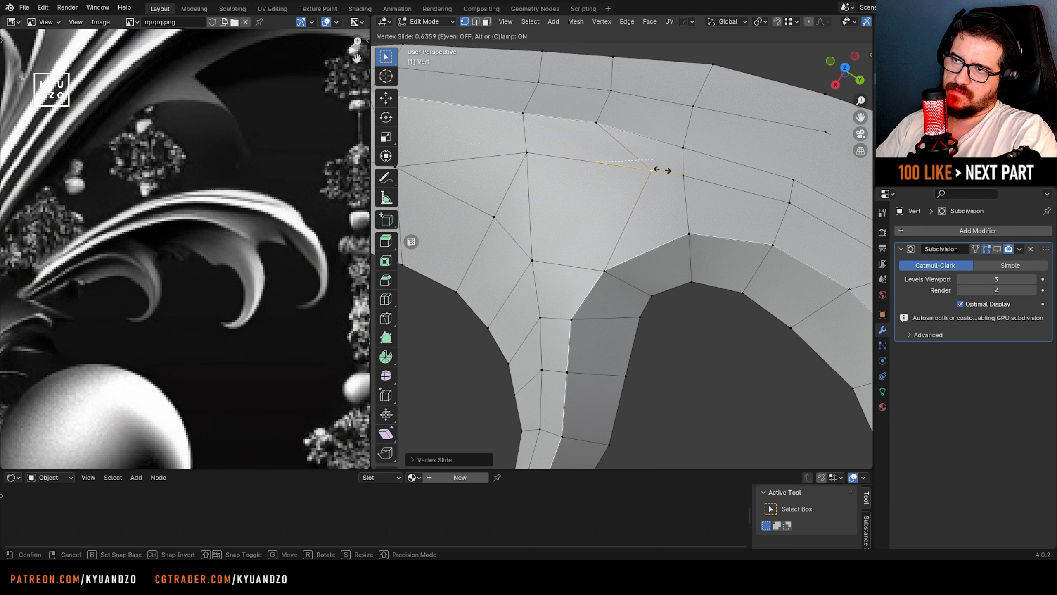
{"action": "right_click", "coordinate": [611, 184]}
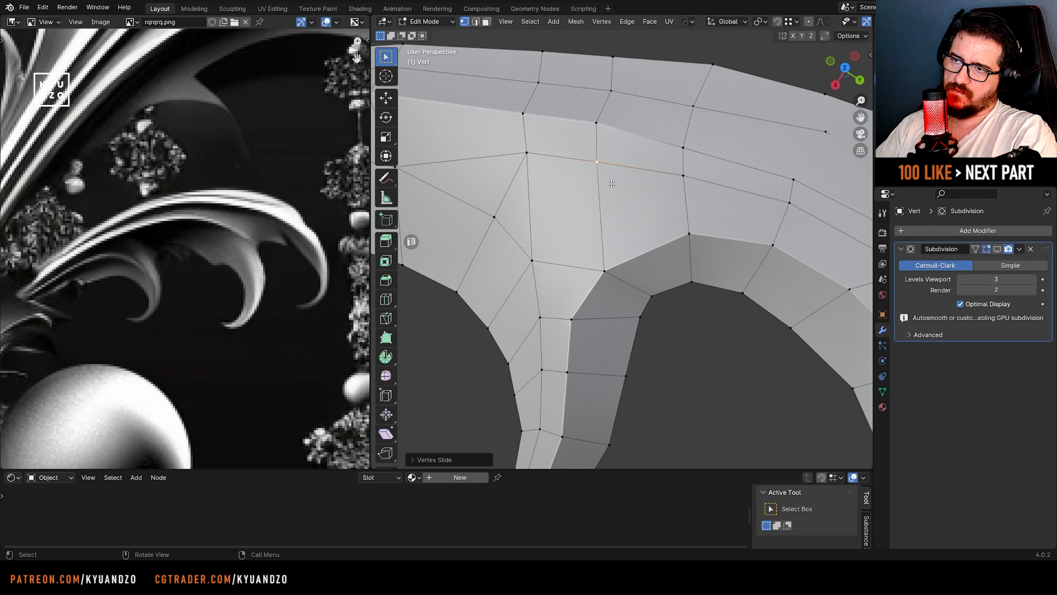
- Slide the ridge vertex above the curl root and the vertex just below it slightly left along their rows
{"action": "scroll", "coordinate": [611, 184], "scroll_direction": "down", "scroll_amount": 3}
{"action": "key", "text": "g"}
{"action": "key", "text": "g"}
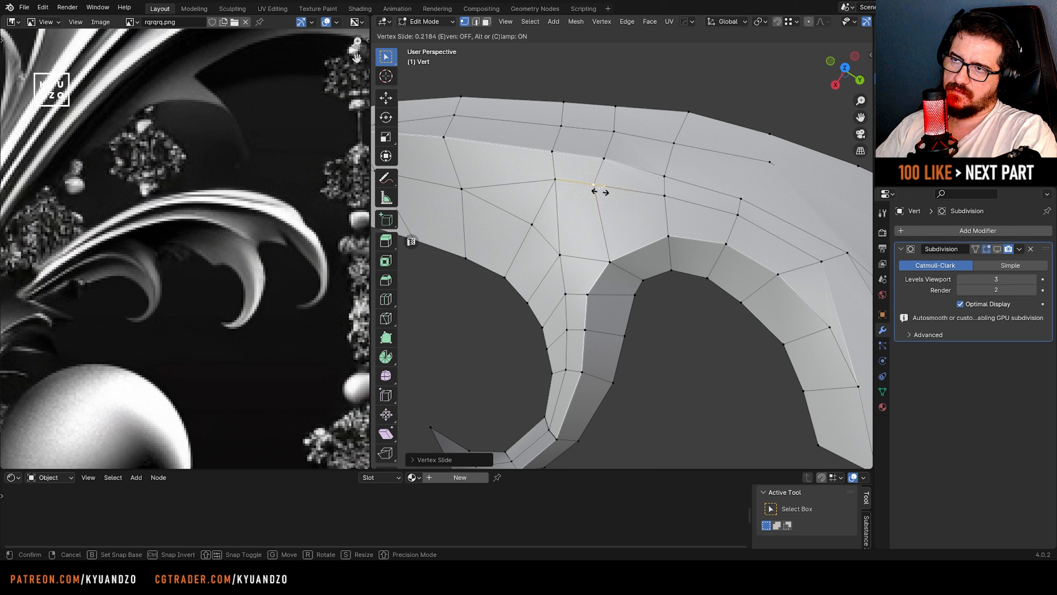
{"action": "left_click", "coordinate": [598, 193]}
{"action": "left_click", "coordinate": [592, 156]}
{"action": "key", "text": "g"}
{"action": "key", "text": "g"}
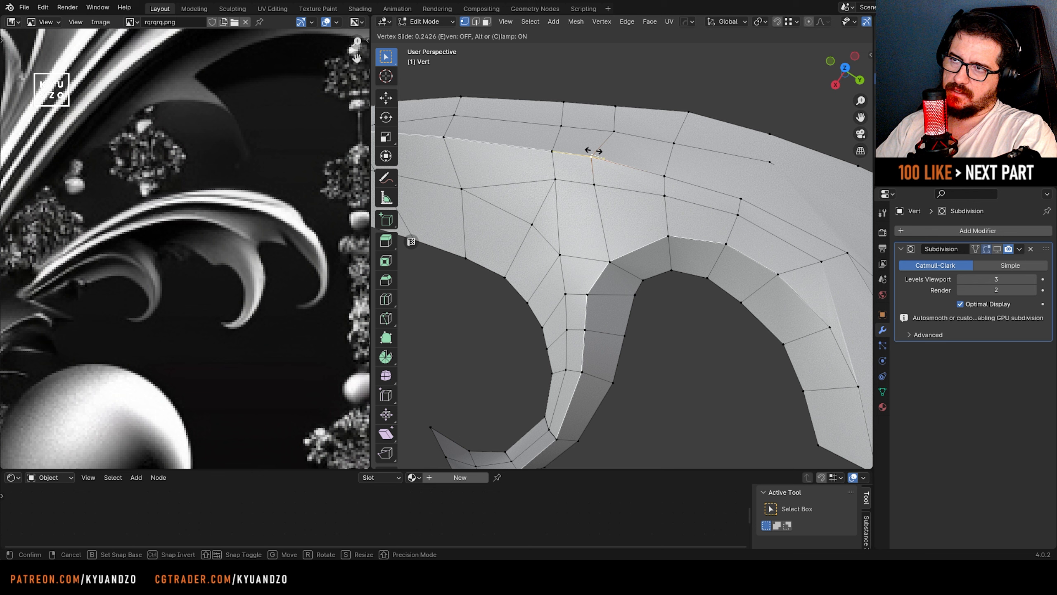
{"action": "left_click", "coordinate": [594, 151]}
- Slide the same column's two vertices above the ridge, including the one on the leaf's upper border, slightly left
{"action": "left_click", "coordinate": [614, 132]}
{"action": "key", "text": "g"}
{"action": "key", "text": "g"}
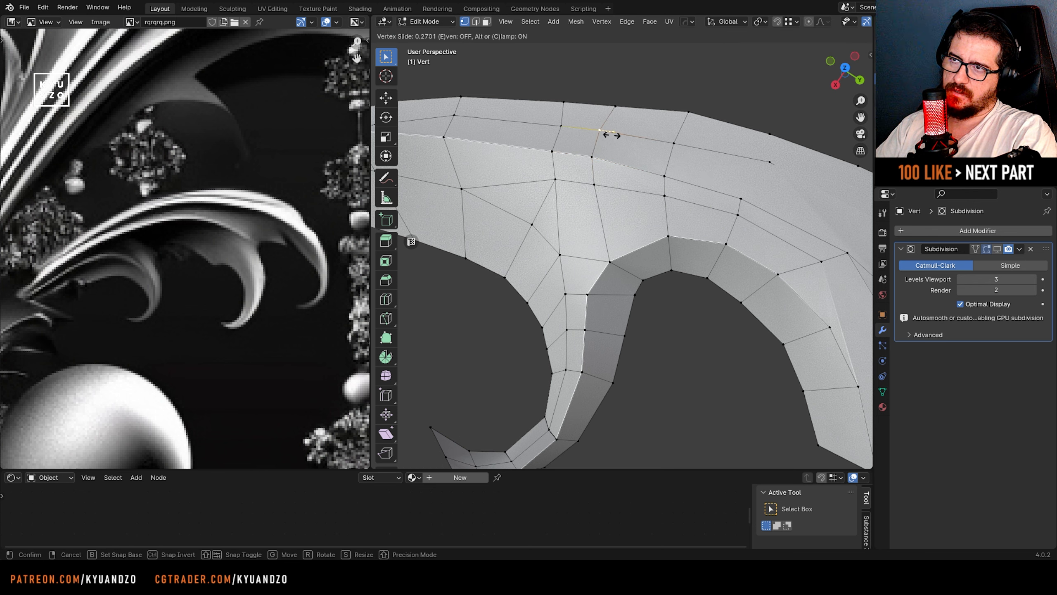
{"action": "left_click", "coordinate": [612, 135]}
{"action": "left_click", "coordinate": [616, 107]}
{"action": "key", "text": "g"}
{"action": "key", "text": "g"}
{"action": "left_click", "coordinate": [609, 105]}
- Fine-tune the next two columns to the left by sliding their vertices on and just above the ridge along their rows
{"action": "left_click", "coordinate": [553, 150]}
{"action": "key", "text": "g"}
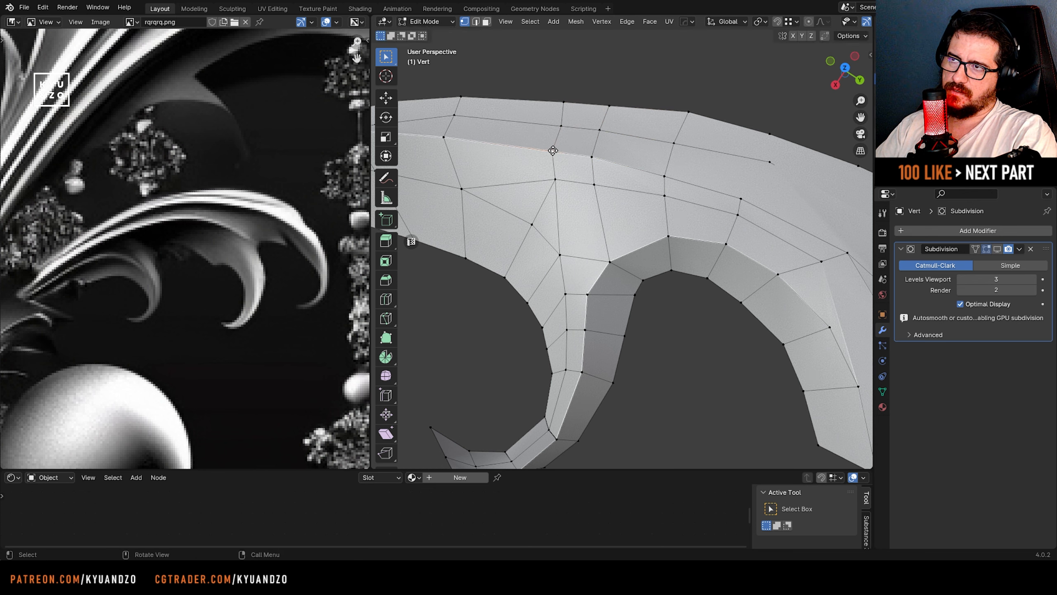
{"action": "key", "text": "g"}
{"action": "left_click", "coordinate": [553, 150]}
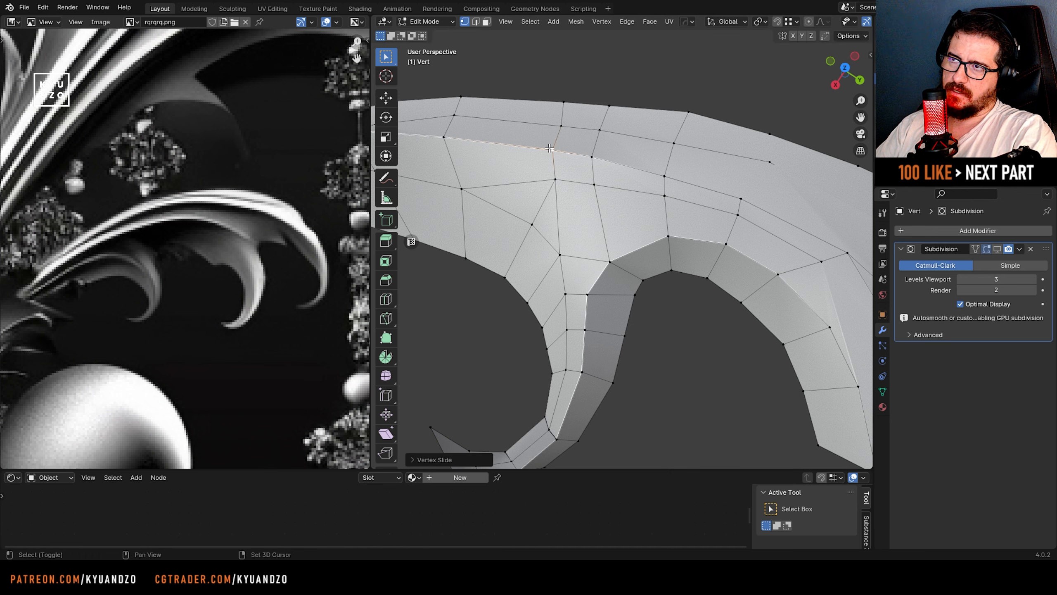
{"action": "middle_click_drag", "start_coordinate": [575, 156], "coordinate": [648, 244], "text": "shift"}
{"action": "left_click", "coordinate": [634, 202]}
{"action": "key", "text": "g"}
{"action": "key", "text": "g"}
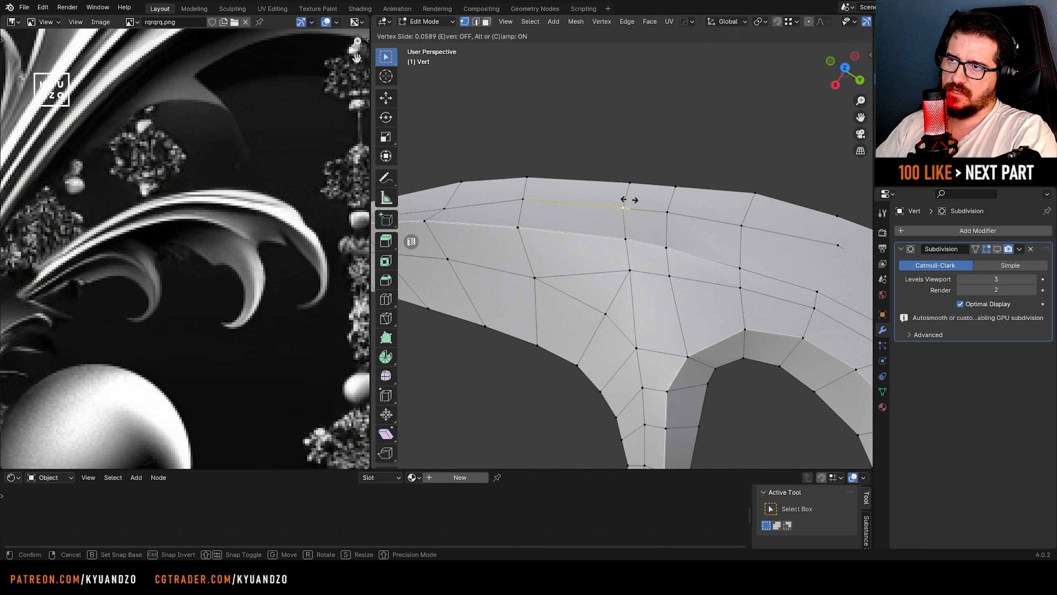
{"action": "left_click", "coordinate": [629, 200]}
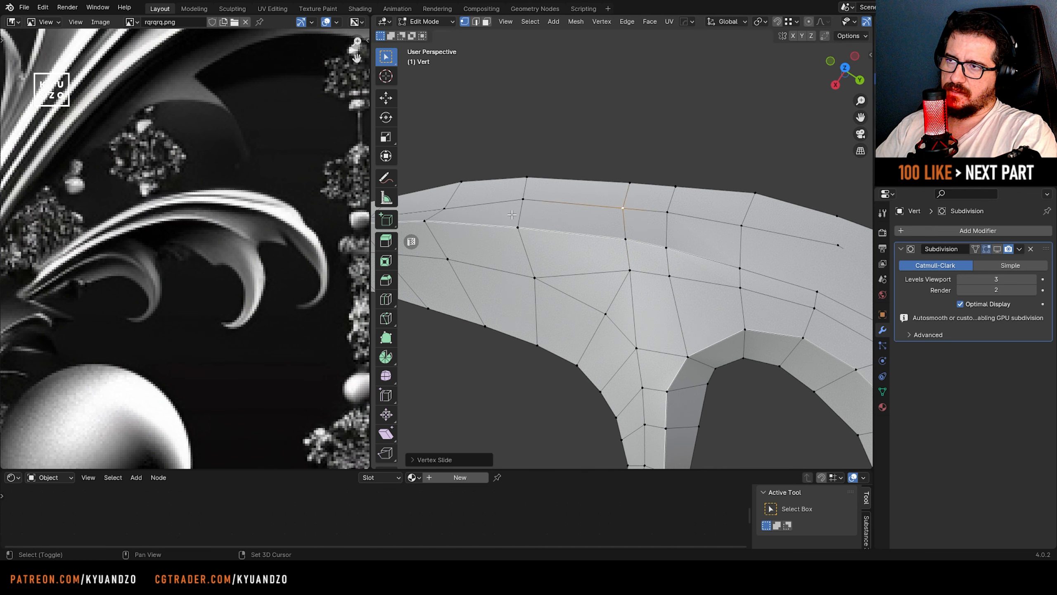
{"action": "middle_click_drag", "start_coordinate": [519, 210], "coordinate": [563, 234], "text": "shift"}
{"action": "left_click", "coordinate": [568, 224]}
{"action": "key", "text": "g"}
{"action": "key", "text": "g"}
{"action": "left_click", "coordinate": [567, 224]}
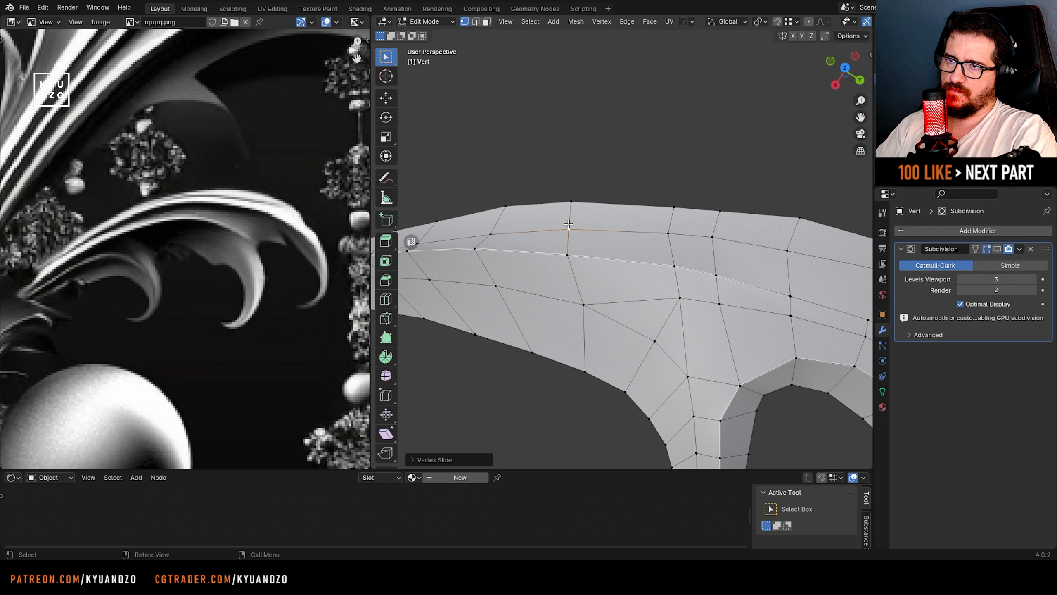
- Insert a centred loop cut across the leaf's upper strips between the two columns left of the curl junction
{"action": "scroll", "coordinate": [655, 301], "scroll_direction": "down", "scroll_amount": 3}
{"action": "scroll", "coordinate": [616, 291], "scroll_direction": "down", "scroll_amount": 2}
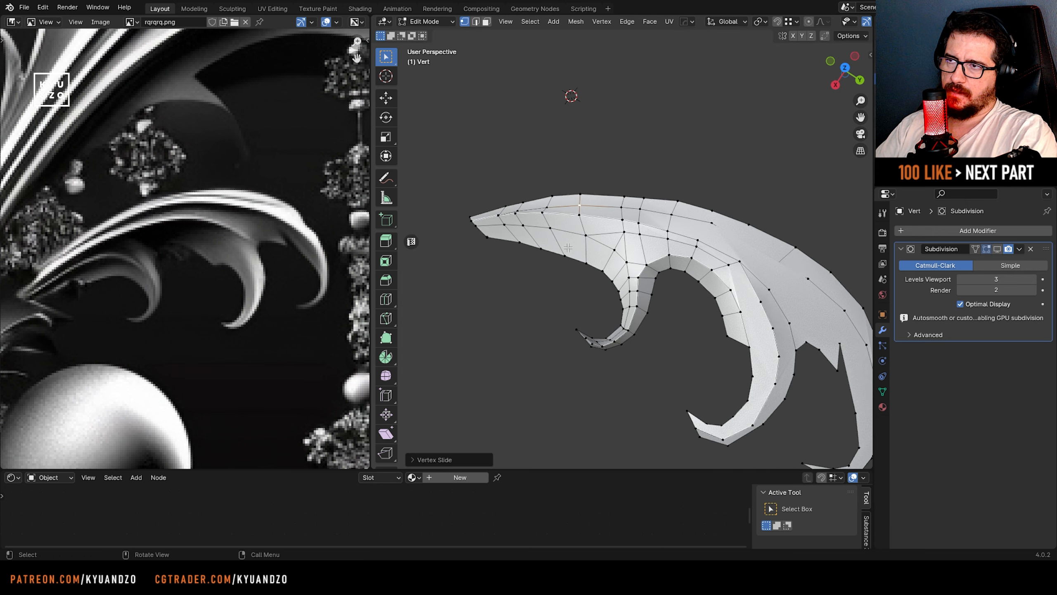
{"action": "scroll", "coordinate": [589, 242], "scroll_direction": "up", "scroll_amount": 5}
{"action": "scroll", "coordinate": [590, 242], "scroll_direction": "up", "scroll_amount": 1}
{"action": "key", "text": "k"}
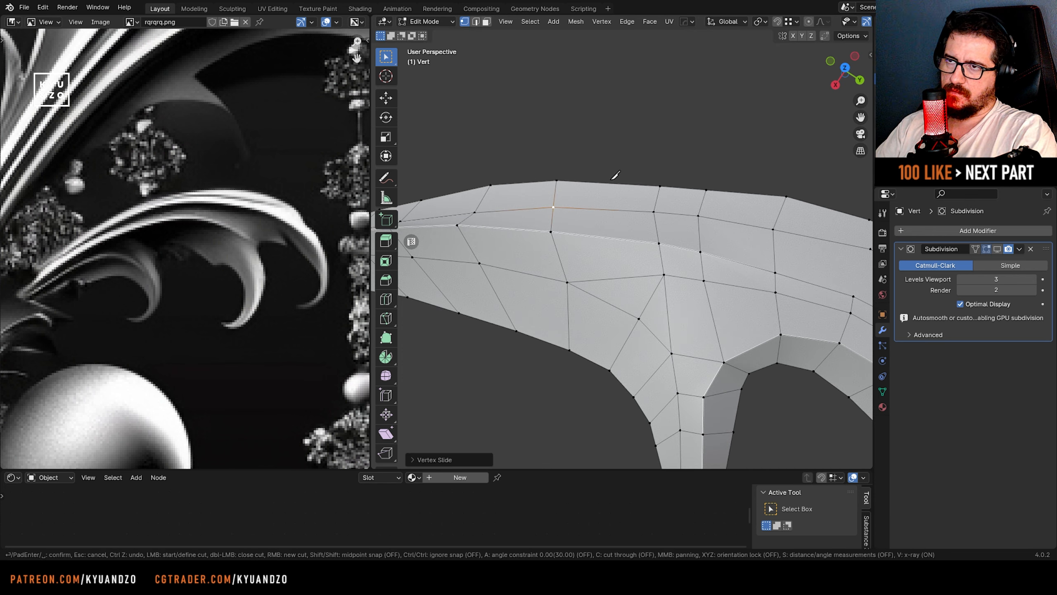
{"action": "key", "text": "Escape"}
{"action": "key", "text": "ctrl+r"}
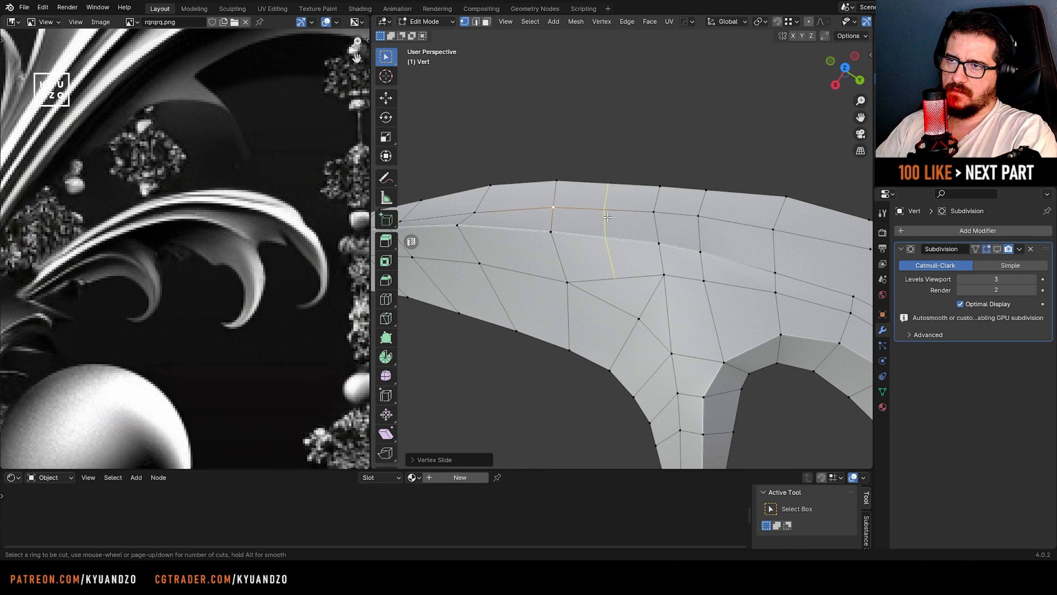
{"action": "left_click", "coordinate": [604, 236]}
{"action": "right_click", "coordinate": [603, 235]}
{"action": "middle_click_drag", "start_coordinate": [550, 418], "coordinate": [551, 355], "text": "shift"}
{"action": "key", "text": "ctrl+r"}
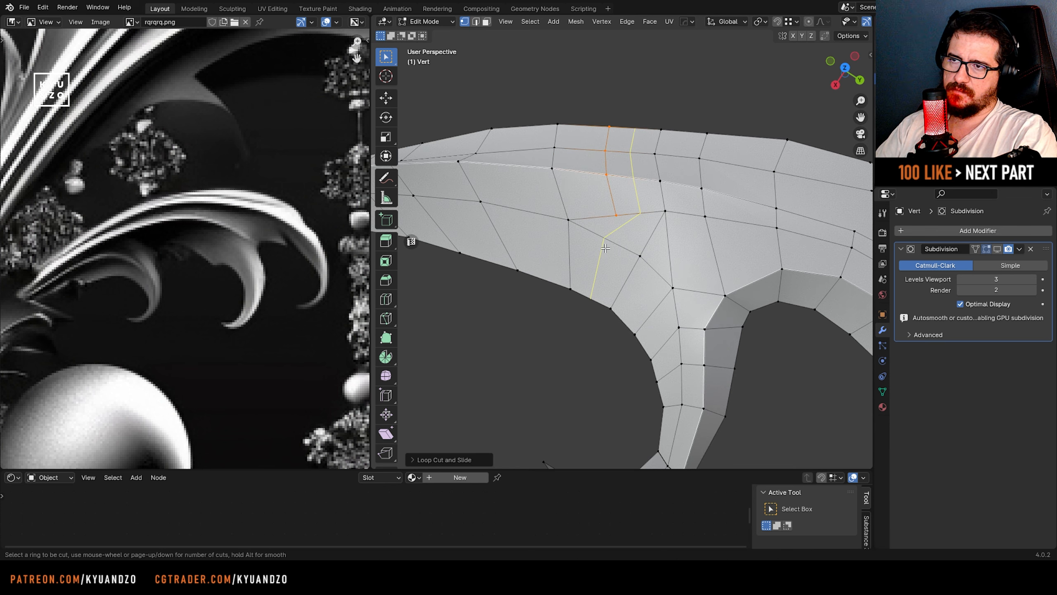
{"action": "key", "text": "Escape"}
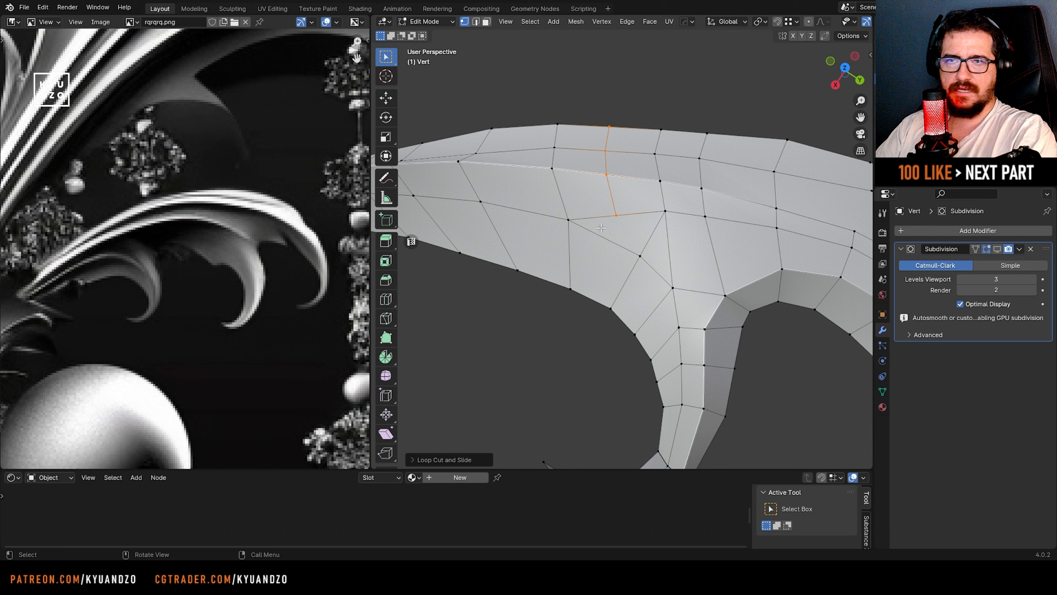
- Knife-cut from the new loop's lower end across the diagonal edge to the leaf's lower border
{"action": "key", "text": "k"}
{"action": "left_click", "coordinate": [617, 215]}
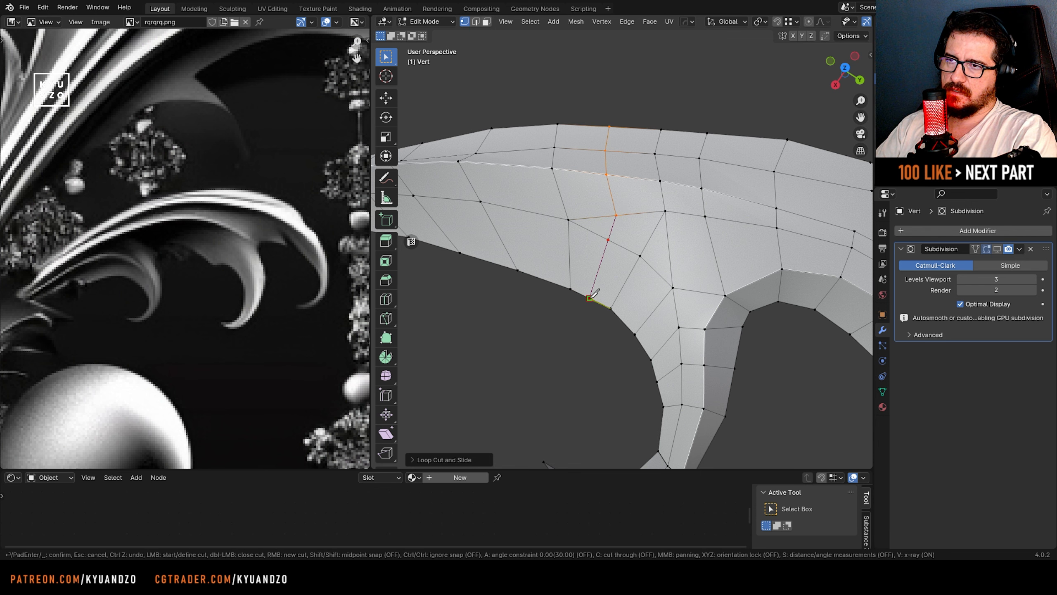
{"action": "left_click", "coordinate": [590, 297]}
{"action": "key", "text": "Return"}
- Preview the leaf's surface around the new cut in Object Mode, then resume mesh editing with nothing selected
{"action": "scroll", "coordinate": [558, 328], "scroll_direction": "down", "scroll_amount": 3}
{"action": "scroll", "coordinate": [570, 292], "scroll_direction": "up", "scroll_amount": 3}
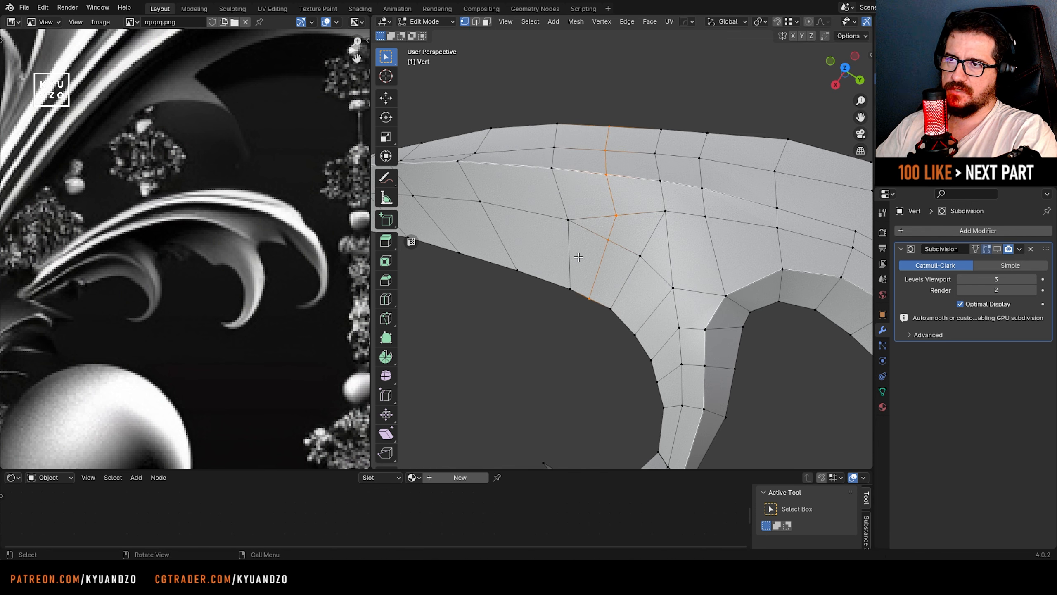
{"action": "scroll", "coordinate": [578, 257], "scroll_direction": "down", "scroll_amount": 3}
{"action": "scroll", "coordinate": [578, 257], "scroll_direction": "down", "scroll_amount": 1}
{"action": "scroll", "coordinate": [559, 255], "scroll_direction": "up", "scroll_amount": 2}
{"action": "key", "text": "Tab"}
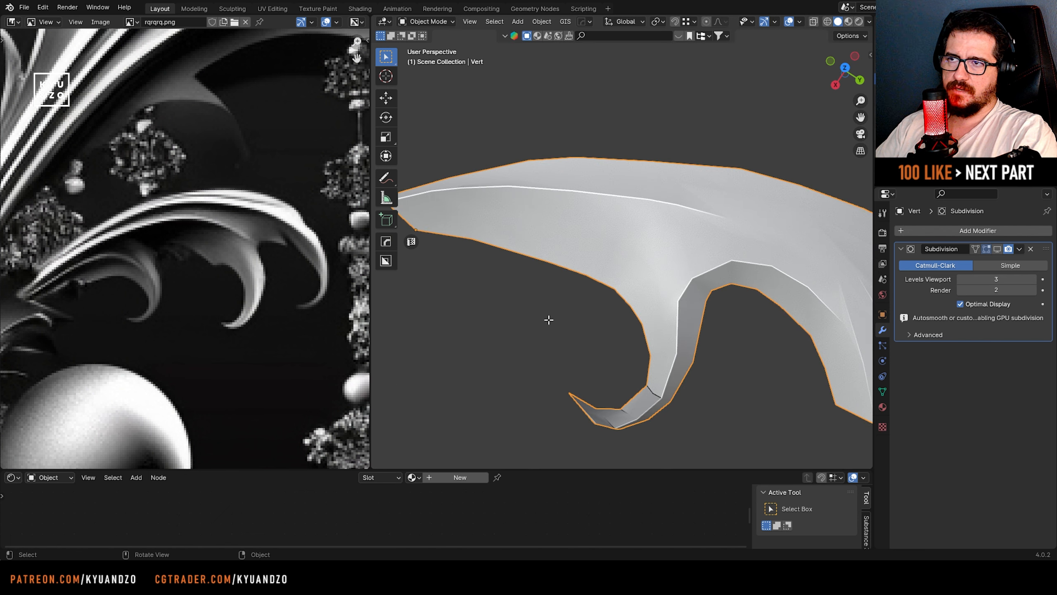
{"action": "key", "text": "Tab"}
{"action": "left_click", "coordinate": [548, 320]}
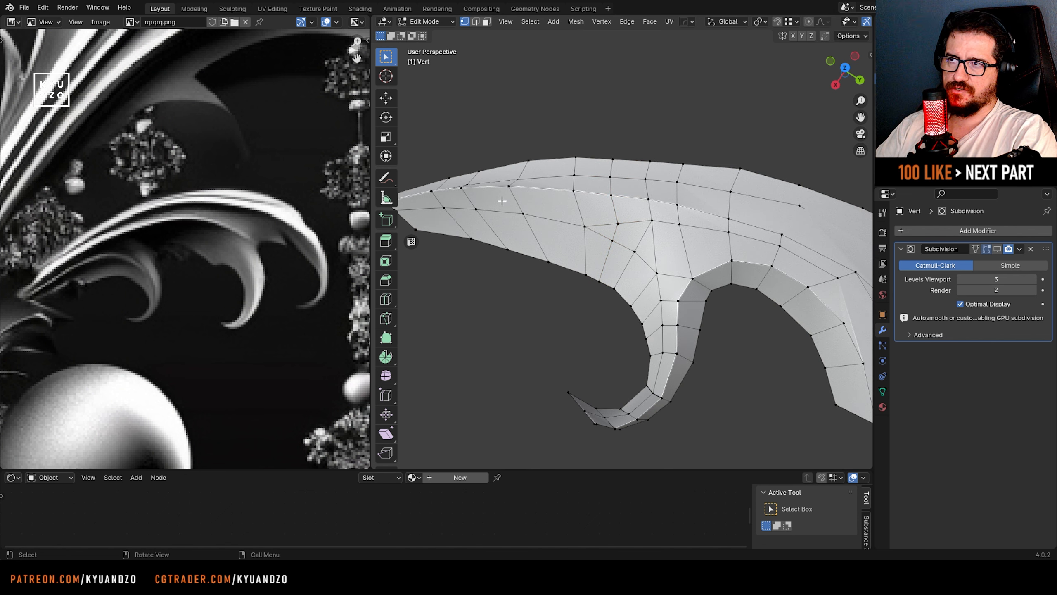
- Merge the knife cut's middle vertex with the loop's lower end vertex and slide the merged vertex slightly down the cut
{"action": "scroll", "coordinate": [611, 238], "scroll_direction": "up", "scroll_amount": 2}
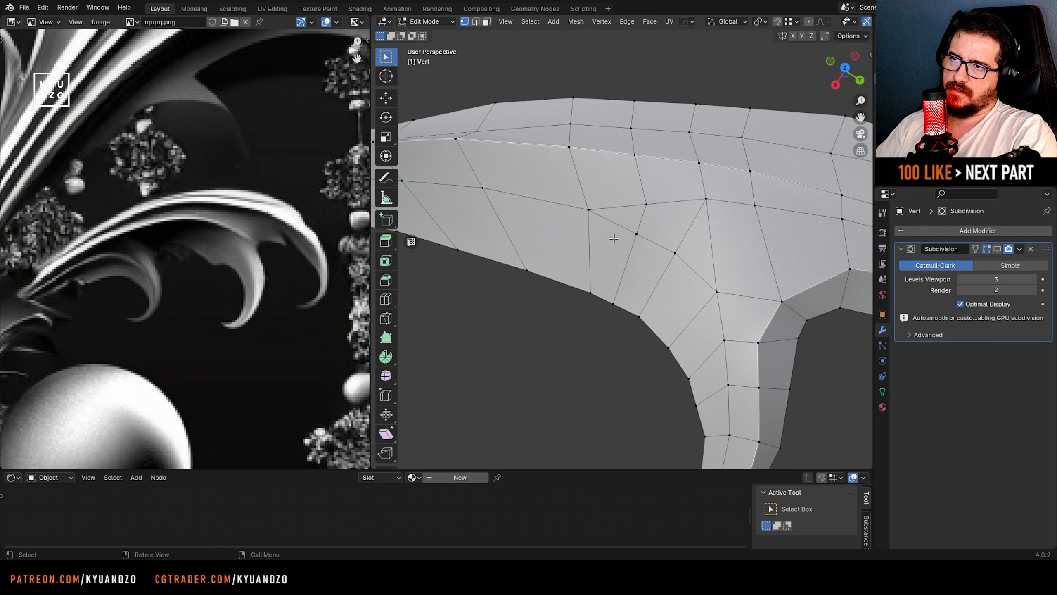
{"action": "left_click", "coordinate": [642, 186], "text": "shift"}
{"action": "key", "text": "m"}
{"action": "left_click", "coordinate": [621, 258]}
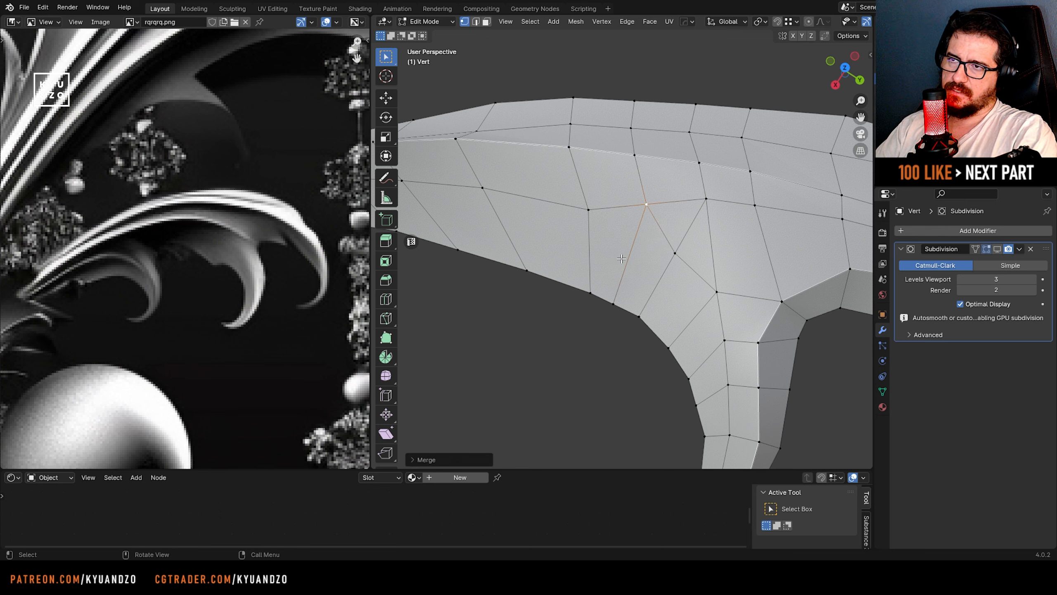
{"action": "key", "text": "shift+v"}
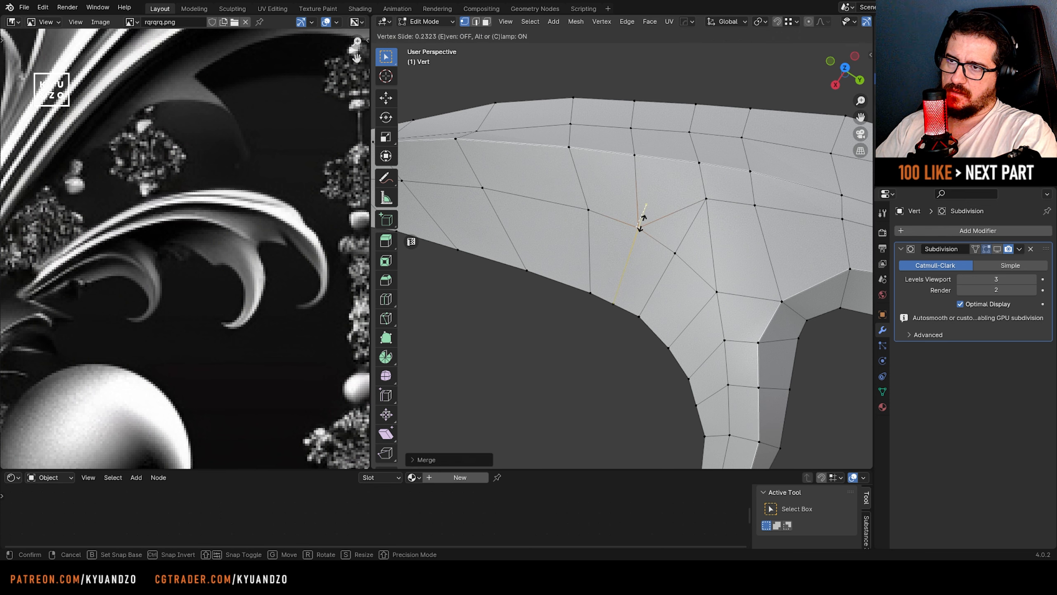
{"action": "left_click", "coordinate": [646, 216]}
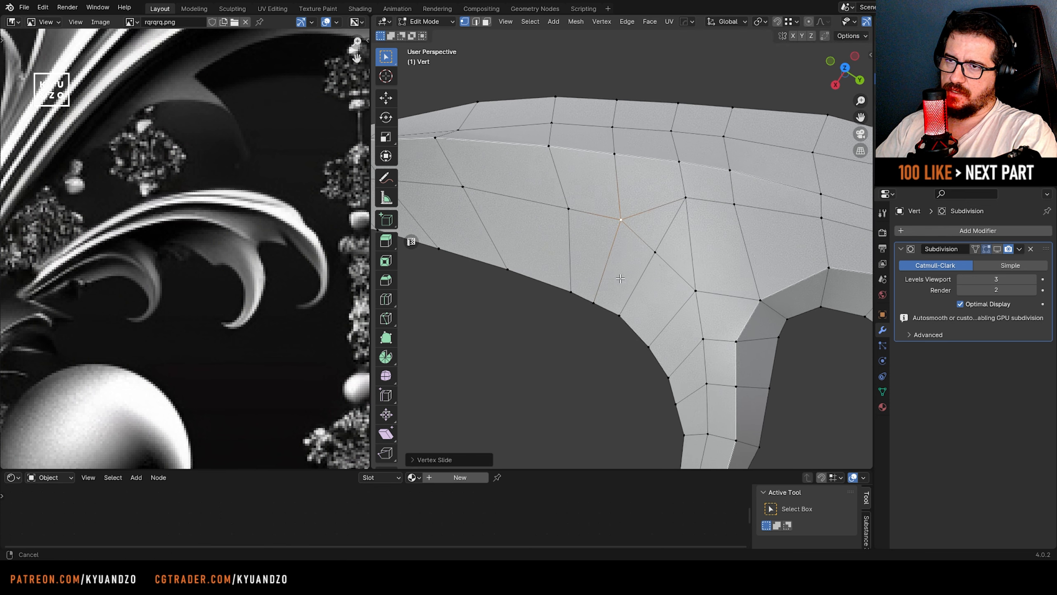
{"action": "middle_click_drag", "start_coordinate": [646, 215], "coordinate": [600, 222], "text": "shift"}
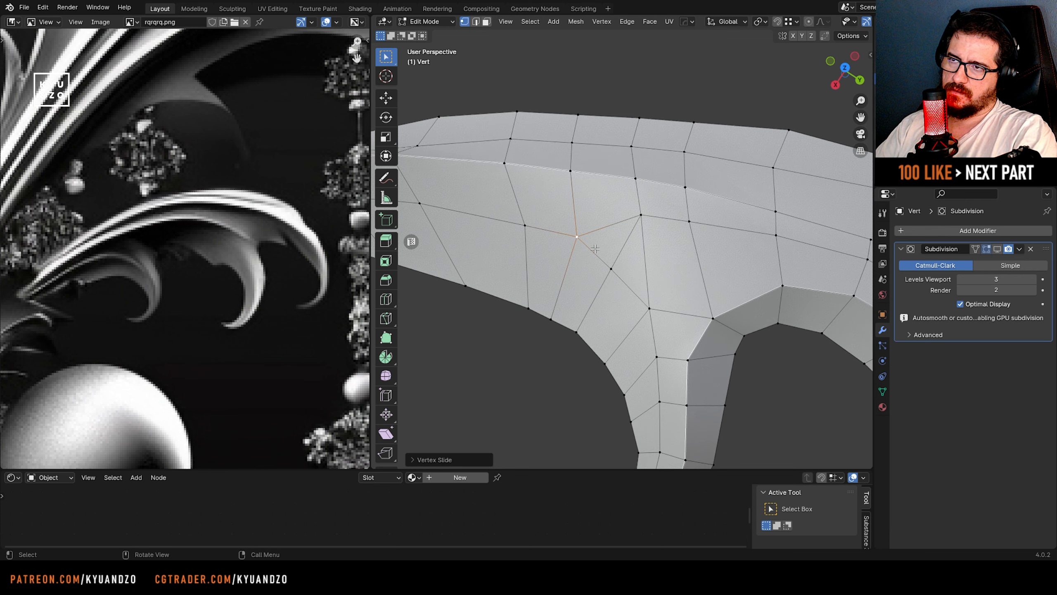
- Knife-cut from the junction vertex below the ridge left to the edge above the merged vertex
{"action": "scroll", "coordinate": [591, 247], "scroll_direction": "up", "scroll_amount": 1}
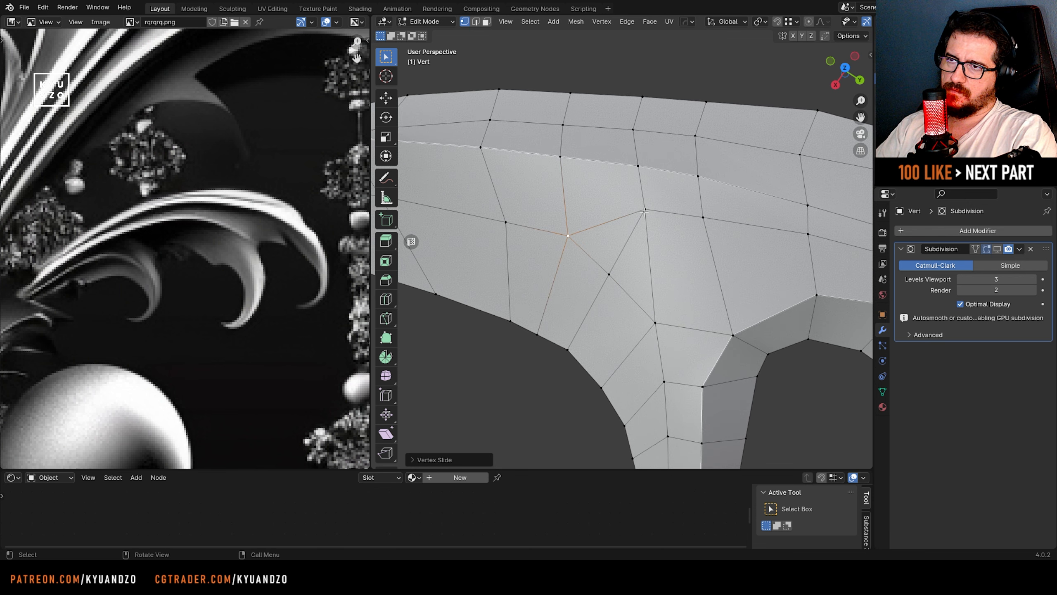
{"action": "scroll", "coordinate": [631, 217], "scroll_direction": "down", "scroll_amount": 4}
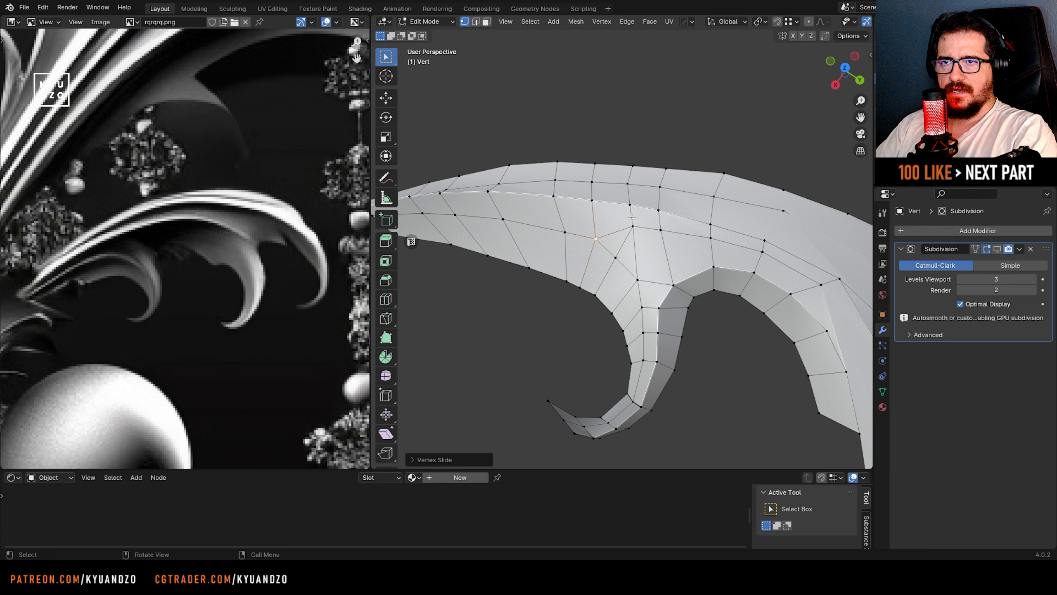
{"action": "scroll", "coordinate": [632, 217], "scroll_direction": "down", "scroll_amount": 1}
{"action": "mouse_move", "coordinate": [632, 263]}
{"action": "middle_mouse_down", "text": "shift"}
{"action": "mouse_move", "coordinate": [662, 295]}
{"action": "mouse_move", "coordinate": [648, 265]}
{"action": "middle_mouse_up", "text": "shift"}
{"action": "scroll", "coordinate": [663, 283], "scroll_direction": "up", "scroll_amount": 5}
{"action": "key", "text": "k"}
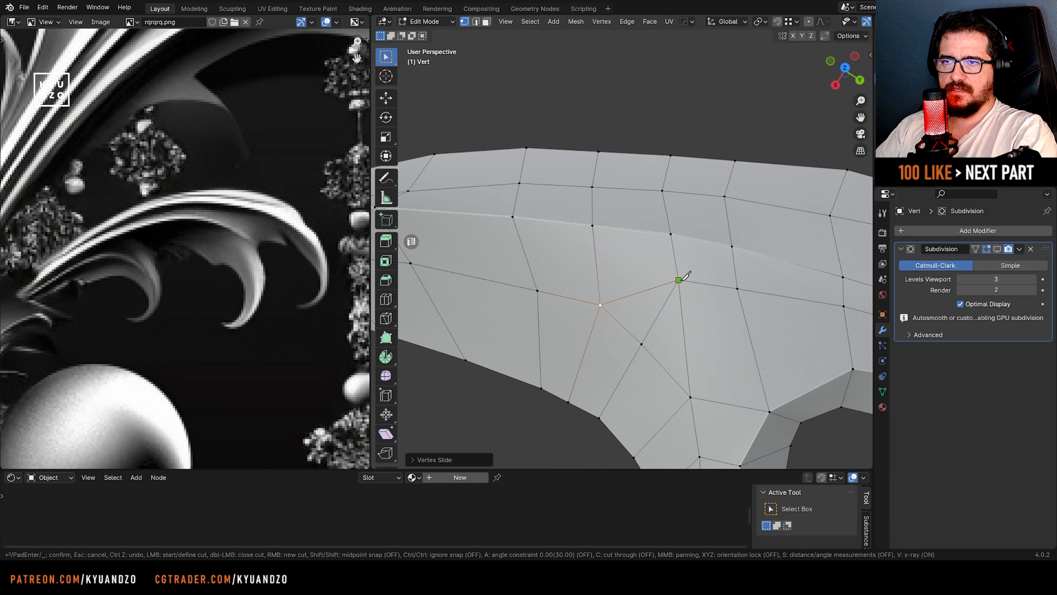
{"action": "left_click", "coordinate": [679, 279]}
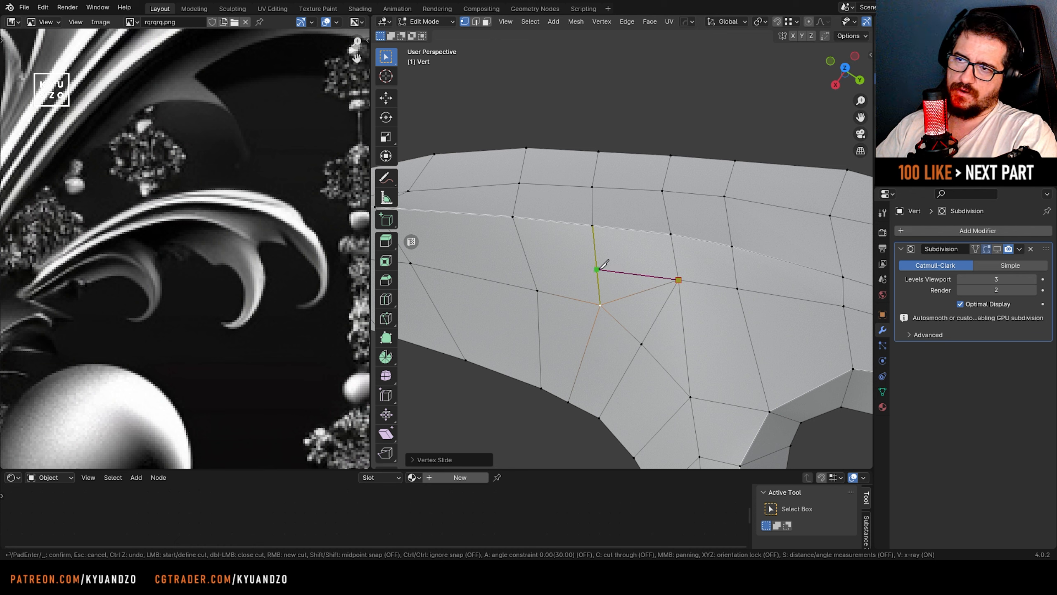
{"action": "key", "text": "Return"}
- Dissolve the diagonal edge between the merged vertex and the junction vertex below the ridge
{"action": "key", "text": "2"}
{"action": "left_click", "coordinate": [631, 303]}
{"action": "key", "text": "x"}
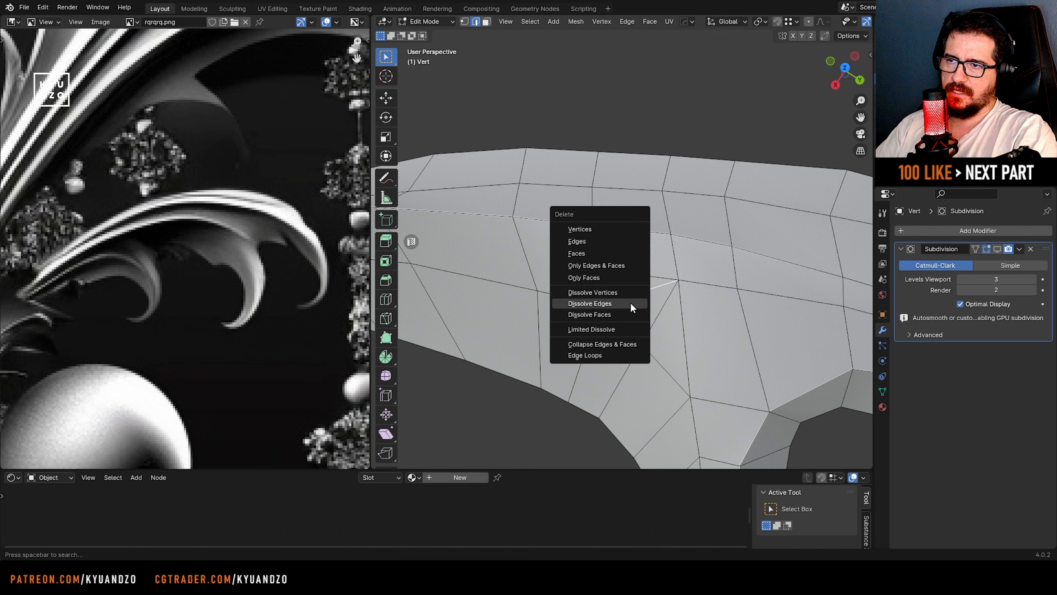
{"action": "left_click", "coordinate": [630, 303]}
{"action": "scroll", "coordinate": [604, 336], "scroll_direction": "down", "scroll_amount": 3}
{"action": "scroll", "coordinate": [604, 337], "scroll_direction": "up", "scroll_amount": 3}
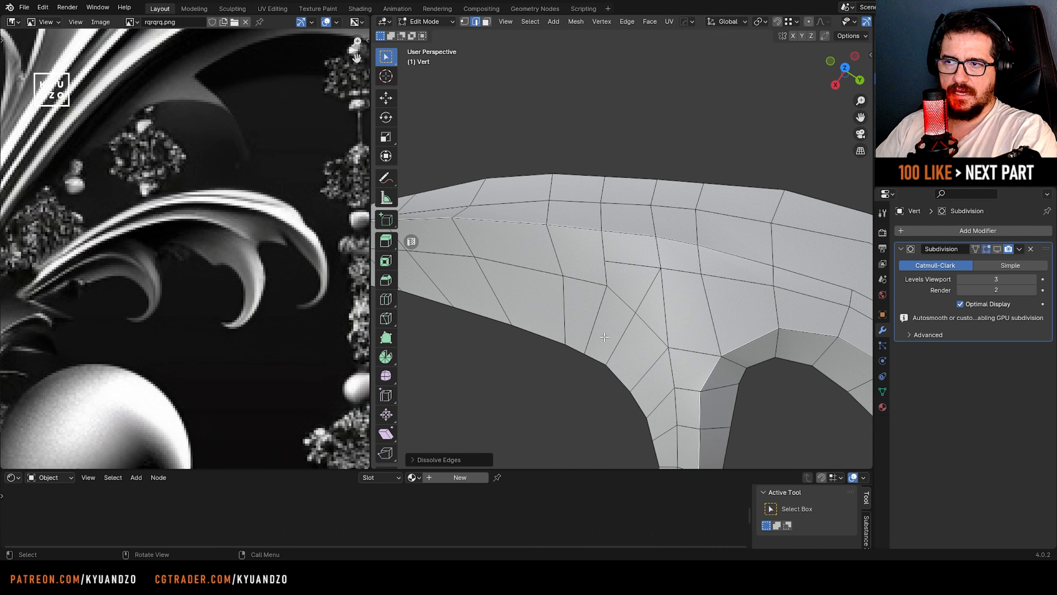
- Add a centred loop cut between the ridge and the row below it, from the leaf tip to the small curl's junction
{"action": "key", "text": "3"}
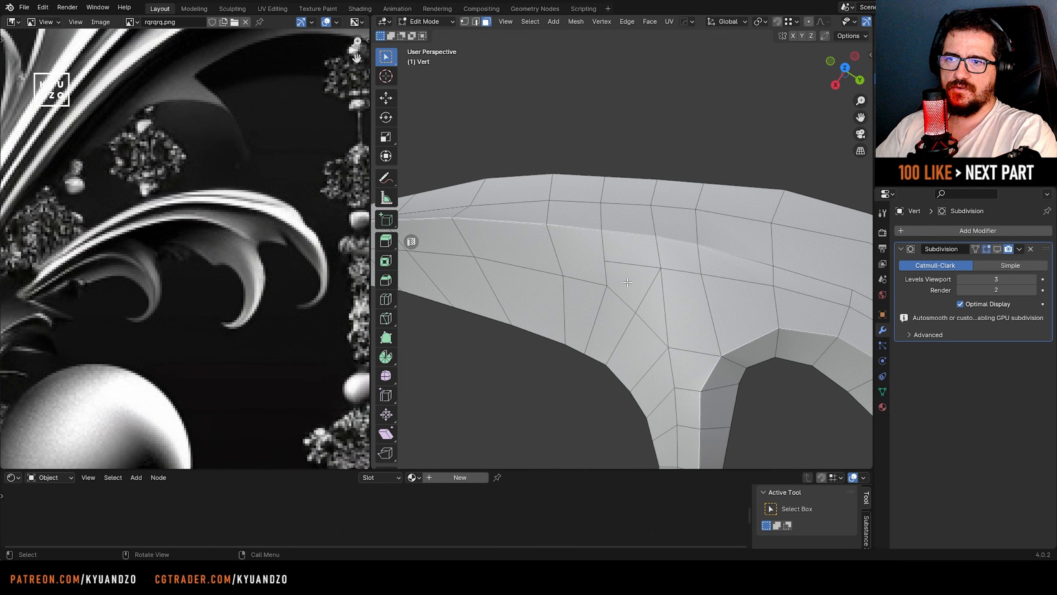
{"action": "left_click", "coordinate": [611, 286]}
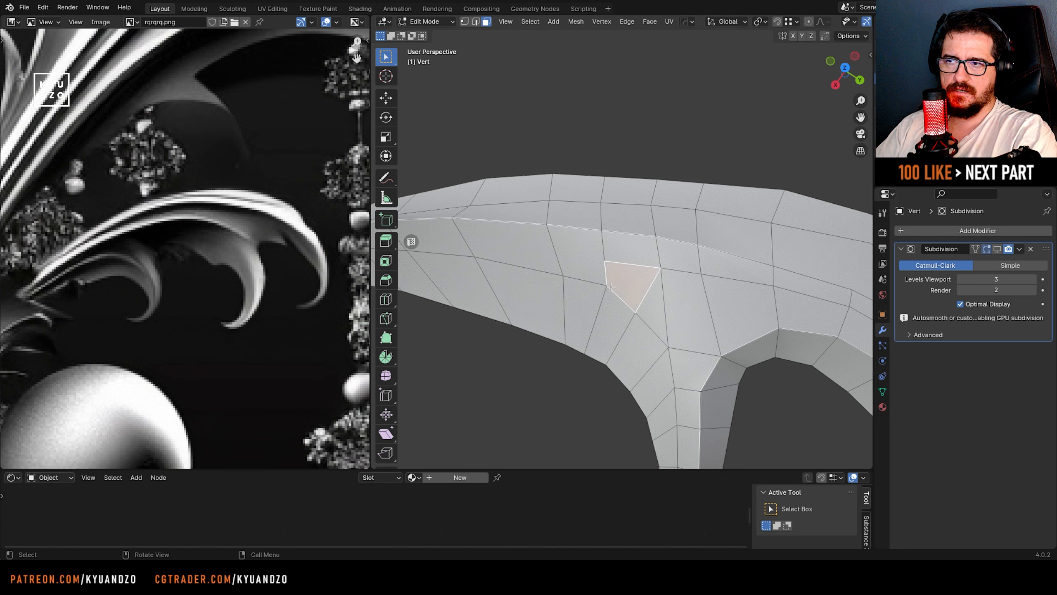
{"action": "left_click", "coordinate": [585, 270]}
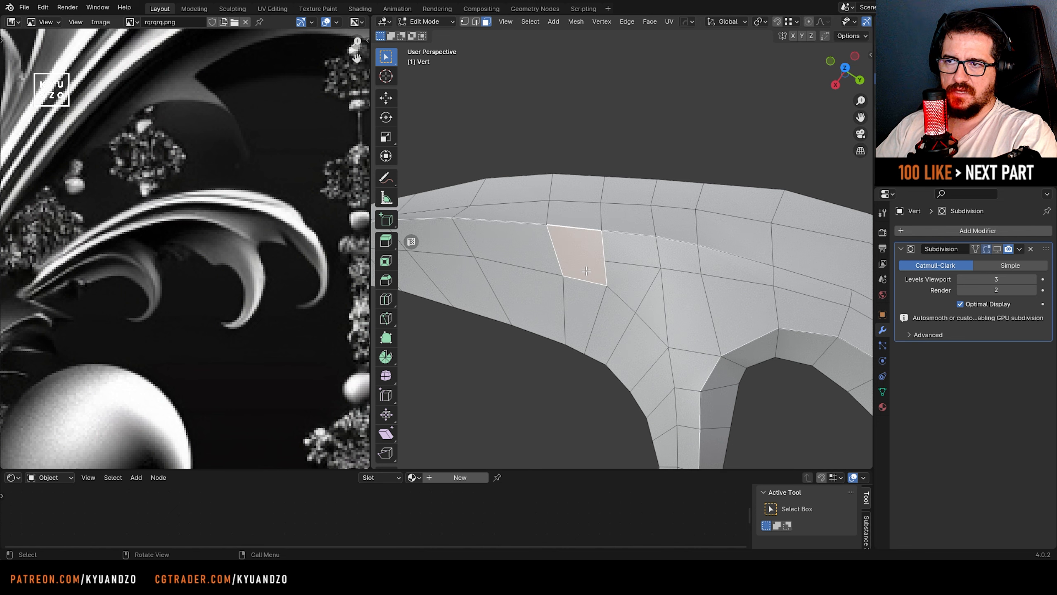
{"action": "middle_click_drag", "start_coordinate": [569, 259], "coordinate": [674, 254]}
{"action": "key", "text": "ctrl+r"}
{"action": "left_click", "coordinate": [677, 255]}
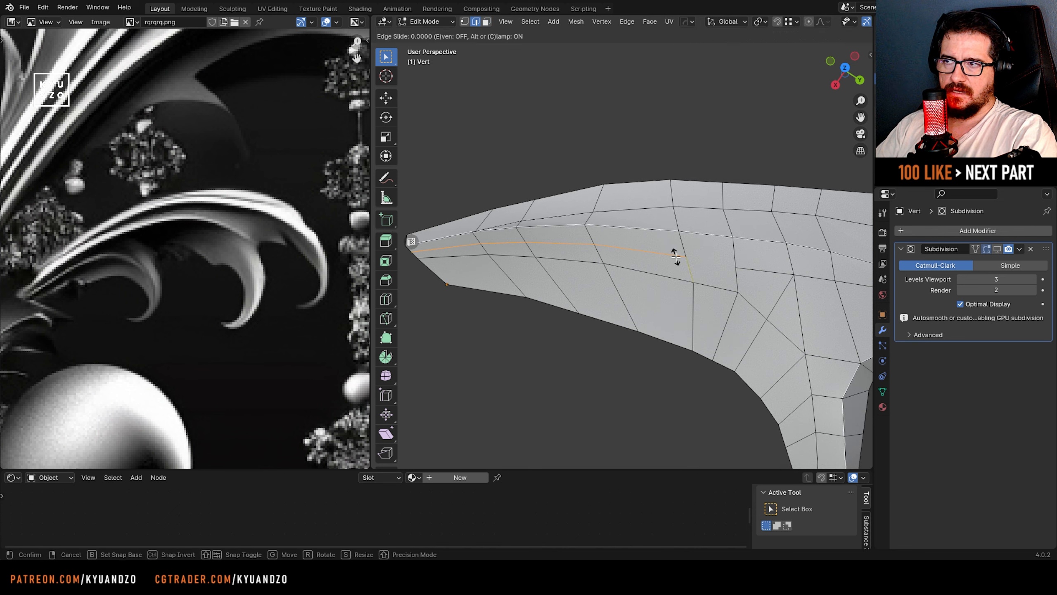
{"action": "right_click", "coordinate": [720, 281]}
- Connect the new loop's end vertex to the middle vertex on the next cross edge near the junction
{"action": "left_click", "coordinate": [736, 267]}
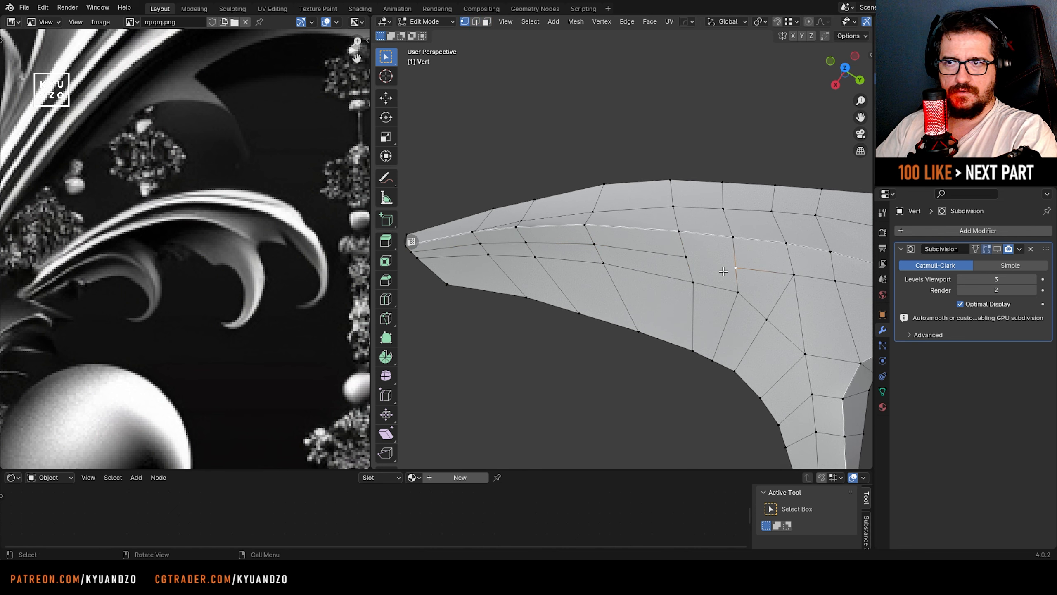
{"action": "left_click", "coordinate": [686, 256], "text": "shift"}
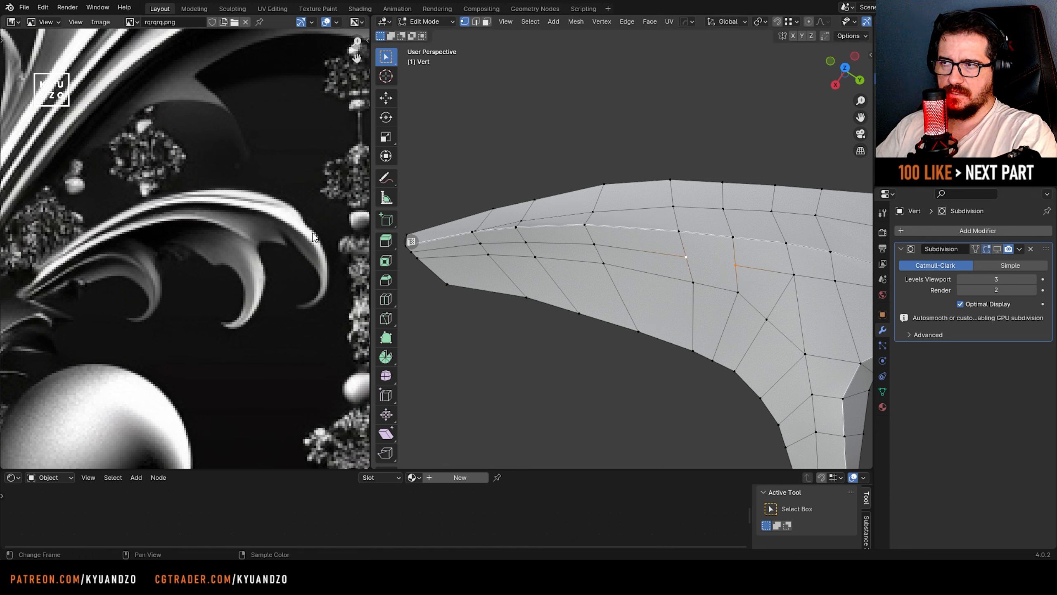
{"action": "middle_click_drag", "start_coordinate": [719, 258], "coordinate": [647, 258], "text": "shift"}
{"action": "scroll", "coordinate": [571, 244], "scroll_direction": "up", "scroll_amount": 1}
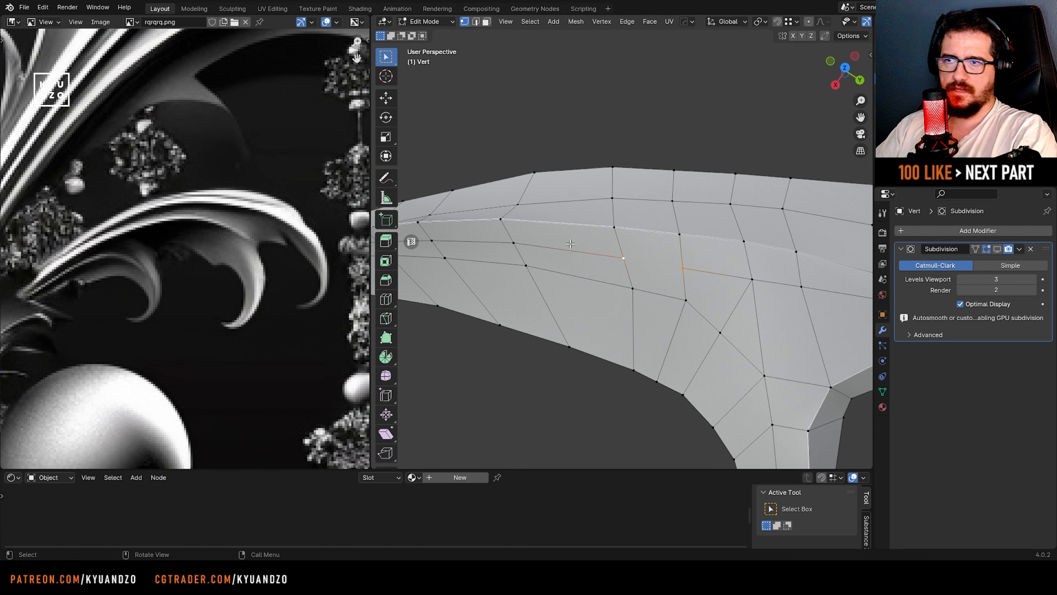
{"action": "left_click", "coordinate": [682, 269]}
{"action": "left_click", "coordinate": [624, 259], "text": "shift"}
{"action": "scroll", "coordinate": [636, 281], "scroll_direction": "down", "scroll_amount": 4}
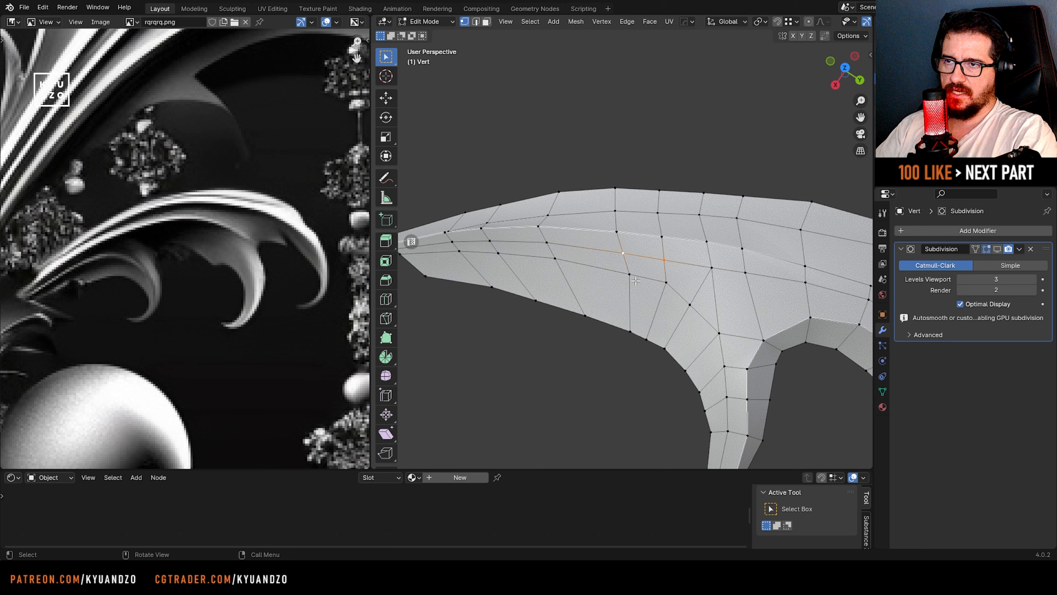
- Preview the surface in Object Mode, then slide the junction vertex below the new connection slightly toward the leaf tip
{"action": "key", "text": "Tab"}
{"action": "middle_click_drag", "start_coordinate": [637, 274], "coordinate": [607, 278], "text": "shift"}
{"action": "key", "text": "Tab"}
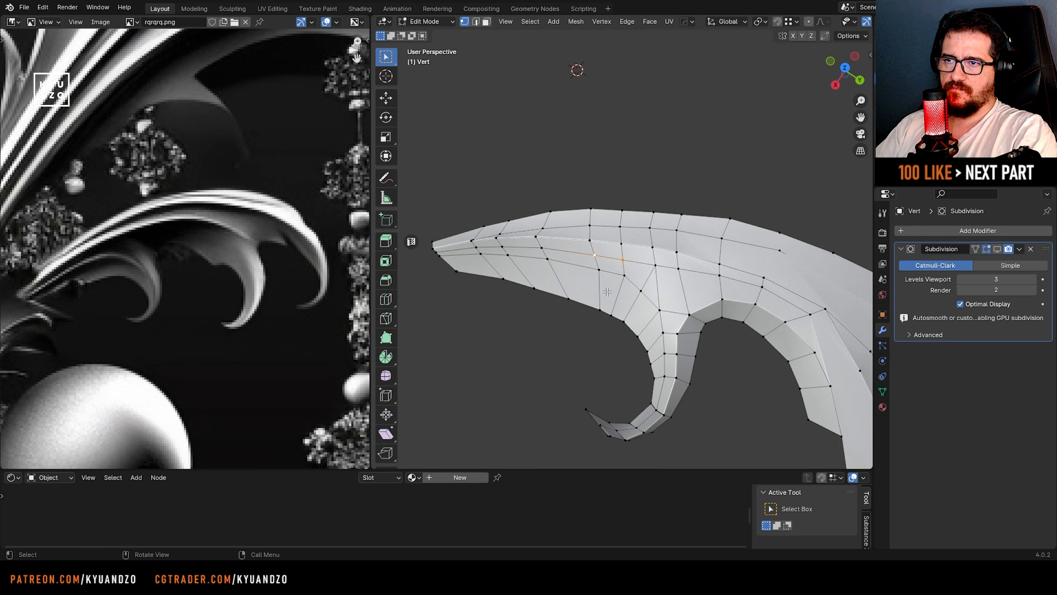
{"action": "scroll", "coordinate": [607, 291], "scroll_direction": "up", "scroll_amount": 6}
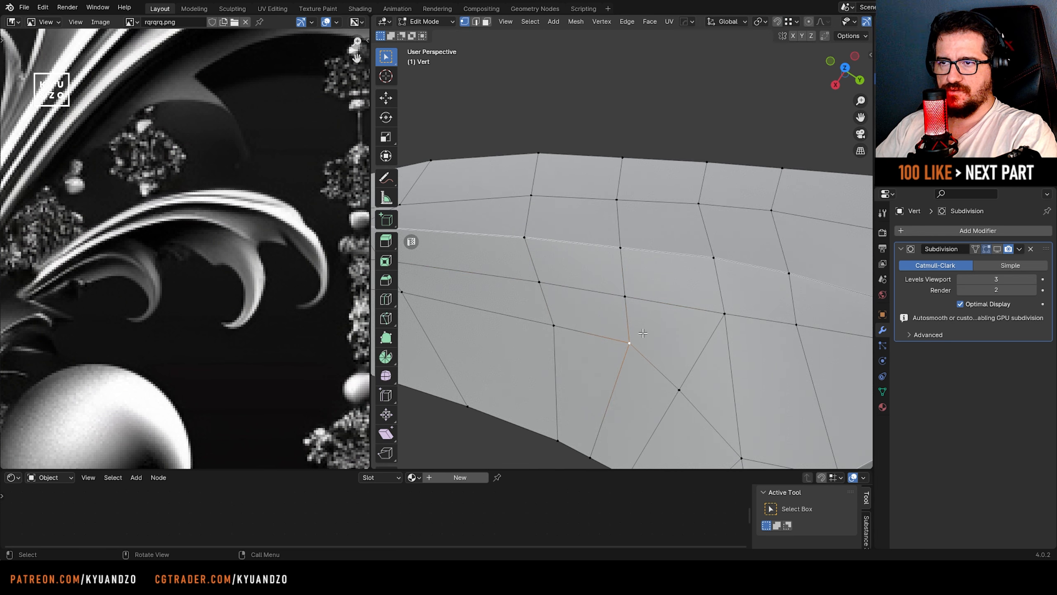
{"action": "key", "text": "shift+v"}
{"action": "left_click", "coordinate": [647, 330]}
{"action": "middle_click_drag", "start_coordinate": [646, 330], "coordinate": [611, 280], "text": "shift"}
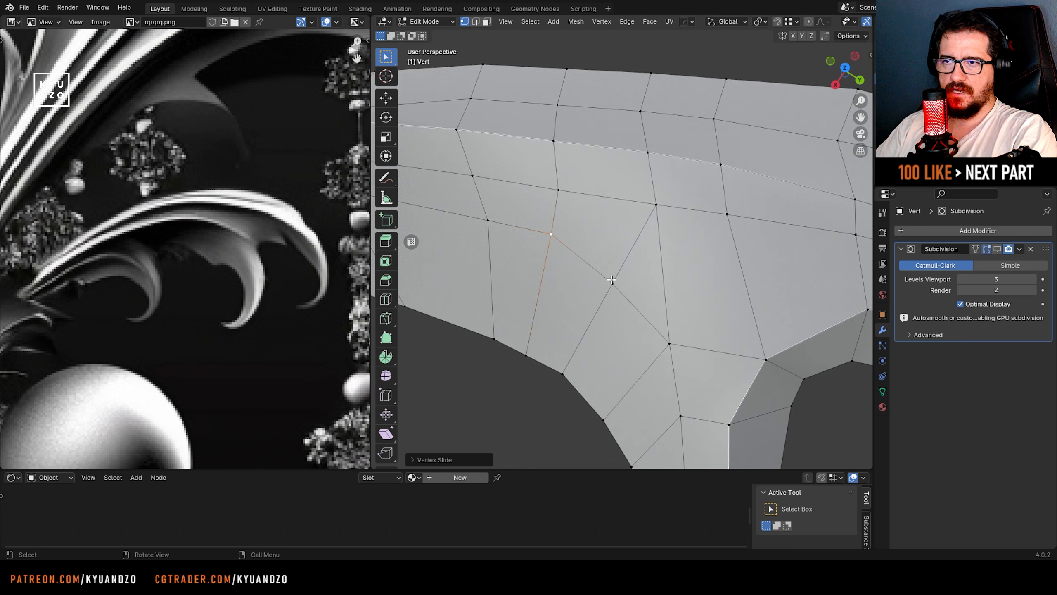
- Knife-cut from the next vertex along the junction's diagonal straight up to the horizontal edge above it
{"action": "left_click", "coordinate": [612, 280]}
{"action": "scroll", "coordinate": [611, 280], "scroll_direction": "down", "scroll_amount": 5}
{"action": "scroll", "coordinate": [611, 270], "scroll_direction": "up", "scroll_amount": 5}
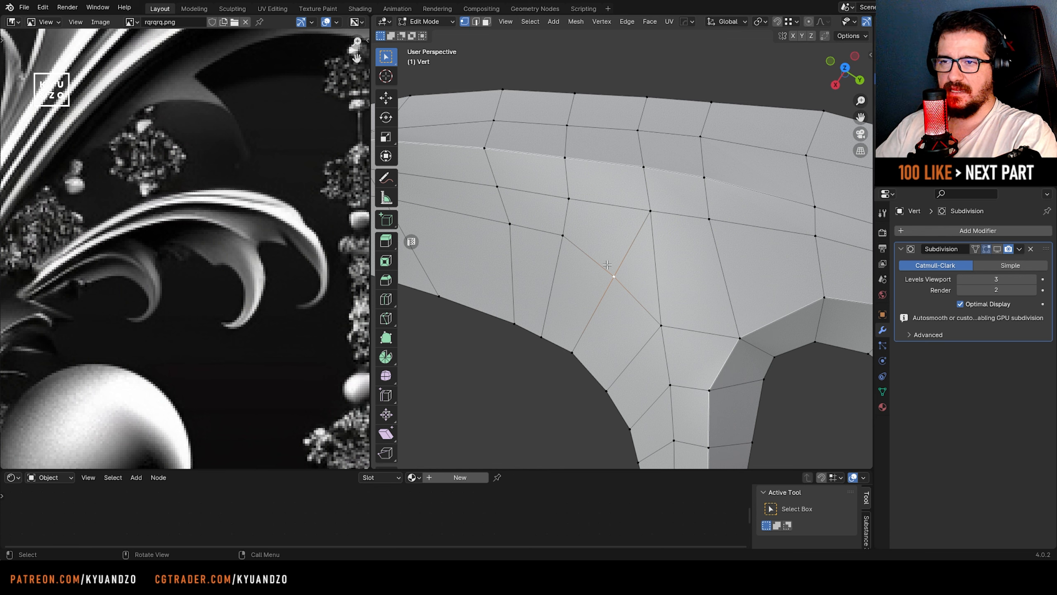
{"action": "scroll", "coordinate": [602, 262], "scroll_direction": "up", "scroll_amount": 3, "text": "shift"}
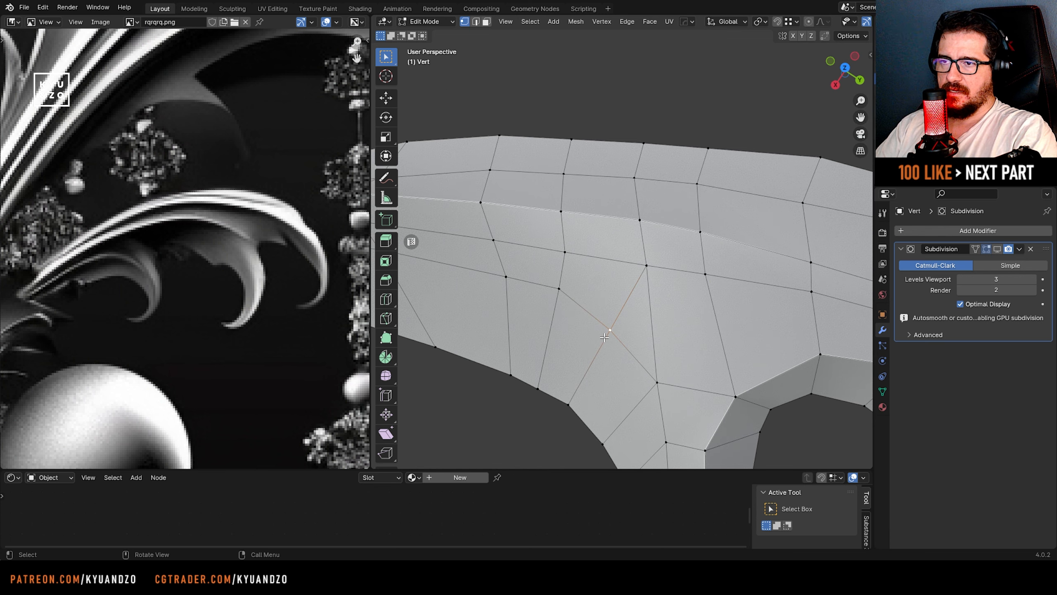
{"action": "key", "text": "k"}
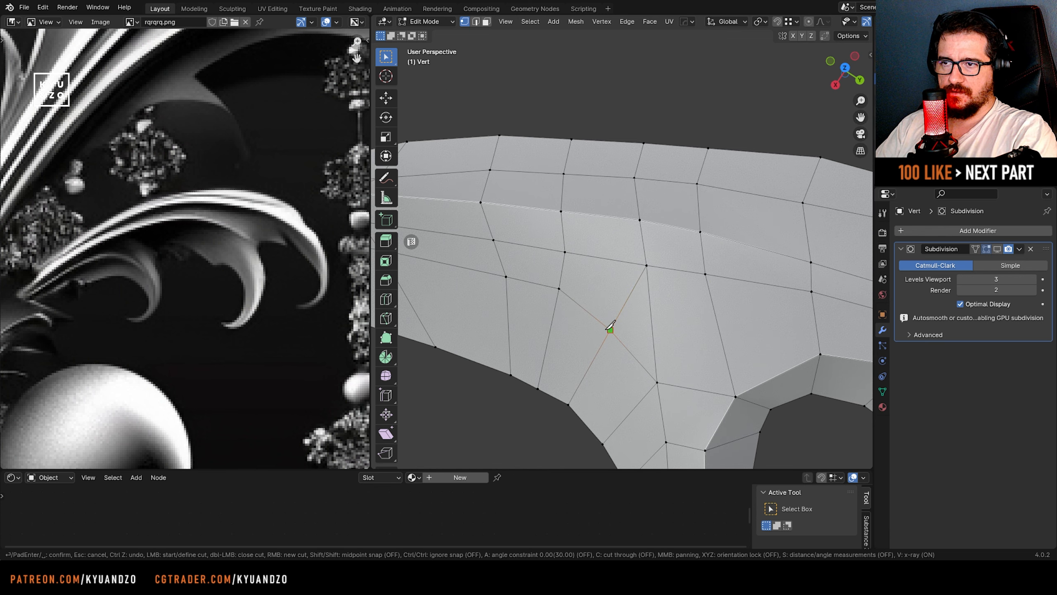
{"action": "left_click", "coordinate": [610, 329]}
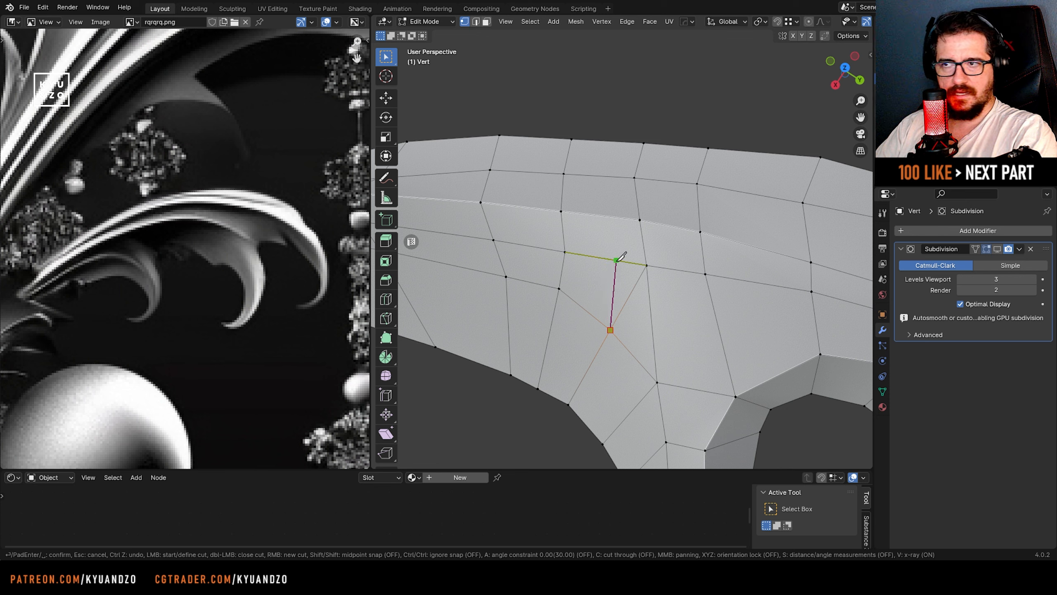
{"action": "key", "text": "Return"}
- Dissolve the diagonal edge beside the new knife cut
{"action": "key", "text": "2"}
{"action": "left_click", "coordinate": [631, 298]}
{"action": "key", "text": "x"}
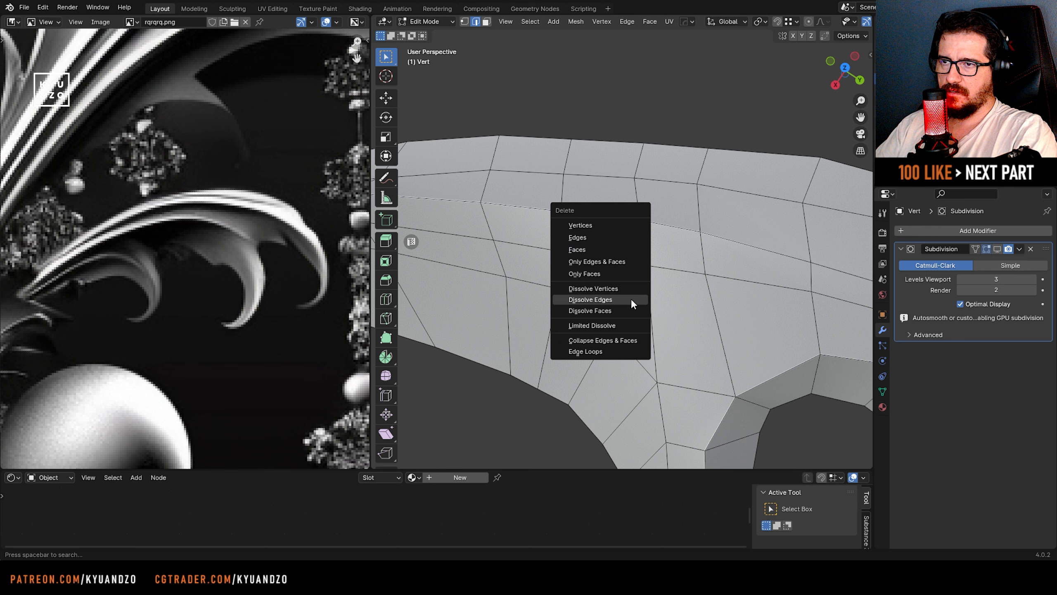
{"action": "left_click", "coordinate": [631, 298]}
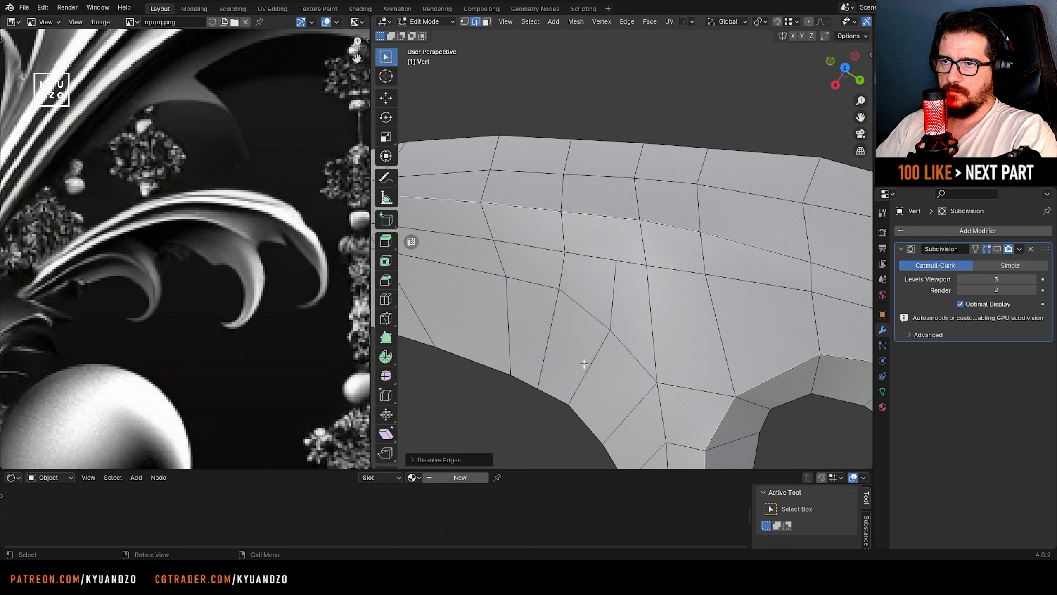
- Slide the knife cut's upper vertex slightly along the horizontal edge toward the leaf tip
{"action": "left_click", "coordinate": [612, 278]}
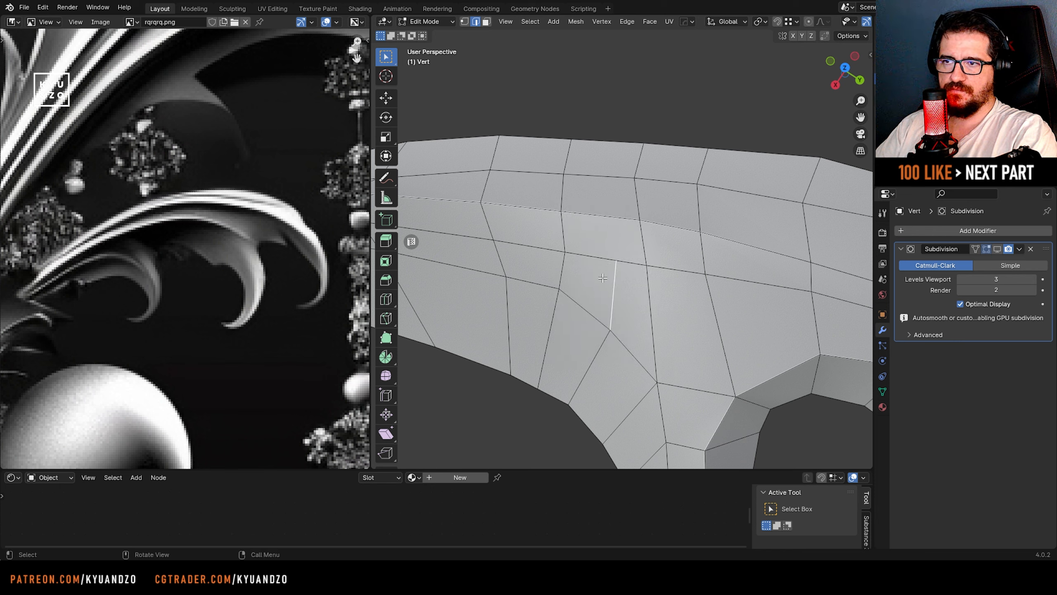
{"action": "key", "text": "1"}
{"action": "left_click", "coordinate": [620, 265]}
{"action": "key", "text": "g"}
{"action": "key", "text": "g"}
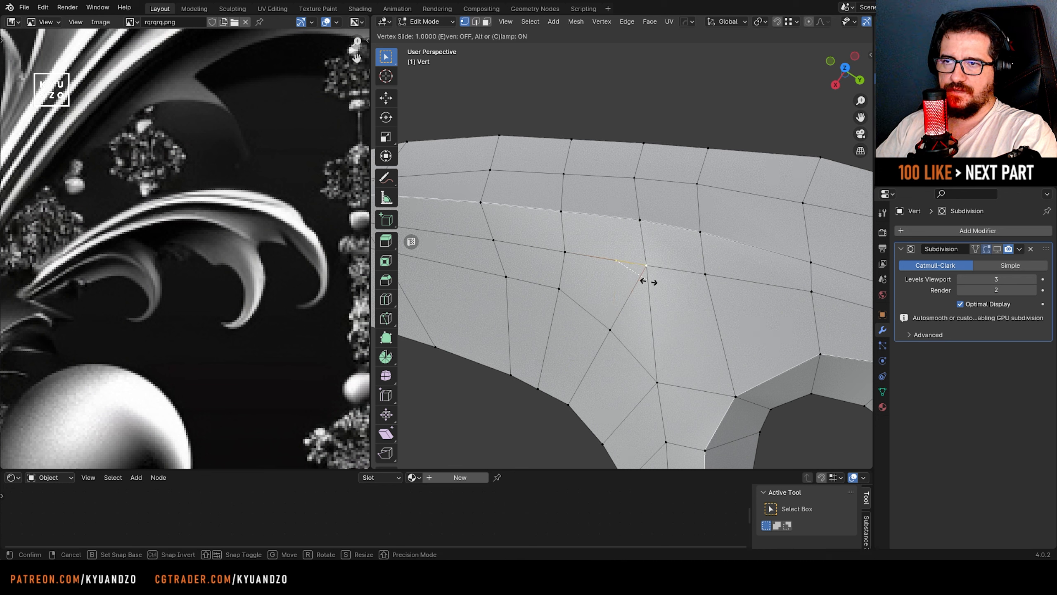
{"action": "left_click", "coordinate": [612, 268]}
- Insert a loop cut across the two rows above the ridge, aligned with the knife cut, and connect it to the cut's upper vertex
{"action": "key", "text": "ctrl+r"}
{"action": "right_click", "coordinate": [607, 151]}
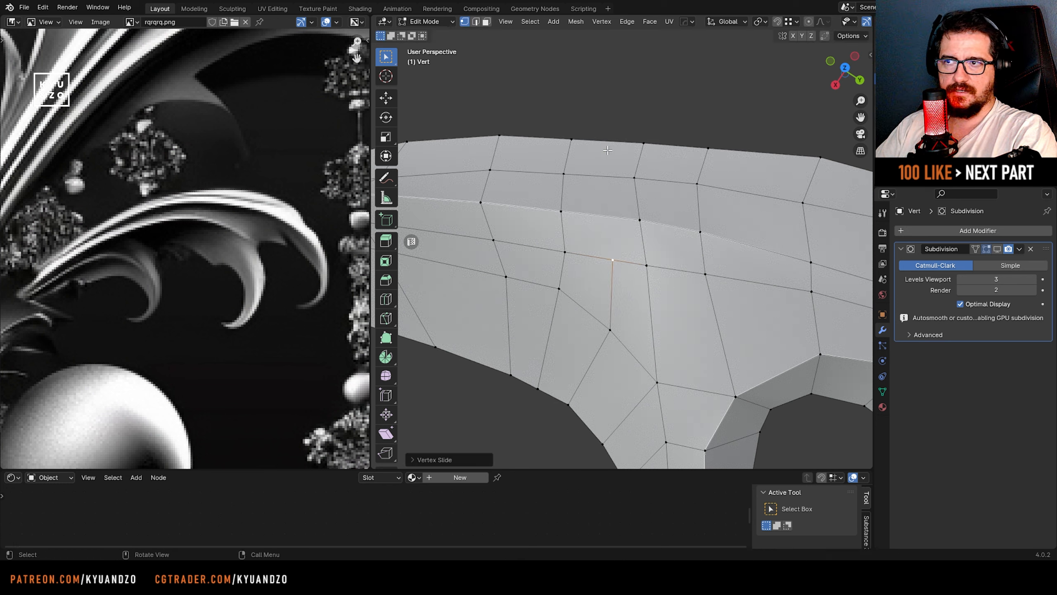
{"action": "middle_click_drag", "start_coordinate": [601, 179], "coordinate": [616, 255], "text": "shift"}
{"action": "scroll", "coordinate": [616, 254], "scroll_direction": "up", "scroll_amount": 1}
{"action": "key", "text": "ctrl+r"}
{"action": "left_click", "coordinate": [616, 254]}
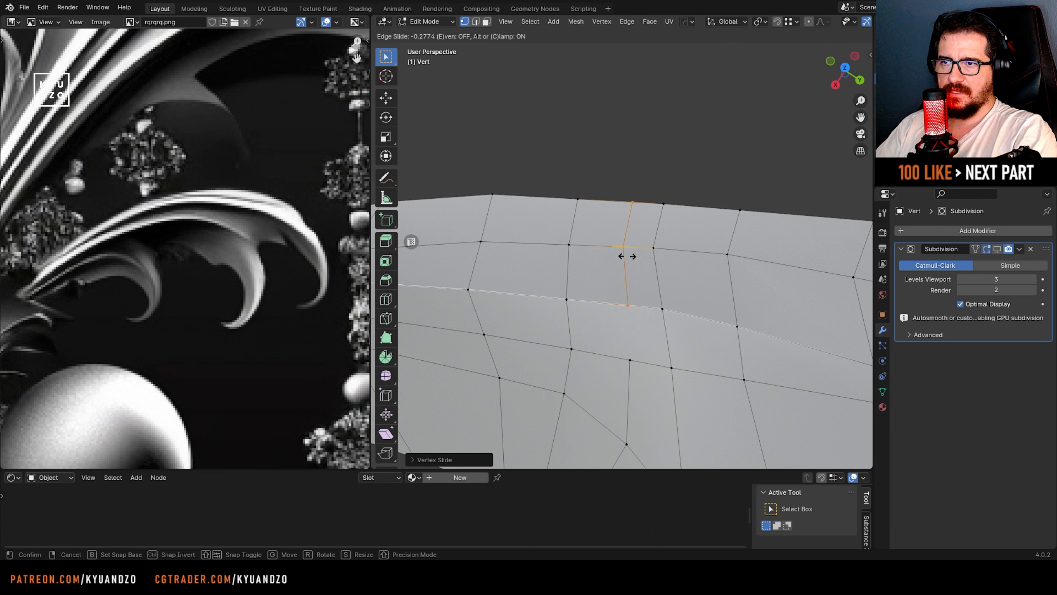
{"action": "left_click", "coordinate": [627, 256]}
{"action": "left_click", "coordinate": [635, 332]}
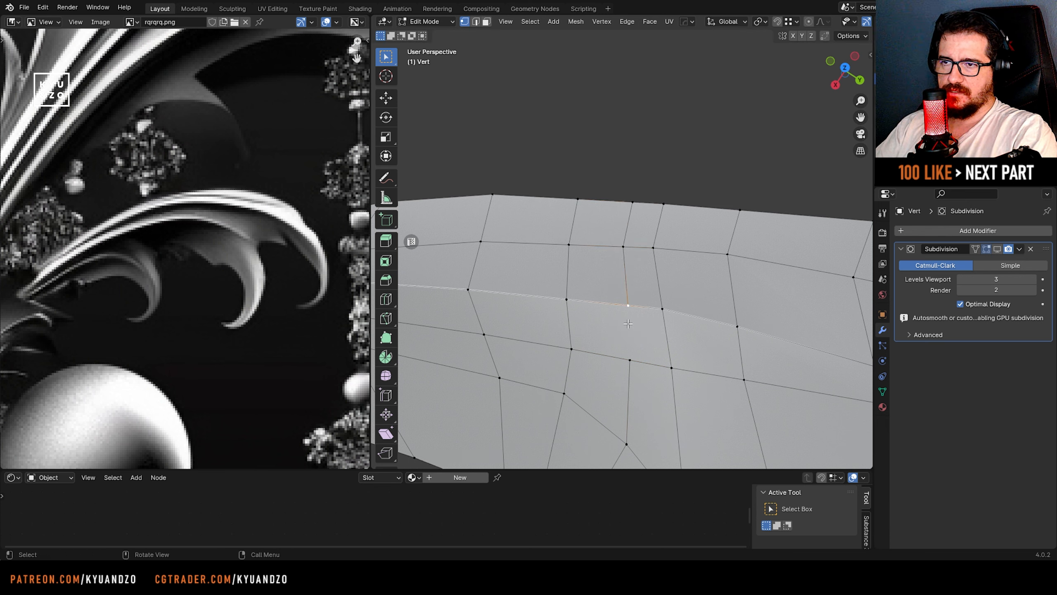
{"action": "scroll", "coordinate": [626, 323], "scroll_direction": "down", "scroll_amount": 2}
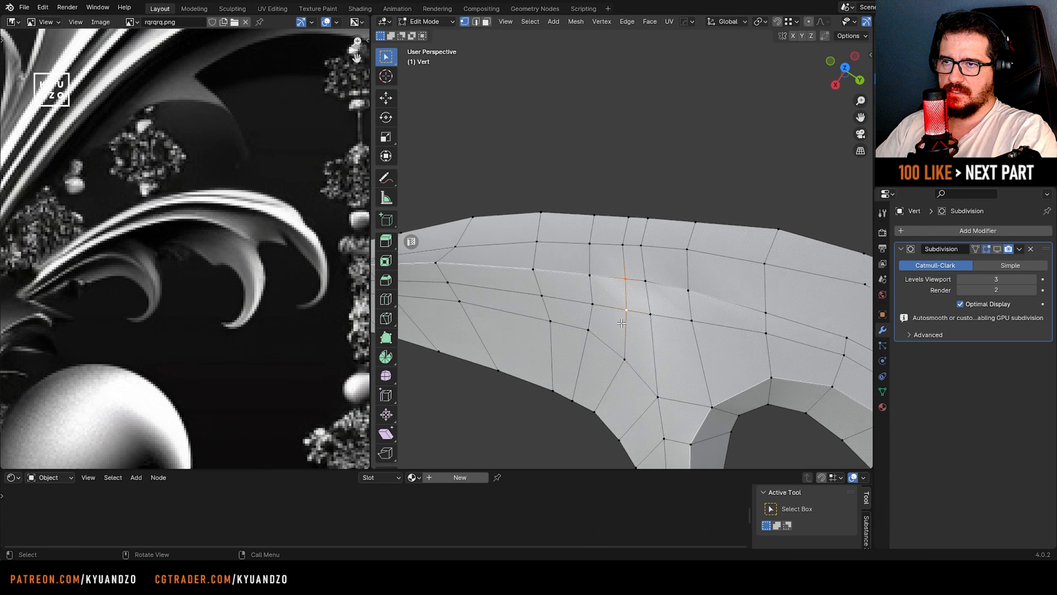
- Preview the leaf's surface around the connected loop in Object Mode, then resume mesh editing
{"action": "key", "text": "Tab"}
{"action": "scroll", "coordinate": [621, 324], "scroll_direction": "up", "scroll_amount": 1}
{"action": "key", "text": "Tab"}
{"action": "middle_click_drag", "start_coordinate": [618, 329], "coordinate": [620, 250], "text": "shift"}
{"action": "key", "text": "ctrl+r"}
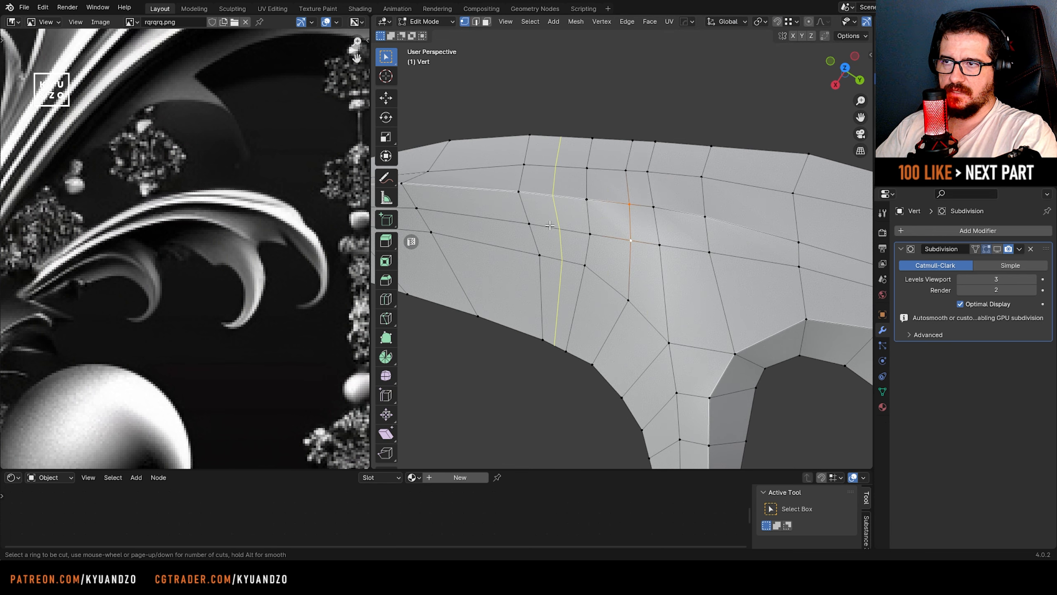
{"action": "key", "text": "Escape"}
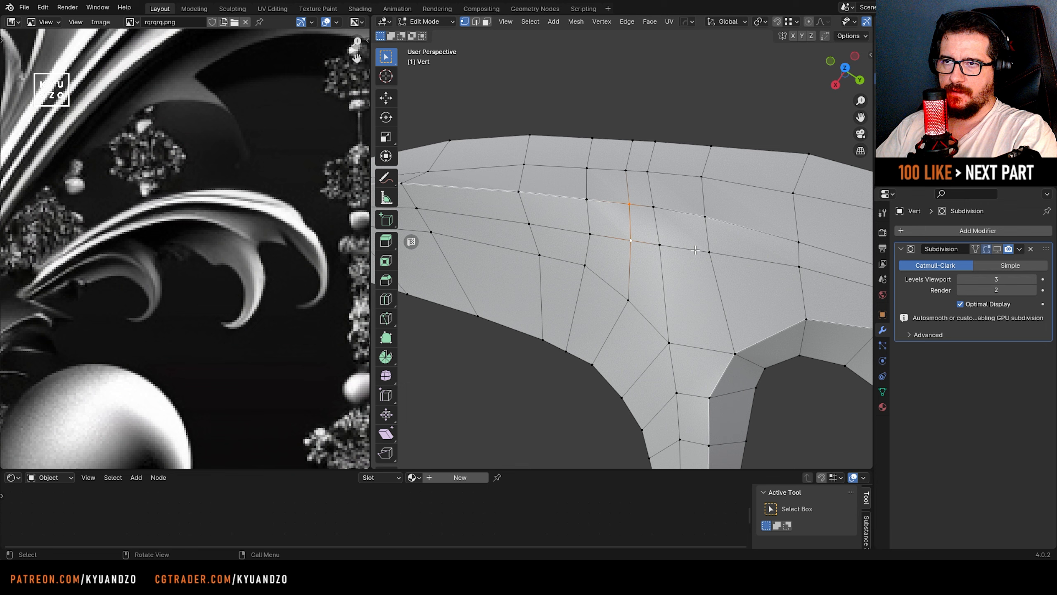
- Slide the ridge vertex above the arch between the curls toward the upper row and adjust its height along Z
{"action": "scroll", "coordinate": [695, 250], "scroll_direction": "down", "scroll_amount": 2}
{"action": "key", "text": "shift+v"}
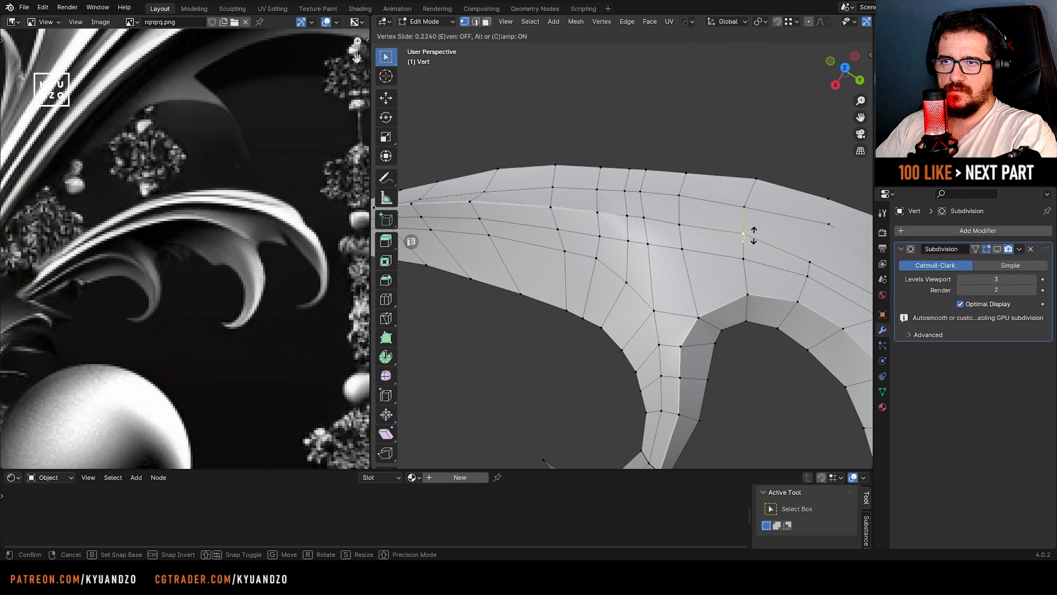
{"action": "left_click", "coordinate": [753, 236]}
{"action": "middle_click_drag", "start_coordinate": [753, 235], "coordinate": [637, 227]}
{"action": "key", "text": "g"}
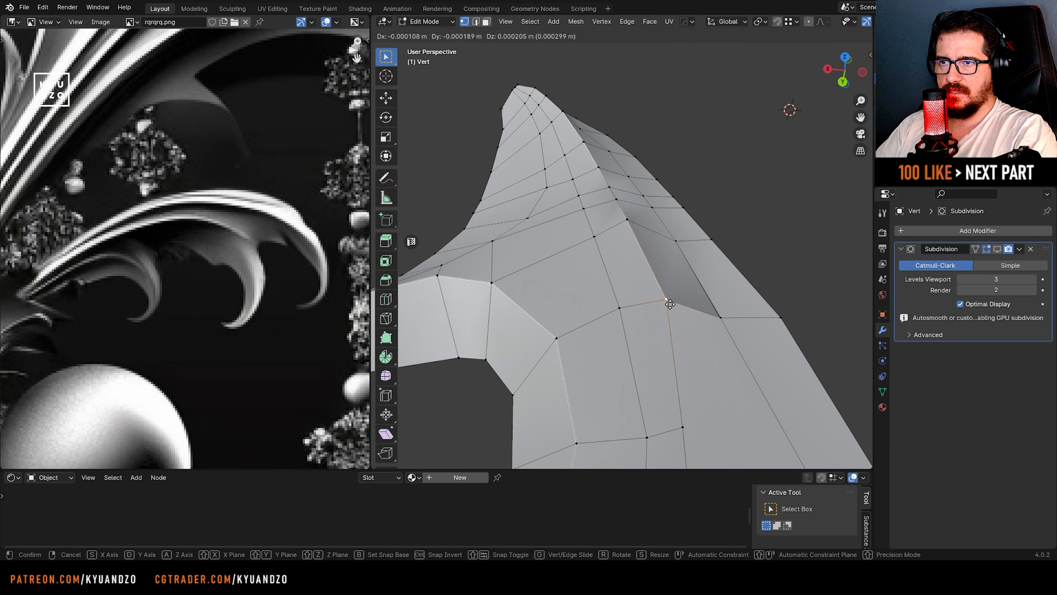
{"action": "key", "text": "z"}
{"action": "left_click", "coordinate": [673, 297]}
- Adjust the heights of two neighbouring vertices on the row behind the ridge along Z
{"action": "middle_click_drag", "start_coordinate": [675, 325], "coordinate": [596, 317]}
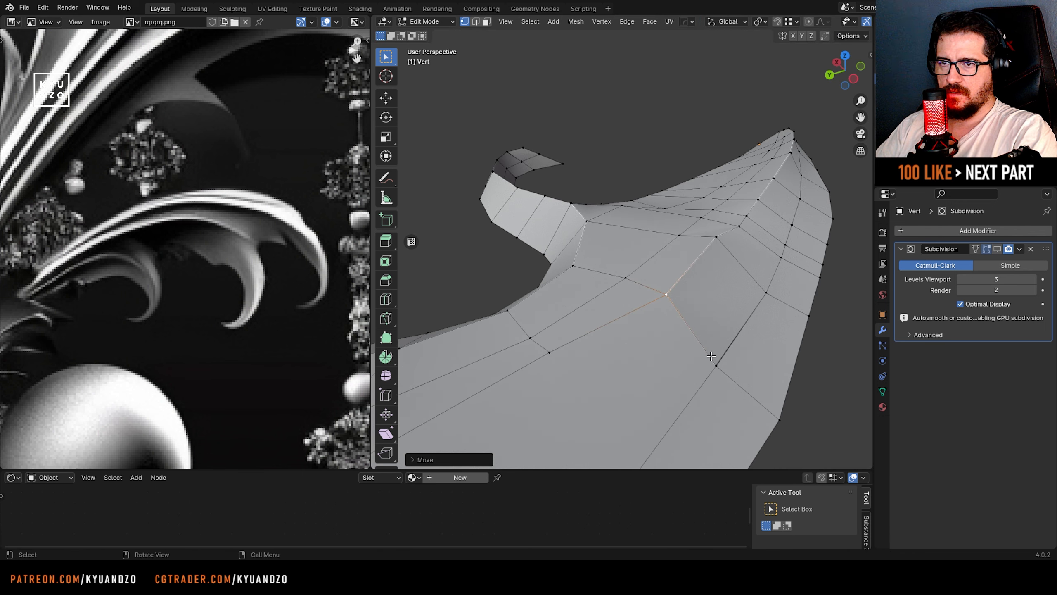
{"action": "left_click", "coordinate": [712, 357]}
{"action": "key", "text": "g"}
{"action": "key", "text": "a"}
{"action": "left_click", "coordinate": [713, 344]}
{"action": "left_click", "coordinate": [768, 285]}
{"action": "key", "text": "g"}
{"action": "key", "text": "z"}
{"action": "left_click", "coordinate": [756, 292]}
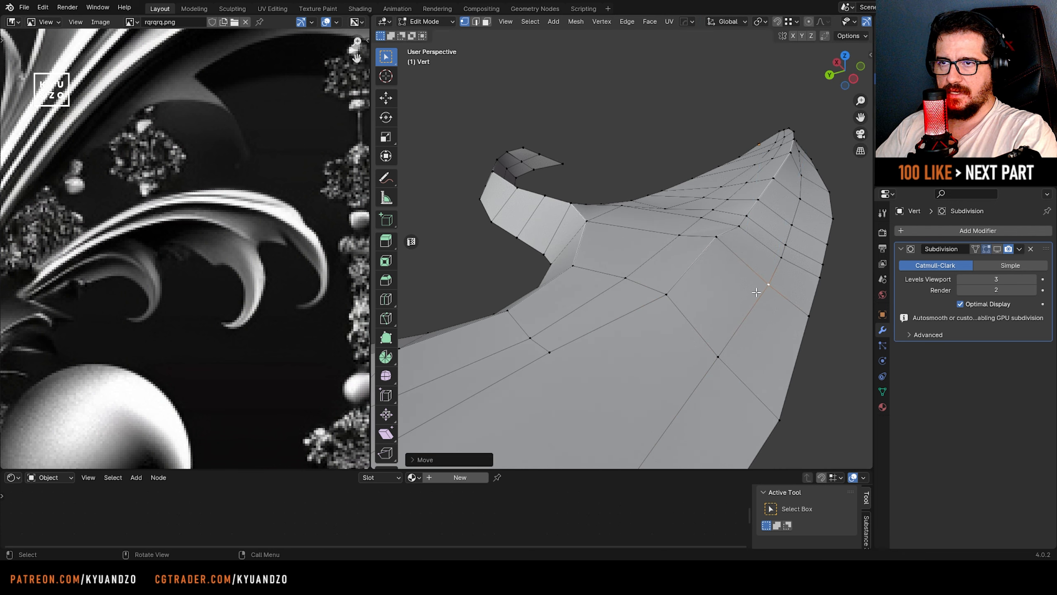
- Raise the vertex on the row below the ridge near the small curl slightly along Z
{"action": "left_click", "coordinate": [683, 236]}
{"action": "key", "text": "g"}
{"action": "key", "text": "z"}
{"action": "left_click", "coordinate": [684, 231]}
- From a low side view, raise two adjacent ridge vertices along Z to flatten the dip in the ridge line
{"action": "middle_click_drag", "start_coordinate": [684, 233], "coordinate": [626, 359]}
{"action": "left_click", "coordinate": [629, 358]}
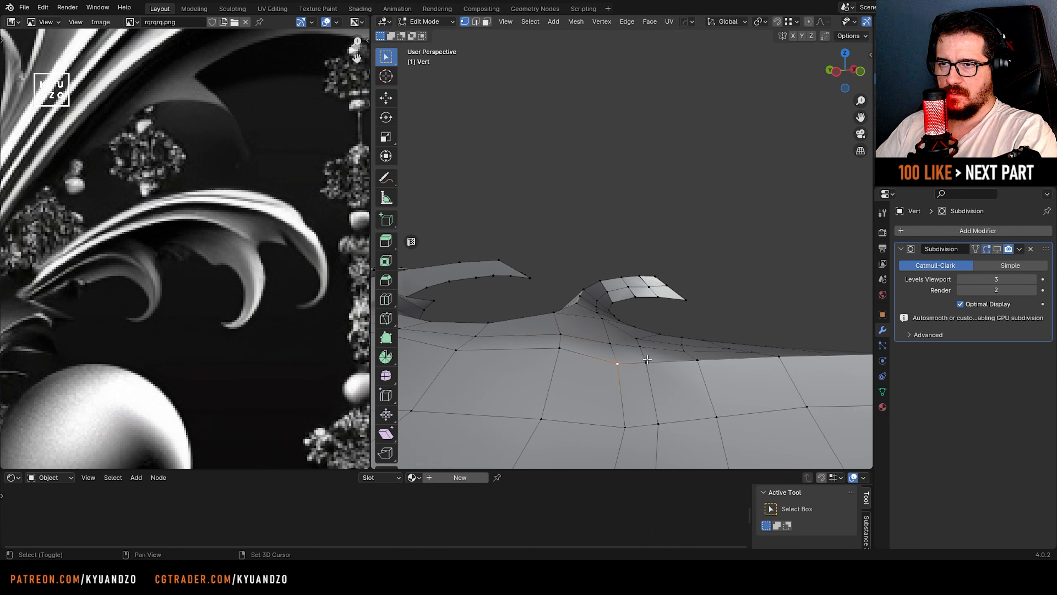
{"action": "key", "text": "g"}
{"action": "key", "text": "z"}
{"action": "left_click", "coordinate": [647, 356]}
{"action": "left_click", "coordinate": [620, 363]}
{"action": "key", "text": "g"}
{"action": "key", "text": "a"}
{"action": "left_click", "coordinate": [619, 359]}
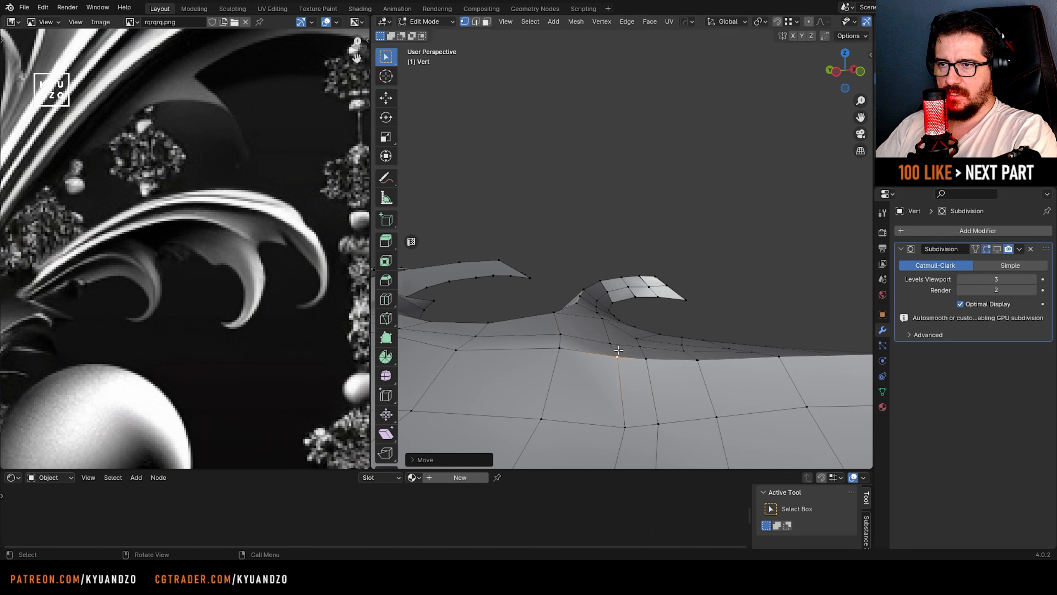
- Lower the next ridge vertex beside the flattened dip slightly along Z
{"action": "left_click", "coordinate": [618, 343]}
{"action": "left_click", "coordinate": [552, 348]}
{"action": "key", "text": "g"}
{"action": "key", "text": "z"}
{"action": "left_click", "coordinate": [553, 352]}
- Level three neighbouring vertices on the row behind the ridge by moving each one along Z
{"action": "middle_click_drag", "start_coordinate": [554, 351], "coordinate": [560, 235], "text": "shift"}
{"action": "left_click", "coordinate": [626, 278]}
{"action": "key", "text": "g"}
{"action": "key", "text": "z"}
{"action": "left_click", "coordinate": [657, 261]}
{"action": "left_click", "coordinate": [664, 265]}
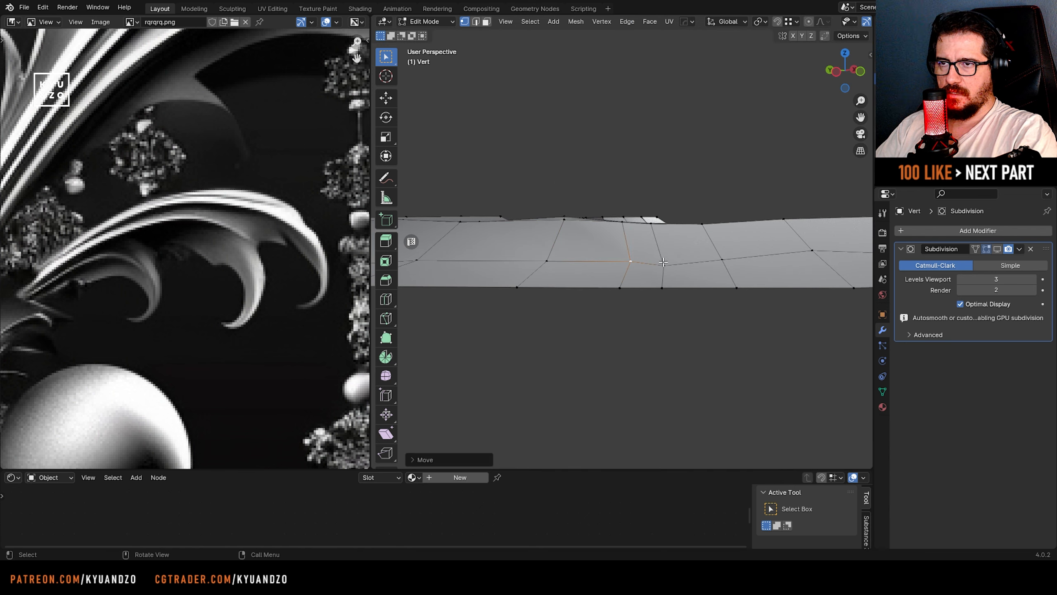
{"action": "key", "text": "g"}
{"action": "key", "text": "z"}
{"action": "left_click", "coordinate": [664, 260]}
{"action": "left_click", "coordinate": [723, 258]}
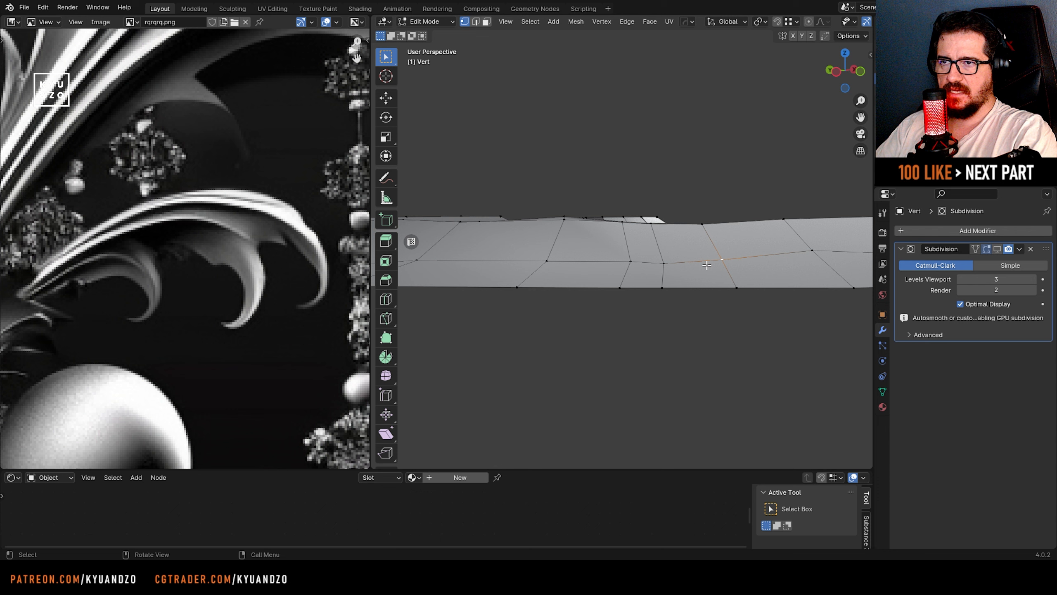
{"action": "key", "text": "g"}
{"action": "key", "text": "z"}
{"action": "left_click", "coordinate": [723, 262]}
- Preview the smoothed leaf in Object Mode around the small curl and save the file
{"action": "left_click", "coordinate": [546, 261]}
{"action": "middle_click_drag", "start_coordinate": [623, 265], "coordinate": [690, 276]}
{"action": "key", "text": "Tab"}
{"action": "scroll", "coordinate": [689, 277], "scroll_direction": "down", "scroll_amount": 4}
{"action": "middle_click_drag", "start_coordinate": [577, 254], "coordinate": [574, 341], "text": "shift"}
{"action": "middle_click_drag", "start_coordinate": [674, 225], "coordinate": [627, 219]}
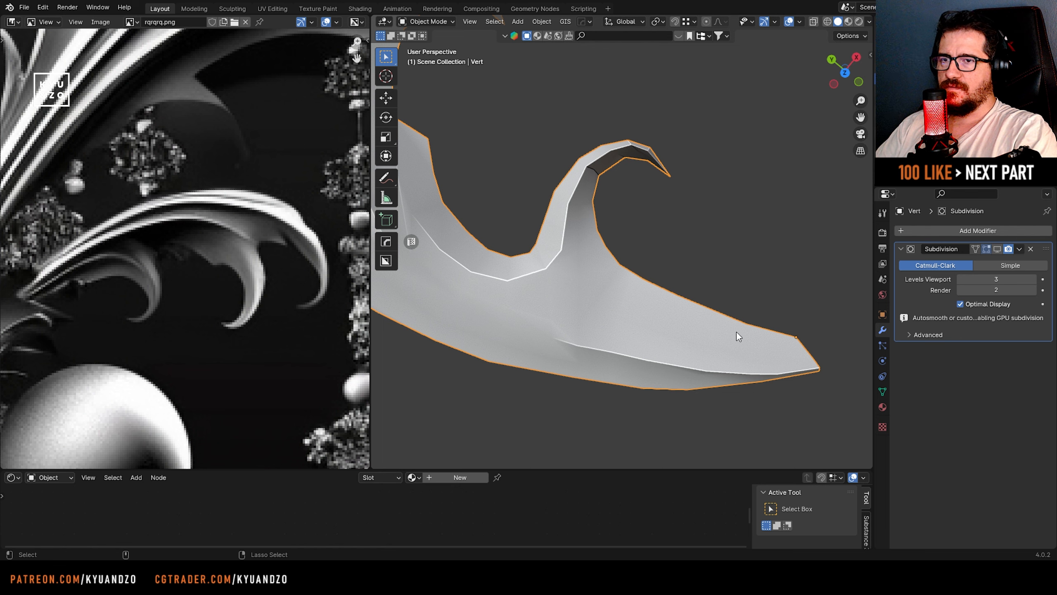
{"action": "key", "text": "ctrl+s"}
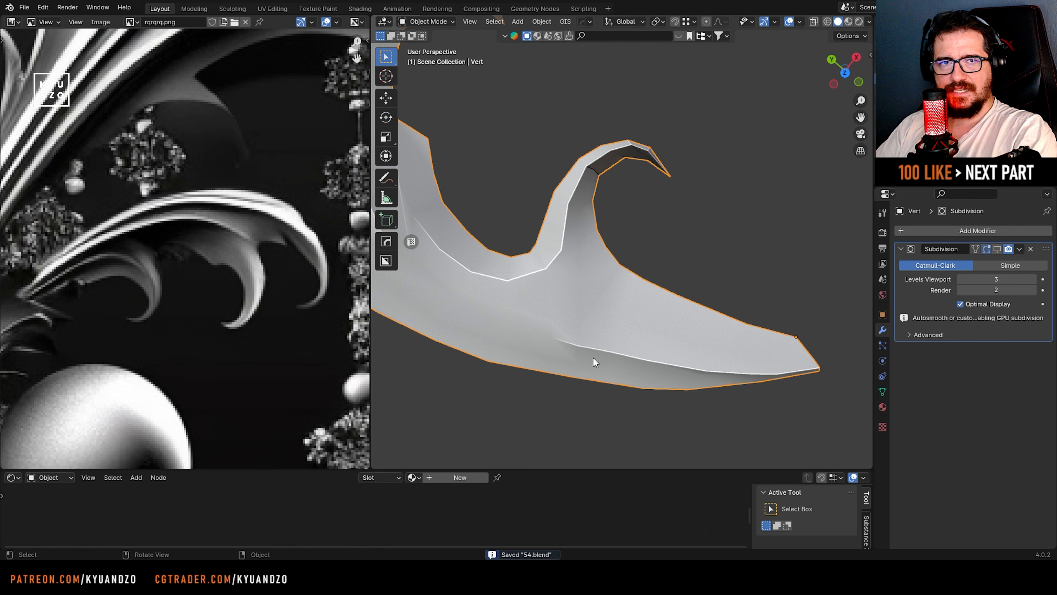
- In Edit Mode, raise the ridge vertex above the small curl's junction about 0.0038 m along Z to straighten the ridge line
{"action": "key", "text": "Tab"}
{"action": "scroll", "coordinate": [574, 161], "scroll_direction": "up", "scroll_amount": 3}
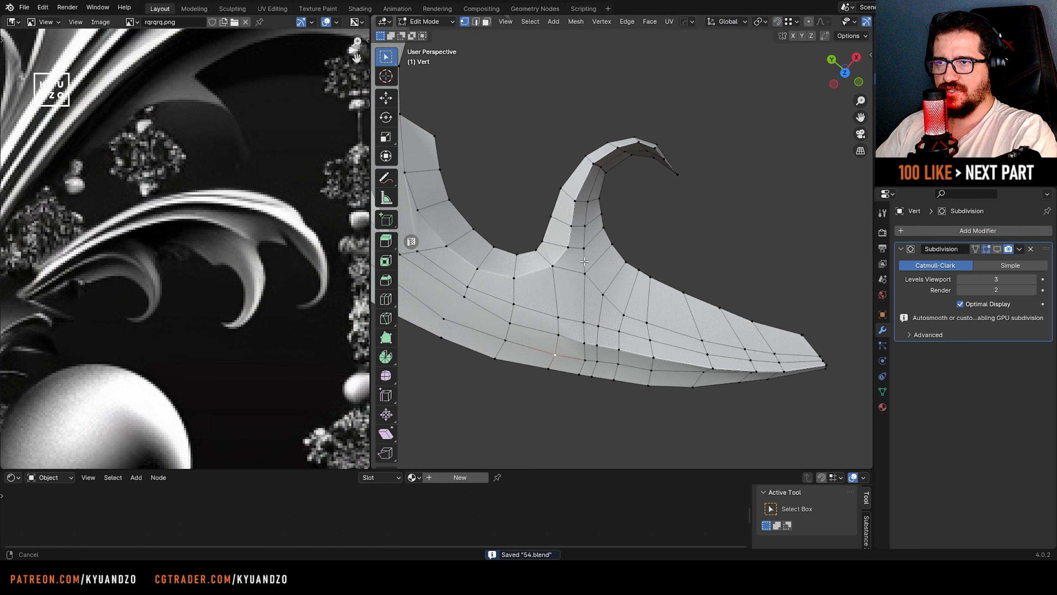
{"action": "middle_click_drag", "start_coordinate": [574, 161], "coordinate": [467, 227], "text": "shift"}
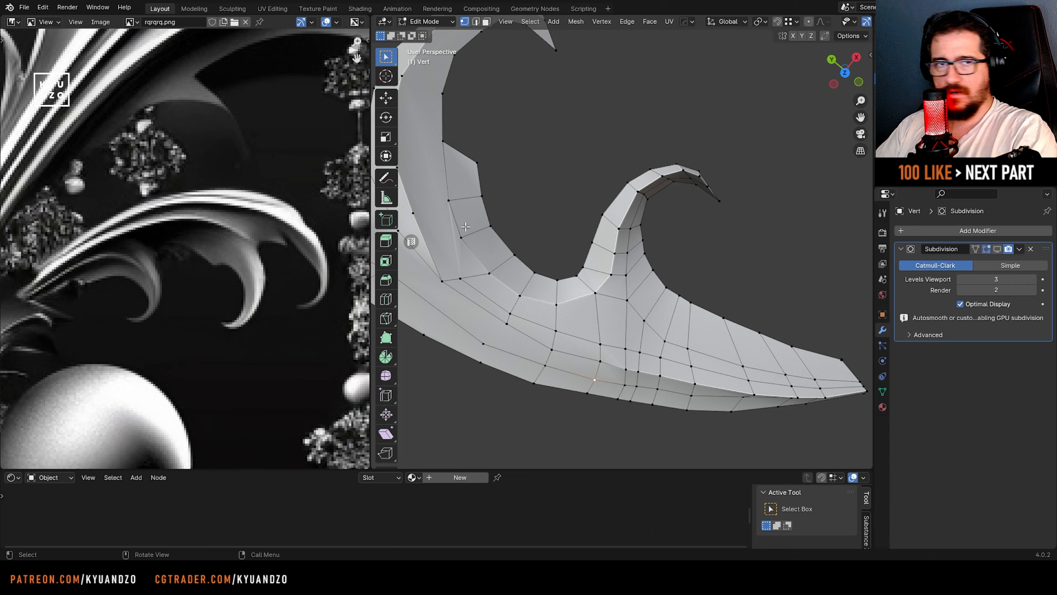
{"action": "middle_click_drag", "start_coordinate": [465, 227], "coordinate": [558, 201]}
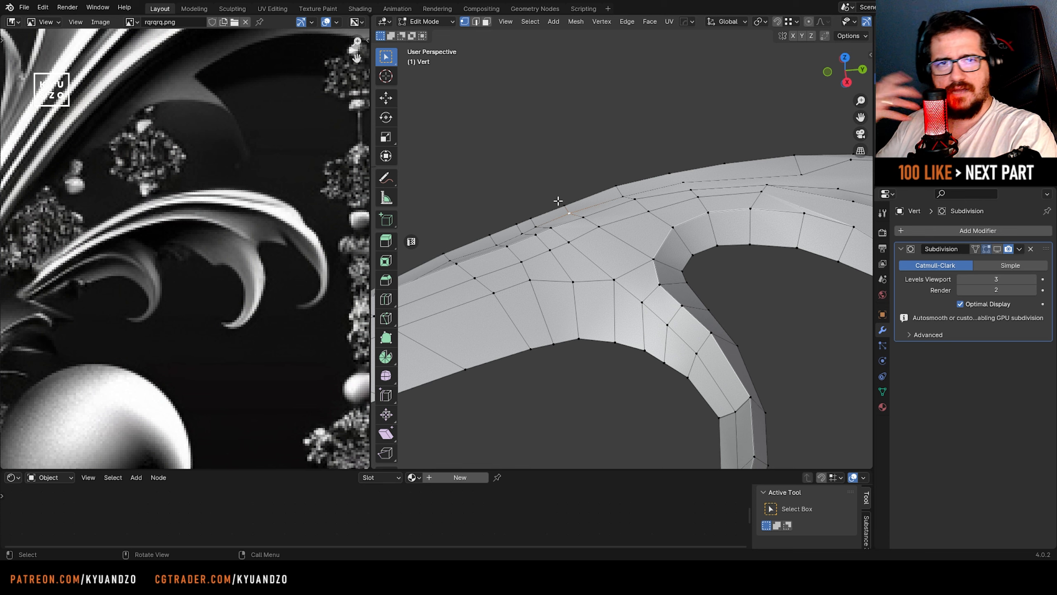
{"action": "scroll", "coordinate": [590, 354], "scroll_direction": "up", "scroll_amount": 1}
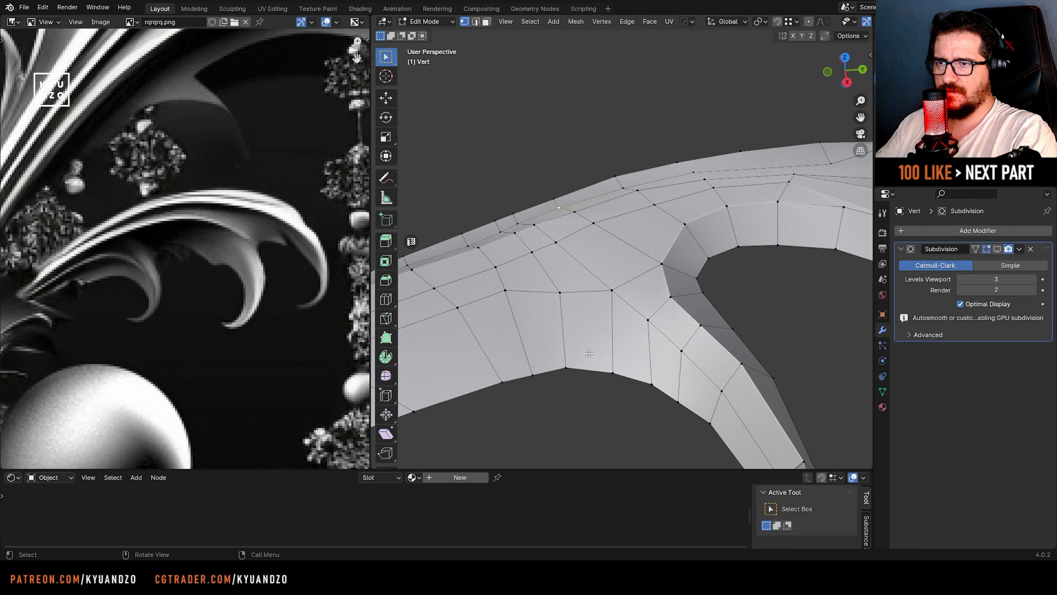
{"action": "scroll", "coordinate": [591, 348], "scroll_direction": "up", "scroll_amount": 1}
{"action": "middle_click_drag", "start_coordinate": [605, 220], "coordinate": [645, 333]}
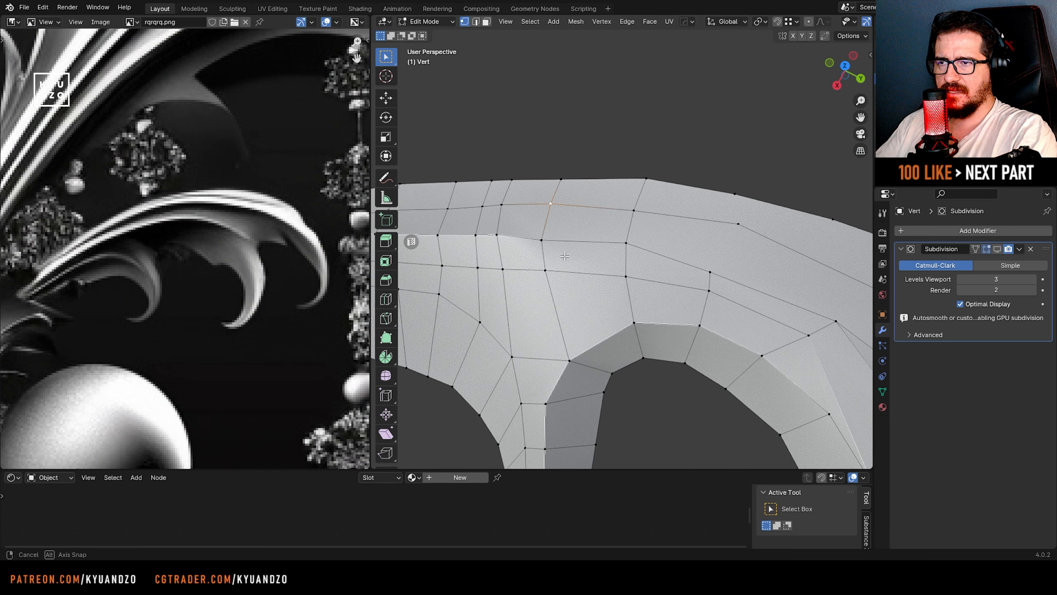
{"action": "scroll", "coordinate": [649, 343], "scroll_direction": "down", "scroll_amount": 3}
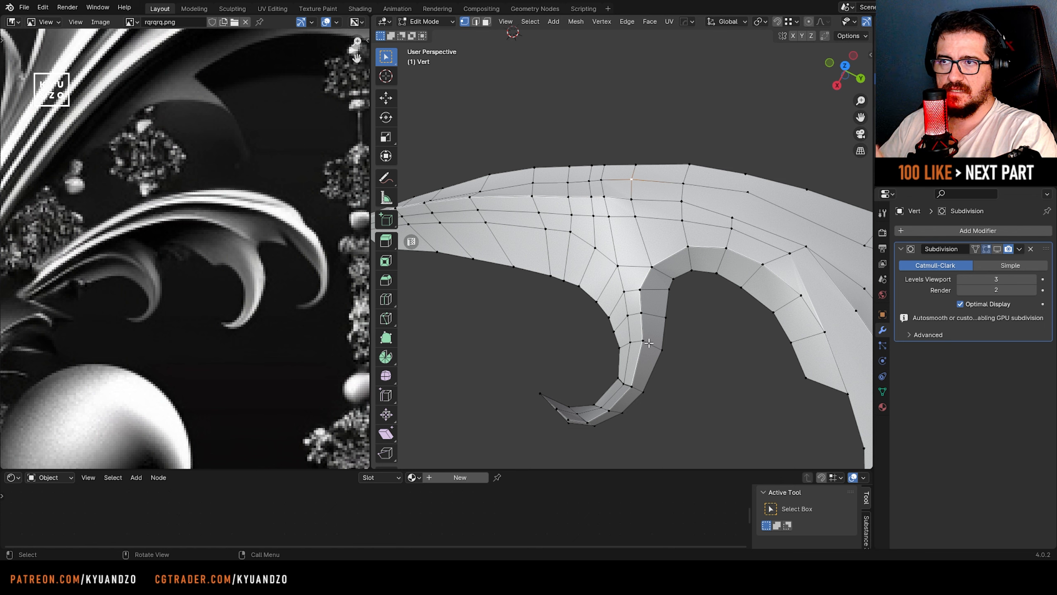
{"action": "scroll", "coordinate": [675, 271], "scroll_direction": "up", "scroll_amount": 4}
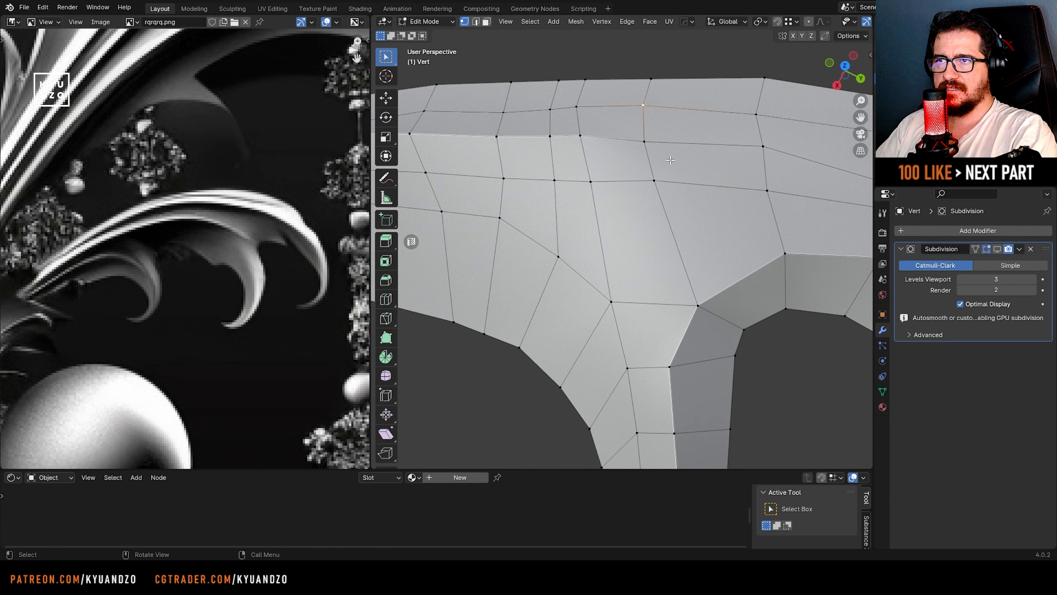
{"action": "key", "text": "g"}
{"action": "key", "text": "z"}
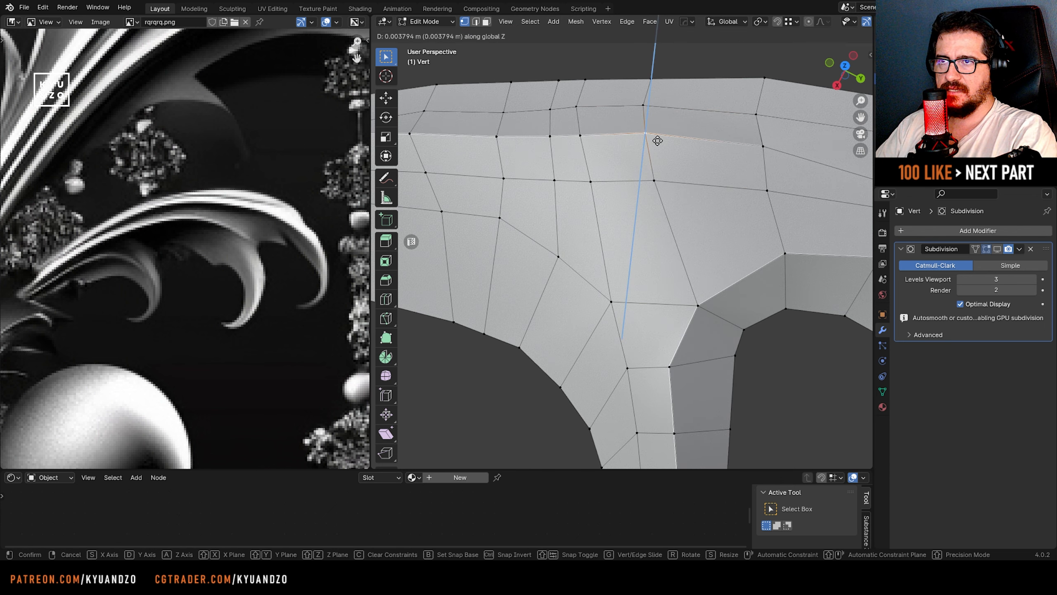
{"action": "left_click", "coordinate": [657, 141]}
- Vertex-slide the ridge vertex of the edge loop beside the junction, toward the pointed end, and its neighbour on the row below
{"action": "scroll", "coordinate": [656, 166], "scroll_direction": "down", "scroll_amount": 5}
{"action": "scroll", "coordinate": [649, 193], "scroll_direction": "up", "scroll_amount": 3}
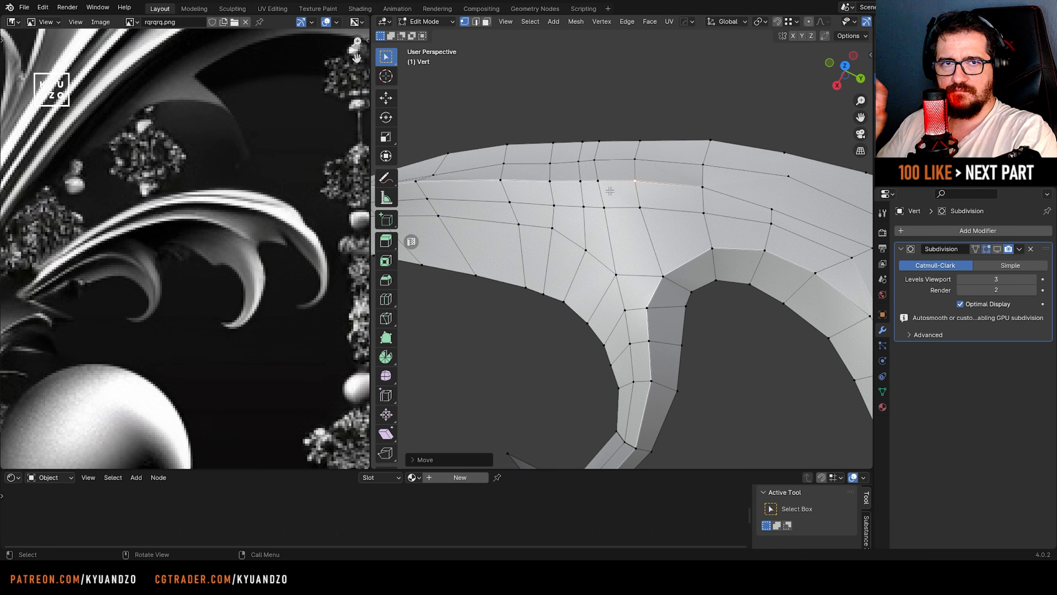
{"action": "scroll", "coordinate": [610, 191], "scroll_direction": "down", "scroll_amount": 5}
{"action": "scroll", "coordinate": [541, 250], "scroll_direction": "up", "scroll_amount": 3}
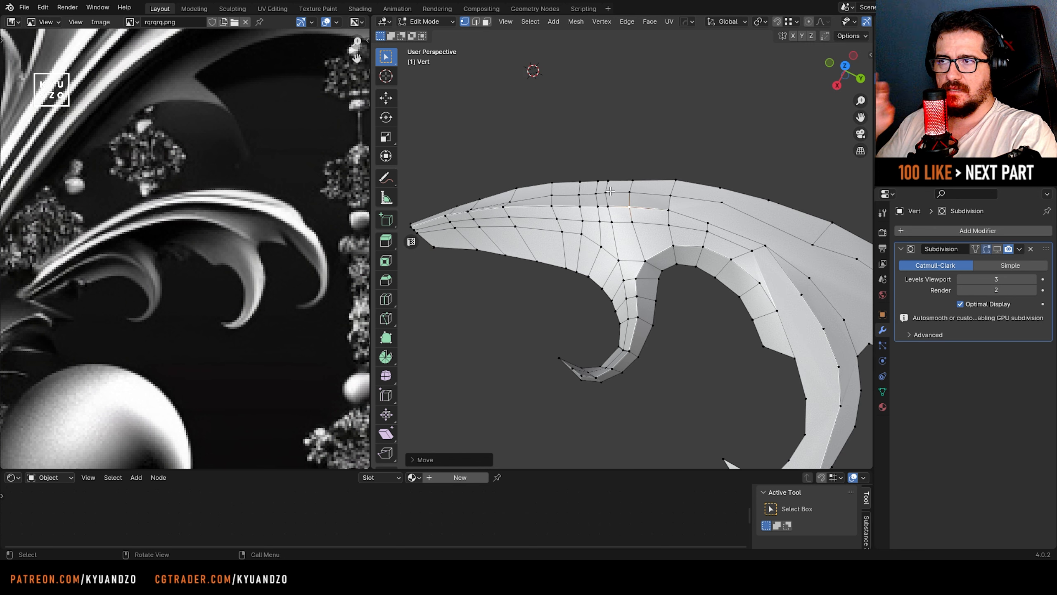
{"action": "scroll", "coordinate": [492, 291], "scroll_direction": "up", "scroll_amount": 3}
{"action": "left_click", "coordinate": [616, 288]}
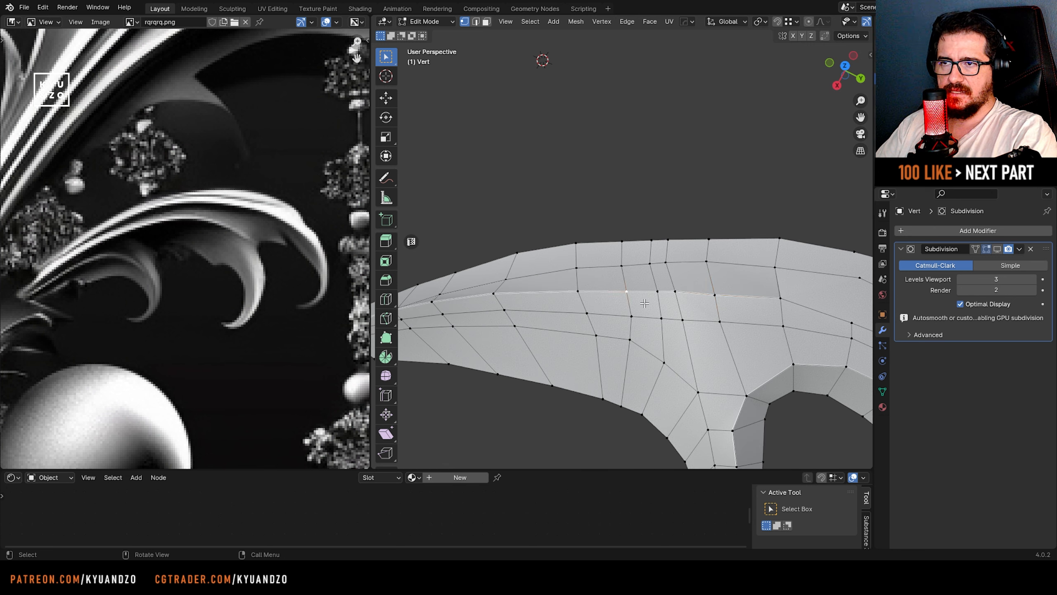
{"action": "key", "text": "g"}
{"action": "key", "text": "g"}
{"action": "left_click", "coordinate": [663, 310]}
{"action": "left_click", "coordinate": [631, 316]}
{"action": "key", "text": "g"}
{"action": "key", "text": "g"}
{"action": "left_click", "coordinate": [626, 318]}
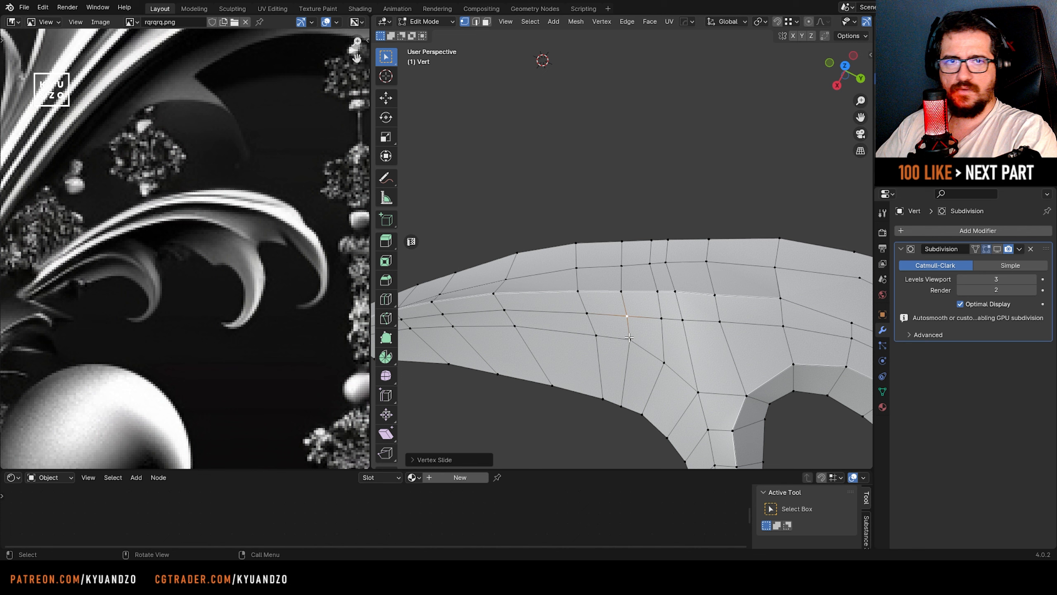
- Slide the same loop's third-row vertex along its edge and readjust the vertex just below the ridge to straighten the loop
{"action": "left_click", "coordinate": [630, 340]}
{"action": "key", "text": "g"}
{"action": "key", "text": "g"}
{"action": "left_click", "coordinate": [663, 335]}
{"action": "left_click", "coordinate": [627, 316]}
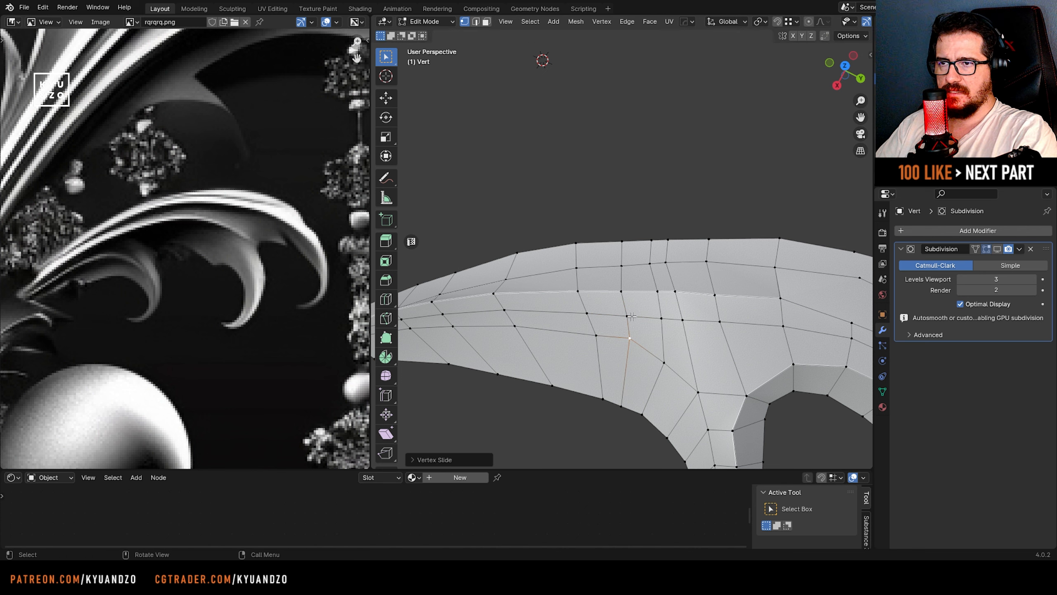
{"action": "key", "text": "g"}
{"action": "key", "text": "g"}
{"action": "left_click", "coordinate": [625, 317]}
- Slide the loop's two vertices behind the ridge, including the one on the outer border, slightly toward the leaf's pointed end
{"action": "left_click", "coordinate": [620, 265]}
{"action": "key", "text": "g"}
{"action": "key", "text": "g"}
{"action": "left_click", "coordinate": [619, 271]}
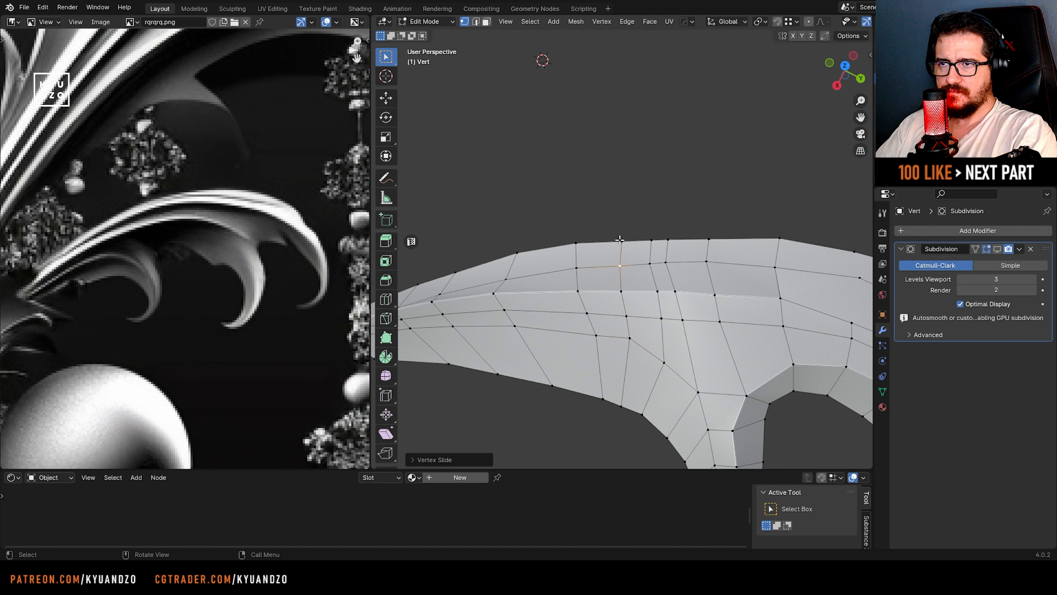
{"action": "left_click", "coordinate": [621, 241]}
{"action": "key", "text": "g"}
{"action": "key", "text": "g"}
{"action": "left_click", "coordinate": [621, 241]}
- Slide those two vertices further toward the pointed end and realign the loop's ridge vertex with them for even spacing
{"action": "left_click", "coordinate": [617, 264]}
{"action": "key", "text": "g"}
{"action": "key", "text": "g"}
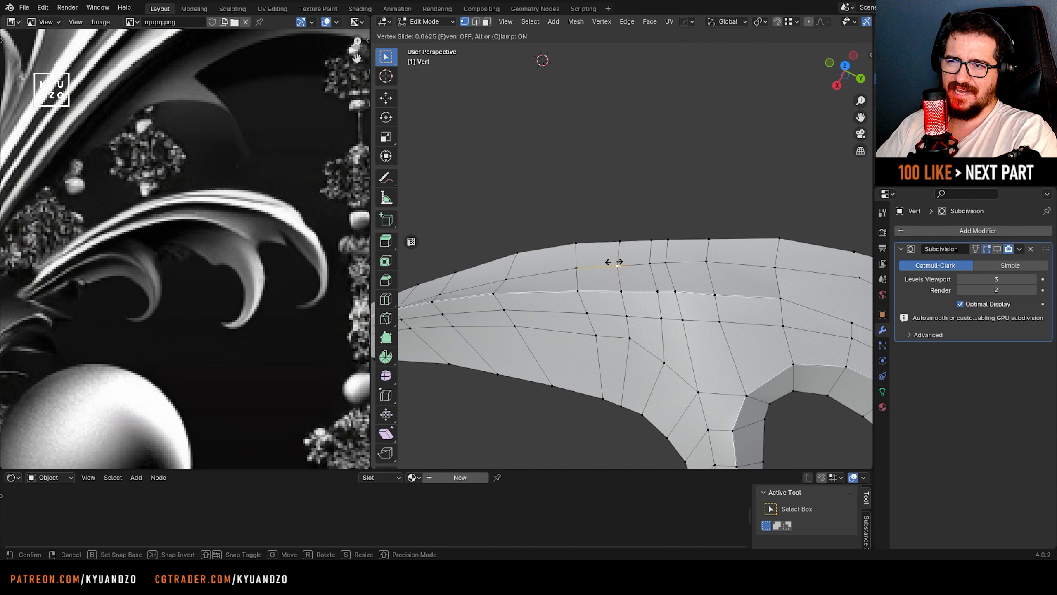
{"action": "left_click", "coordinate": [620, 242]}
{"action": "left_click", "coordinate": [620, 241]}
{"action": "key", "text": "g"}
{"action": "key", "text": "g"}
{"action": "left_click", "coordinate": [663, 245]}
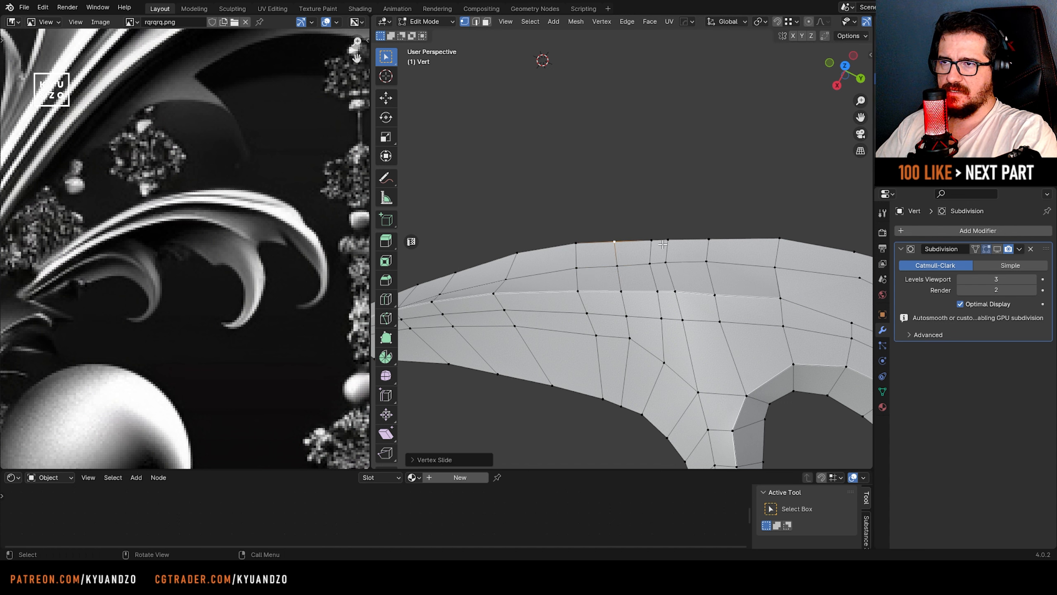
{"action": "left_click", "coordinate": [622, 292]}
{"action": "key", "text": "g"}
{"action": "key", "text": "g"}
{"action": "left_click", "coordinate": [626, 293]}
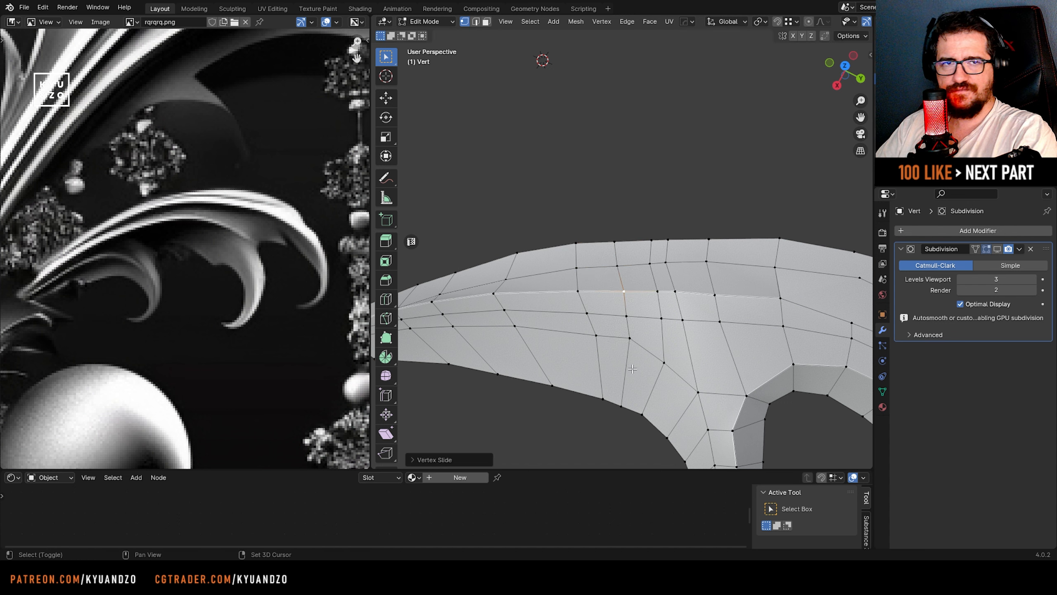
- Enable the Subdivision modifier's viewport display in Object Mode and inspect the smoothed leaf around the ridge and small curl
{"action": "middle_click_drag", "start_coordinate": [632, 365], "coordinate": [630, 310], "text": "shift"}
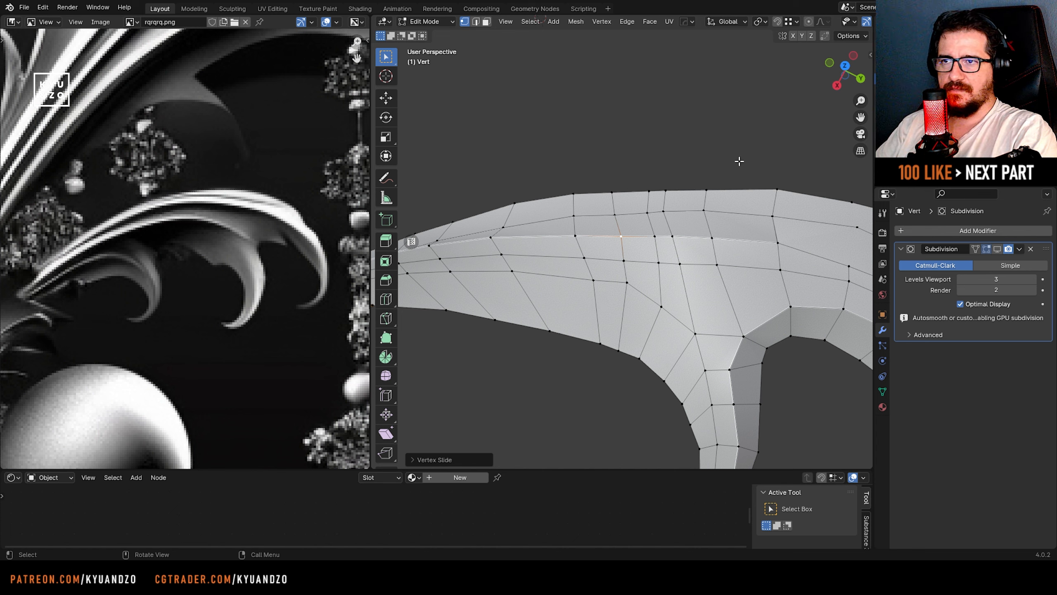
{"action": "key", "text": "Tab"}
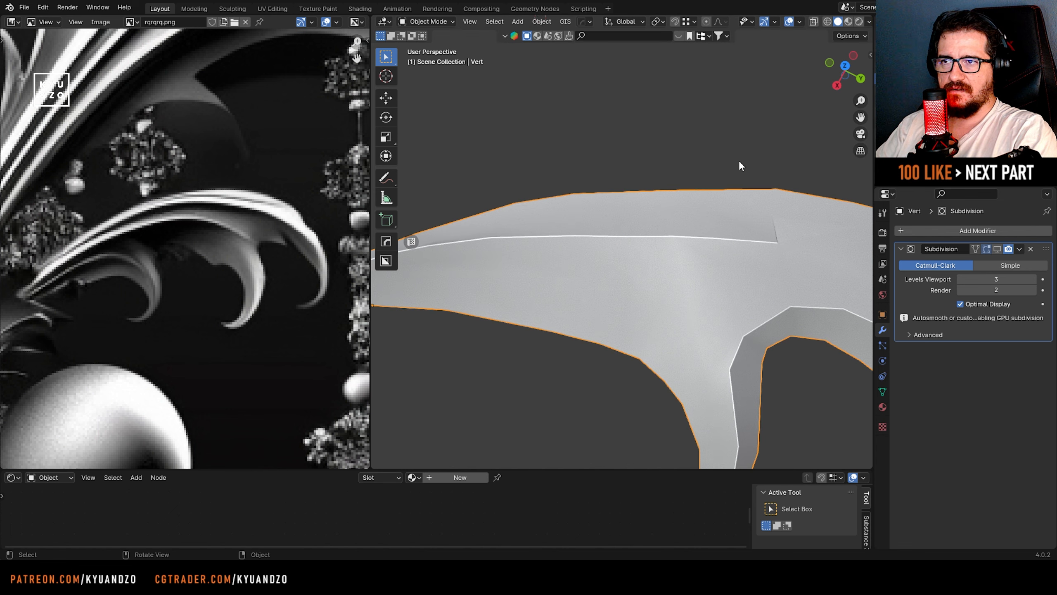
{"action": "left_click", "coordinate": [997, 248]}
{"action": "scroll", "coordinate": [629, 222], "scroll_direction": "down", "scroll_amount": 4}
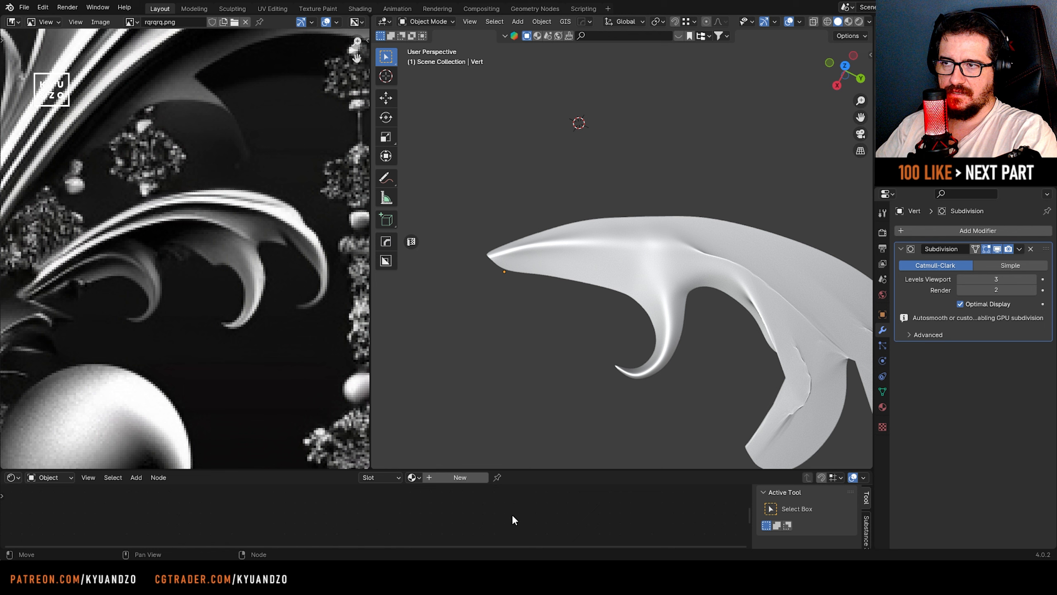
{"action": "middle_click_drag", "start_coordinate": [518, 290], "coordinate": [571, 280]}
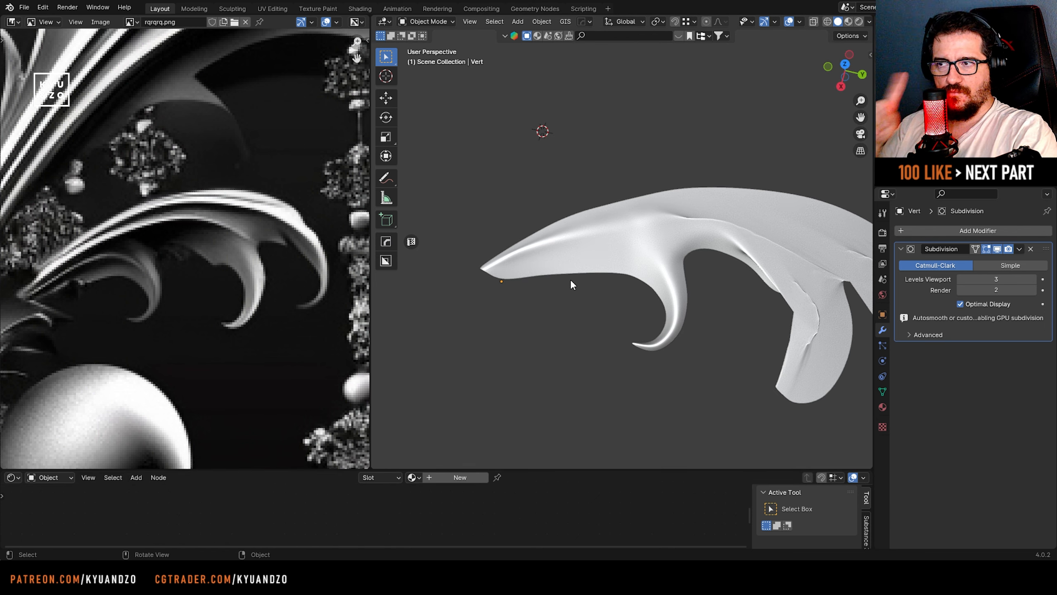
{"action": "scroll", "coordinate": [570, 278], "scroll_direction": "up", "scroll_amount": 5}
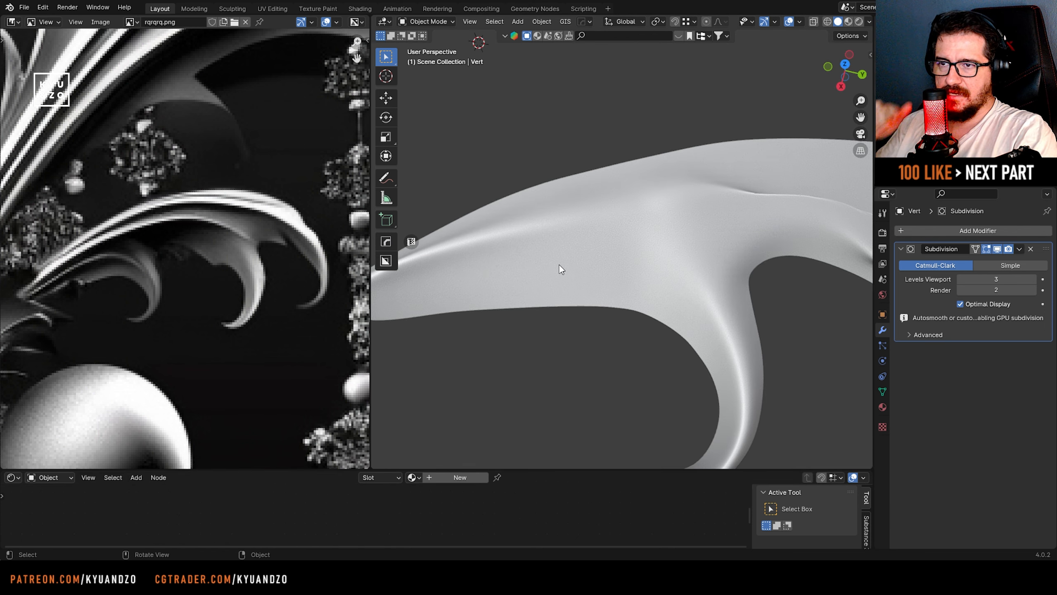
{"action": "scroll", "coordinate": [559, 268], "scroll_direction": "down", "scroll_amount": 2}
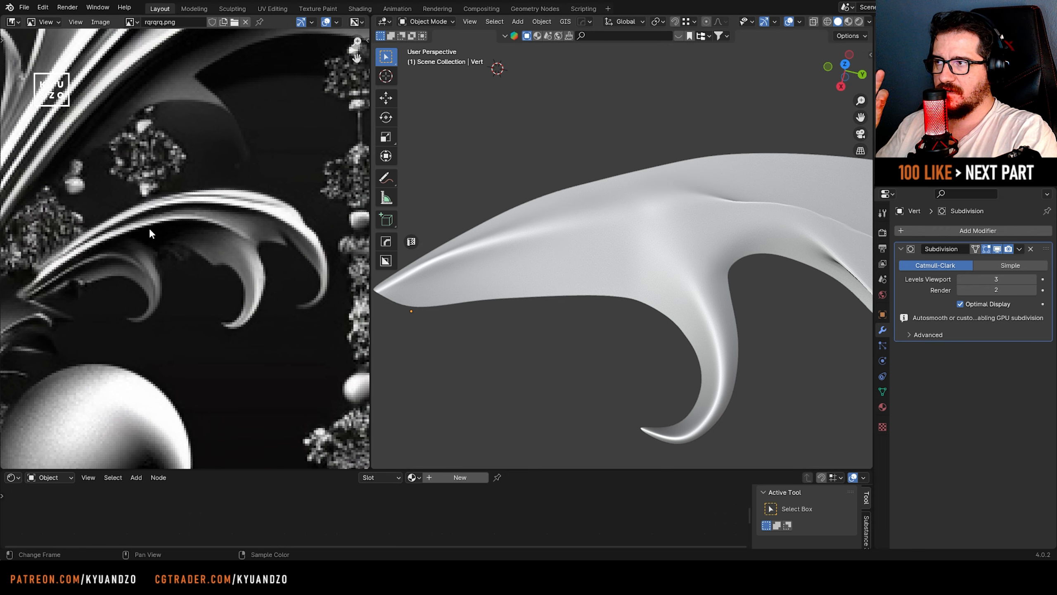
- Examine the reference image's leaf plumes, roses, sphere and central top ornament, in close-up and as a whole
{"action": "scroll", "coordinate": [151, 229], "scroll_direction": "down", "scroll_amount": 4}
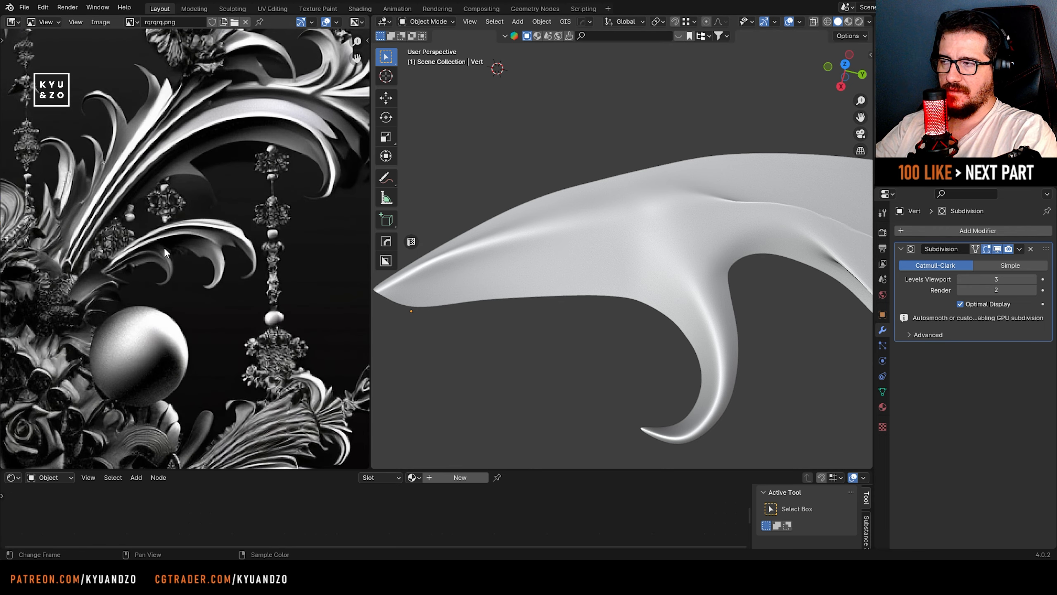
{"action": "scroll", "coordinate": [164, 247], "scroll_direction": "down", "scroll_amount": 5}
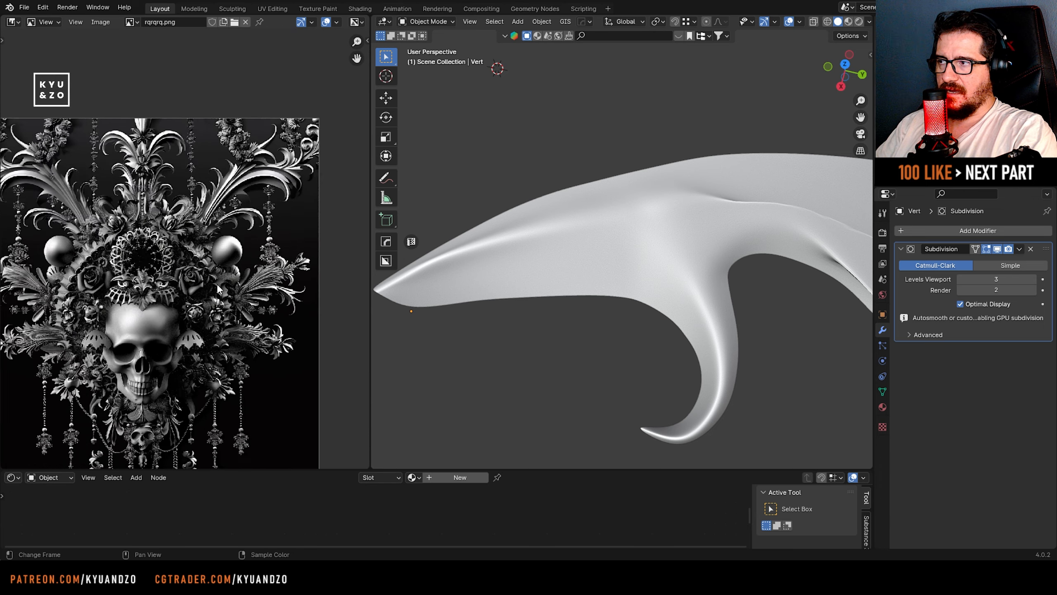
{"action": "scroll", "coordinate": [219, 288], "scroll_direction": "up", "scroll_amount": 4}
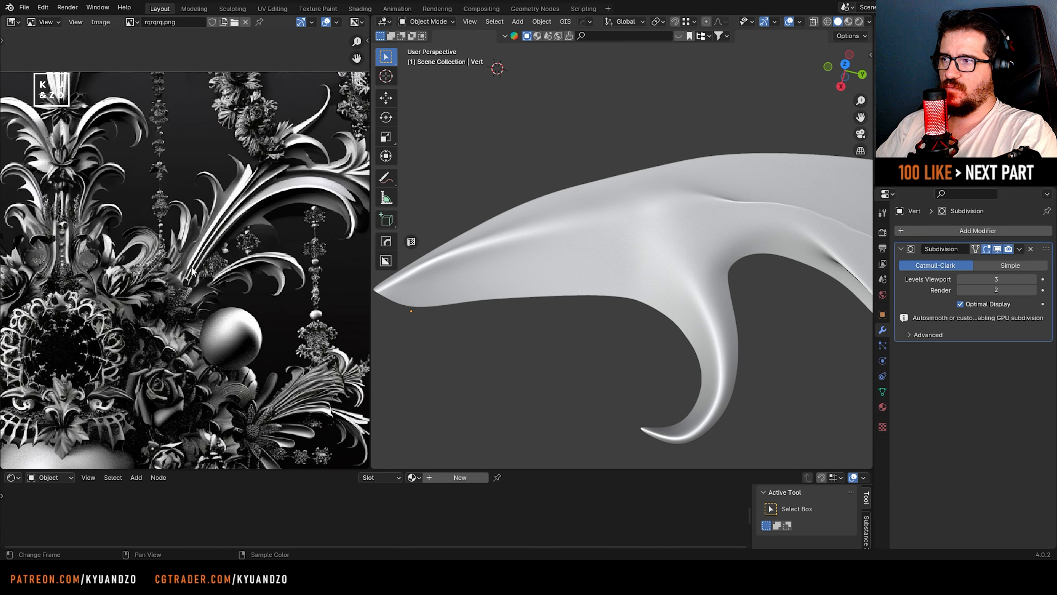
{"action": "scroll", "coordinate": [5, 283], "scroll_direction": "down", "scroll_amount": 3}
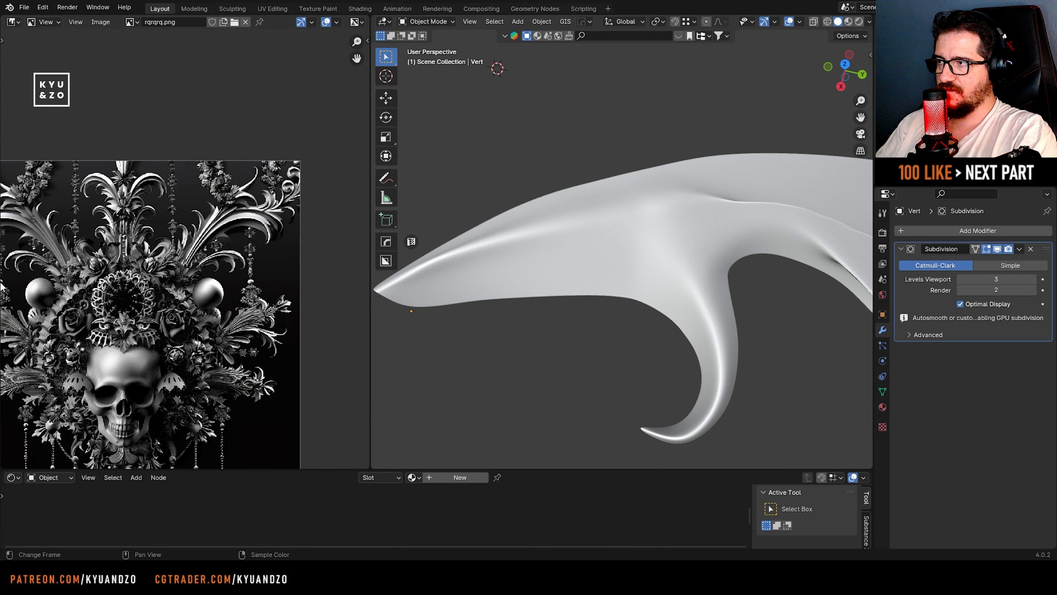
{"action": "middle_click_drag", "start_coordinate": [136, 219], "coordinate": [160, 245]}
{"action": "scroll", "coordinate": [160, 246], "scroll_direction": "up", "scroll_amount": 4}
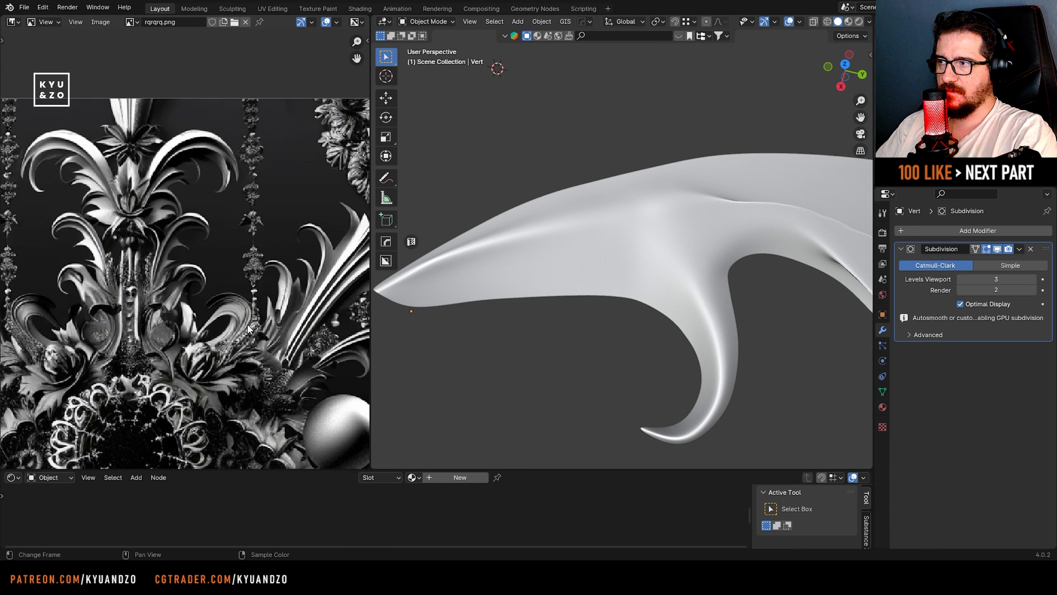
{"action": "scroll", "coordinate": [137, 352], "scroll_direction": "down", "scroll_amount": 5}
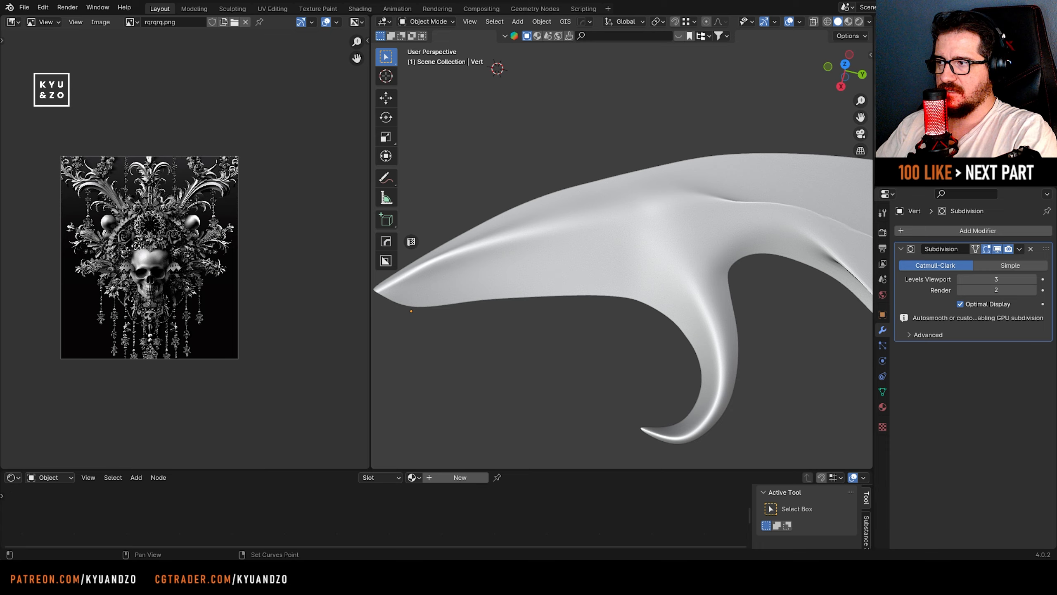
- Examine the hanging pendants and the ornaments around the skull in the reference, comparing them with the whole leaf model
{"action": "scroll", "coordinate": [197, 355], "scroll_direction": "up", "scroll_amount": 6}
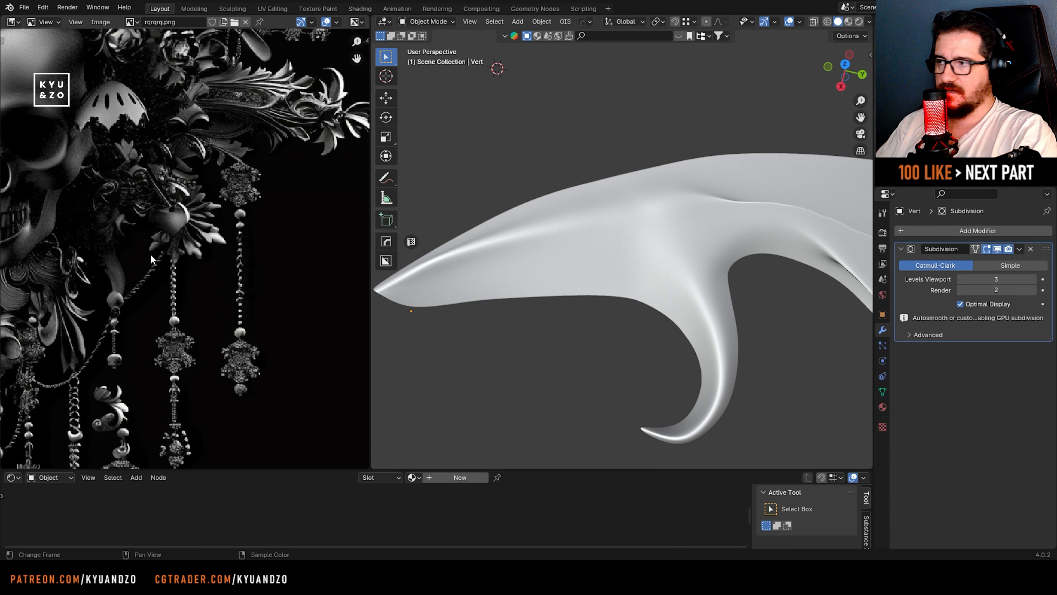
{"action": "scroll", "coordinate": [205, 334], "scroll_direction": "down", "scroll_amount": 3}
{"action": "scroll", "coordinate": [225, 345], "scroll_direction": "up", "scroll_amount": 1}
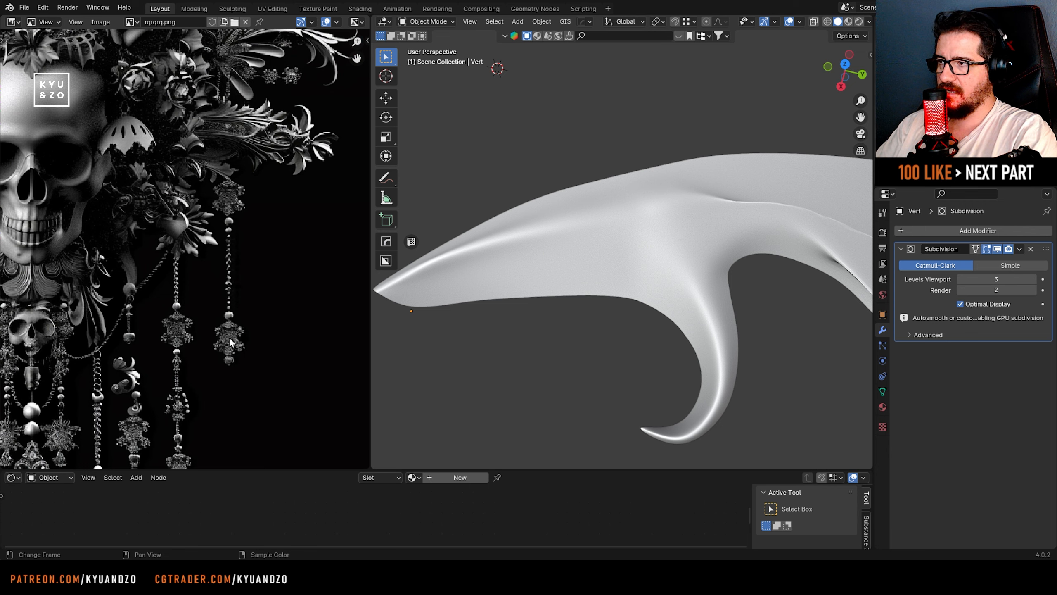
{"action": "scroll", "coordinate": [229, 337], "scroll_direction": "up", "scroll_amount": 4}
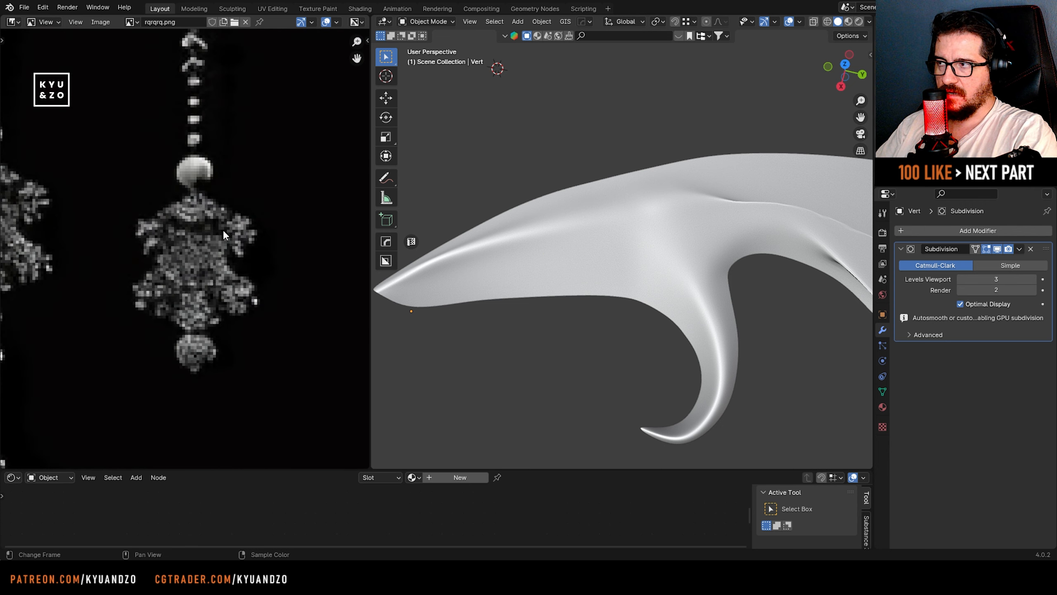
{"action": "scroll", "coordinate": [222, 232], "scroll_direction": "down", "scroll_amount": 10}
{"action": "middle_click_drag", "start_coordinate": [160, 282], "coordinate": [211, 301]}
{"action": "scroll", "coordinate": [286, 279], "scroll_direction": "up", "scroll_amount": 2}
{"action": "scroll", "coordinate": [251, 293], "scroll_direction": "up", "scroll_amount": 1}
{"action": "middle_click_drag", "start_coordinate": [52, 220], "coordinate": [5, 283], "text": "shift"}
{"action": "middle_click_drag", "start_coordinate": [207, 165], "coordinate": [369, 219], "text": "shift"}
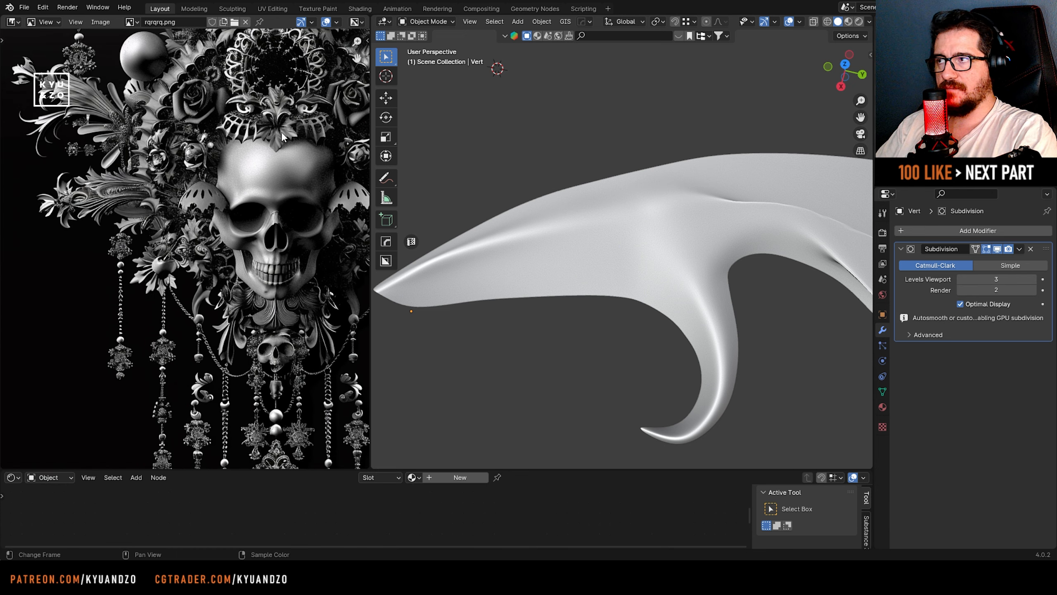
{"action": "scroll", "coordinate": [769, 196], "scroll_direction": "down", "scroll_amount": 8}
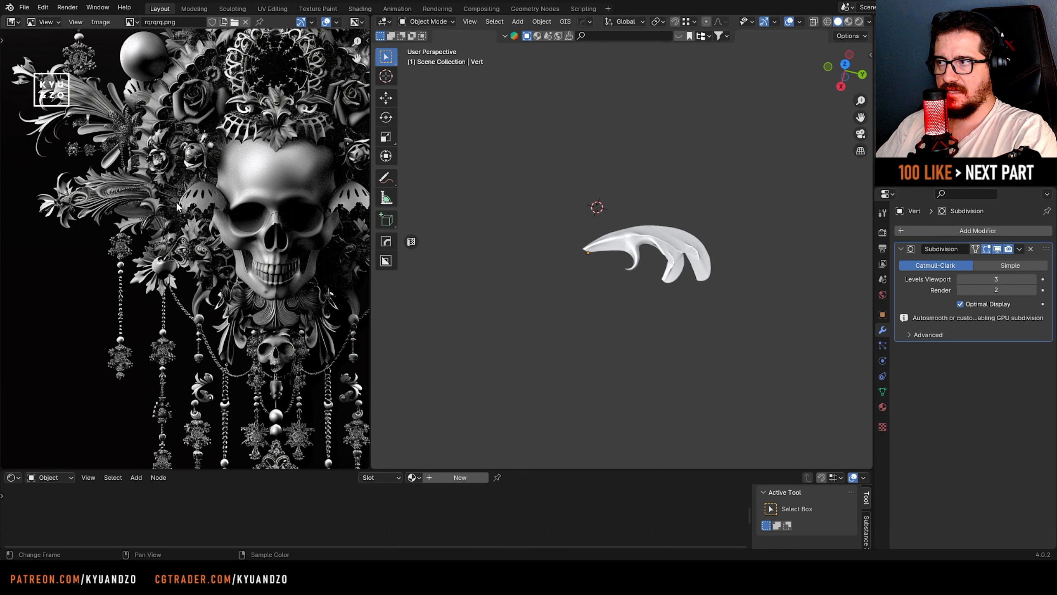
{"action": "scroll", "coordinate": [286, 166], "scroll_direction": "down", "scroll_amount": 2}
{"action": "scroll", "coordinate": [286, 166], "scroll_direction": "up", "scroll_amount": 3}
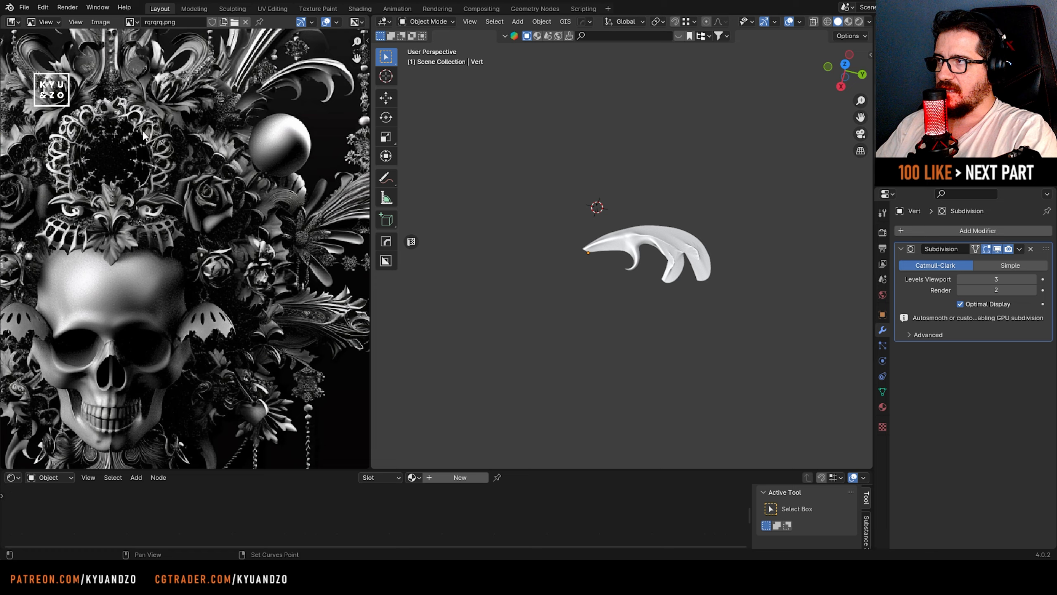
- Examine the reference's ornamental ring and forehead leaf, the overall composition, and the curled leaves of the central top ornament
{"action": "scroll", "coordinate": [273, 228], "scroll_direction": "up", "scroll_amount": 3}
{"action": "scroll", "coordinate": [235, 279], "scroll_direction": "up", "scroll_amount": 1}
{"action": "middle_click_drag", "start_coordinate": [235, 279], "coordinate": [193, 212]}
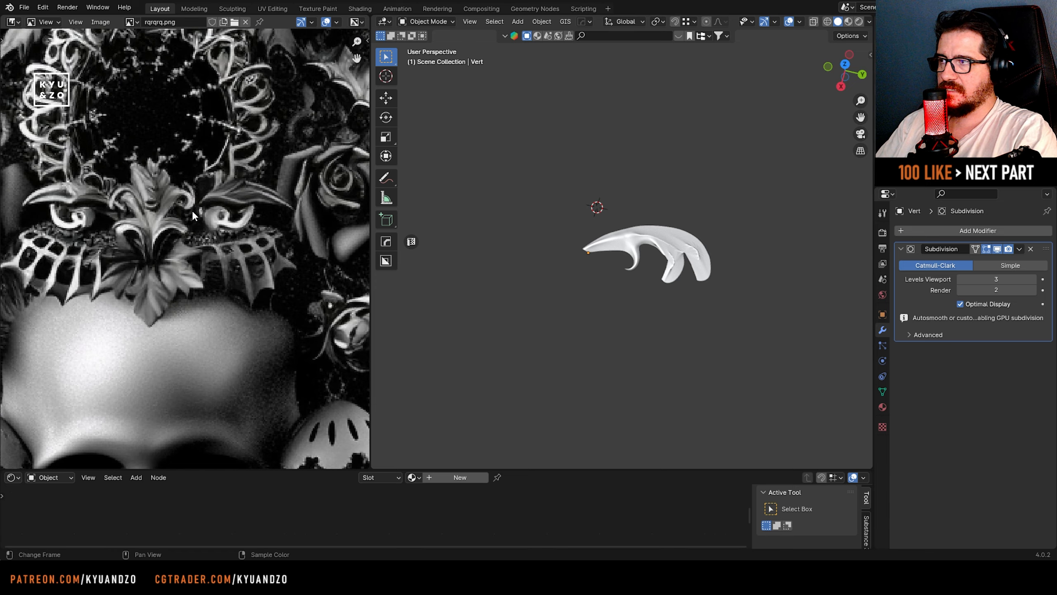
{"action": "scroll", "coordinate": [192, 214], "scroll_direction": "down", "scroll_amount": 3}
{"action": "scroll", "coordinate": [193, 214], "scroll_direction": "up", "scroll_amount": 1}
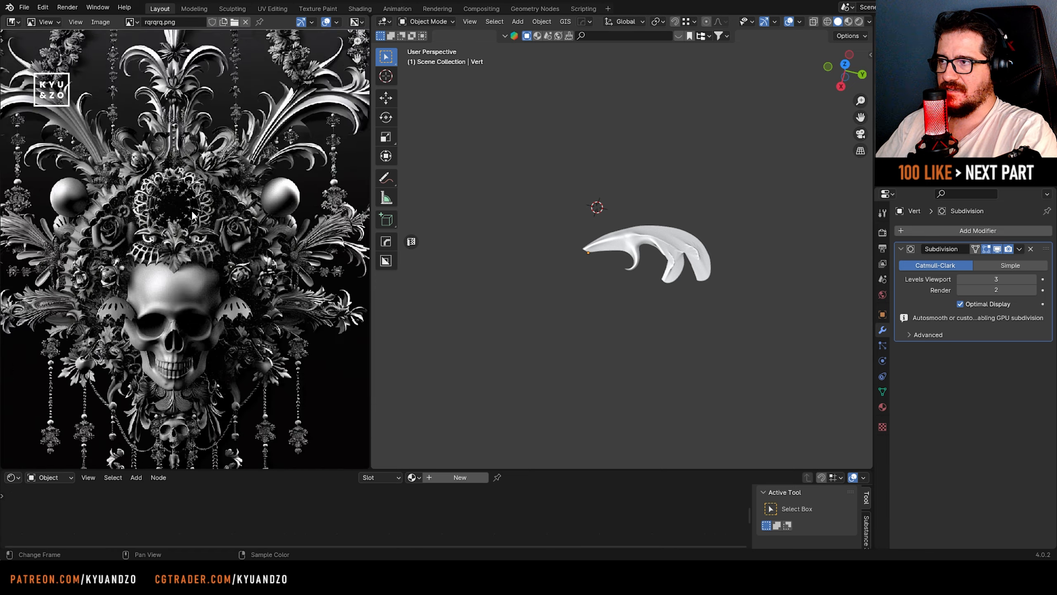
{"action": "scroll", "coordinate": [193, 214], "scroll_direction": "down", "scroll_amount": 2}
{"action": "scroll", "coordinate": [192, 214], "scroll_direction": "up", "scroll_amount": 2}
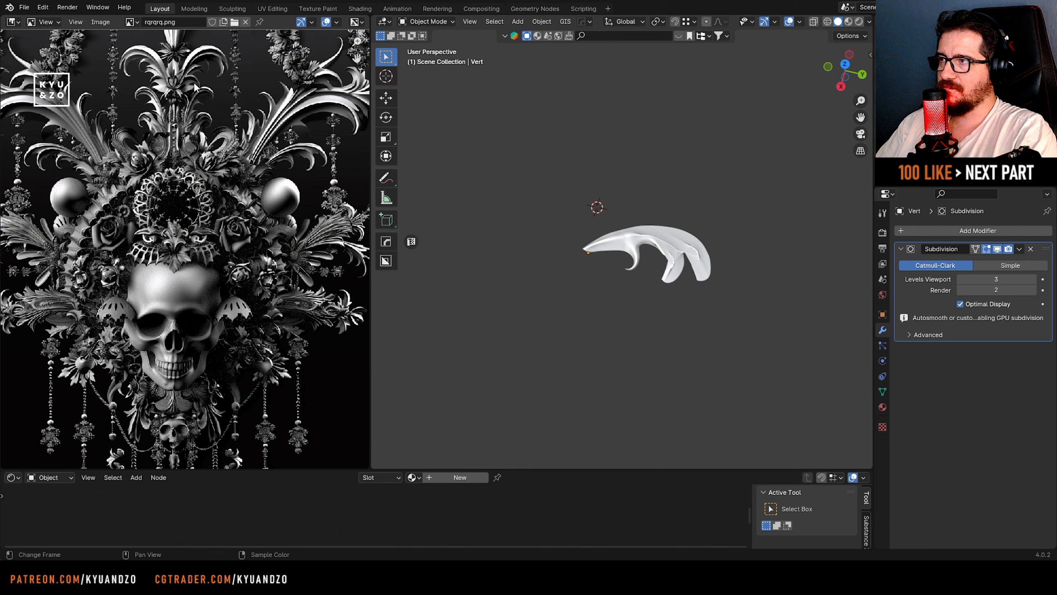
{"action": "scroll", "coordinate": [196, 87], "scroll_direction": "up", "scroll_amount": 3}
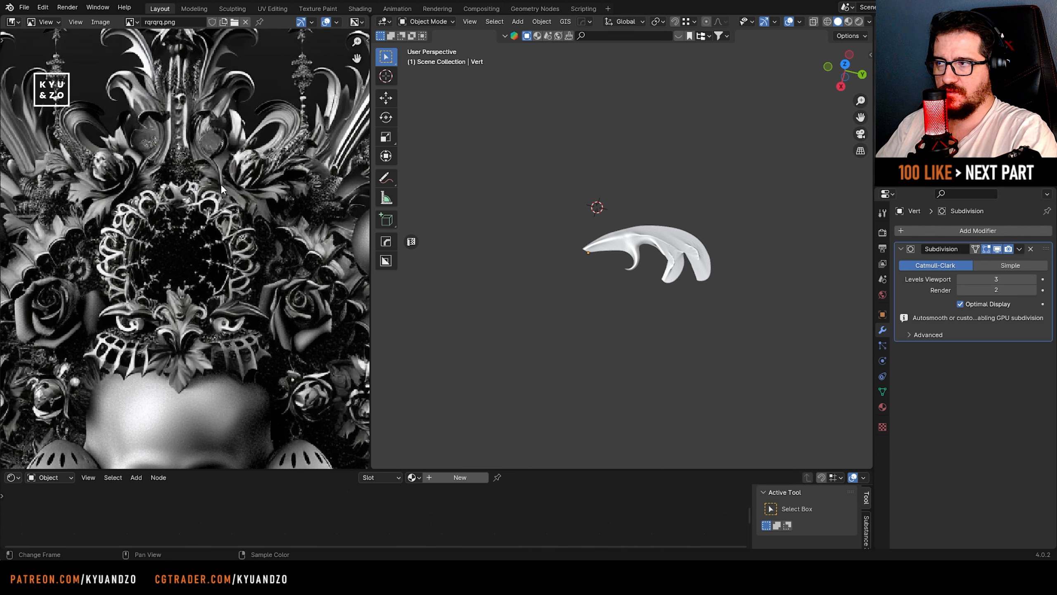
{"action": "middle_click_drag", "start_coordinate": [223, 118], "coordinate": [210, 294]}
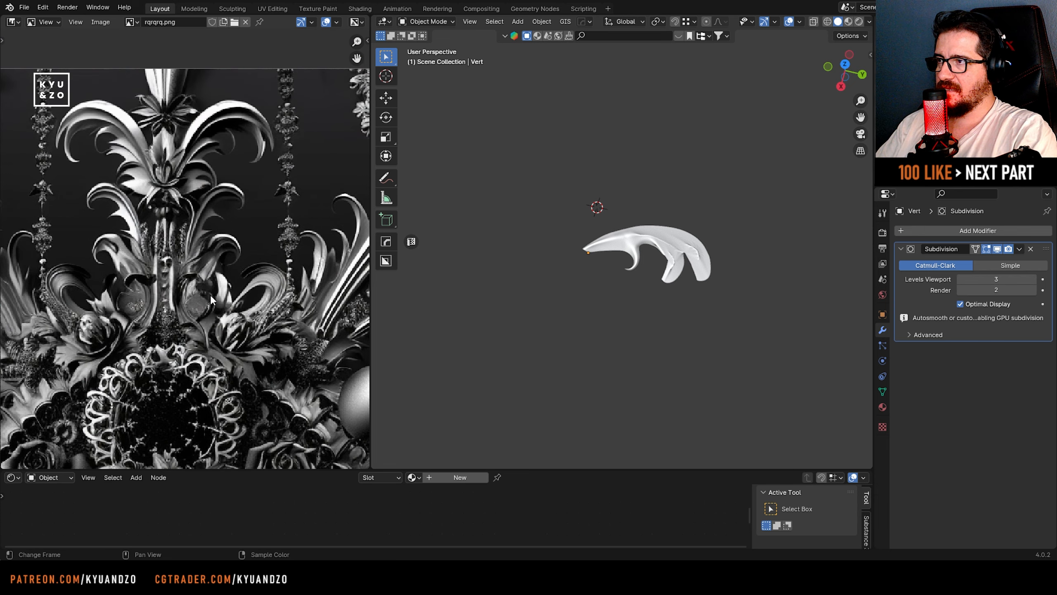
{"action": "middle_click_drag", "start_coordinate": [189, 157], "coordinate": [190, 271]}
{"action": "scroll", "coordinate": [189, 270], "scroll_direction": "up", "scroll_amount": 3}
{"action": "middle_click_drag", "start_coordinate": [178, 206], "coordinate": [193, 318], "text": "shift"}
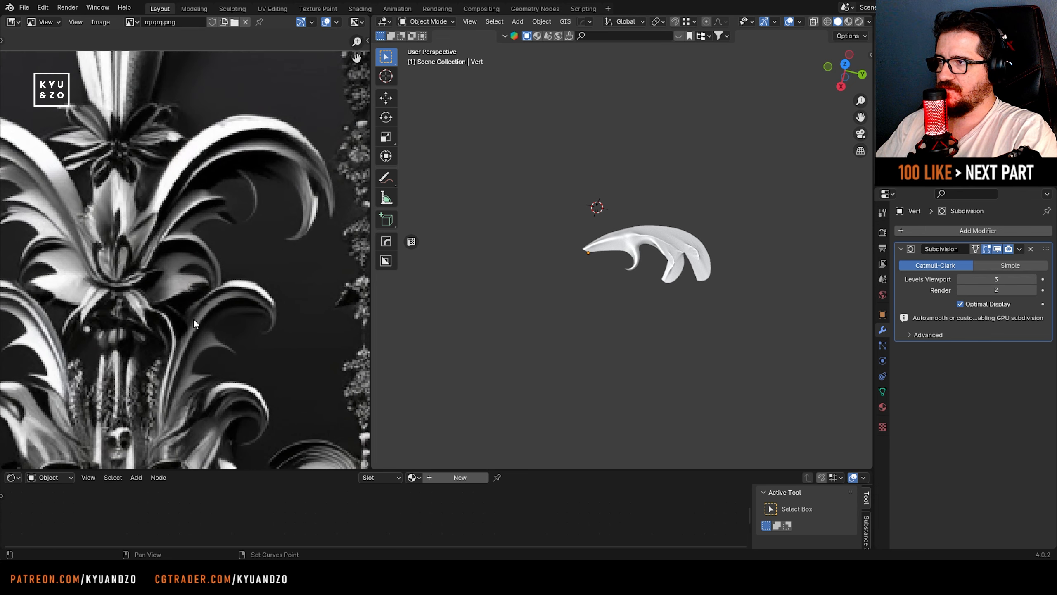
{"action": "middle_click_drag", "start_coordinate": [221, 48], "coordinate": [178, 156], "text": "shift"}
{"action": "middle_click_drag", "start_coordinate": [144, 453], "coordinate": [179, 191], "text": "shift"}
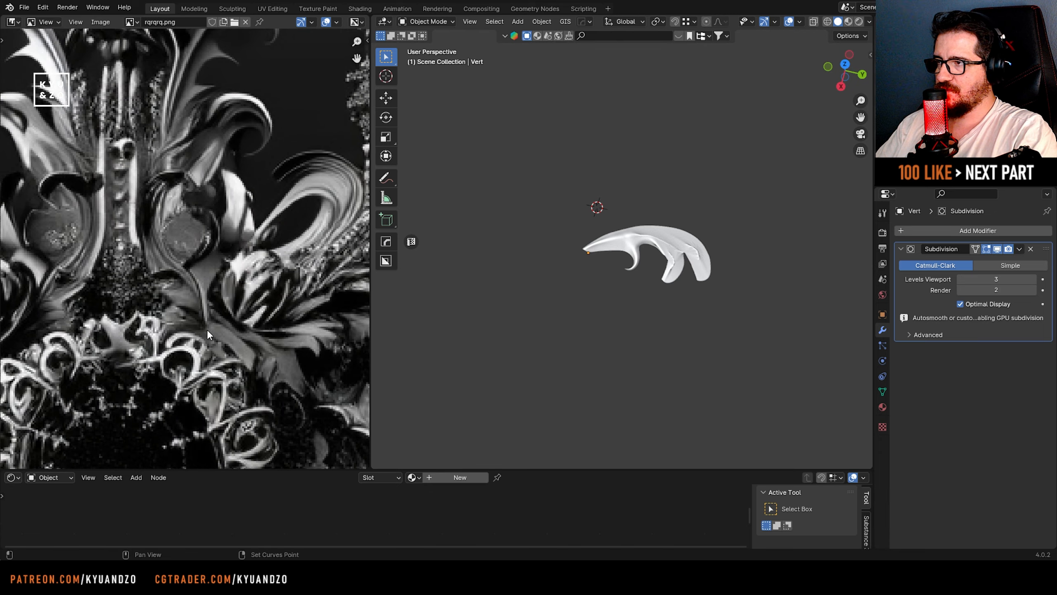
- Show the reference image's tools and activate the Annotate tool for marking the leaf above the skull's forehead
{"action": "mouse_move", "coordinate": [206, 329]}
{"action": "middle_mouse_down"}
{"action": "mouse_move", "coordinate": [251, 160]}
{"action": "mouse_move", "coordinate": [175, 70]}
{"action": "middle_mouse_up"}
{"action": "middle_click_drag", "start_coordinate": [205, 280], "coordinate": [205, 121]}
{"action": "mouse_move", "coordinate": [46, 246]}
{"action": "middle_mouse_down"}
{"action": "mouse_move", "coordinate": [162, 231]}
{"action": "mouse_move", "coordinate": [148, 194]}
{"action": "mouse_move", "coordinate": [196, 260]}
{"action": "middle_mouse_up"}
{"action": "scroll", "coordinate": [148, 194], "scroll_direction": "up", "scroll_amount": 2}
{"action": "scroll", "coordinate": [175, 233], "scroll_direction": "up", "scroll_amount": 3}
{"action": "scroll", "coordinate": [184, 259], "scroll_direction": "down", "scroll_amount": 4}
{"action": "scroll", "coordinate": [196, 260], "scroll_direction": "up", "scroll_amount": 1}
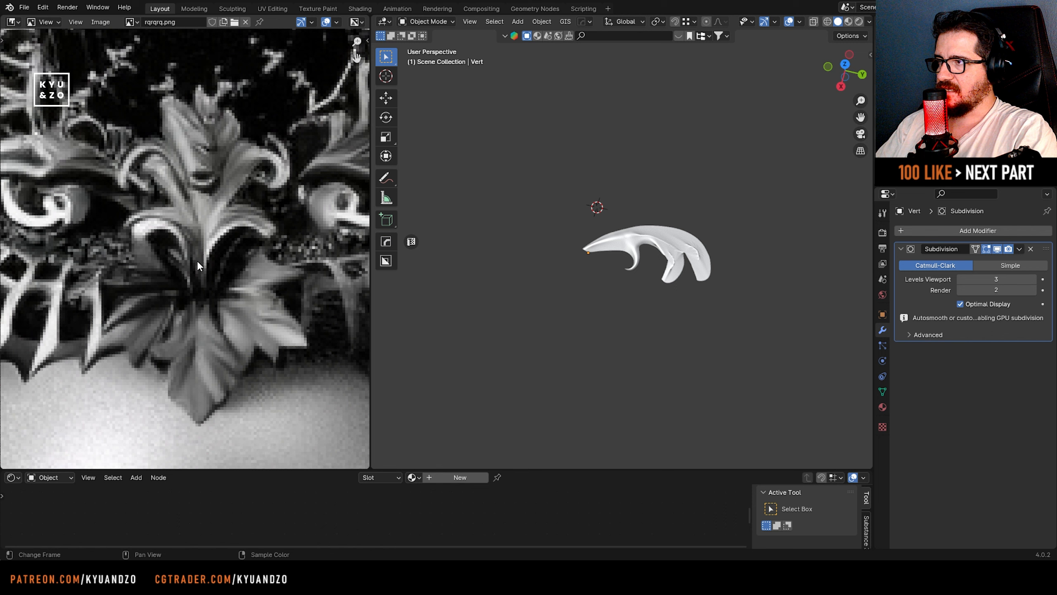
{"action": "key", "text": "t"}
{"action": "left_click_drag", "start_coordinate": [16, 64], "coordinate": [48, 60]}
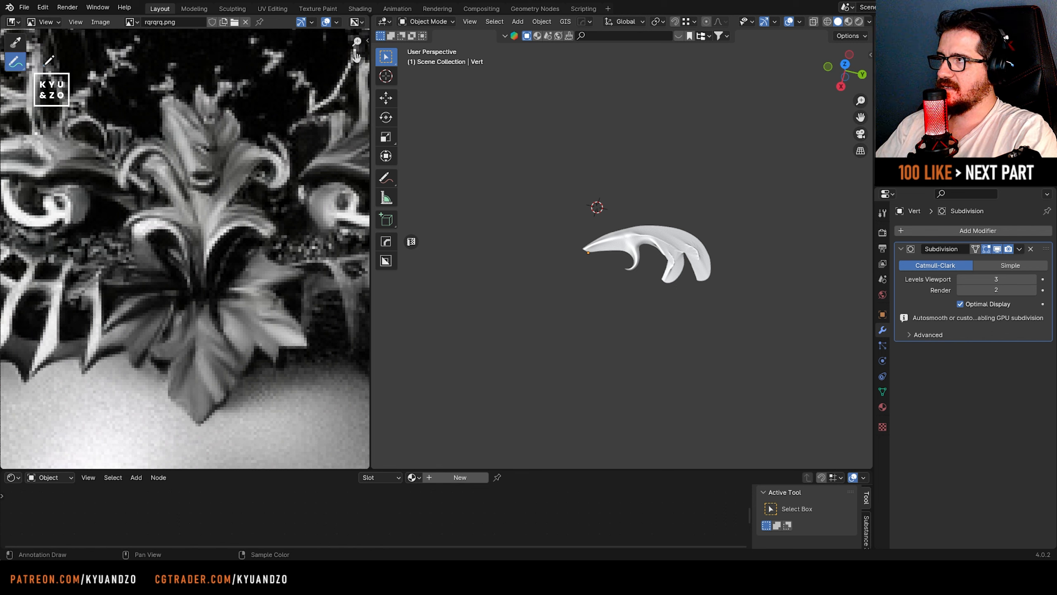
{"action": "left_click_drag", "start_coordinate": [178, 300], "coordinate": [24, 425]}
{"action": "left_click_drag", "start_coordinate": [246, 351], "coordinate": [200, 360]}
{"action": "key", "text": "ctrl+z"}
{"action": "middle_click_drag", "start_coordinate": [192, 393], "coordinate": [189, 253]}
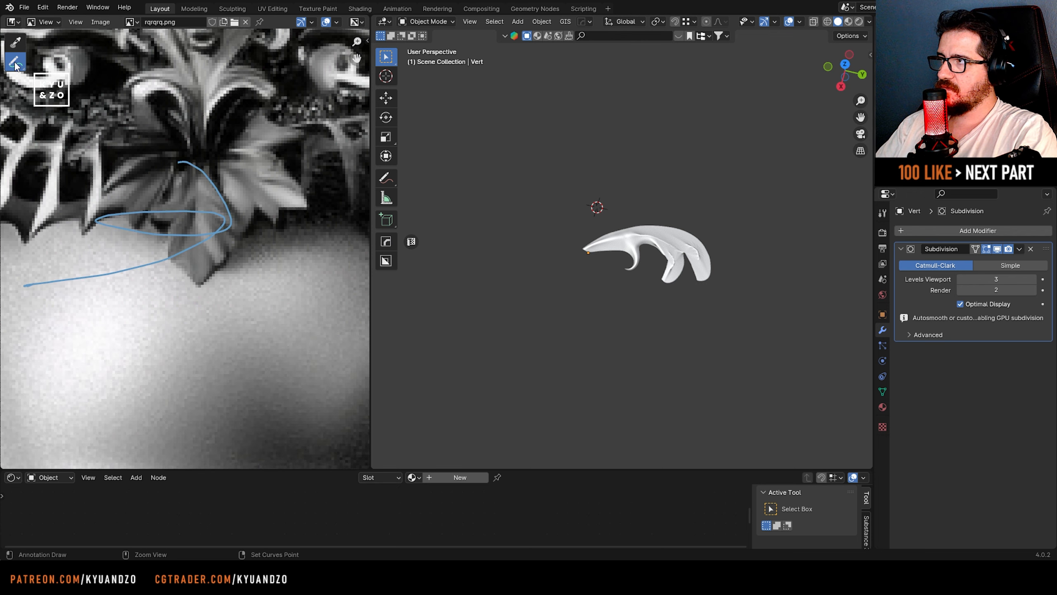
{"action": "key", "text": "ctrl+z"}
- Annotate the forehead leaf's lowest lobe with a central midrib, a short vein near the tip and a curved outer boundary from the base
{"action": "scroll", "coordinate": [174, 241], "scroll_direction": "up", "scroll_amount": 2}
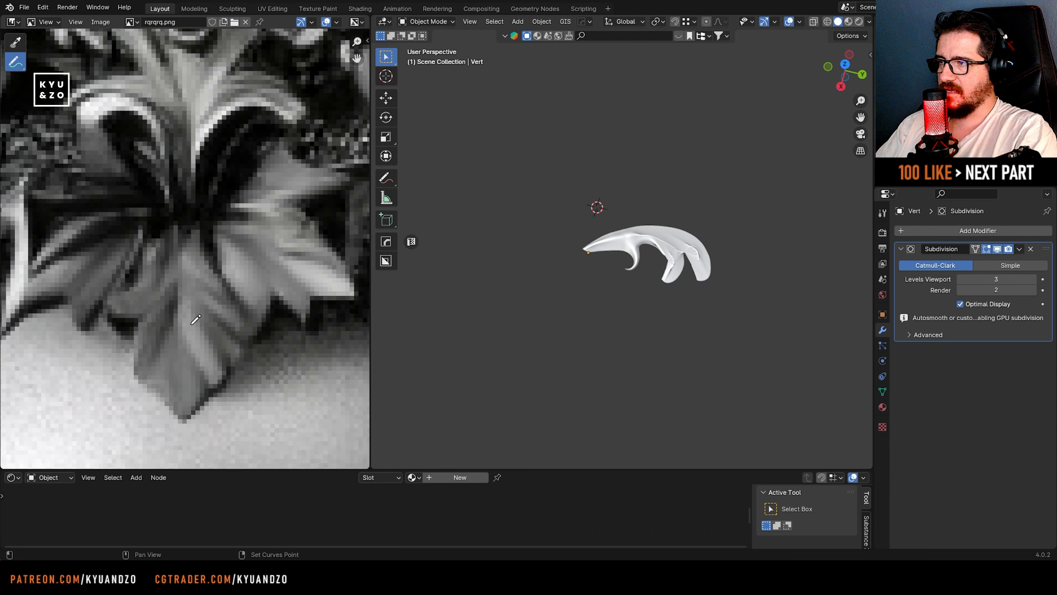
{"action": "scroll", "coordinate": [169, 271], "scroll_direction": "up", "scroll_amount": 2}
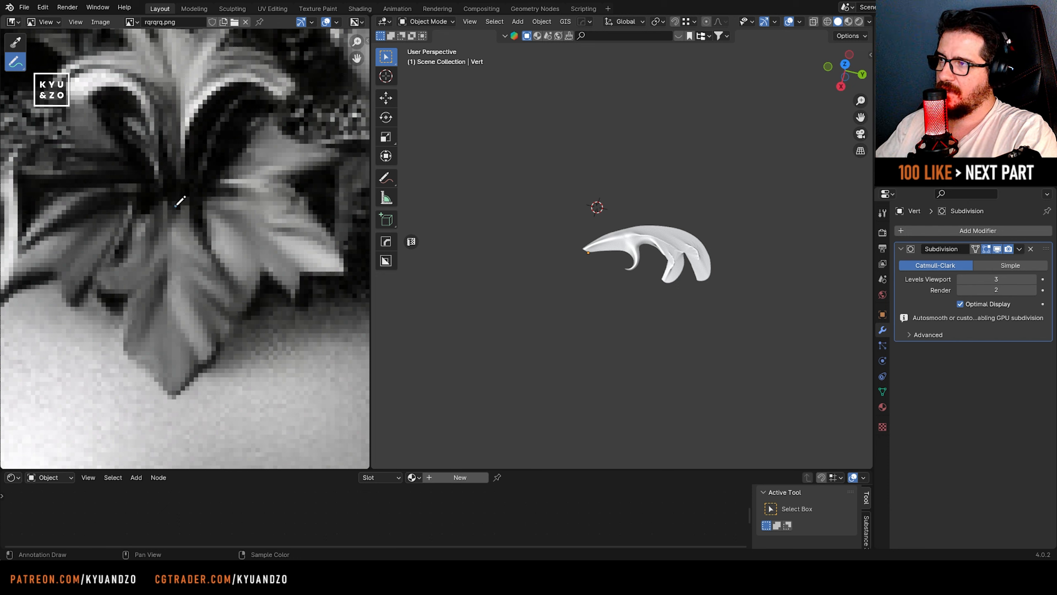
{"action": "left_click_drag", "start_coordinate": [175, 206], "coordinate": [174, 406]}
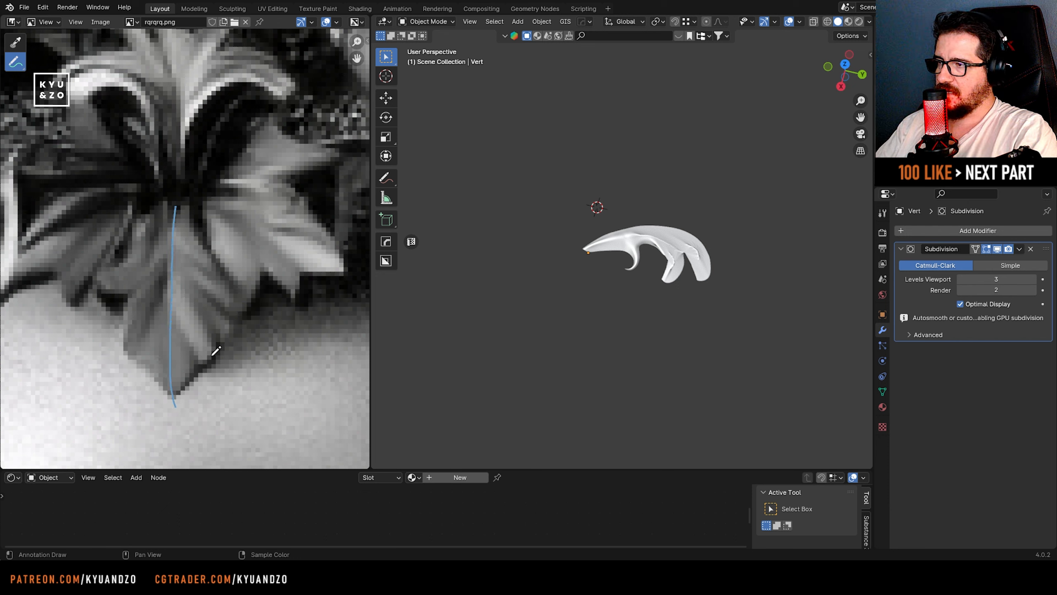
{"action": "left_click_drag", "start_coordinate": [206, 360], "coordinate": [172, 300]}
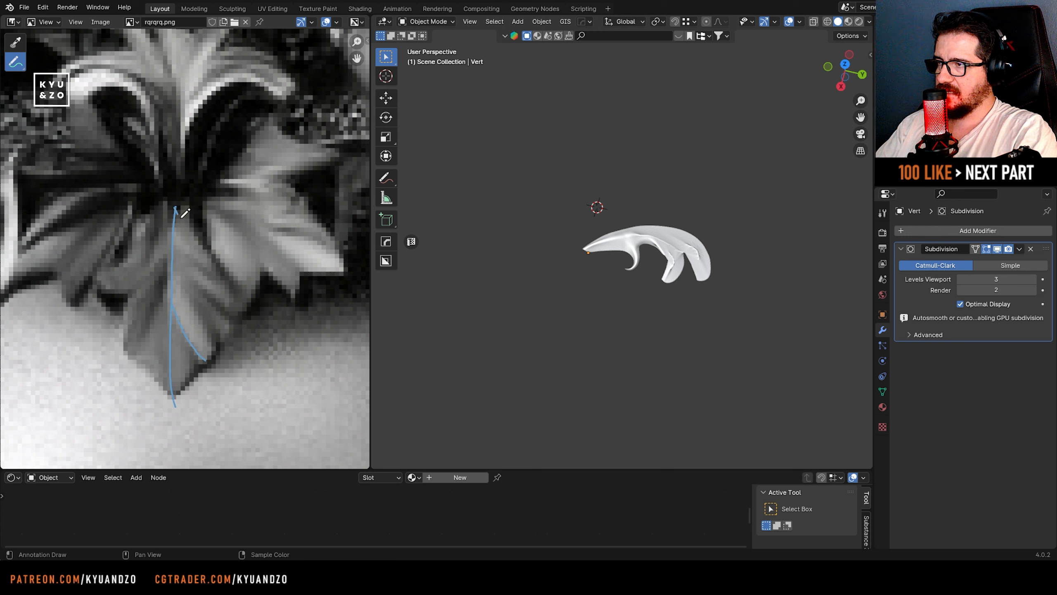
{"action": "mouse_move", "coordinate": [176, 210]}
{"action": "left_mouse_down"}
{"action": "mouse_move", "coordinate": [256, 313]}
{"action": "mouse_move", "coordinate": [203, 292]}
{"action": "mouse_move", "coordinate": [221, 309]}
{"action": "mouse_move", "coordinate": [186, 267]}
{"action": "left_mouse_up"}
{"action": "key", "text": "ctrl+z"}
{"action": "key", "text": "ctrl+z"}
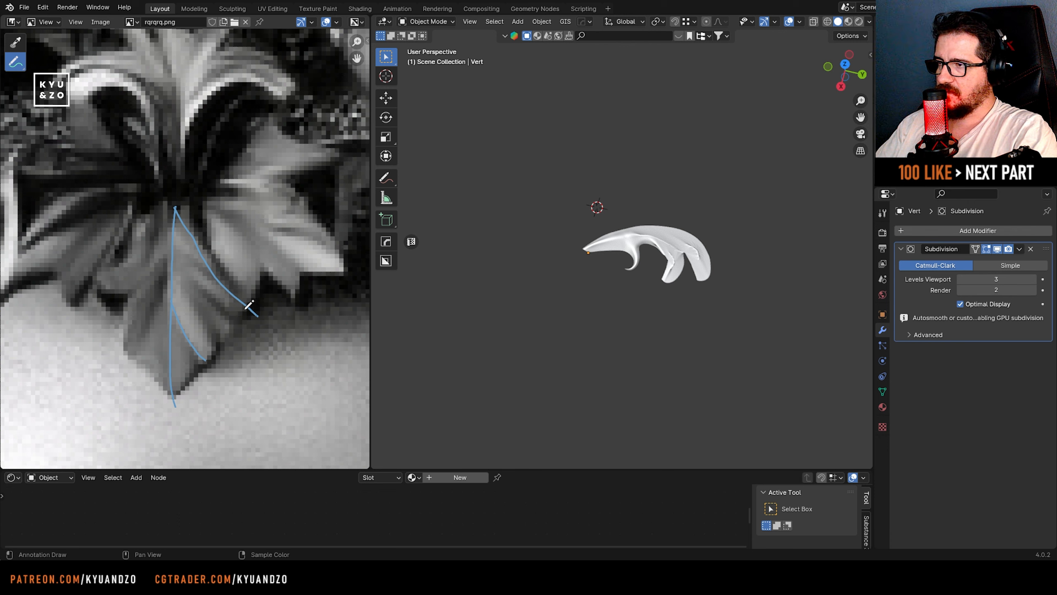
{"action": "mouse_move", "coordinate": [249, 308]}
{"action": "left_mouse_down"}
{"action": "mouse_move", "coordinate": [230, 317]}
{"action": "mouse_move", "coordinate": [170, 260]}
{"action": "left_mouse_up"}
{"action": "left_click_drag", "start_coordinate": [217, 344], "coordinate": [232, 322]}
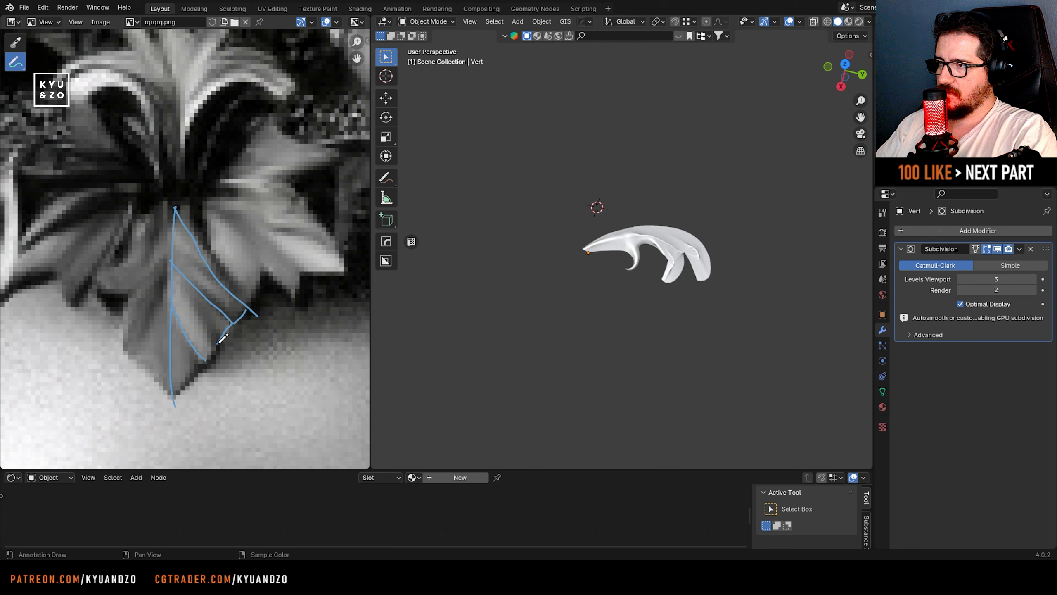
{"action": "key", "text": "ctrl+z"}
{"action": "key", "text": "ctrl+z"}
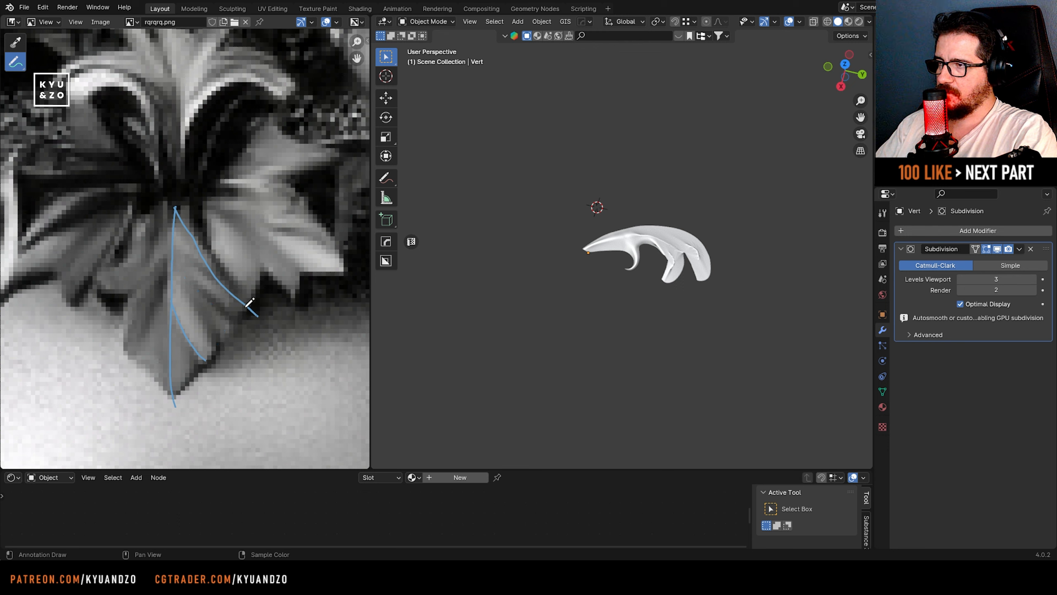
- Draw two scalloped lobes running back to the midrib and close the leaf's outline down to its tip
{"action": "mouse_move", "coordinate": [246, 309]}
{"action": "left_mouse_down"}
{"action": "mouse_move", "coordinate": [234, 313]}
{"action": "mouse_move", "coordinate": [171, 260]}
{"action": "left_mouse_up"}
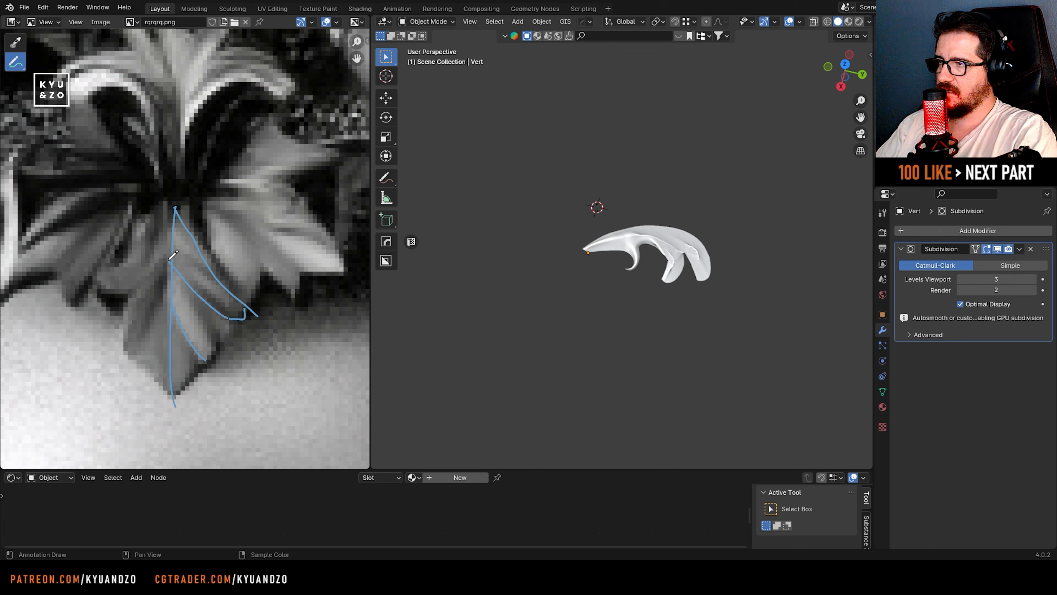
{"action": "mouse_move", "coordinate": [230, 326]}
{"action": "left_mouse_down"}
{"action": "mouse_move", "coordinate": [214, 338]}
{"action": "mouse_move", "coordinate": [173, 284]}
{"action": "left_mouse_up"}
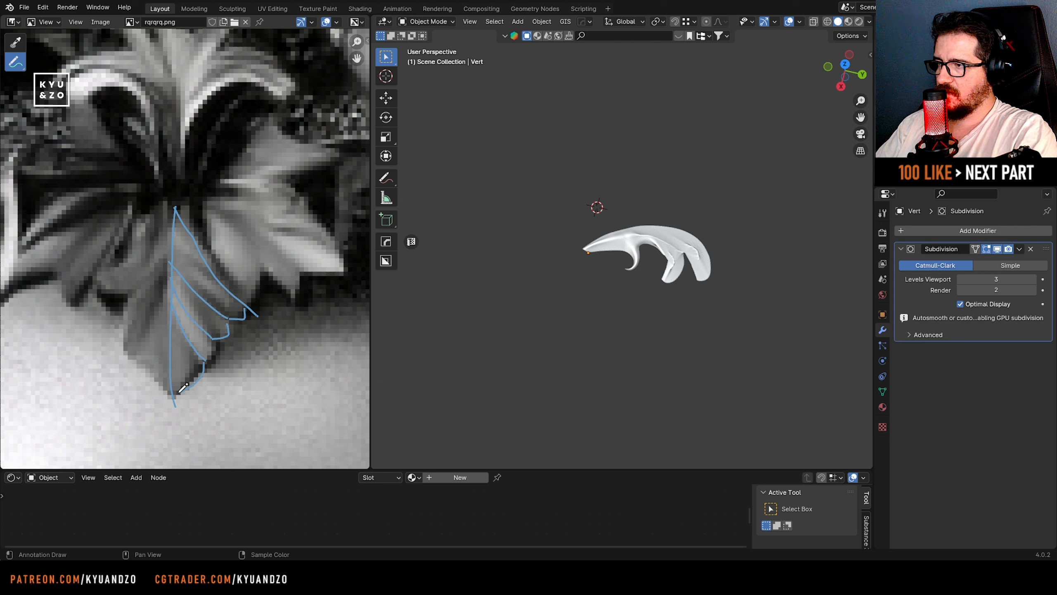
{"action": "left_click_drag", "start_coordinate": [201, 368], "coordinate": [172, 394]}
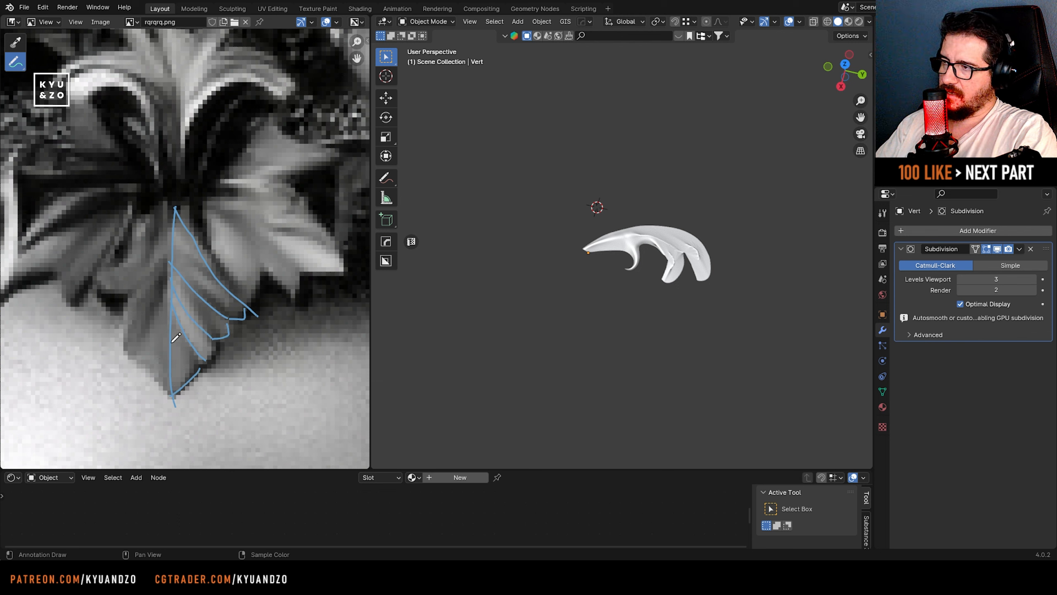
- Sketch short cross lines between the leaf's veins to show how the polygon loops divide each scalloped lobe
{"action": "mouse_move", "coordinate": [192, 345]}
{"action": "left_mouse_down"}
{"action": "mouse_move", "coordinate": [171, 360]}
{"action": "mouse_move", "coordinate": [173, 381]}
{"action": "left_mouse_up"}
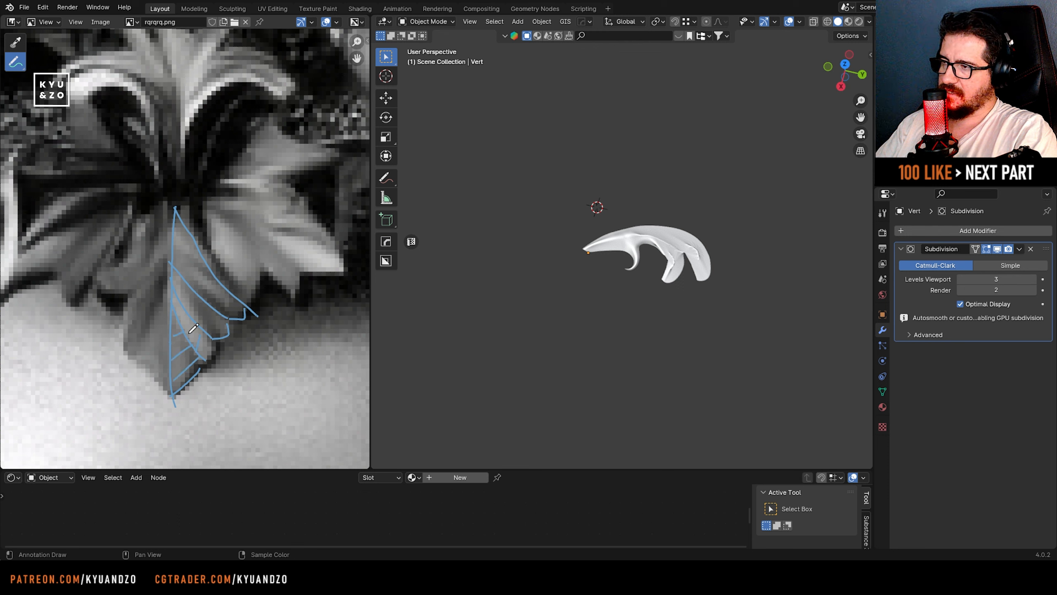
{"action": "mouse_move", "coordinate": [183, 332]}
{"action": "left_mouse_down"}
{"action": "mouse_move", "coordinate": [220, 317]}
{"action": "mouse_move", "coordinate": [189, 292]}
{"action": "mouse_move", "coordinate": [188, 267]}
{"action": "mouse_move", "coordinate": [198, 287]}
{"action": "left_mouse_up"}
{"action": "left_click_drag", "start_coordinate": [209, 288], "coordinate": [208, 299]}
{"action": "mouse_move", "coordinate": [215, 302]}
{"action": "left_mouse_down"}
{"action": "mouse_move", "coordinate": [223, 321]}
{"action": "mouse_move", "coordinate": [235, 302]}
{"action": "left_mouse_up"}
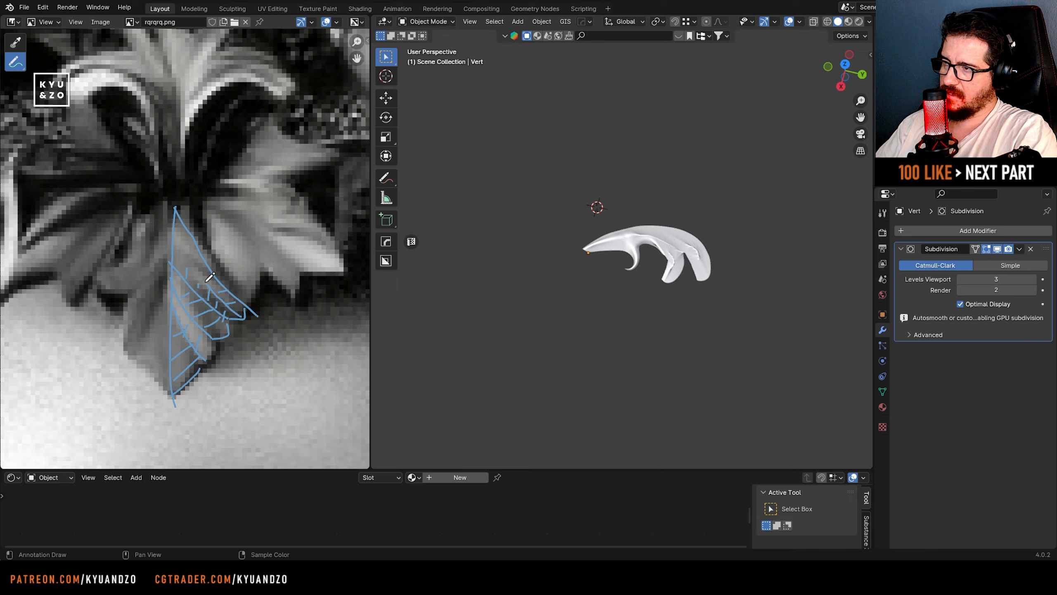
- Outline one pointed panel of the slotted dome beside the skull from apex to tip, with a horizontal line across its widest part
{"action": "scroll", "coordinate": [181, 349], "scroll_direction": "down", "scroll_amount": 6}
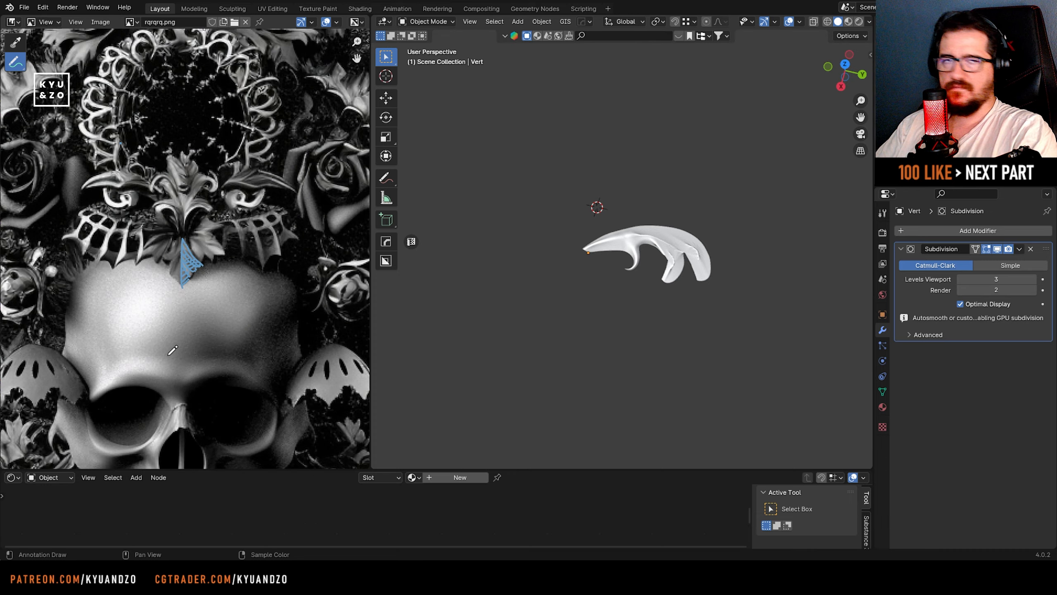
{"action": "scroll", "coordinate": [172, 350], "scroll_direction": "up", "scroll_amount": 6}
{"action": "scroll", "coordinate": [181, 232], "scroll_direction": "down", "scroll_amount": 5}
{"action": "scroll", "coordinate": [139, 277], "scroll_direction": "up", "scroll_amount": 8}
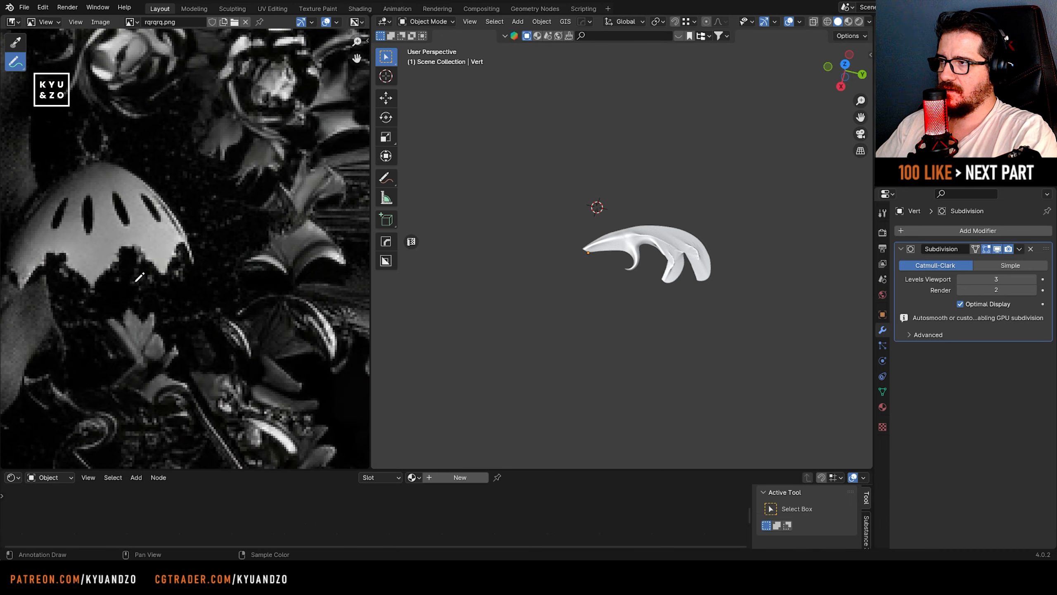
{"action": "scroll", "coordinate": [139, 277], "scroll_direction": "up", "scroll_amount": 4}
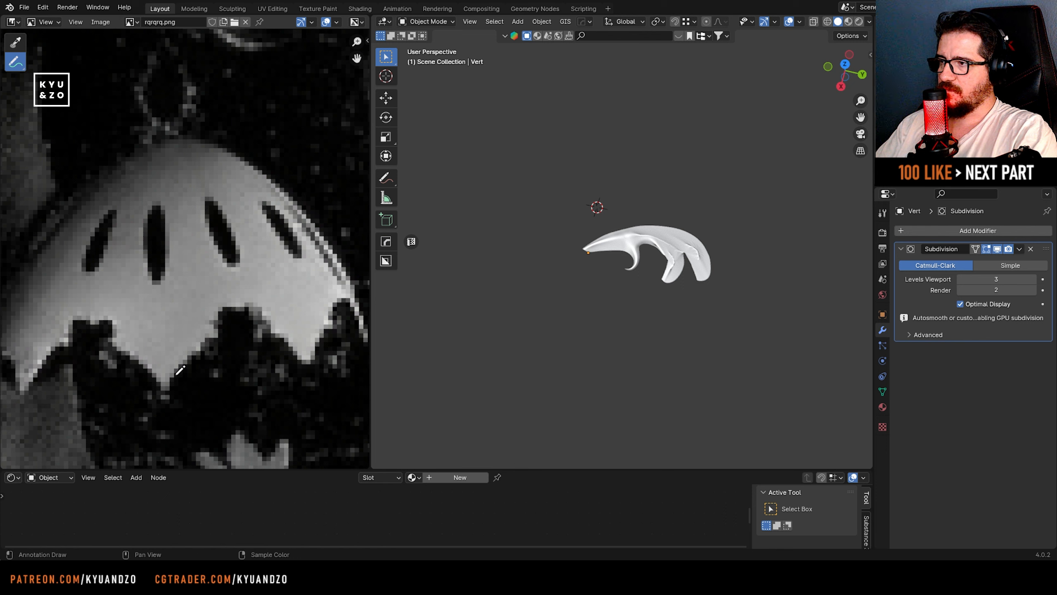
{"action": "mouse_move", "coordinate": [169, 381]}
{"action": "left_mouse_down"}
{"action": "mouse_move", "coordinate": [225, 310]}
{"action": "mouse_move", "coordinate": [177, 138]}
{"action": "mouse_move", "coordinate": [109, 325]}
{"action": "mouse_move", "coordinate": [171, 397]}
{"action": "left_mouse_up"}
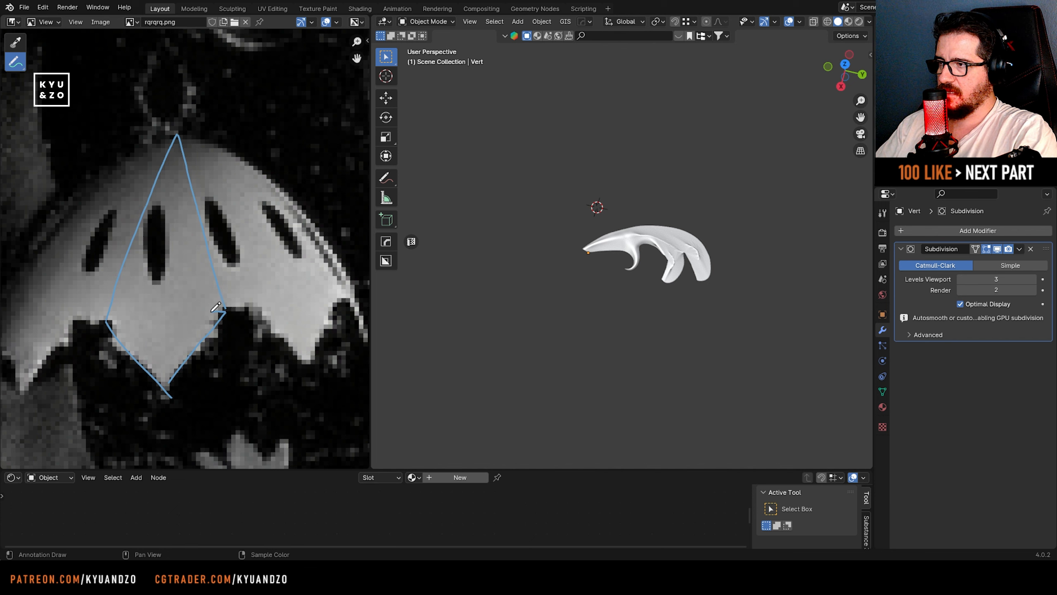
{"action": "left_click_drag", "start_coordinate": [225, 308], "coordinate": [113, 310]}
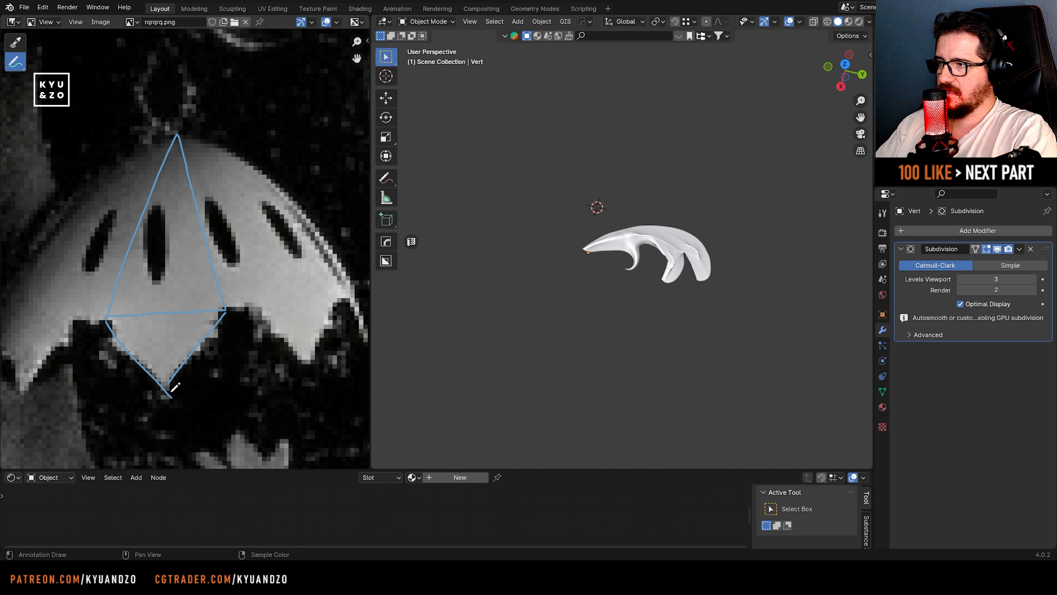
- Draw the dome panel's centre line from tip to apex and an inner edge loop running parallel to its outline
{"action": "left_click_drag", "start_coordinate": [167, 391], "coordinate": [164, 315]}
{"action": "middle_click_drag", "start_coordinate": [164, 315], "coordinate": [196, 367]}
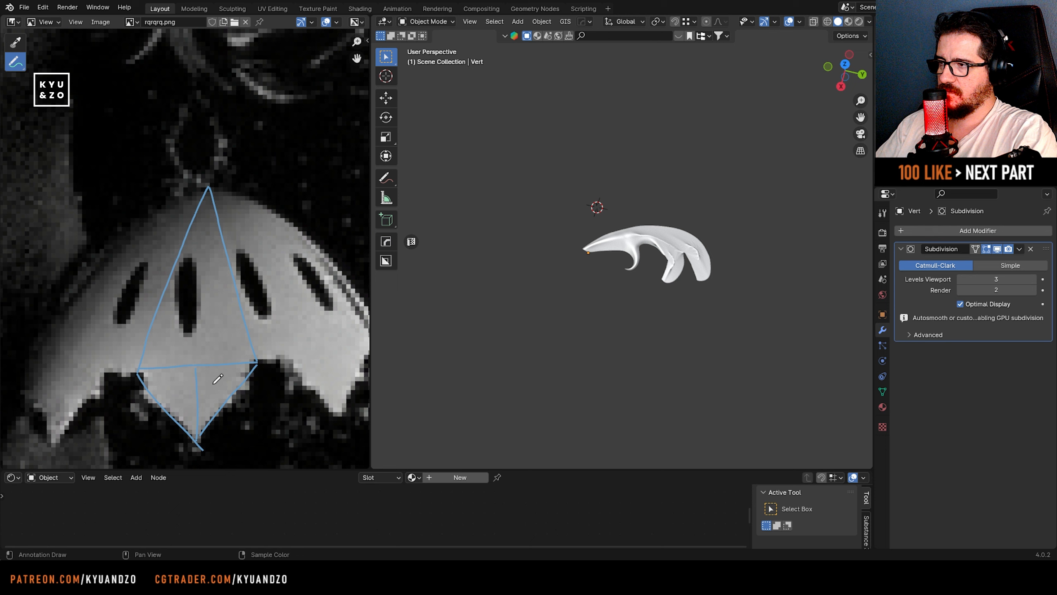
{"action": "left_click_drag", "start_coordinate": [198, 367], "coordinate": [208, 191]}
{"action": "middle_click_drag", "start_coordinate": [211, 187], "coordinate": [198, 107]}
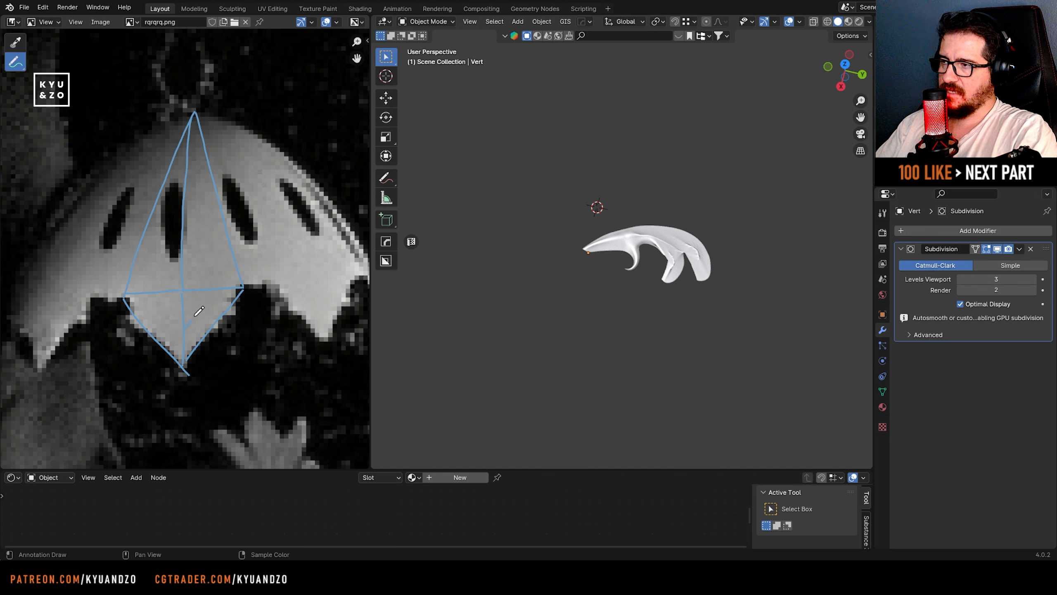
{"action": "mouse_move", "coordinate": [199, 311]}
{"action": "left_mouse_down"}
{"action": "mouse_move", "coordinate": [225, 284]}
{"action": "mouse_move", "coordinate": [194, 111]}
{"action": "left_mouse_up"}
{"action": "mouse_move", "coordinate": [190, 323]}
{"action": "left_mouse_down"}
{"action": "mouse_move", "coordinate": [157, 289]}
{"action": "mouse_move", "coordinate": [191, 118]}
{"action": "left_mouse_up"}
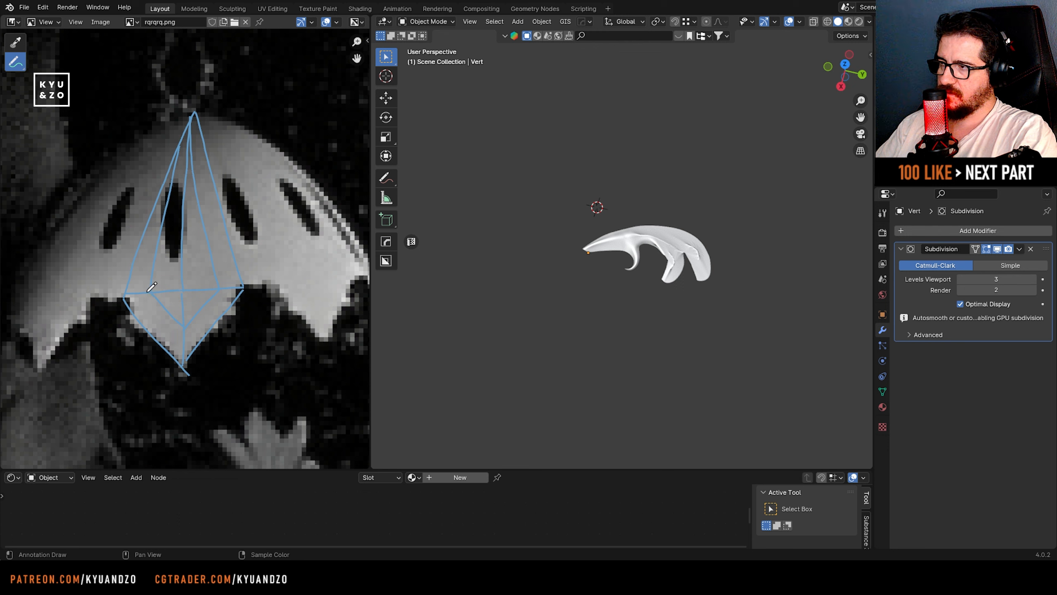
{"action": "left_click_drag", "start_coordinate": [144, 292], "coordinate": [130, 312]}
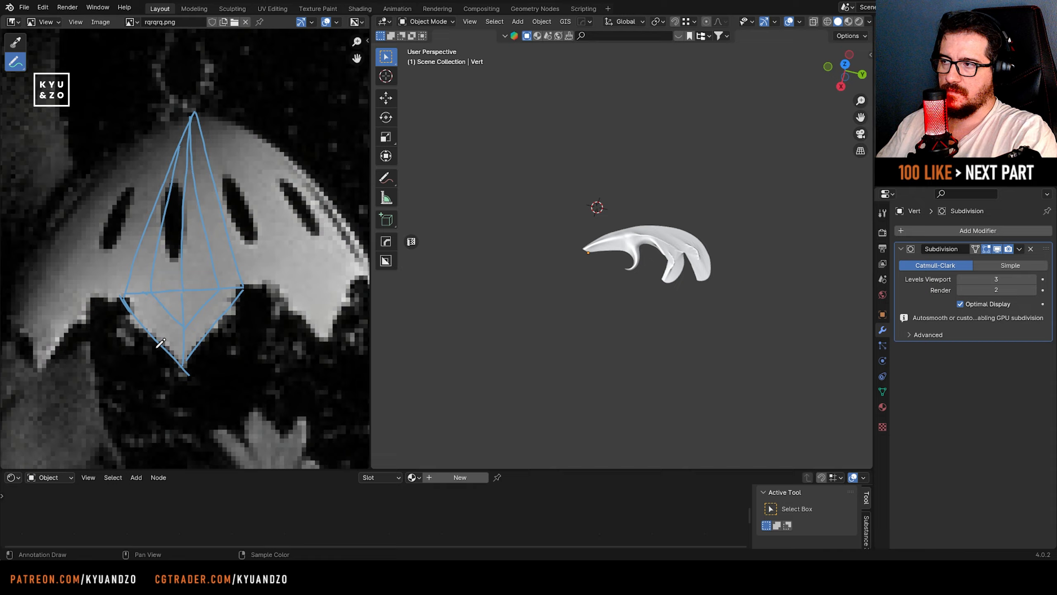
- Compare the annotated reference with the leaf model, and enter Edit Mode on the leaf, focusing on the small curl's junction
{"action": "scroll", "coordinate": [160, 343], "scroll_direction": "up", "scroll_amount": 2}
{"action": "scroll", "coordinate": [160, 343], "scroll_direction": "down", "scroll_amount": 16}
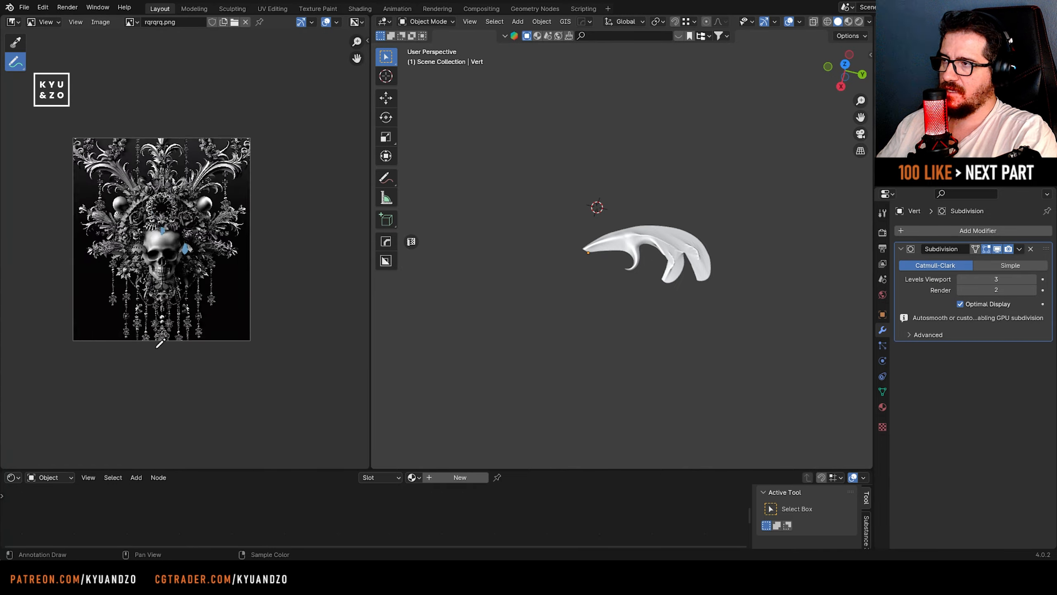
{"action": "scroll", "coordinate": [160, 343], "scroll_direction": "up", "scroll_amount": 8}
{"action": "scroll", "coordinate": [160, 345], "scroll_direction": "down", "scroll_amount": 3}
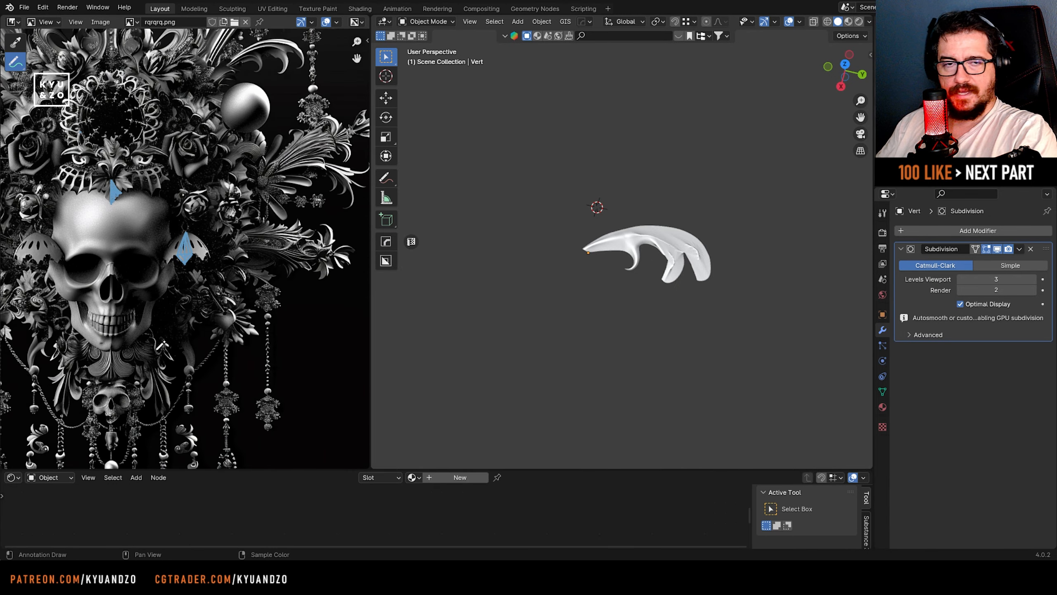
{"action": "scroll", "coordinate": [614, 228], "scroll_direction": "up", "scroll_amount": 5}
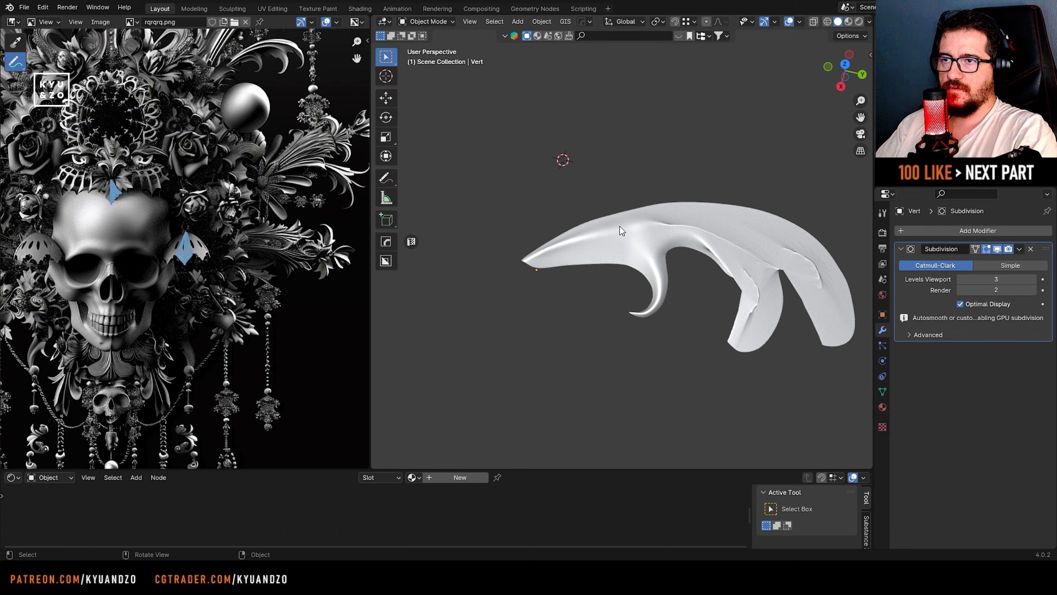
{"action": "left_click", "coordinate": [620, 230]}
{"action": "scroll", "coordinate": [590, 279], "scroll_direction": "up", "scroll_amount": 4}
{"action": "key", "text": "Tab"}
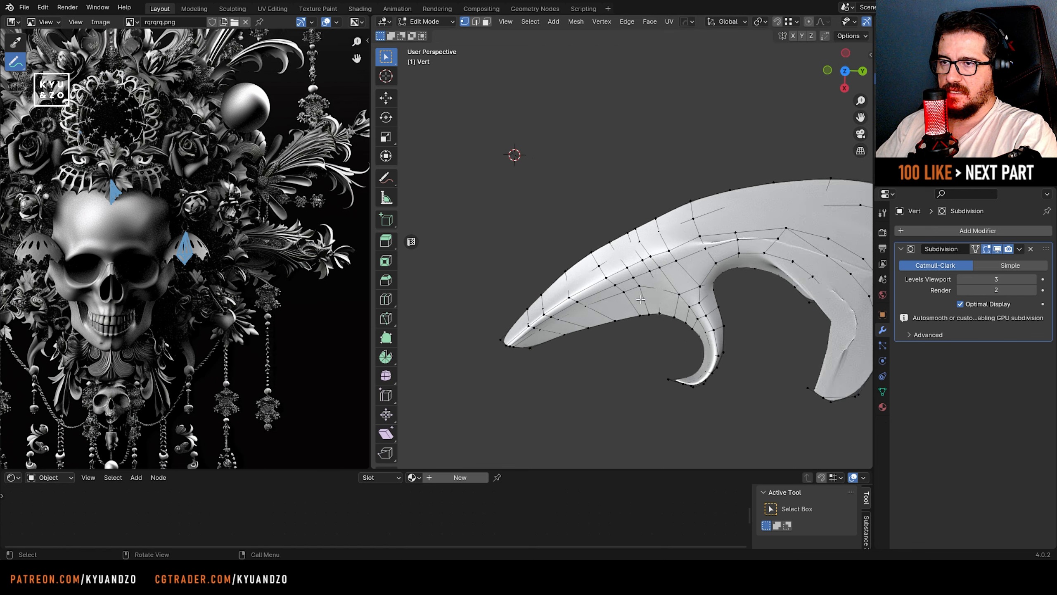
{"action": "middle_click_drag", "start_coordinate": [640, 299], "coordinate": [732, 301]}
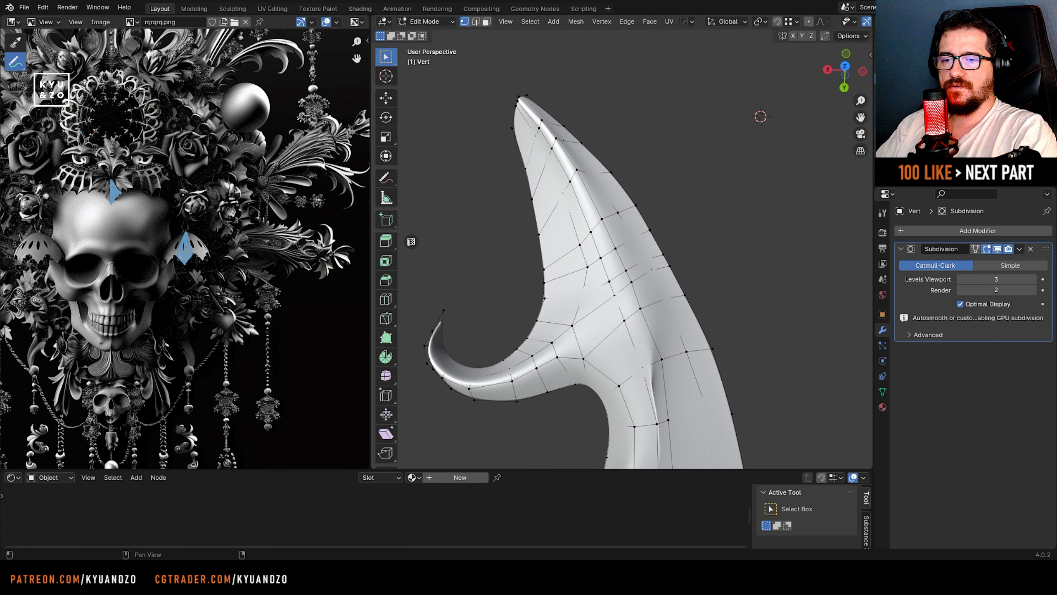